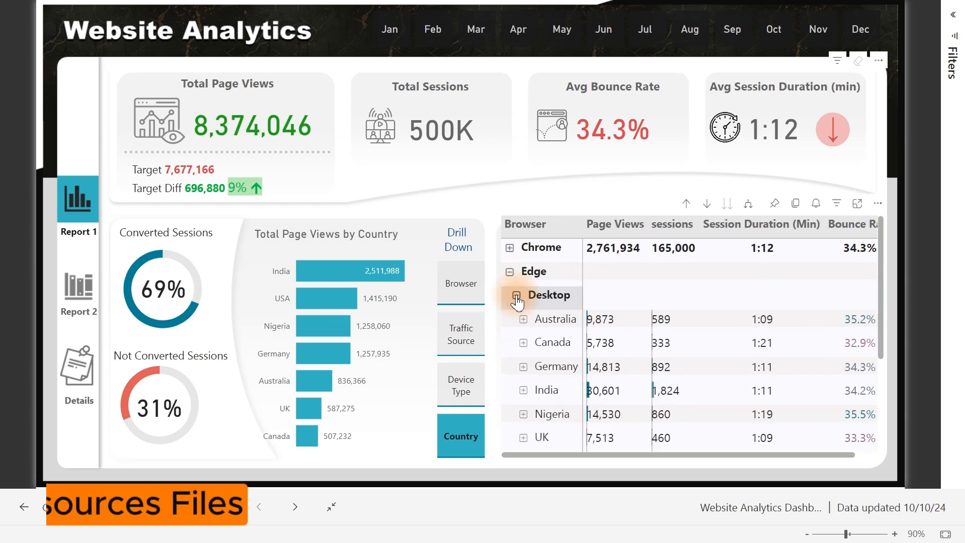
# Step: Explore the finished dashboard by drilling through from India to Report 2, adjusting the monthly chart's date range, and opening Details
pyautogui.rightClick(346, 274)
pyautogui.moveTo(442, 271)
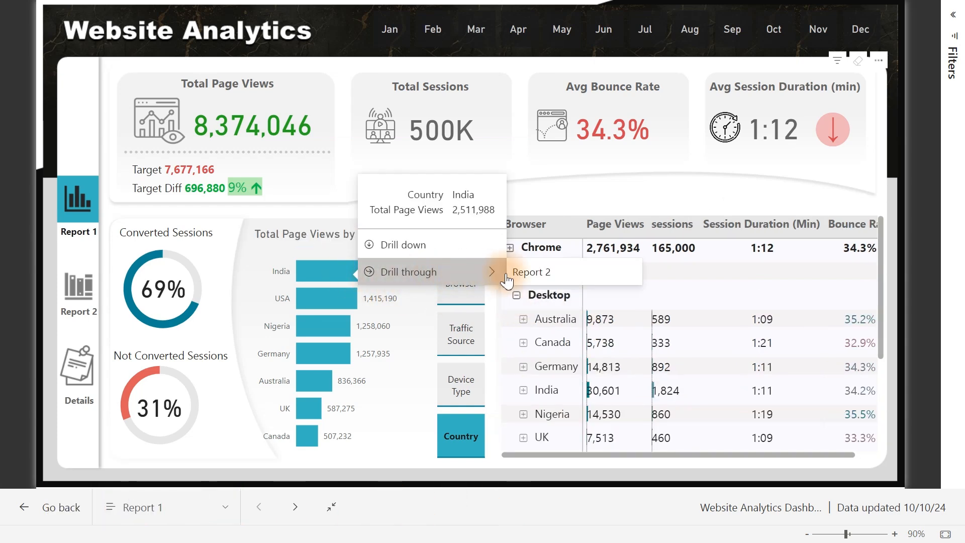
pyautogui.click(537, 273)
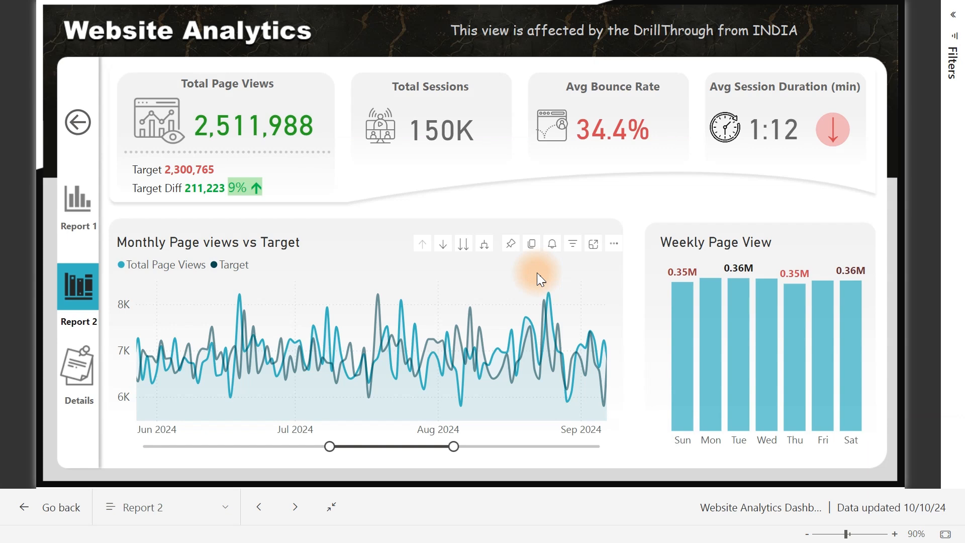
pyautogui.moveTo(454, 448); pyautogui.dragTo(420, 447)
pyautogui.click(79, 374)
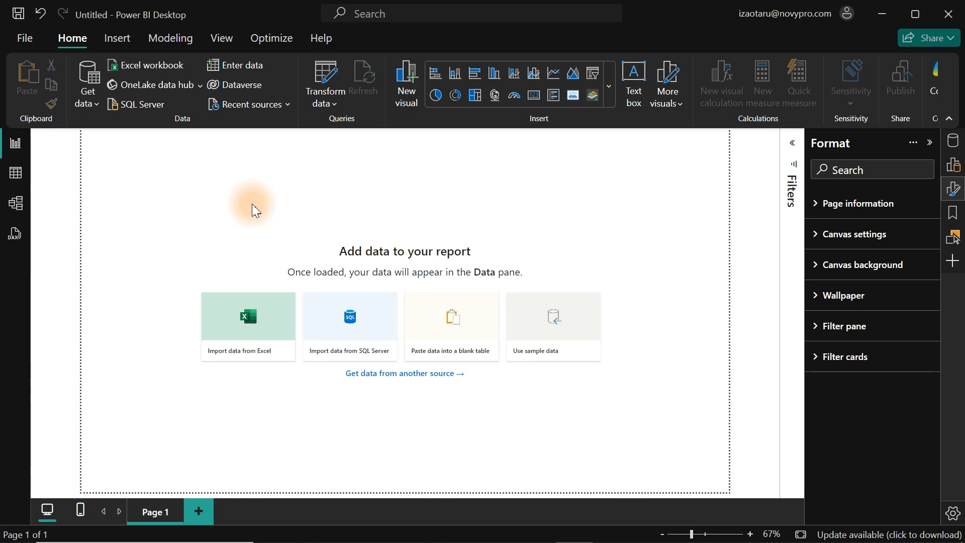
# Step: Import the Excel workbook "website analytics data" from the WebSiteDataSet folder into the blank report
pyautogui.click(233, 335)
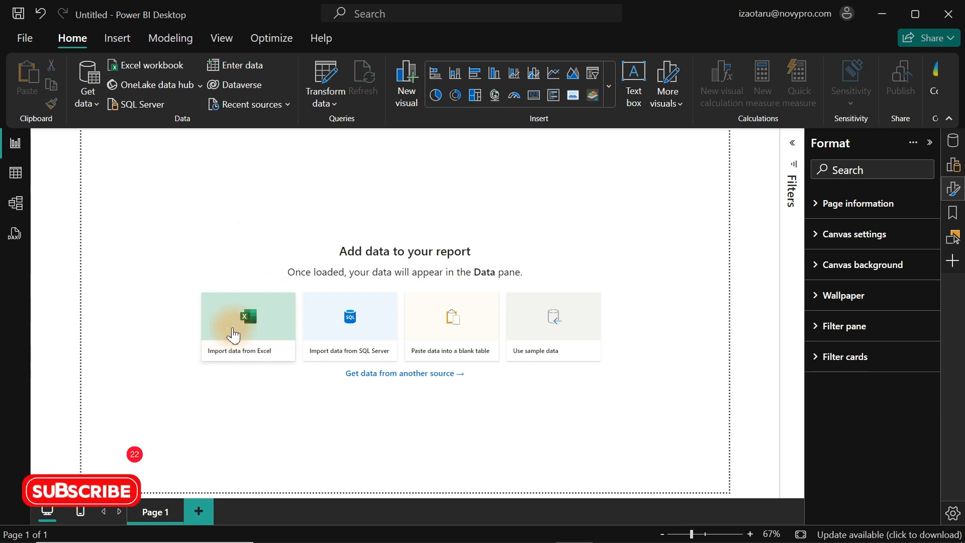
pyautogui.doubleClick(352, 122)
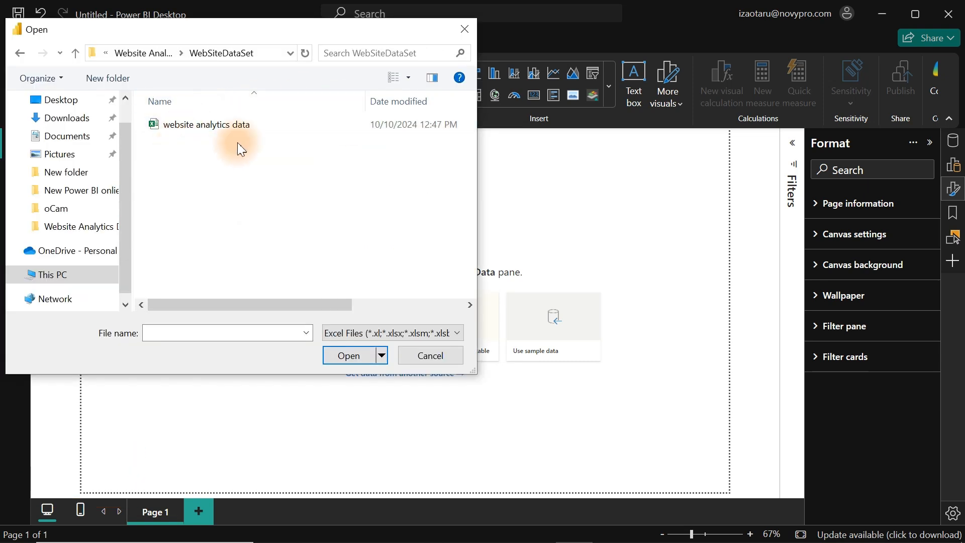
pyautogui.click(227, 124)
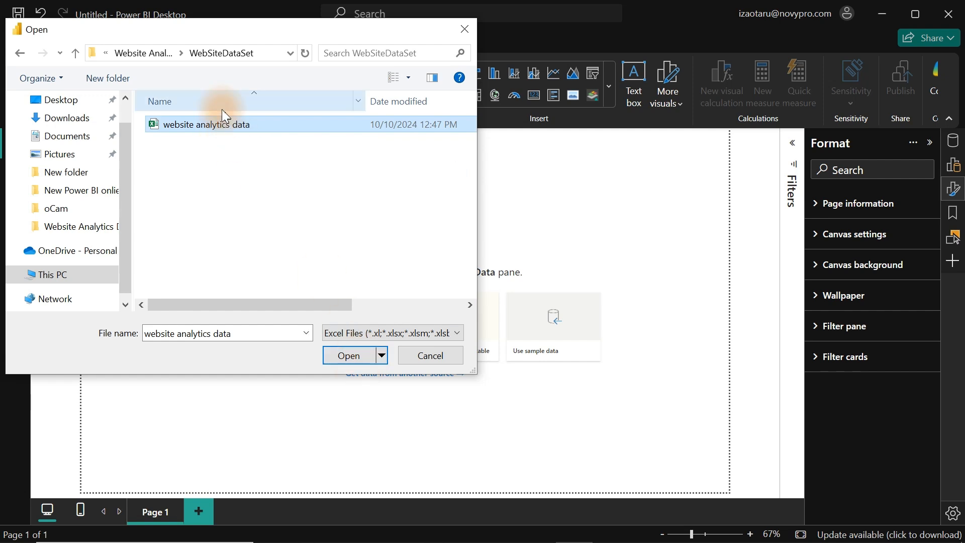
pyautogui.click(201, 126)
pyautogui.click(279, 124)
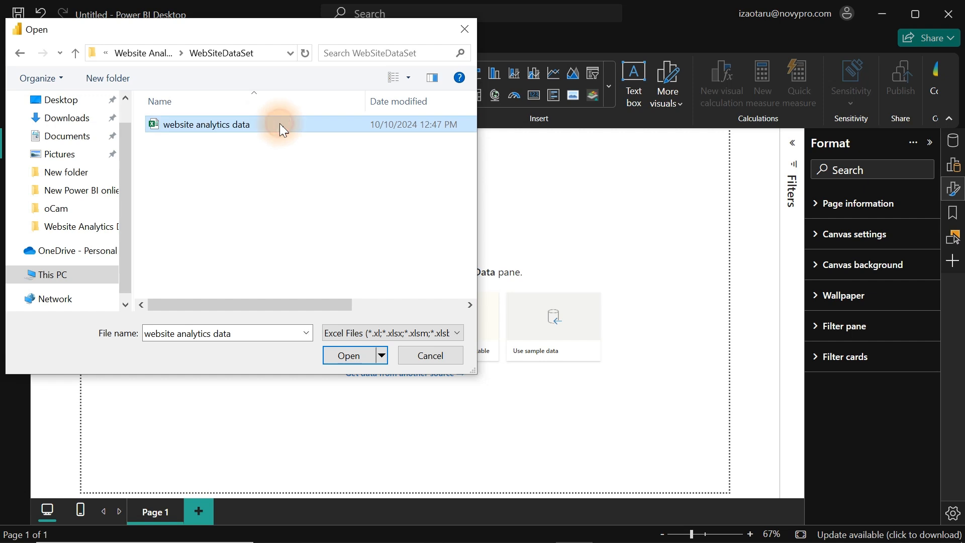
pyautogui.click(354, 355)
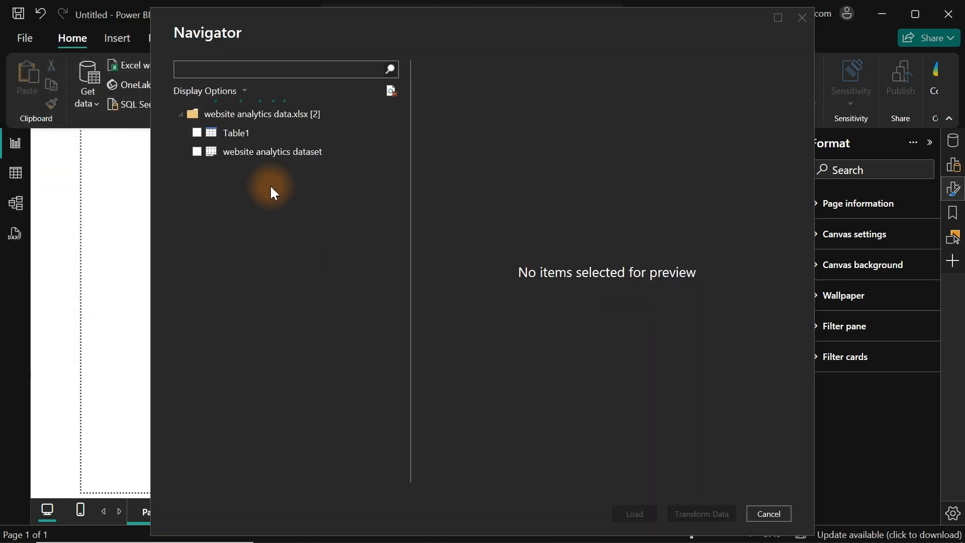
# Step: Preview the workbook's two items, choose only the website analytics dataset sheet, and open it for data transformation
pyautogui.click(194, 137)
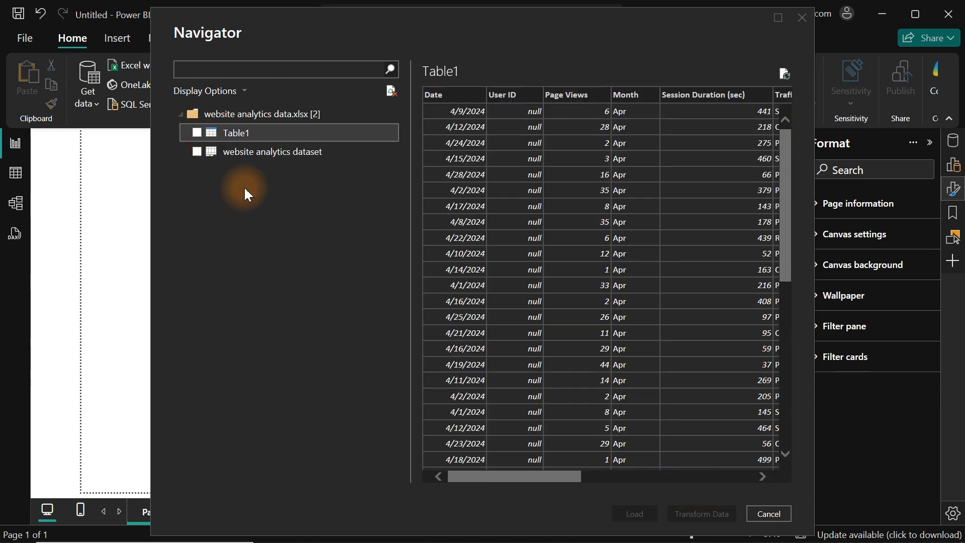
pyautogui.click(234, 153)
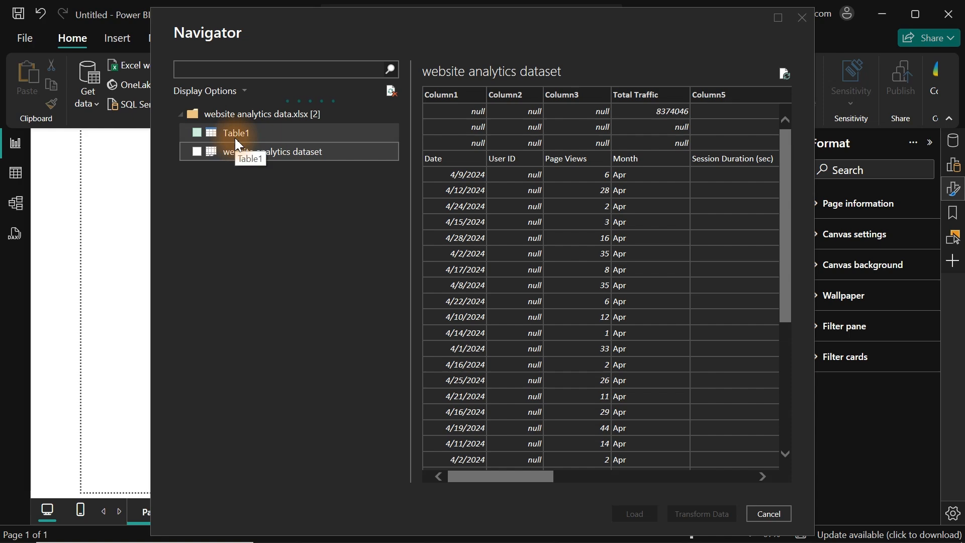
pyautogui.click(235, 140)
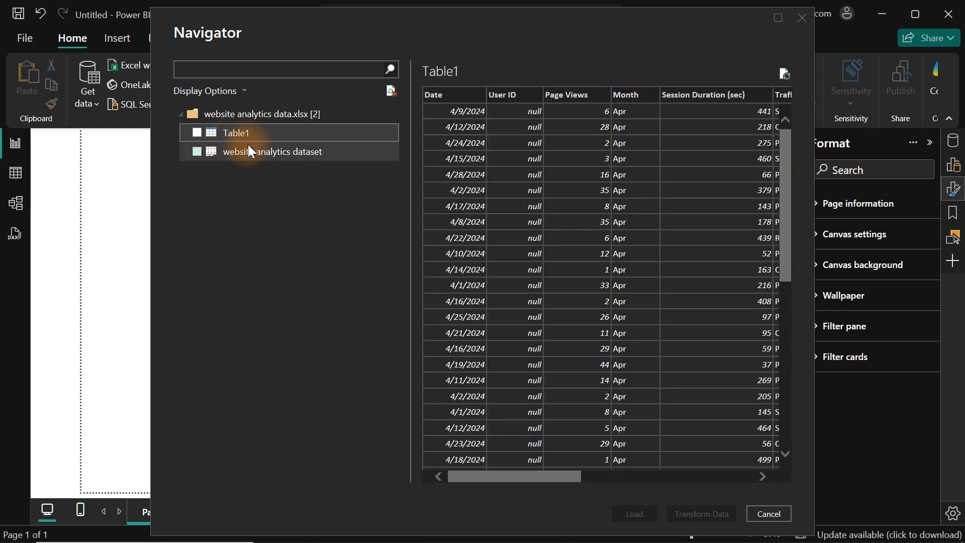
pyautogui.click(265, 154)
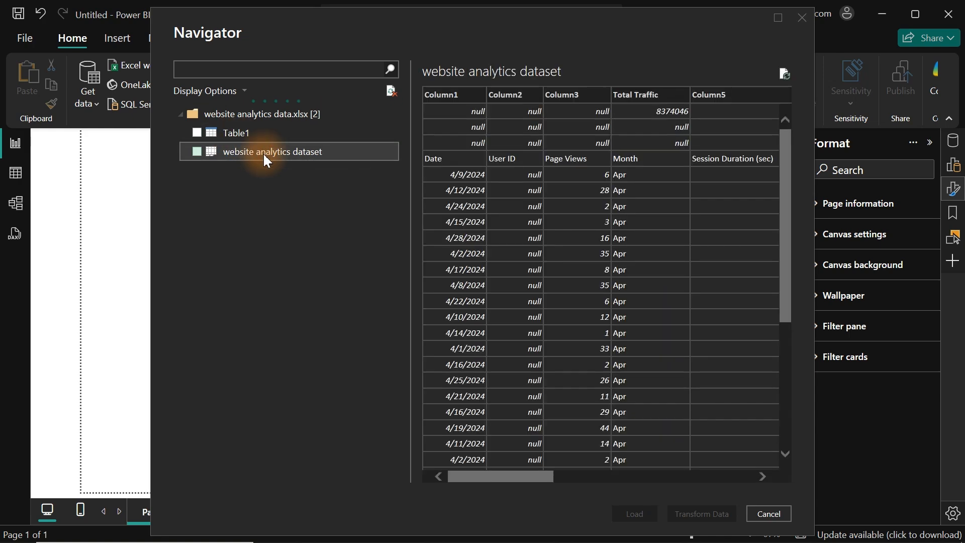
pyautogui.click(196, 152)
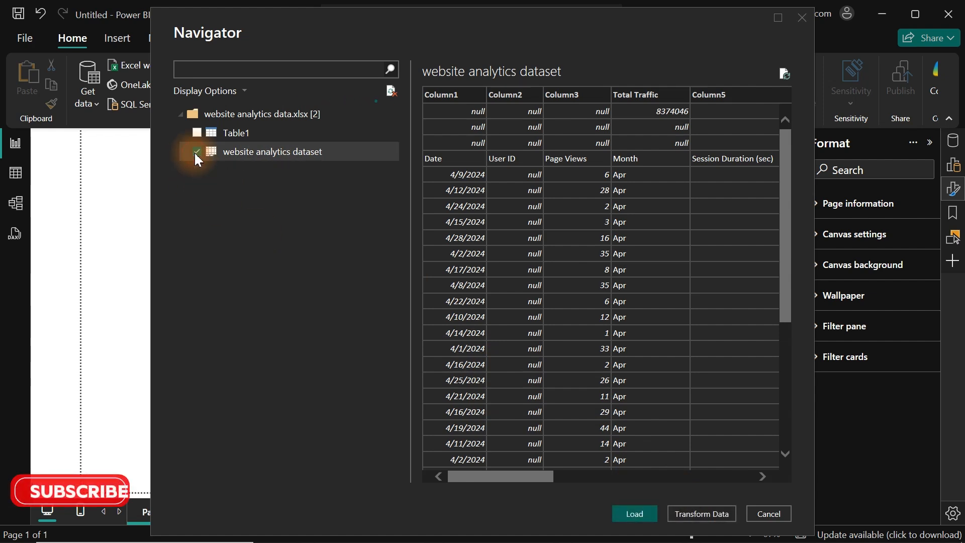
pyautogui.click(693, 514)
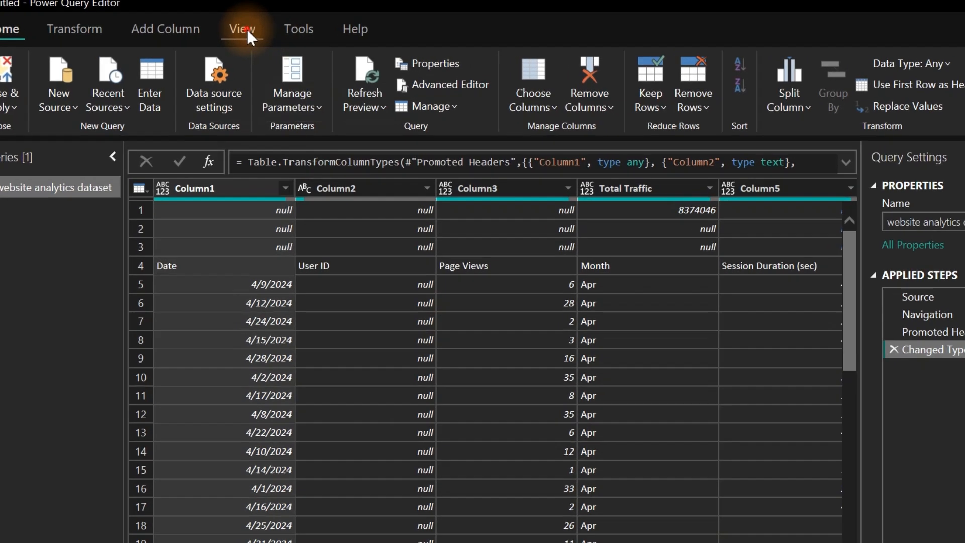
# Step: Show column quality details in the query's data preview
pyautogui.click(237, 32)
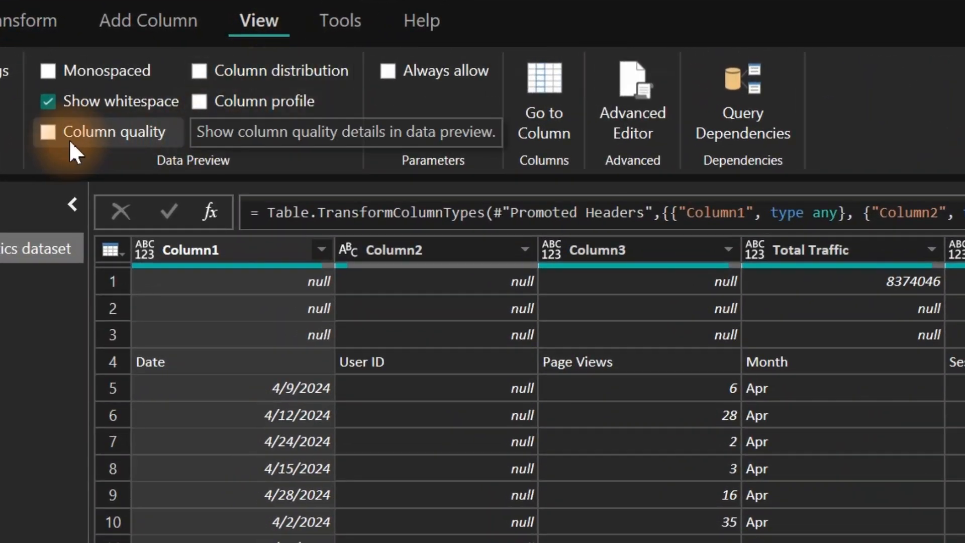
pyautogui.click(53, 139)
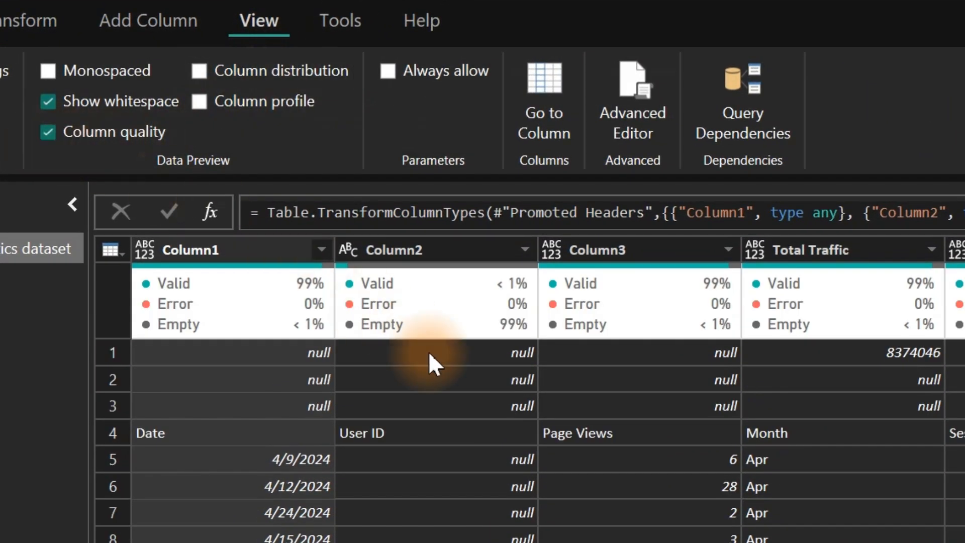
pyautogui.moveTo(486, 297)
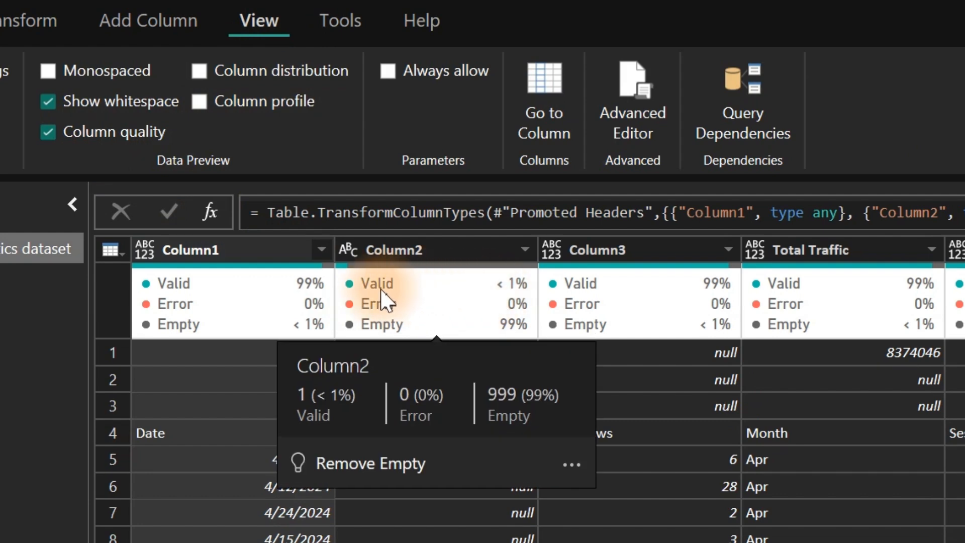
# Step: Examine Column2's quality statistics and its list of distinct filter values without applying a filter
pyautogui.click(412, 252)
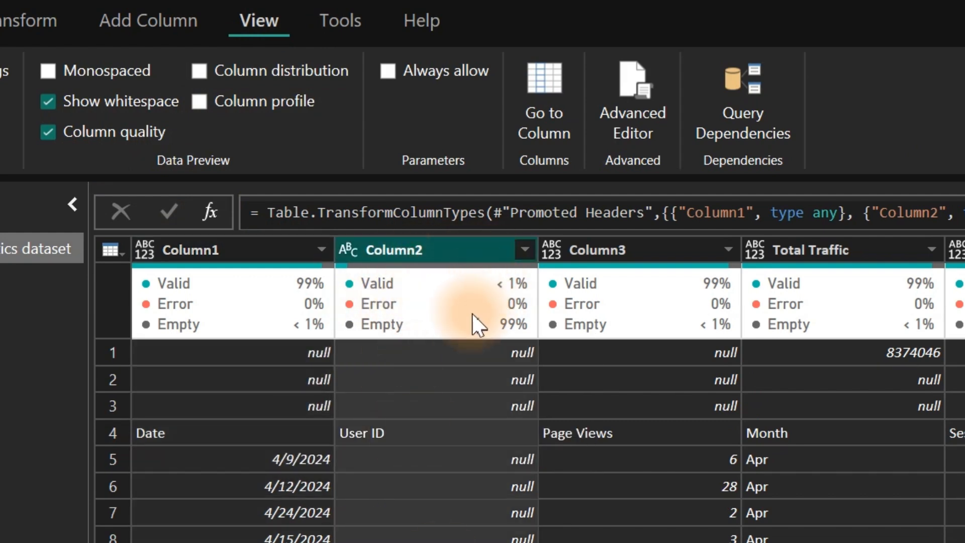
pyautogui.moveTo(362, 327)
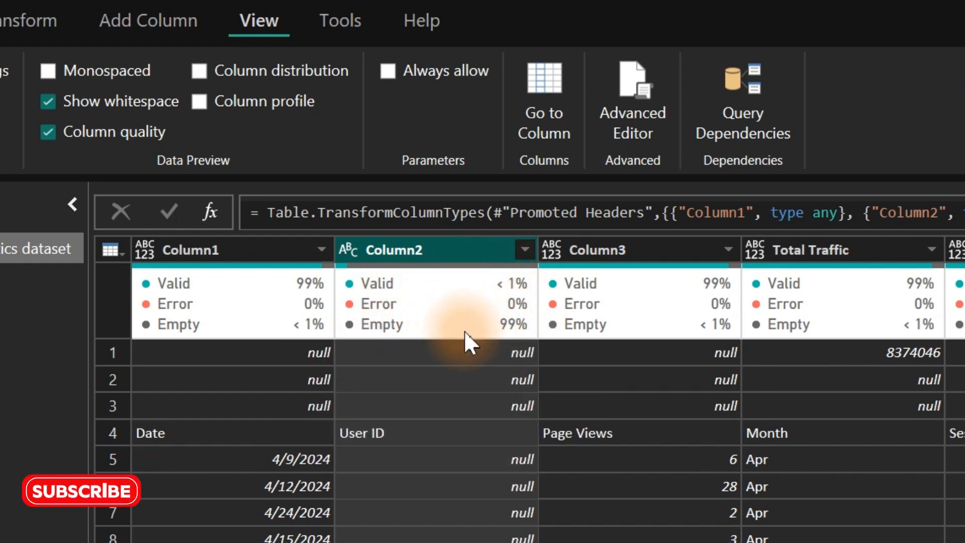
pyautogui.moveTo(487, 329)
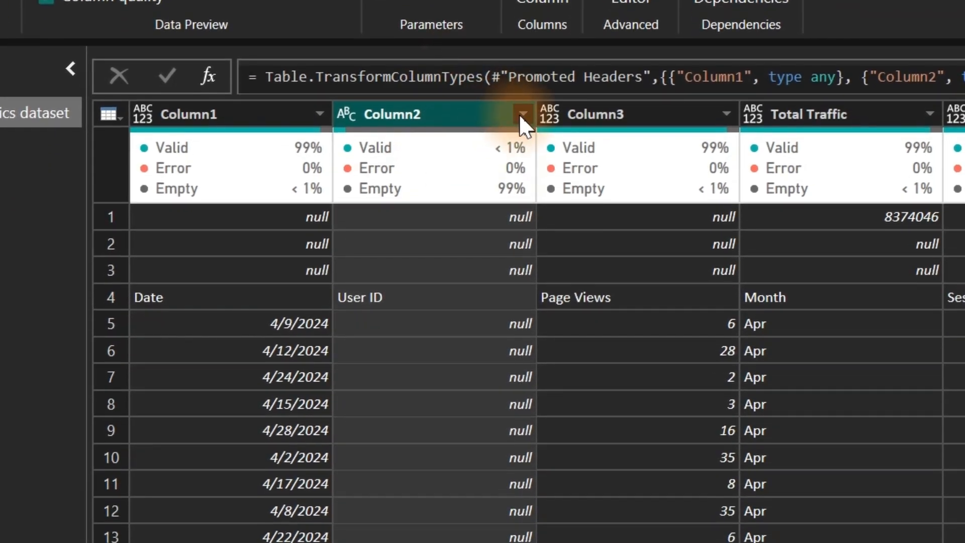
pyautogui.click(521, 134)
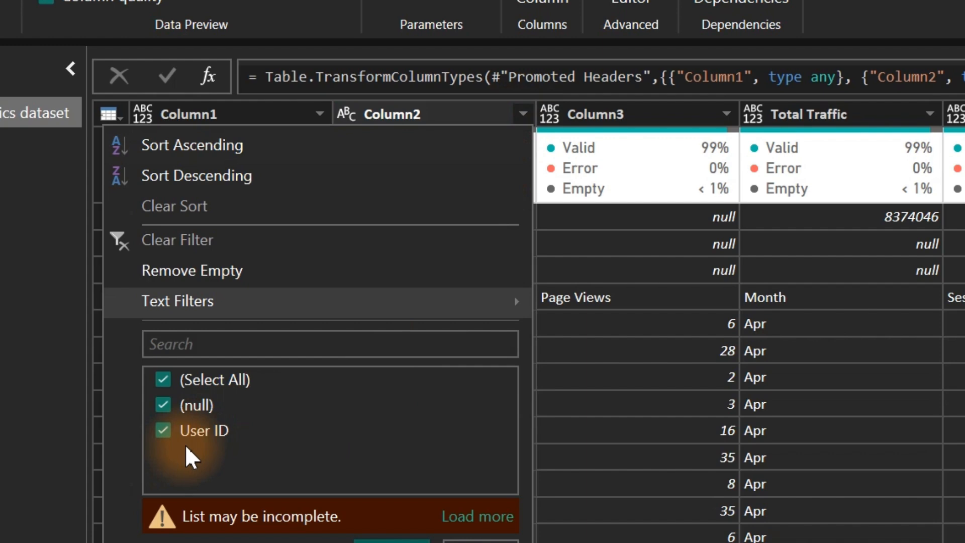
pyautogui.click(480, 540)
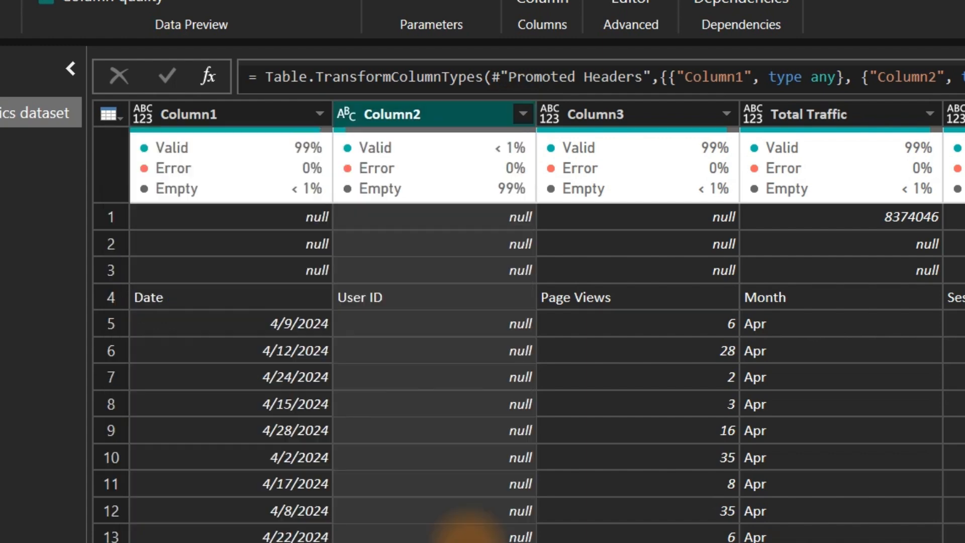
# Step: Remove Column2, which holds the User ID data, from the query
pyautogui.rightClick(418, 107)
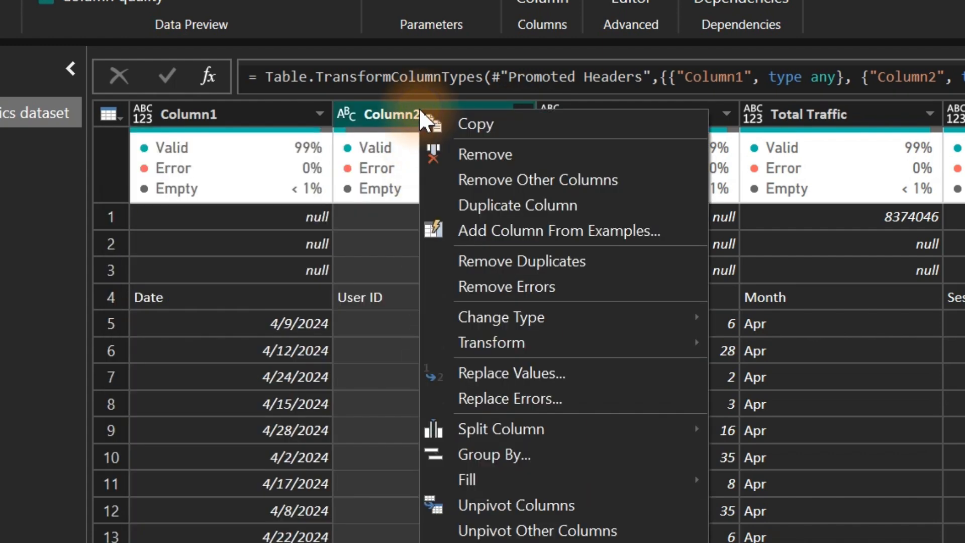
pyautogui.click(502, 148)
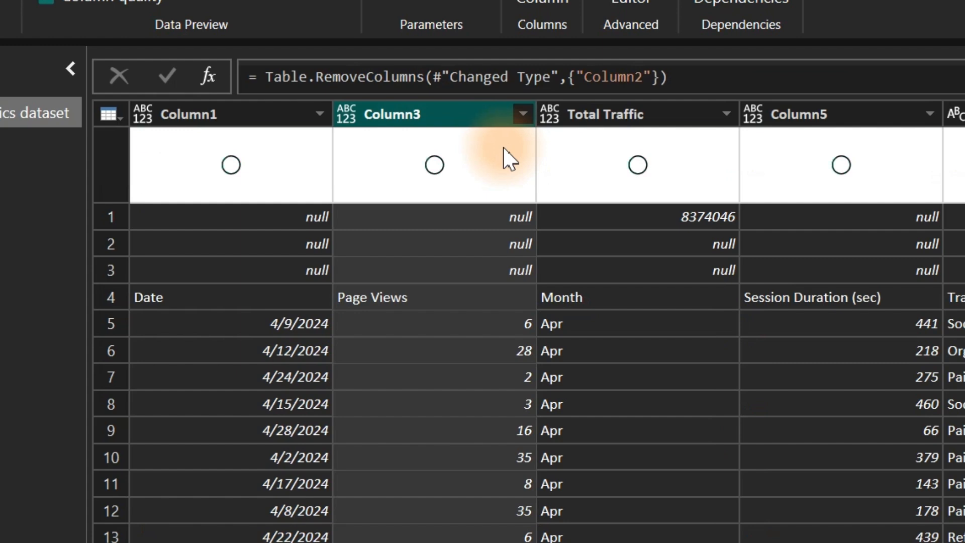
pyautogui.moveTo(503, 147)
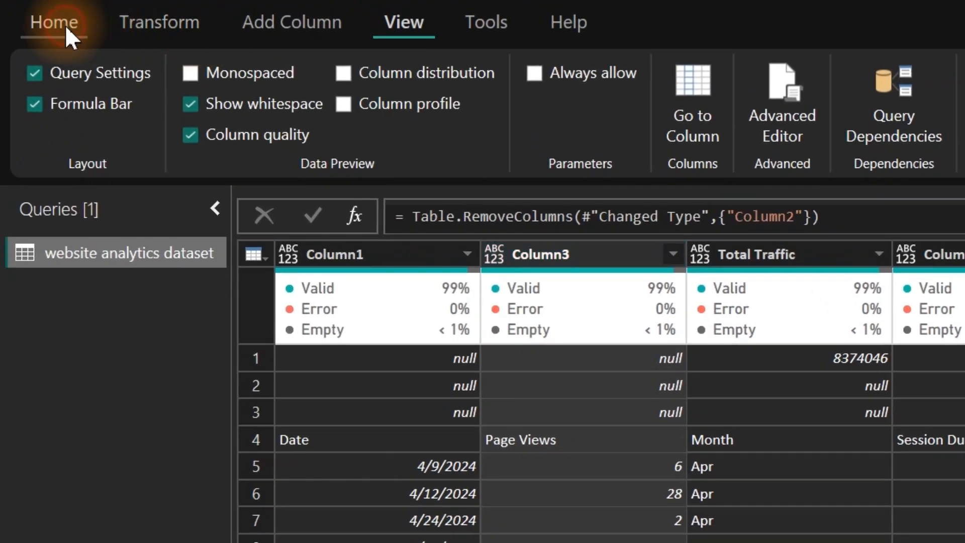
# Step: Remove the top 3 rows above the row holding the real column names
pyautogui.click(65, 26)
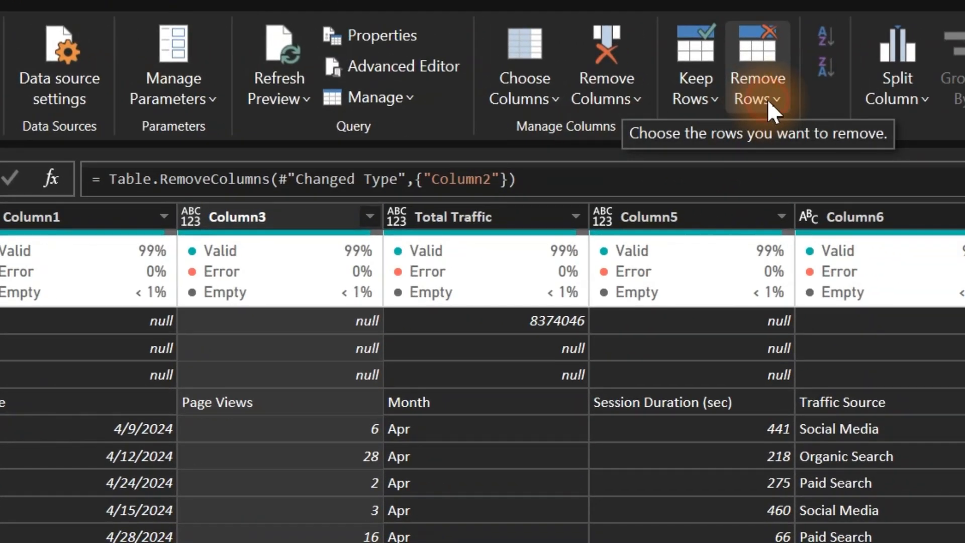
pyautogui.click(767, 98)
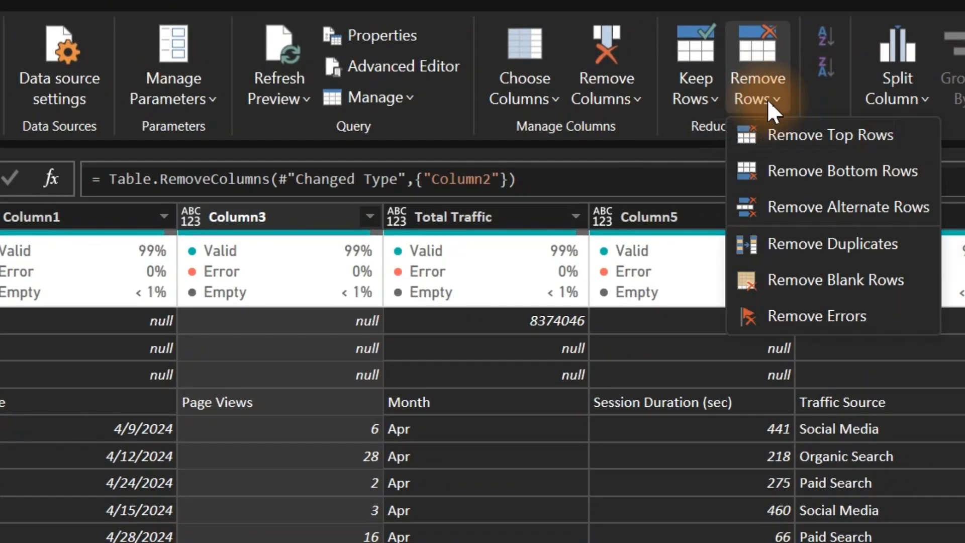
pyautogui.click(800, 143)
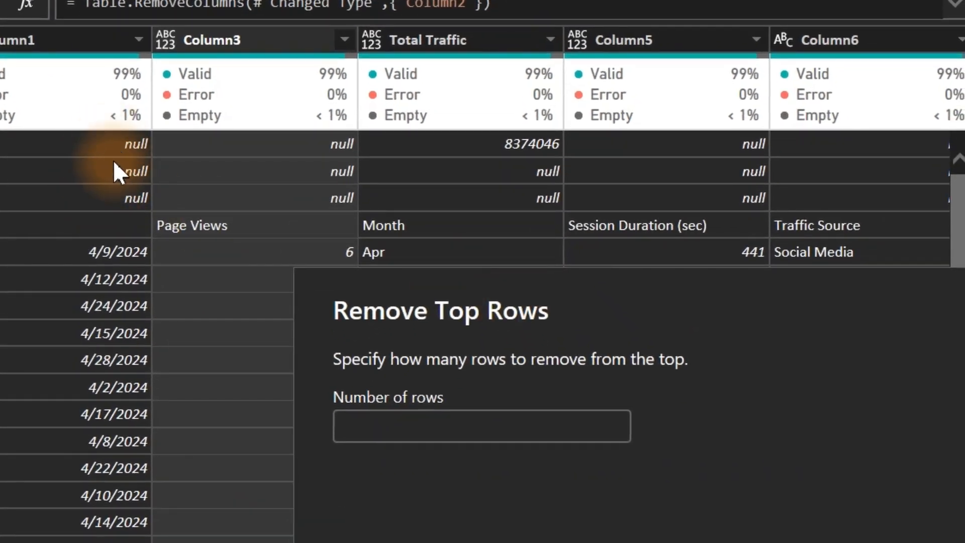
pyautogui.click(360, 419)
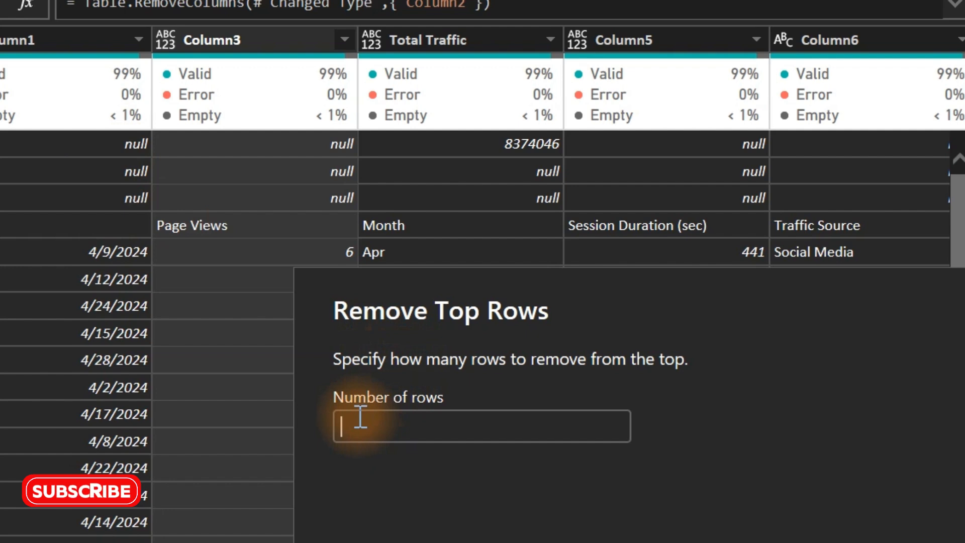
pyautogui.write('3')
pyautogui.click(961, 490)
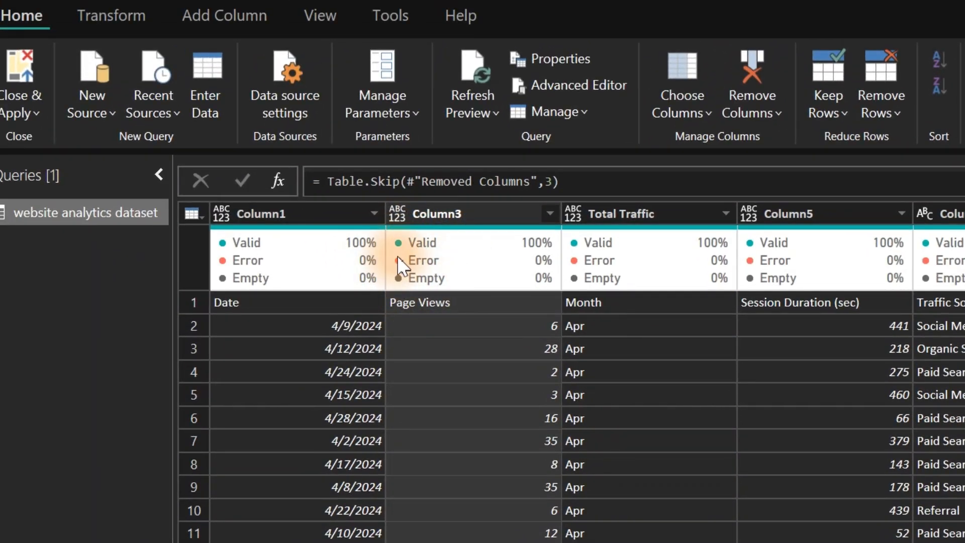
# Step: Promote the first row of the table to column headers
pyautogui.click(195, 216)
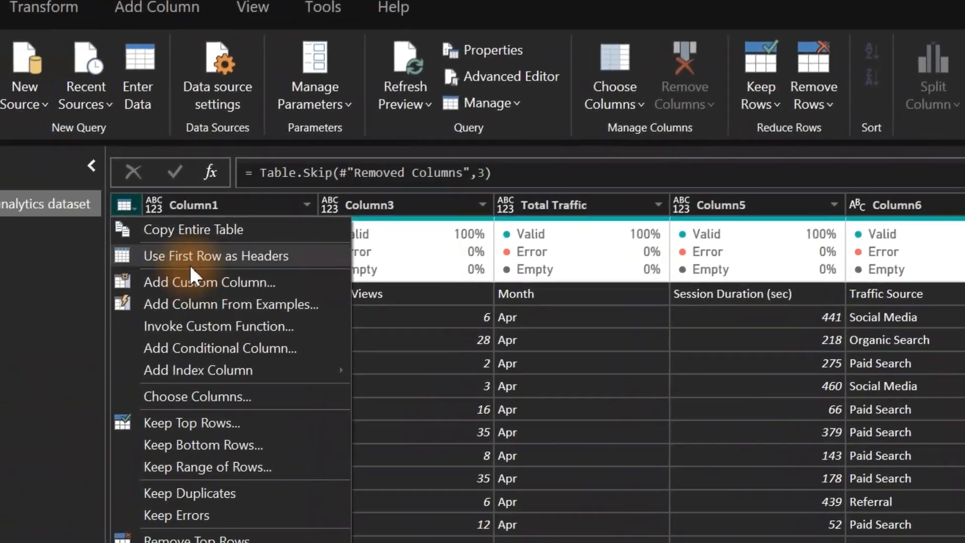
pyautogui.click(196, 261)
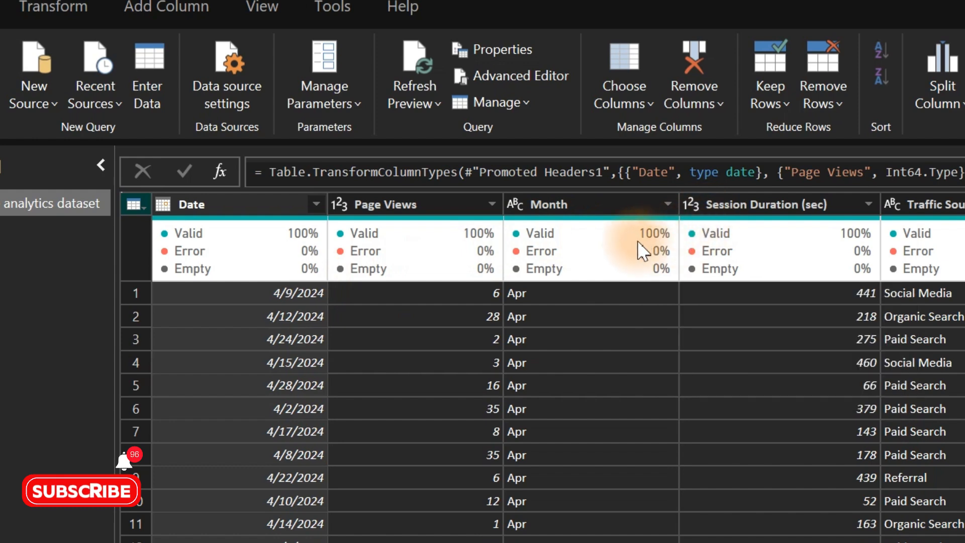
pyautogui.moveTo(532, 271)
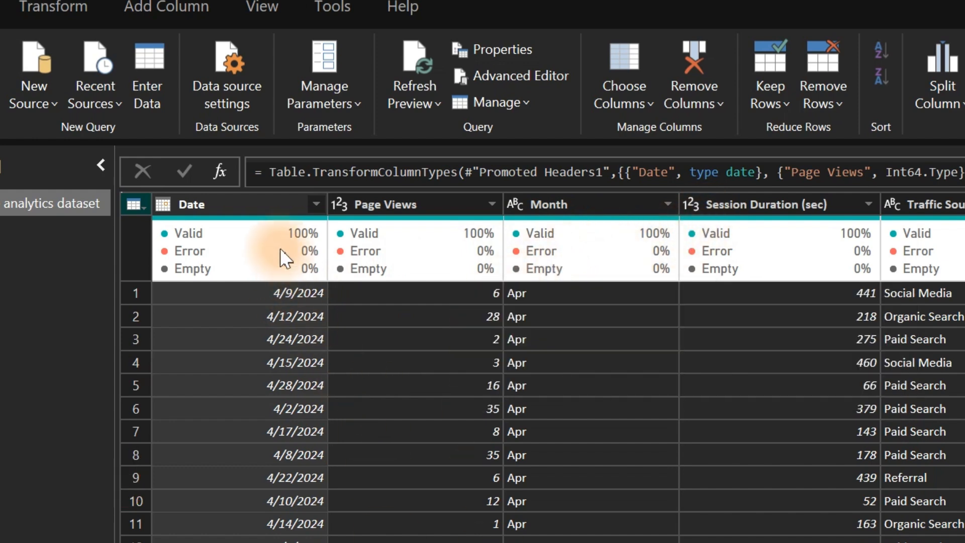
# Step: Remove the empty columns Column11 and Column12 together with column a from the query
pyautogui.hscroll(10, 543, 362)
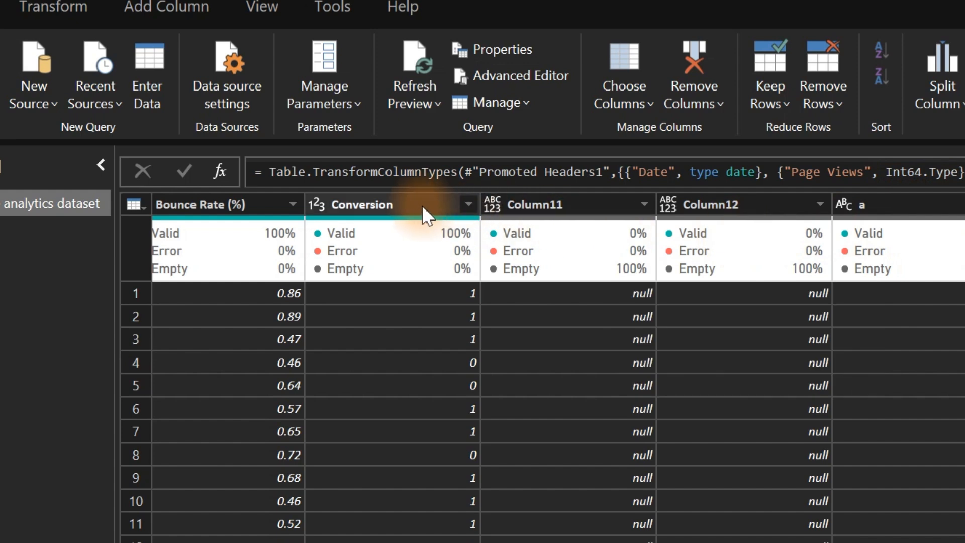
pyautogui.click(555, 206)
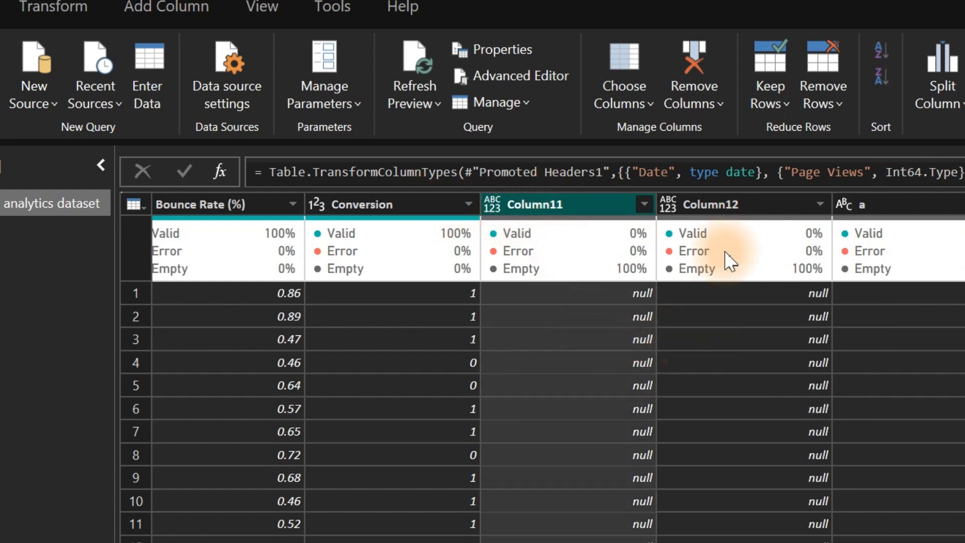
pyautogui.click(940, 203)
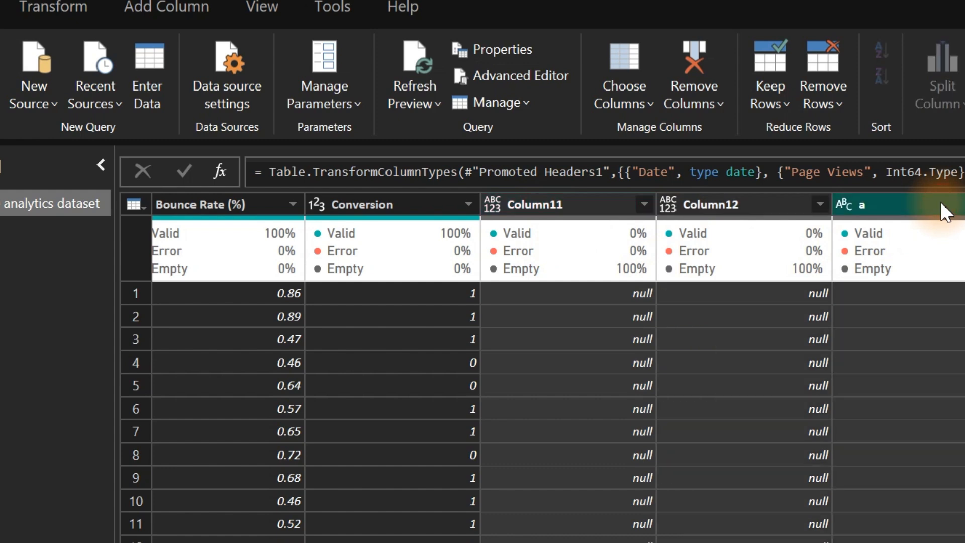
pyautogui.press('Delete')
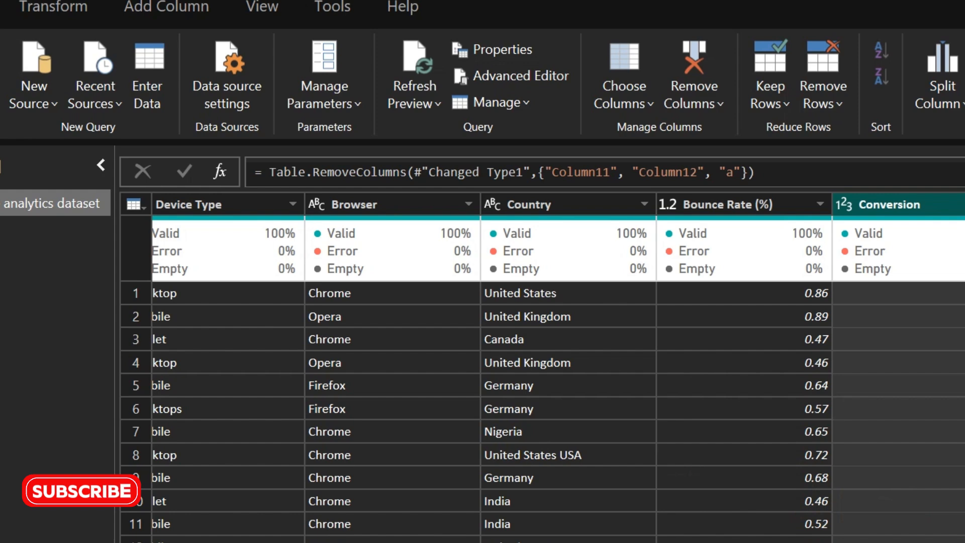
# Step: Select the Device Type column, then hide the column quality details and show the column profile in the data preview
pyautogui.hscroll(-3, 542, 367)
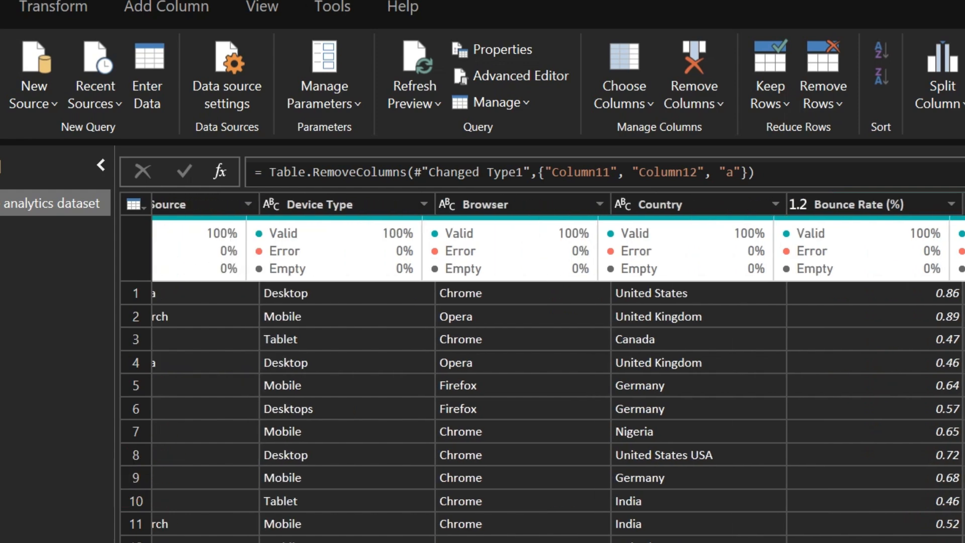
pyautogui.hscroll(-5, 559, 368)
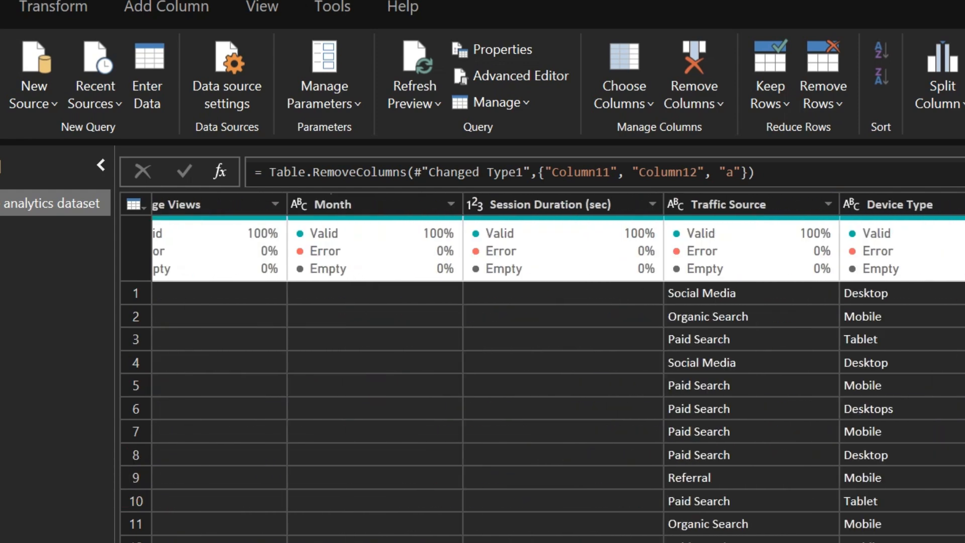
pyautogui.hscroll(-3, 541, 367)
pyautogui.hscroll(5, 542, 367)
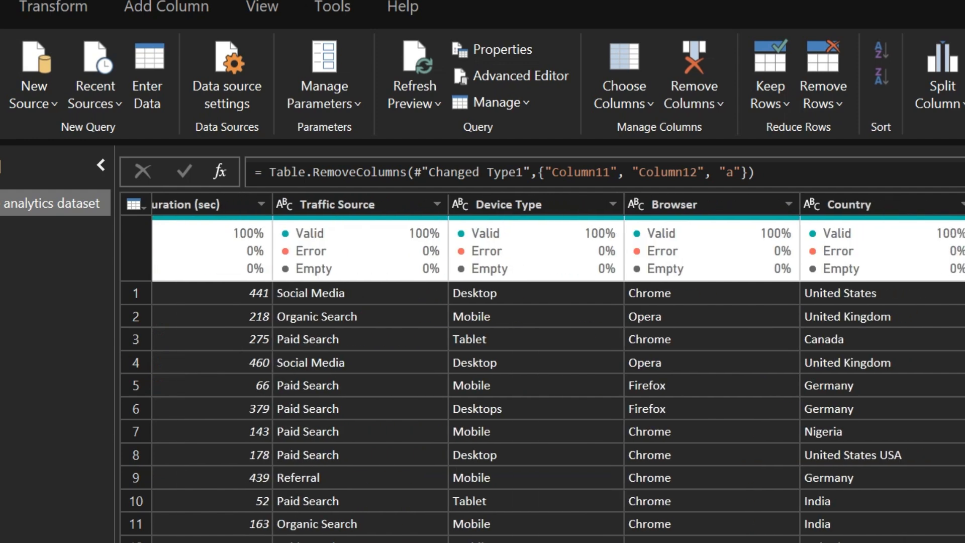
pyautogui.click(495, 210)
pyautogui.moveTo(437, 234)
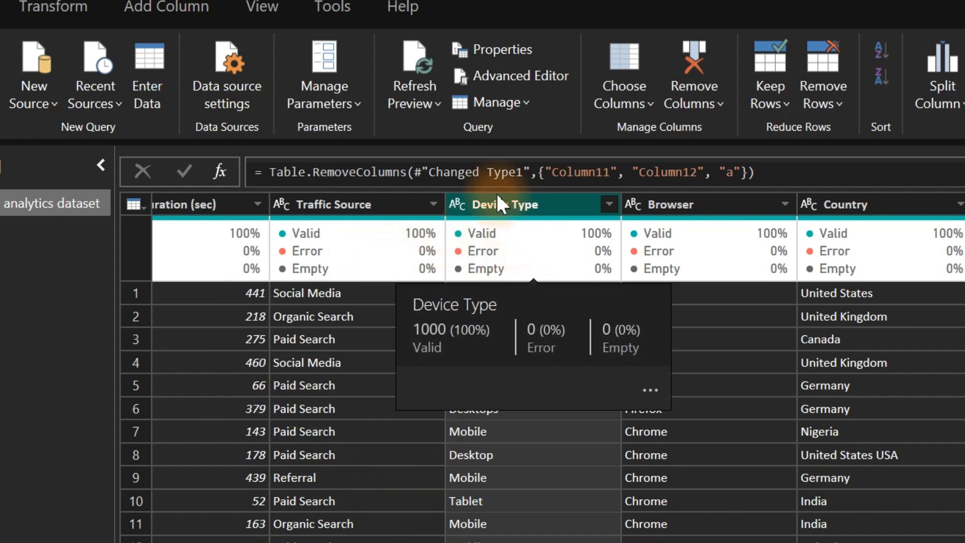
pyautogui.click(264, 7)
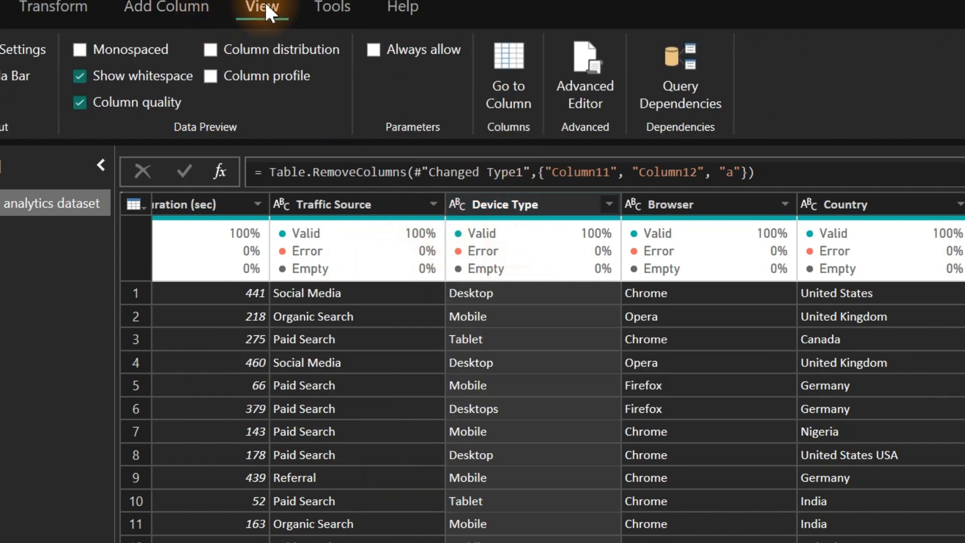
pyautogui.click(84, 103)
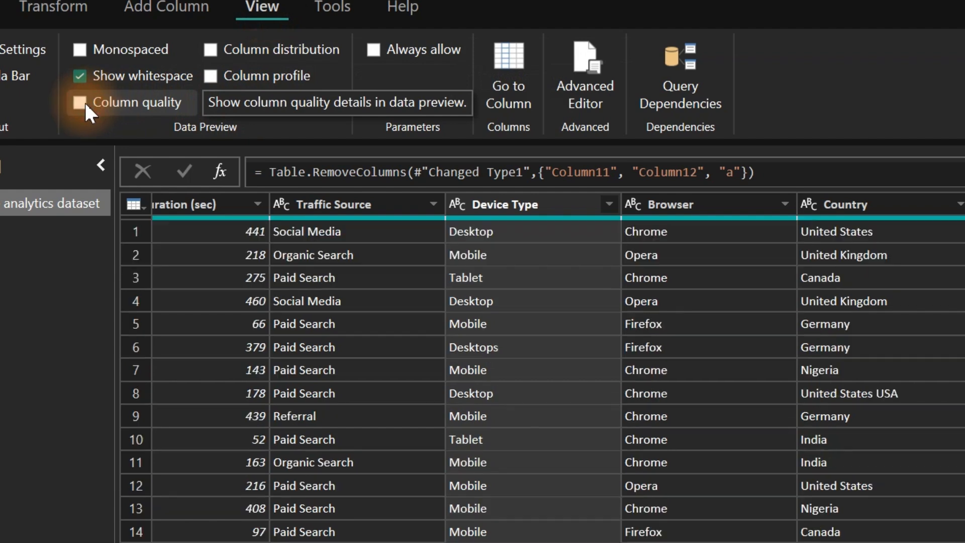
pyautogui.click(210, 77)
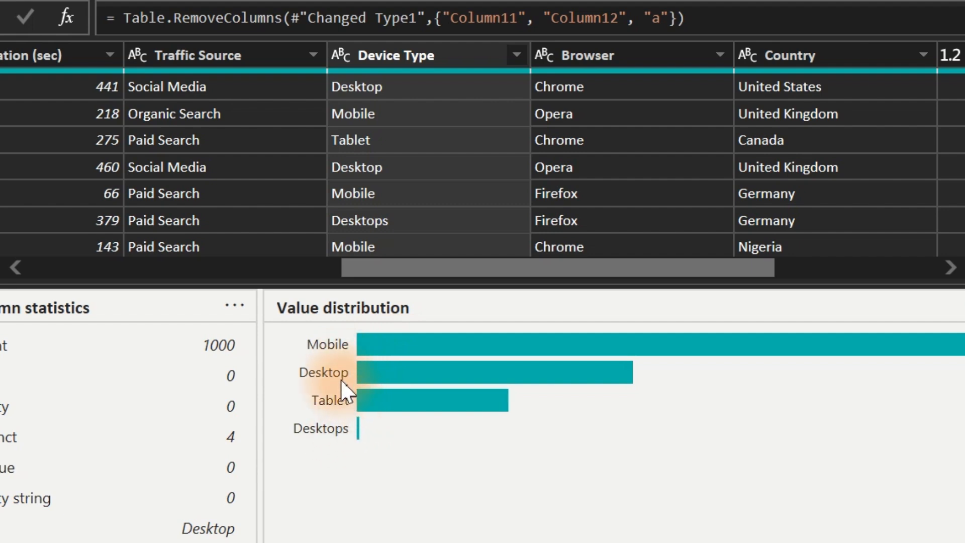
# Step: Replace the value "Desktops" with "Desktop" in the Device Type column
pyautogui.rightClick(399, 55)
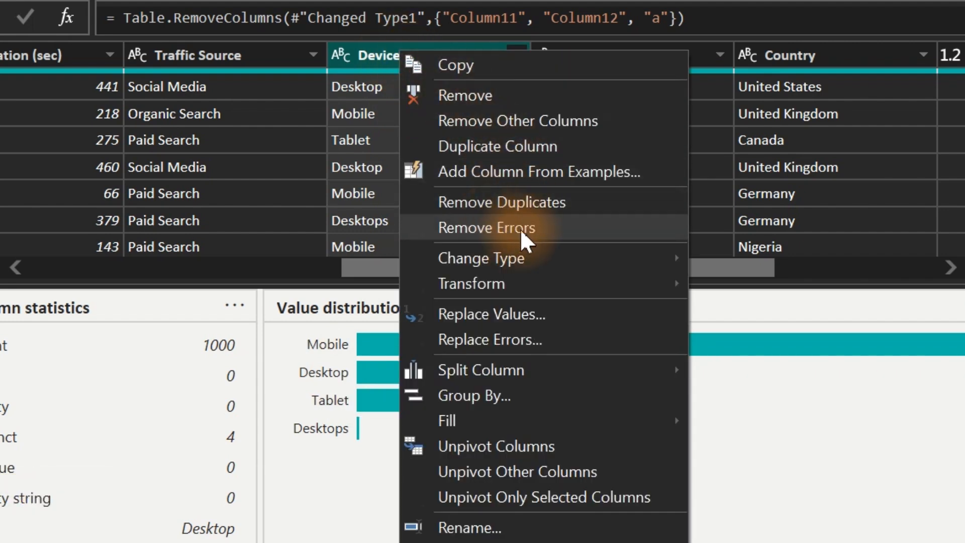
pyautogui.click(526, 303)
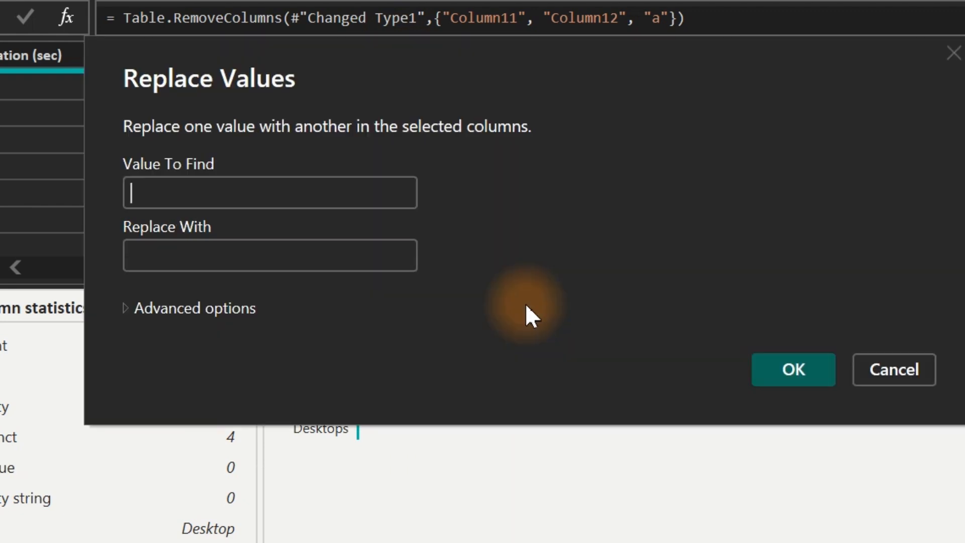
pyautogui.moveTo(415, 58); pyautogui.dragTo(776, 146)
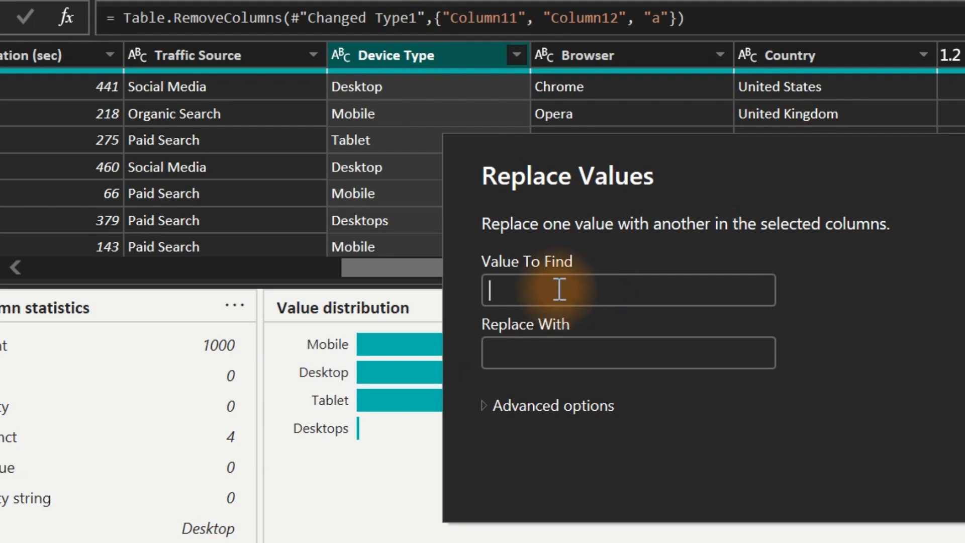
pyautogui.write('Des')
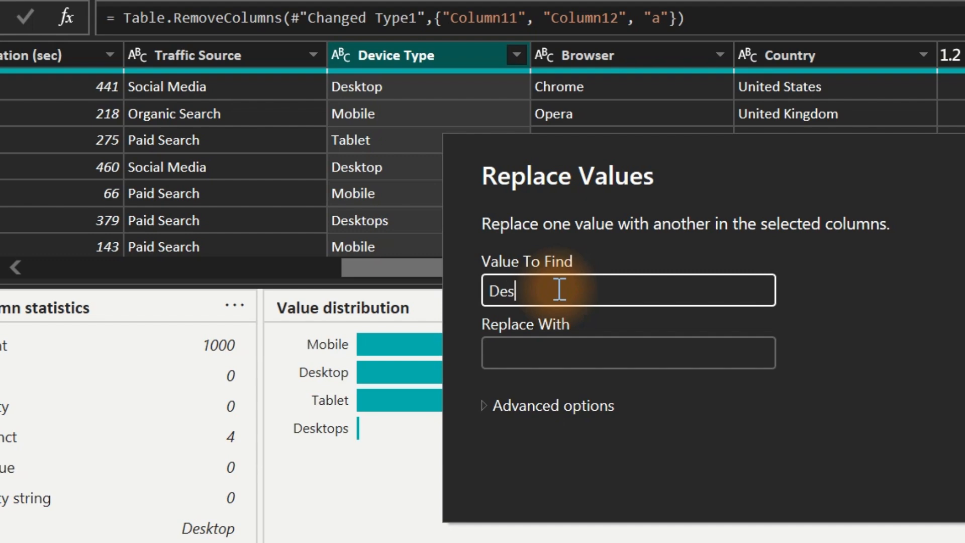
pyautogui.write('ktip')
pyautogui.press('BackSpace')
pyautogui.press('BackSpace')
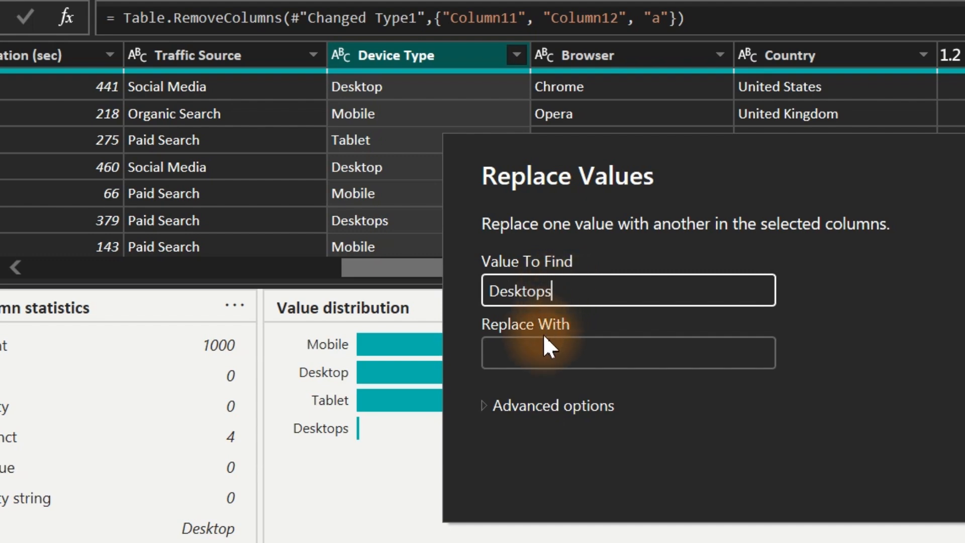
pyautogui.click(541, 353)
pyautogui.write('des')
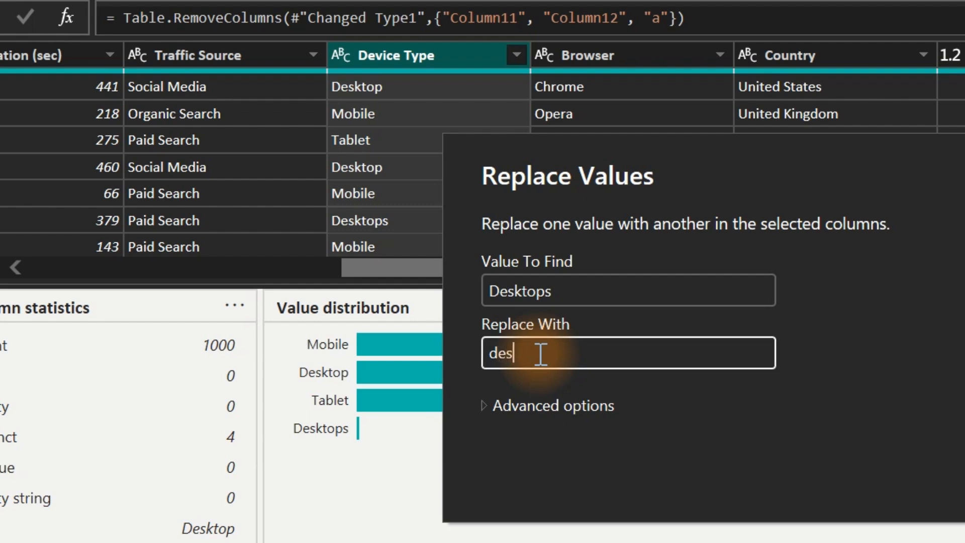
pyautogui.press('BackSpace')
pyautogui.press('BackSpace')
pyautogui.press('Return')
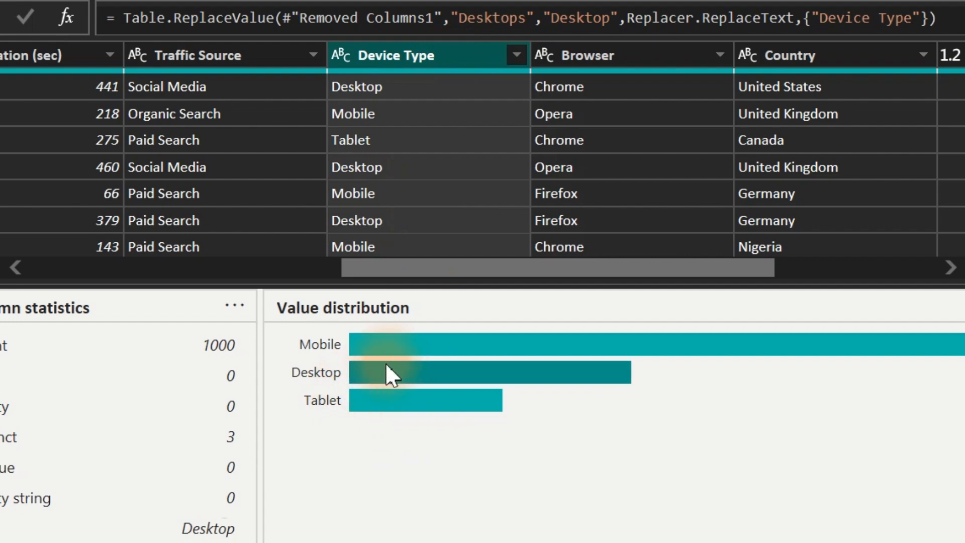
# Step: Check the value distributions of the Browser and Country columns, and replace "United States" with "USA" in Country
pyautogui.click(657, 52)
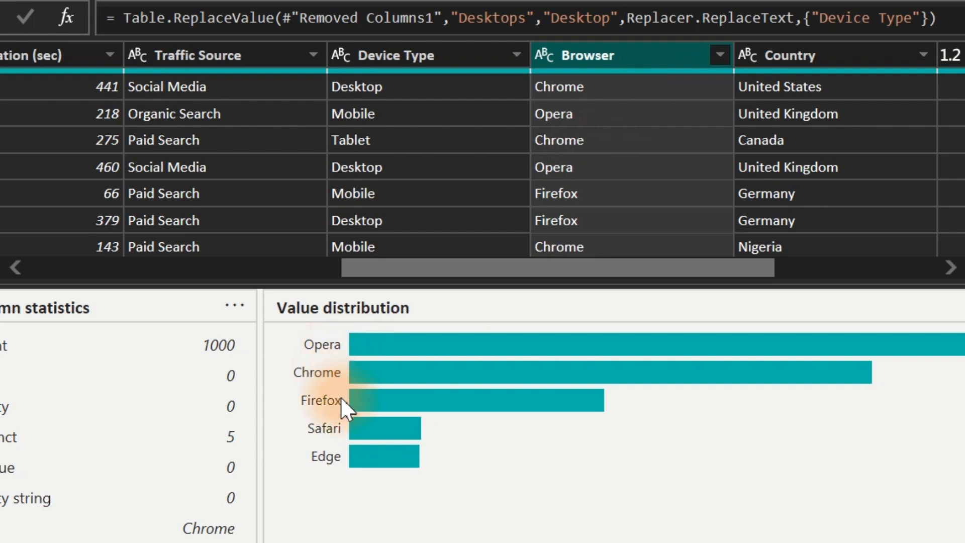
pyautogui.click(794, 56)
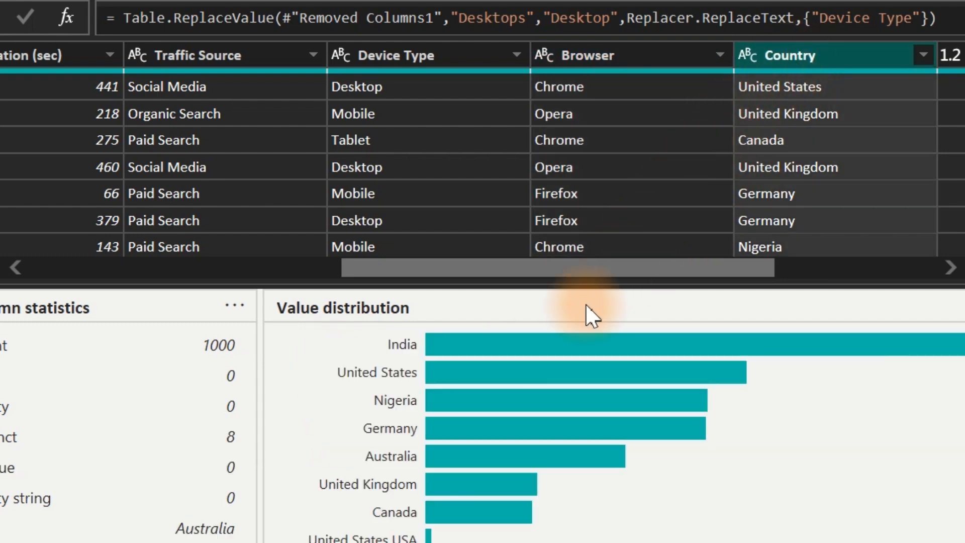
pyautogui.moveTo(553, 339)
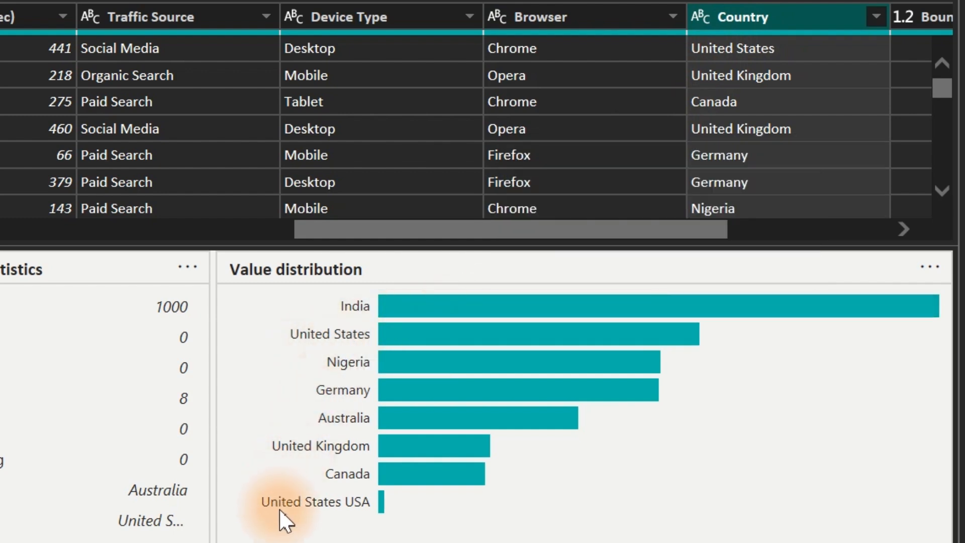
pyautogui.moveTo(360, 508)
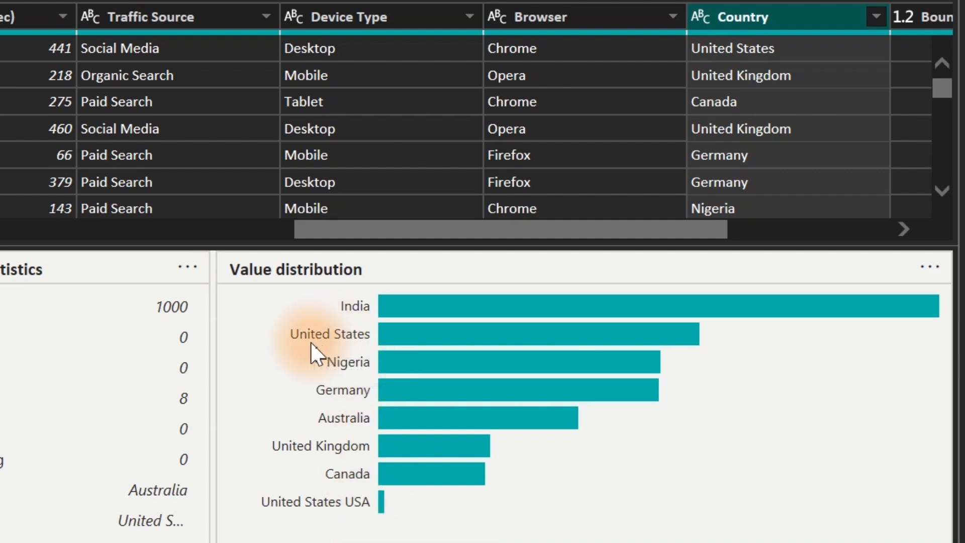
pyautogui.rightClick(768, 17)
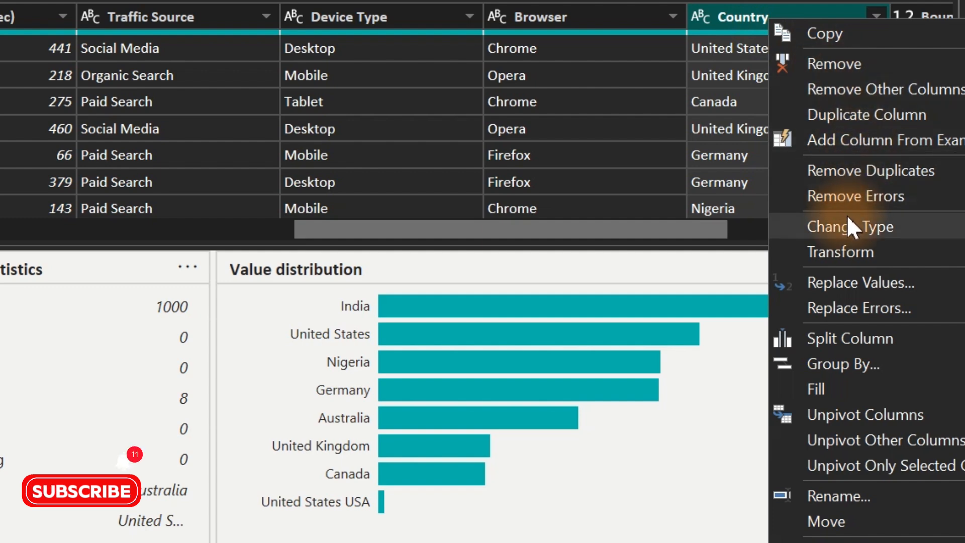
pyautogui.click(864, 282)
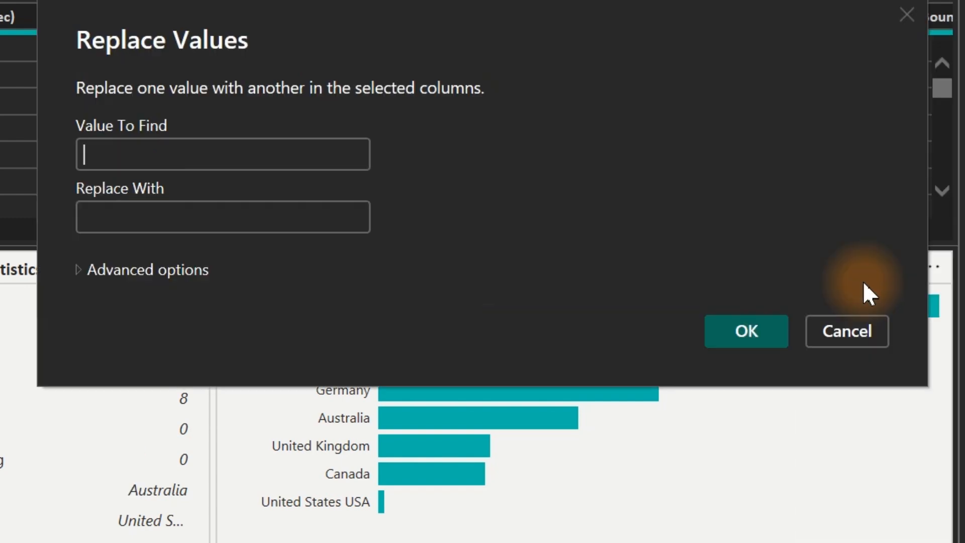
pyautogui.write('Uni')
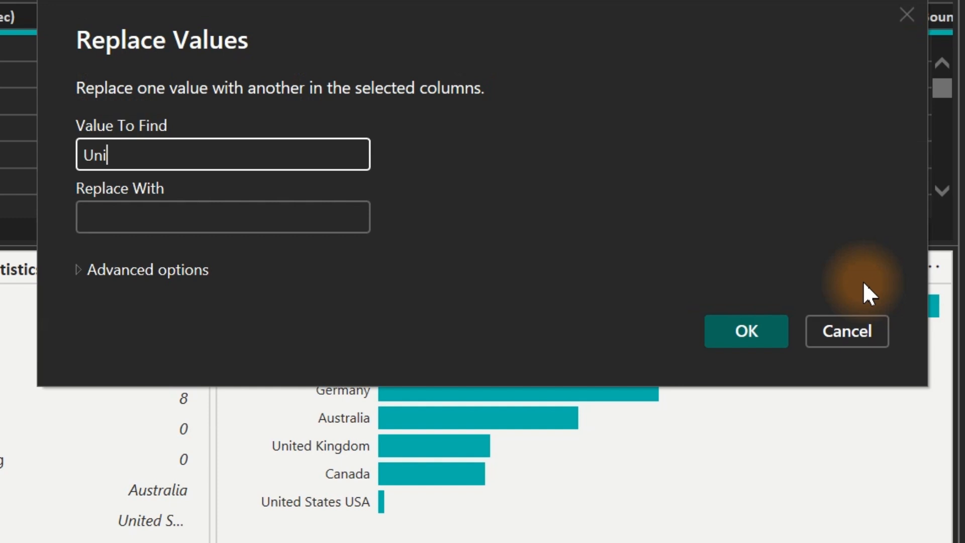
pyautogui.write('ted States')
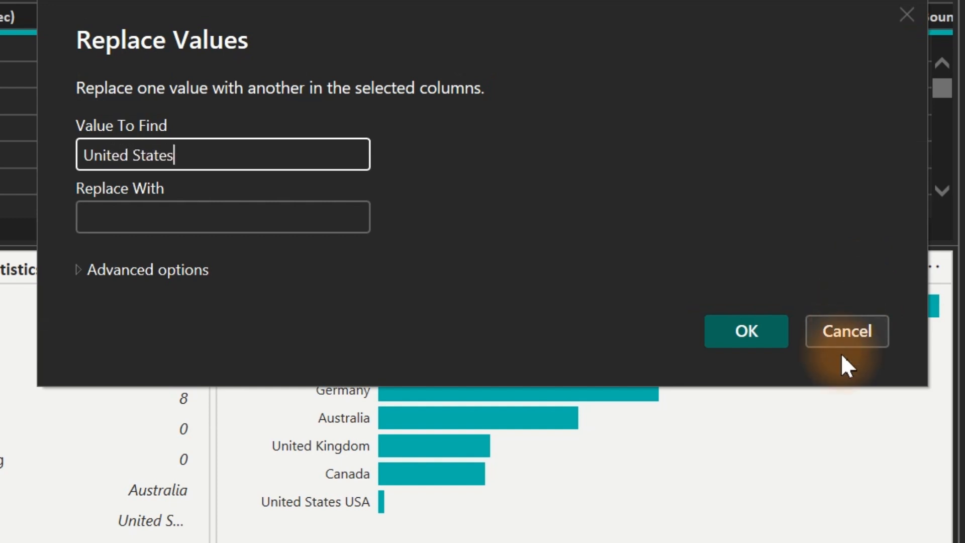
pyautogui.click(267, 224)
pyautogui.write('USA')
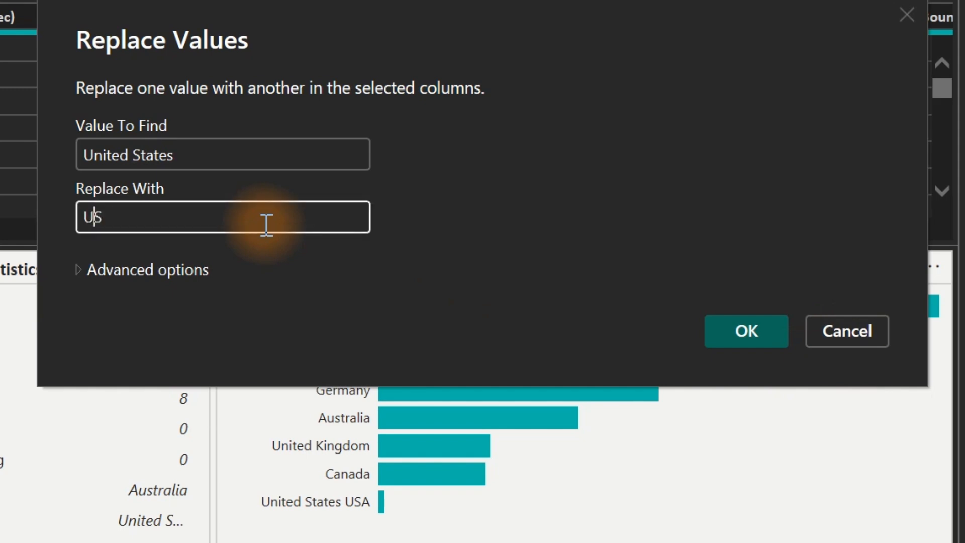
pyautogui.click(754, 329)
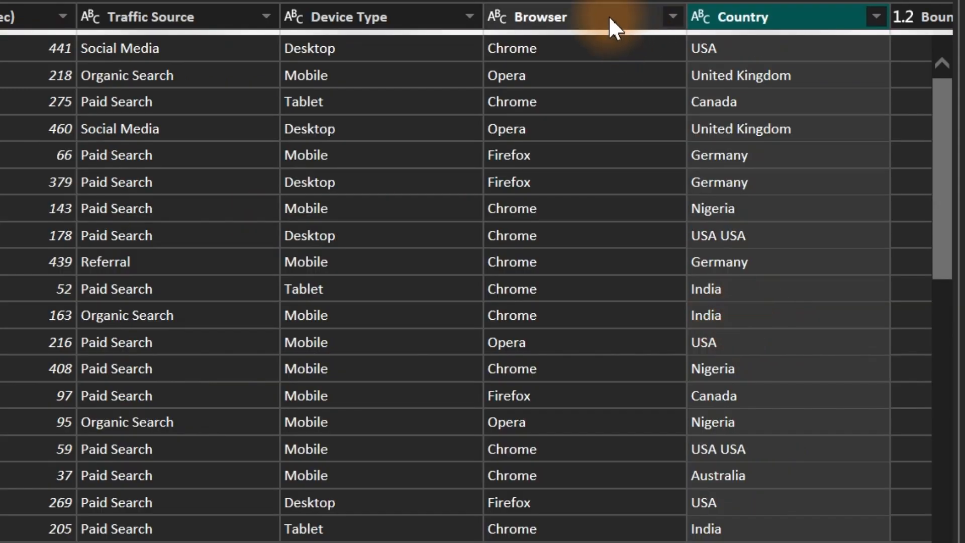
# Step: Replace the duplicated value "USA USA" with "USA" in the Country column
pyautogui.click(608, 17)
pyautogui.click(739, 20)
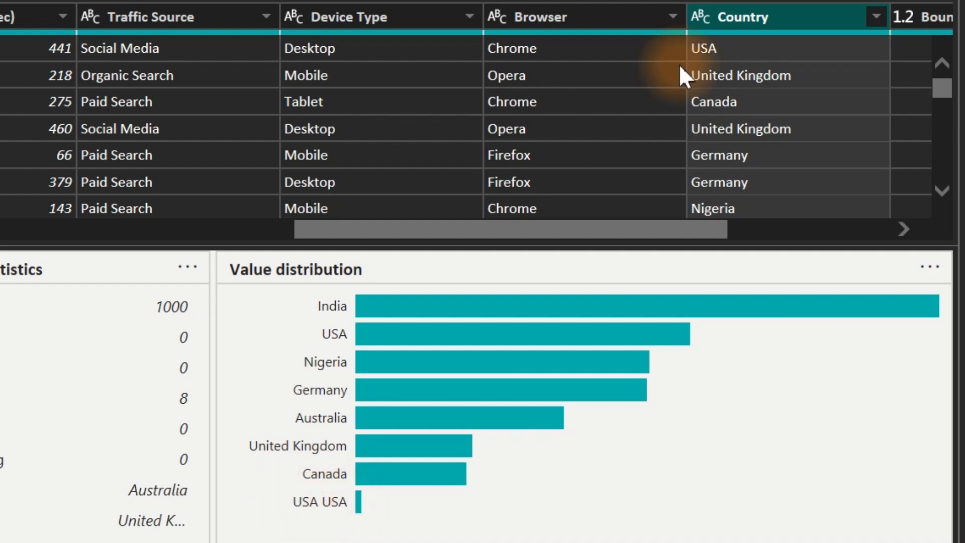
pyautogui.rightClick(751, 23)
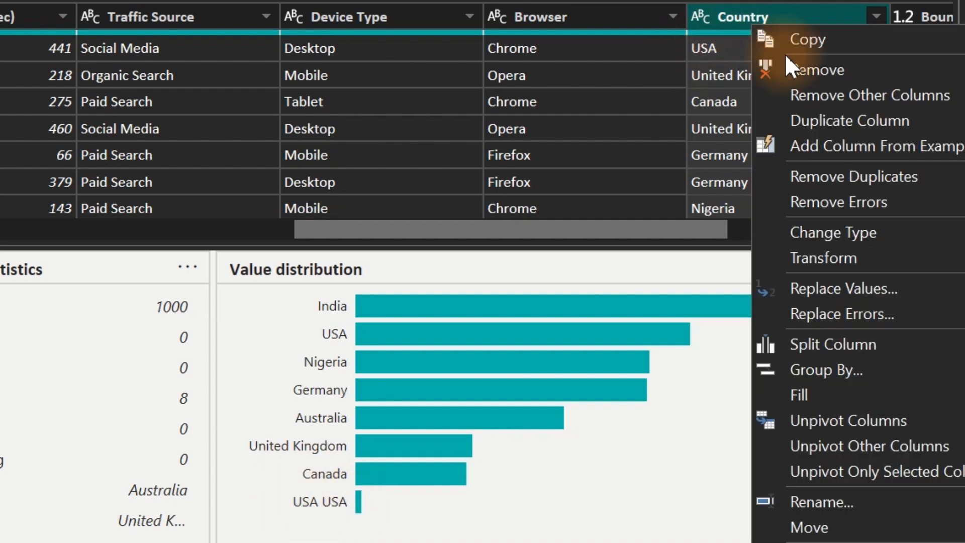
pyautogui.click(830, 288)
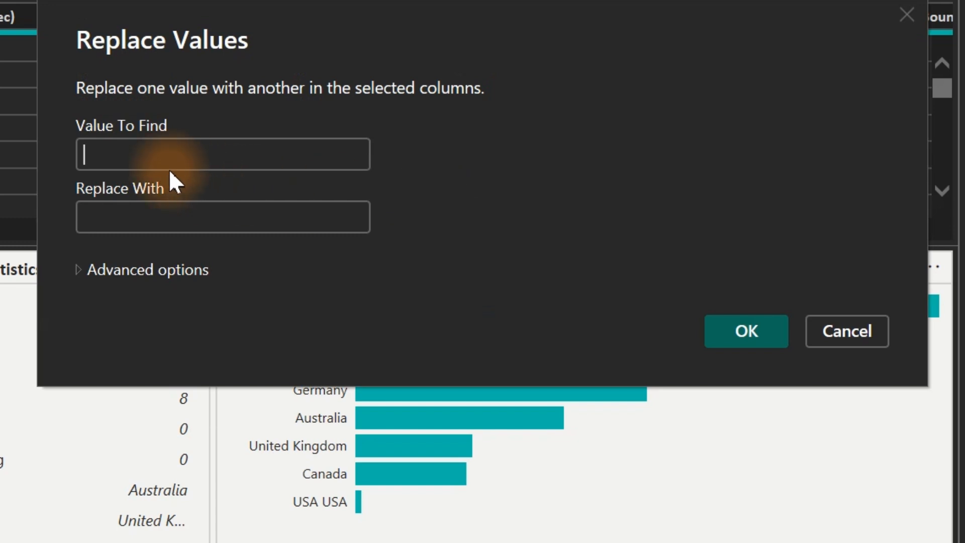
pyautogui.write('USA ')
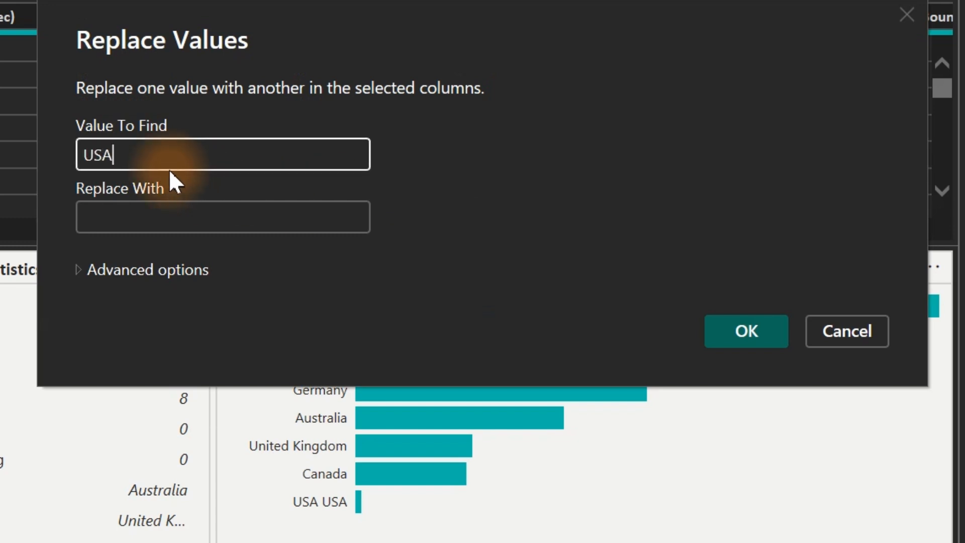
pyautogui.write('USA')
pyautogui.click(155, 209)
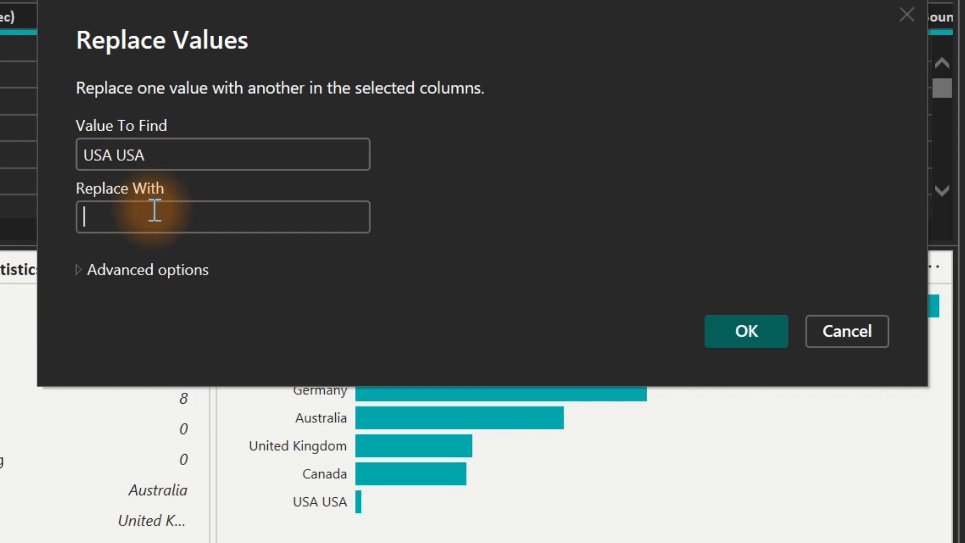
pyautogui.write('USA')
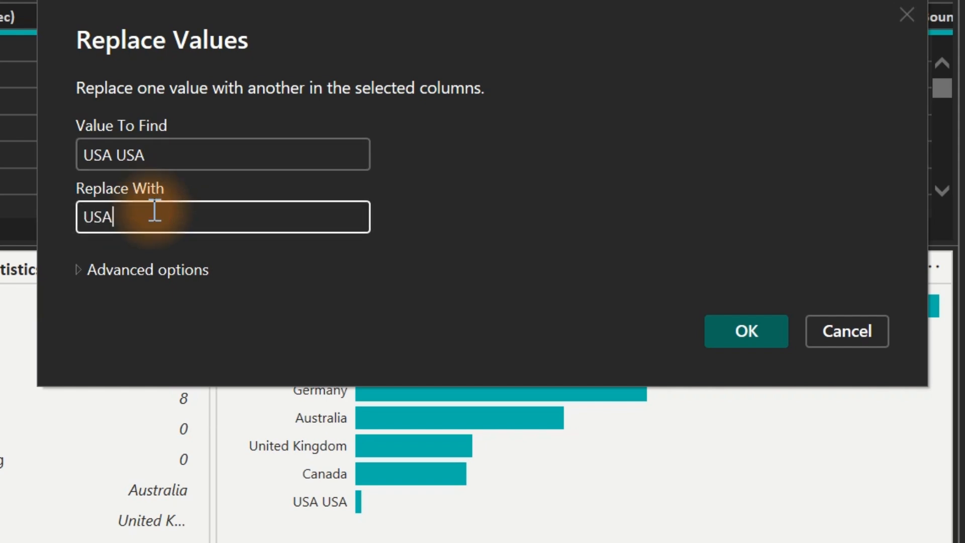
pyautogui.click(737, 320)
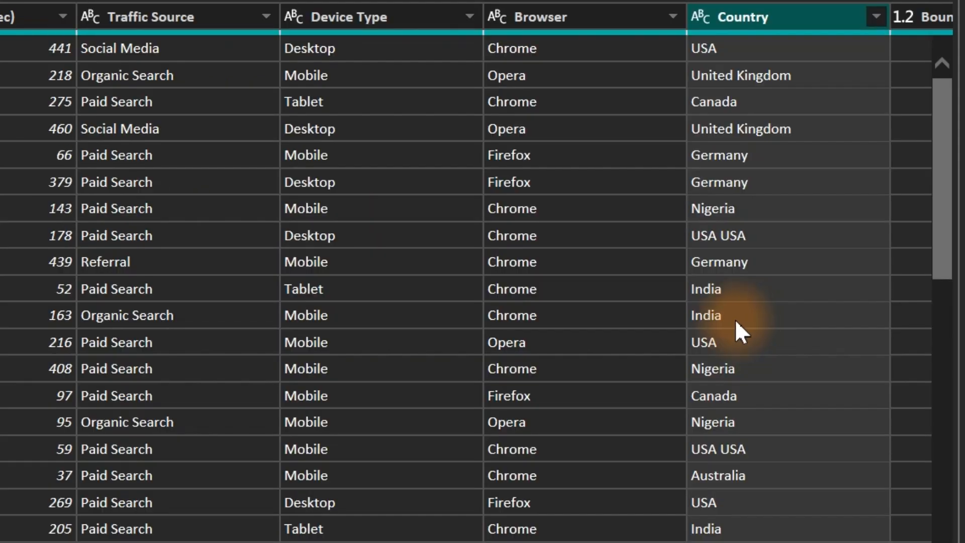
# Step: Replace "United Kingdom" with "UK" in the Country column
pyautogui.click(608, 17)
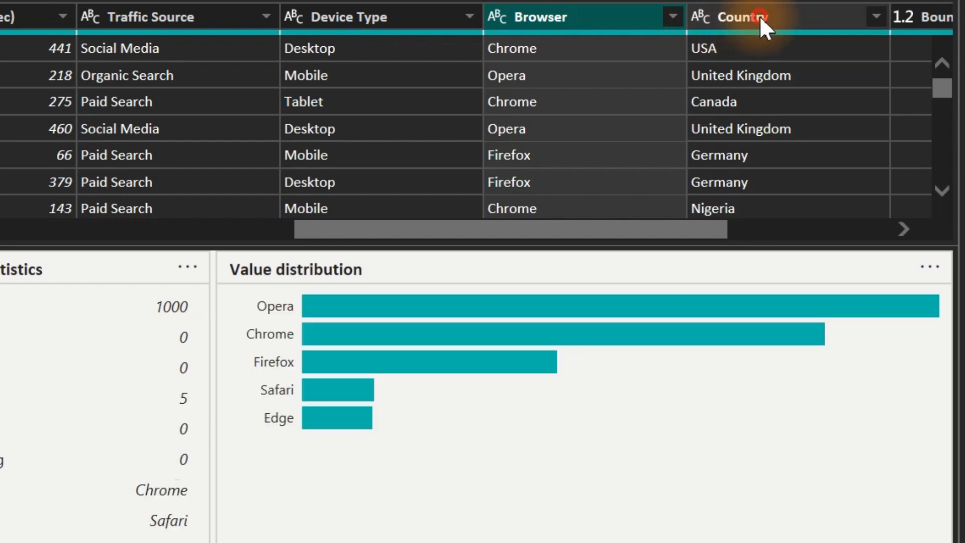
pyautogui.click(759, 16)
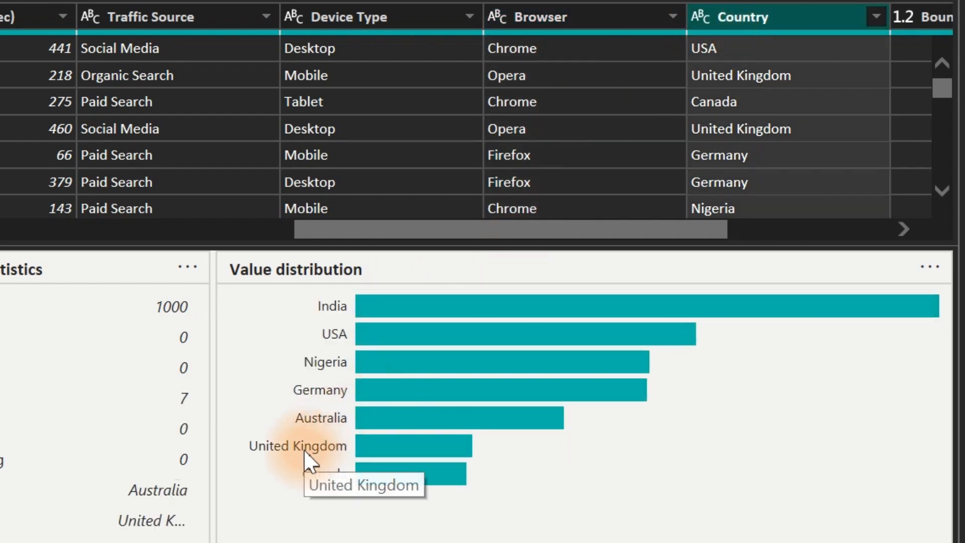
pyautogui.rightClick(758, 14)
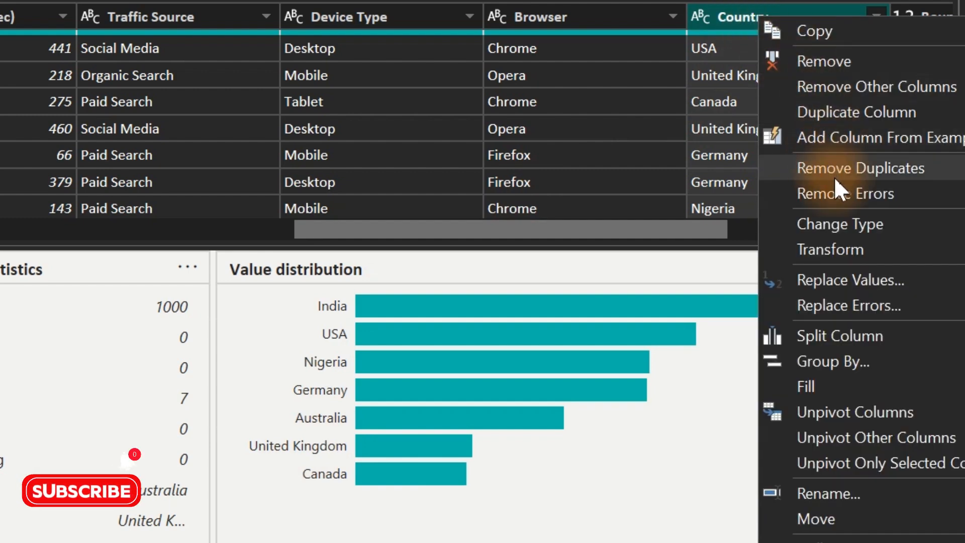
pyautogui.click(846, 278)
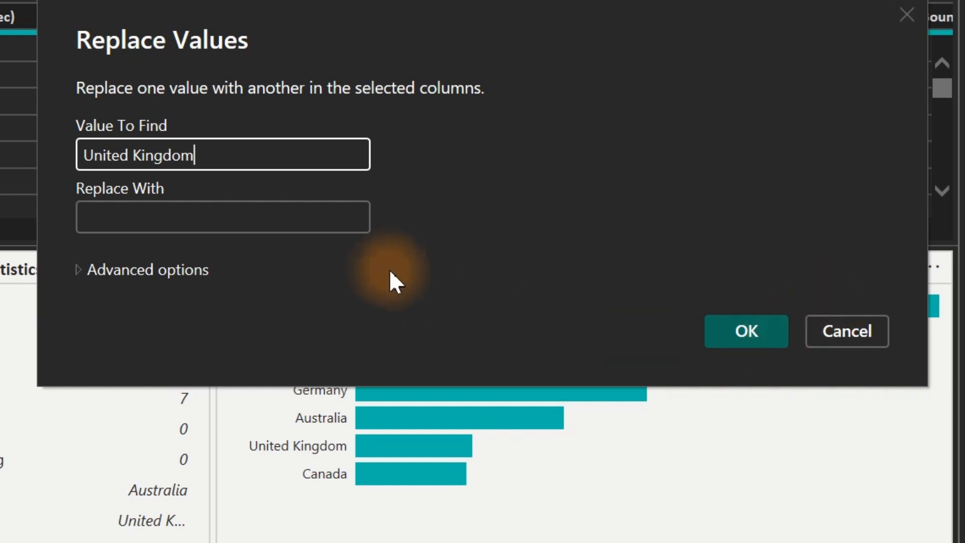
pyautogui.click(259, 216)
pyautogui.write('UK')
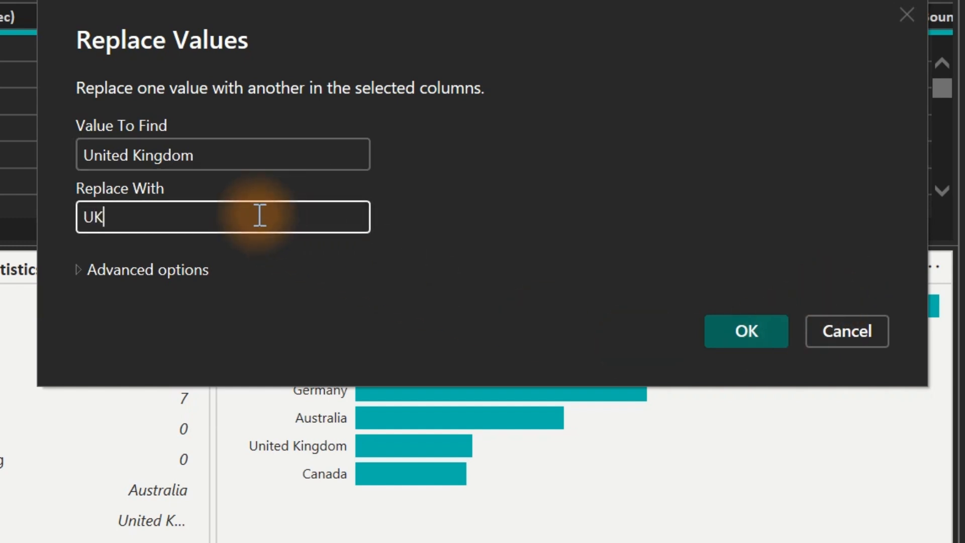
pyautogui.click(748, 333)
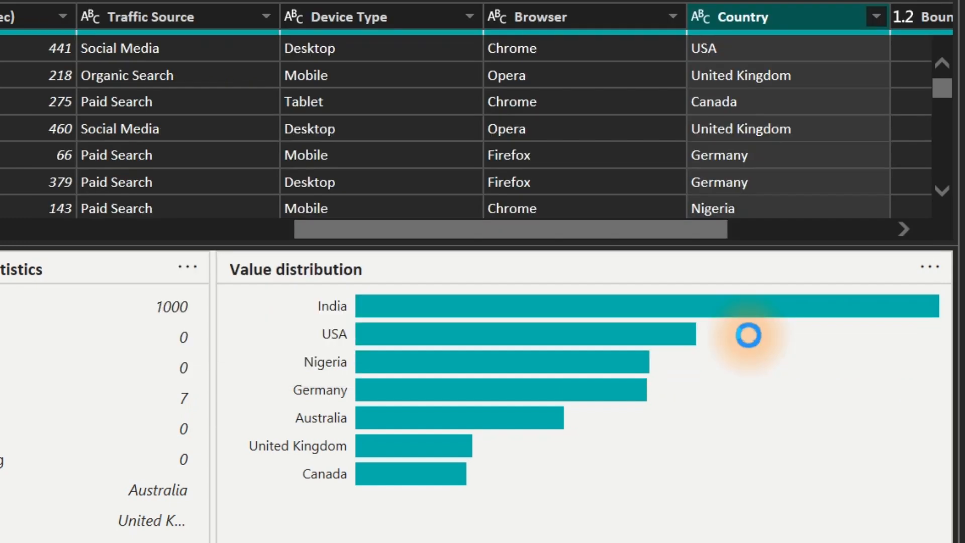
# Step: Check the value distributions of the Country and Traffic Source columns for inconsistent entries
pyautogui.click(599, 16)
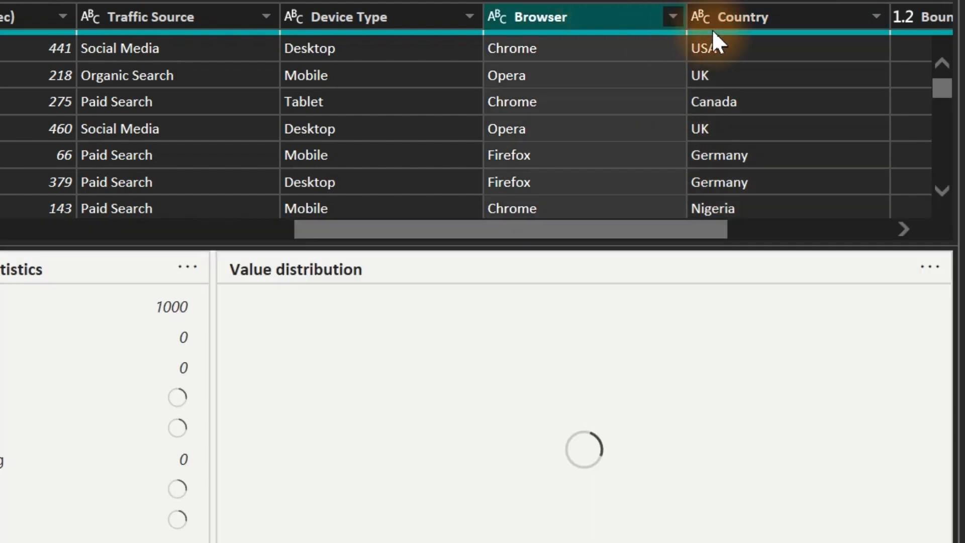
pyautogui.click(755, 24)
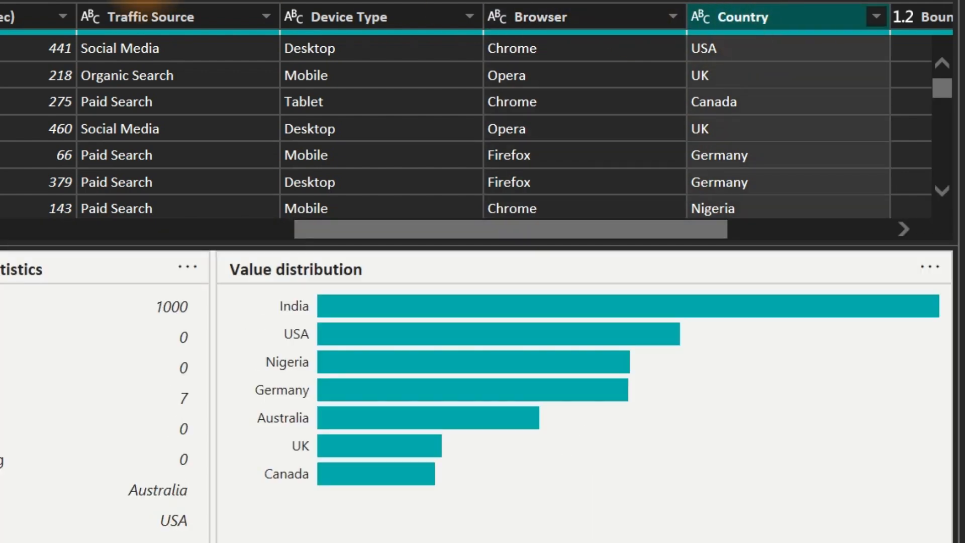
pyautogui.click(128, 17)
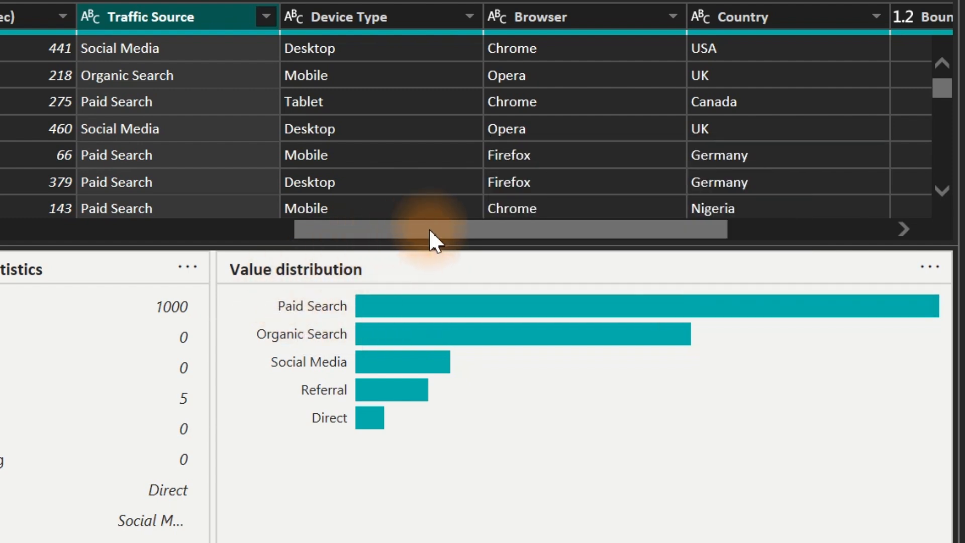
# Step: Check the Month column's value distribution and remove that column from the query
pyautogui.moveTo(429, 228); pyautogui.dragTo(0, 194)
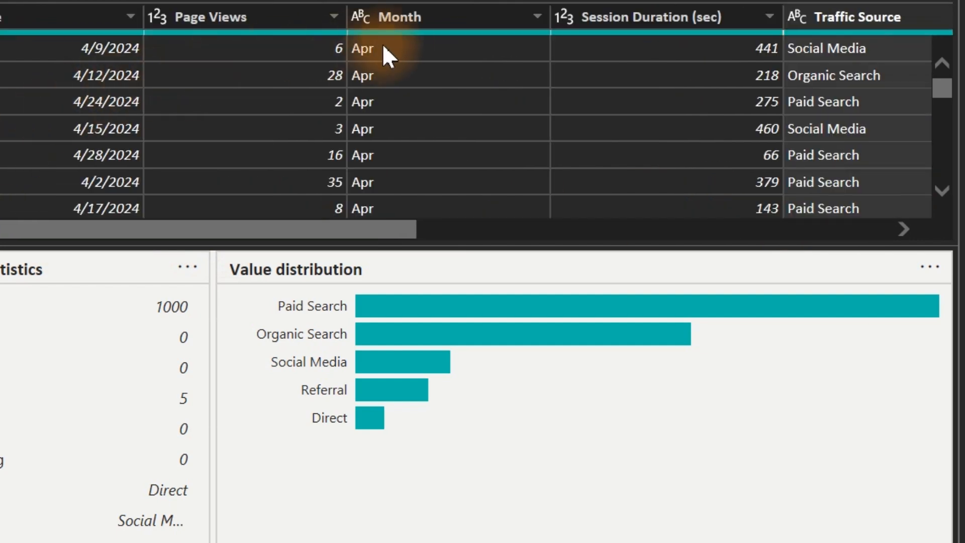
pyautogui.click(416, 16)
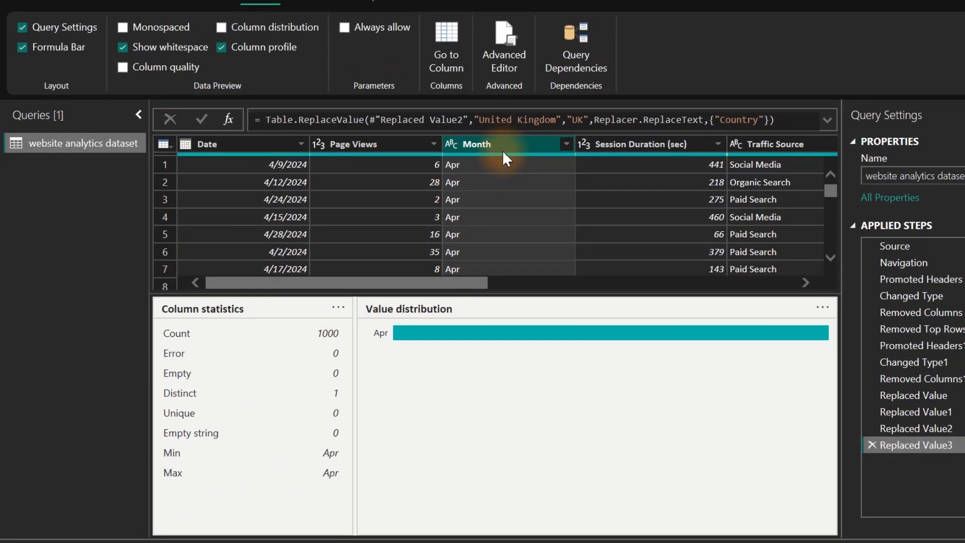
pyautogui.rightClick(503, 153)
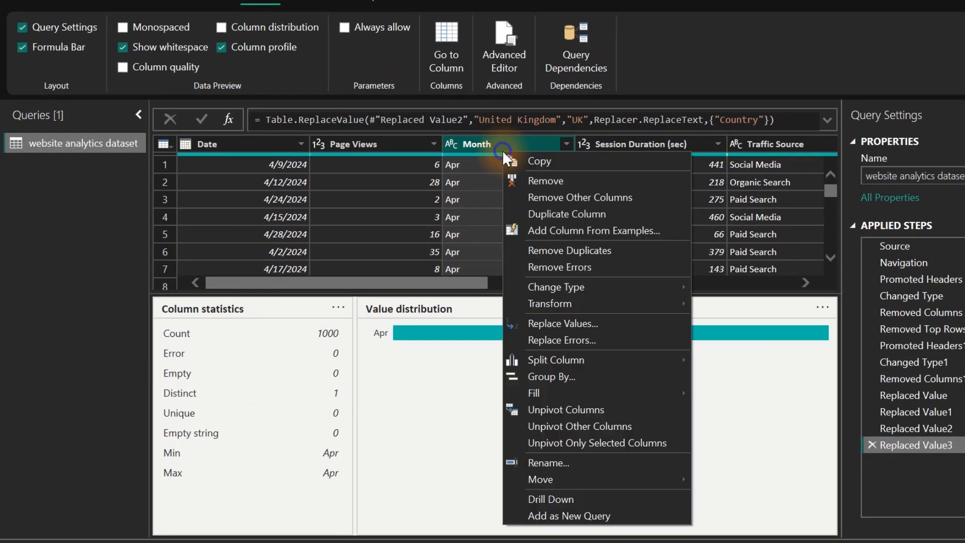
pyautogui.click(550, 179)
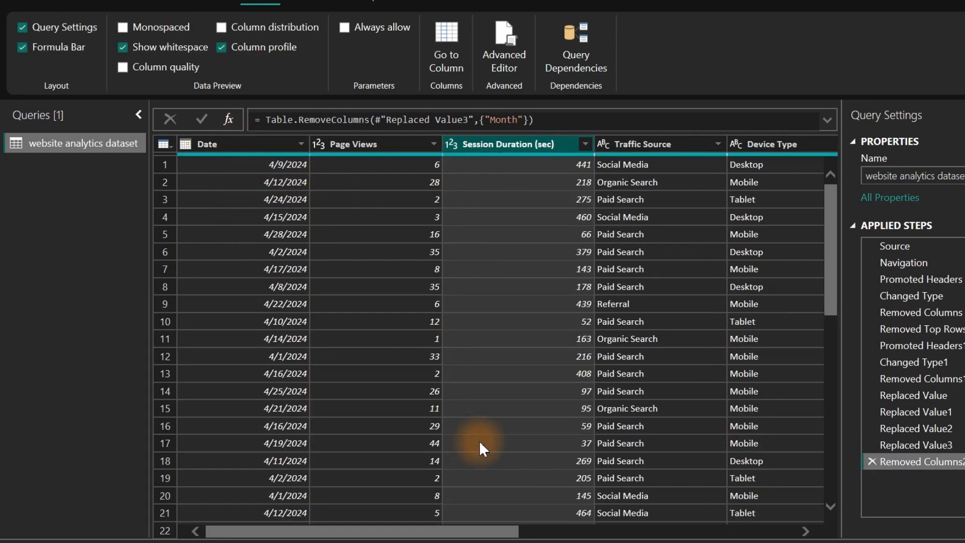
# Step: Check the Conversion column's profile and start a new conditional column named "Conversion Status"
pyautogui.moveTo(484, 533); pyautogui.dragTo(827, 537)
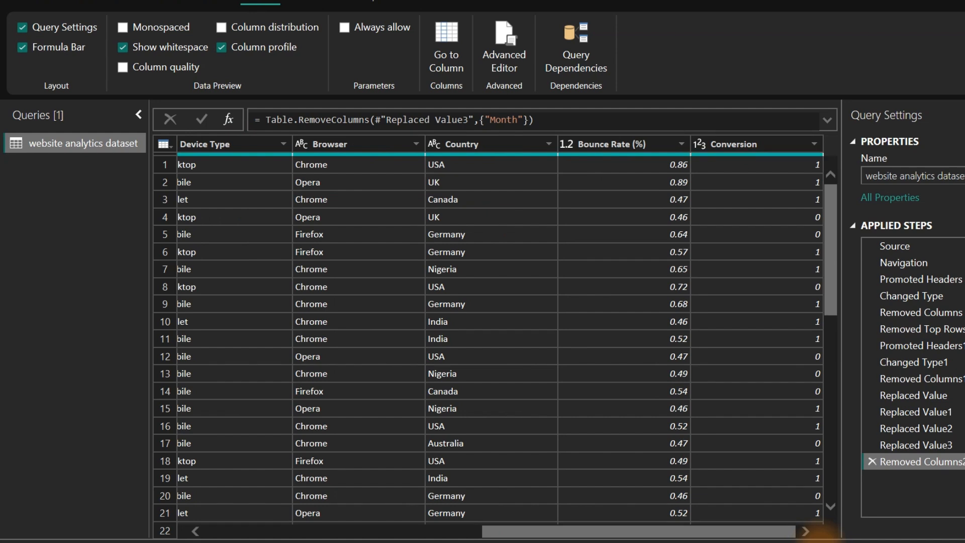
pyautogui.click(747, 145)
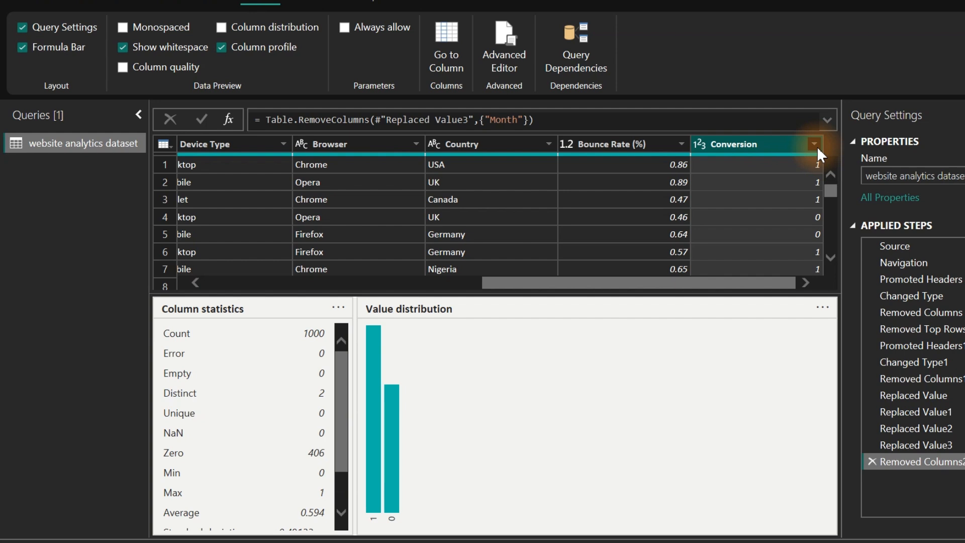
pyautogui.click(180, 38)
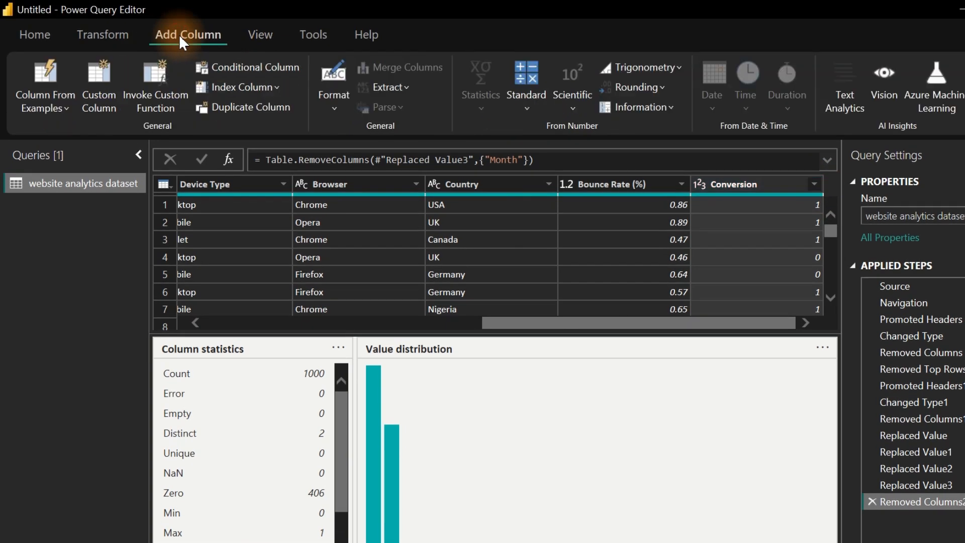
pyautogui.click(237, 74)
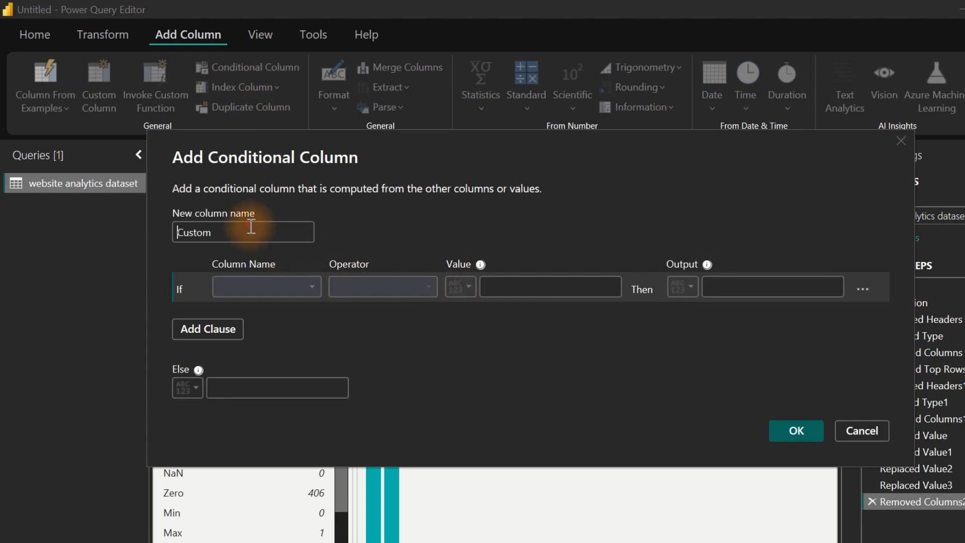
pyautogui.moveTo(271, 232); pyautogui.dragTo(168, 233)
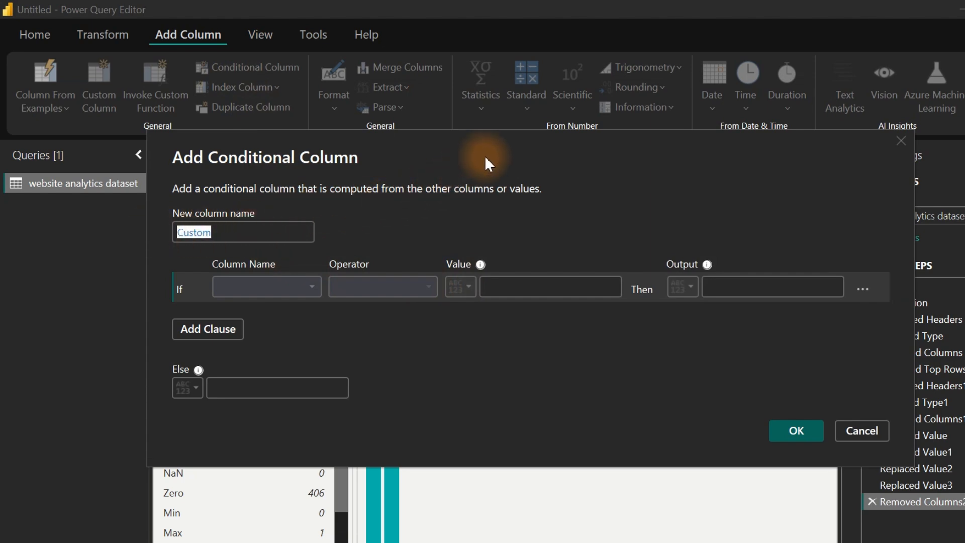
pyautogui.moveTo(485, 161); pyautogui.dragTo(498, 209)
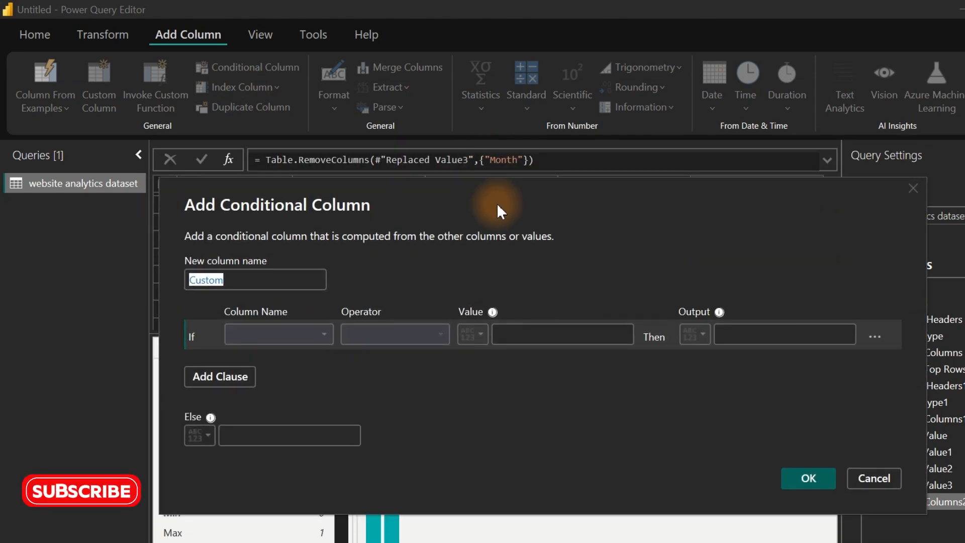
pyautogui.moveTo(274, 280); pyautogui.dragTo(146, 280)
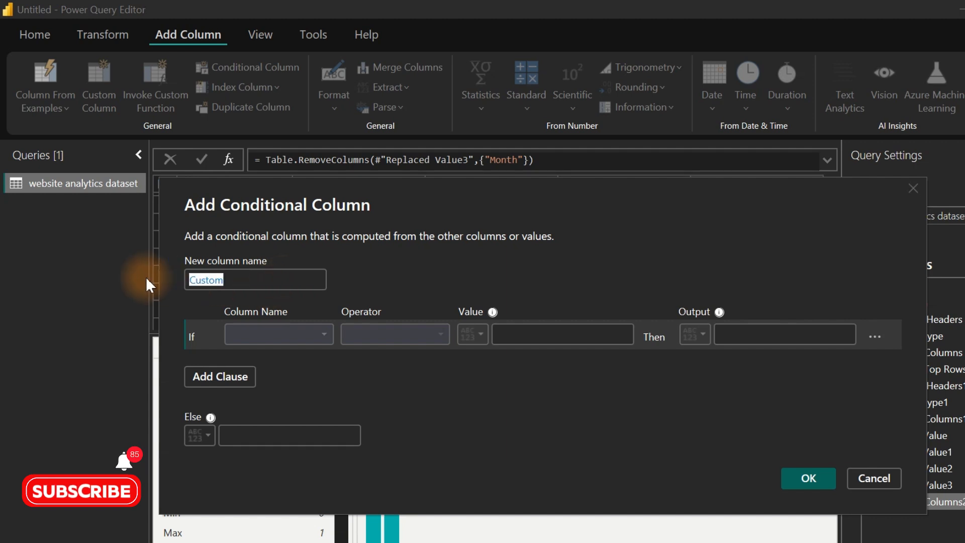
pyautogui.write('Conv')
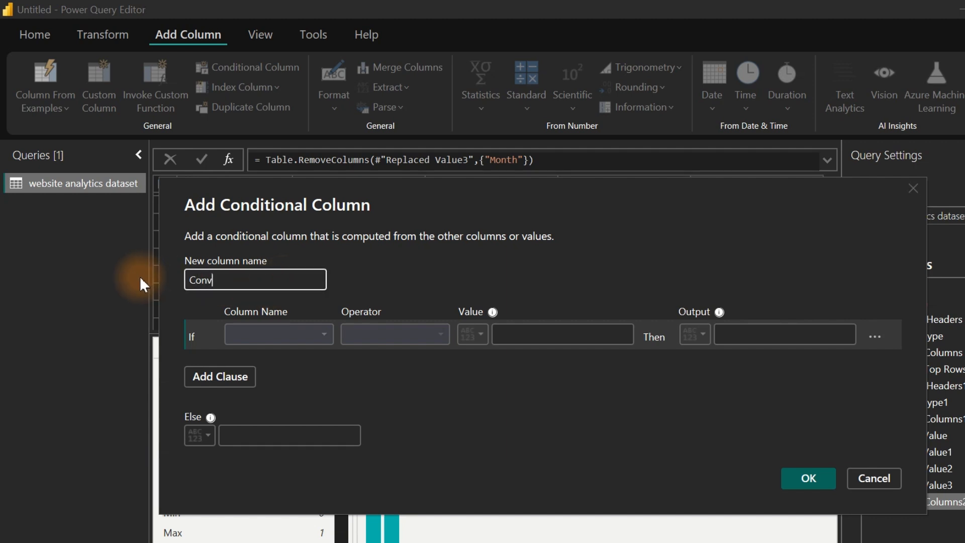
pyautogui.write('ersion Status')
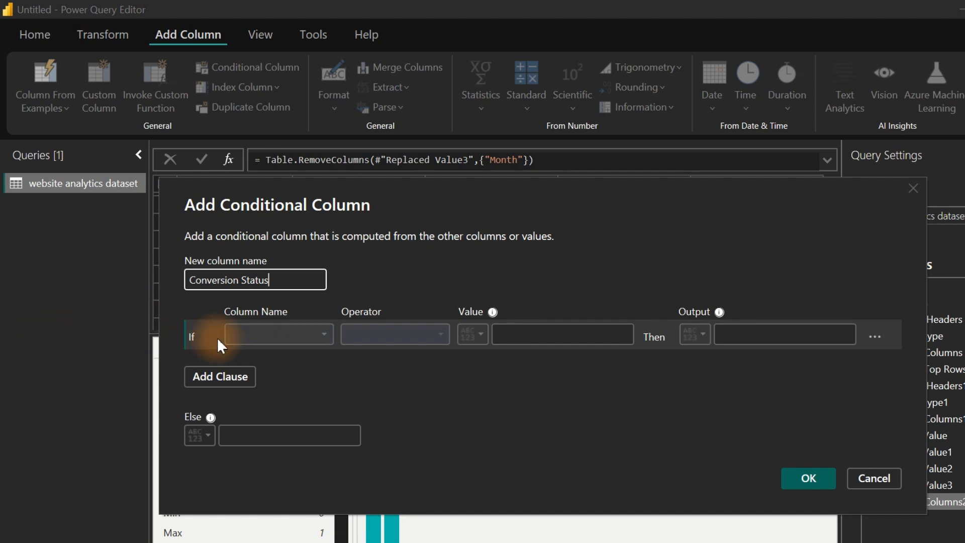
# Step: Define the conditional column to output "Not Converted" if Conversion equals 0, otherwise "Converted", and create it
pyautogui.click(264, 334)
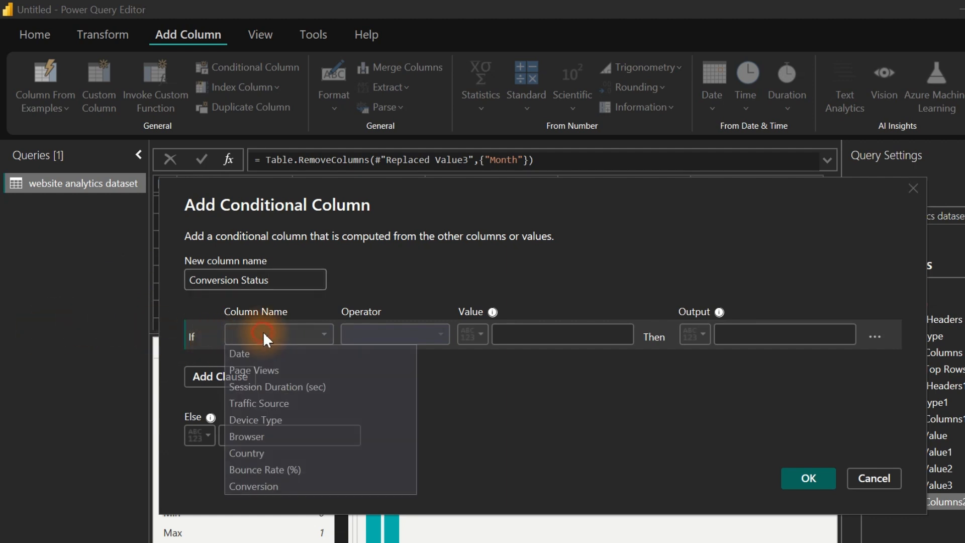
pyautogui.click(274, 487)
pyautogui.click(527, 335)
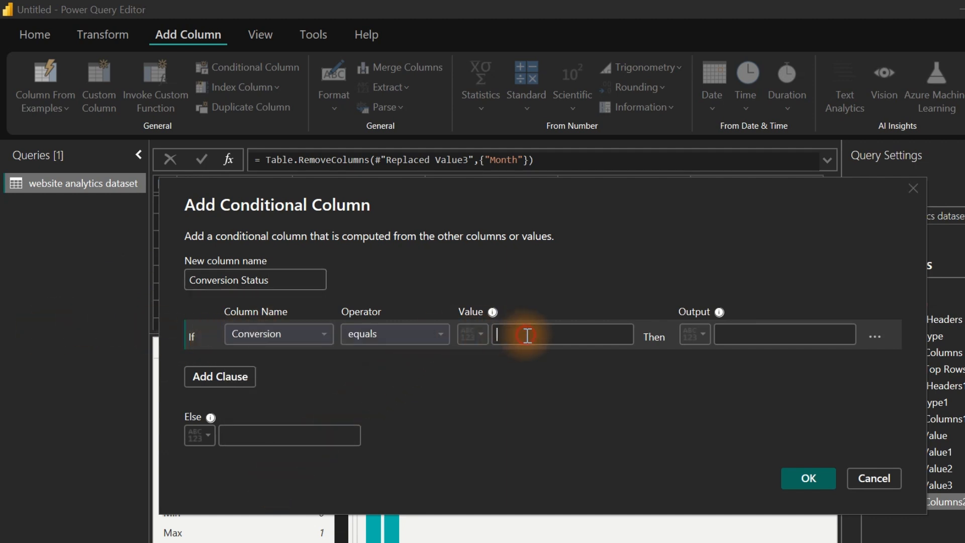
pyautogui.write('0')
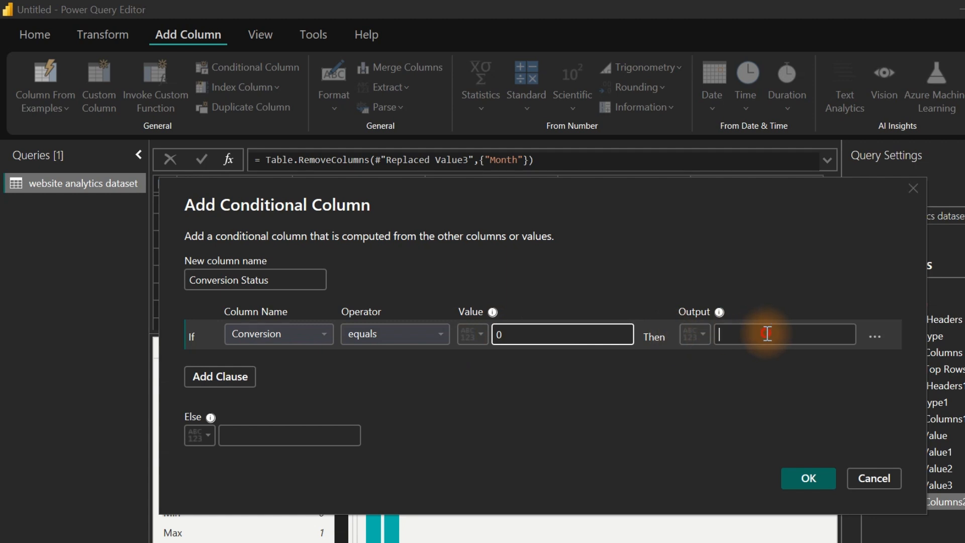
pyautogui.click(767, 334)
pyautogui.write('Not Converted')
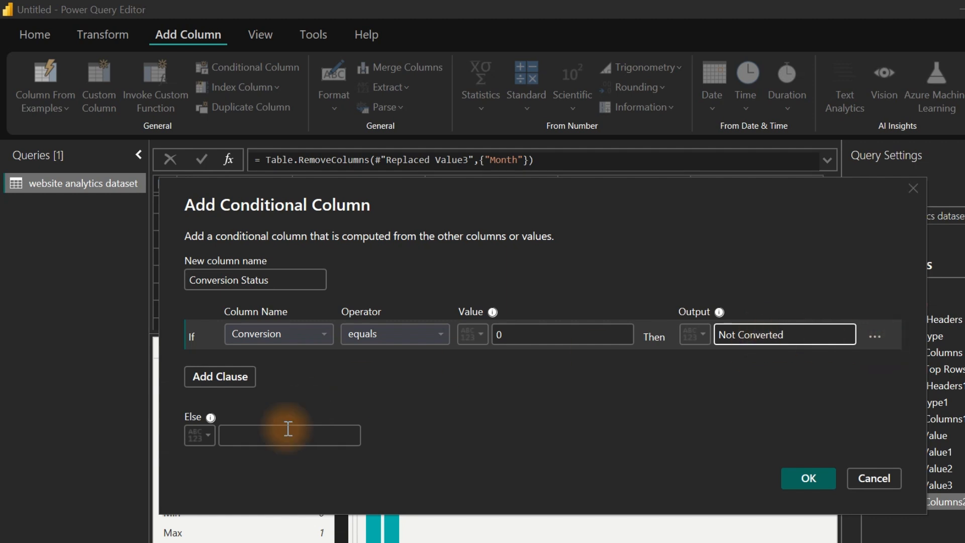
pyautogui.click(283, 434)
pyautogui.write('Converted')
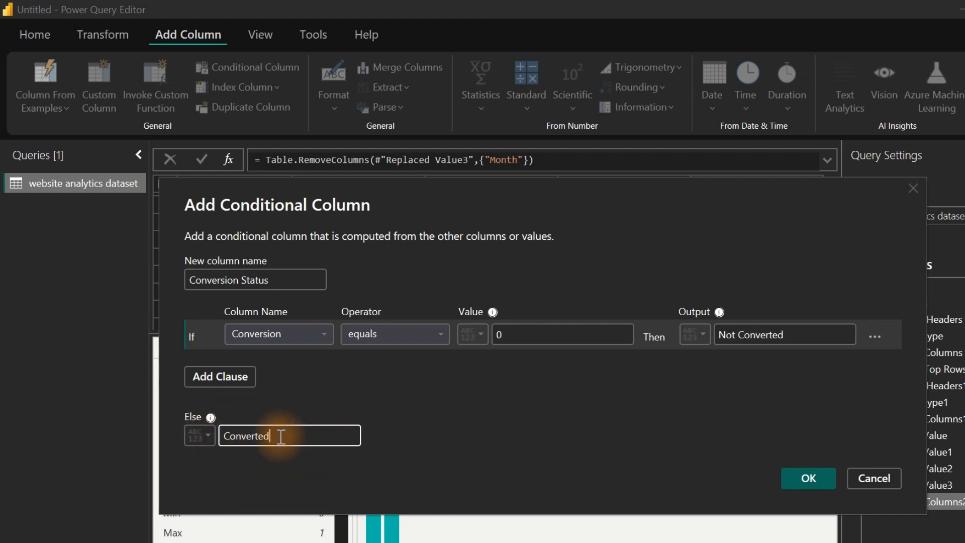
pyautogui.click(804, 479)
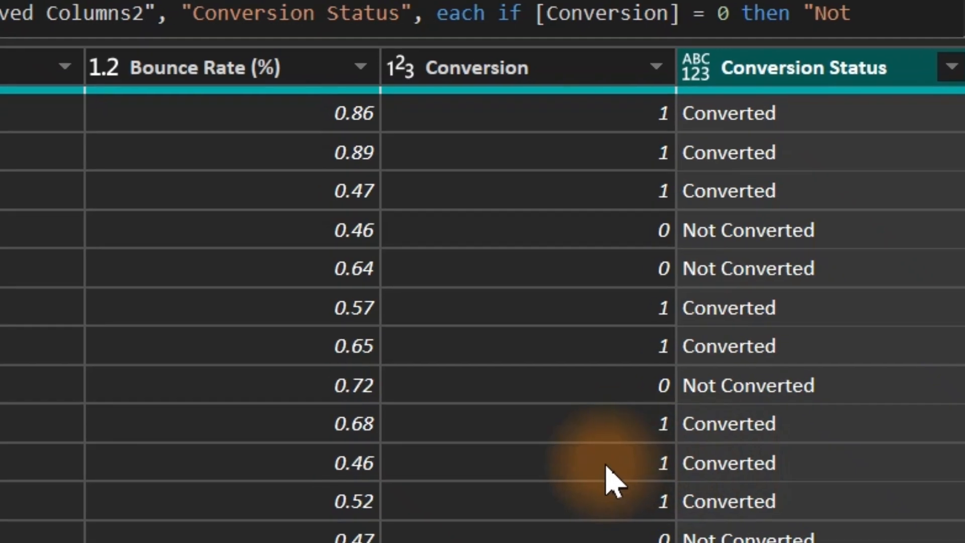
# Step: Remove the original Conversion column and set the Conversion Status column's data type to Text
pyautogui.click(522, 77)
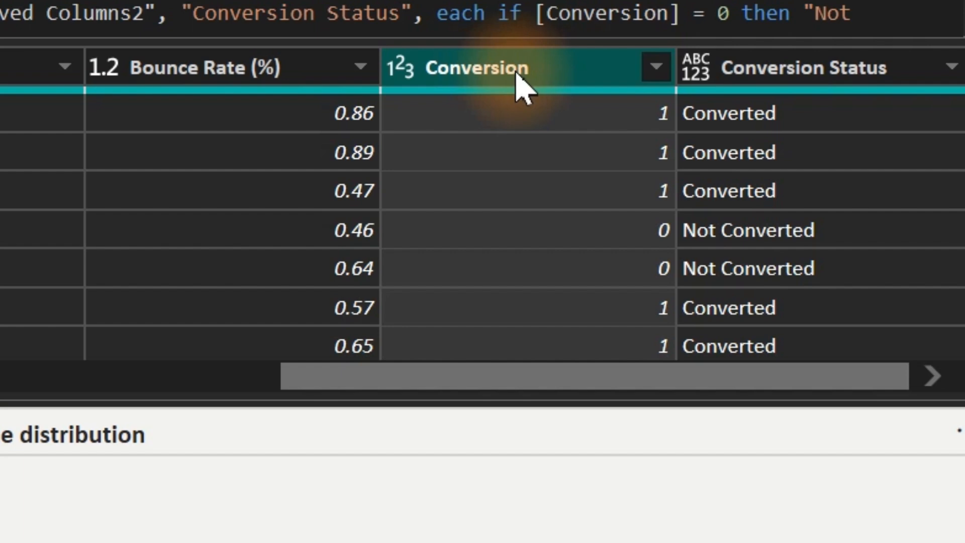
pyautogui.press('Delete')
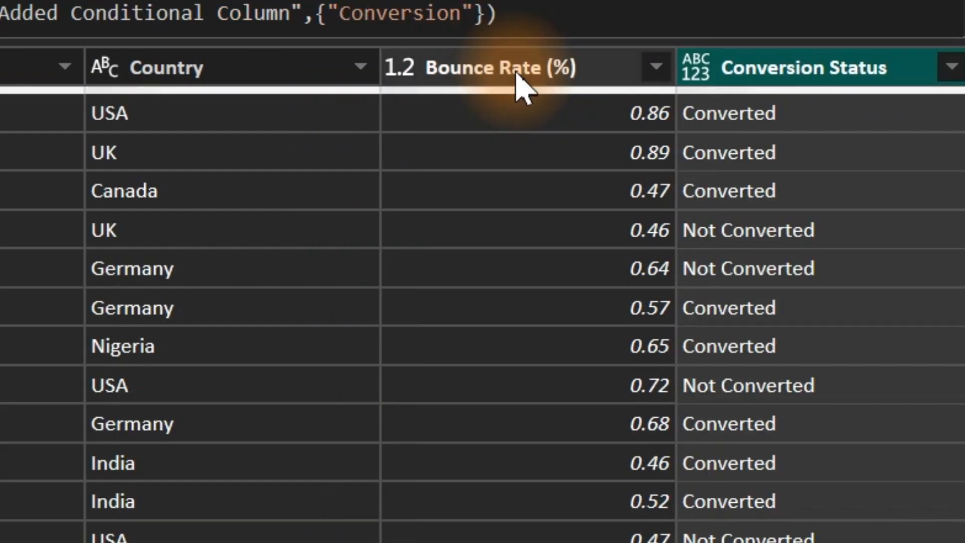
pyautogui.click(702, 73)
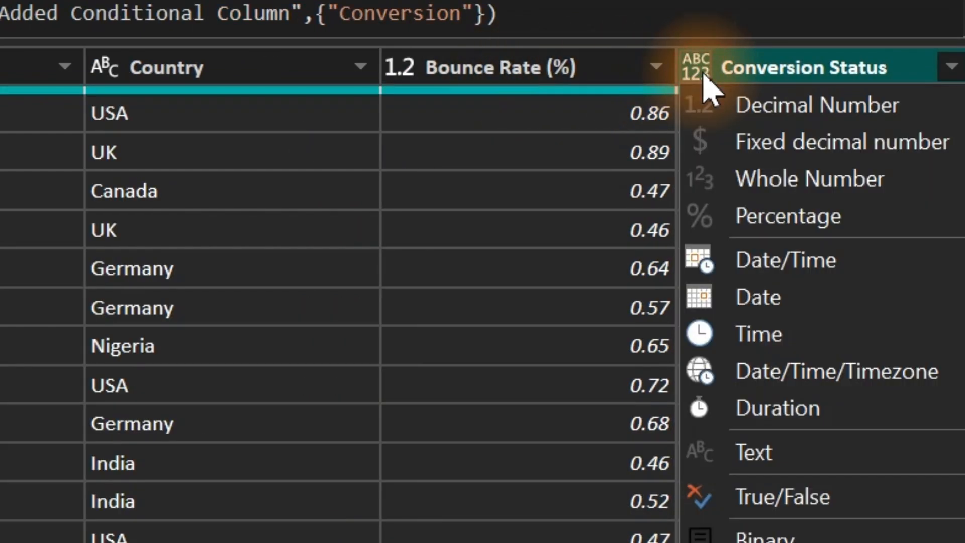
pyautogui.click(774, 453)
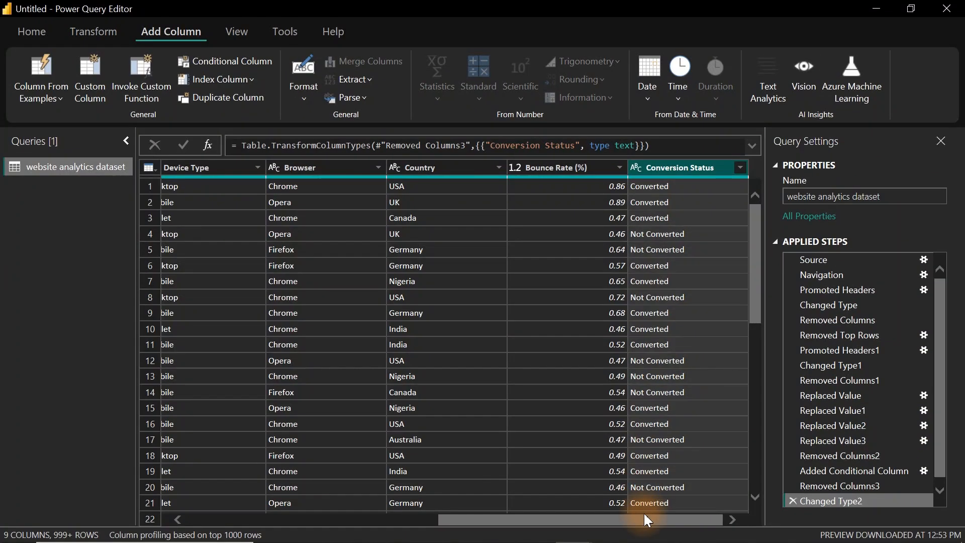
# Step: Review the cleaned columns across the query and apply the changes to load the data into the report
pyautogui.moveTo(643, 512); pyautogui.dragTo(268, 506)
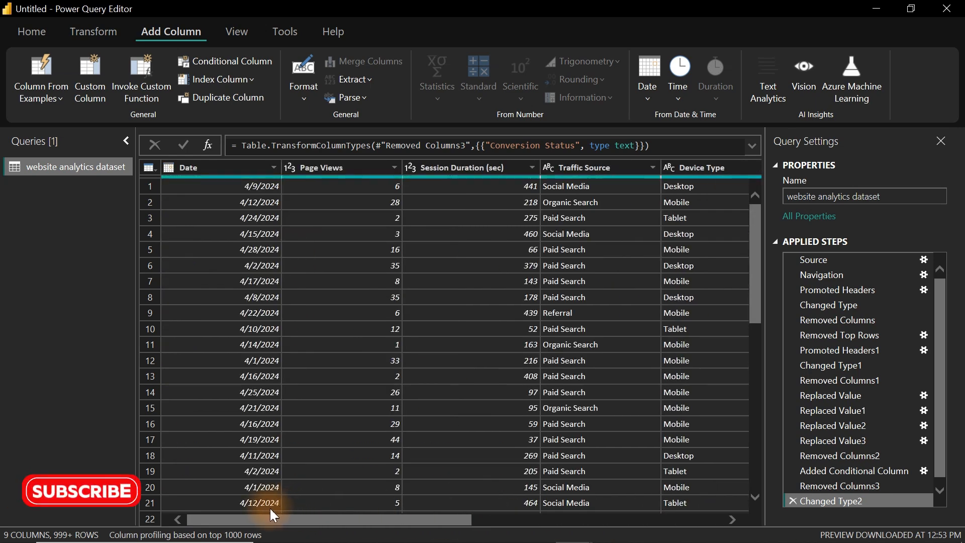
pyautogui.moveTo(273, 511); pyautogui.dragTo(672, 526)
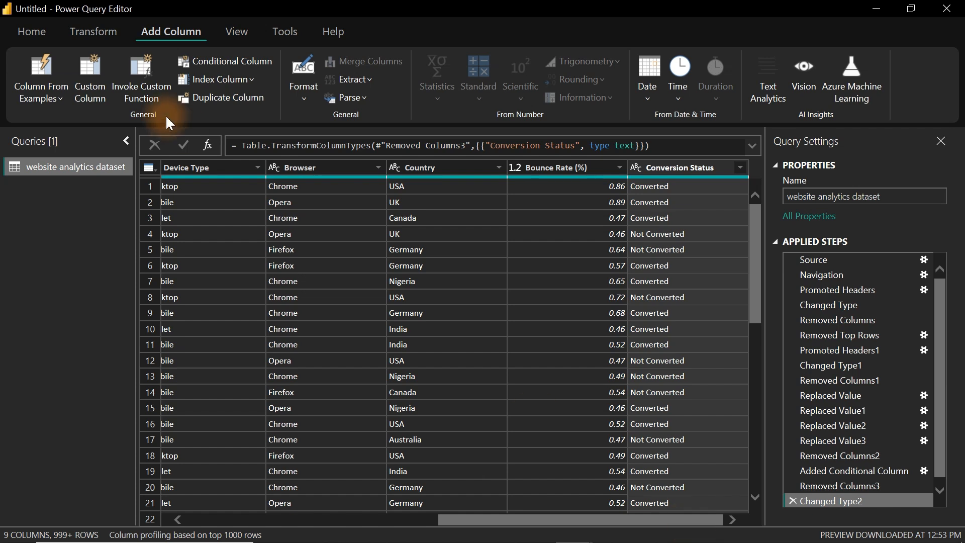
pyautogui.click(37, 38)
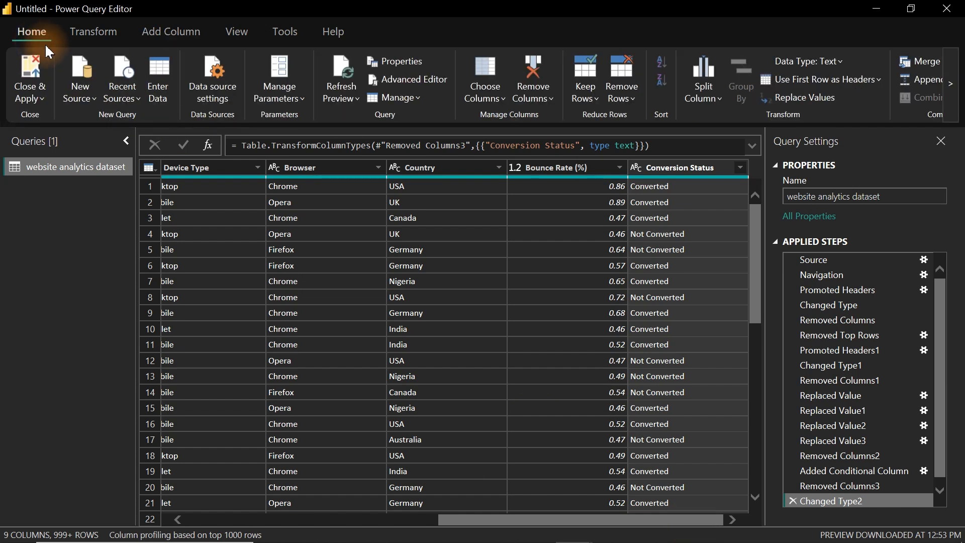
pyautogui.click(25, 71)
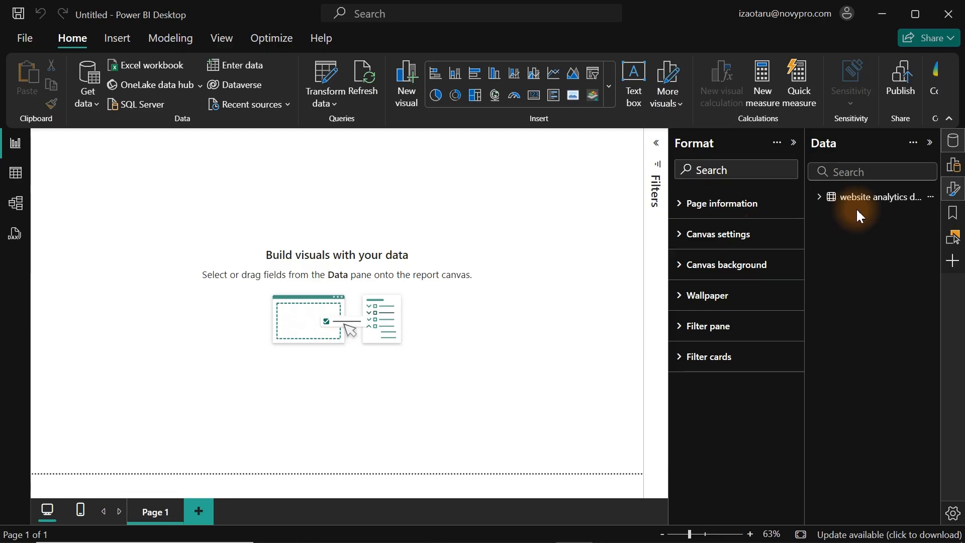
# Step: Inspect the loaded website analytics dataset's fields and its rows across all columns in the table view
pyautogui.click(832, 201)
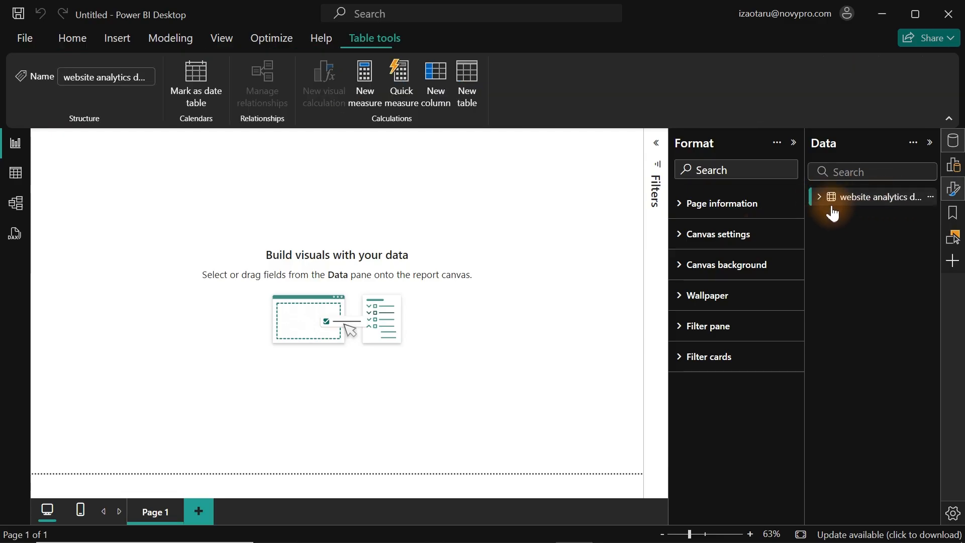
pyautogui.click(820, 200)
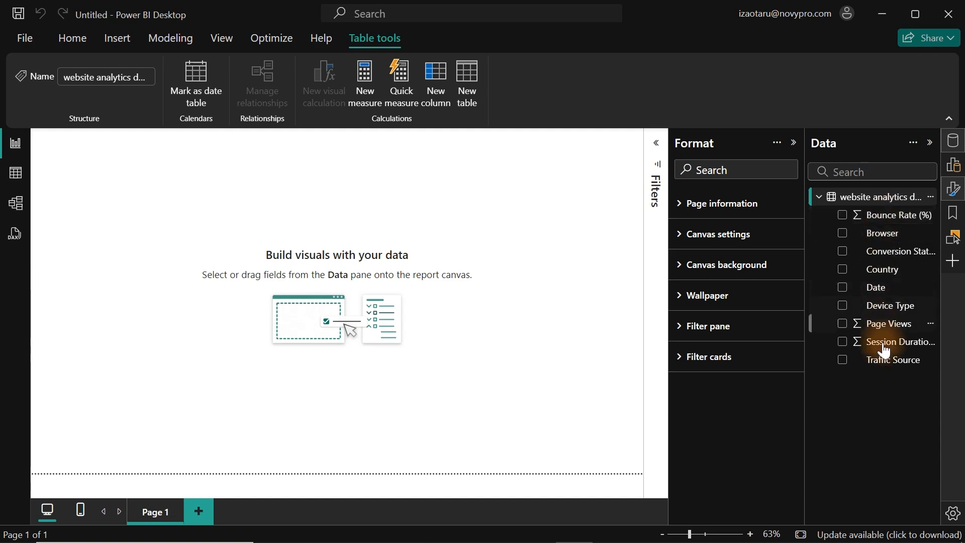
pyautogui.click(9, 186)
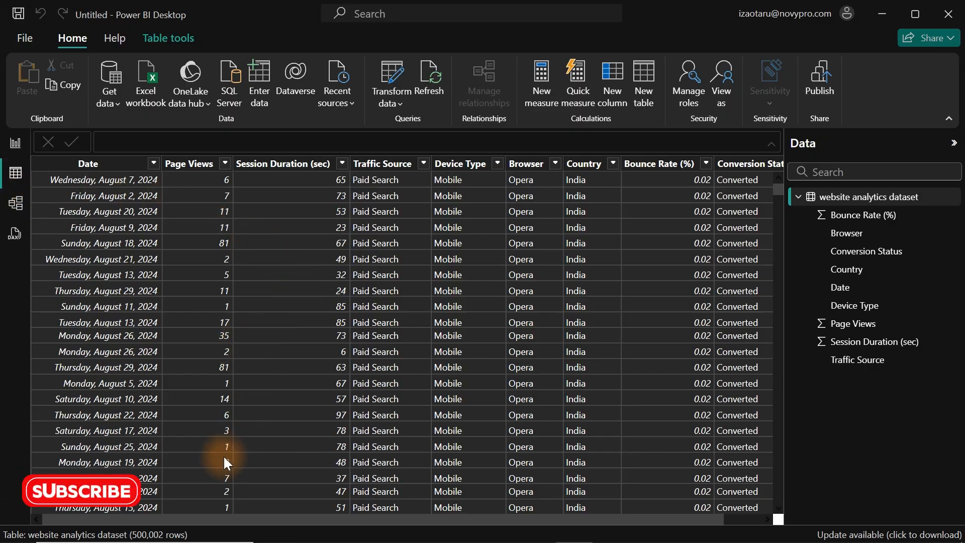
pyautogui.moveTo(230, 519); pyautogui.dragTo(323, 523)
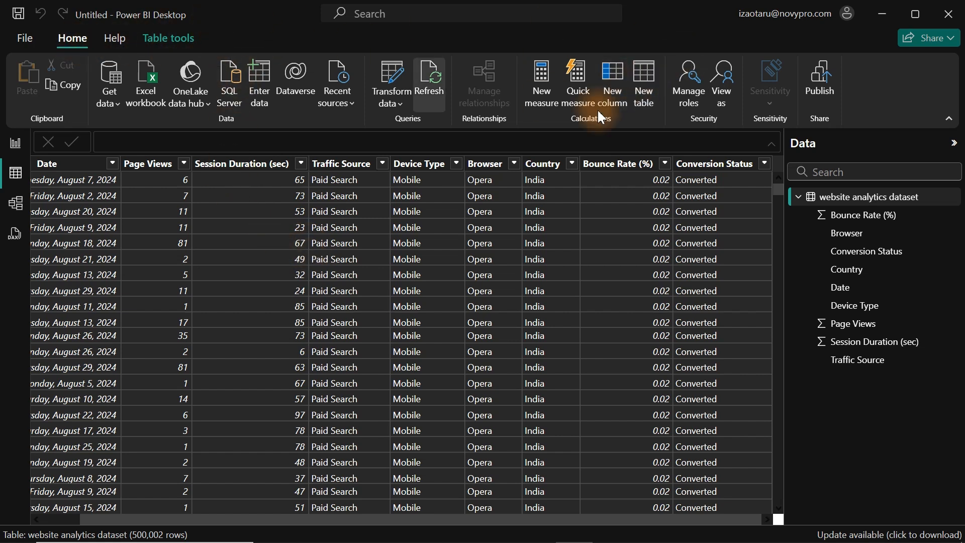
# Step: Create a calculated DateTable with ADDCOLUMNS over CALENDARAUTO(), adding "Month" (FORMAT "MMM"), "MN" (MONTH), "Weekday" (FORMAT "DDD") and "WN" (WEEKDAY) from [Date]
pyautogui.click(171, 38)
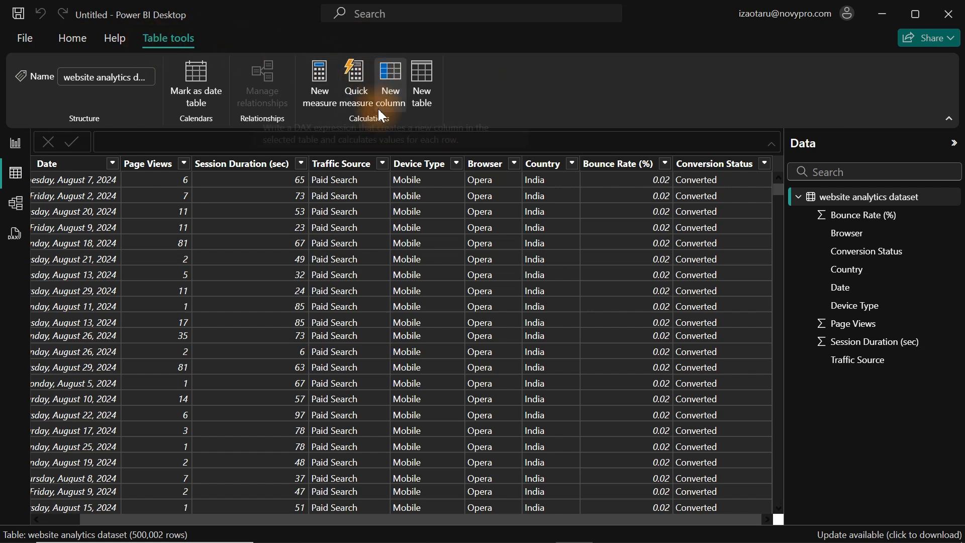
pyautogui.click(428, 80)
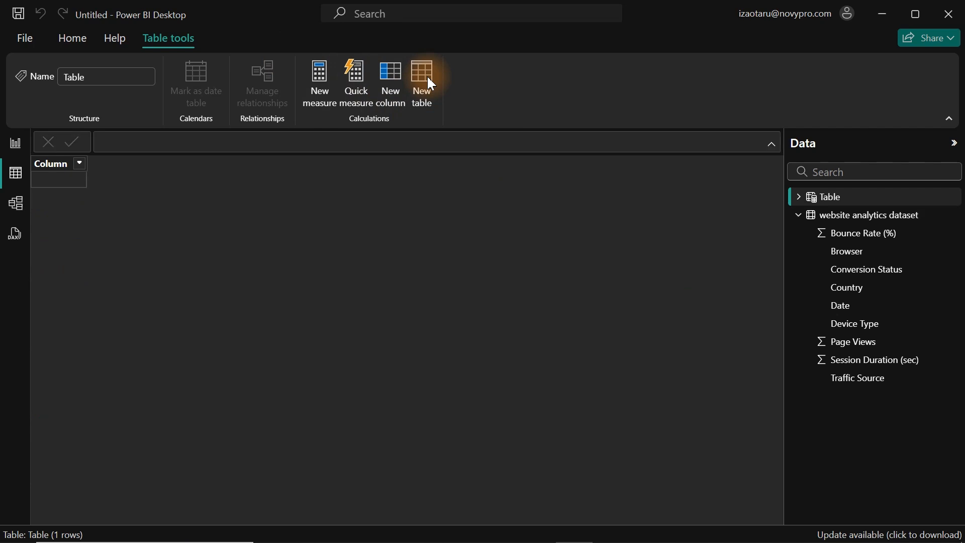
pyautogui.write('DateTable = ADDCOLUMNS(     CALENDARAUTO(),     "Month", FORMAT([Date],"MMM"),     "MN", MONTH([Date]),     "Weekday",FORMAT([Date],"DDD"),     "WN",WEEKDAY([Date]) )')
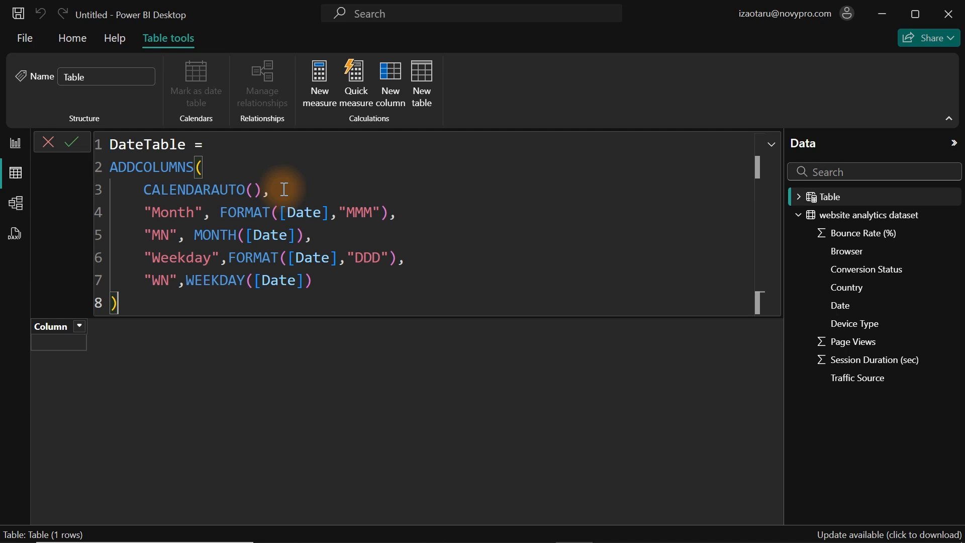
pyautogui.moveTo(315, 235); pyautogui.dragTo(142, 232)
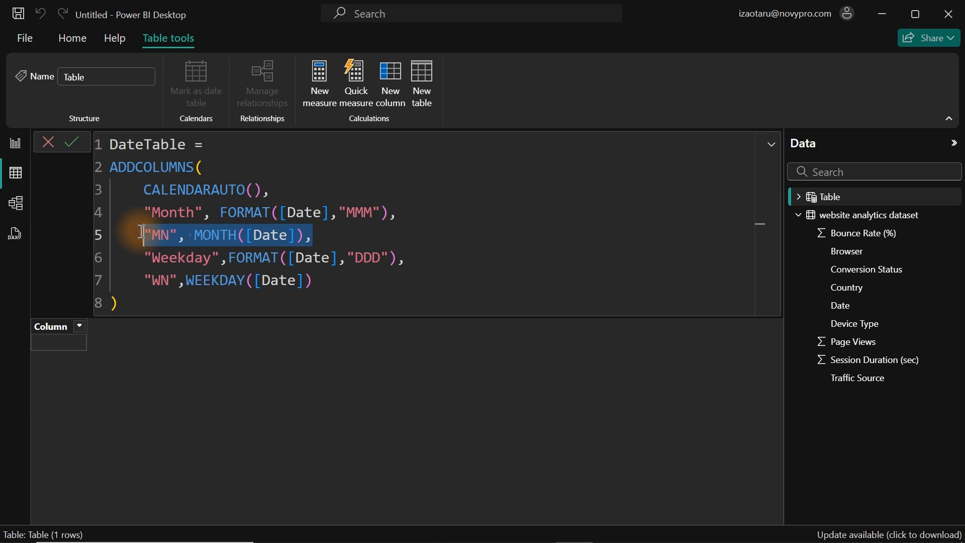
pyautogui.scroll(5, 142, 232)
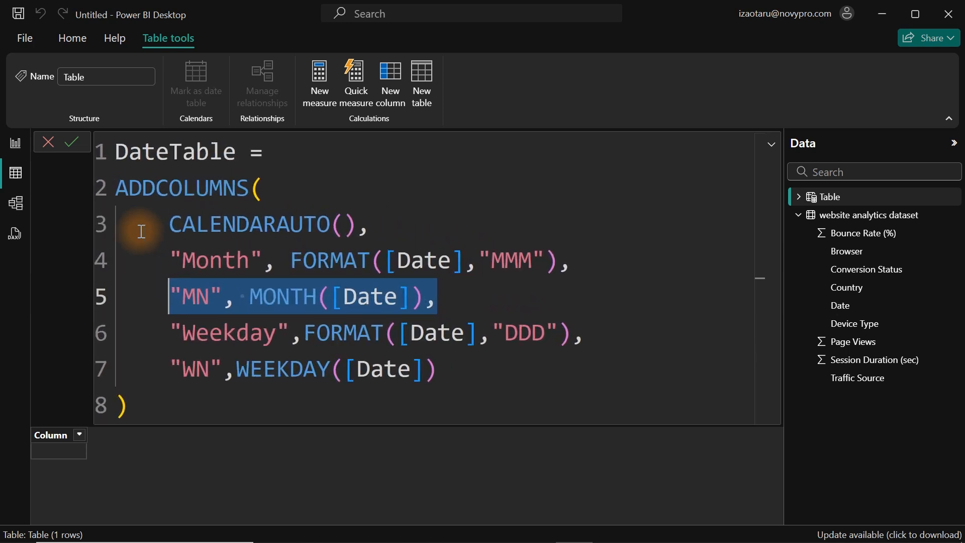
pyautogui.click(315, 333)
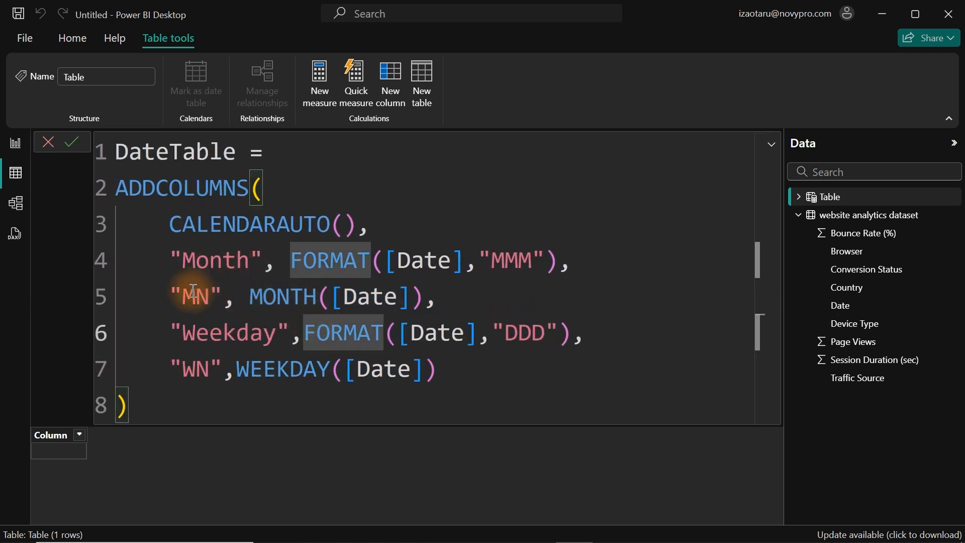
pyautogui.moveTo(171, 366); pyautogui.dragTo(464, 368)
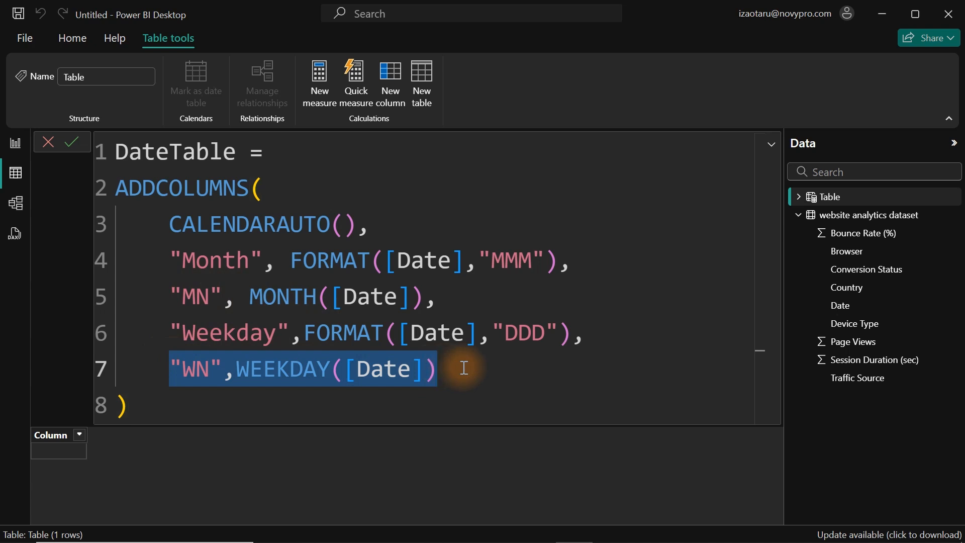
pyautogui.press('Return')
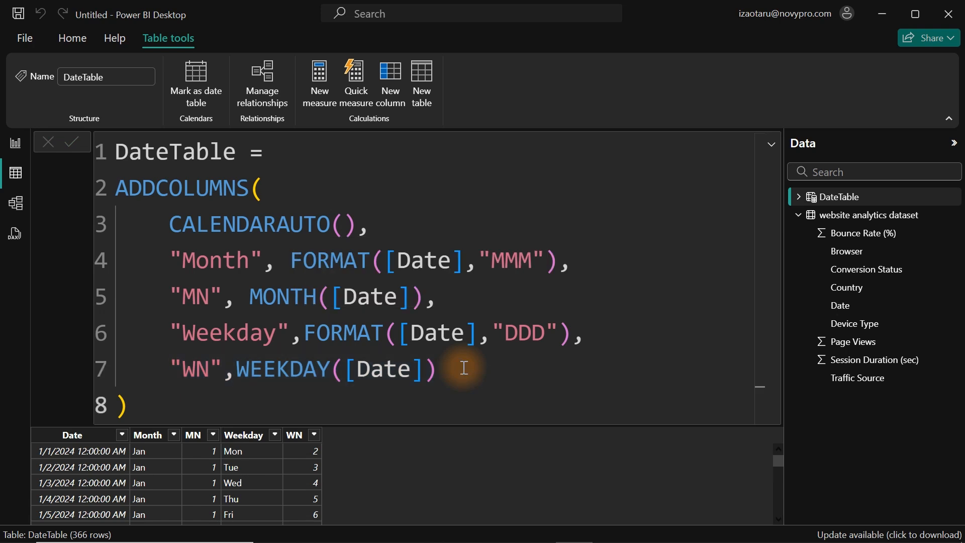
# Step: Sort the DateTable's Month column by the MN column
pyautogui.click(256, 333)
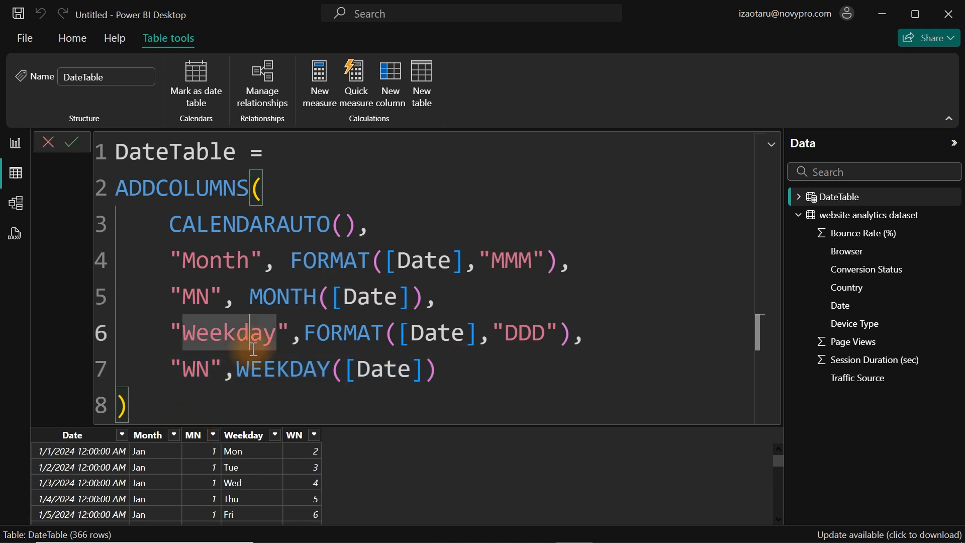
pyautogui.scroll(-1, 253, 349)
pyautogui.keyDown('ctrl'); pyautogui.scroll(-5, 253, 349); pyautogui.keyUp('ctrl')
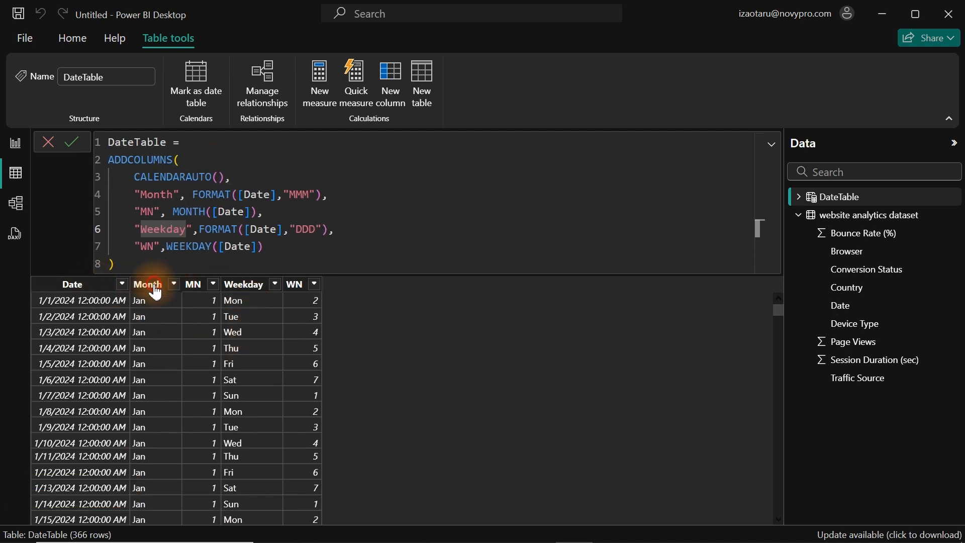
pyautogui.click(156, 293)
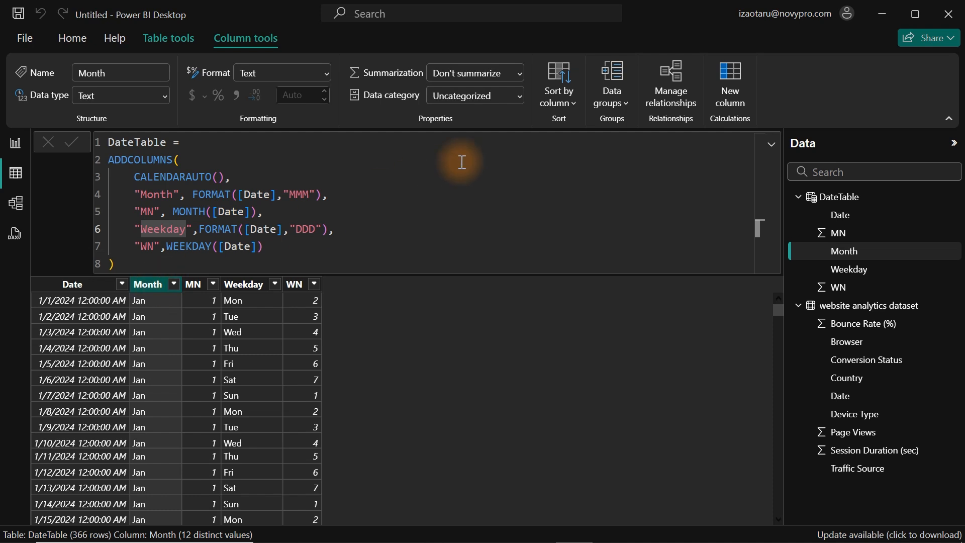
pyautogui.click(573, 109)
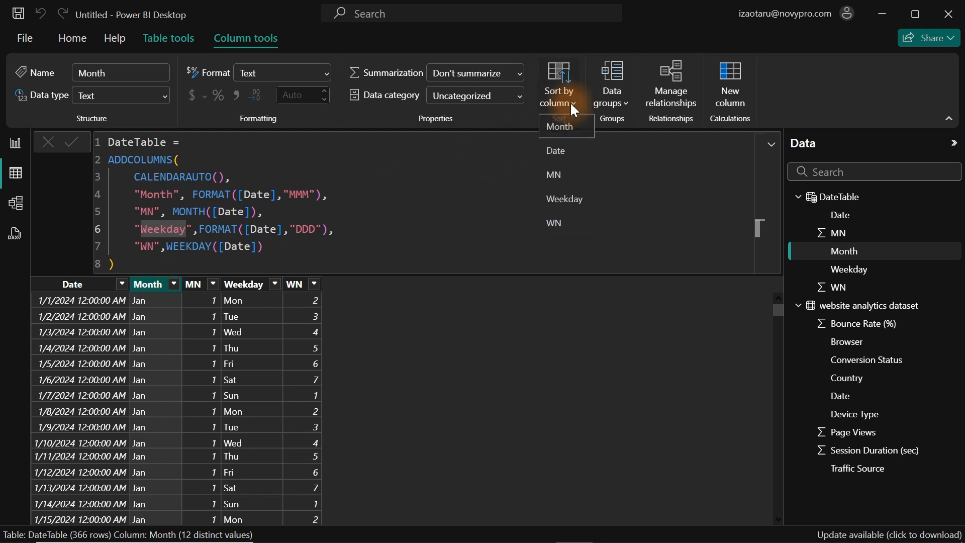
pyautogui.click(551, 181)
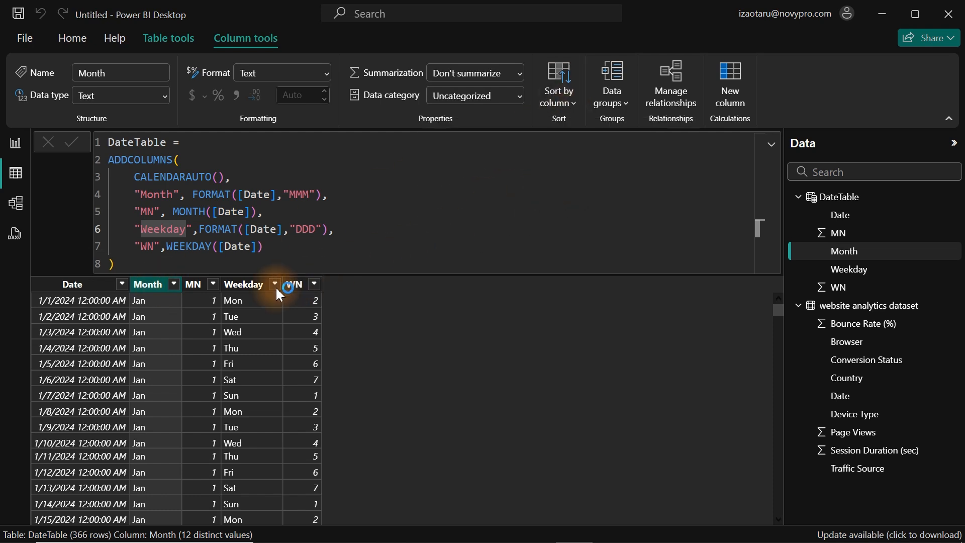
# Step: Sort the DateTable's Weekday column by the WN column
pyautogui.click(249, 291)
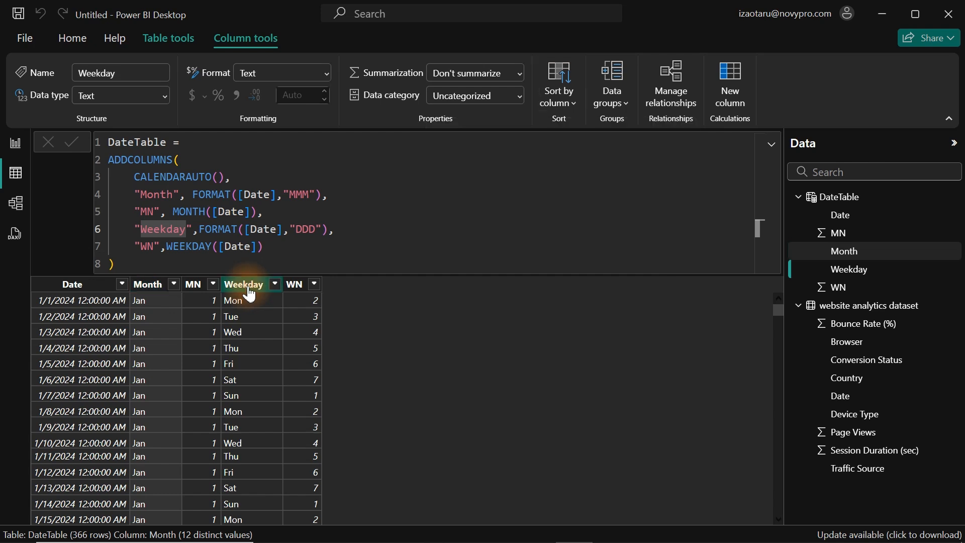
pyautogui.click(570, 102)
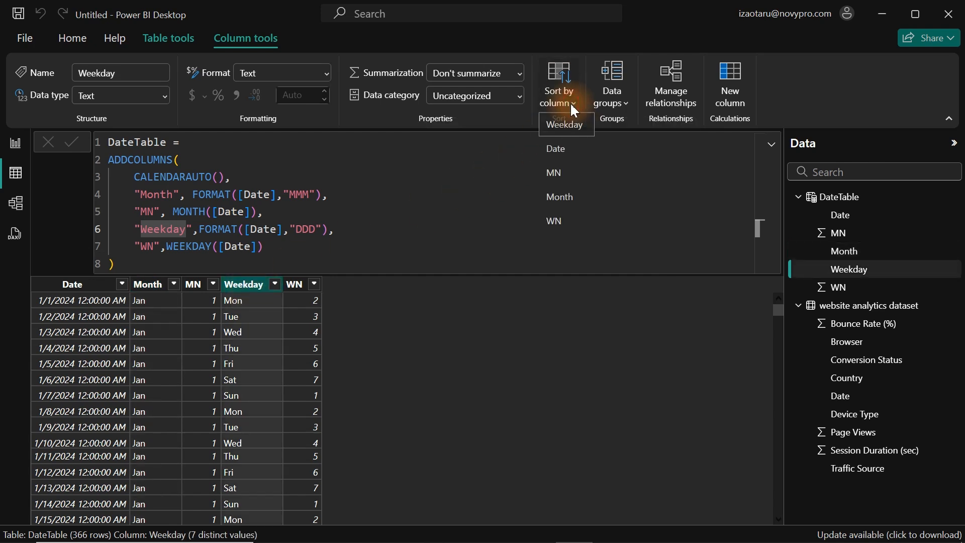
pyautogui.click(553, 227)
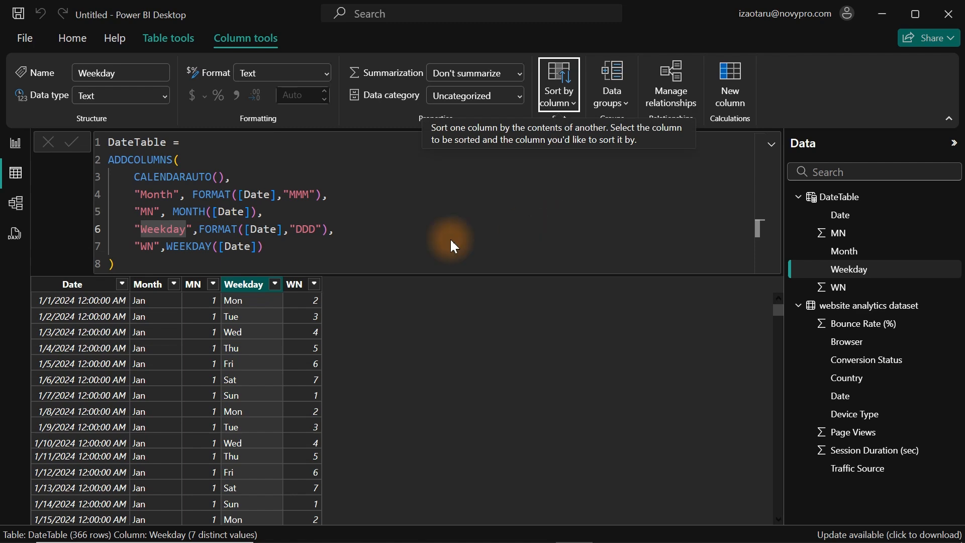
# Step: Mark DateTable as a date table using Date as its date column, and save the setting
pyautogui.click(169, 37)
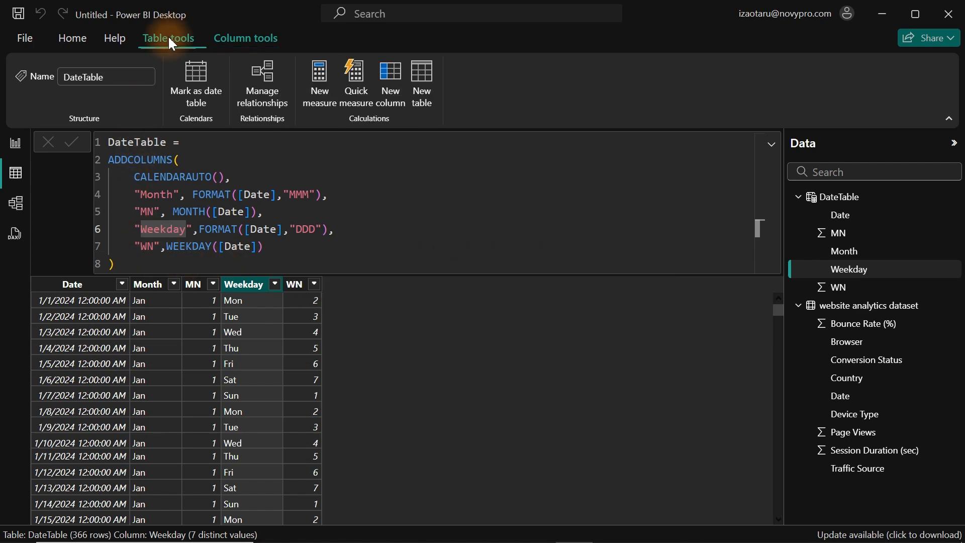
pyautogui.click(201, 89)
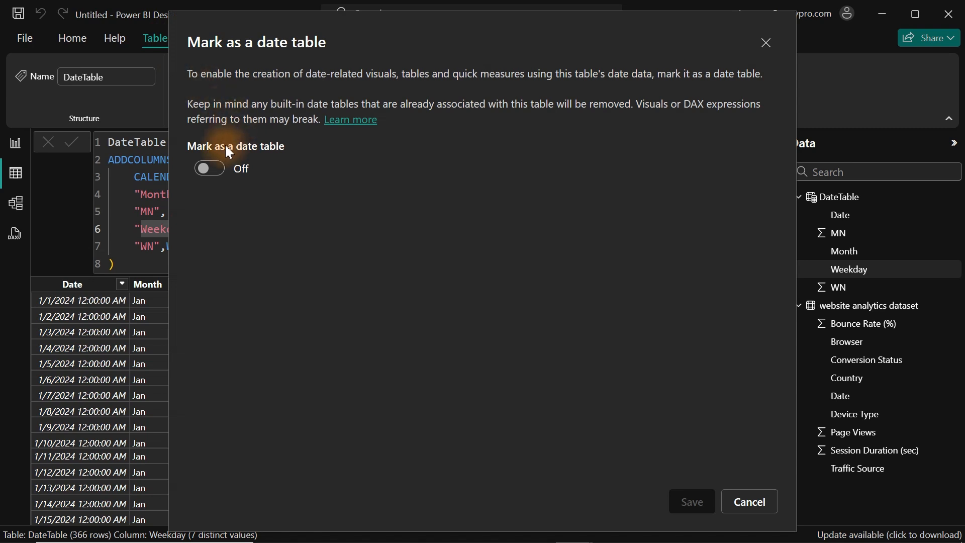
pyautogui.click(213, 170)
pyautogui.click(335, 229)
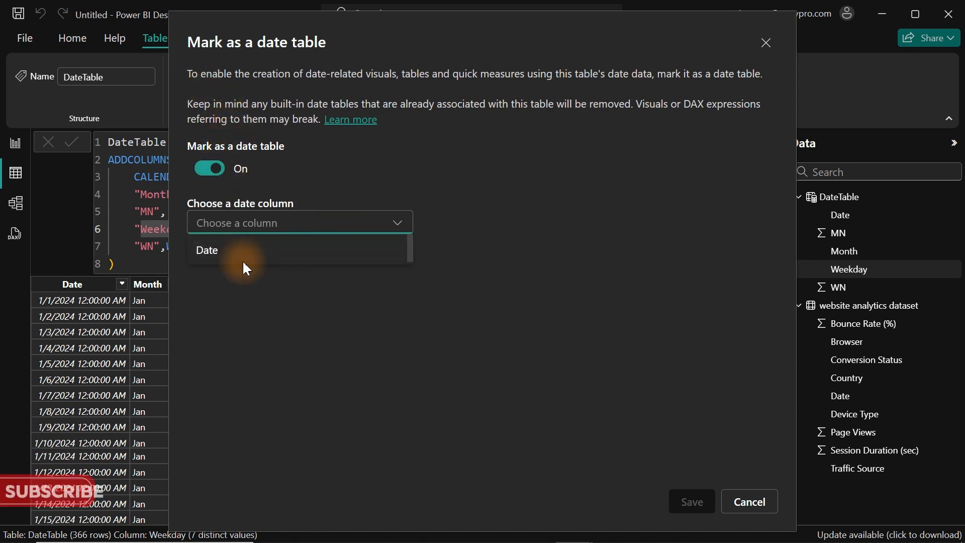
pyautogui.click(223, 258)
pyautogui.click(686, 500)
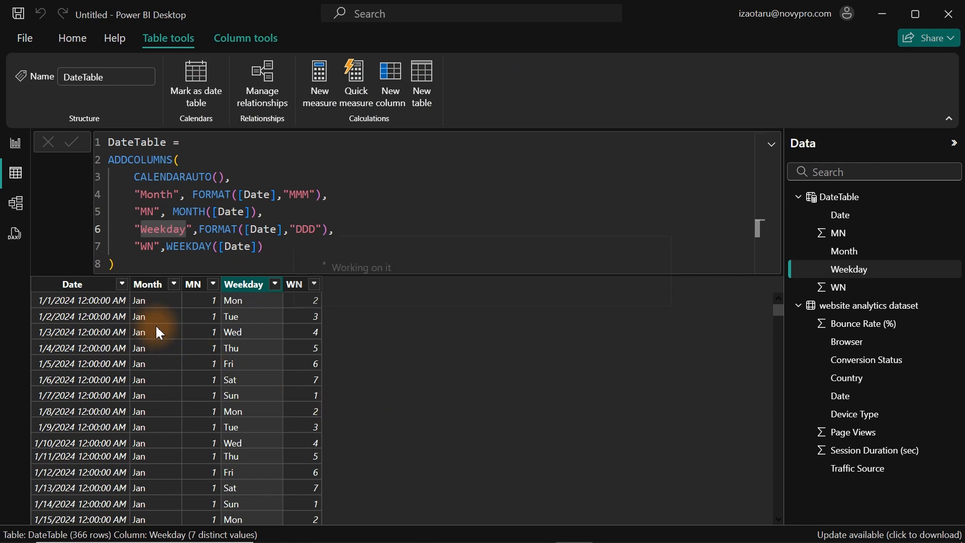
# Step: Set the format of the DateTable's Date column to Short Date
pyautogui.click(96, 291)
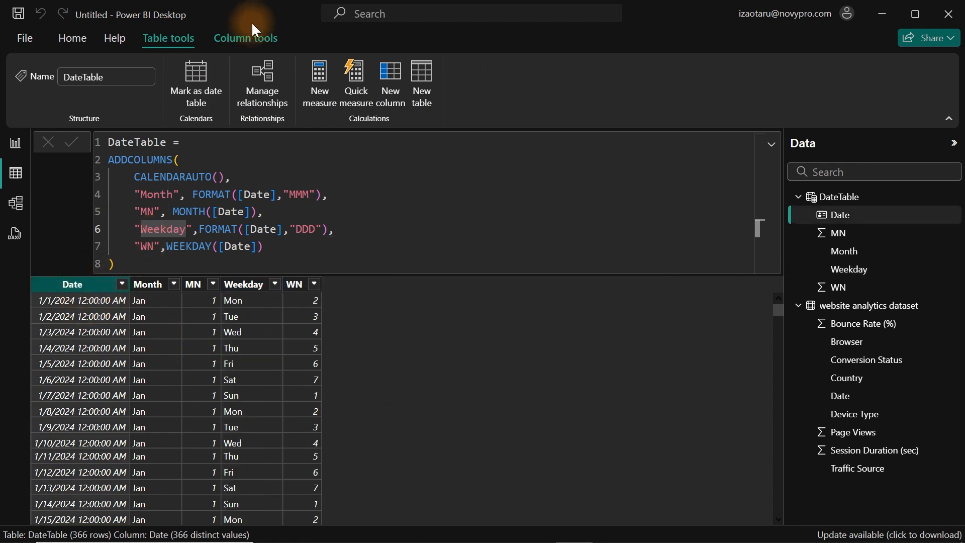
pyautogui.click(249, 38)
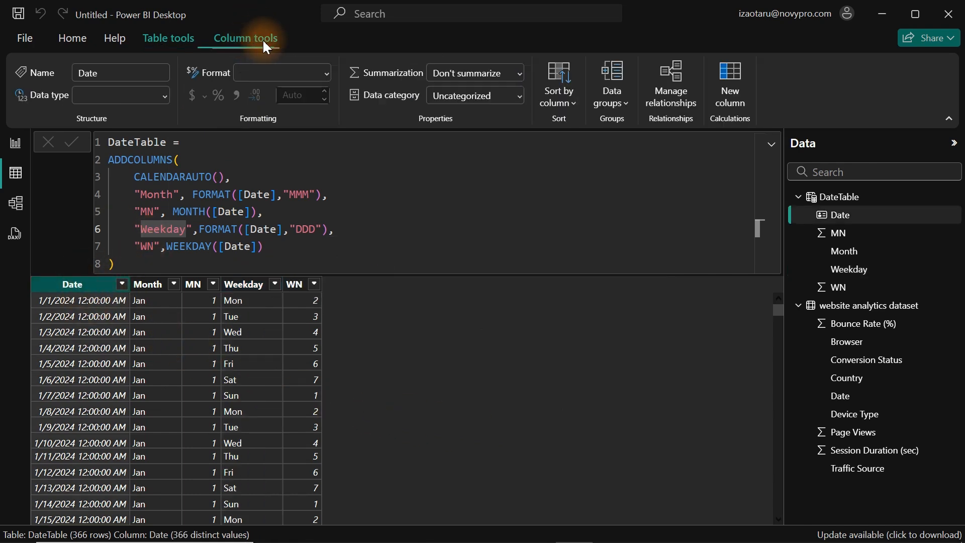
pyautogui.click(327, 73)
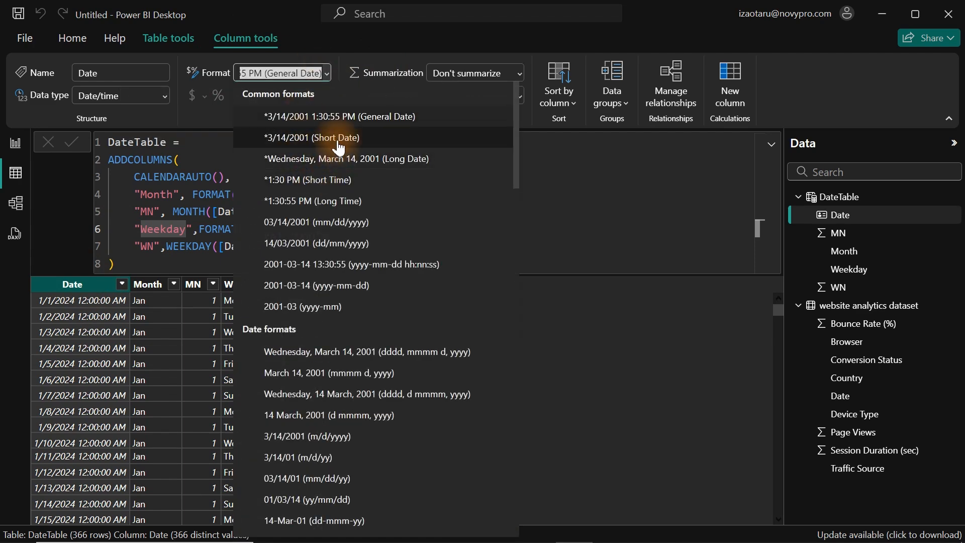
# Step: Create a calculated table from the report view with the formula DAXTable = {""}
pyautogui.click(16, 144)
pyautogui.click(224, 187)
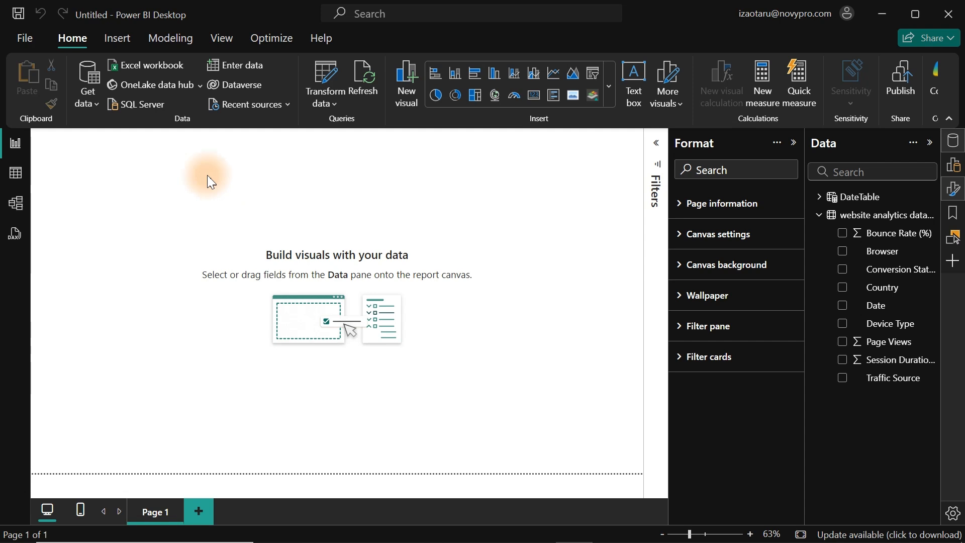
pyautogui.click(170, 44)
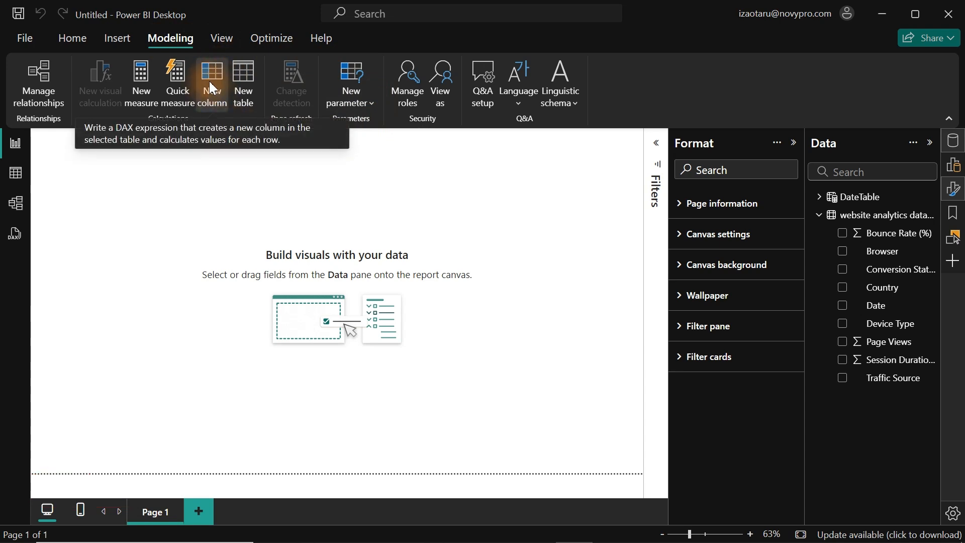
pyautogui.click(252, 68)
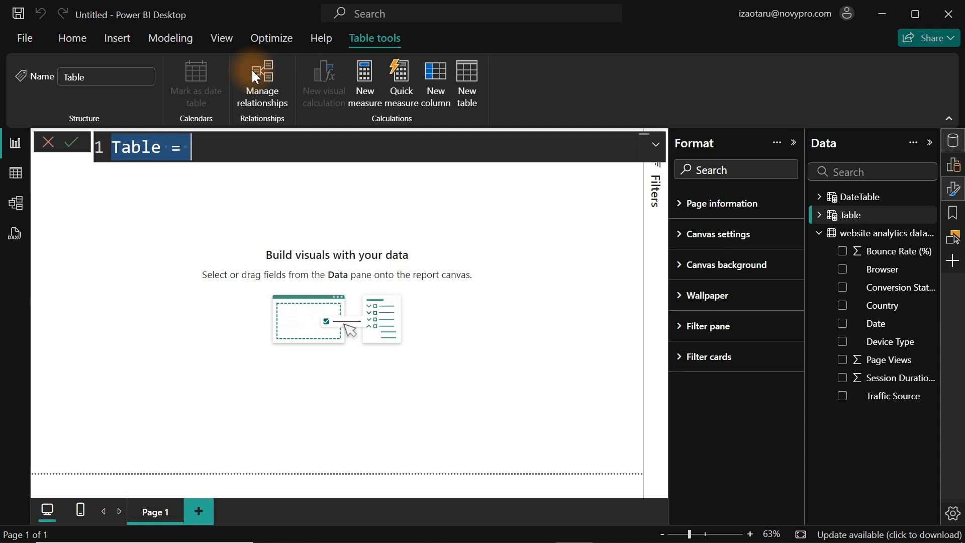
pyautogui.write('Da')
pyautogui.press('BackSpace')
pyautogui.write('AX')
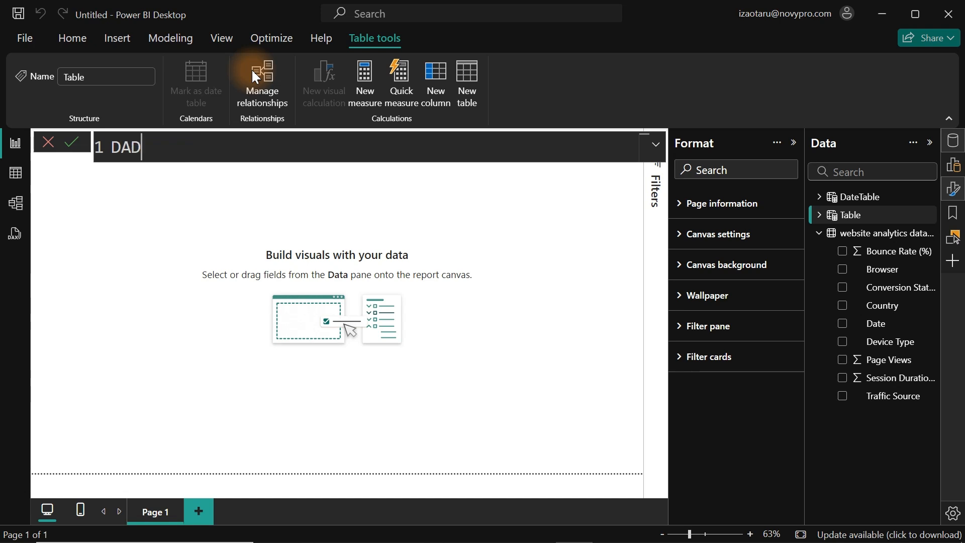
pyautogui.write('Table = ')
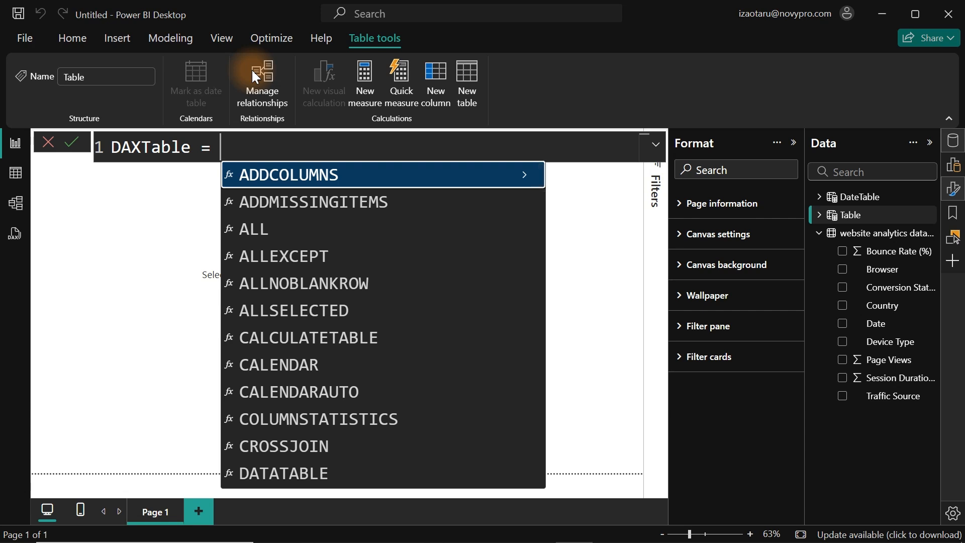
pyautogui.write('{""}')
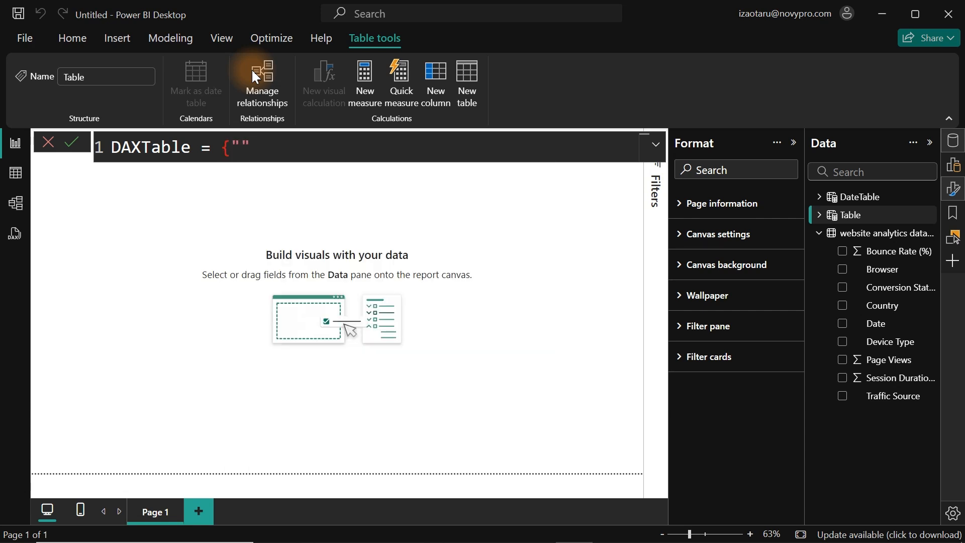
pyautogui.press('Return')
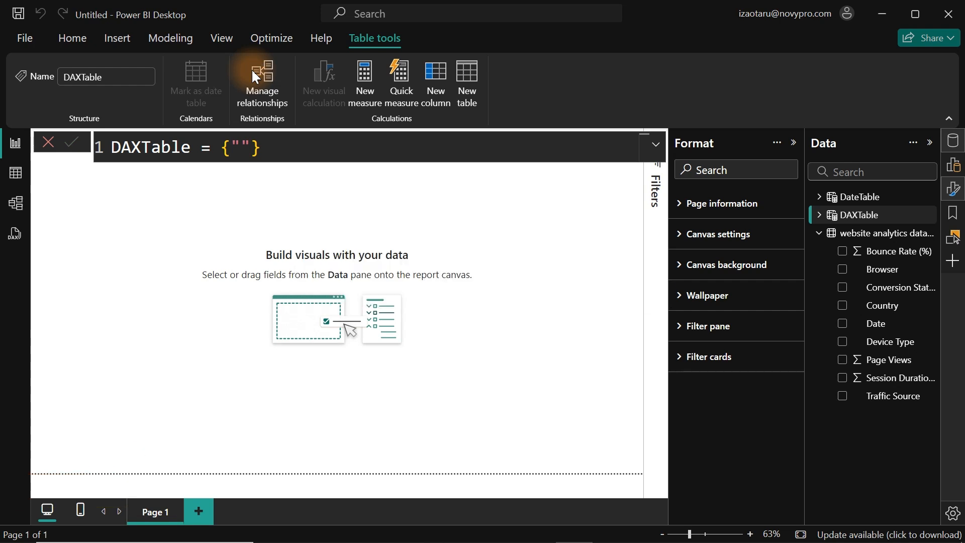
# Step: Examine the Value column of DAXTable and the Page Views column in the website analytics dataset's rows
pyautogui.click(819, 214)
pyautogui.click(883, 236)
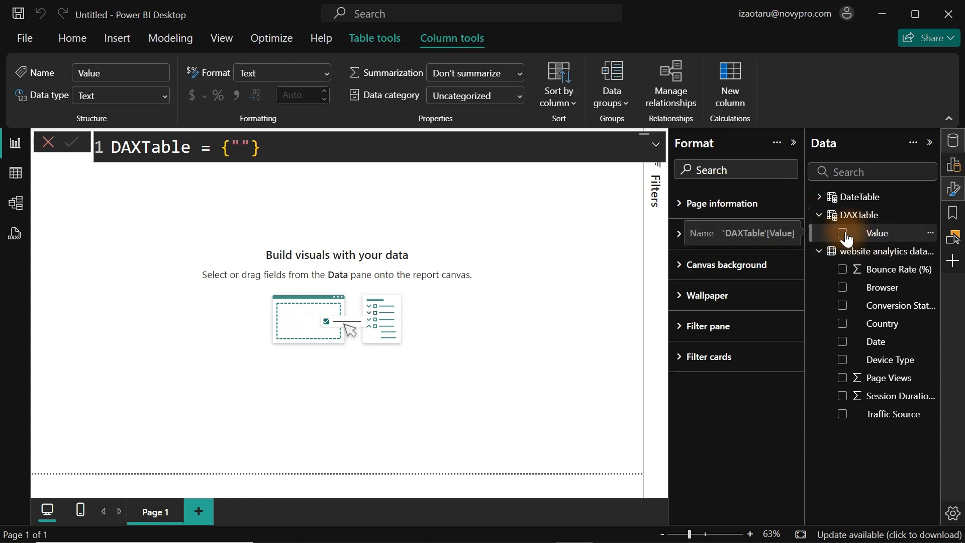
pyautogui.click(497, 219)
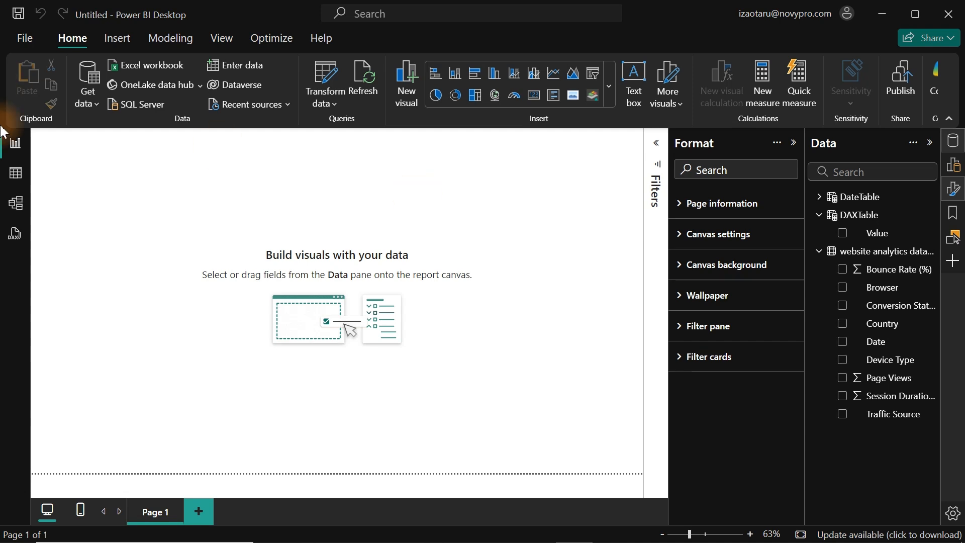
pyautogui.click(15, 173)
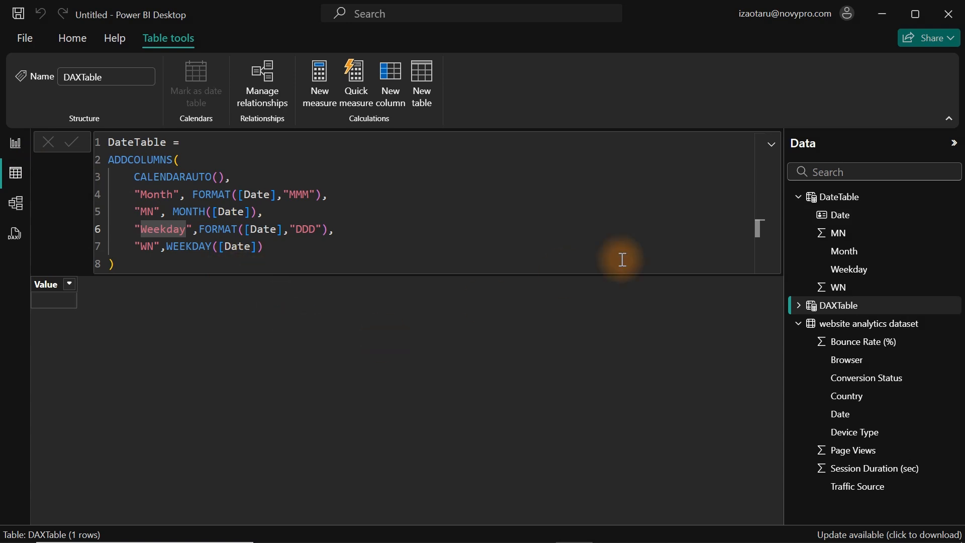
pyautogui.click(881, 362)
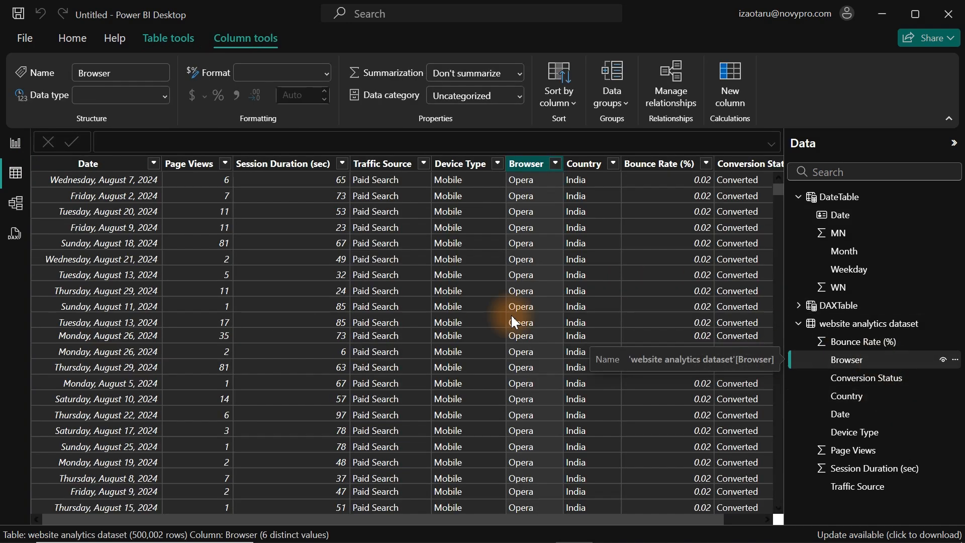
pyautogui.click(183, 171)
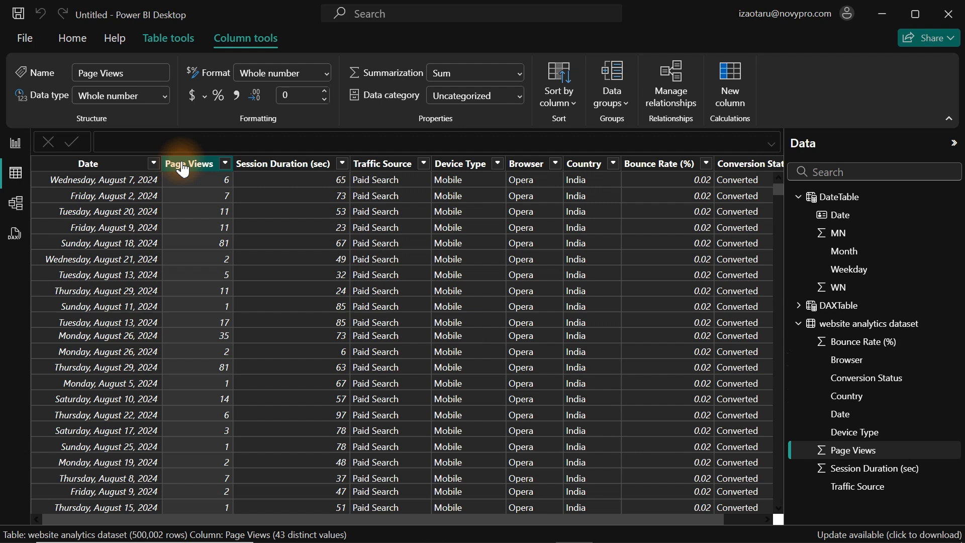
# Step: Add a new measure to DAXTable from the report view and name it Total Page Views
pyautogui.click(15, 144)
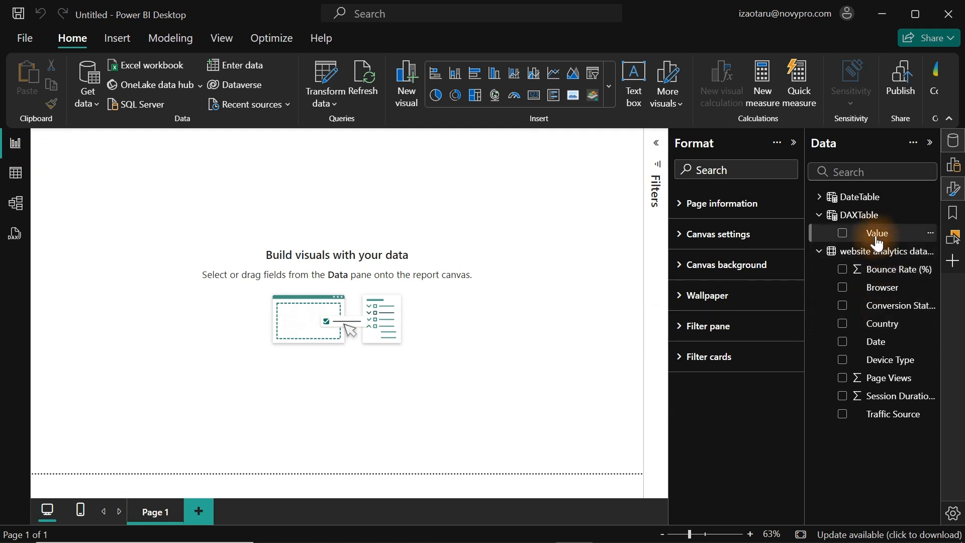
pyautogui.click(820, 256)
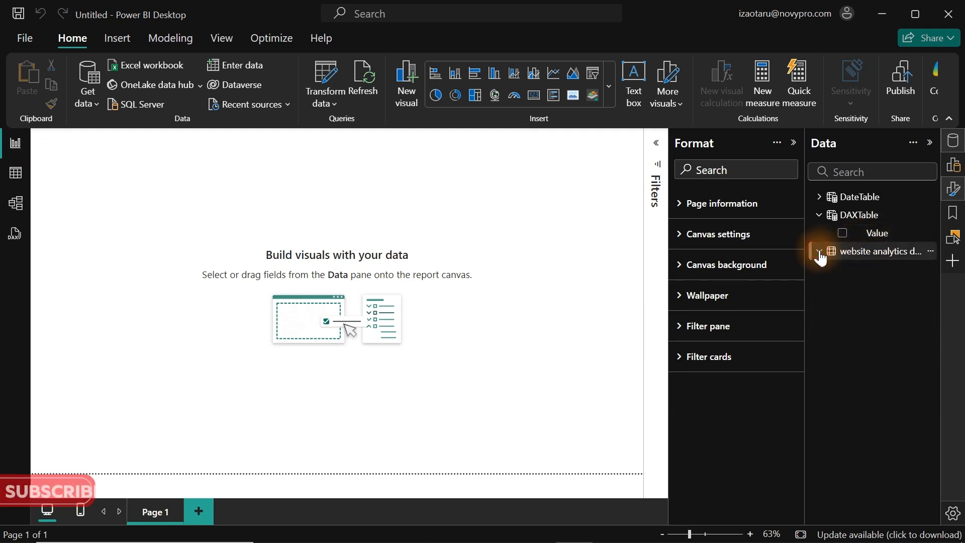
pyautogui.rightClick(880, 233)
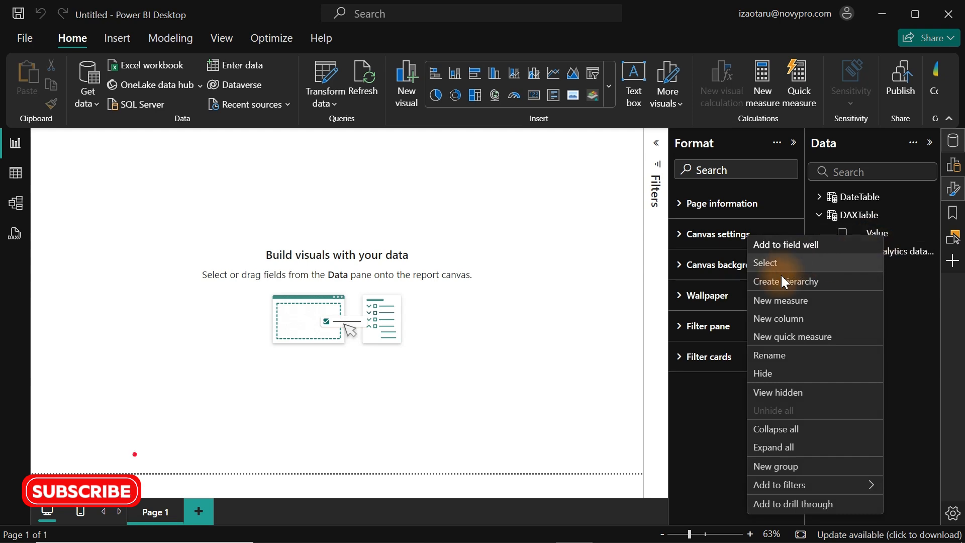
pyautogui.press('Escape')
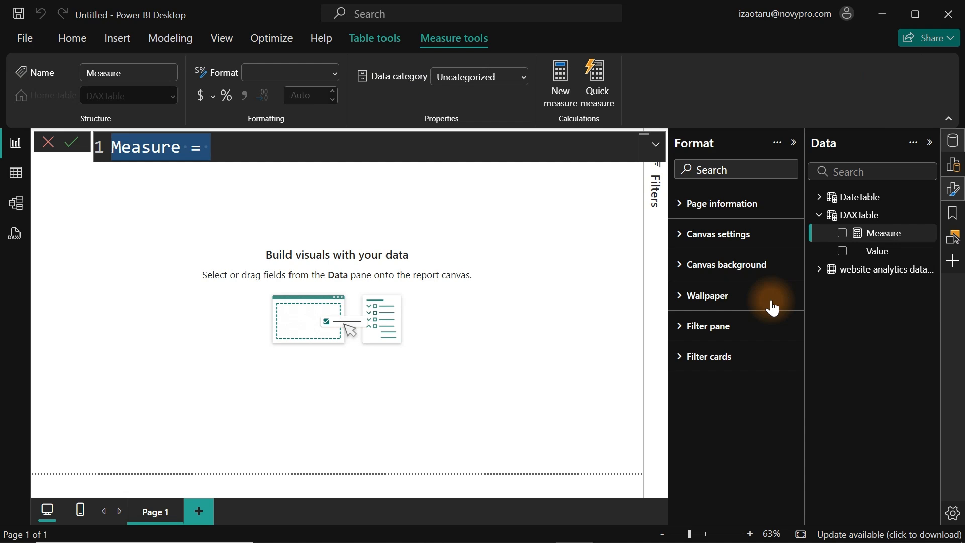
pyautogui.write('To')
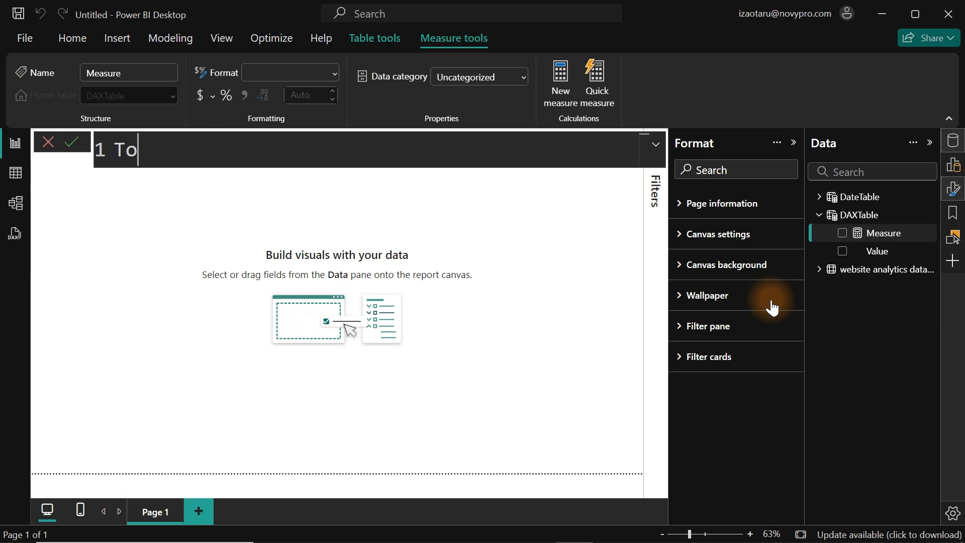
pyautogui.write('tal Pag')
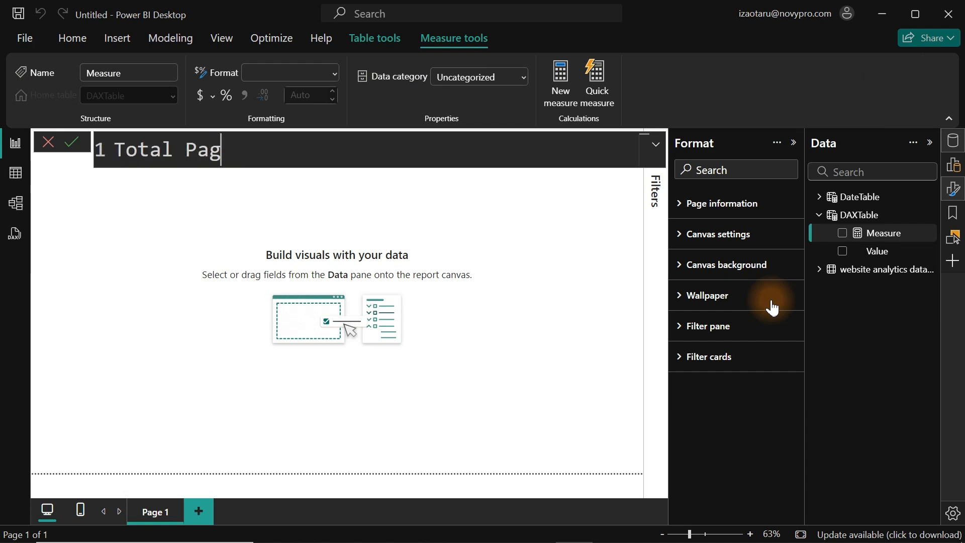
pyautogui.write('e Vei')
pyautogui.press('BackSpace')
pyautogui.press('BackSpace')
pyautogui.write('iws')
pyautogui.press('BackSpace')
pyautogui.press('BackSpace')
pyautogui.write('ews =')
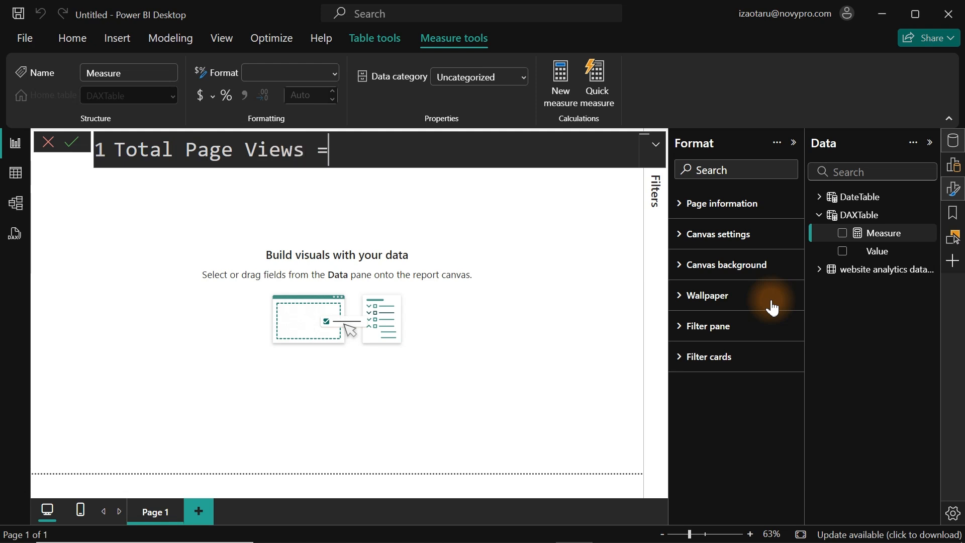
# Step: Define the Total Page Views measure as SUM('website analytics dataset'[Page Views]) and commit it
pyautogui.write(' sum')
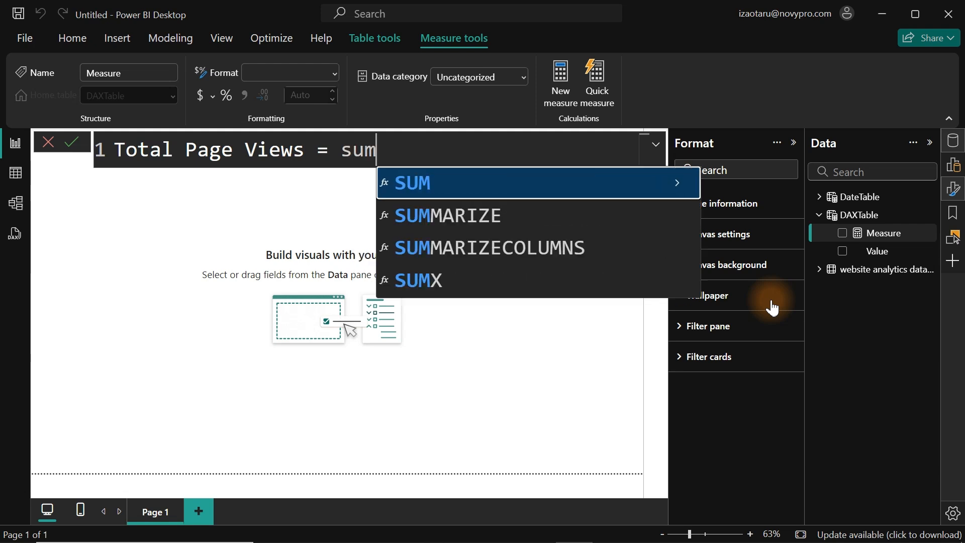
pyautogui.press('Tab')
pyautogui.write('pa')
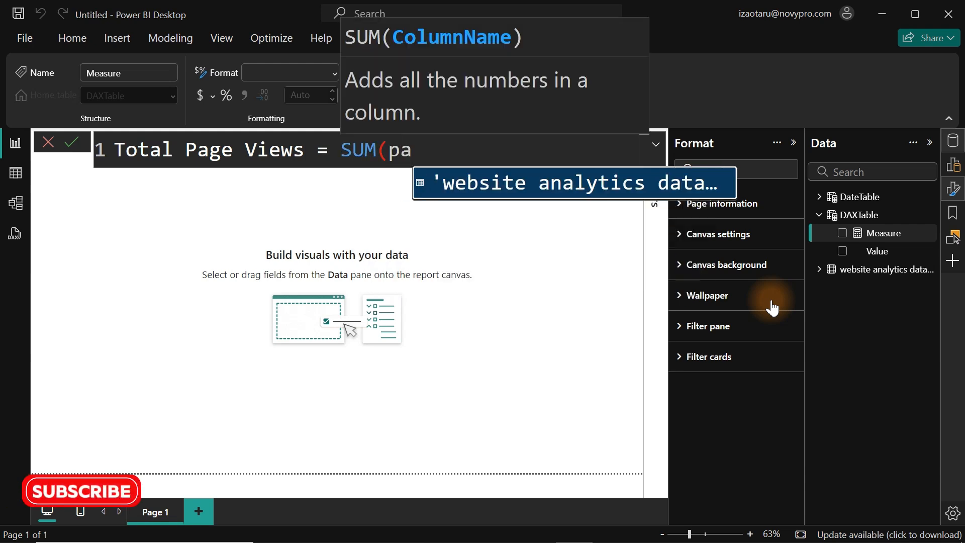
pyautogui.press('Tab')
pyautogui.write(')')
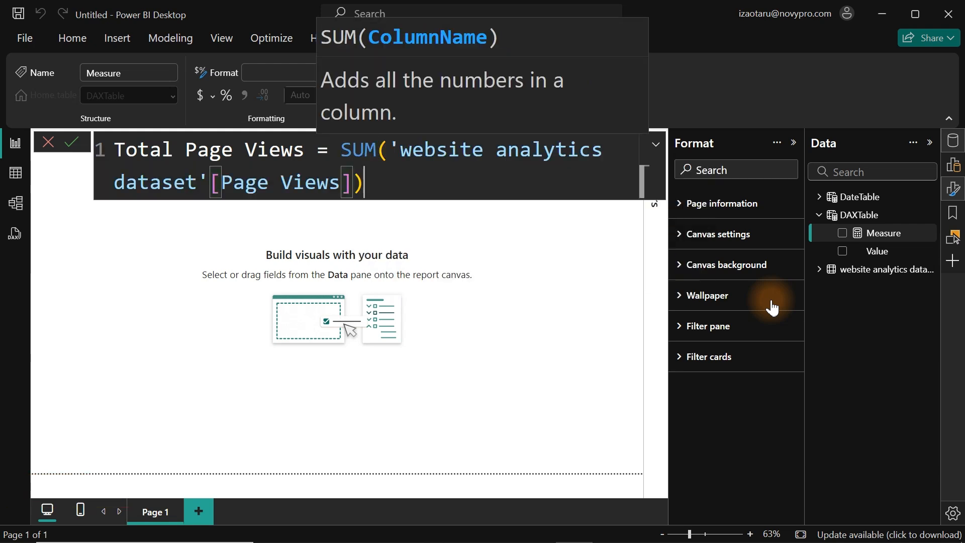
pyautogui.press('Return')
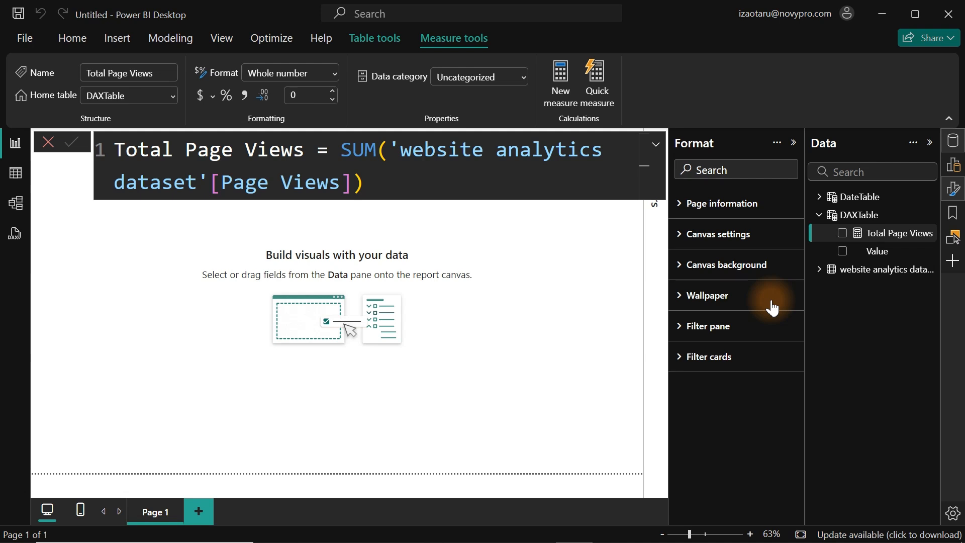
# Step: Add Total Page Views to the page as a card, collapse the filters, and make the card wider and shorter in the page's upper part
pyautogui.click(843, 234)
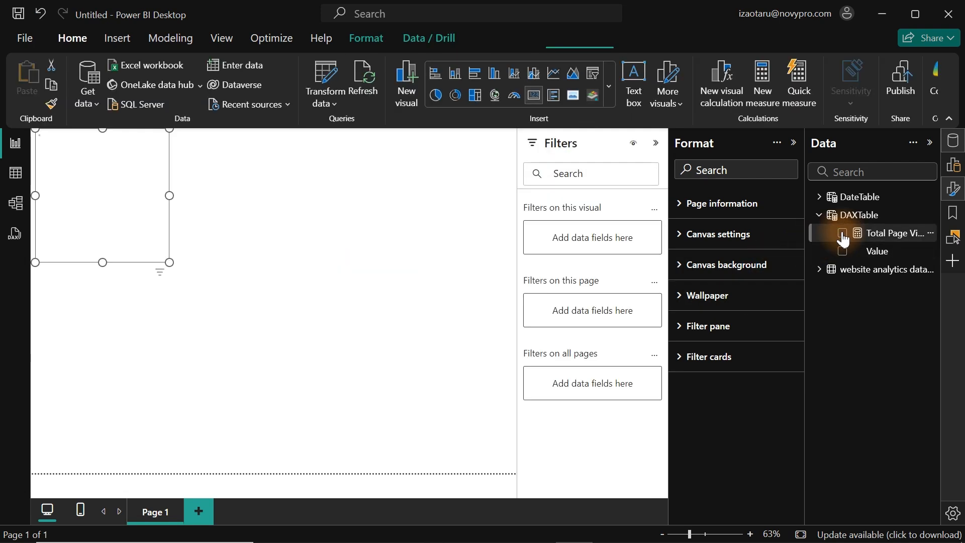
pyautogui.moveTo(116, 198); pyautogui.dragTo(334, 268)
pyautogui.click(655, 145)
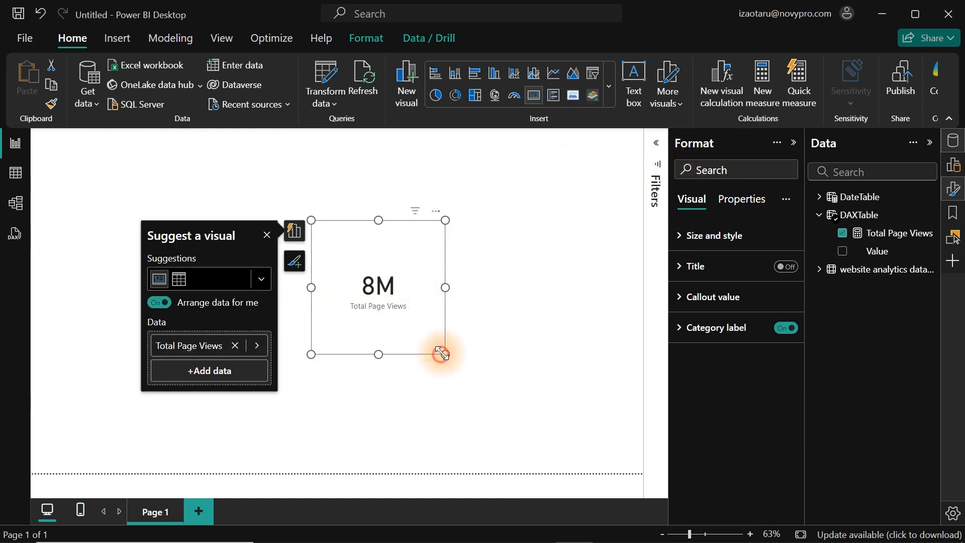
pyautogui.moveTo(445, 355); pyautogui.dragTo(475, 299)
pyautogui.moveTo(435, 276); pyautogui.dragTo(343, 256)
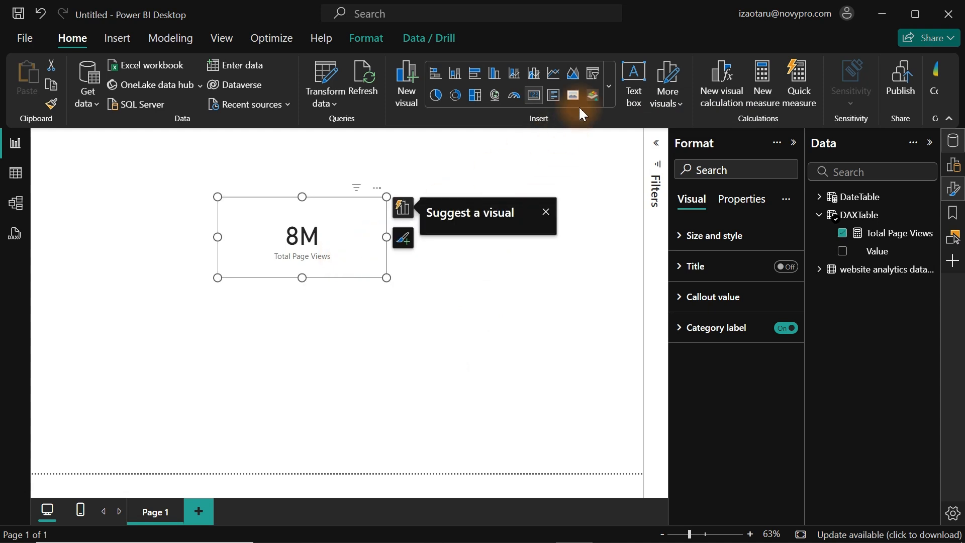
# Step: Convert the Total Page Views card to the new card visual and reposition it near the page's upper-left area
pyautogui.click(610, 86)
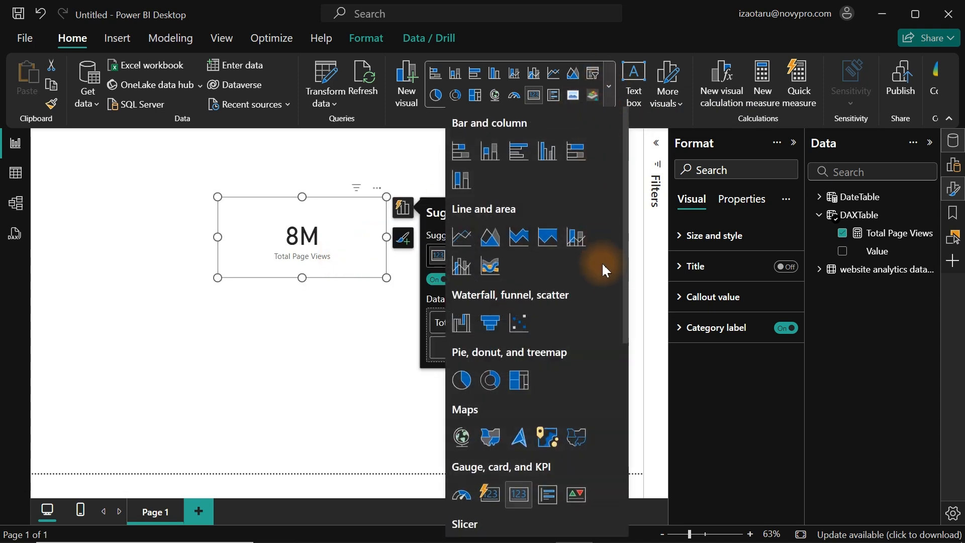
pyautogui.scroll(-3, 617, 352)
pyautogui.scroll(-5, 617, 360)
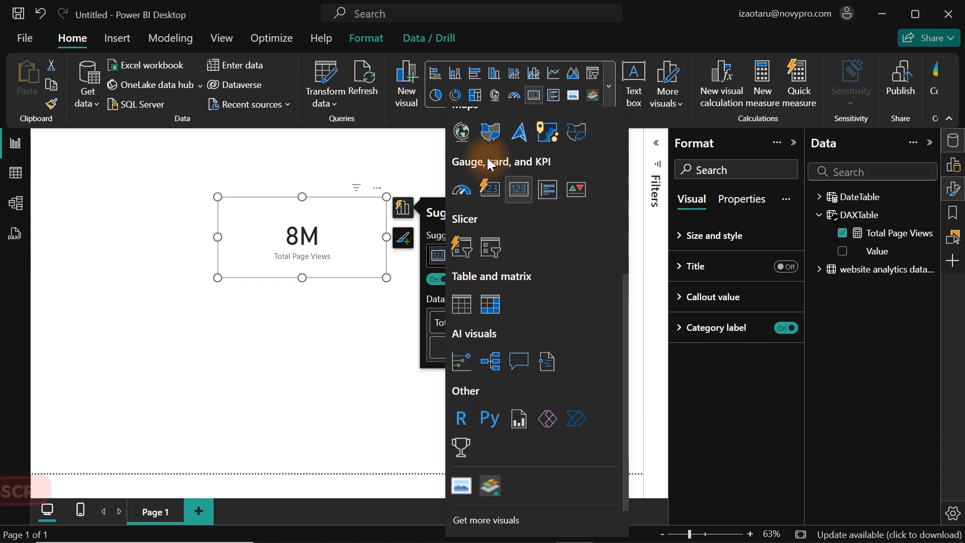
pyautogui.click(490, 190)
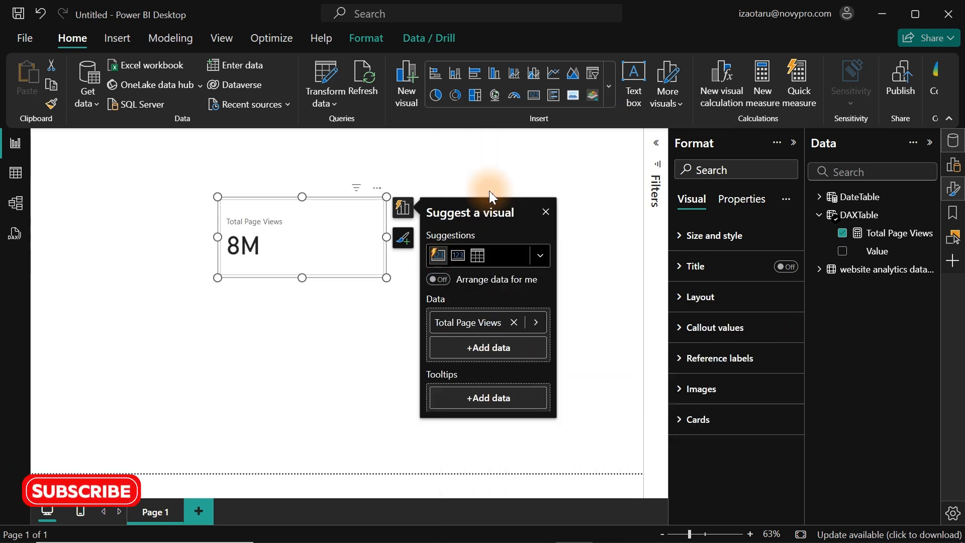
pyautogui.moveTo(334, 255); pyautogui.dragTo(273, 239)
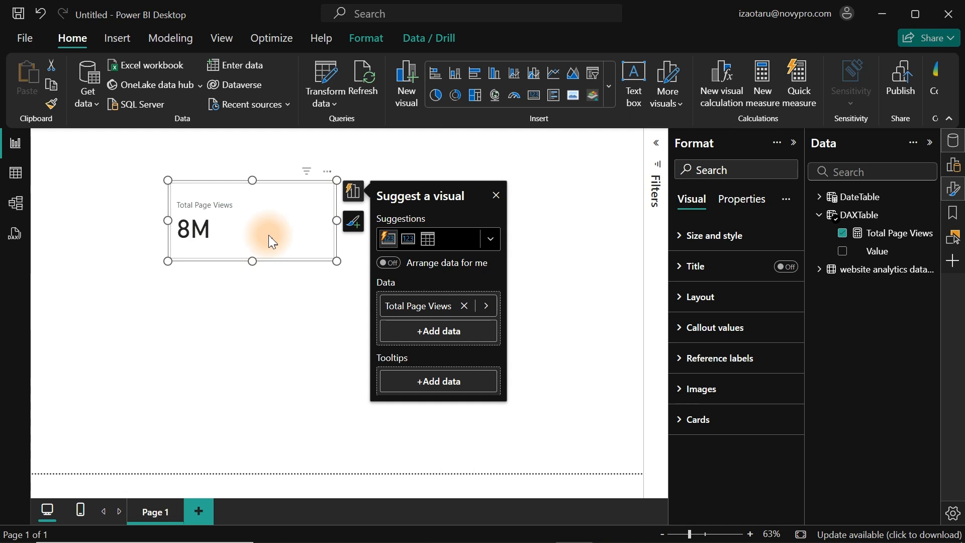
pyautogui.moveTo(269, 235); pyautogui.dragTo(270, 256)
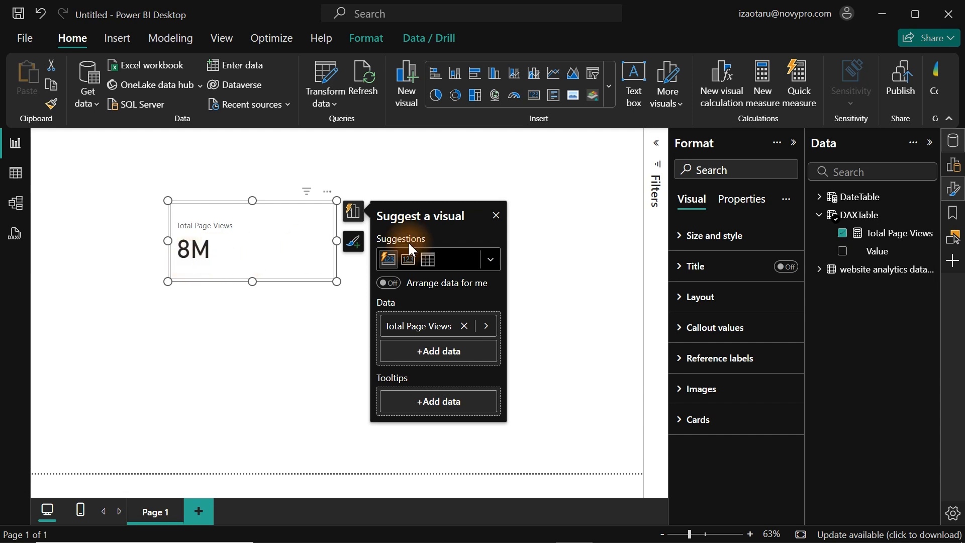
# Step: Set the display units of the card's callout value to None for the Total Page Views series
pyautogui.click(732, 336)
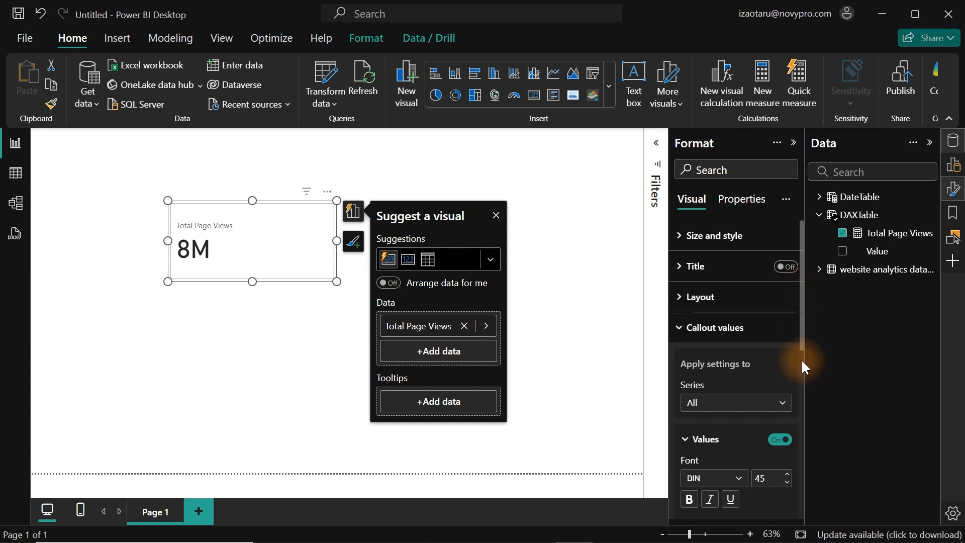
pyautogui.moveTo(802, 346); pyautogui.dragTo(793, 495)
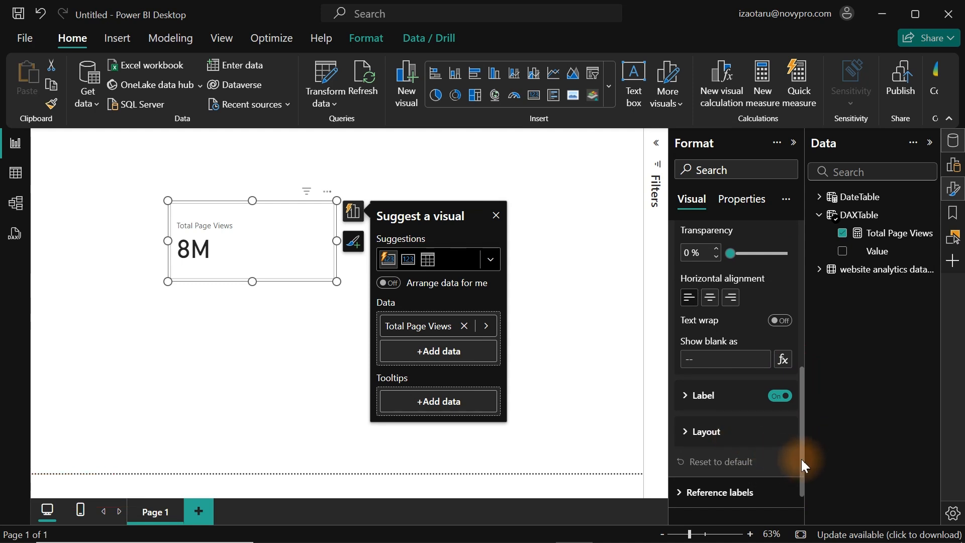
pyautogui.moveTo(801, 457); pyautogui.dragTo(795, 382)
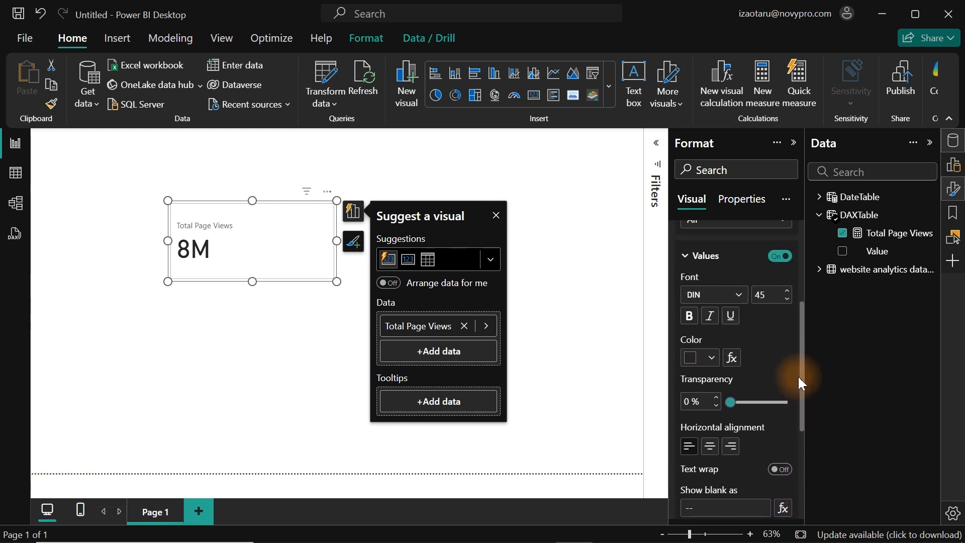
pyautogui.moveTo(802, 347); pyautogui.dragTo(799, 291)
pyautogui.click(756, 377)
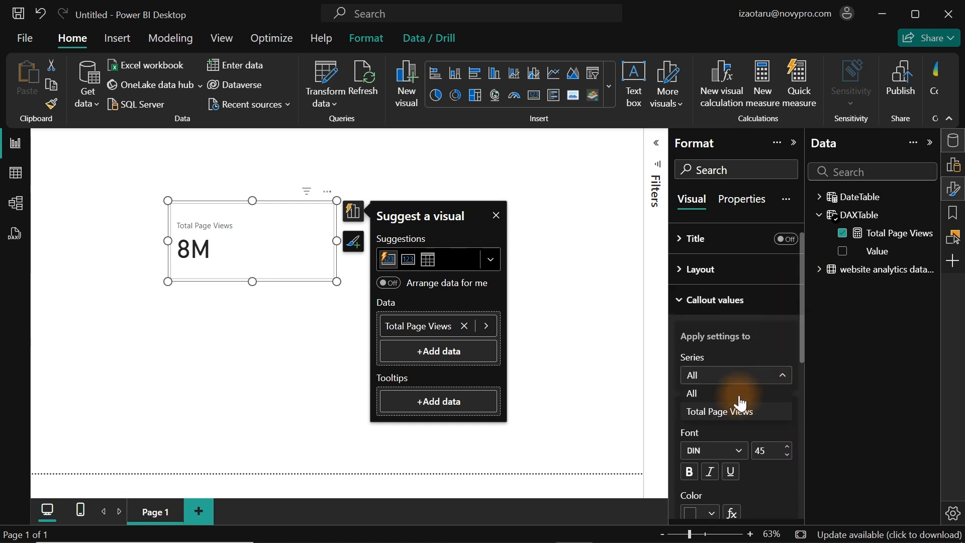
pyautogui.click(727, 411)
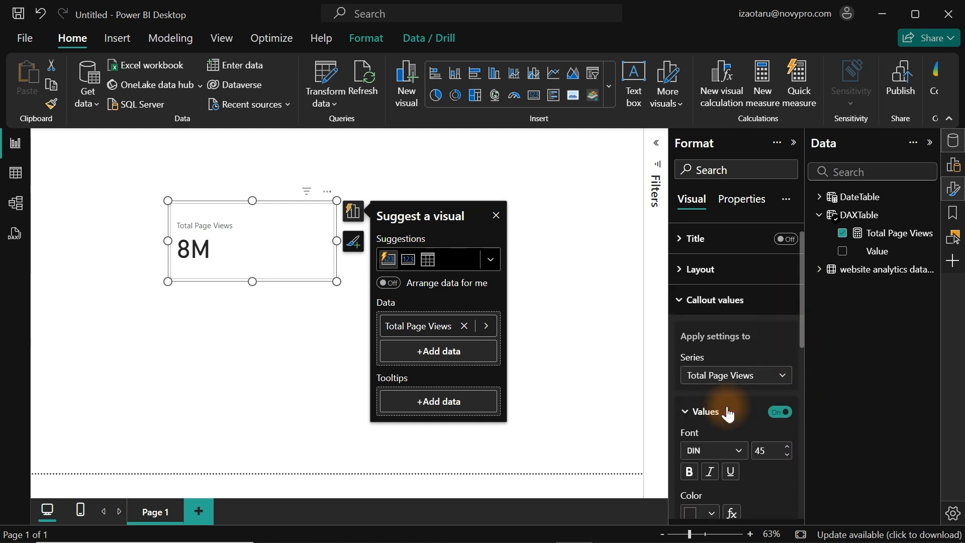
pyautogui.click(712, 418)
pyautogui.click(712, 419)
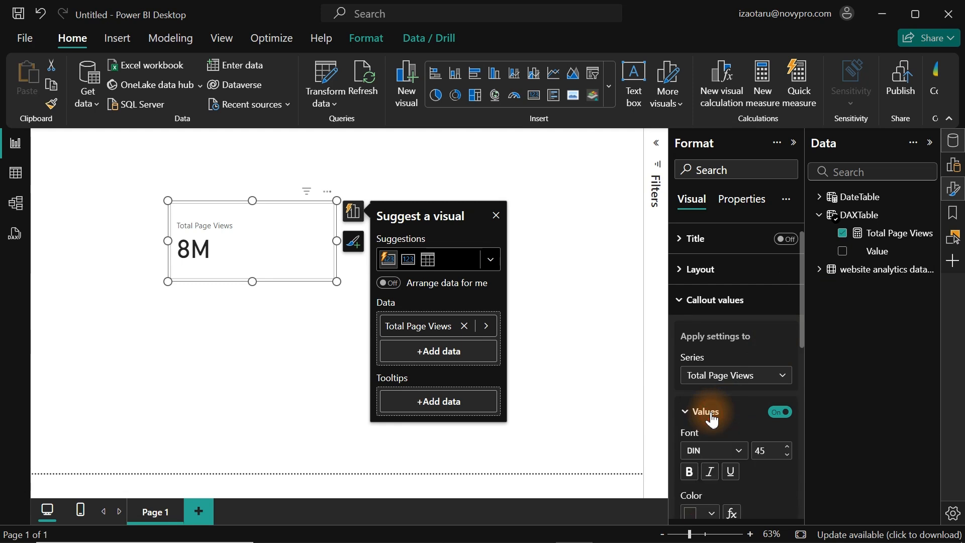
pyautogui.moveTo(804, 341); pyautogui.dragTo(792, 439)
pyautogui.click(757, 402)
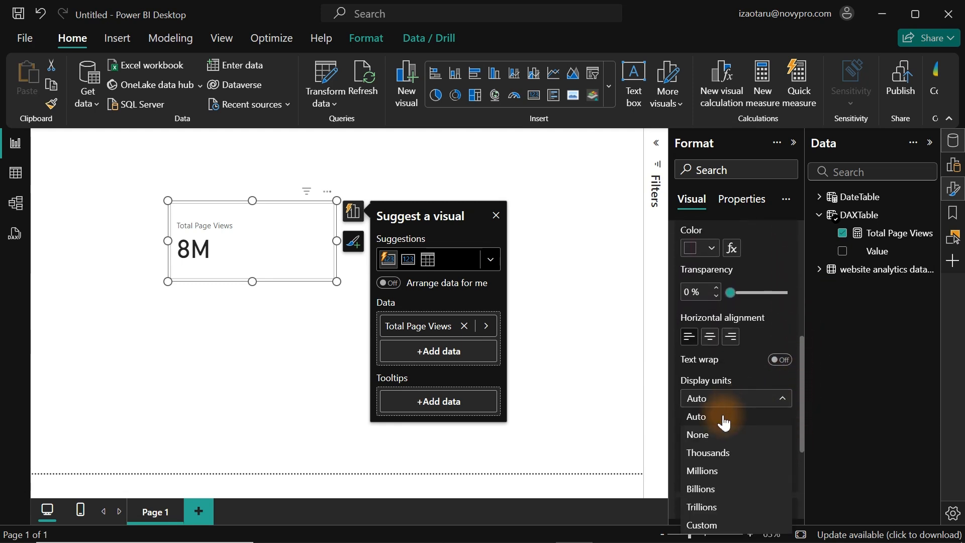
pyautogui.click(704, 437)
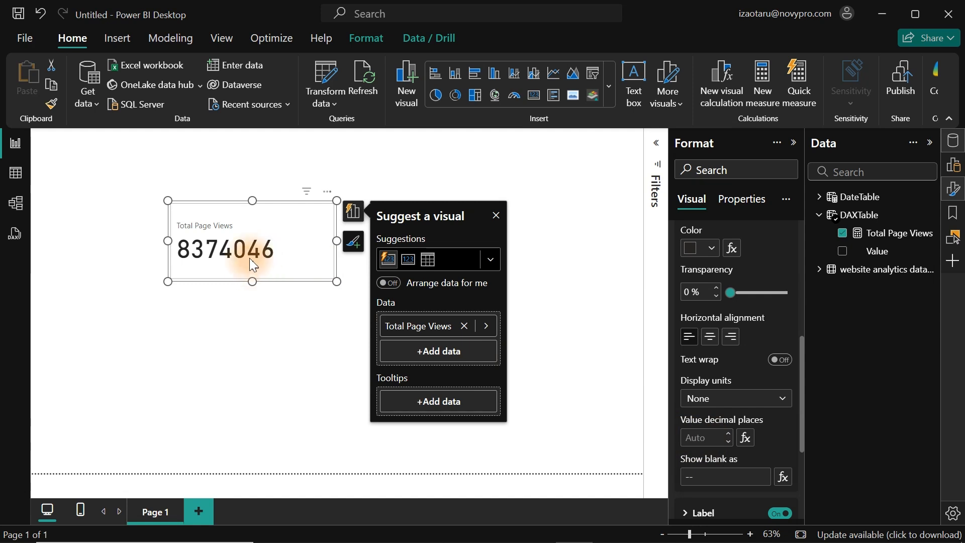
# Step: Format the Total Page Views measure with a thousands separator and deselect the card
pyautogui.click(885, 233)
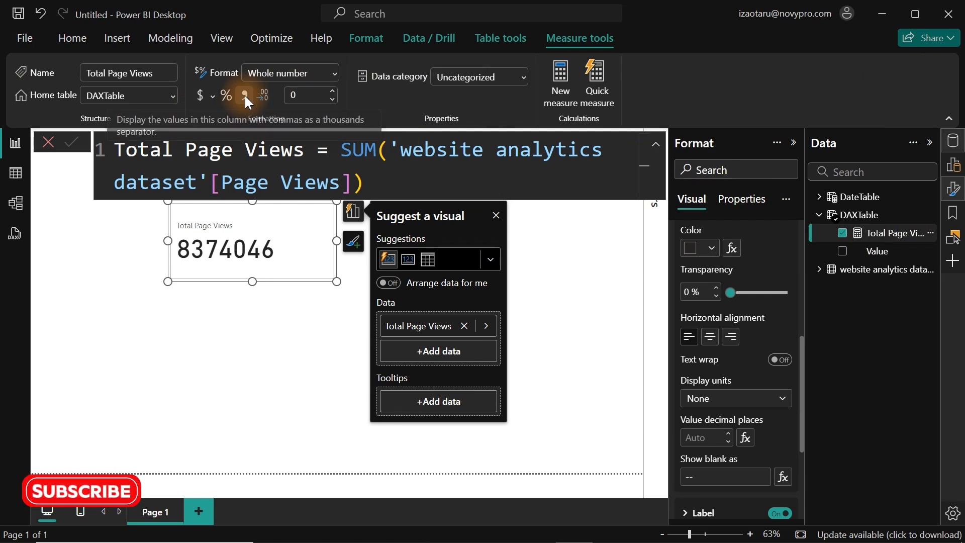
pyautogui.click(244, 94)
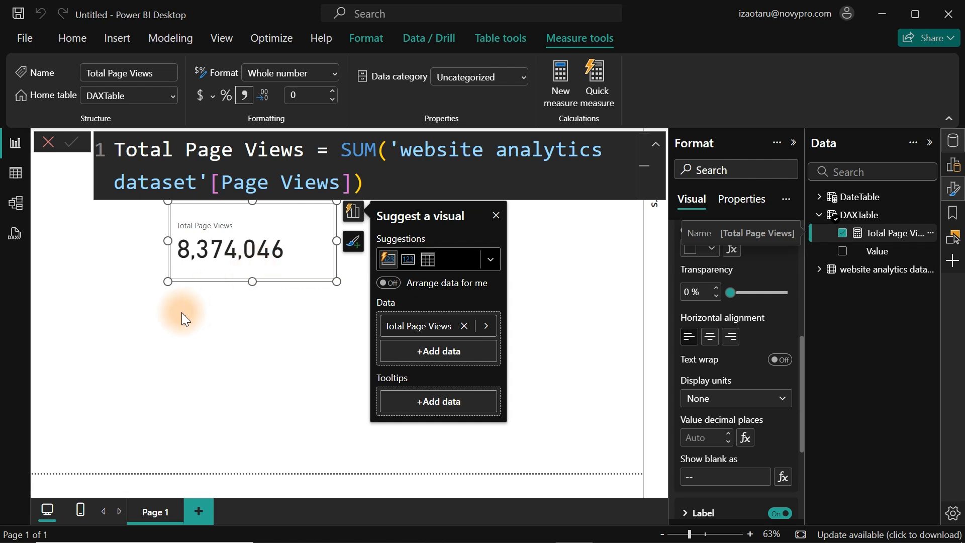
pyautogui.click(254, 335)
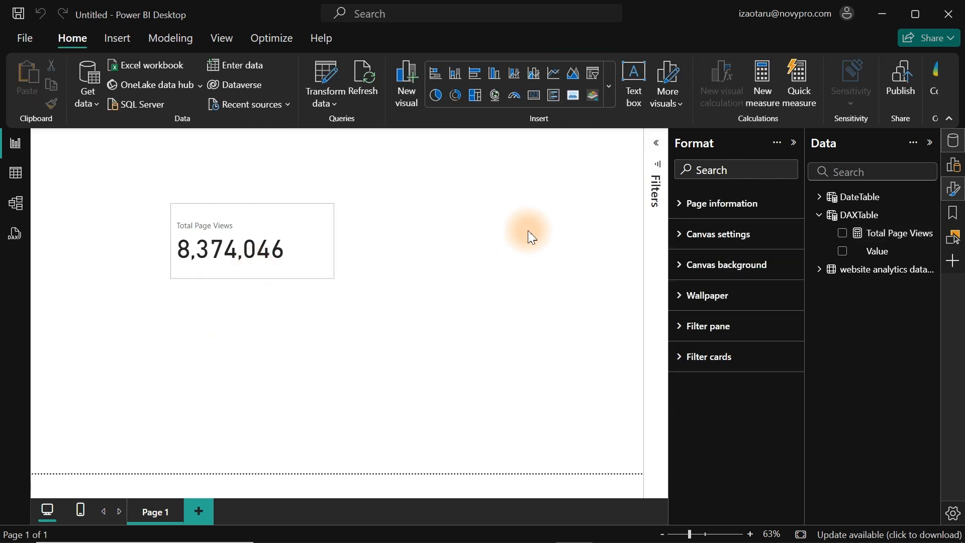
# Step: Add a Month slicer from DateTable to the right of the Total Page Views card and make it taller
pyautogui.click(819, 196)
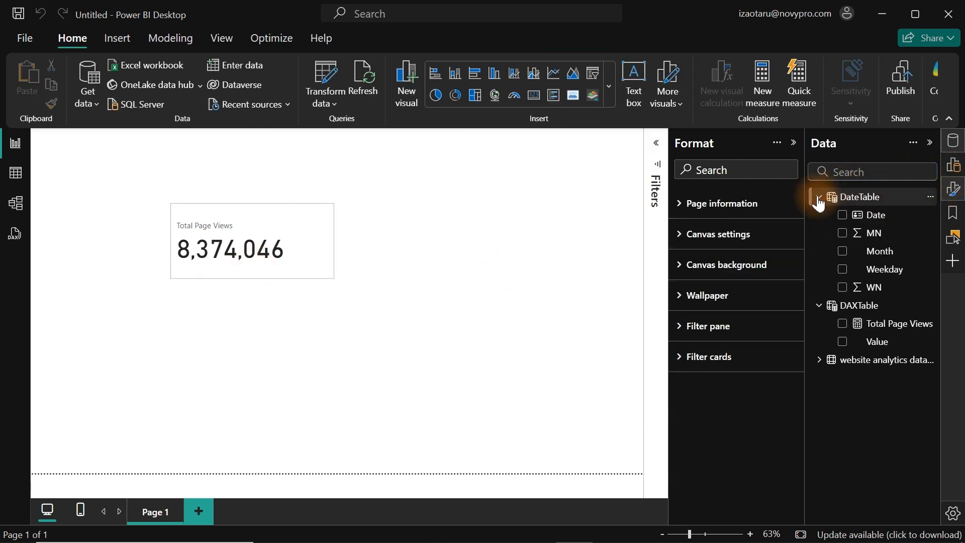
pyautogui.click(843, 253)
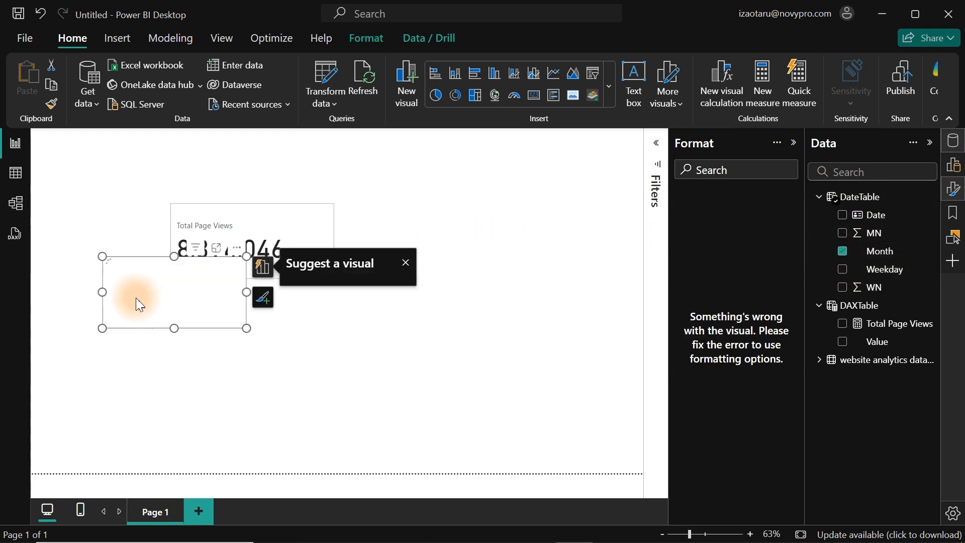
pyautogui.moveTo(133, 296); pyautogui.dragTo(498, 215)
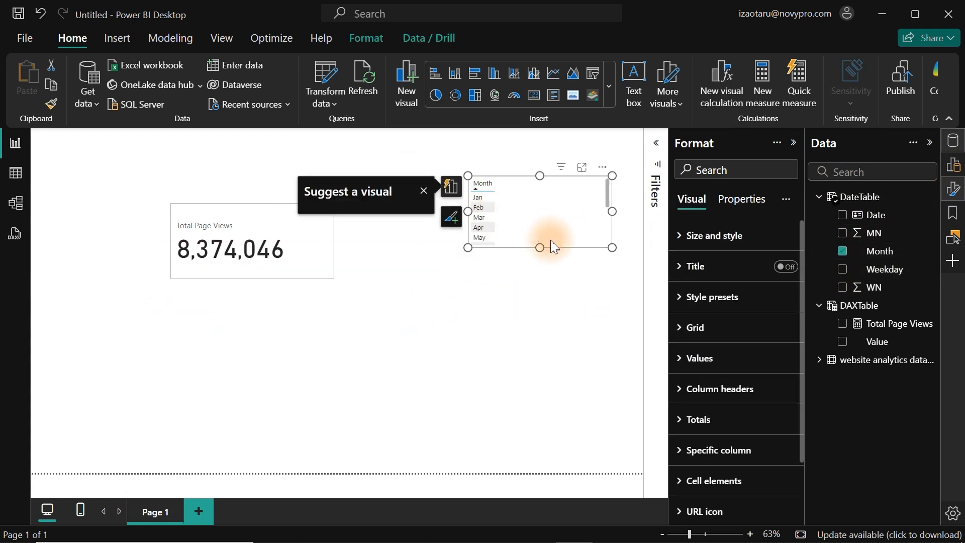
pyautogui.moveTo(539, 249); pyautogui.dragTo(527, 355)
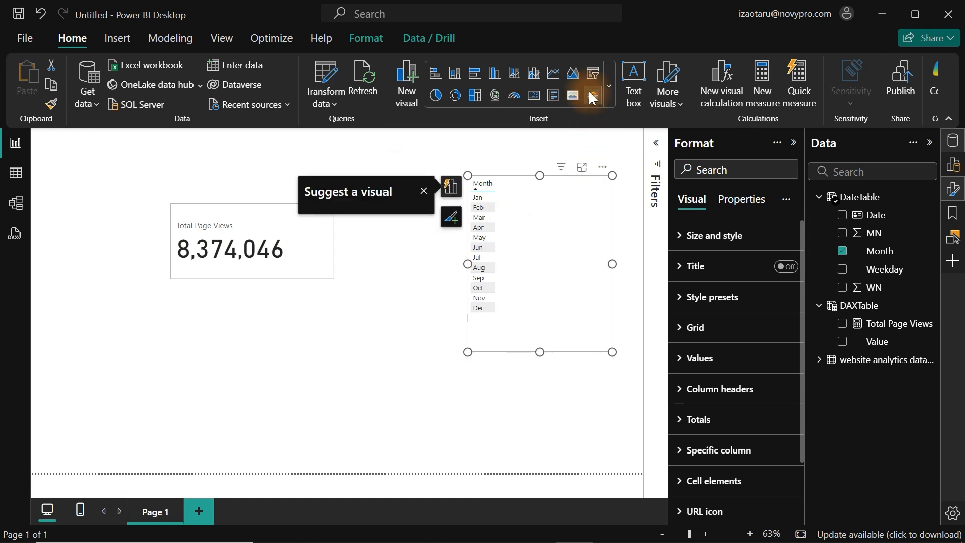
pyautogui.click(592, 74)
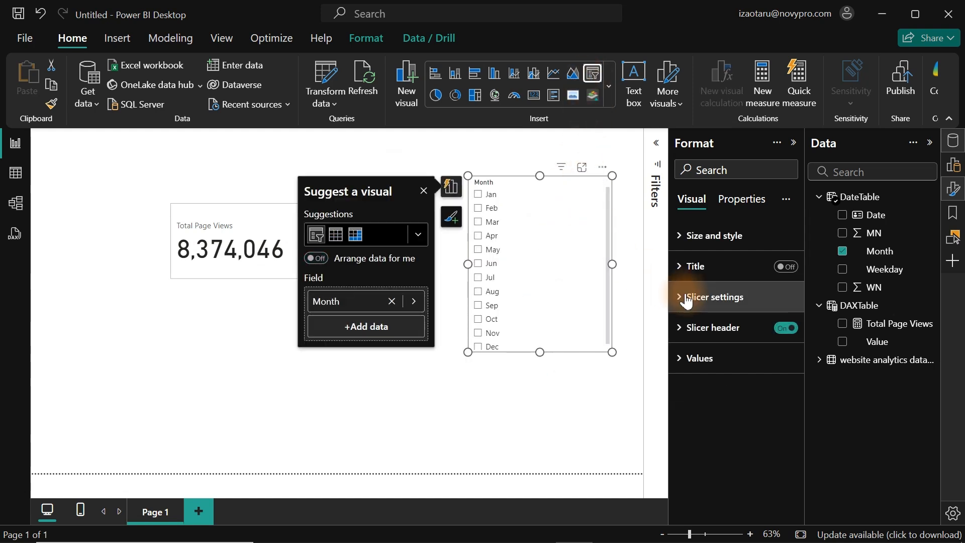
# Step: Set the font size of the Month slicer's values to 20 and extend the slicer downward to fit more months
pyautogui.click(733, 298)
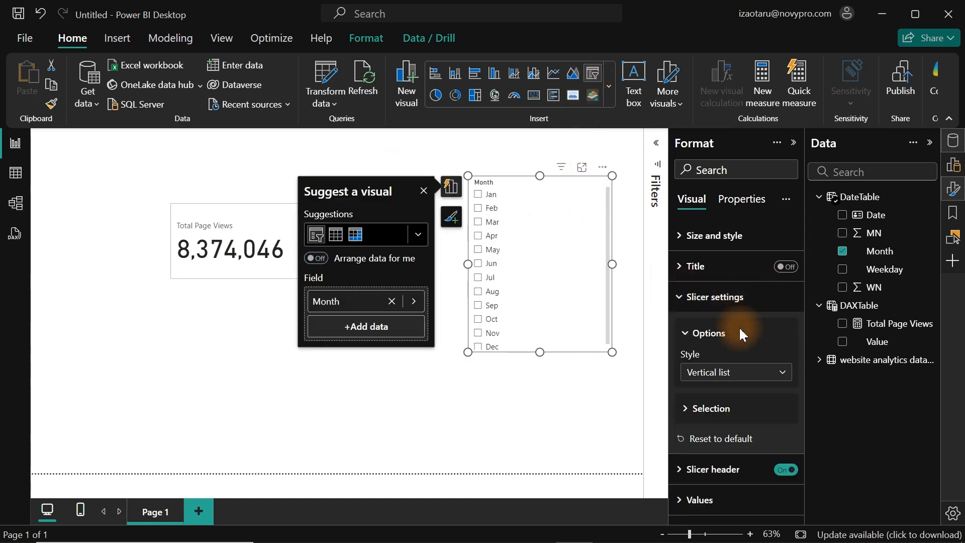
pyautogui.click(721, 297)
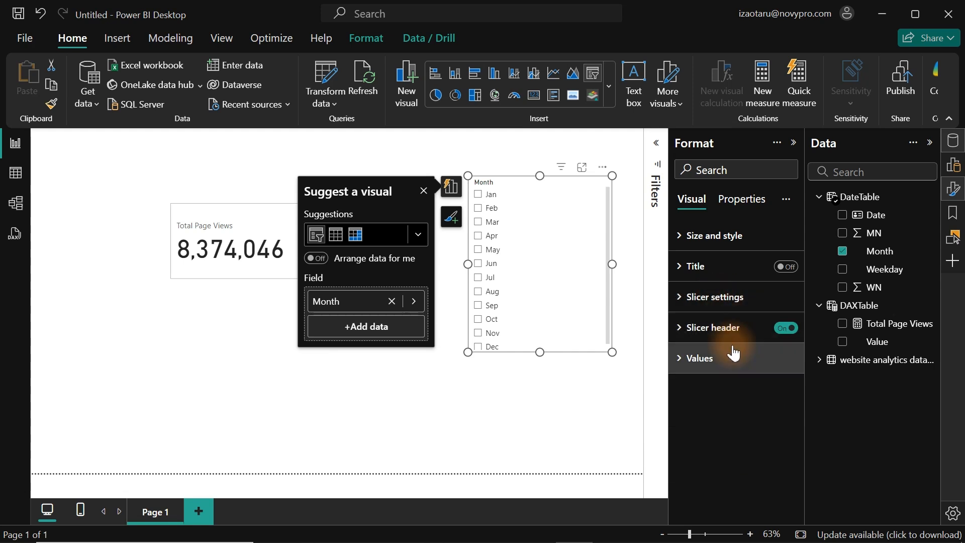
pyautogui.click(718, 361)
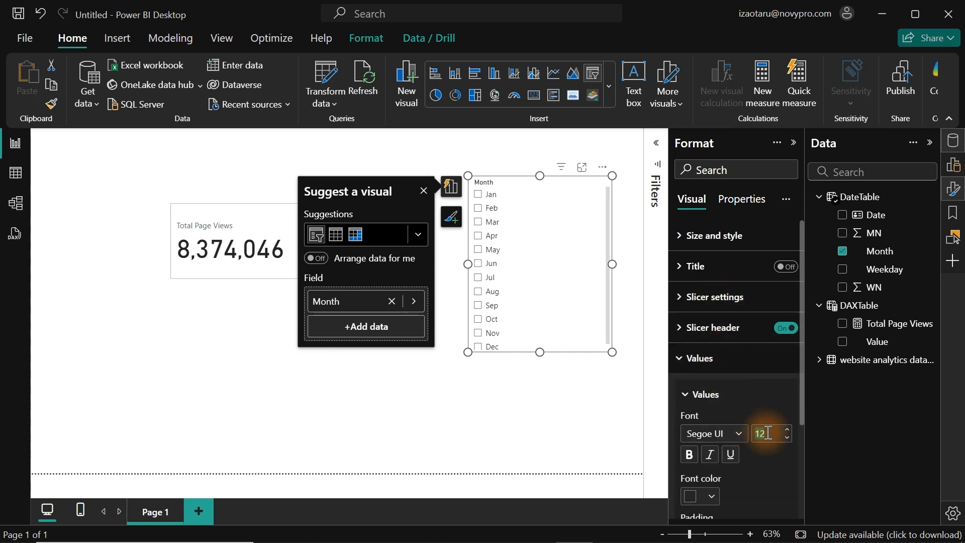
pyautogui.write('20')
pyautogui.press('Return')
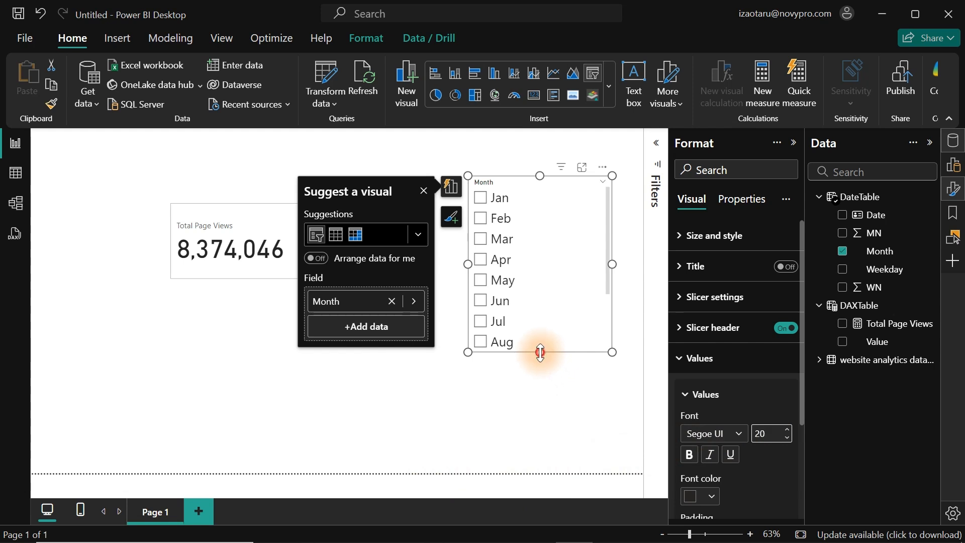
pyautogui.moveTo(540, 351); pyautogui.dragTo(540, 409)
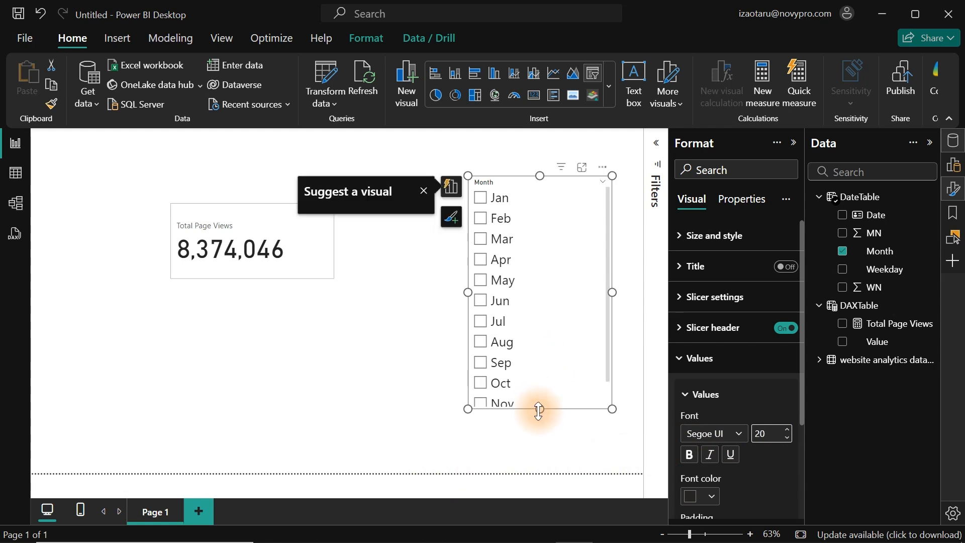
pyautogui.click(229, 382)
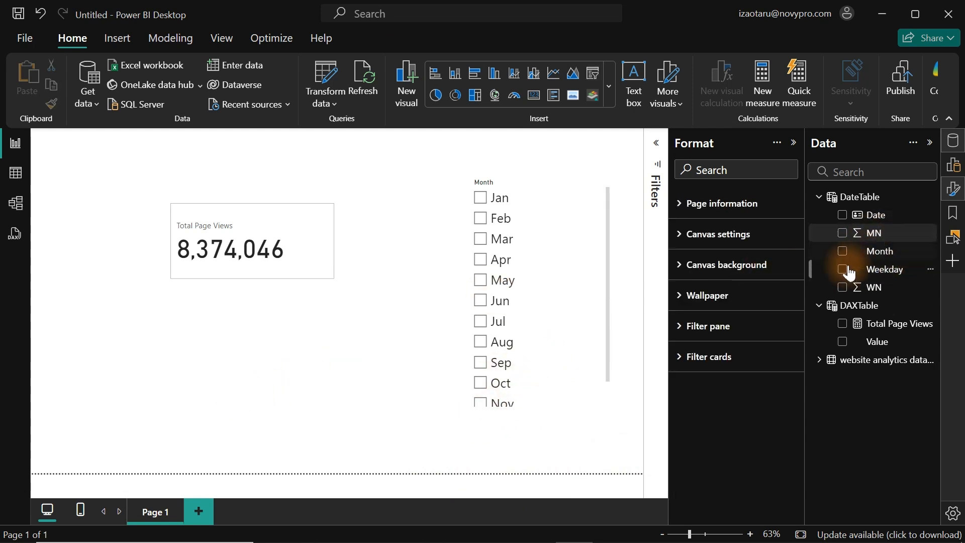
# Step: Collapse DateTable's fields and add another new measure to DAXTable
pyautogui.click(819, 196)
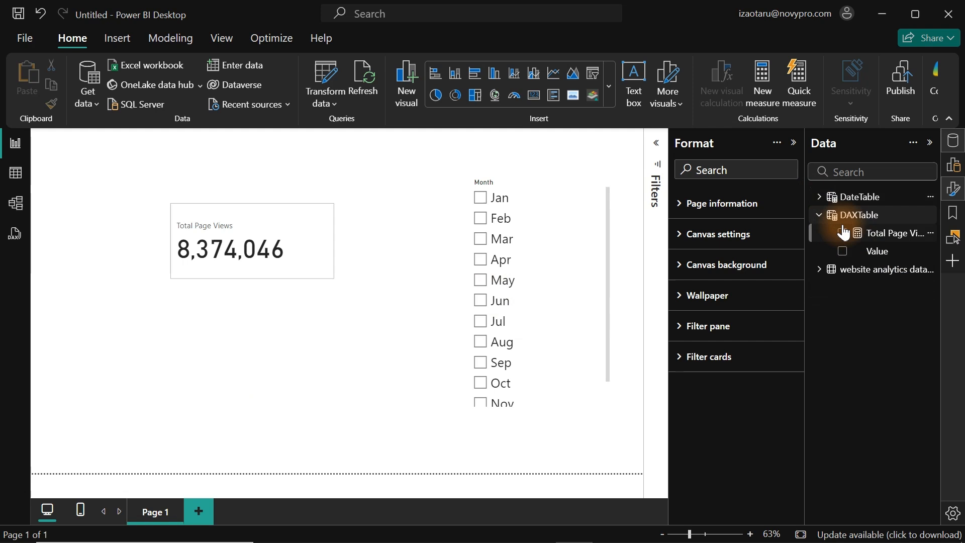
pyautogui.click(880, 241)
pyautogui.rightClick(878, 241)
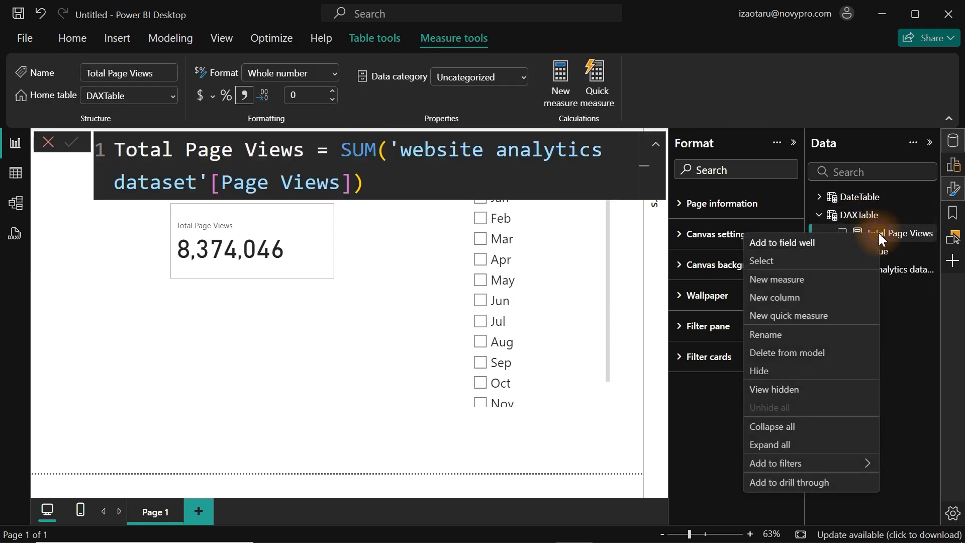
pyautogui.click(762, 281)
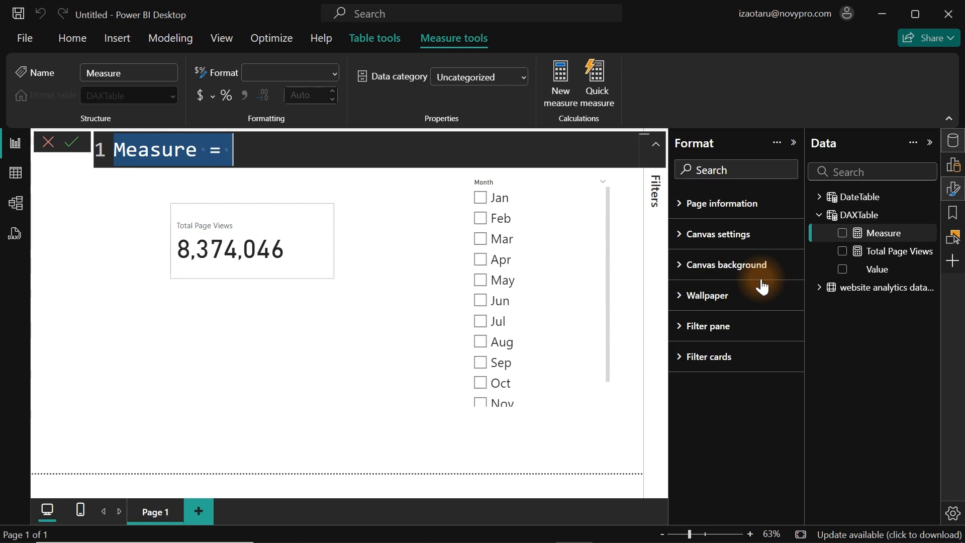
# Step: Replace the new measure's default formula text with the name PM Page View Target
pyautogui.write('PM')
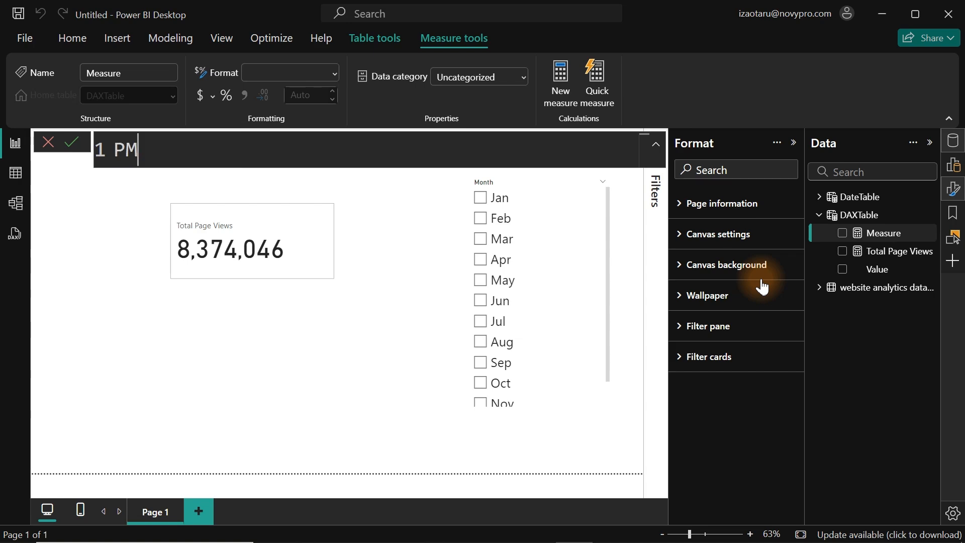
pyautogui.write(' Page Ve')
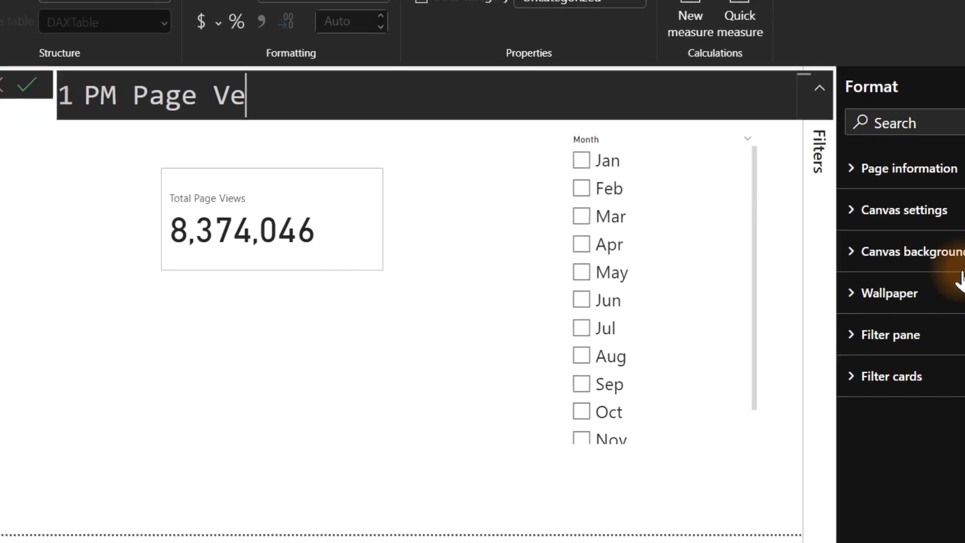
pyautogui.write('w')
pyautogui.press('BackSpace')
pyautogui.press('BackSpace')
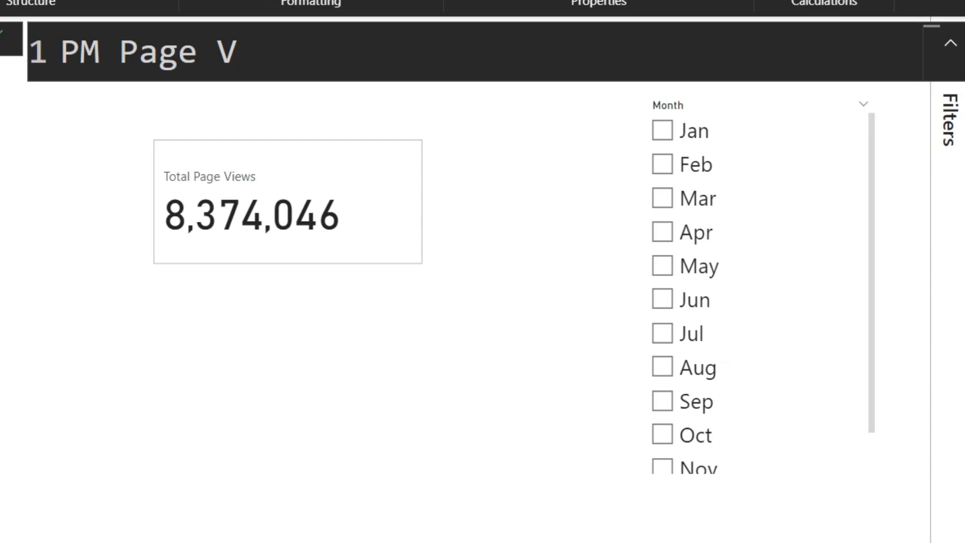
pyautogui.write('iw')
pyautogui.press('BackSpace')
pyautogui.write('ew')
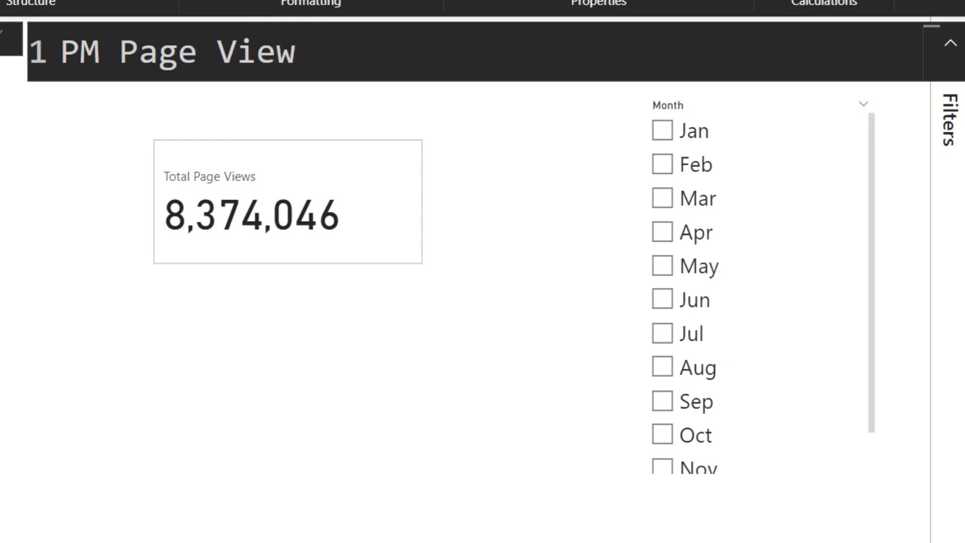
pyautogui.hotkey('ctrl', 'shift', 'Left')
pyautogui.hotkey('ctrl', 'shift', 'Left')
pyautogui.hotkey('ctrl', 'shift', 'Left')
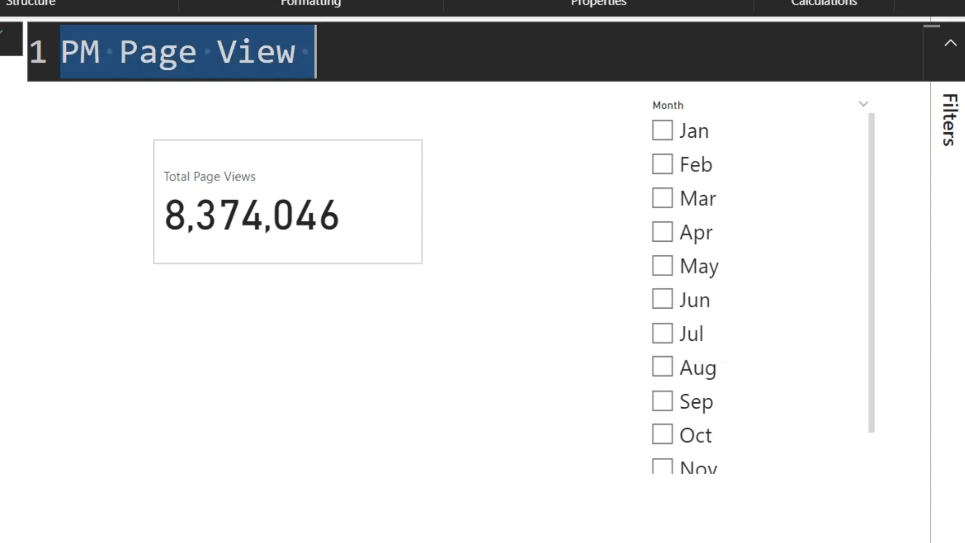
pyautogui.click(324, 54)
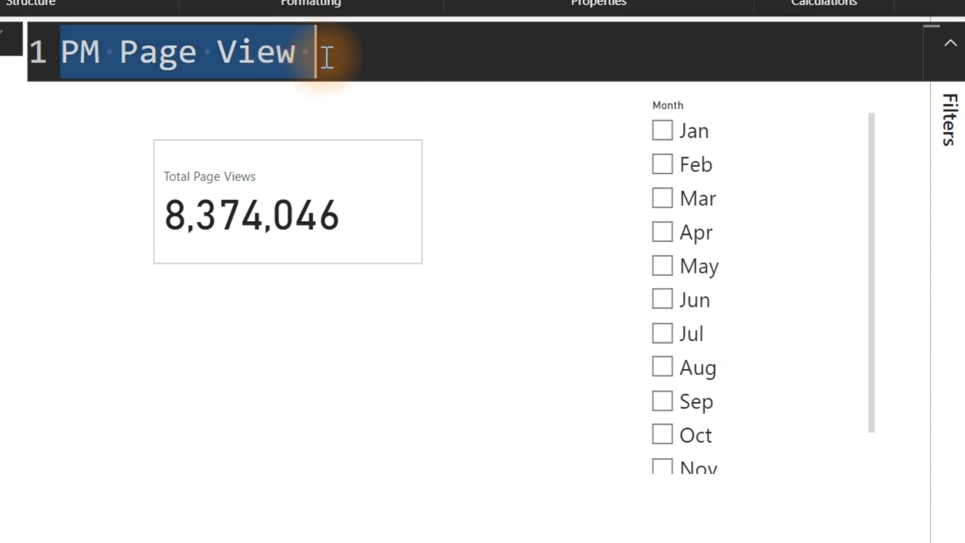
pyautogui.write('Target')
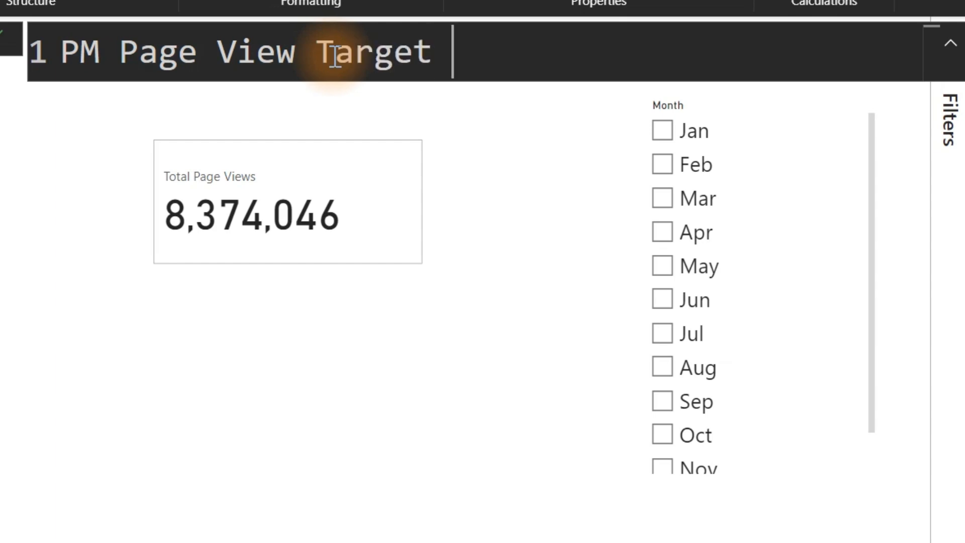
# Step: Add the comment "-- PM (Previous Month)" after the measure name PM Page View Target
pyautogui.write(' -- PM')
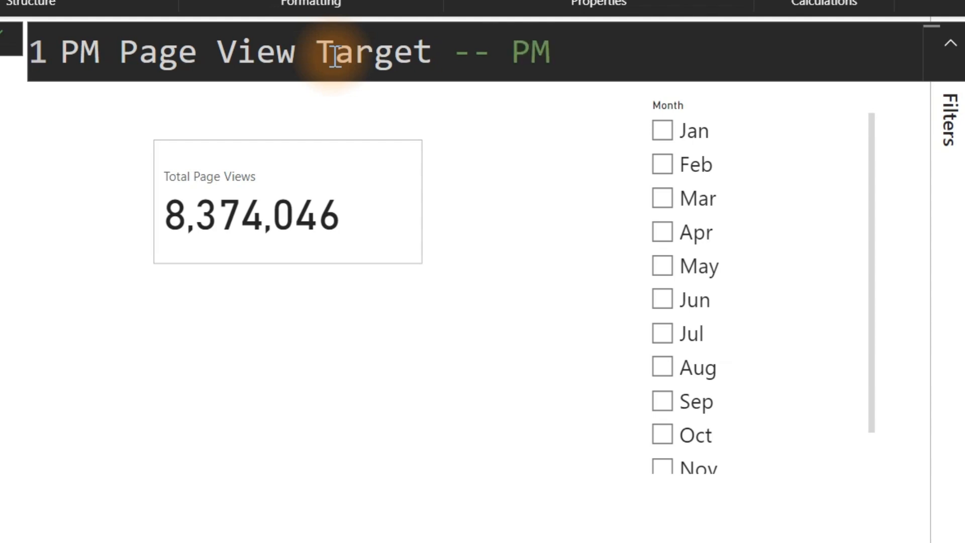
pyautogui.press('BackSpace')
pyautogui.press('BackSpace')
pyautogui.write('(')
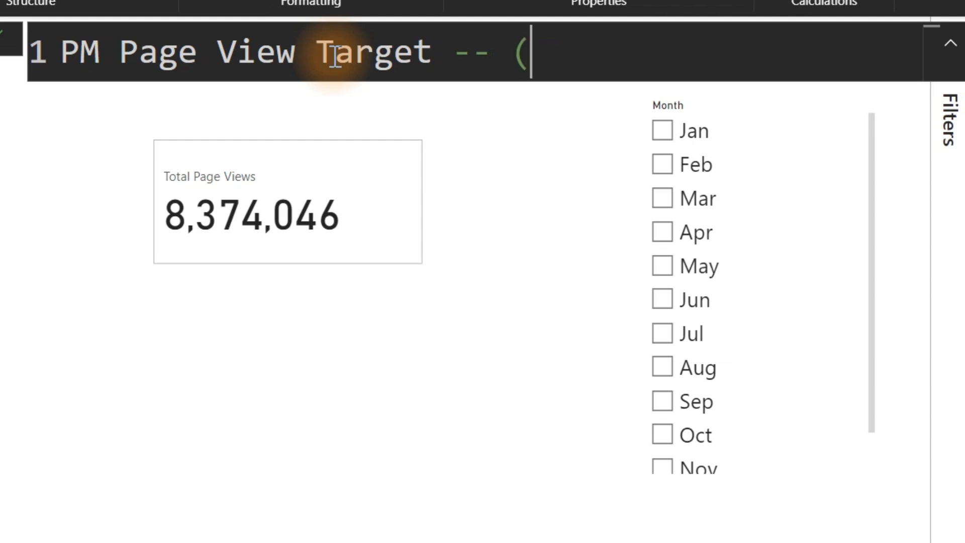
pyautogui.press('BackSpace')
pyautogui.write('PM')
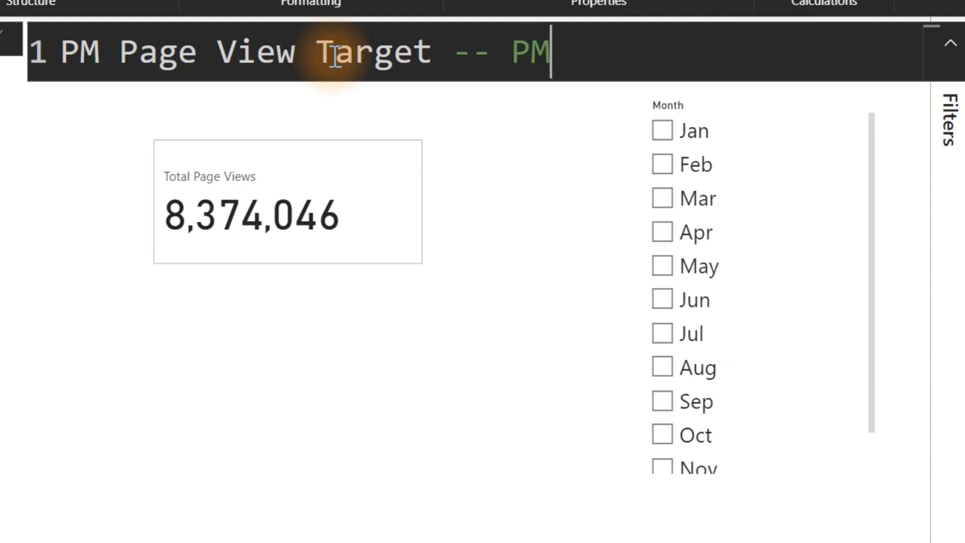
pyautogui.write(' (P')
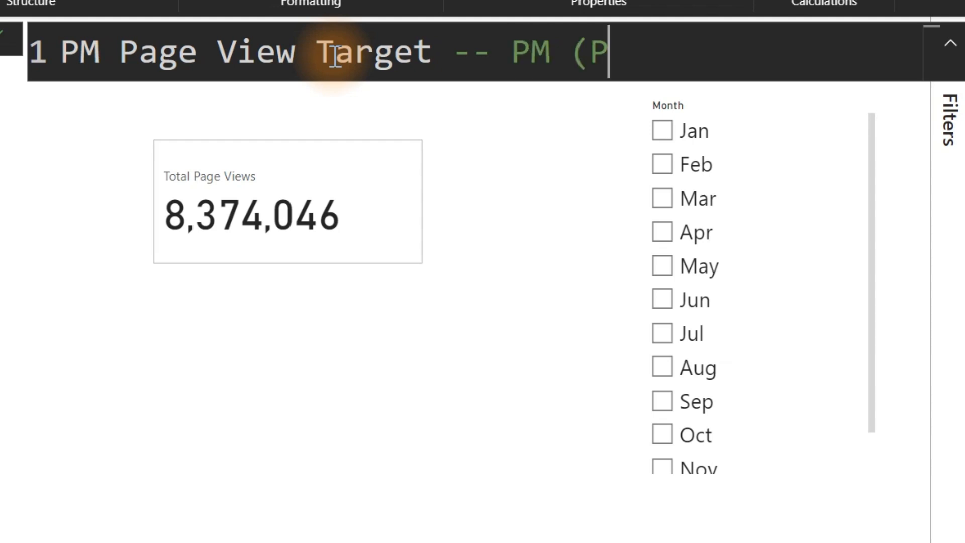
pyautogui.write('revious ')
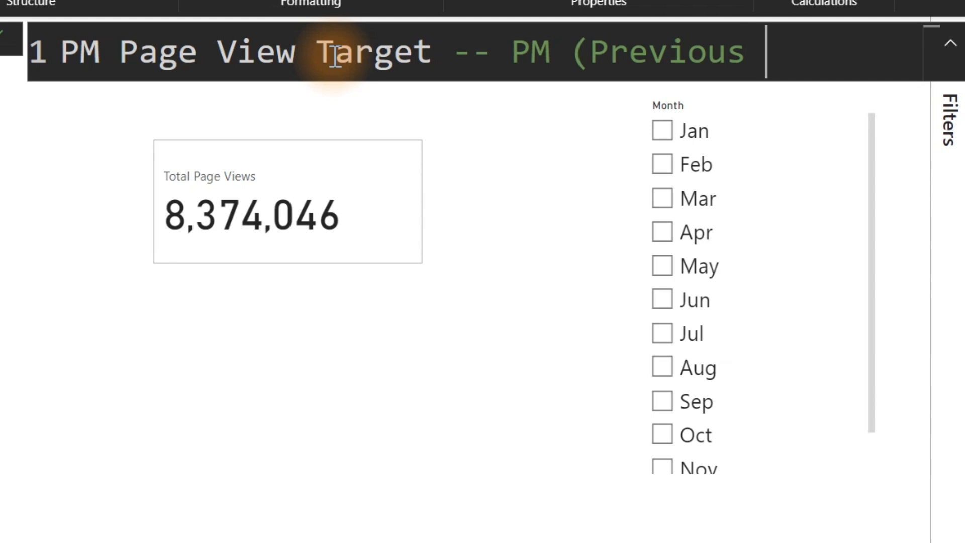
pyautogui.write('Month)')
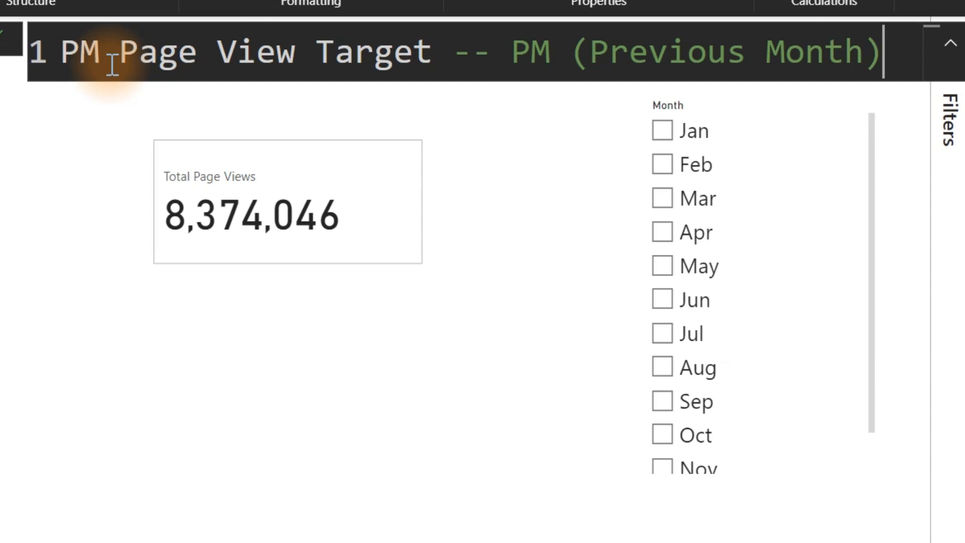
pyautogui.hotkey('shift', 'Return')
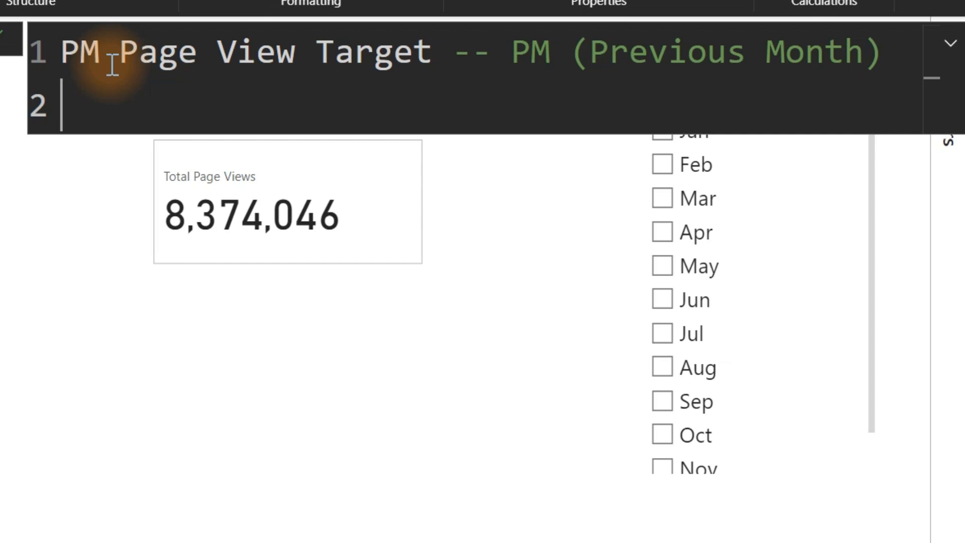
pyautogui.press('Tab')
pyautogui.write('cal')
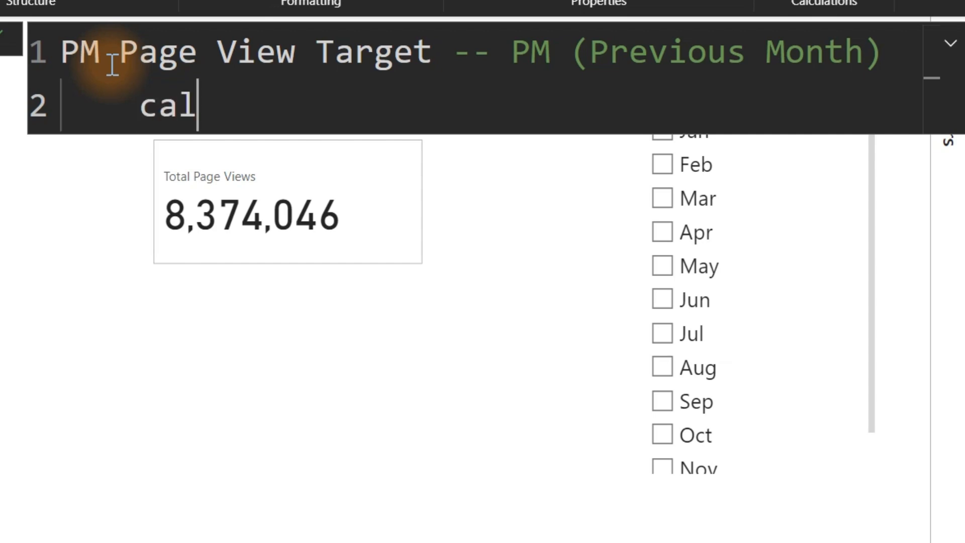
pyautogui.press('BackSpace')
pyautogui.press('BackSpace')
pyautogui.press('BackSpace')
pyautogui.press('BackSpace')
pyautogui.press('BackSpace')
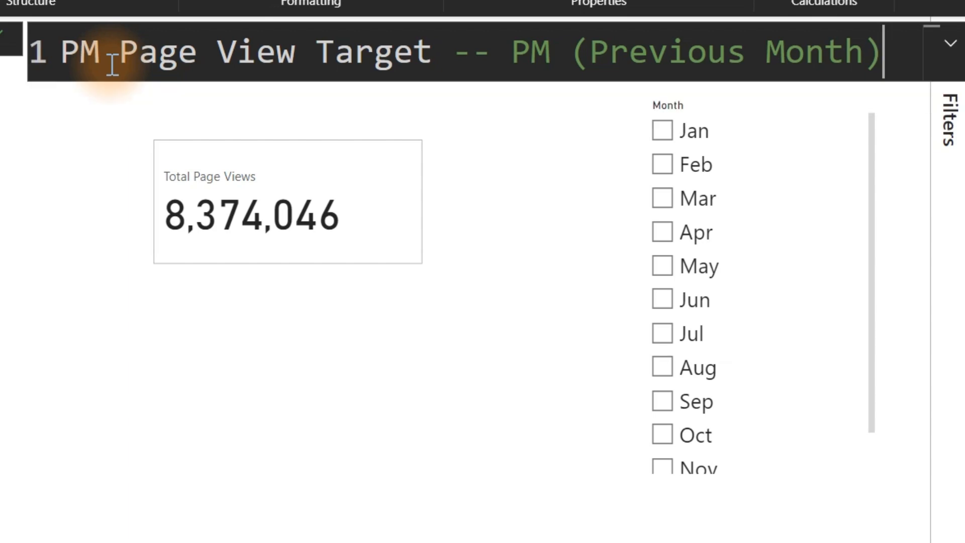
# Step: Insert an equals sign between the measure name and the comment, and start an indented CALCULATE function on the line below
pyautogui.click(454, 53)
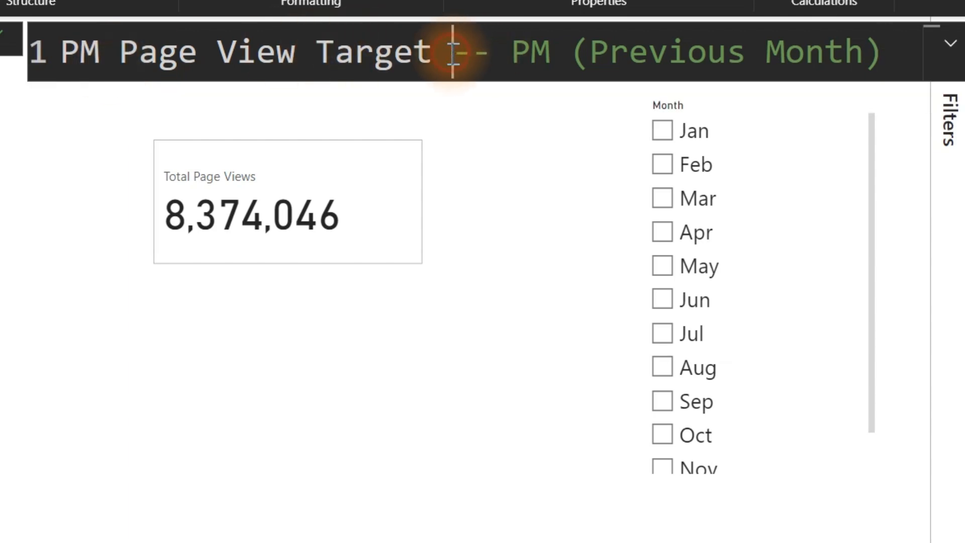
pyautogui.write('=')
pyautogui.press('End')
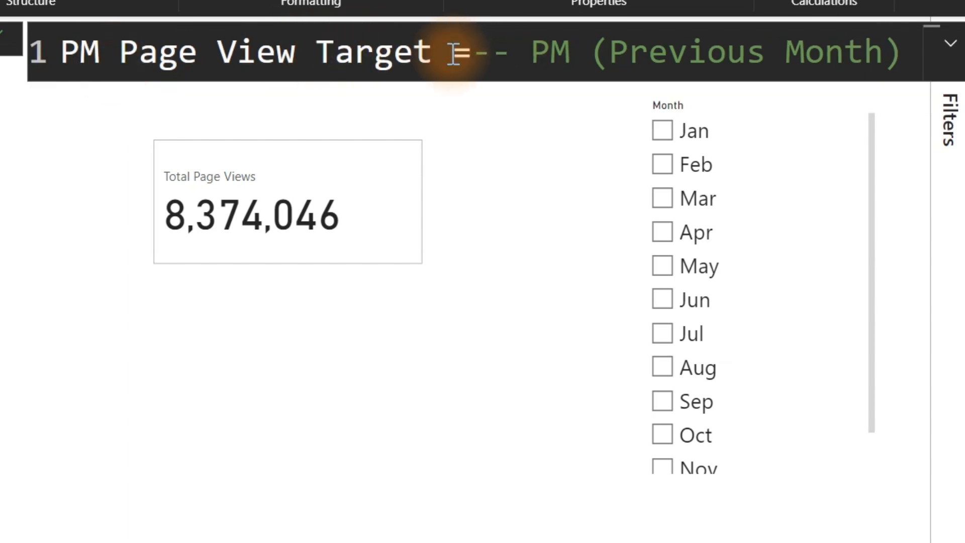
pyautogui.hotkey('shift', 'Return')
pyautogui.press('Tab')
pyautogui.write('cal')
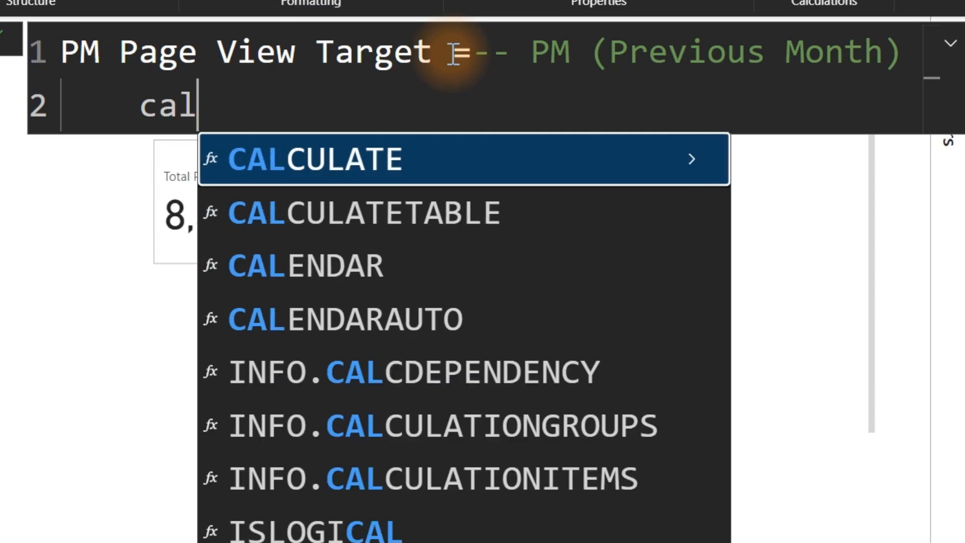
pyautogui.press('Tab')
pyautogui.hotkey('shift', 'Return')
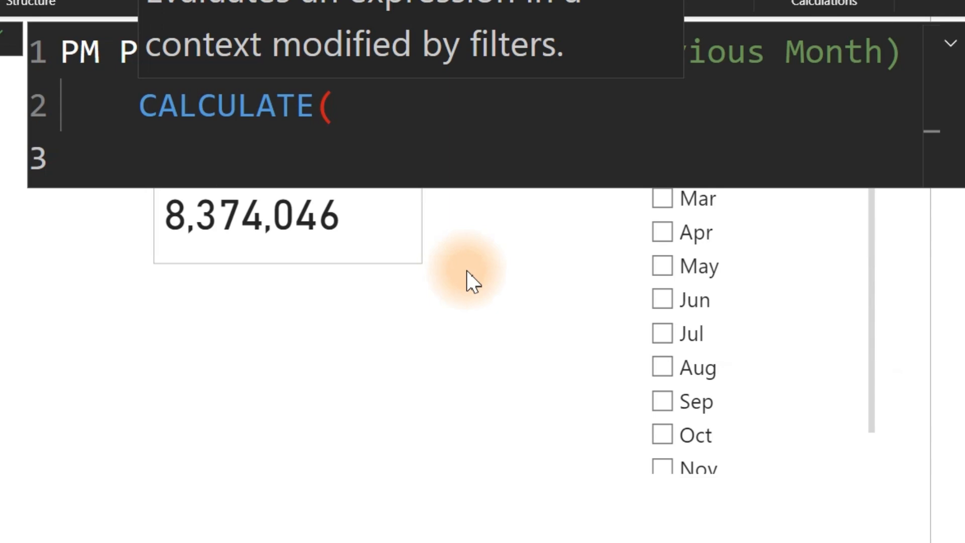
pyautogui.write('[')
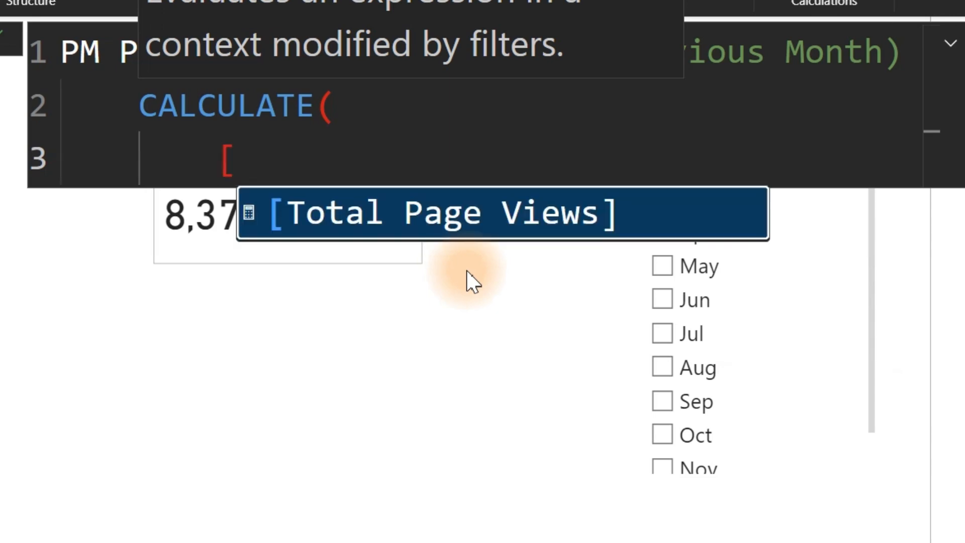
pyautogui.press('Tab')
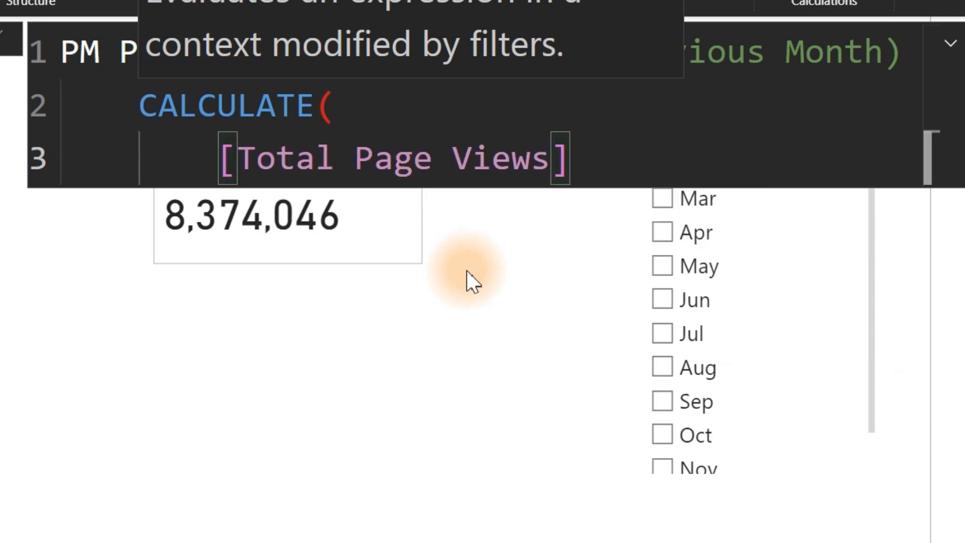
pyautogui.write(',')
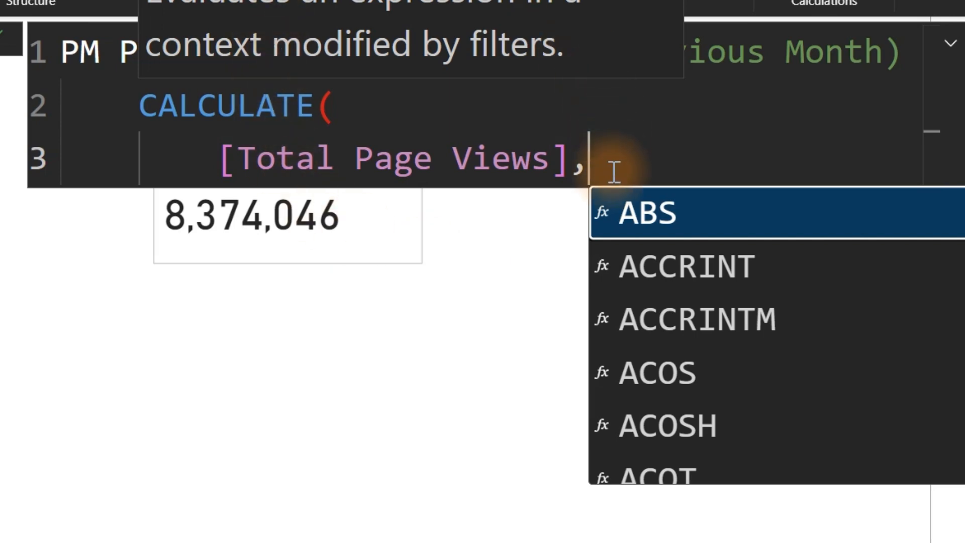
pyautogui.moveTo(614, 167); pyautogui.dragTo(200, 155)
pyautogui.press('BackSpace')
pyautogui.press('BackSpace')
pyautogui.press('BackSpace')
pyautogui.press('BackSpace')
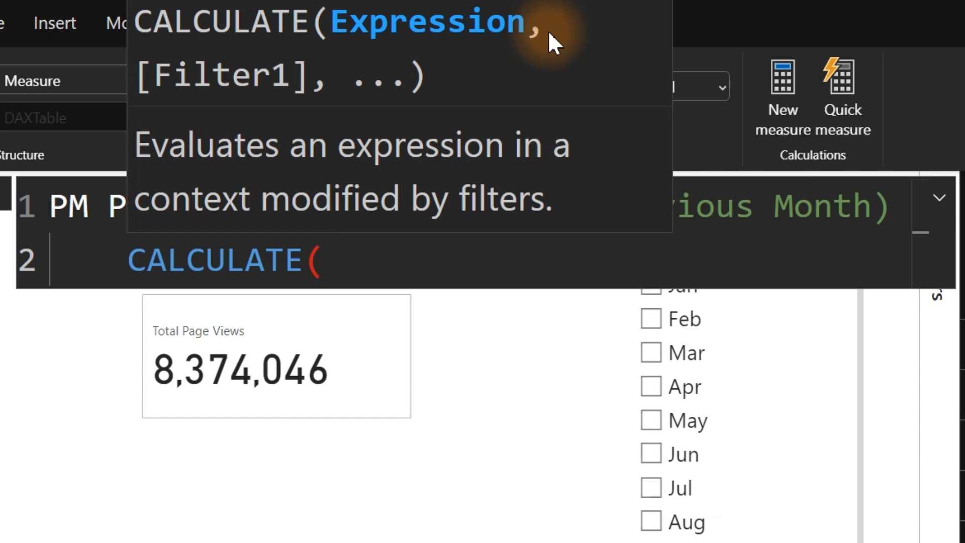
# Step: Enter [Total Page Views] on its own line as CALCULATE's expression, followed by a comma and a new line for the filter
pyautogui.hotkey('shift', 'Return')
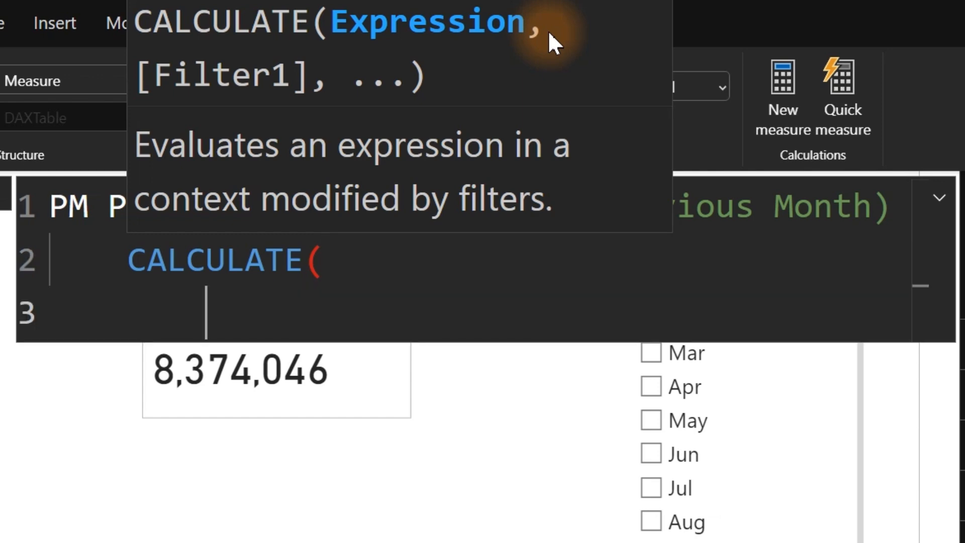
pyautogui.write('[')
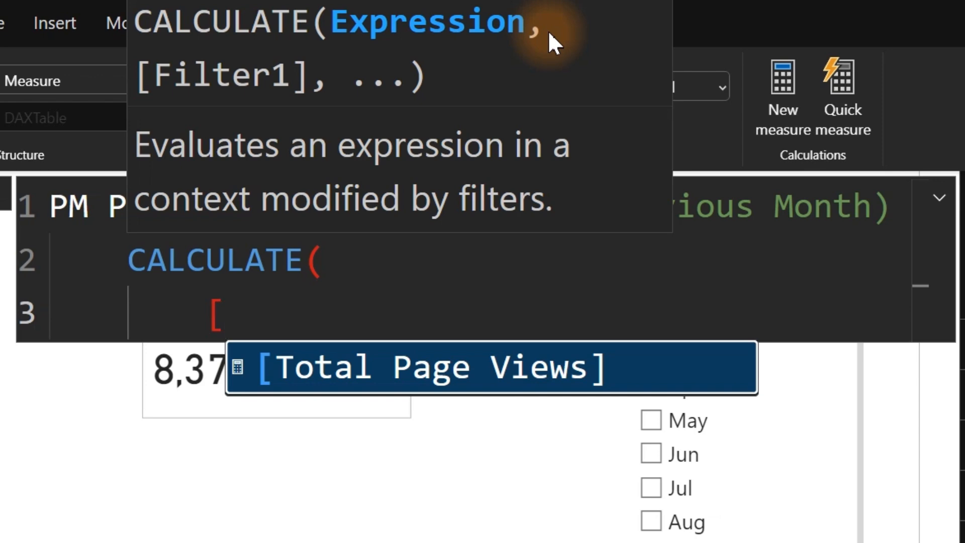
pyautogui.press('Tab')
pyautogui.write(',')
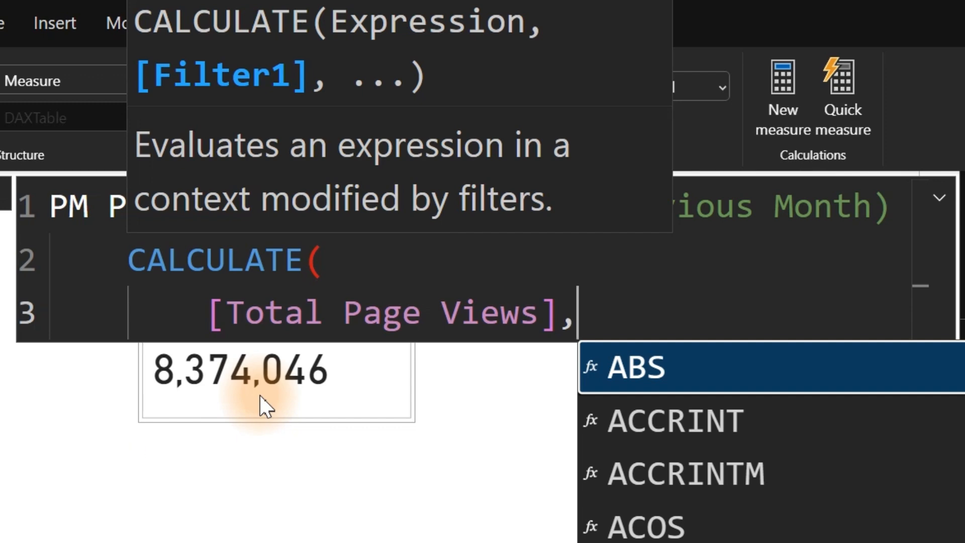
pyautogui.hotkey('shift', 'Return')
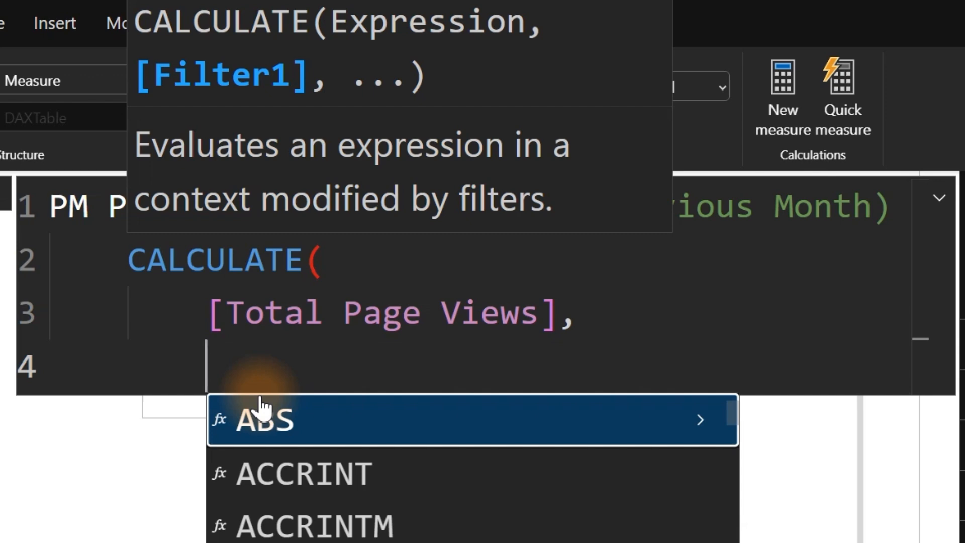
pyautogui.write('pr')
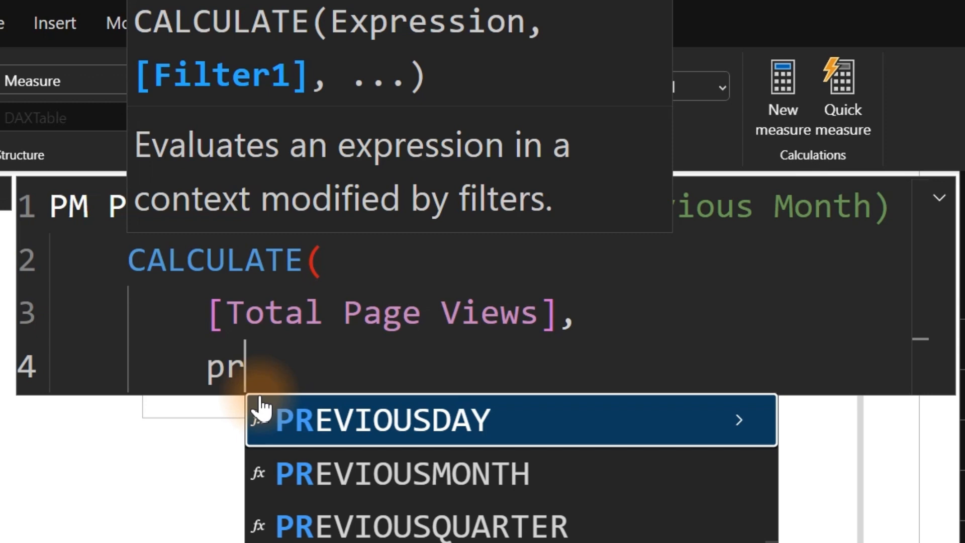
pyautogui.press('Down')
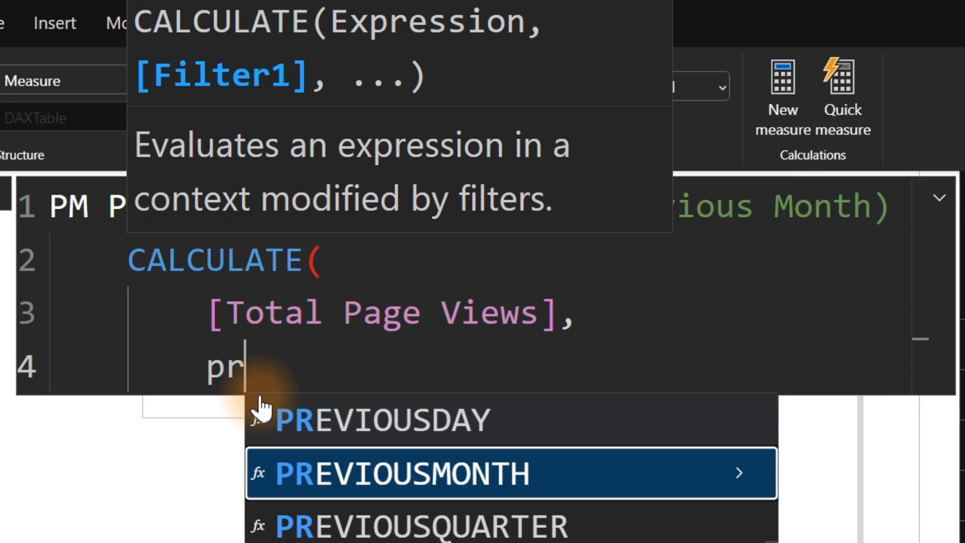
pyautogui.press('BackSpace')
pyautogui.press('BackSpace')
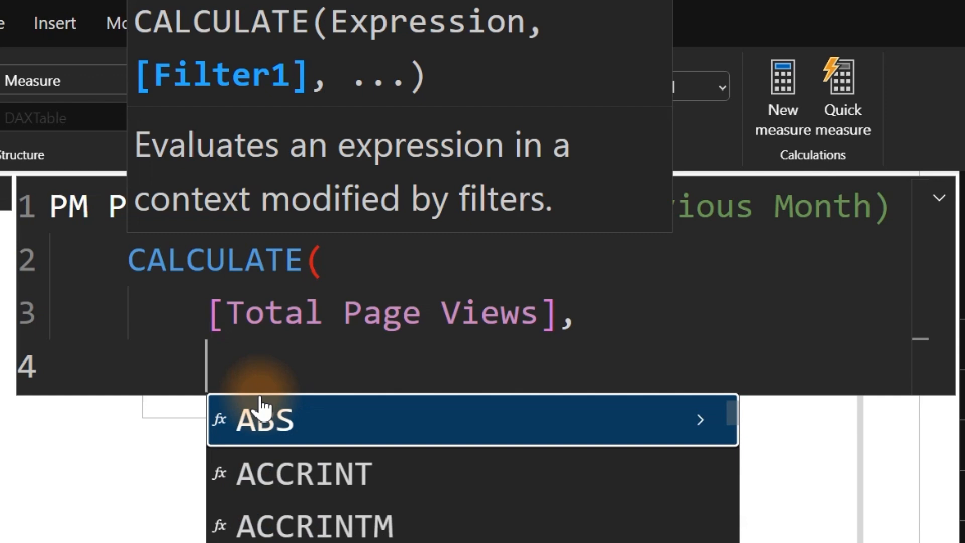
# Step: Add DATEADD as CALCULATE's filter, with DateTable[Date] as its dates argument
pyautogui.write('date')
pyautogui.press('Down')
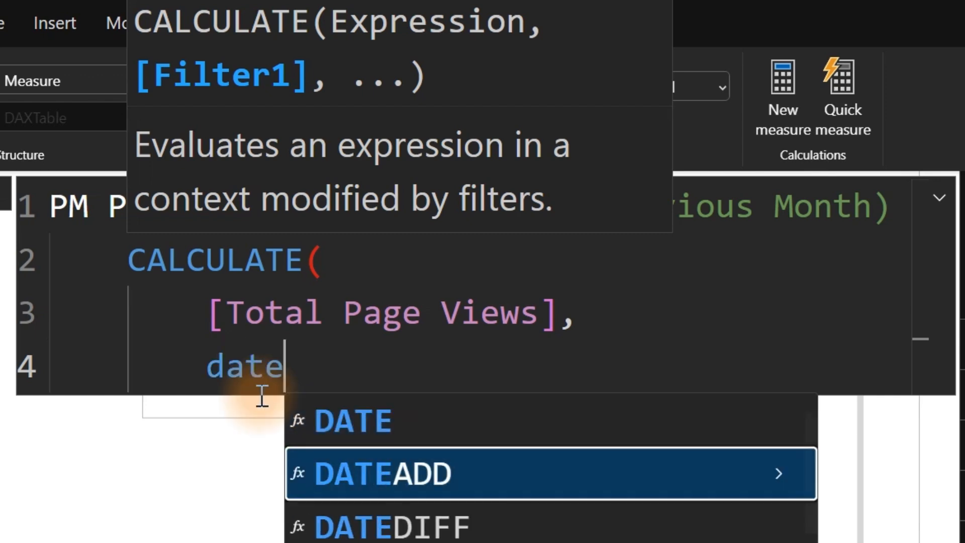
pyautogui.press('Tab')
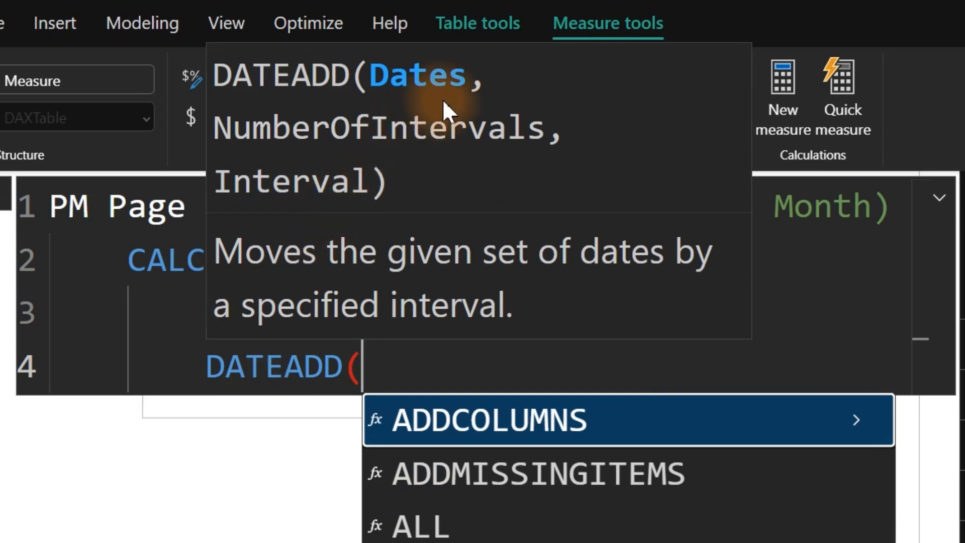
pyautogui.write('date')
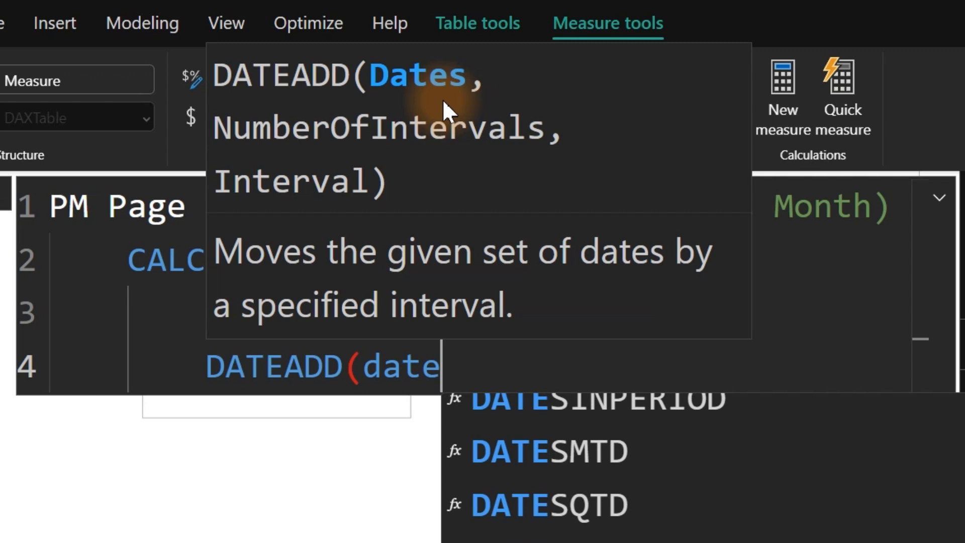
pyautogui.press('Tab')
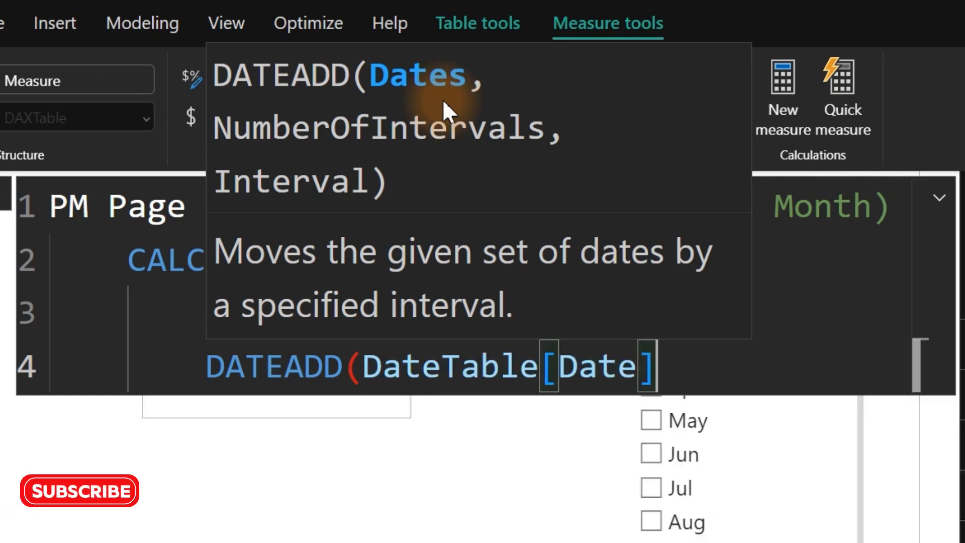
pyautogui.write(',')
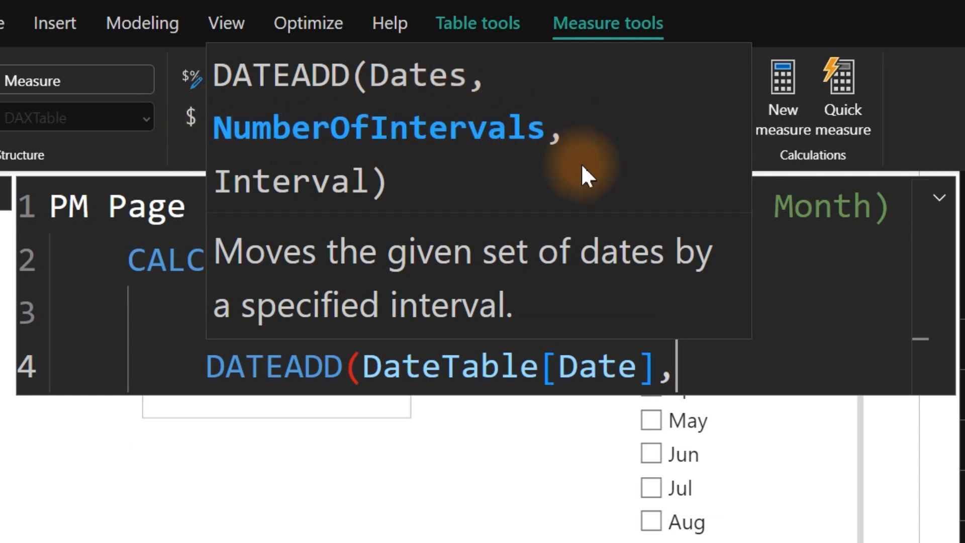
# Step: Complete DATEADD with -1 as the number of intervals and MONTH as the interval, and close its parenthesis
pyautogui.write('-1')
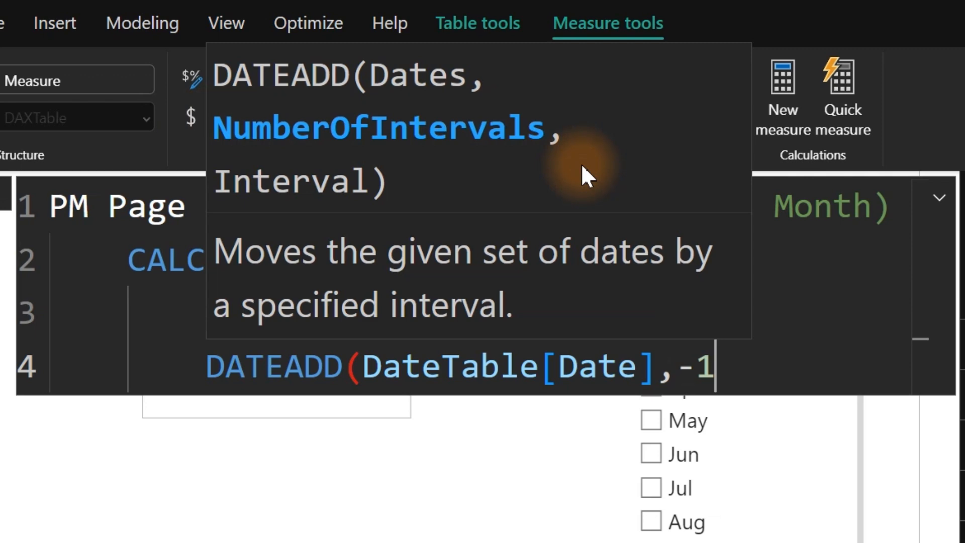
pyautogui.press('BackSpace')
pyautogui.write('2')
pyautogui.press('BackSpace')
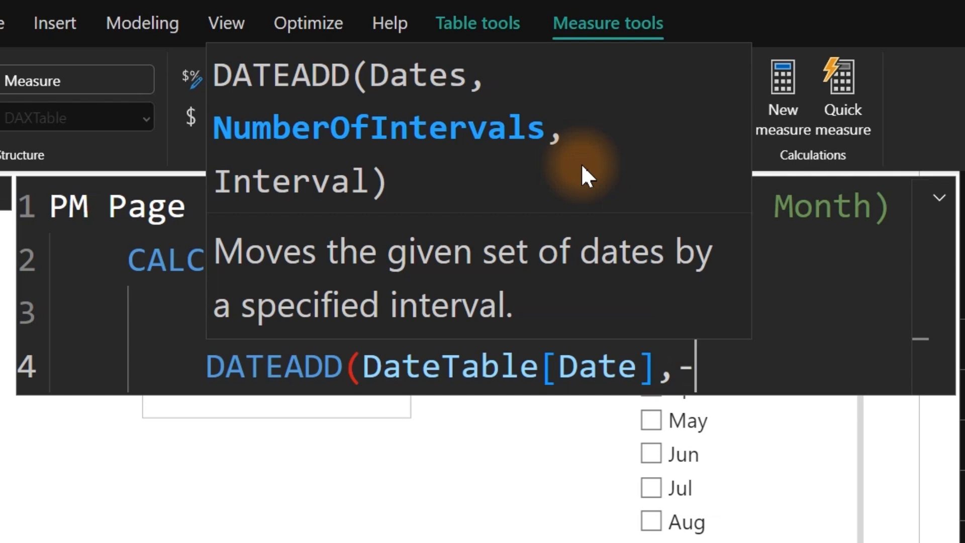
pyautogui.write('1,')
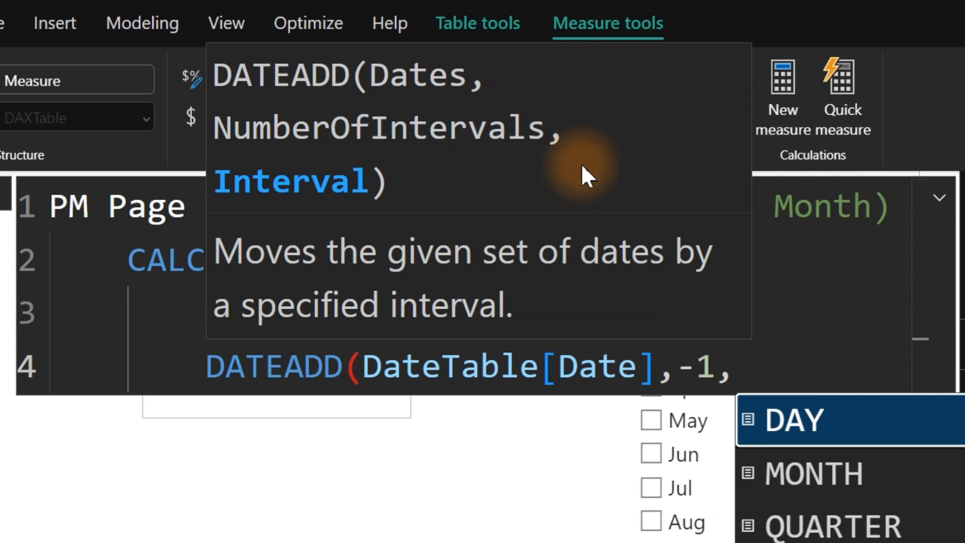
pyautogui.press('Down')
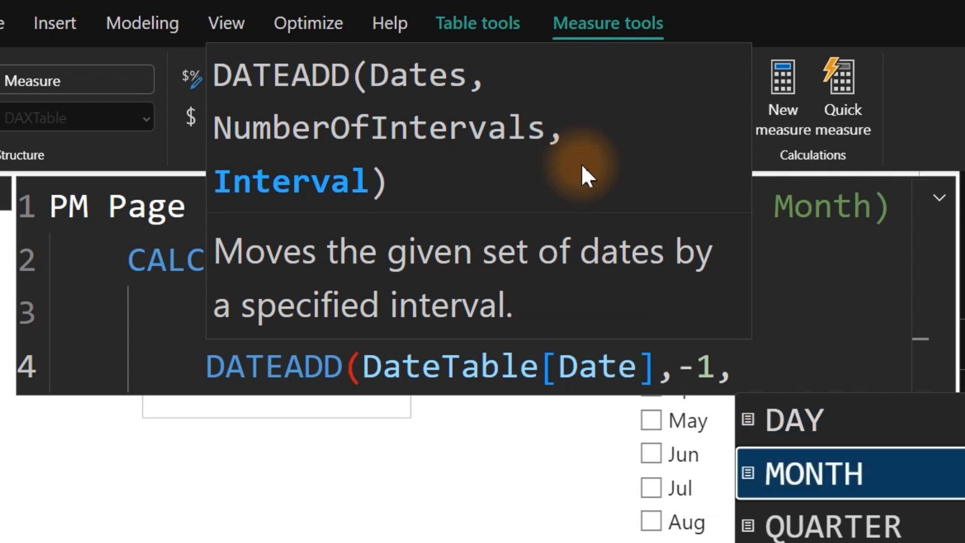
pyautogui.press('Tab')
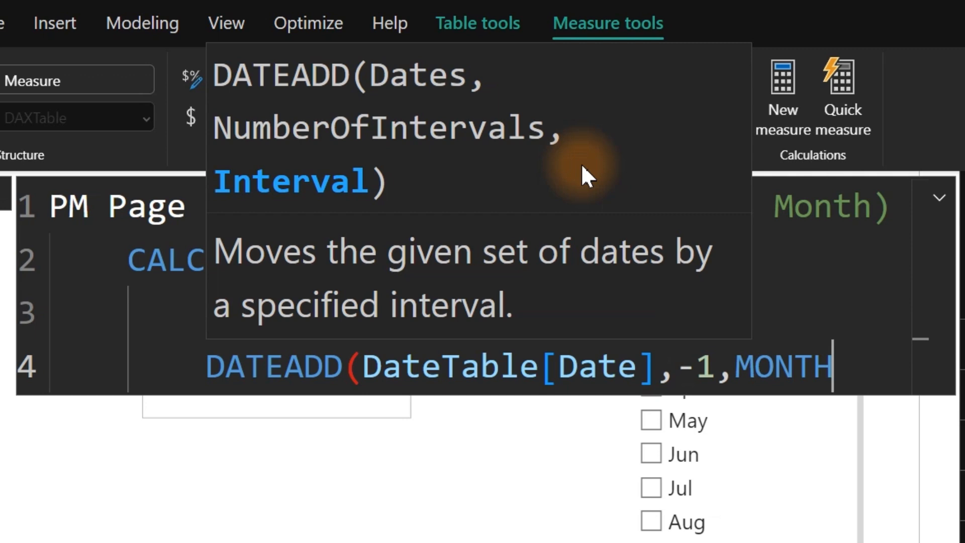
pyautogui.write(')')
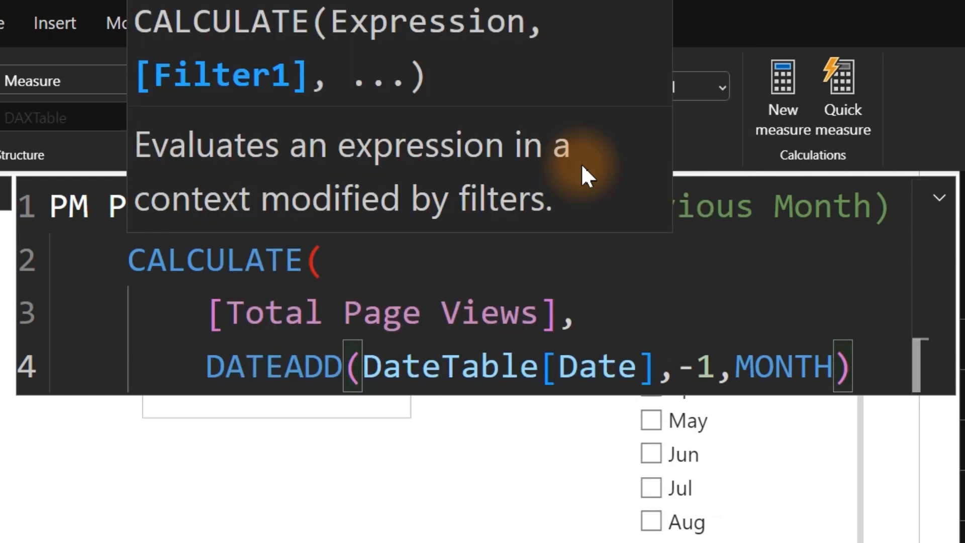
# Step: Close the CALCULATE function with a parenthesis on its own line and commit the PM Page View Target measure
pyautogui.hotkey('shift', 'Return')
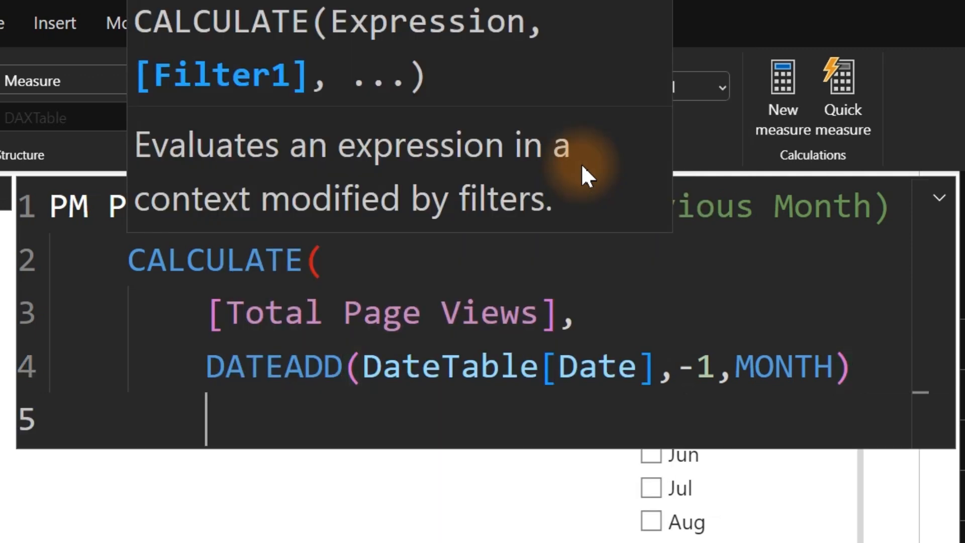
pyautogui.write(')')
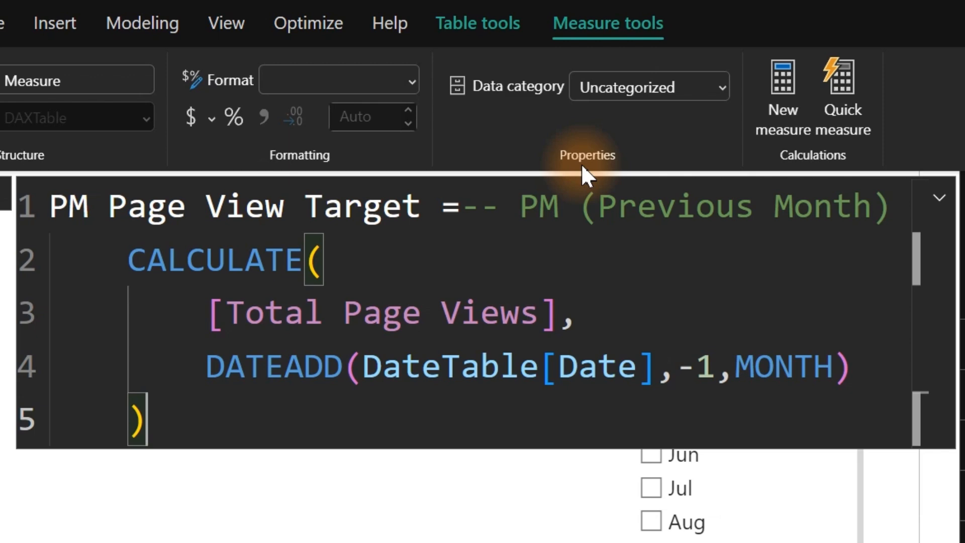
pyautogui.press('Return')
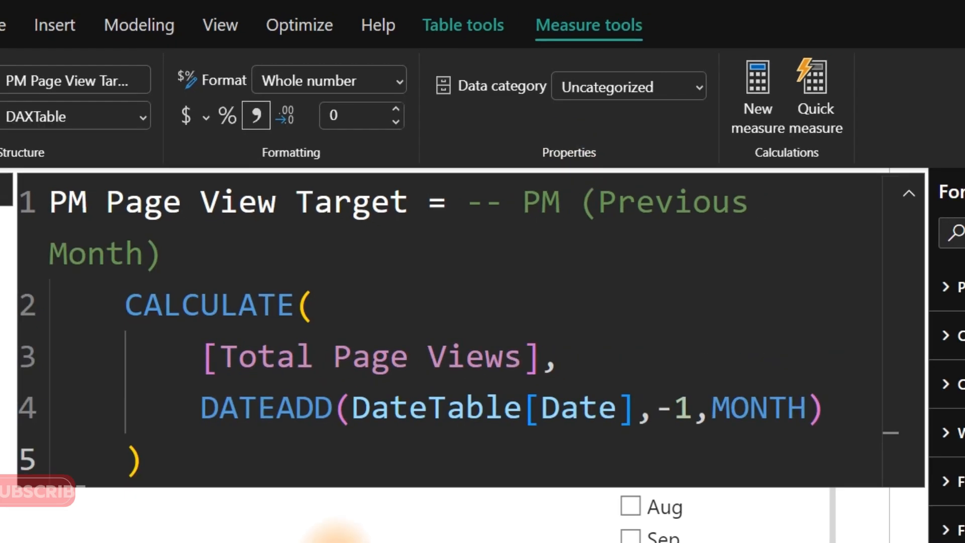
pyautogui.click(285, 472)
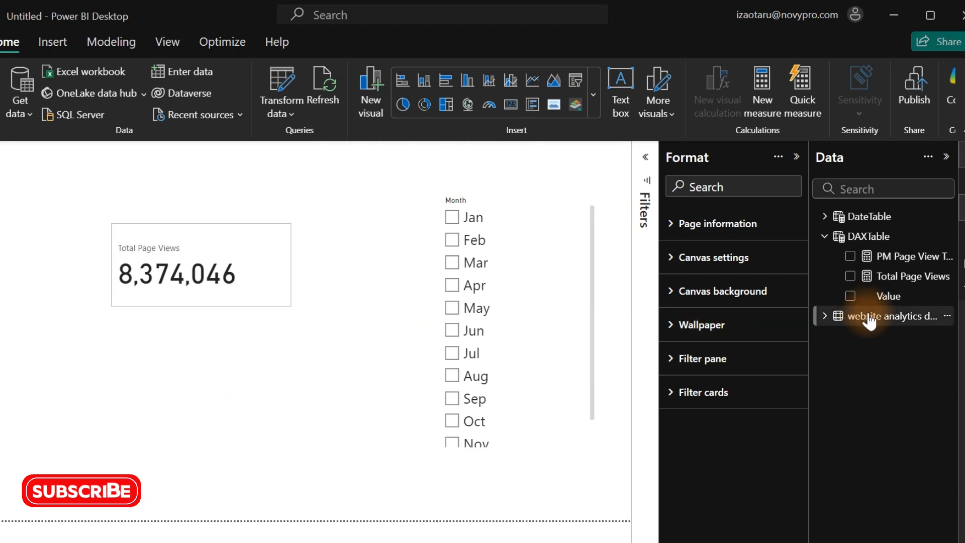
# Step: Add a card showing the PM Page View Target measure and place it below the Total Page Views card
pyautogui.click(850, 256)
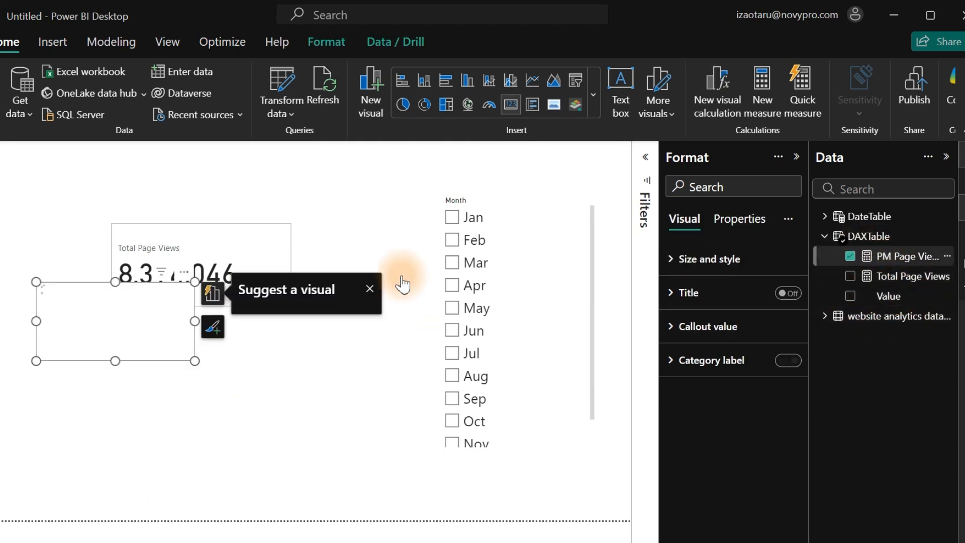
pyautogui.moveTo(146, 309); pyautogui.dragTo(192, 376)
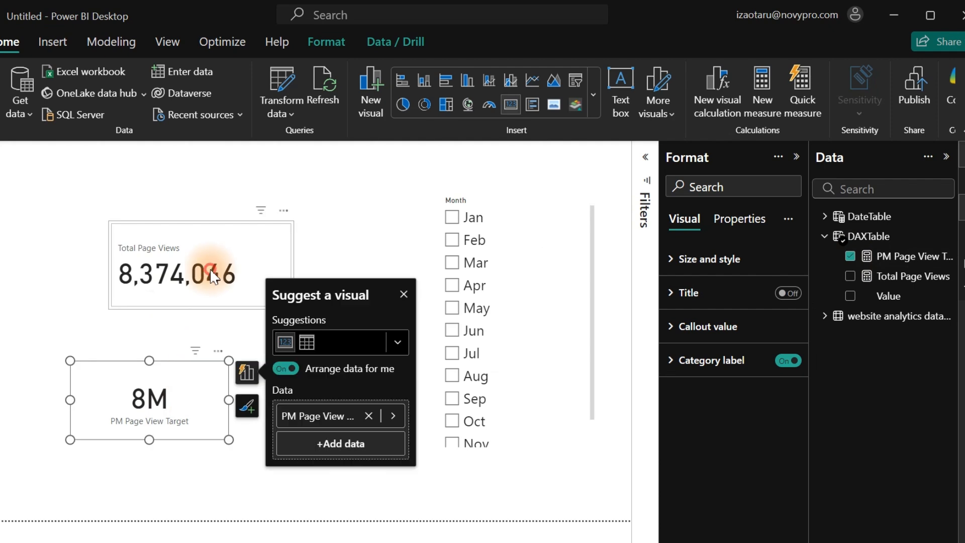
pyautogui.click(172, 289)
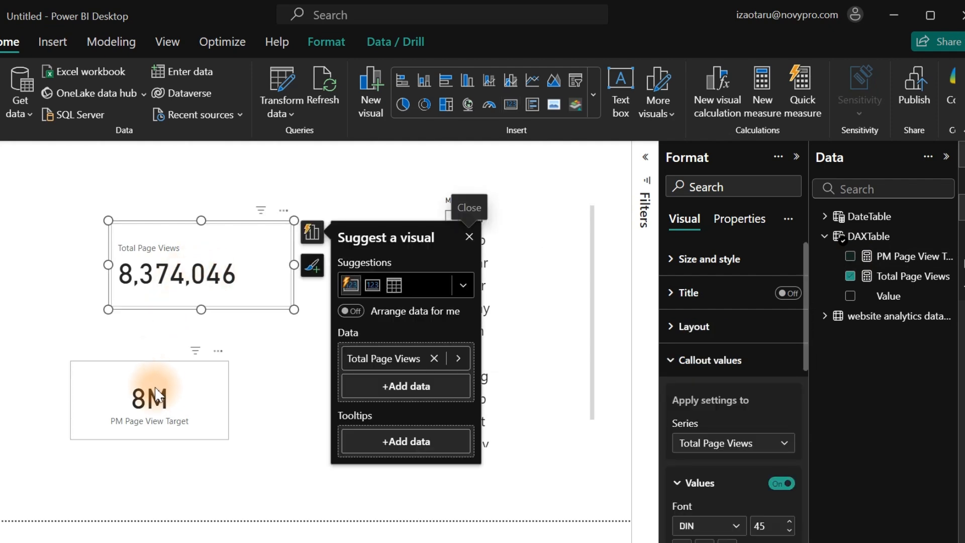
# Step: Set the display units of the PM Page View Target card's callout value to None
pyautogui.click(157, 396)
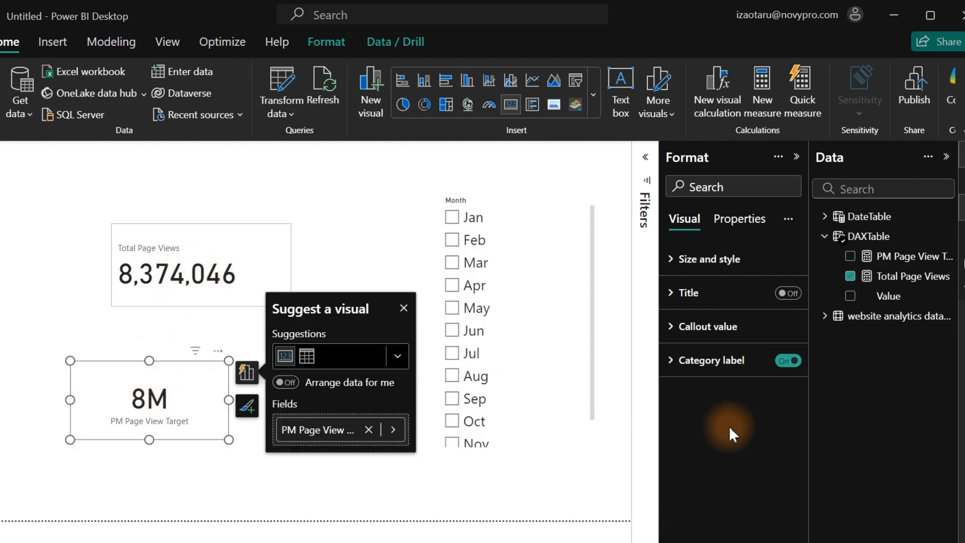
pyautogui.click(704, 333)
pyautogui.click(777, 496)
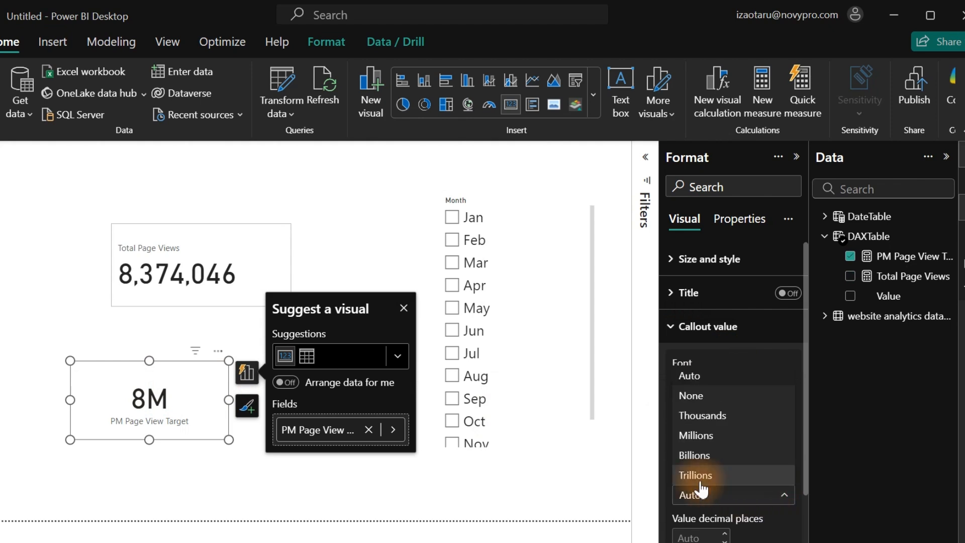
pyautogui.click(695, 395)
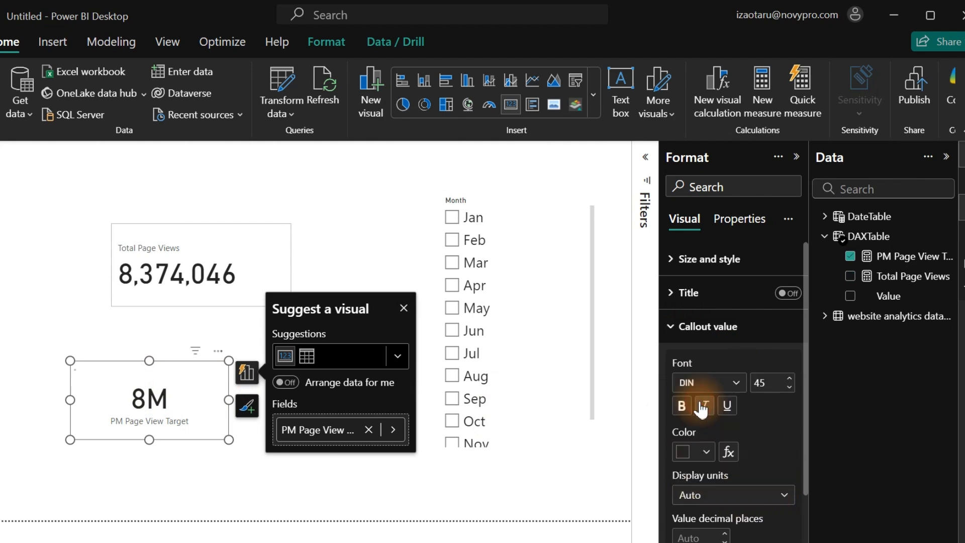
pyautogui.click(380, 190)
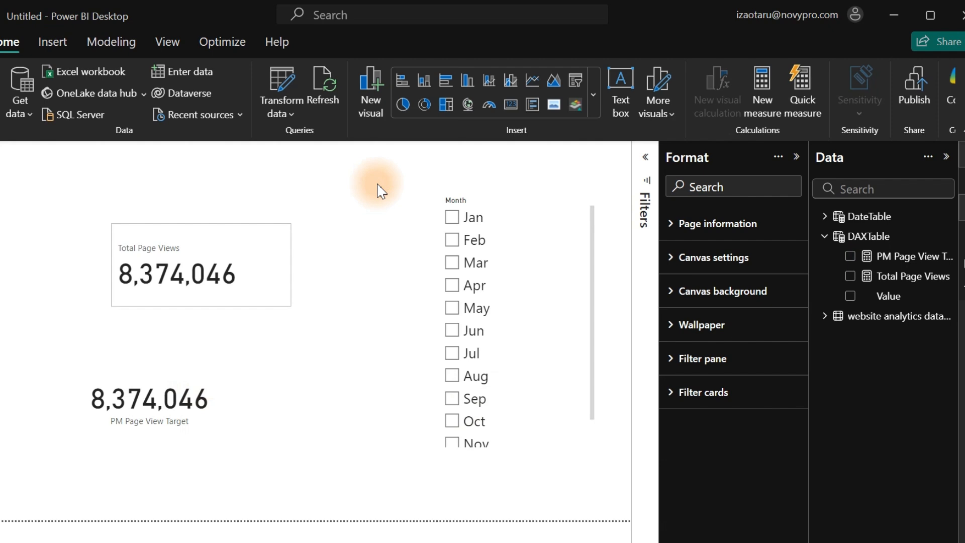
# Step: Try Feb in the Month slicer and switch the selection to Mar
pyautogui.click(452, 242)
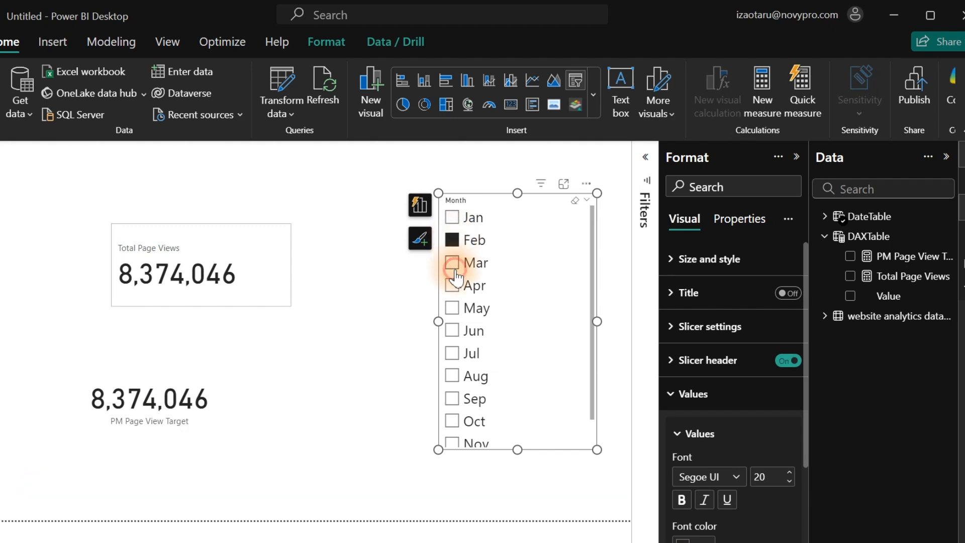
pyautogui.click(453, 263)
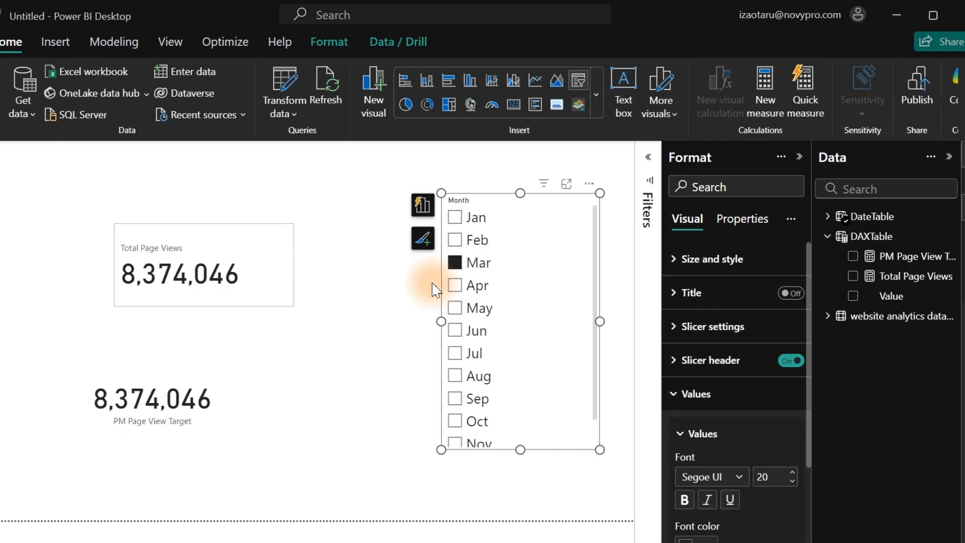
# Step: In the model view, create a one-to-many relationship from DateTable's Date column to the website analytics dataset's Date column
pyautogui.click(18, 225)
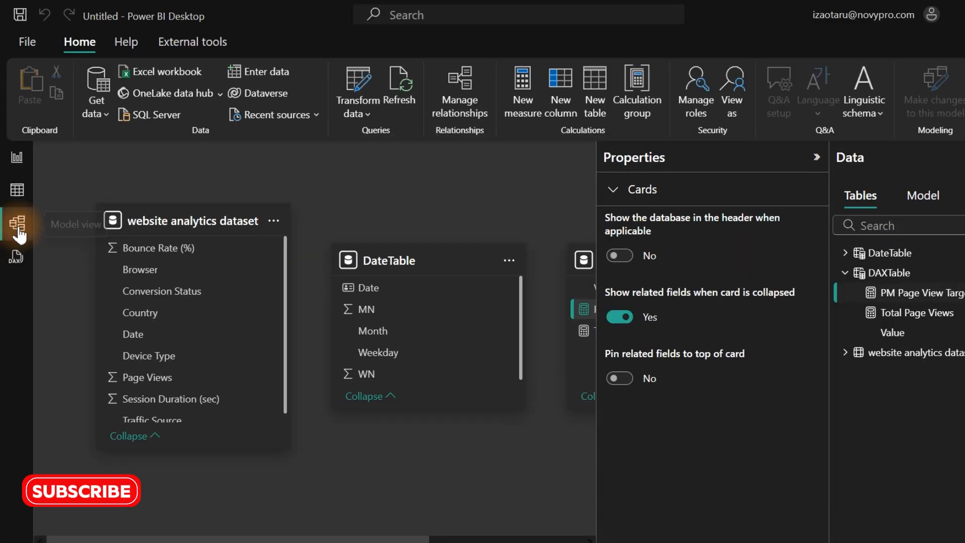
pyautogui.moveTo(442, 262); pyautogui.dragTo(417, 260)
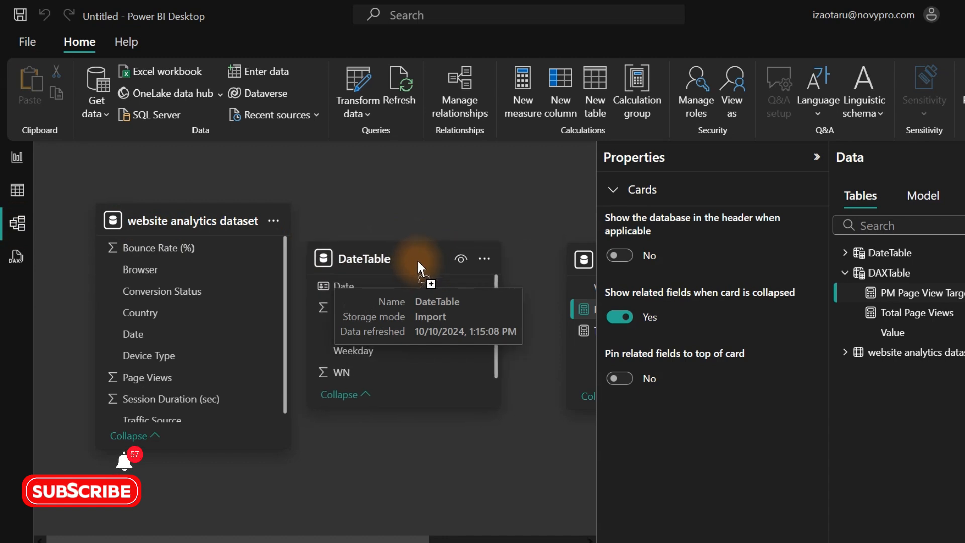
pyautogui.click(818, 158)
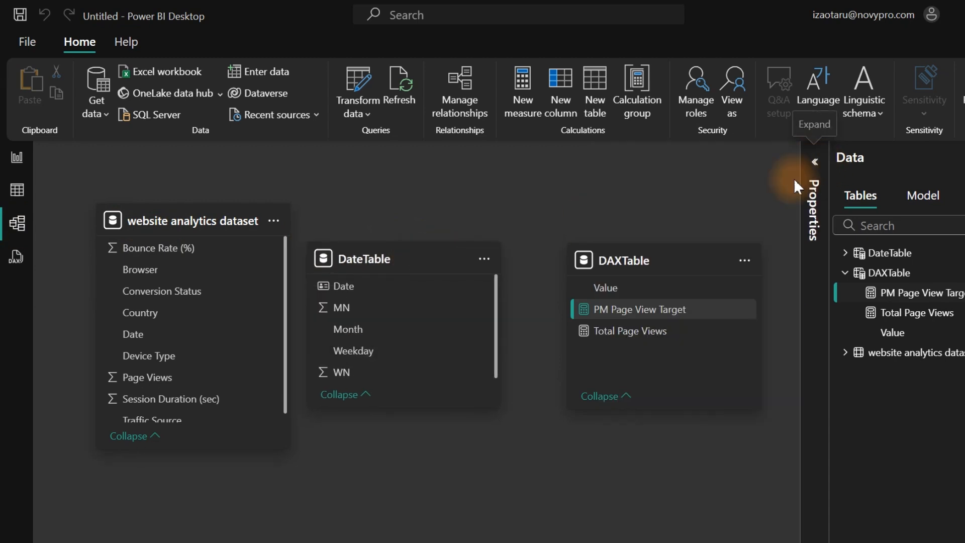
pyautogui.click(385, 286)
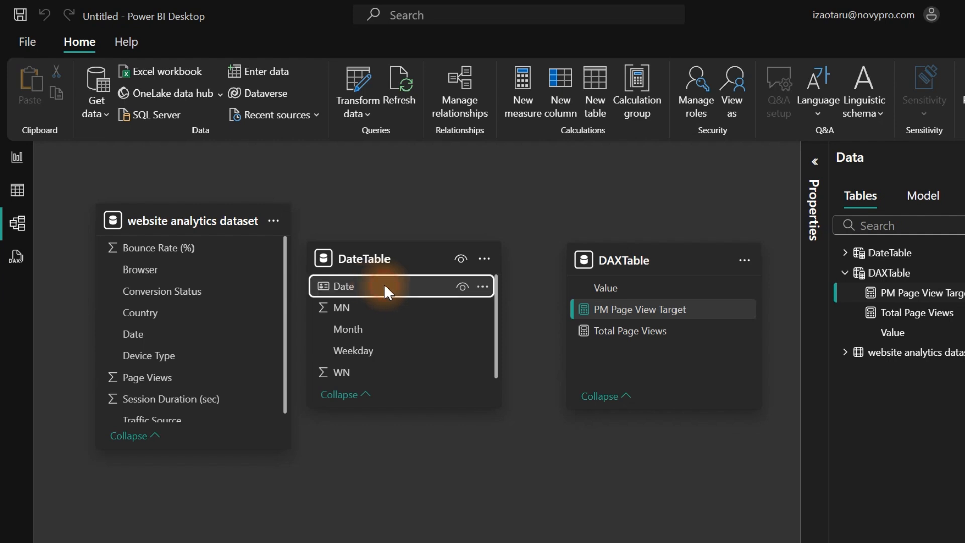
pyautogui.moveTo(384, 285); pyautogui.dragTo(186, 331)
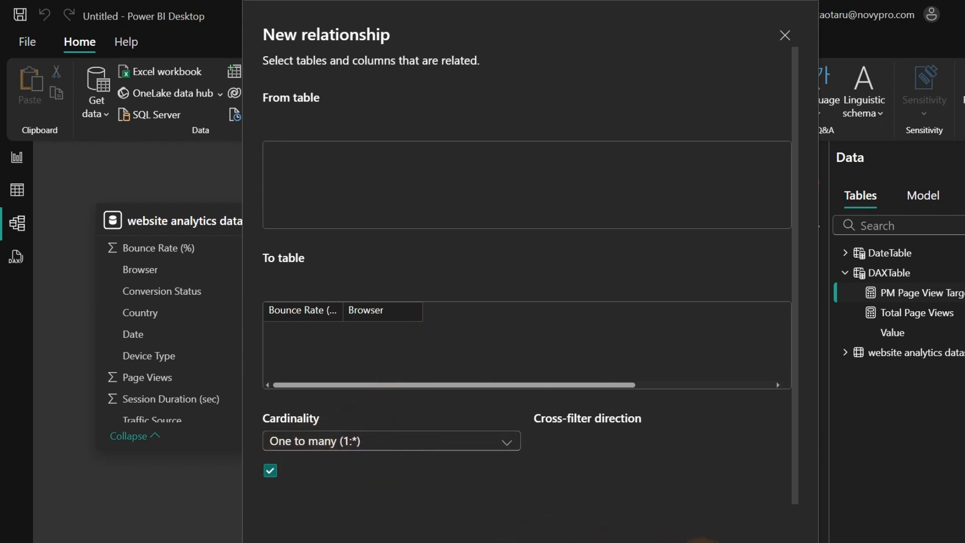
pyautogui.click(702, 542)
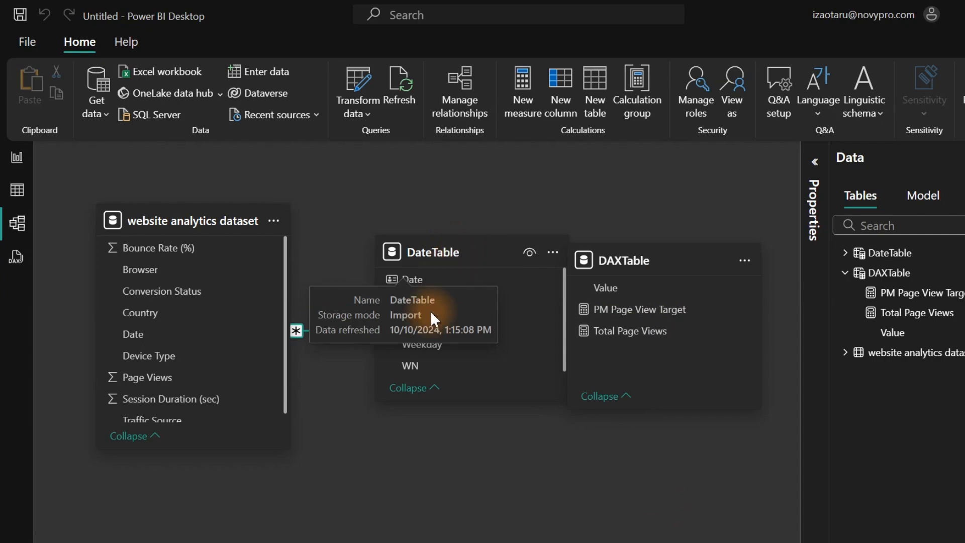
# Step: Return to the report page and compare the Total Page Views and PM Page View Target cards for March
pyautogui.click(17, 157)
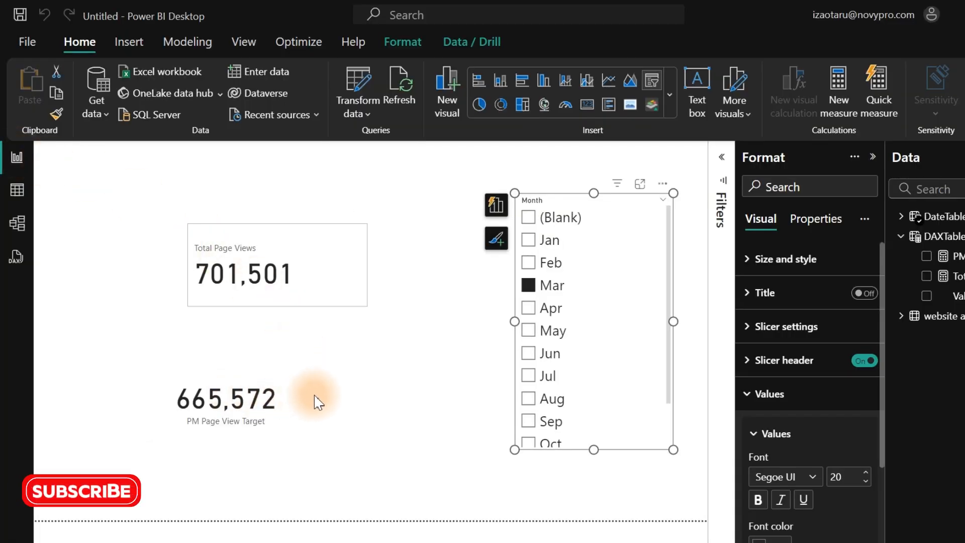
pyautogui.click(249, 418)
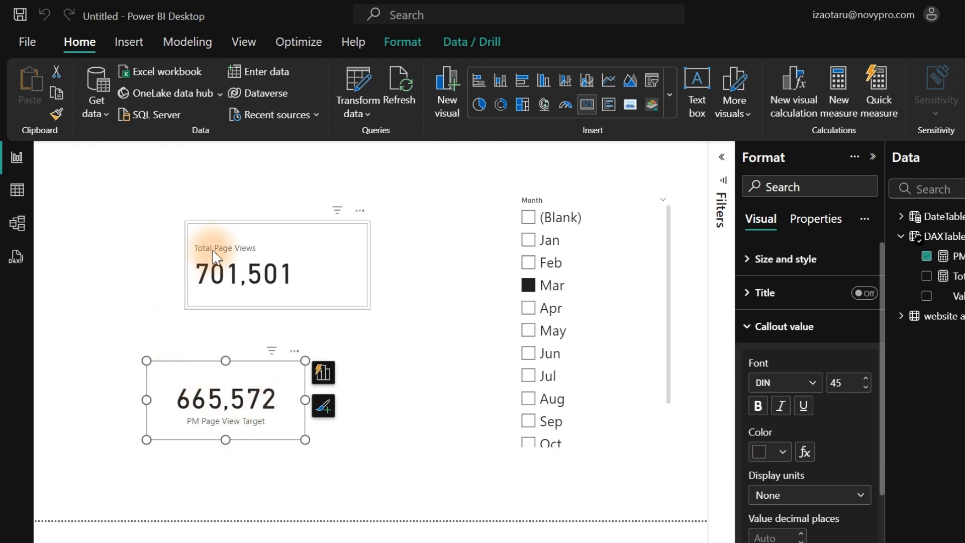
pyautogui.click(241, 253)
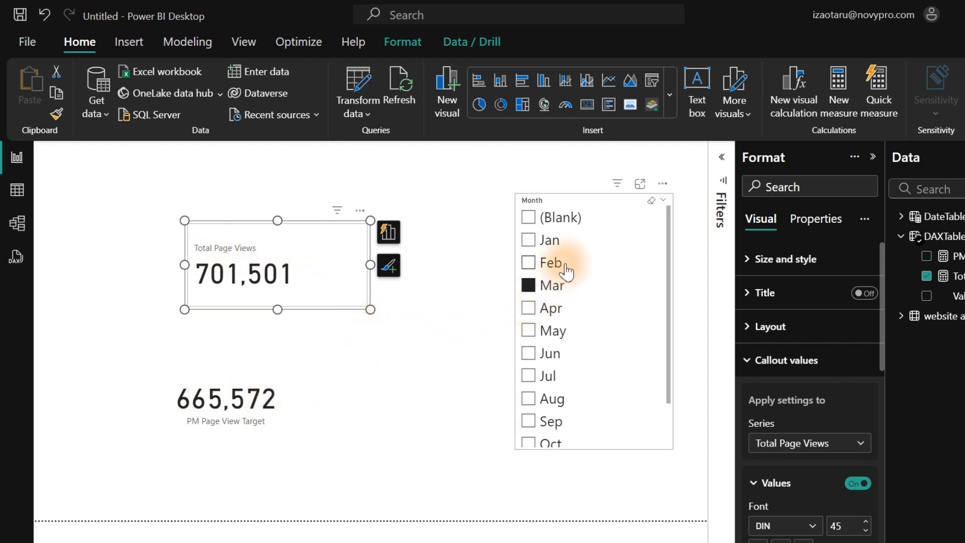
pyautogui.click(245, 402)
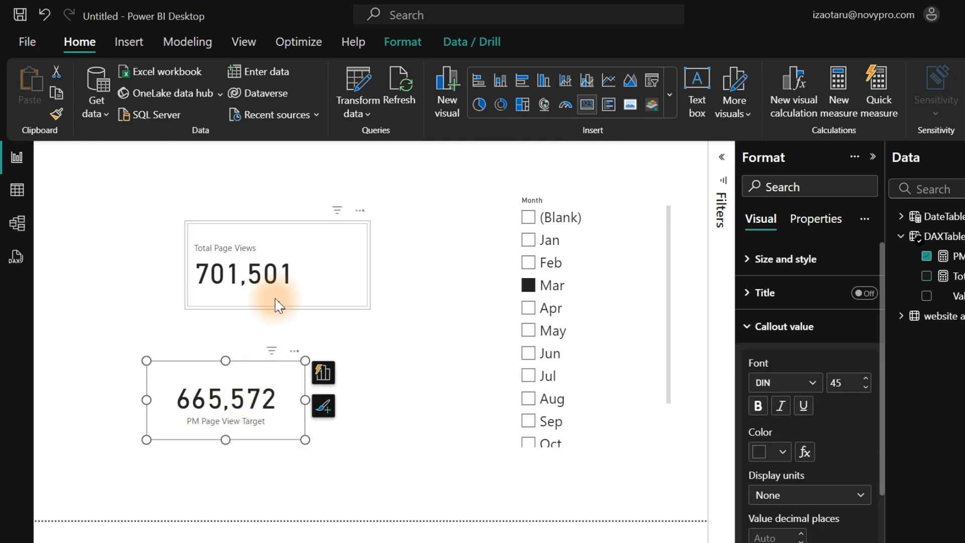
pyautogui.click(278, 305)
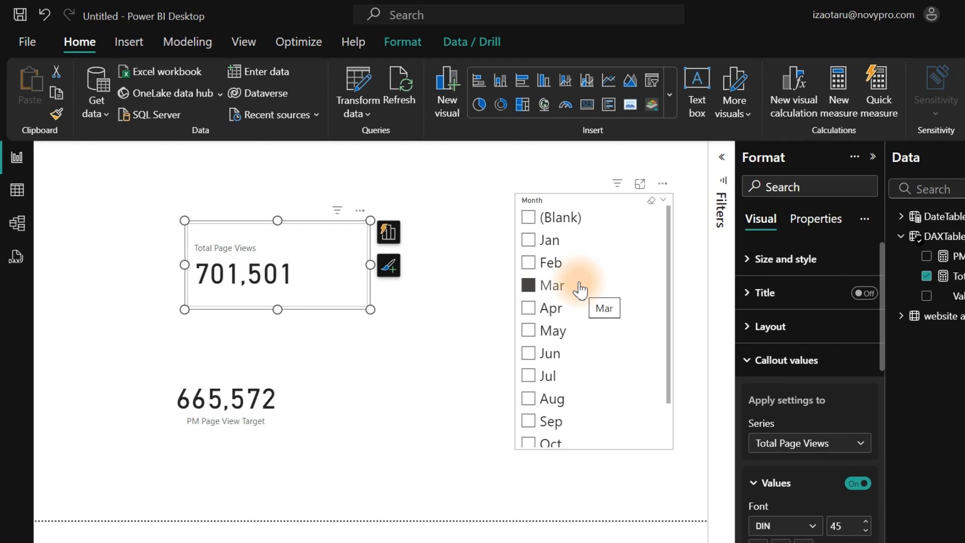
# Step: Duplicate the PM Page View Target card beside the original and remove the measure from the copy
pyautogui.moveTo(214, 418); pyautogui.dragTo(293, 385)
pyautogui.hotkey('ctrl', 'c')
pyautogui.hotkey('ctrl', 'v')
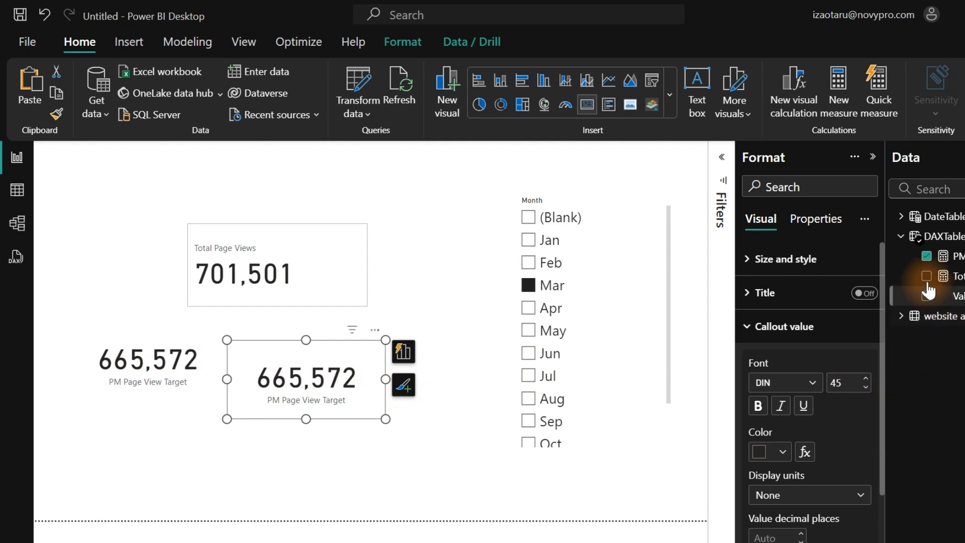
pyautogui.click(927, 256)
# Step: Create a new measure in DAXTable, name it Target Diff, and begin its expression with a measure reference
pyautogui.rightClick(929, 256)
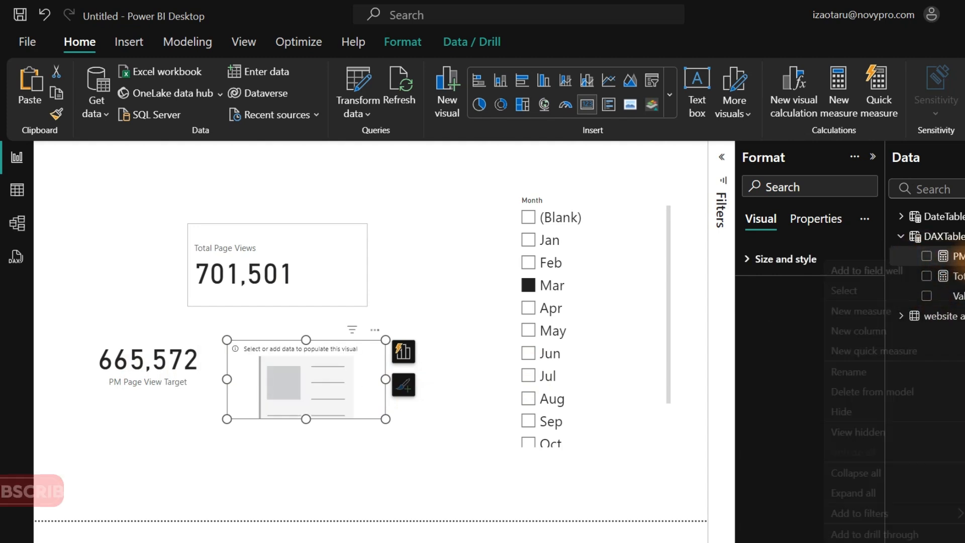
pyautogui.click(867, 310)
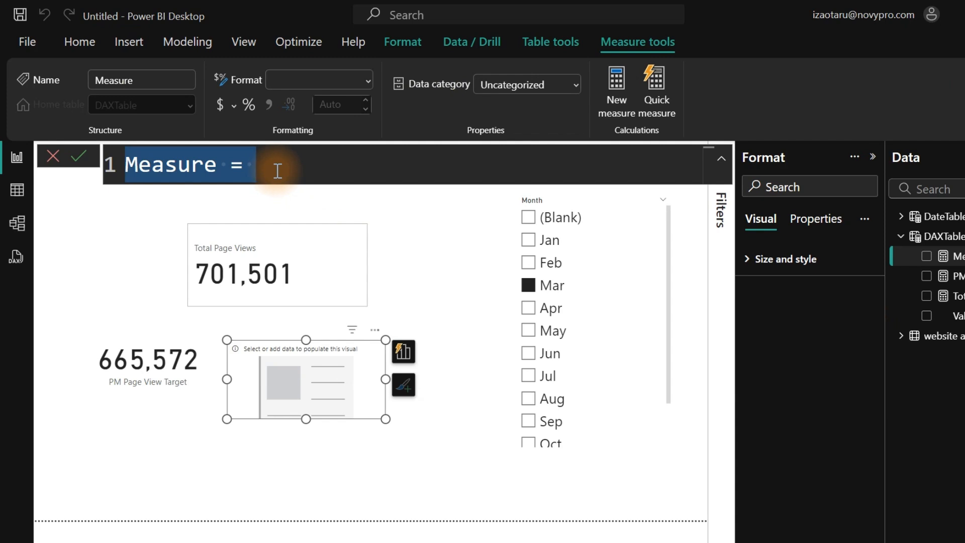
pyautogui.write('Ta')
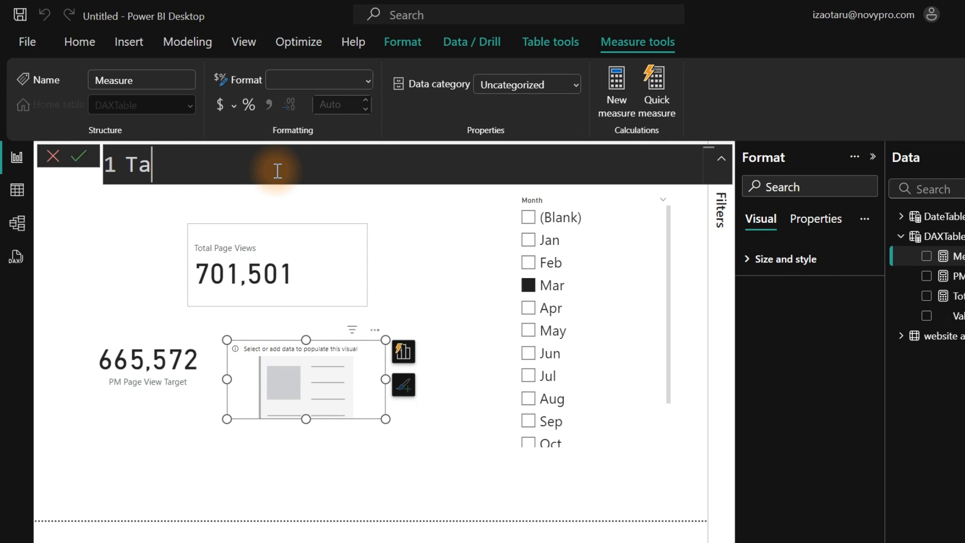
pyautogui.write('rget D')
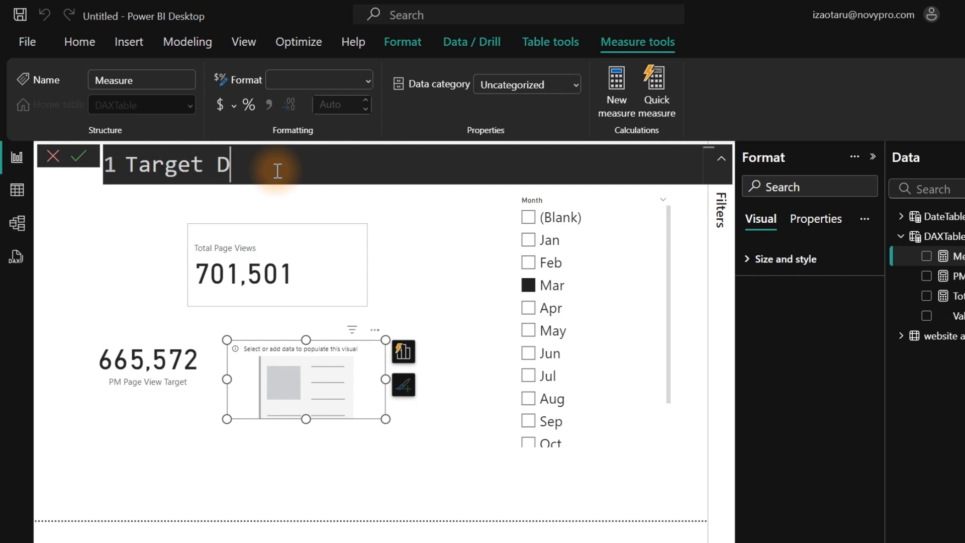
pyautogui.write('iff = [')
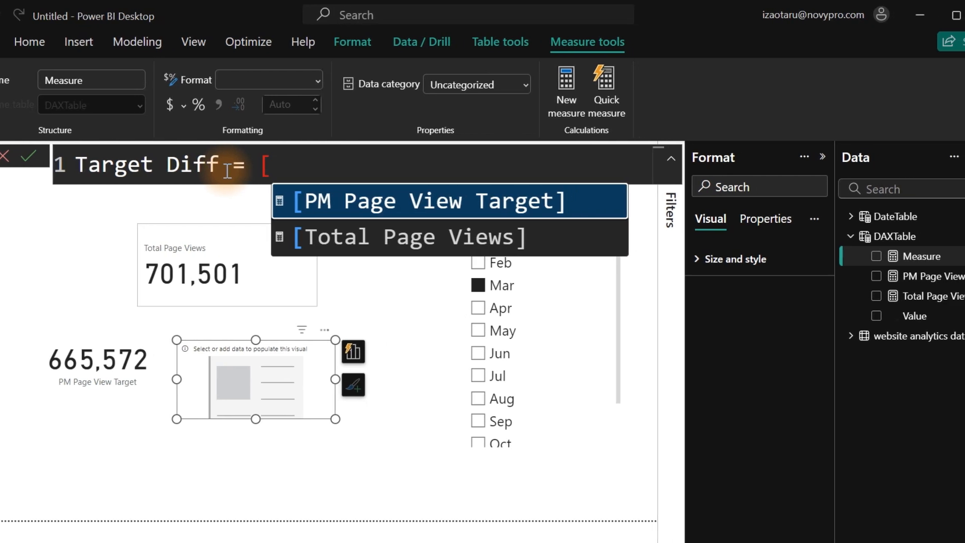
# Step: Define Target Diff as [Total Page Views] - [PM Page View Target], commit it, and show it in the empty card
pyautogui.press('Down')
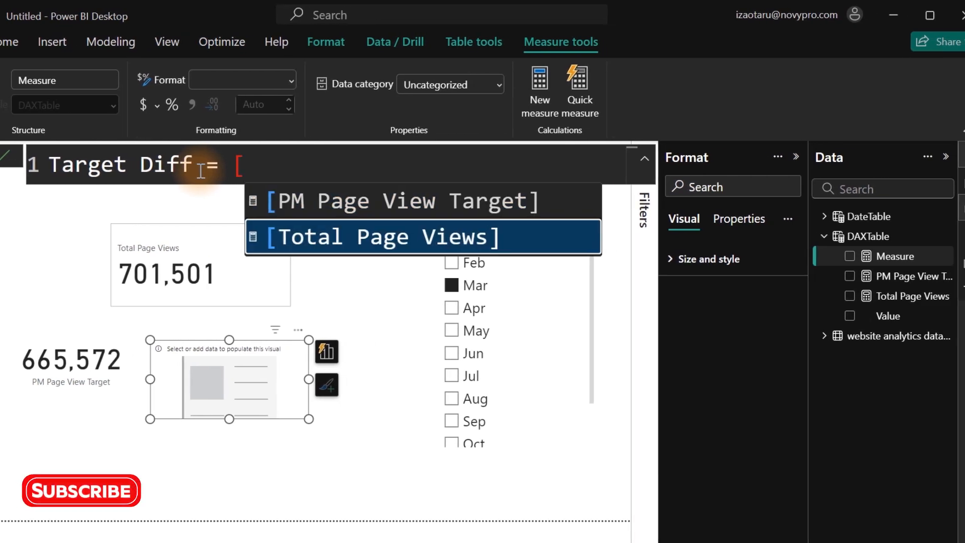
pyautogui.press('Tab')
pyautogui.write('- [')
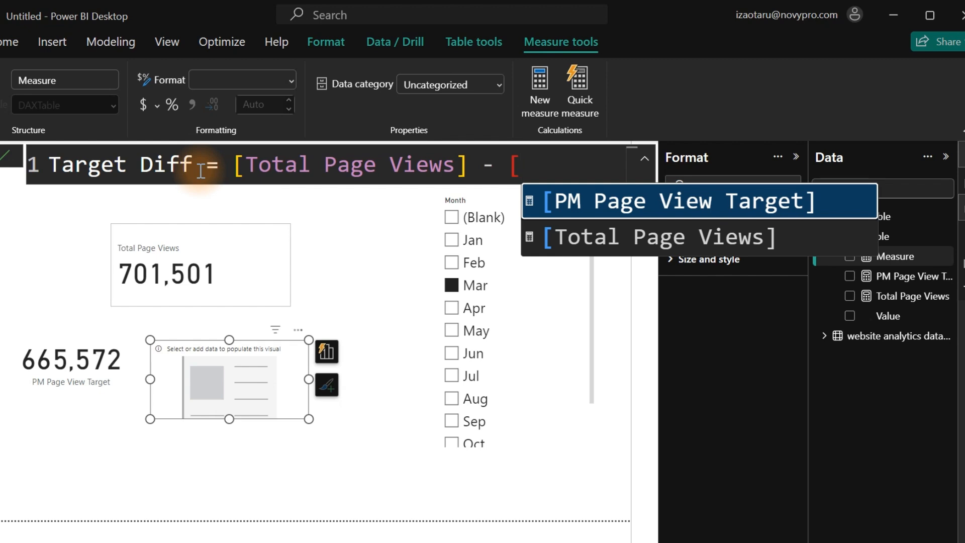
pyautogui.press('Tab')
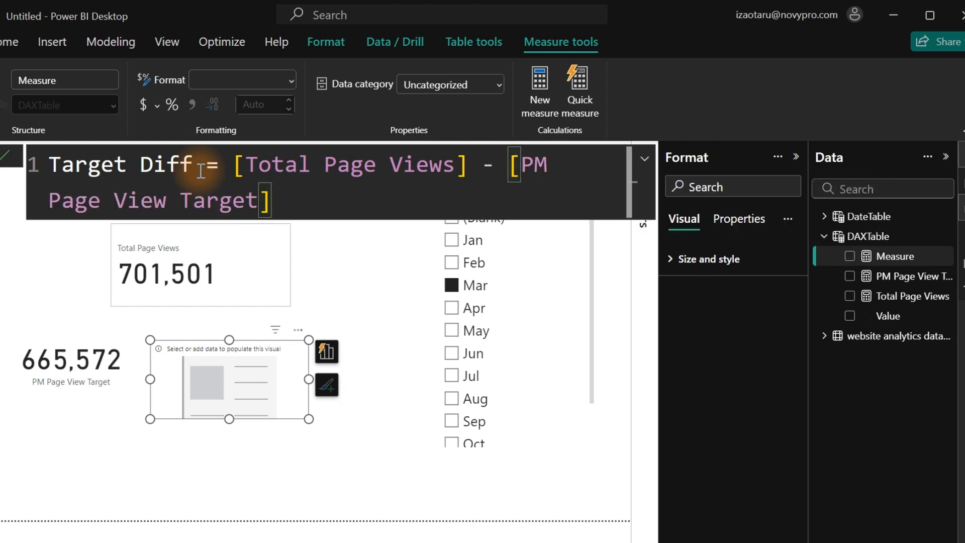
pyautogui.press('Return')
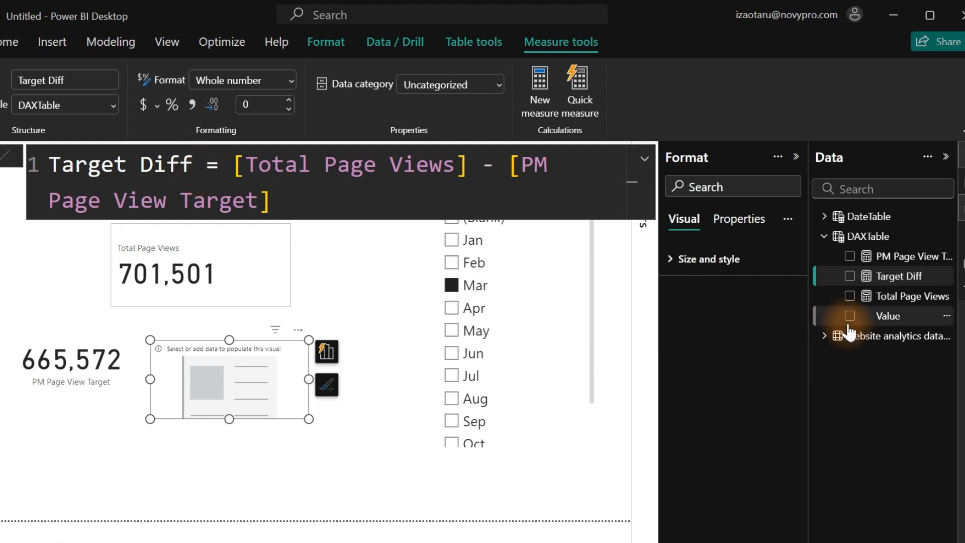
pyautogui.click(855, 276)
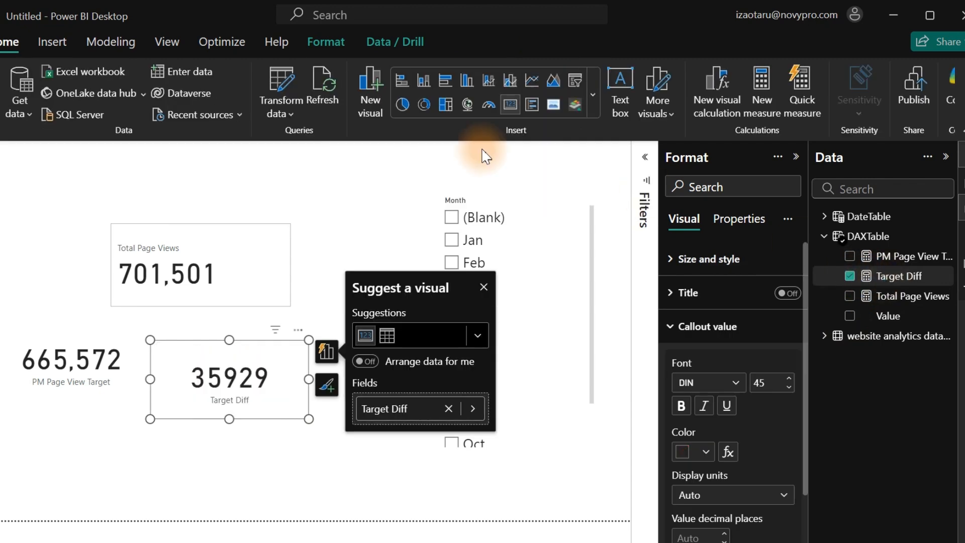
# Step: Format the Target Diff measure with a thousands separator and filter the report to Apr in the month slicer
pyautogui.click(900, 278)
pyautogui.click(192, 104)
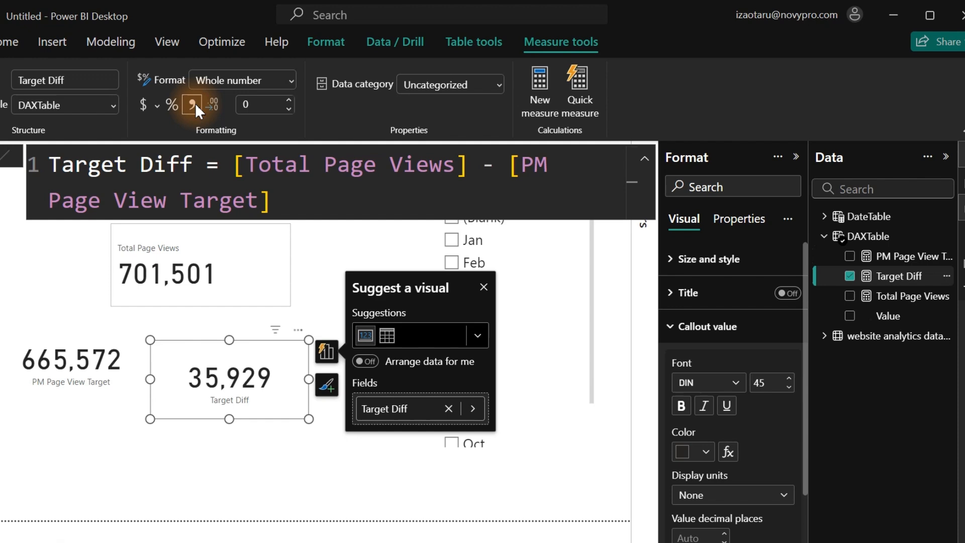
pyautogui.click(250, 463)
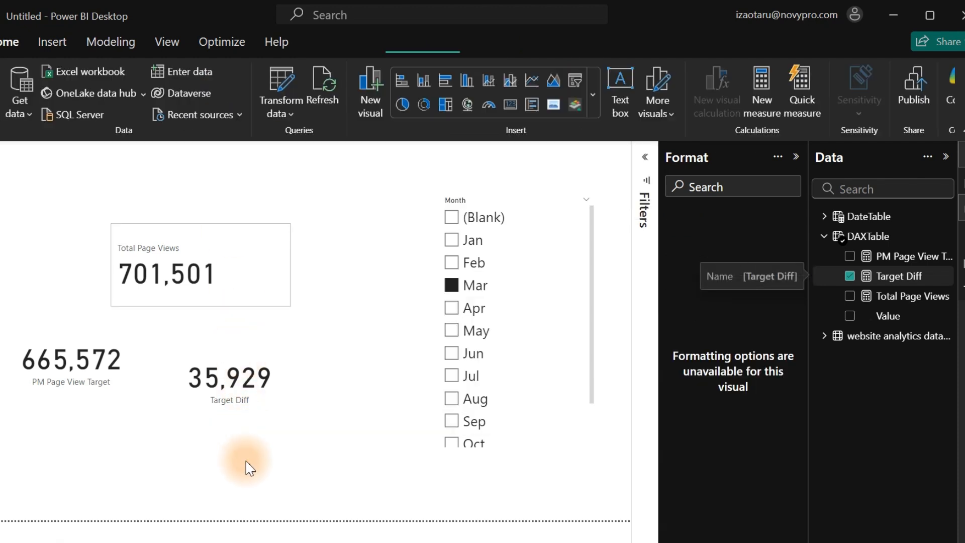
pyautogui.click(453, 308)
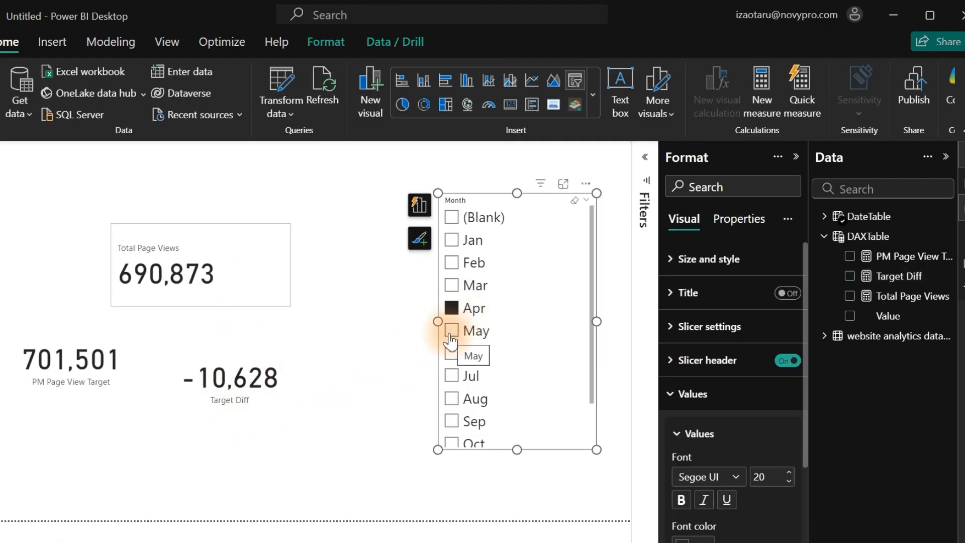
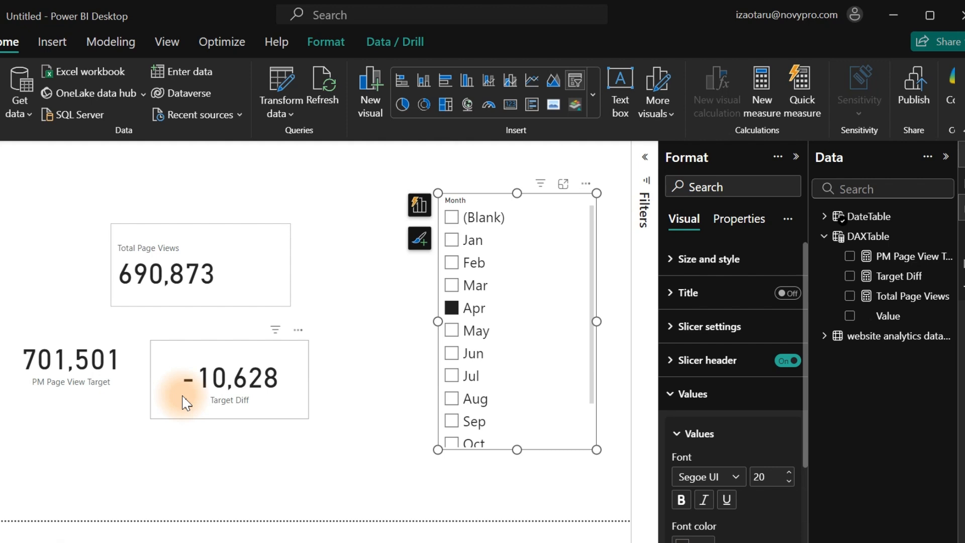
# Step: Duplicate the PM Page View Target card below the original and remove the measure from the copy
pyautogui.click(99, 376)
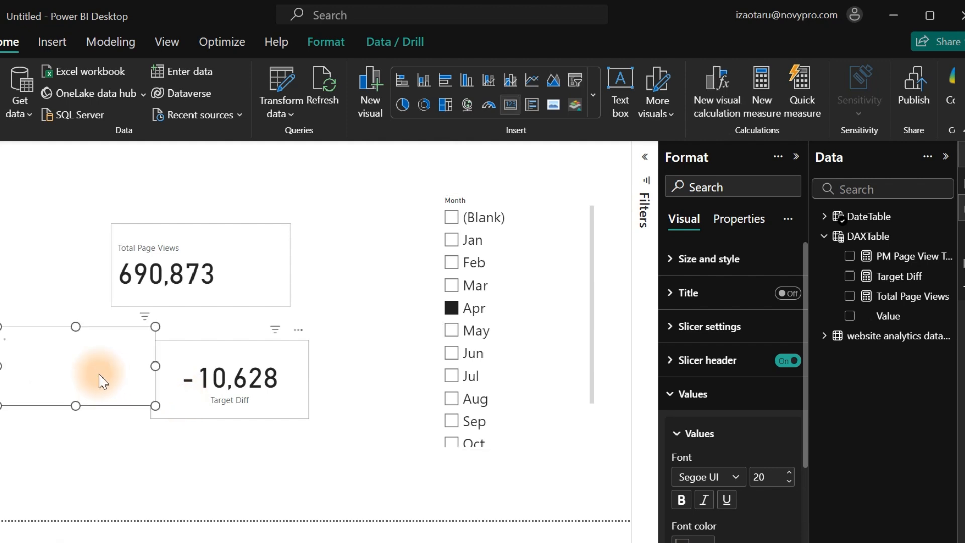
pyautogui.moveTo(79, 364); pyautogui.dragTo(125, 459)
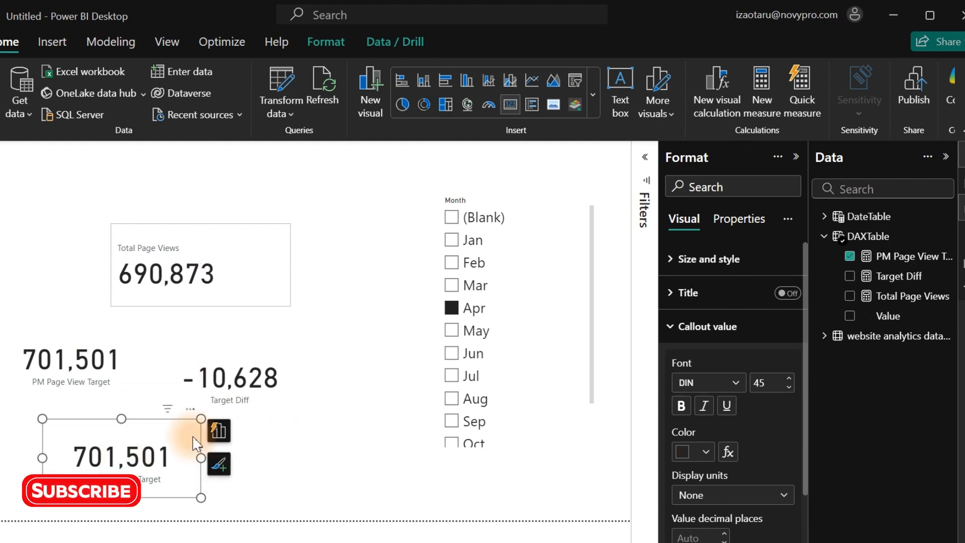
pyautogui.click(850, 256)
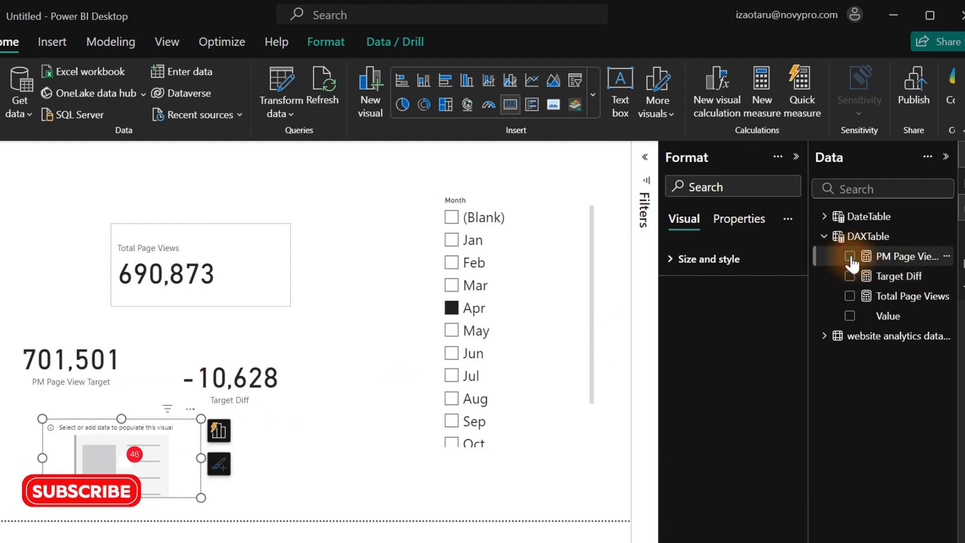
# Step: Create a new measure in DAXTable and name it PCT Target
pyautogui.rightClick(880, 261)
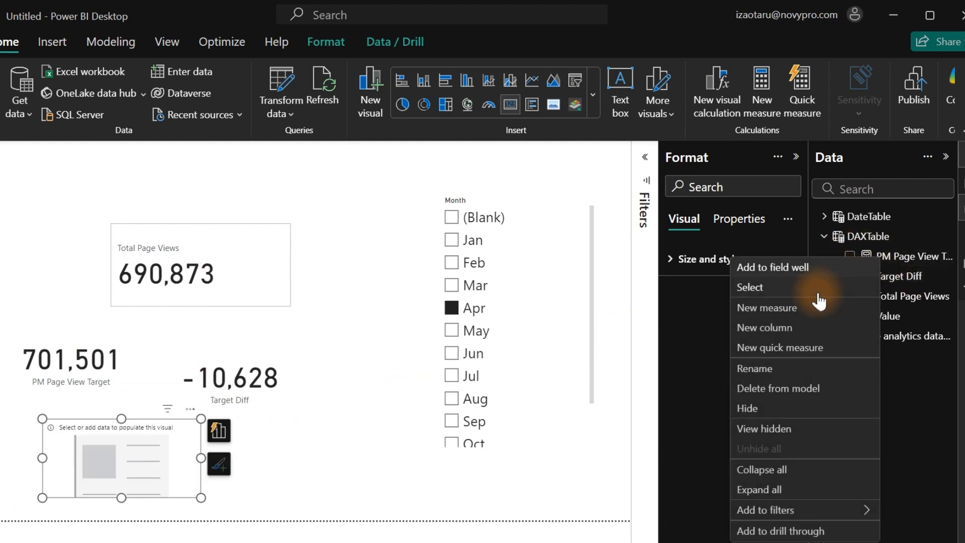
pyautogui.click(759, 308)
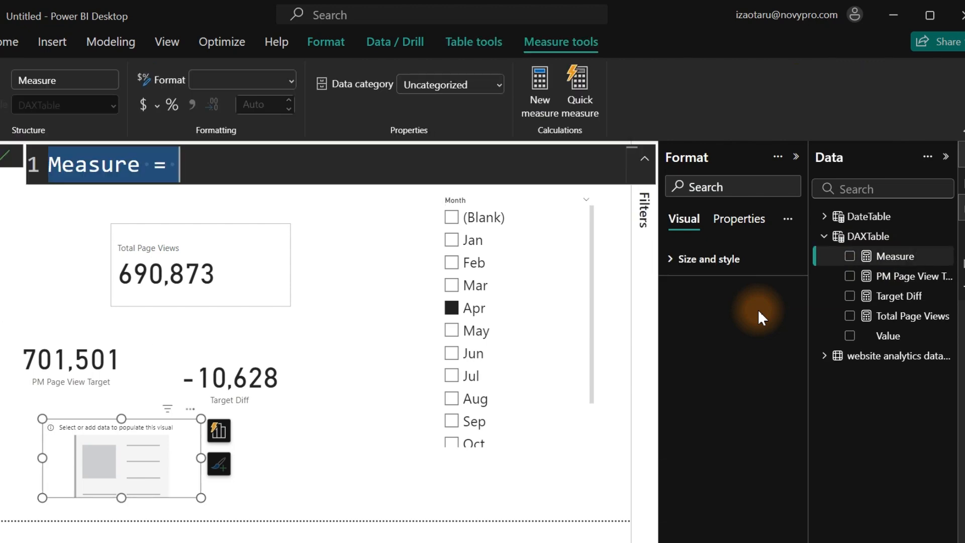
pyautogui.write('P')
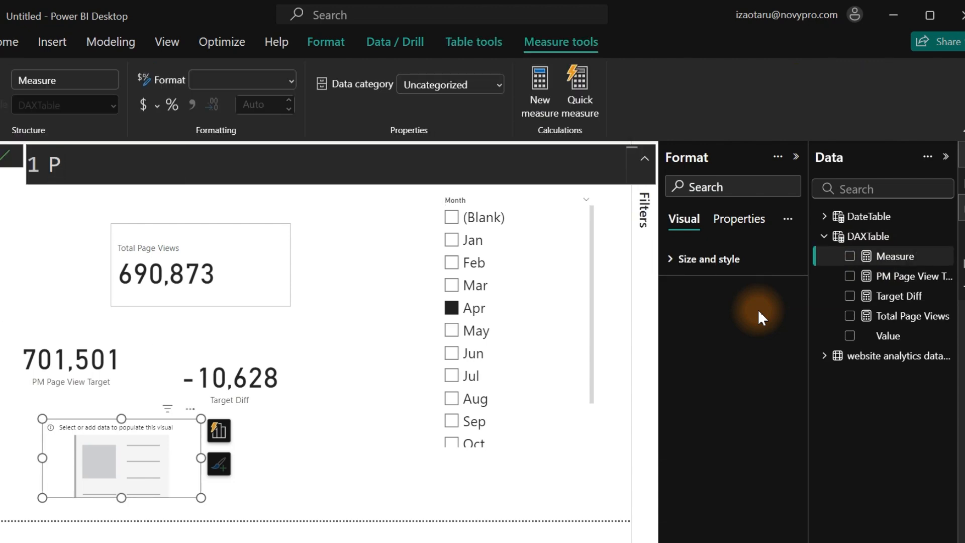
pyautogui.write('CT Target =')
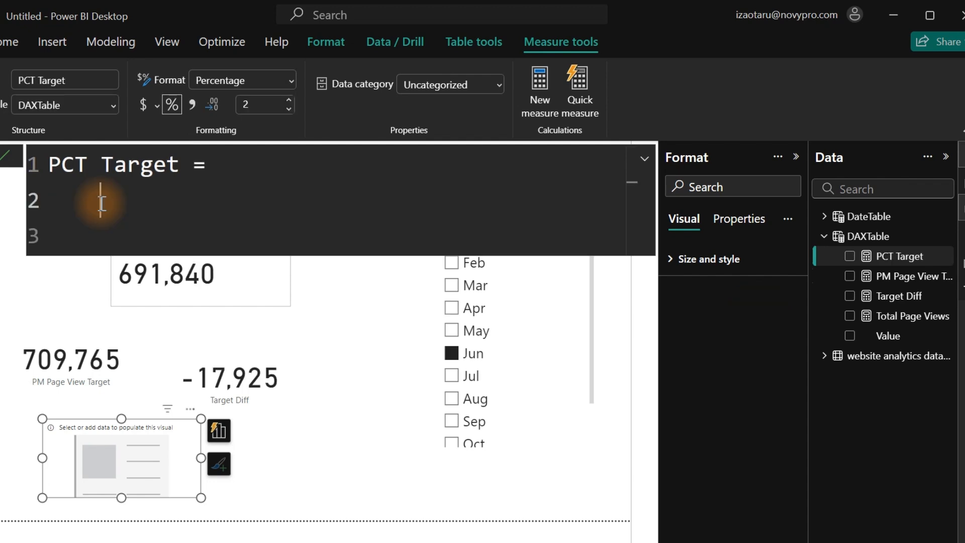
# Step: Begin the PCT Target expression with a DIVIDE function that uses [Target Diff] as the numerator
pyautogui.write('div')
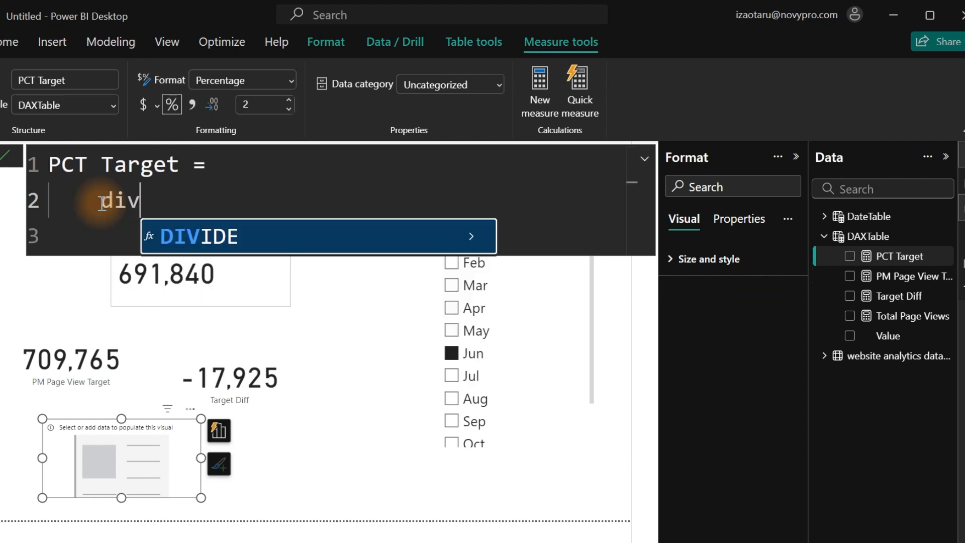
pyautogui.press('Tab')
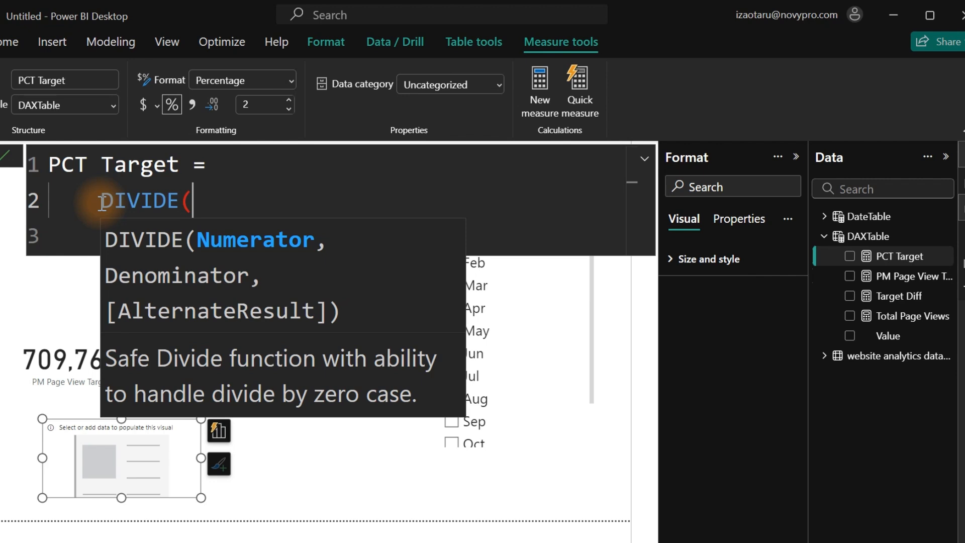
pyautogui.hotkey('shift', 'Return')
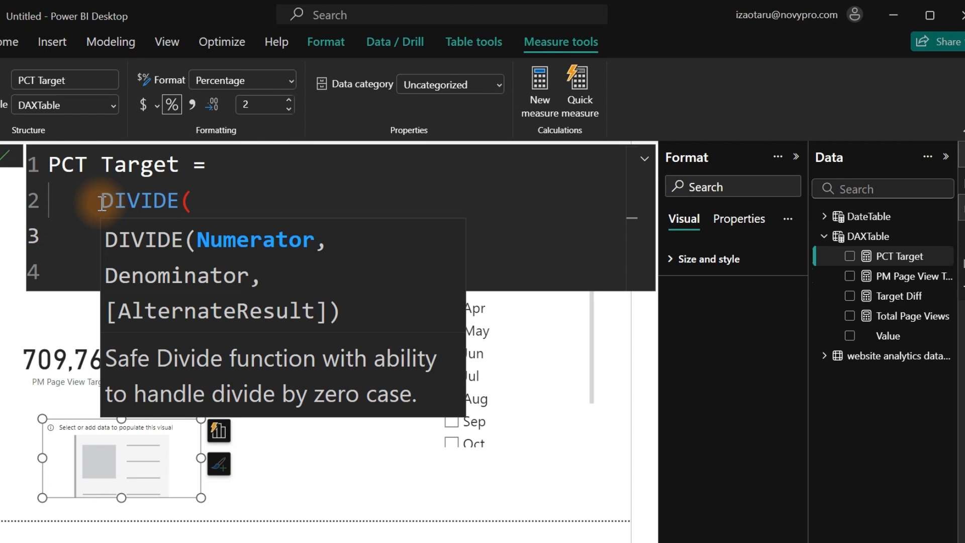
pyautogui.write('[')
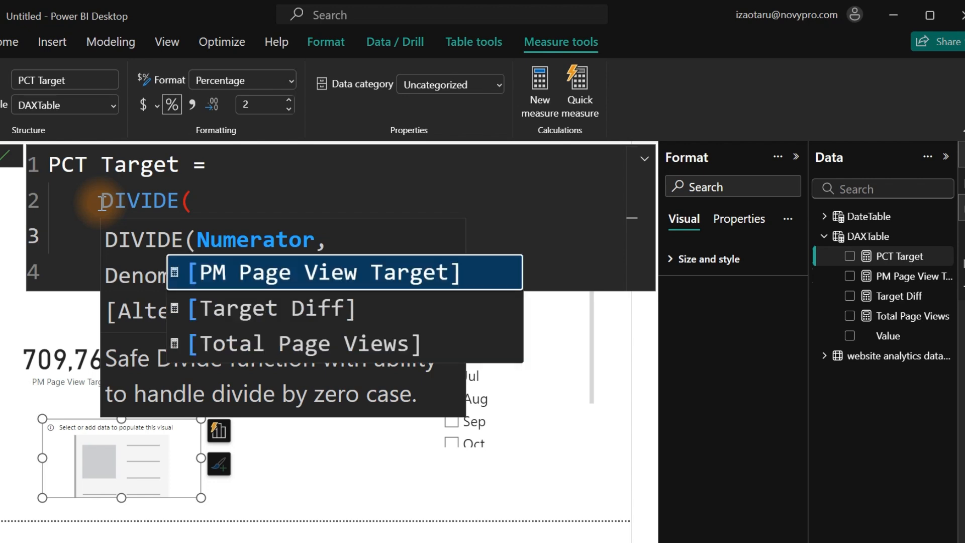
pyautogui.press('Down')
pyautogui.press('Tab')
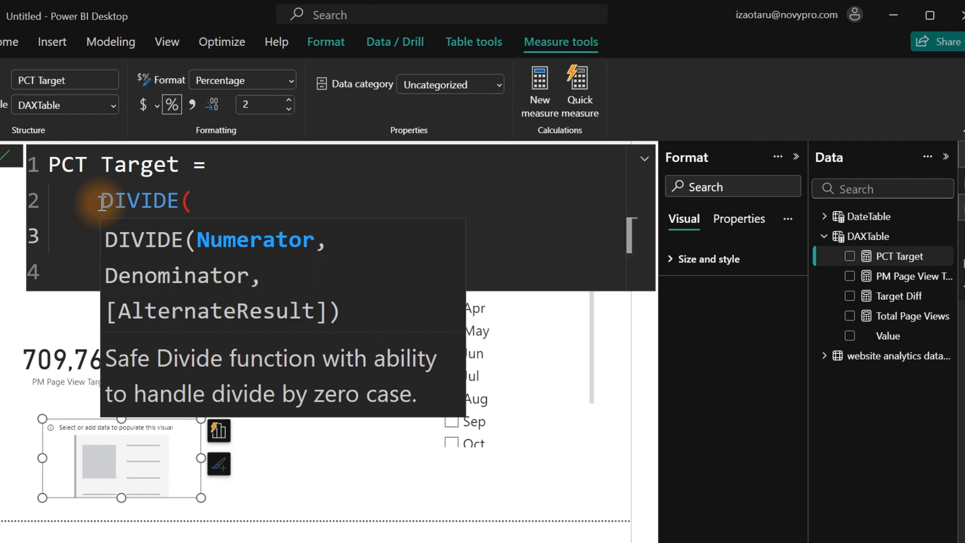
pyautogui.write(',')
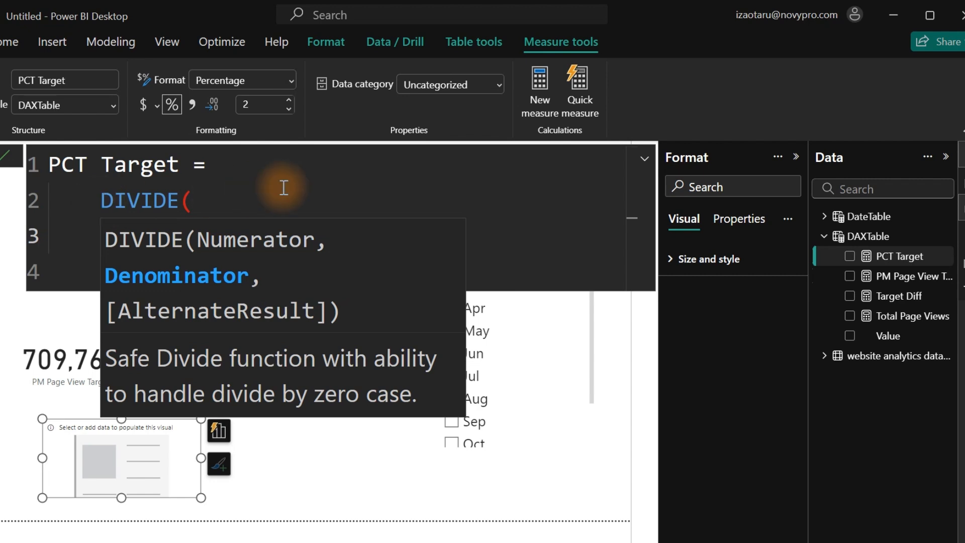
pyautogui.click(389, 190)
pyautogui.click(354, 236)
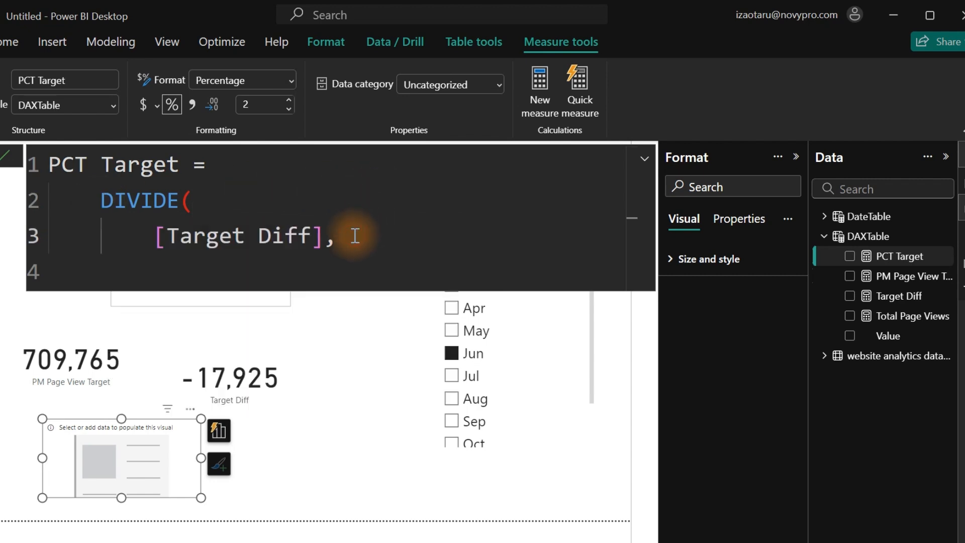
# Step: Complete DIVIDE with [PM Page View Target] as the denominator, commit PCT Target, and show it in the empty card
pyautogui.press('Return')
pyautogui.write('[')
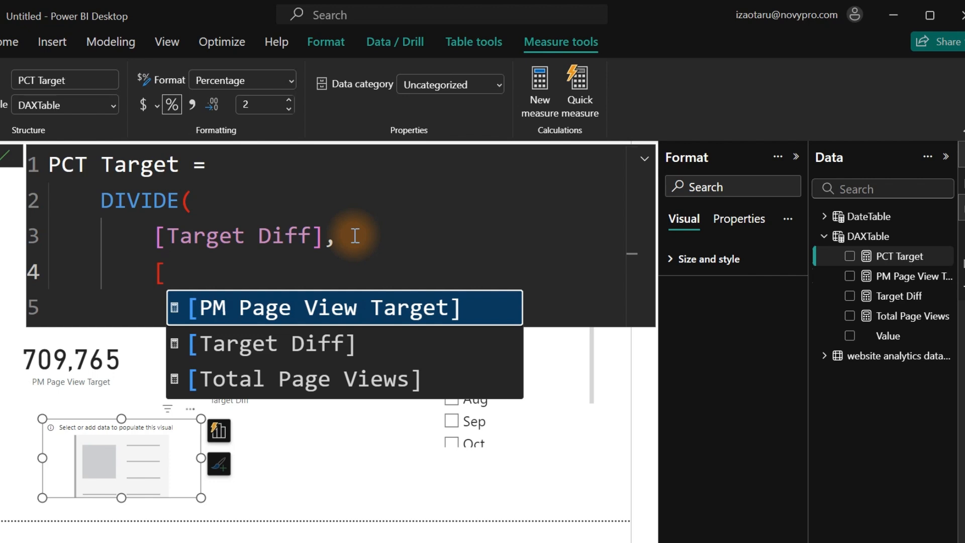
pyautogui.press('Tab')
pyautogui.press('Return')
pyautogui.write(')')
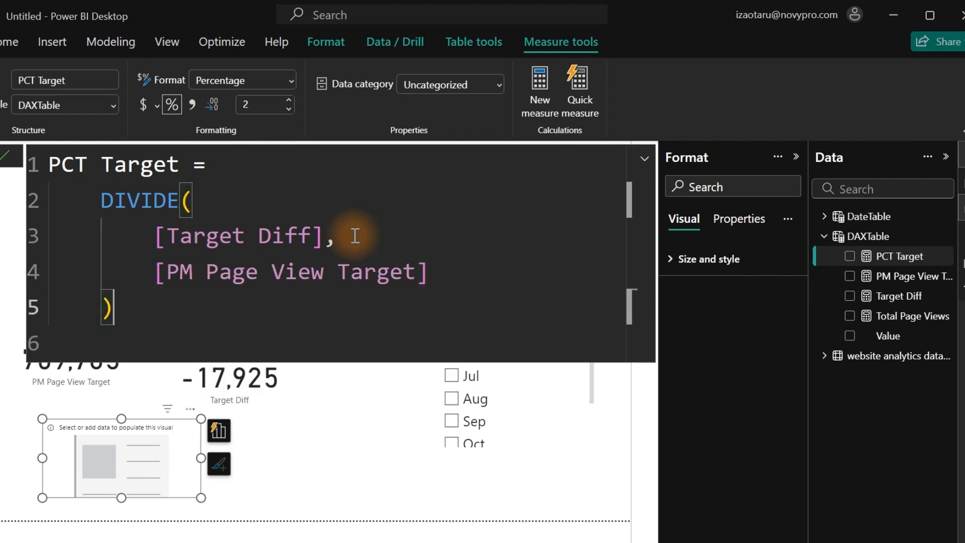
pyautogui.press('Return')
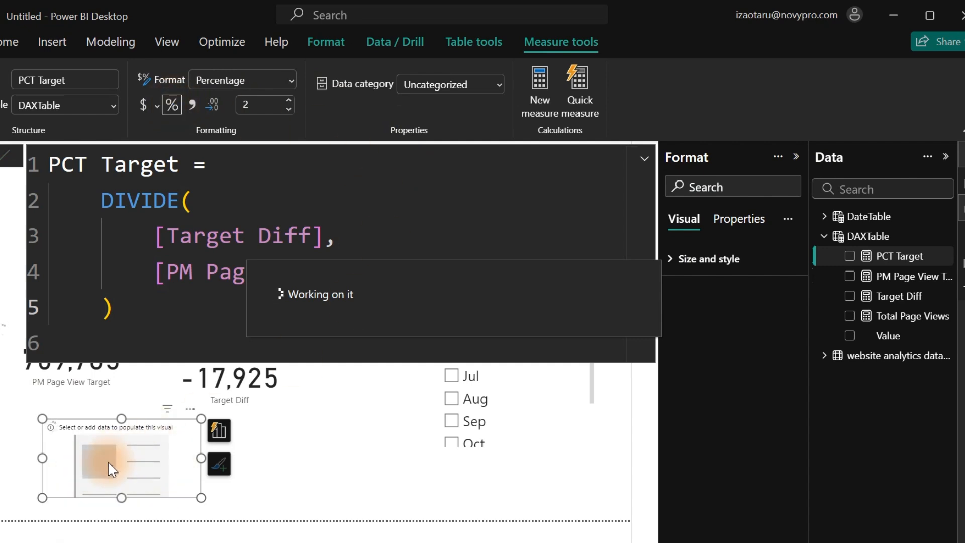
pyautogui.click(850, 257)
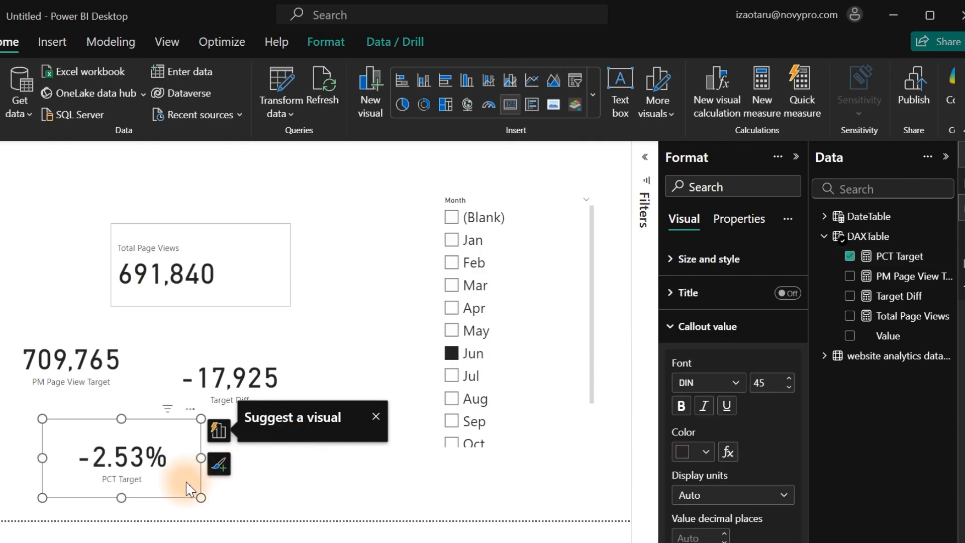
# Step: Check how the cards respond to the month slicer by selecting Jul, Feb, Mar, Apr and May in turn
pyautogui.click(282, 487)
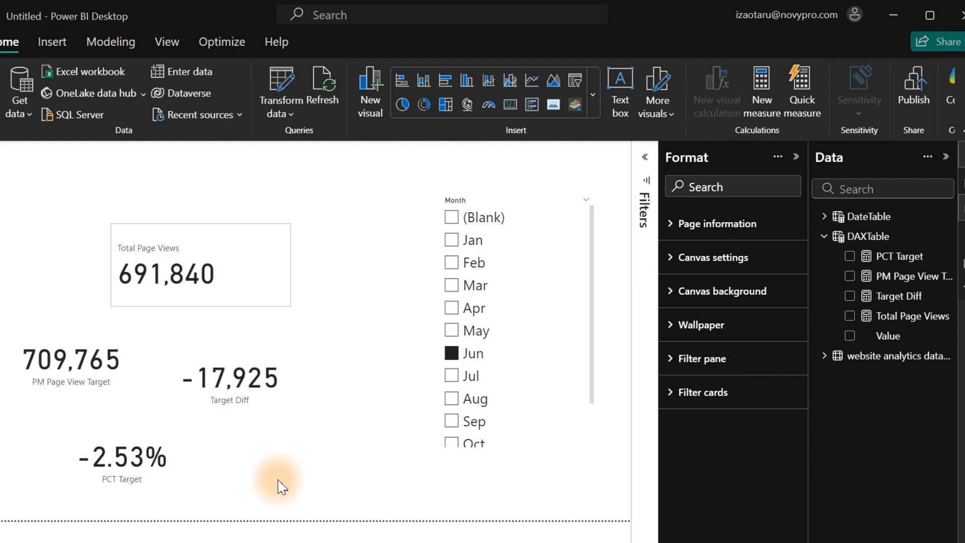
pyautogui.click(451, 376)
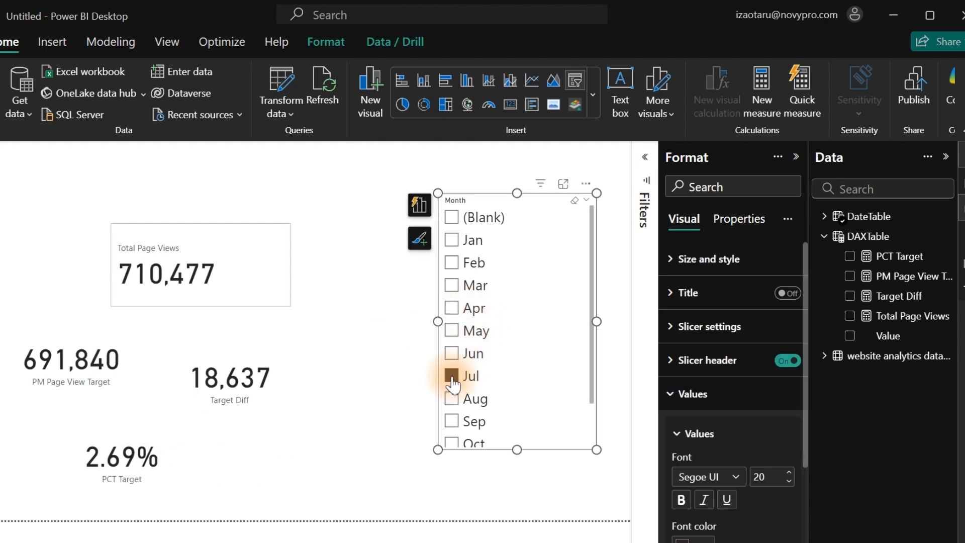
pyautogui.click(455, 264)
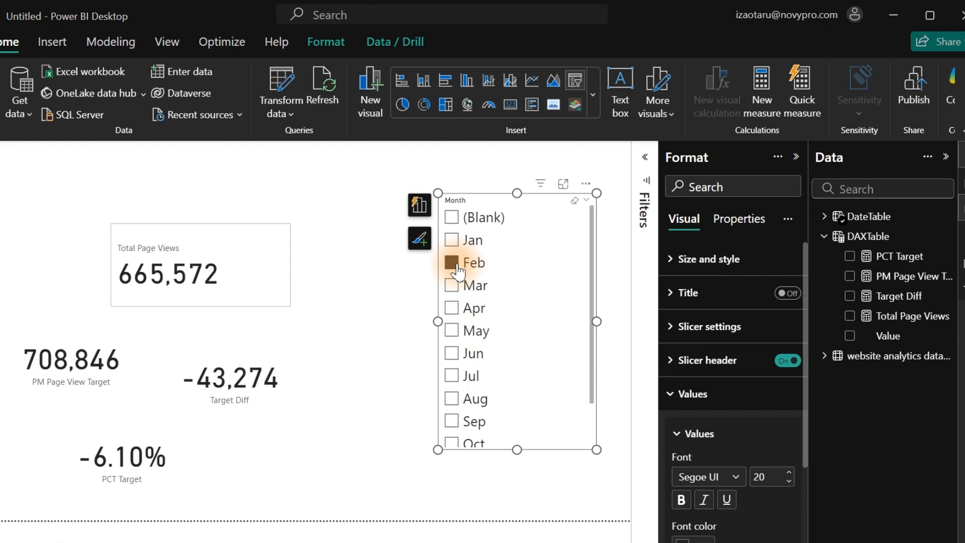
pyautogui.click(452, 284)
pyautogui.click(454, 309)
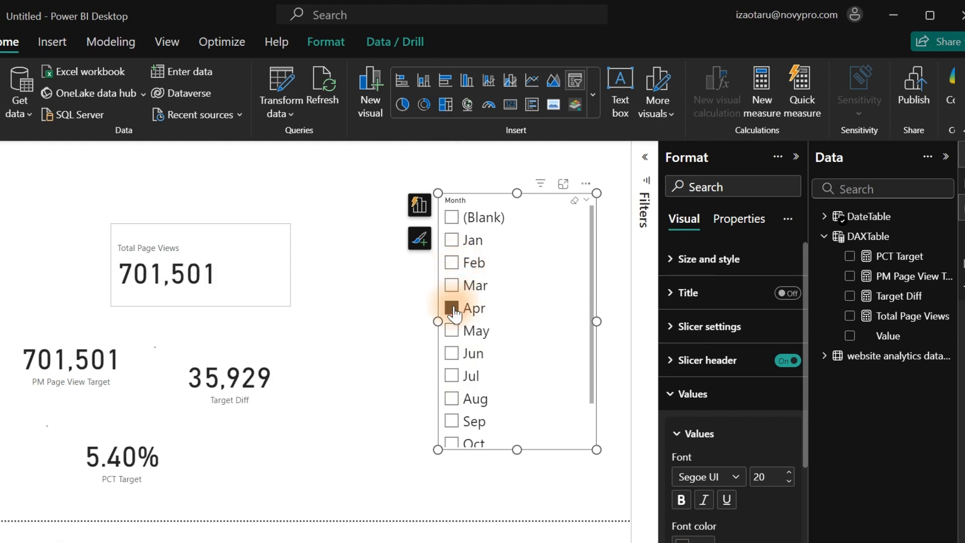
pyautogui.click(453, 331)
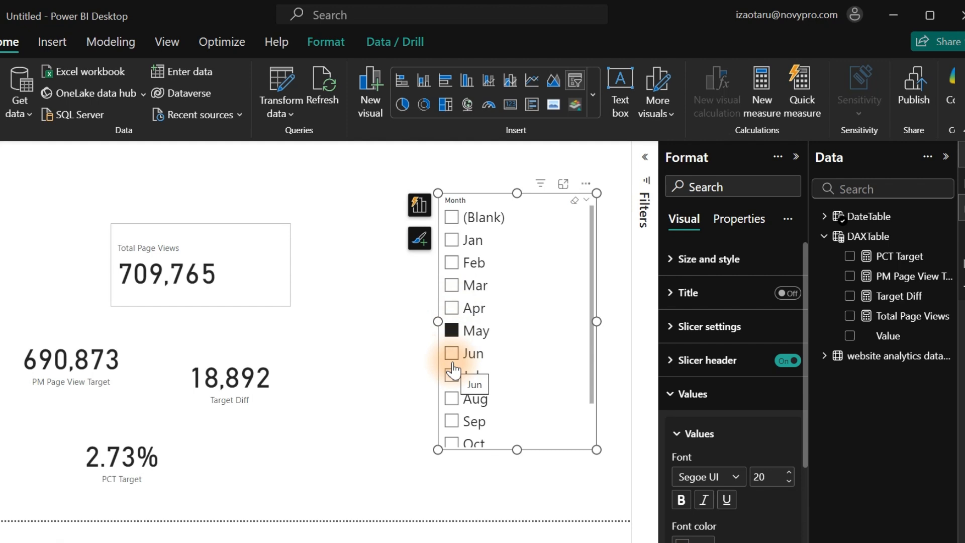
# Step: Open the PCT Target measure from its card for editing and clear the whole DIVIDE expression
pyautogui.click(136, 458)
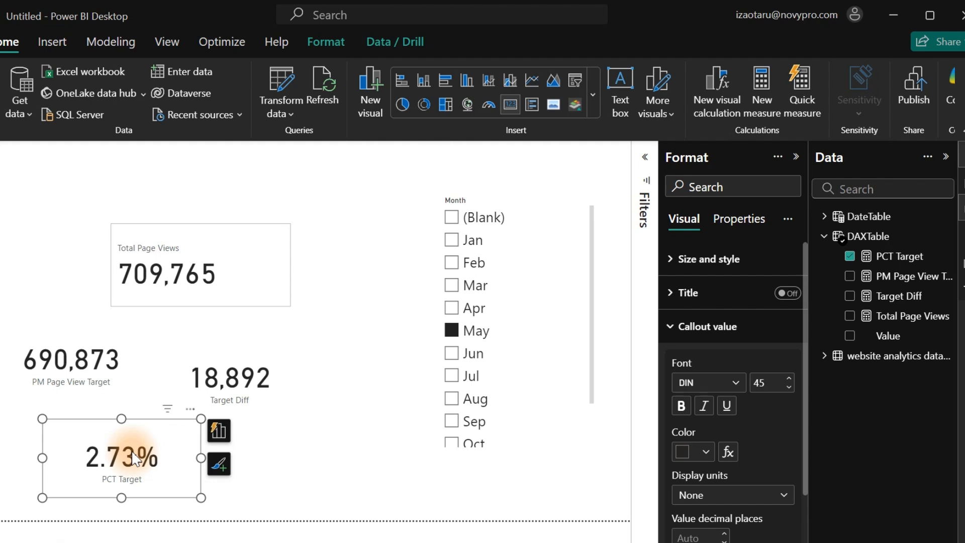
pyautogui.click(873, 256)
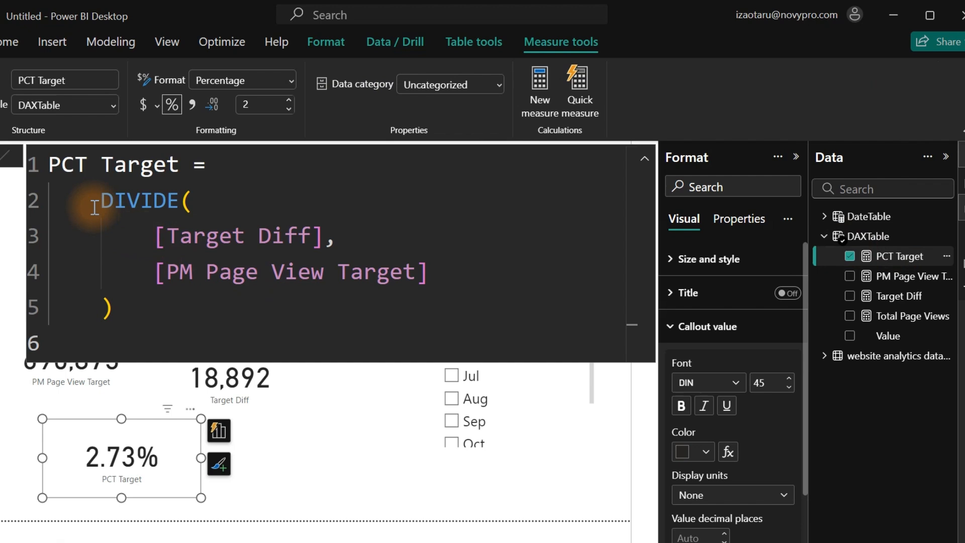
pyautogui.moveTo(93, 201); pyautogui.dragTo(196, 325)
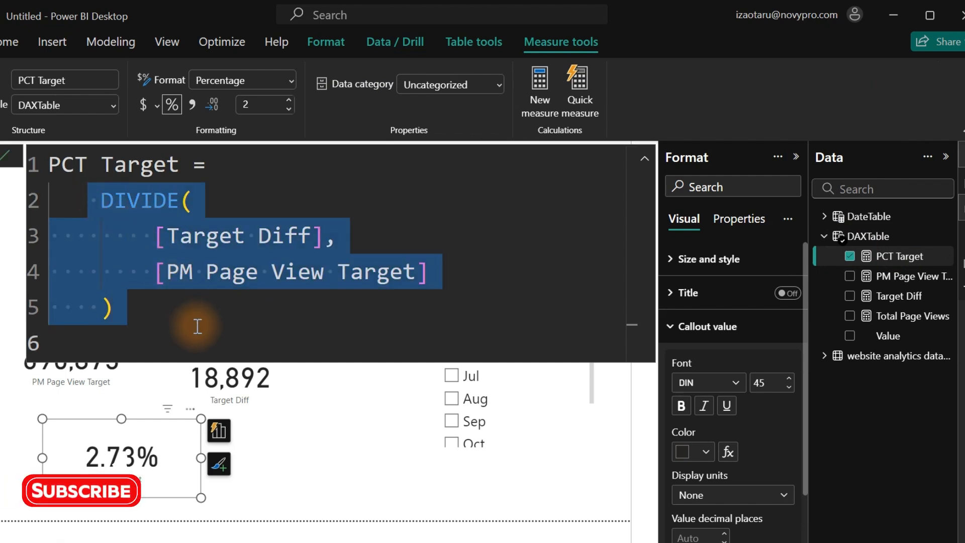
pyautogui.press('BackSpace')
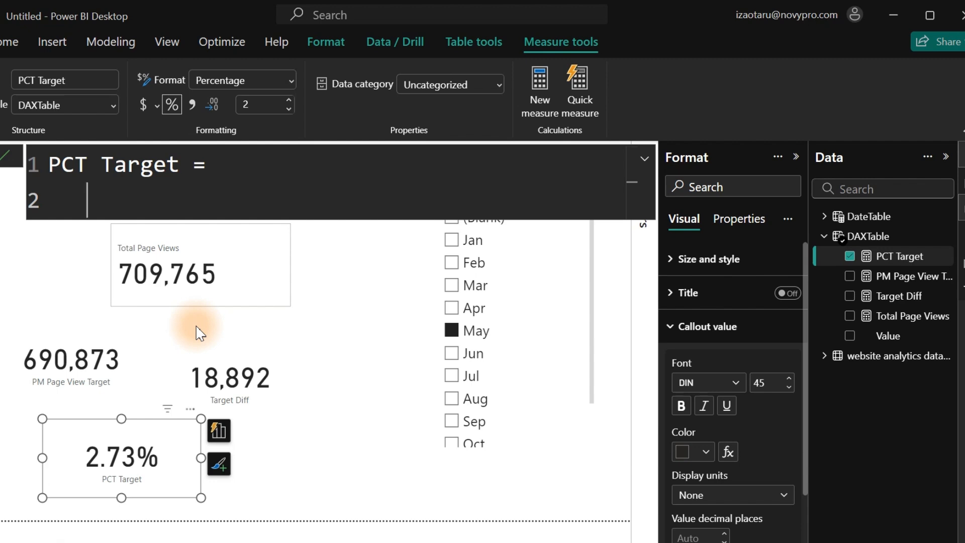
# Step: Declare a variable _UpArrow in PCT Target that returns UNICHAR(129137)
pyautogui.write('var')
pyautogui.press('Tab')
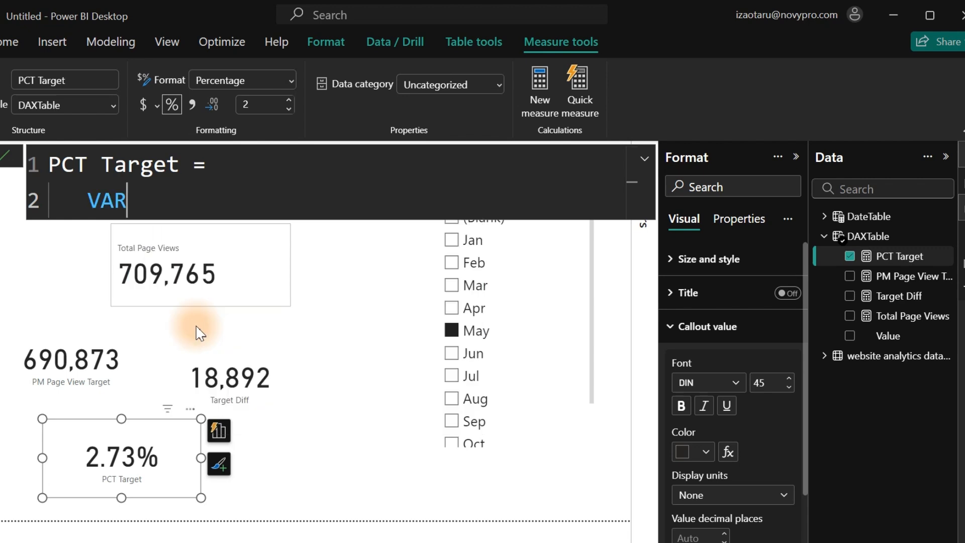
pyautogui.write('_UpArrow')
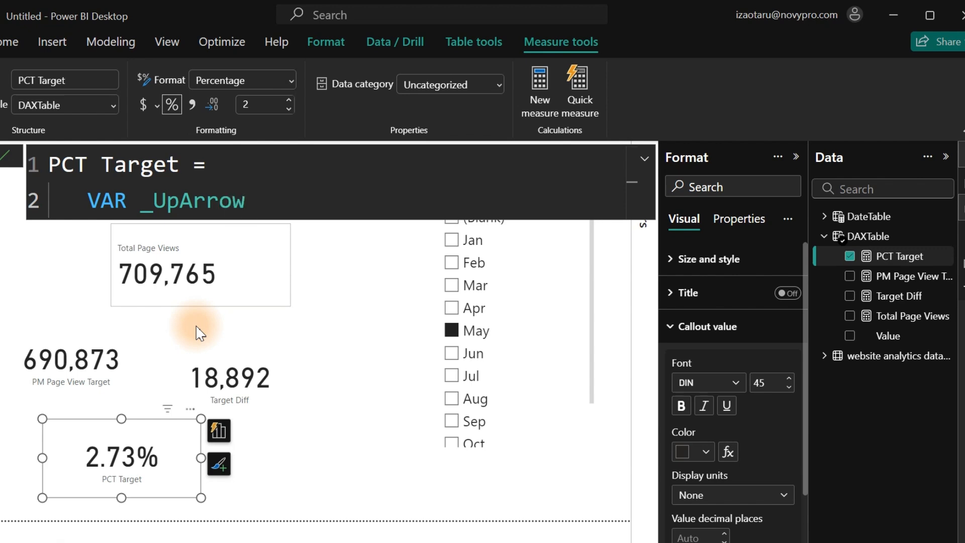
pyautogui.write(' =un')
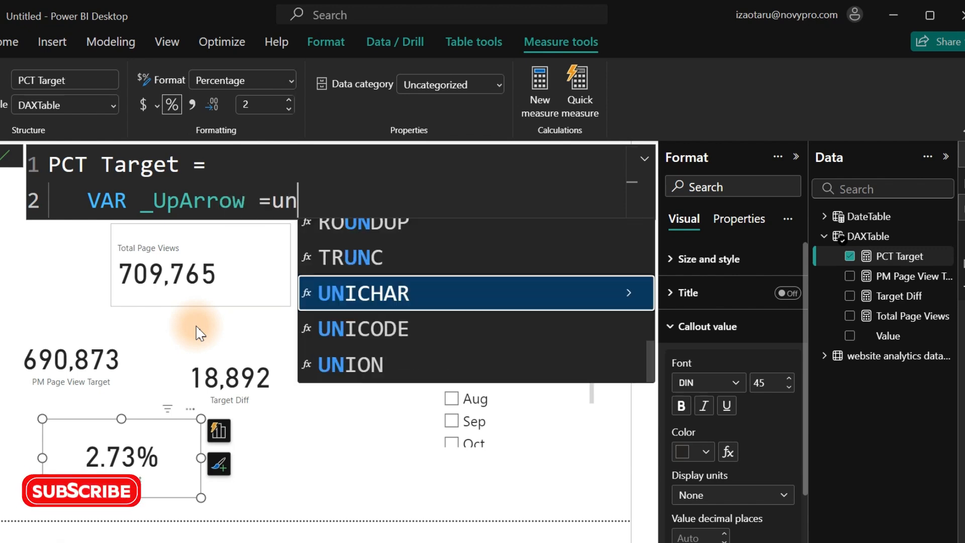
pyautogui.write('i')
pyautogui.press('Tab')
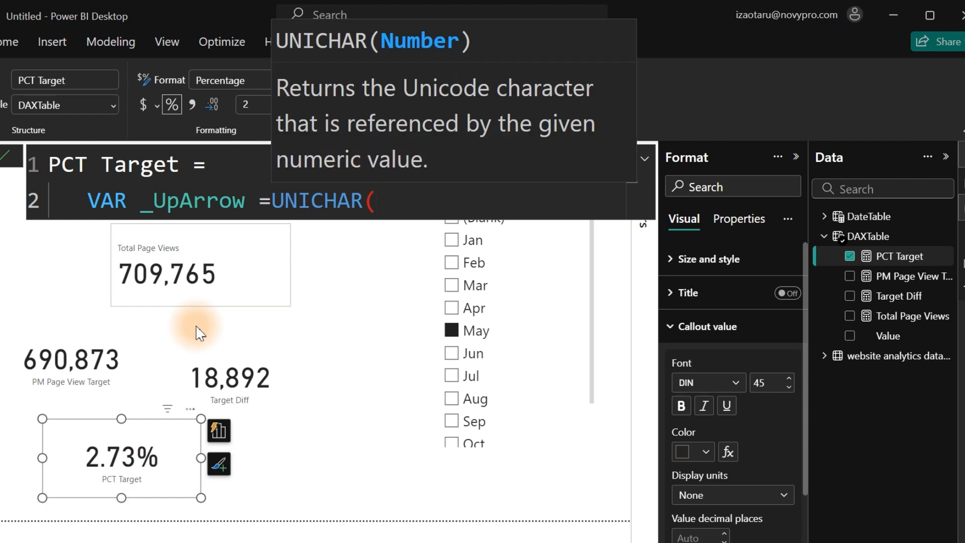
pyautogui.write('129137')
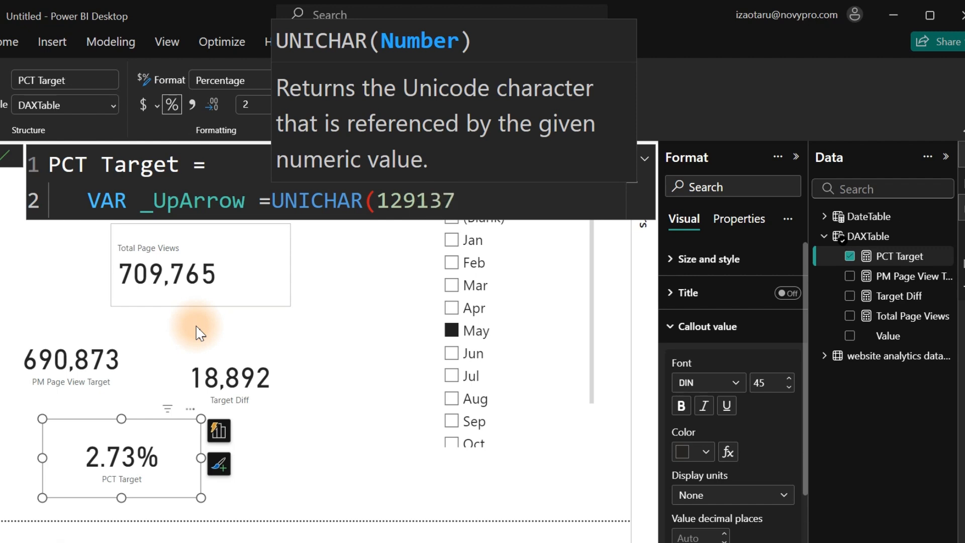
pyautogui.write(')')
pyautogui.hotkey('shift', 'Return')
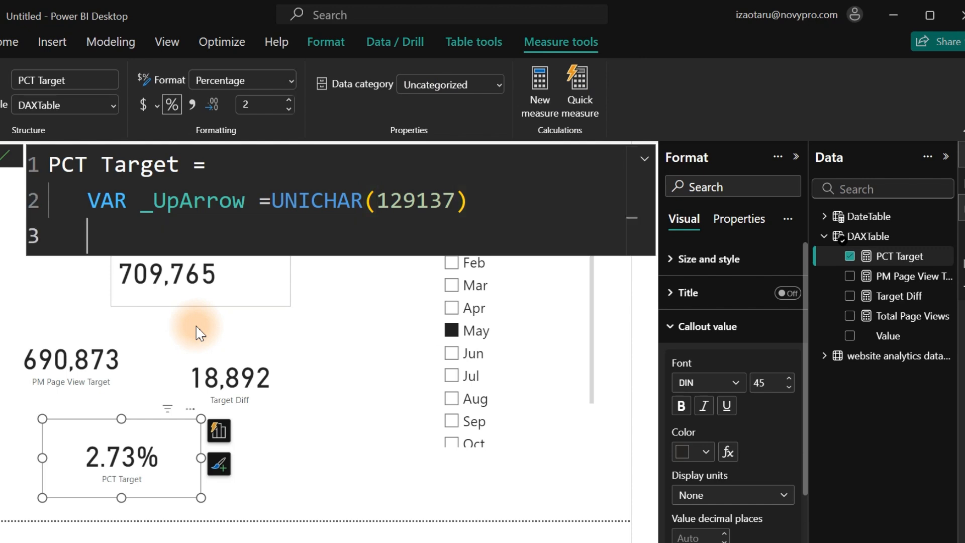
# Step: Declare a variable _DownArrow as UNICHAR(129139) and tidy the spacing after the equals sign in the _UpArrow line
pyautogui.write('var')
pyautogui.press('Tab')
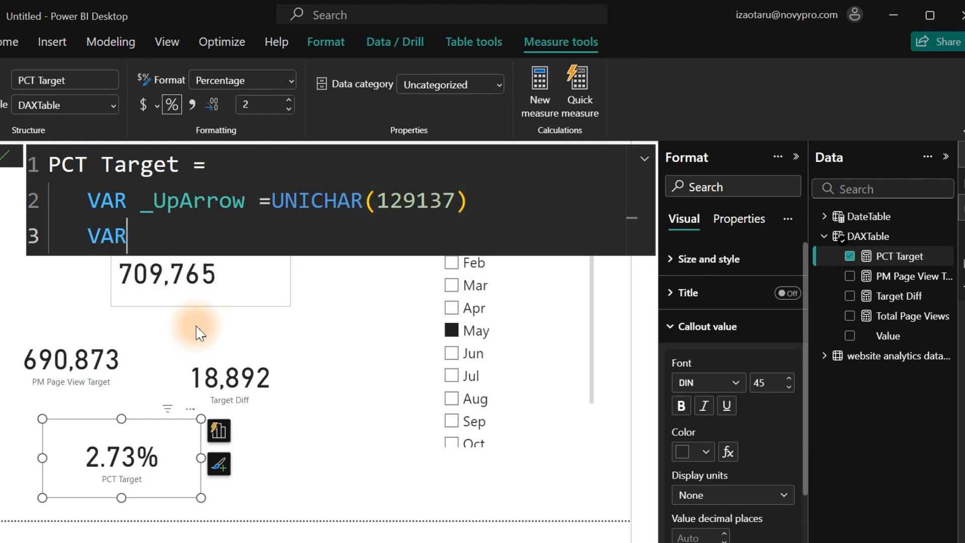
pyautogui.write('_Down')
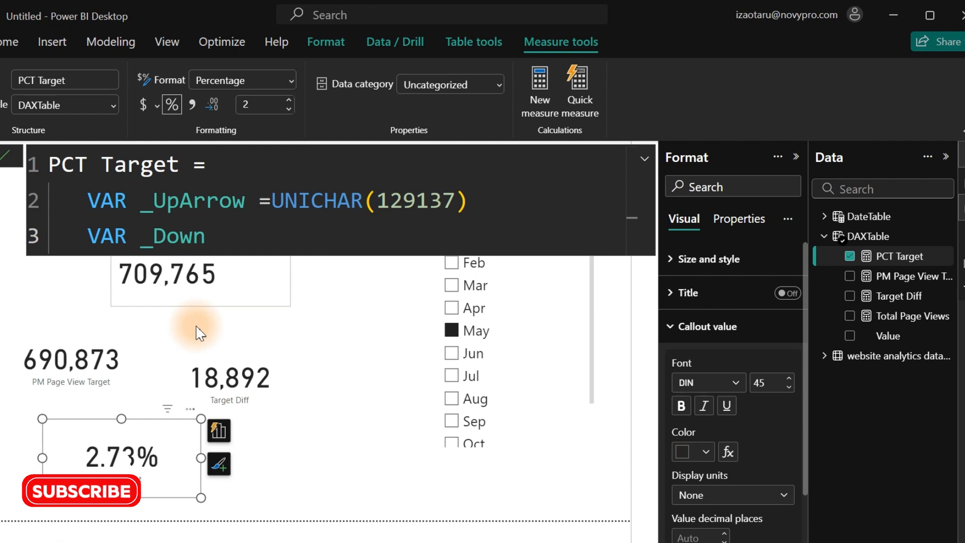
pyautogui.write('Arrow = u')
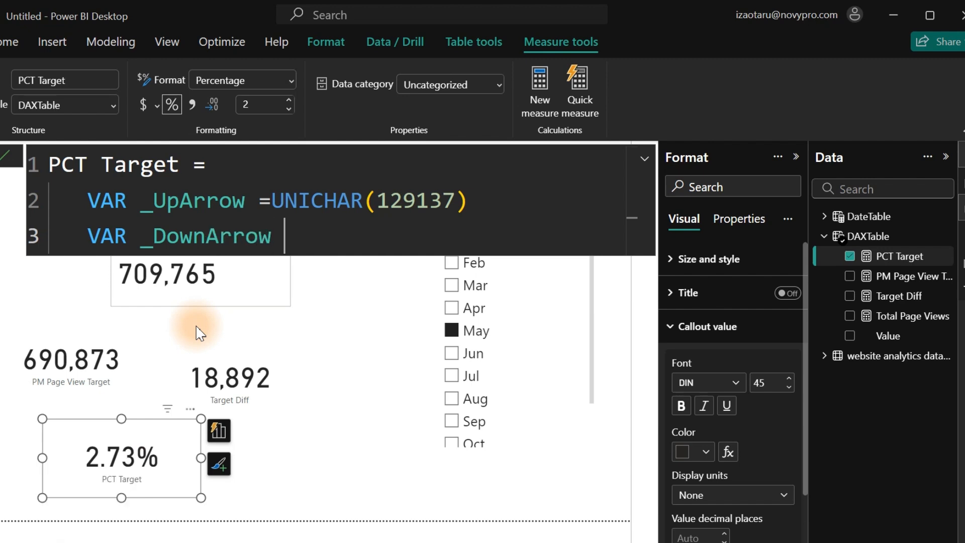
pyautogui.write('n')
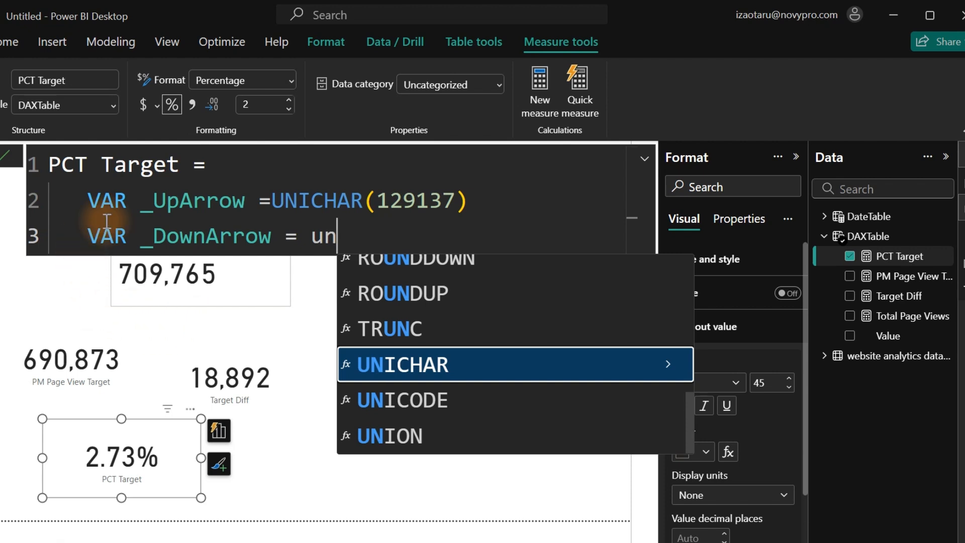
pyautogui.click(270, 199)
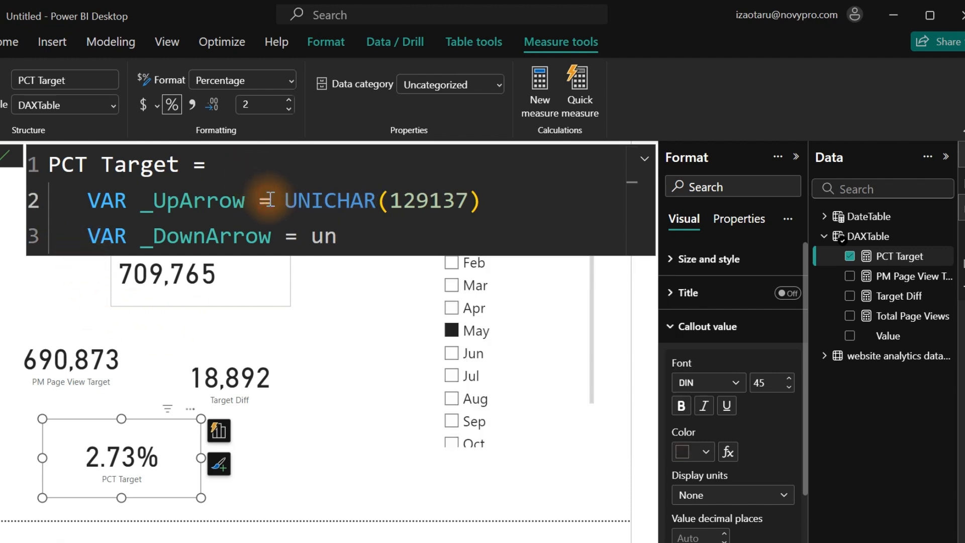
pyautogui.click(336, 236)
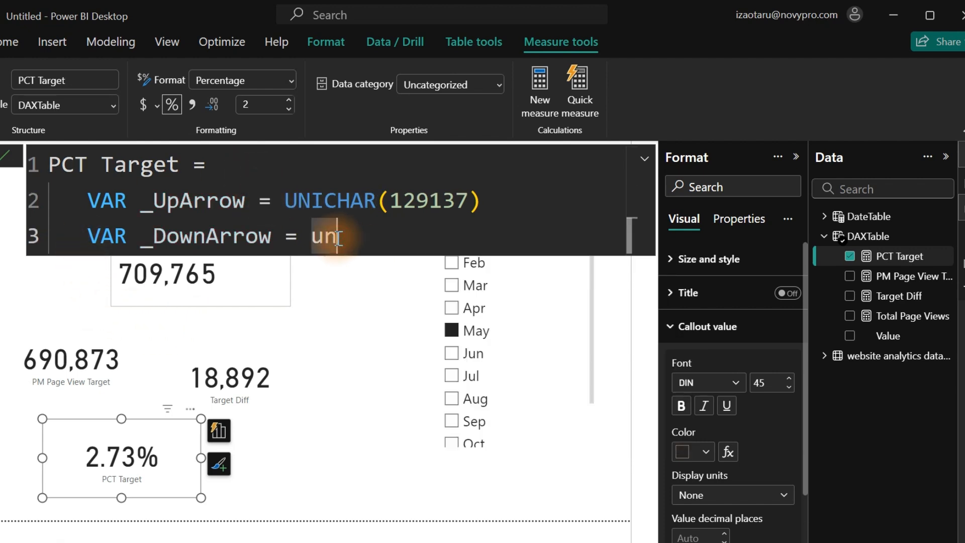
pyautogui.press('BackSpace')
pyautogui.press('Tab')
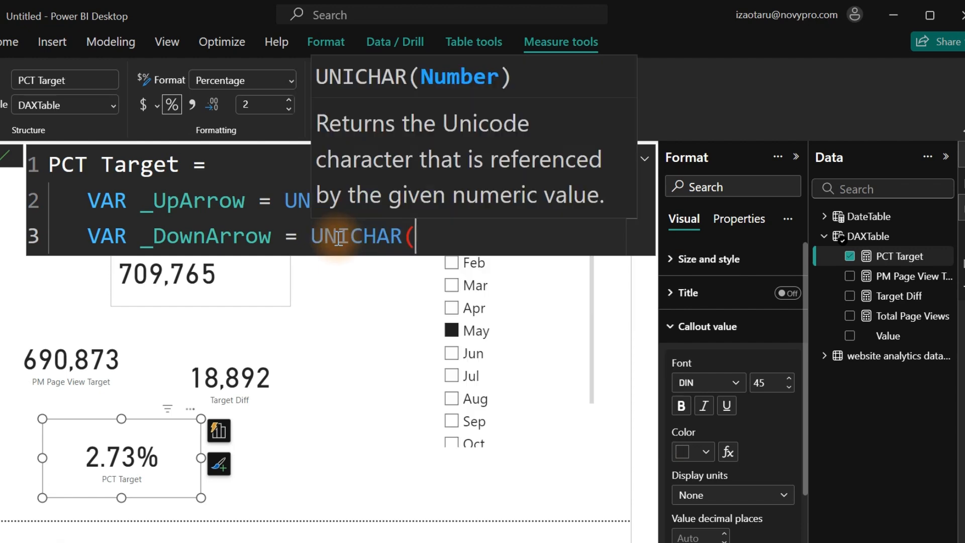
pyautogui.write('129')
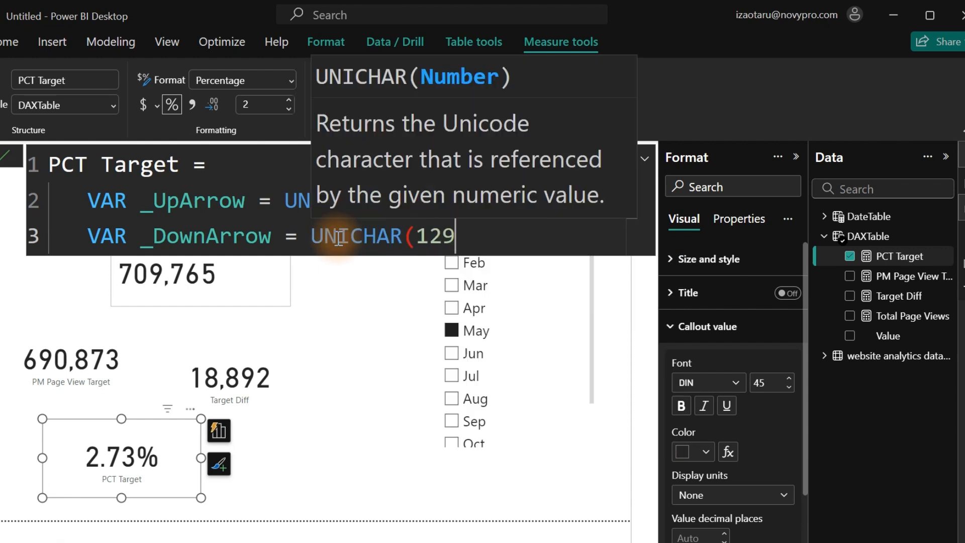
pyautogui.write('139')
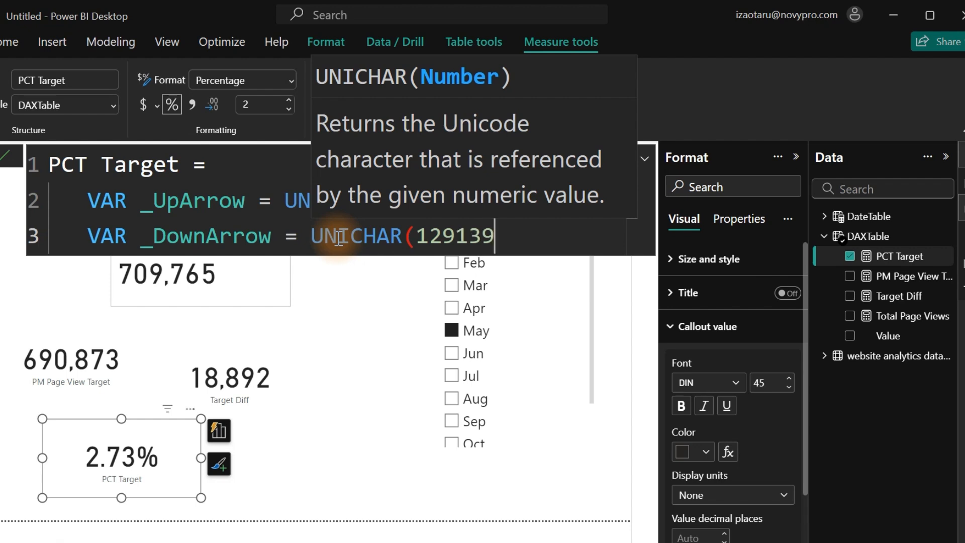
pyautogui.write(')')
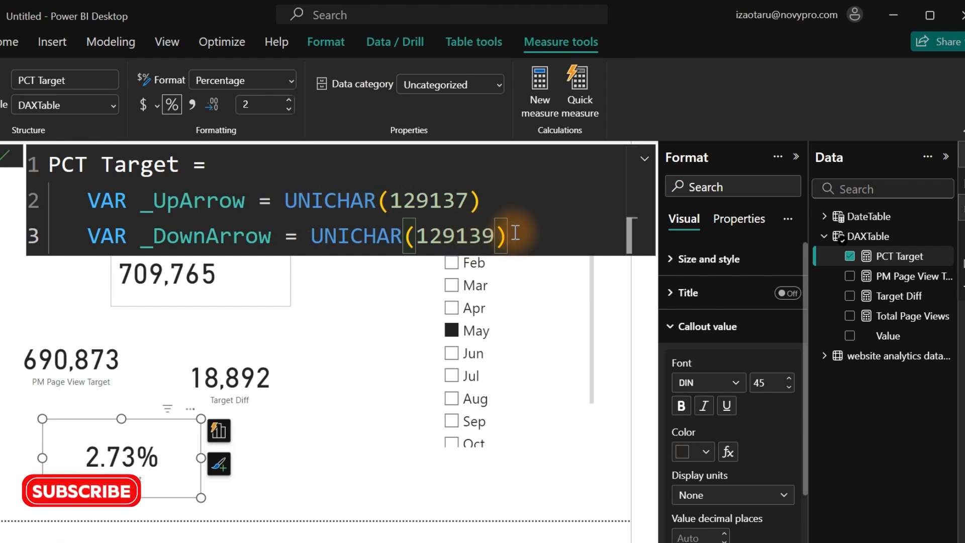
pyautogui.hotkey('shift', 'Return')
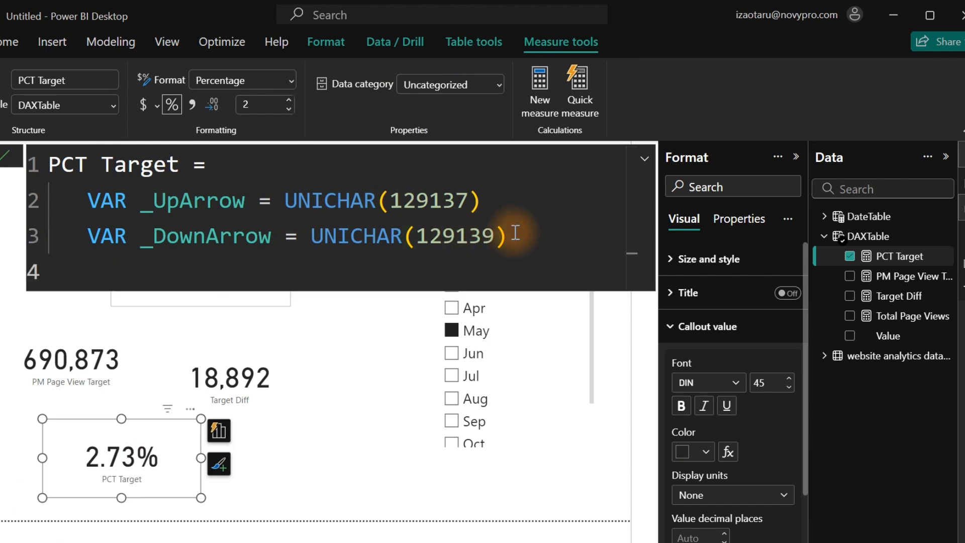
# Step: Declare a variable _Target that holds the [PM Page View Target] measure
pyautogui.write('var')
pyautogui.press('Tab')
pyautogui.write('_')
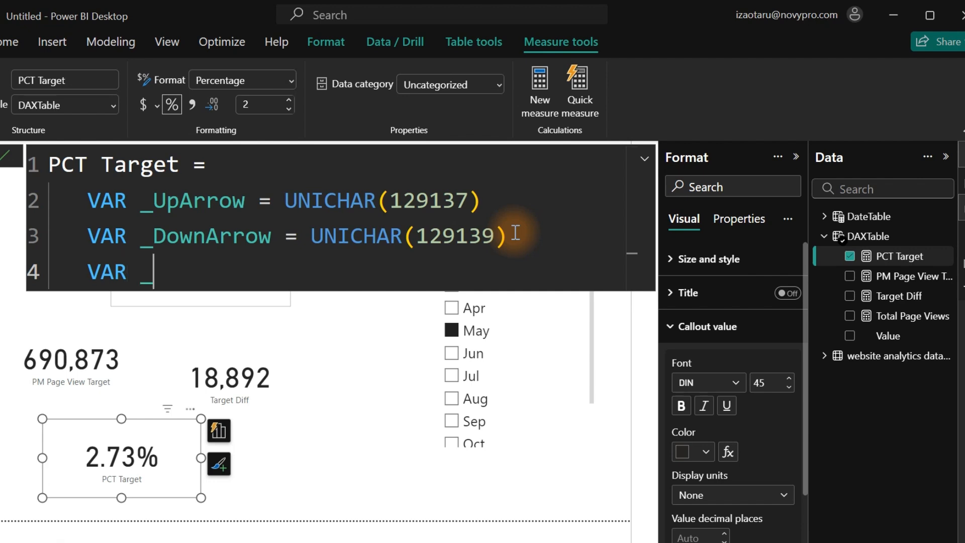
pyautogui.write('Target')
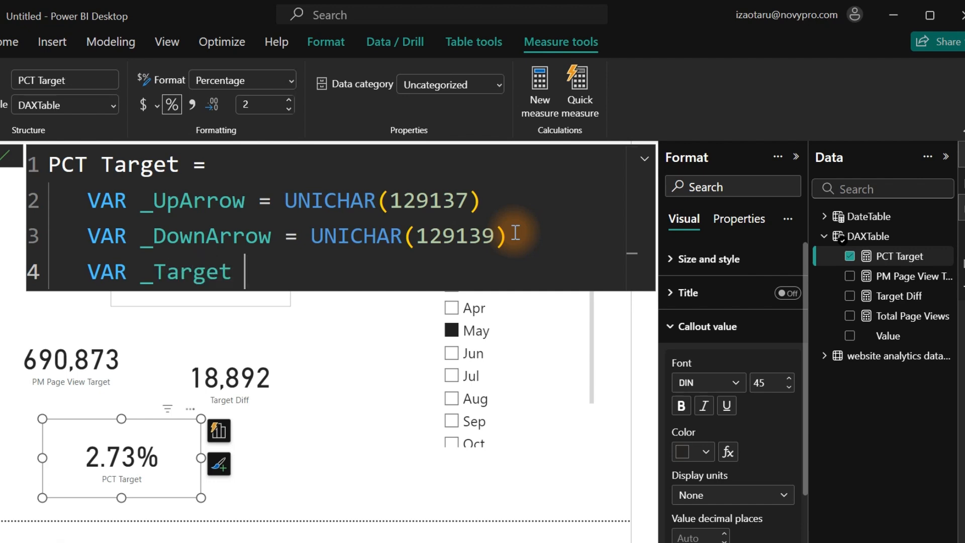
pyautogui.write(' =[')
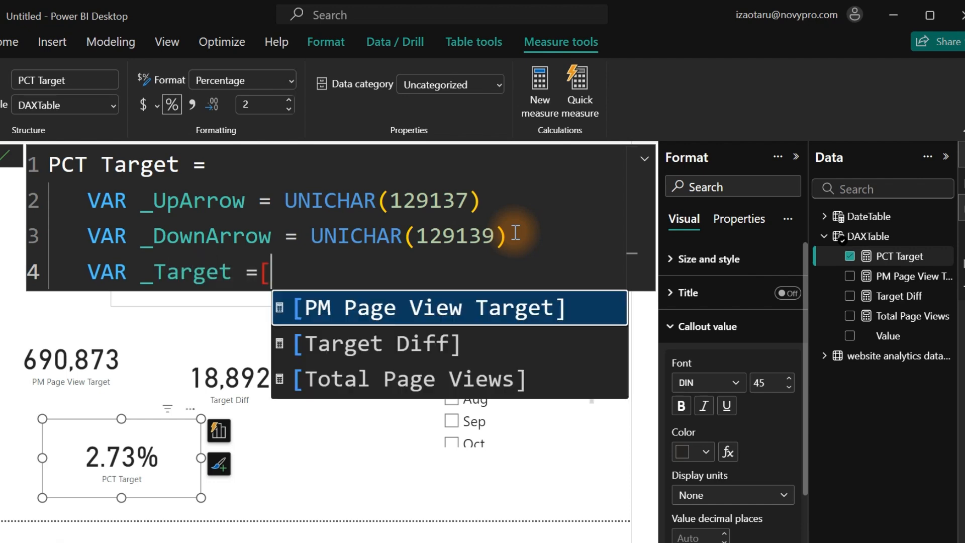
pyautogui.press('BackSpace')
pyautogui.write('[')
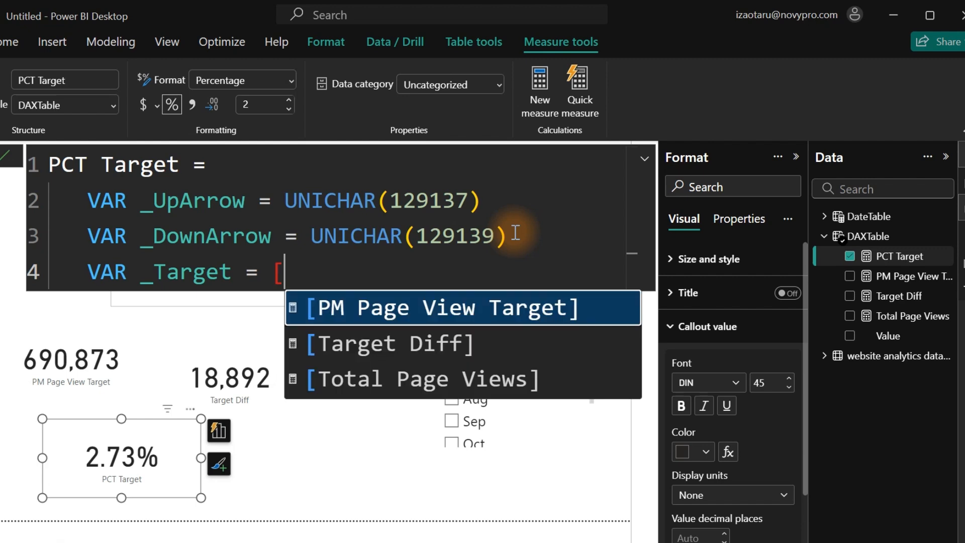
pyautogui.press('Tab')
pyautogui.hotkey('shift', 'Return')
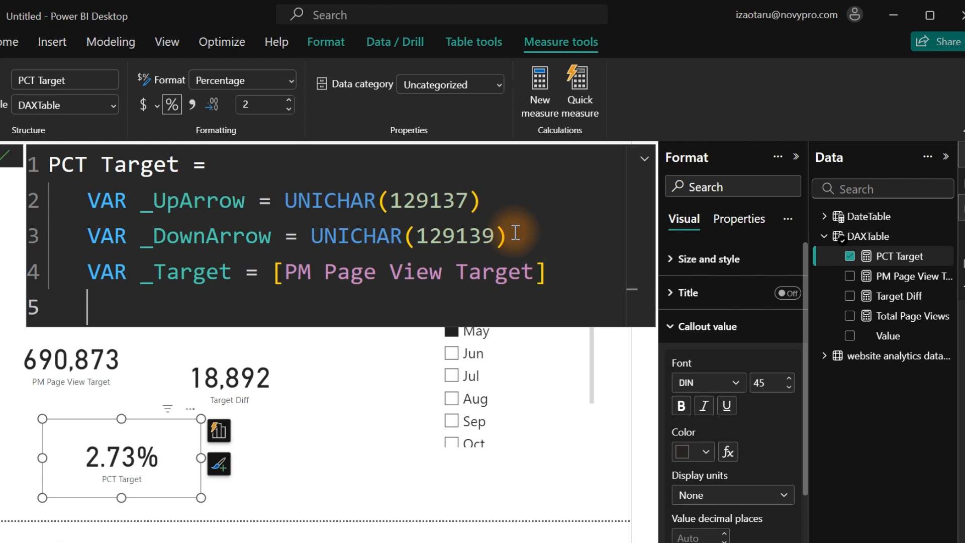
# Step: Declare a variable _TargetDifference that holds the [Target Diff] measure
pyautogui.write('var')
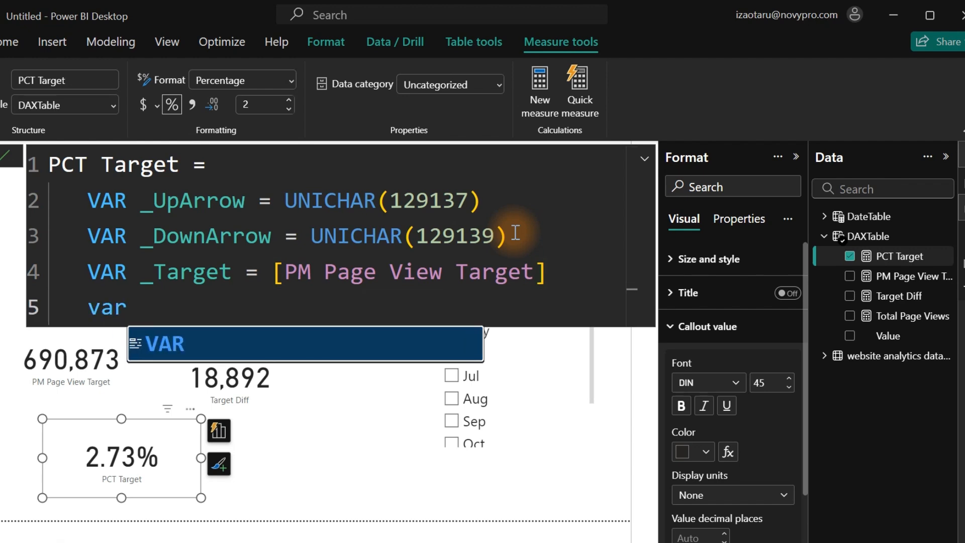
pyautogui.press('Tab')
pyautogui.write('_')
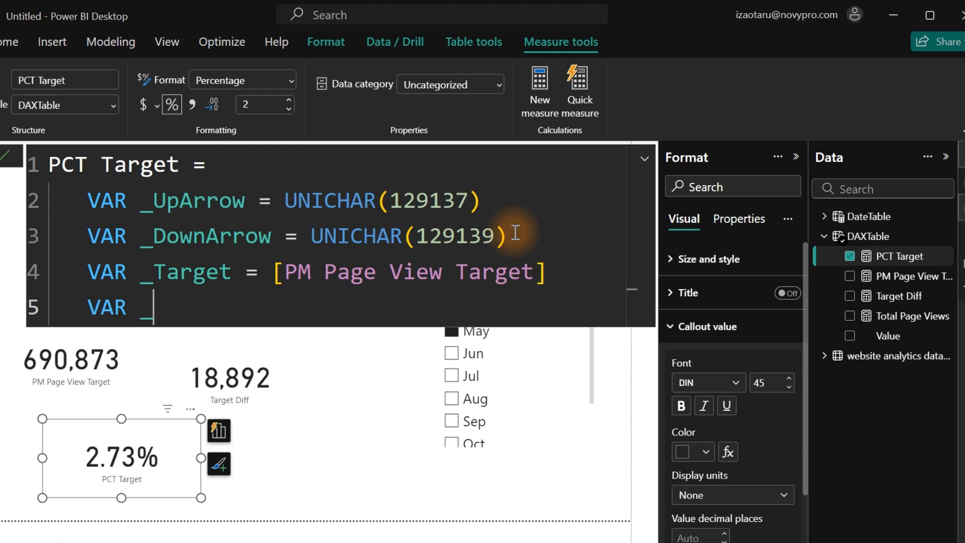
pyautogui.write('Tar')
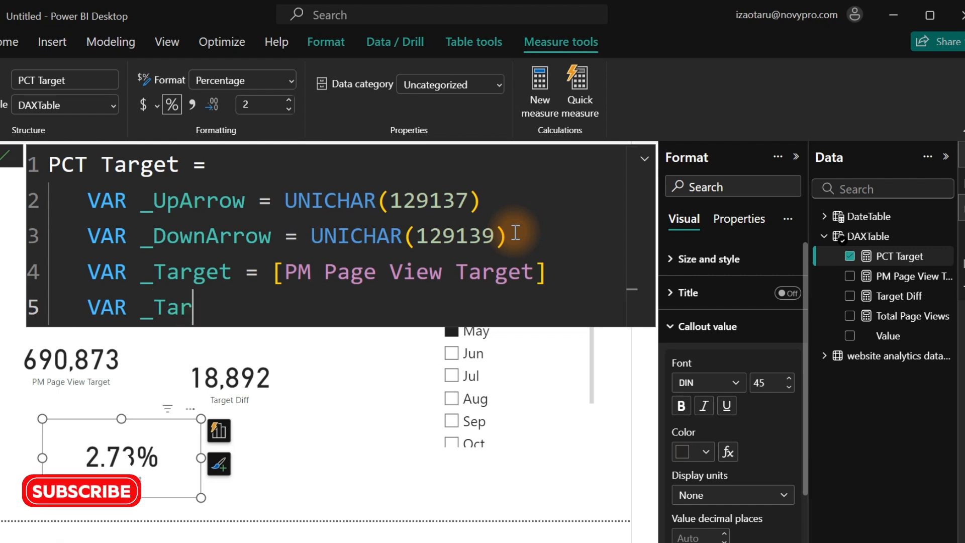
pyautogui.write('getDiffere')
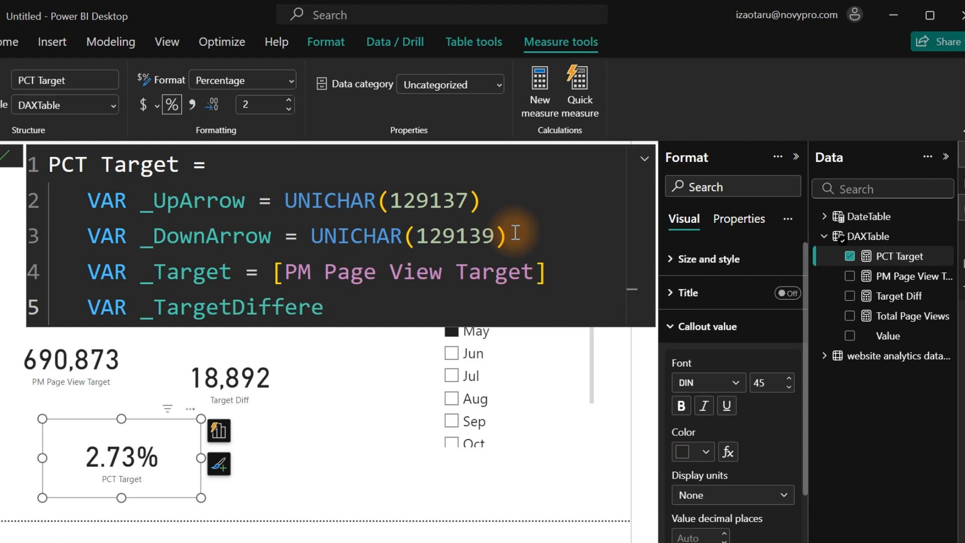
pyautogui.write('nce = [')
pyautogui.press('Down')
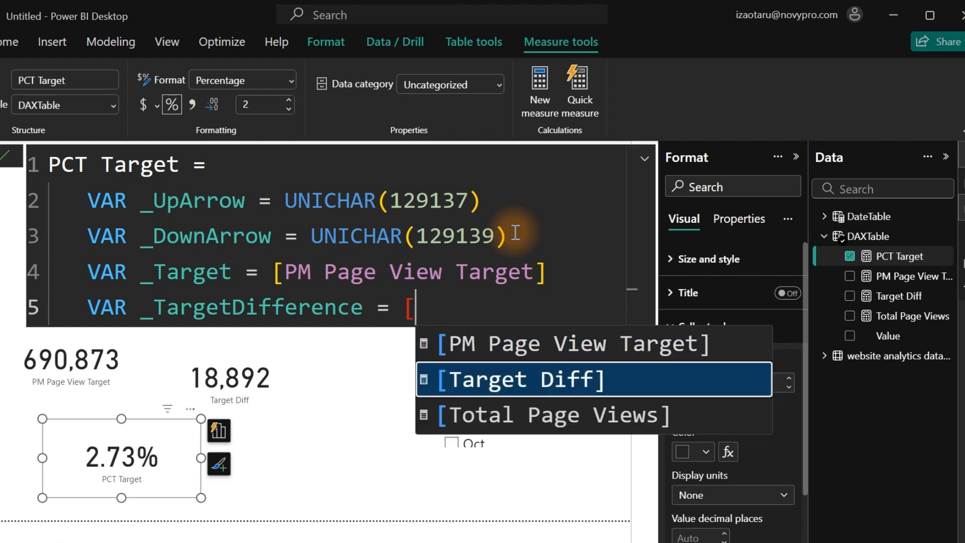
pyautogui.press('Tab')
pyautogui.hotkey('shift', 'Return')
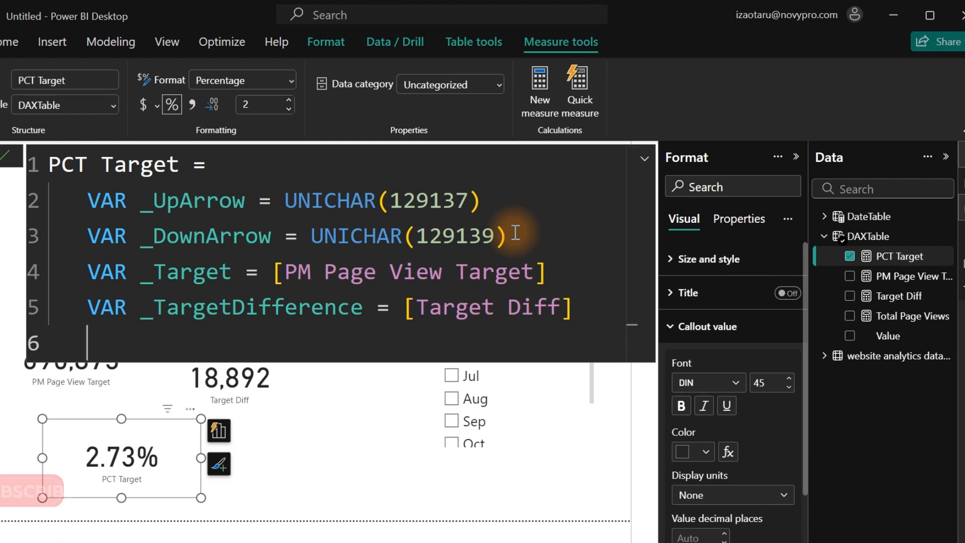
# Step: Declare a variable _TargetPCT that divides [Target Diff] by [PM Page View Target] with DIVIDE
pyautogui.write('Var')
pyautogui.press('Tab')
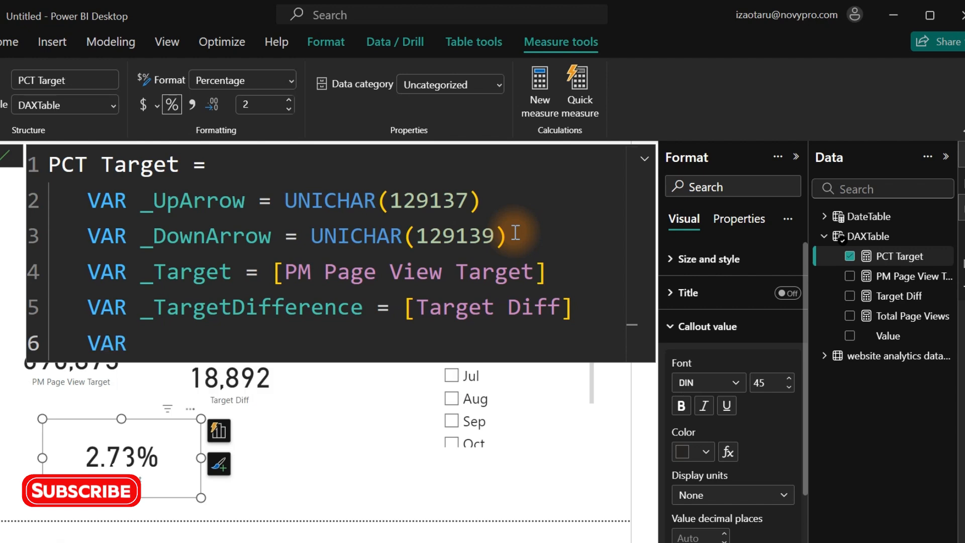
pyautogui.write('_')
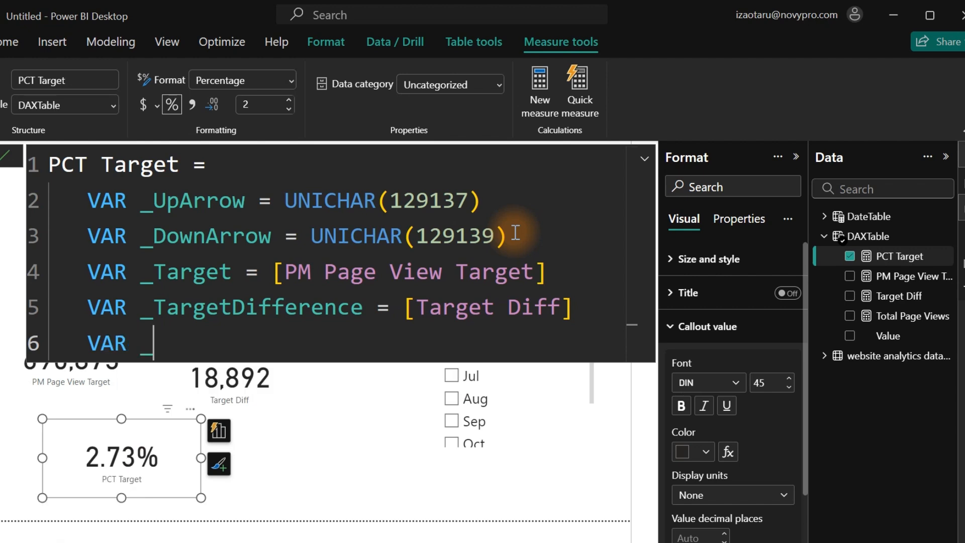
pyautogui.write('Targe')
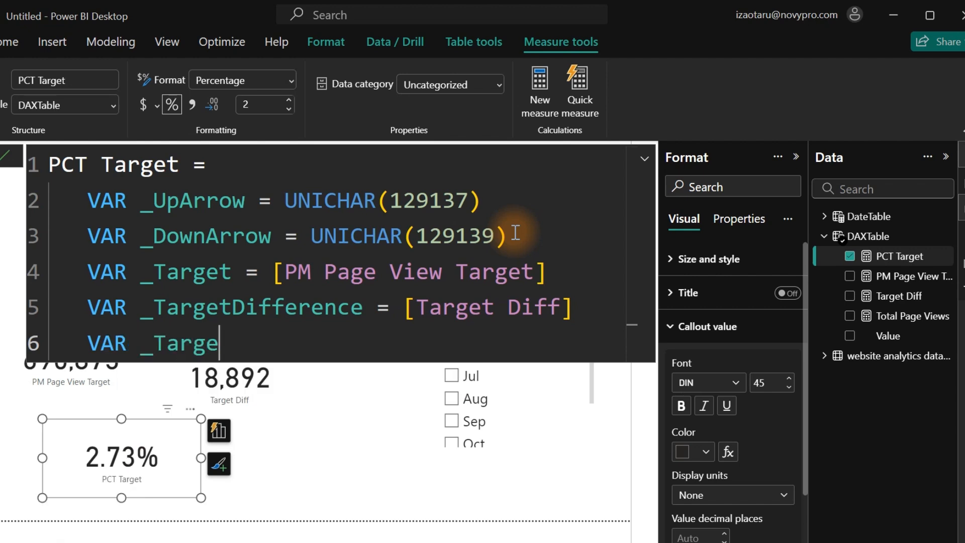
pyautogui.write('tPCT')
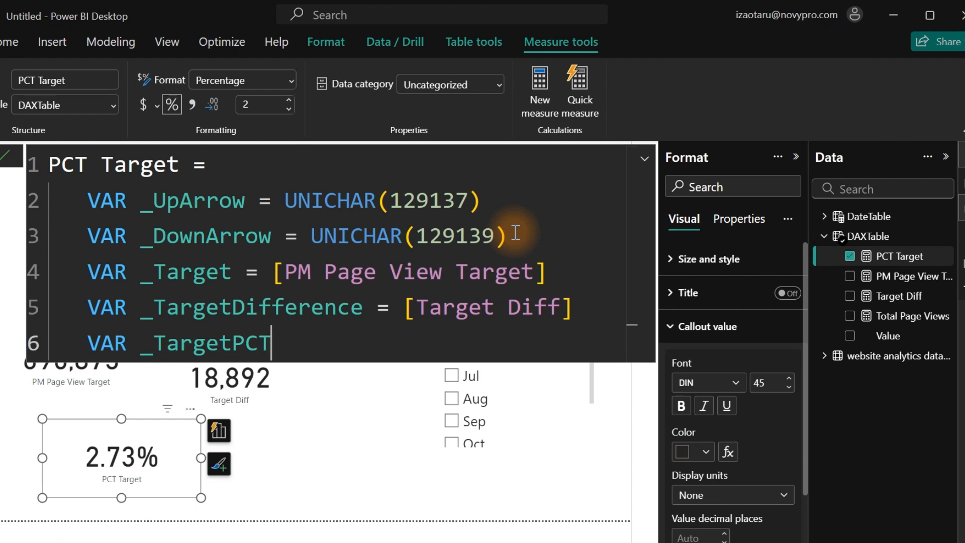
pyautogui.write(' =')
pyautogui.press('Return')
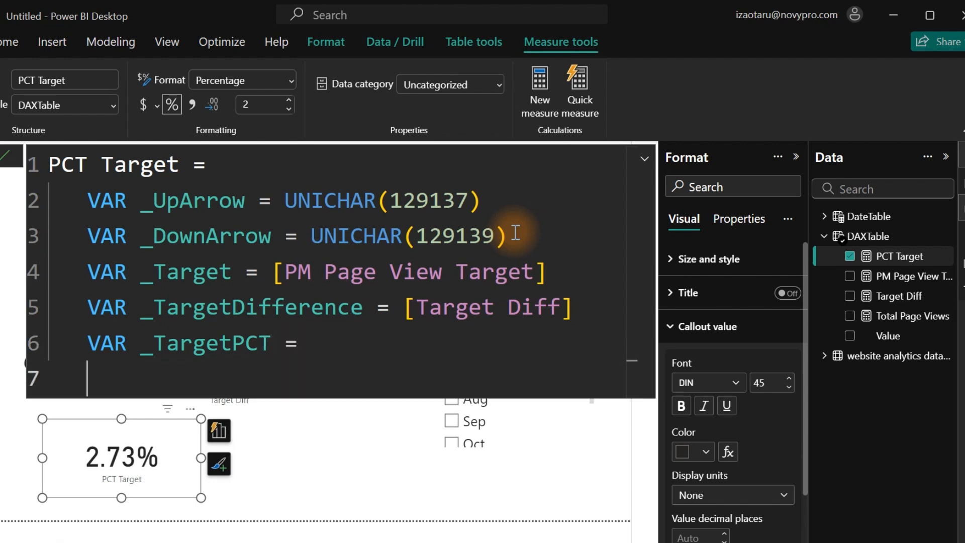
pyautogui.write('DIVIDE( [Target Diff], [PM Page View Target] )')
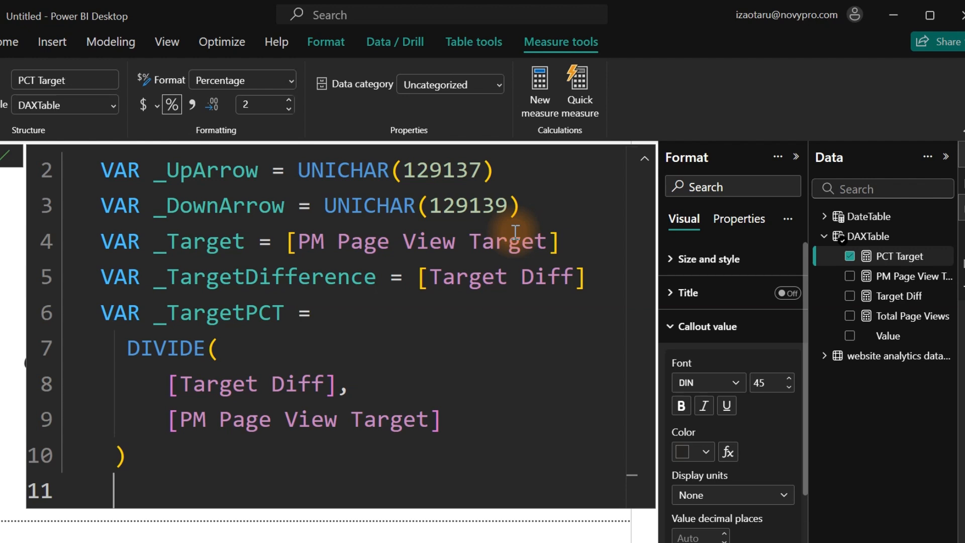
# Step: Add a RETURN clause after the variables and begin an IF function on an indented line below it
pyautogui.write('ret')
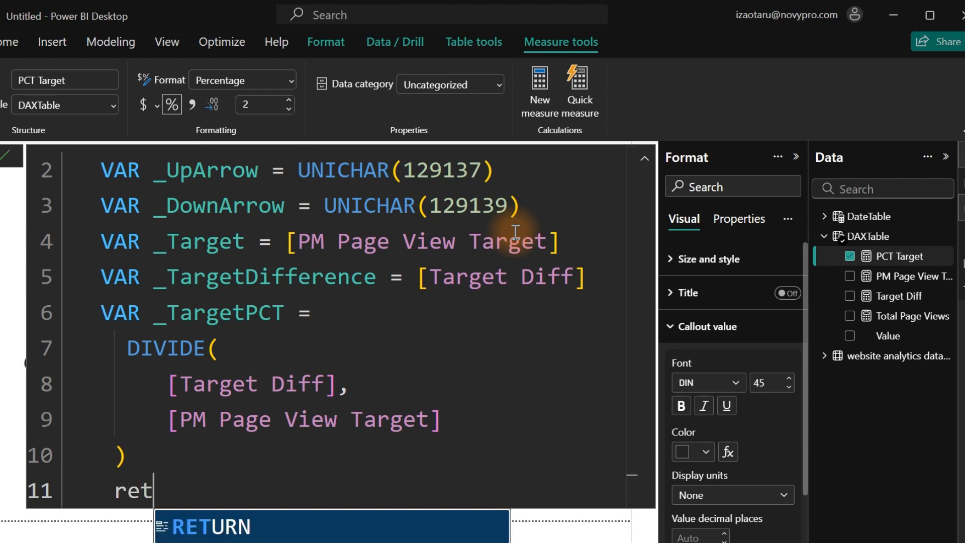
pyautogui.press('Tab')
pyautogui.hotkey('shift', 'Return')
pyautogui.press('Tab')
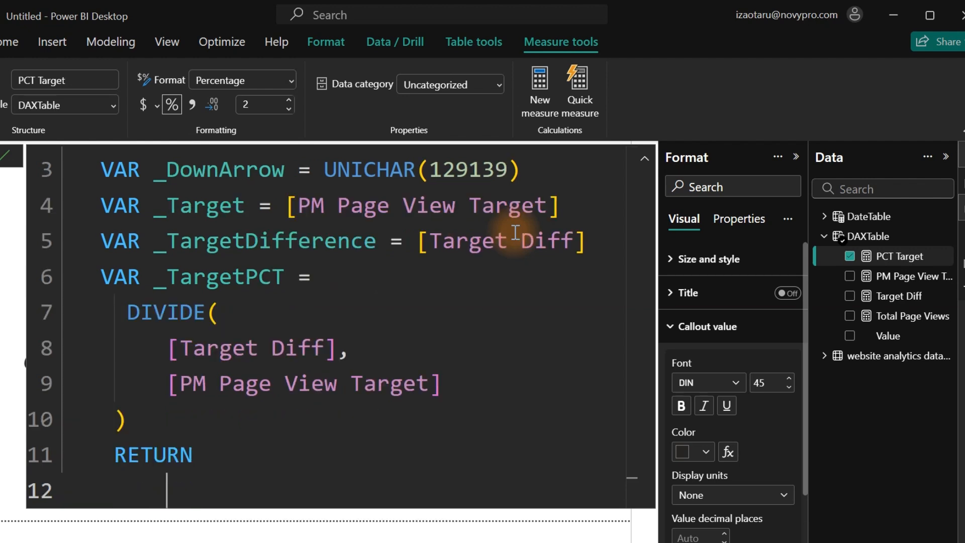
pyautogui.write('if')
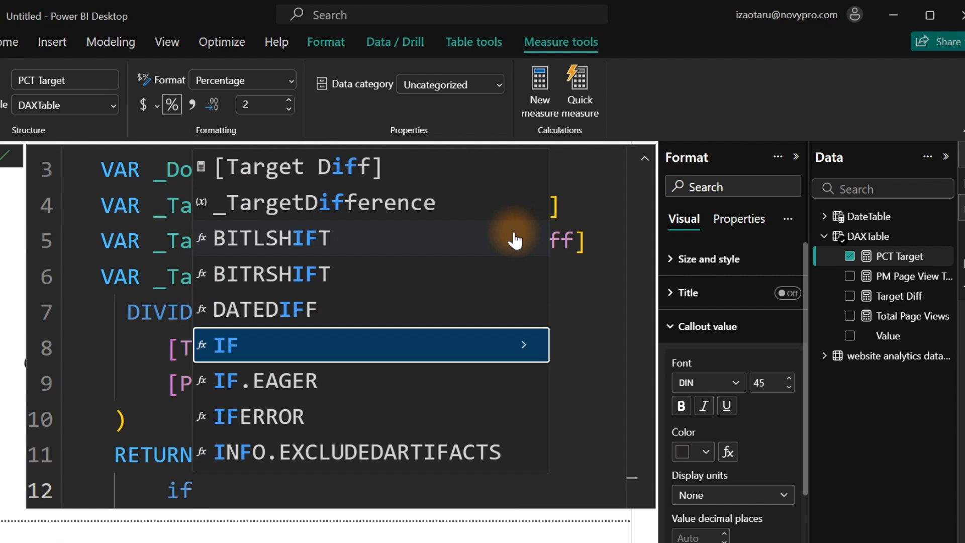
# Step: Start an IF function after RETURN in the PCT Target measure with the condition _TargetDifference<0
pyautogui.press('Tab')
pyautogui.hotkey('shift', 'Return')
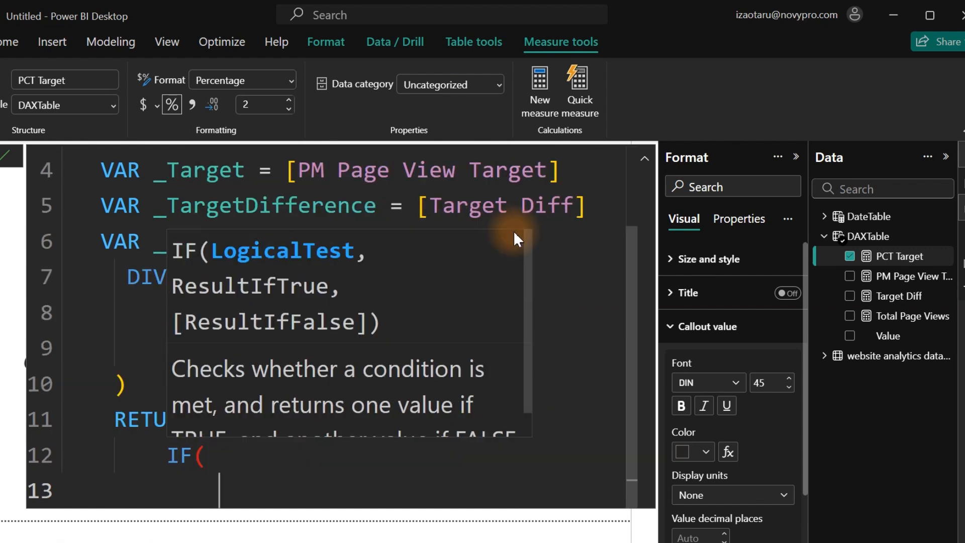
pyautogui.write('_')
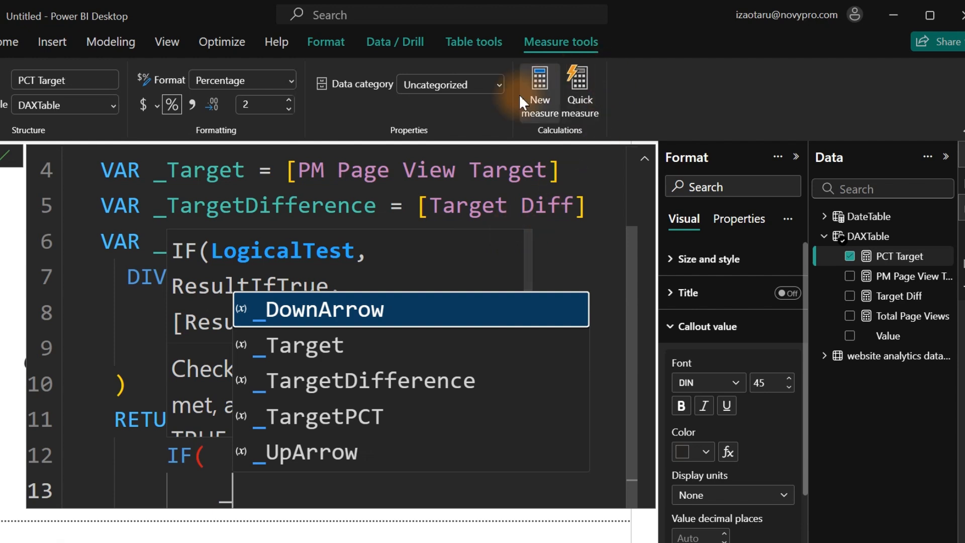
pyautogui.click(429, 205)
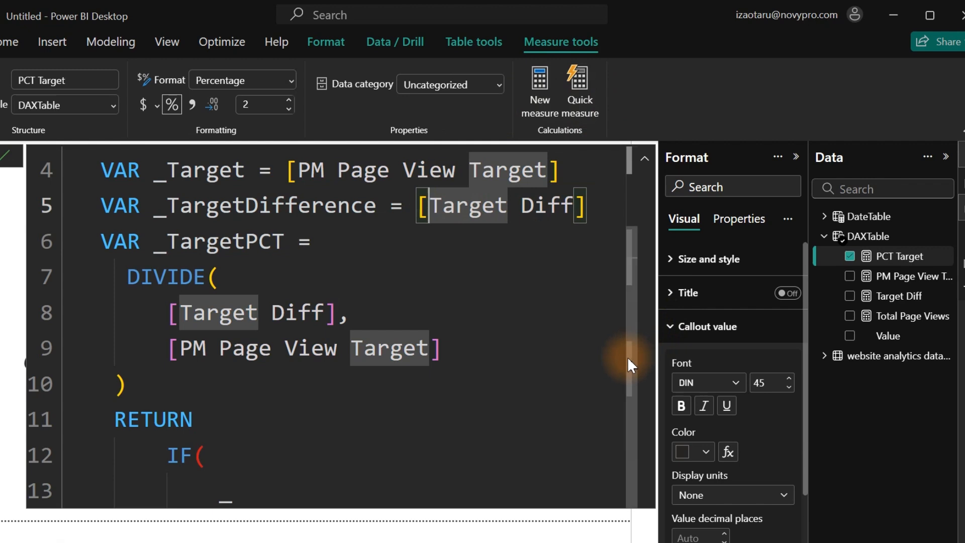
pyautogui.scroll(2, 629, 332)
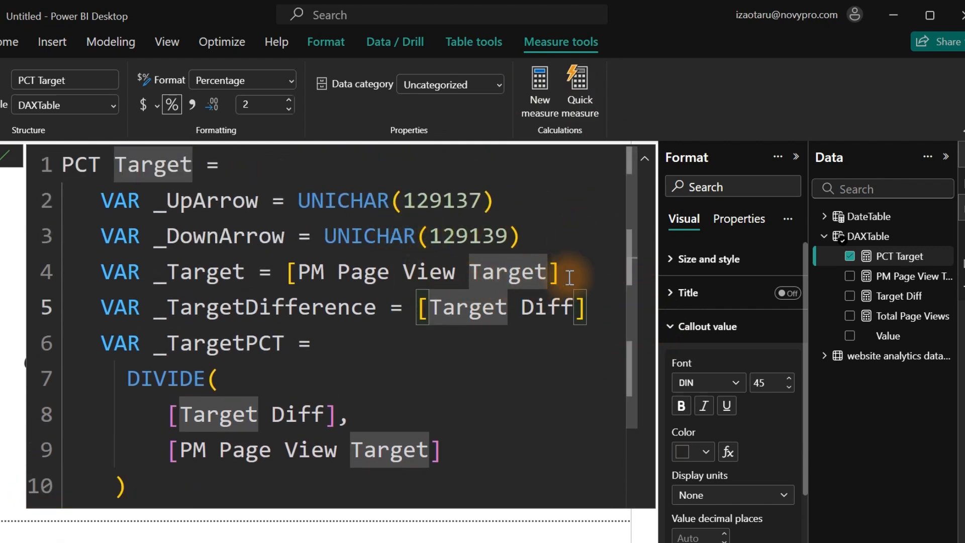
pyautogui.scroll(-1, 633, 237)
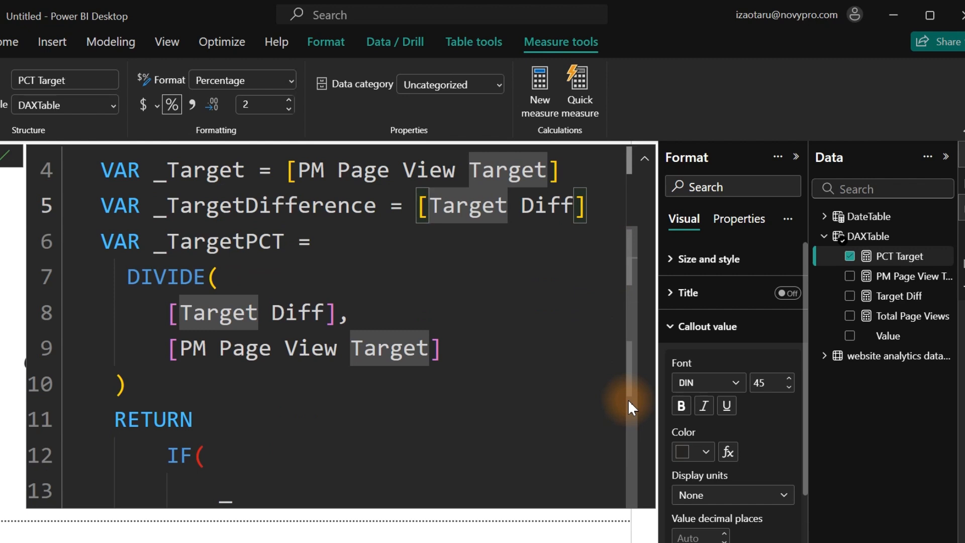
pyautogui.click(207, 480)
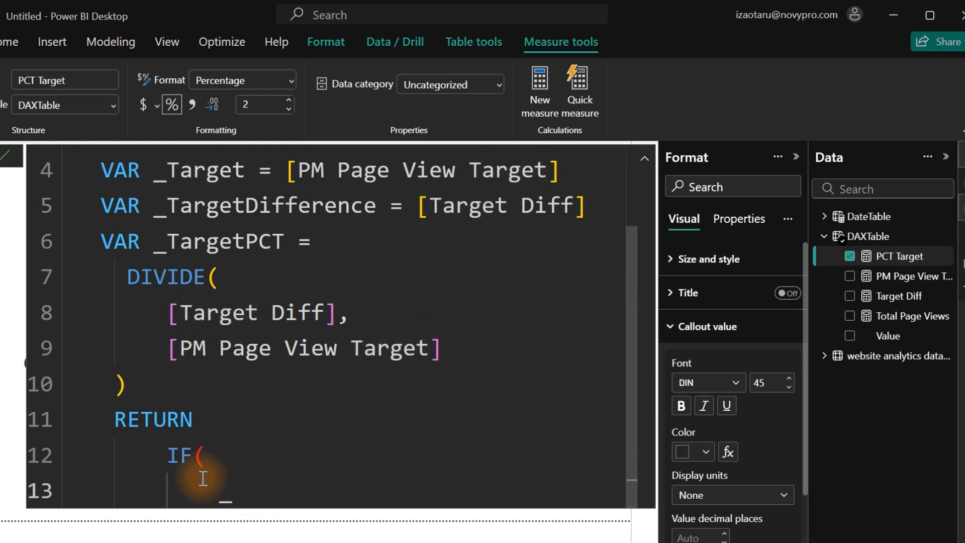
pyautogui.write('_')
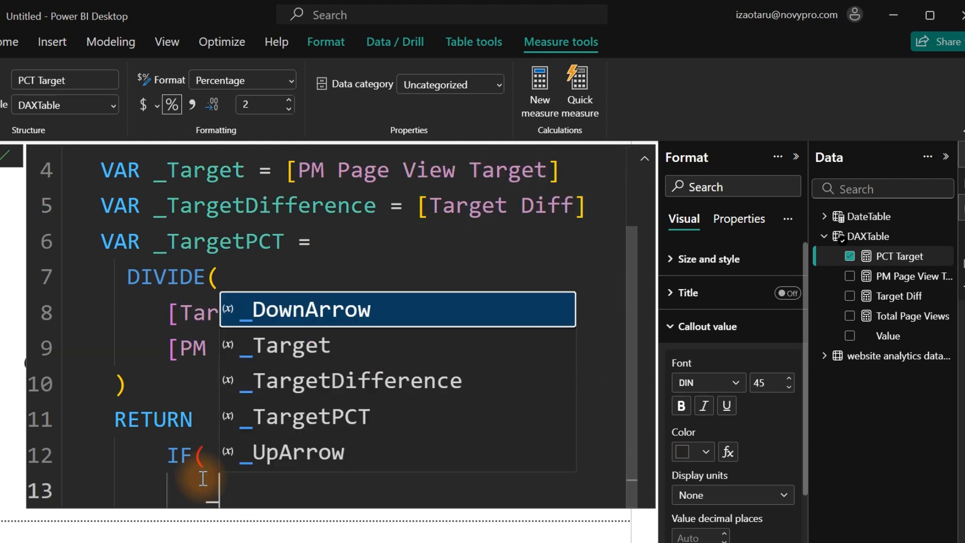
pyautogui.press('Down')
pyautogui.press('Down')
pyautogui.press('Tab')
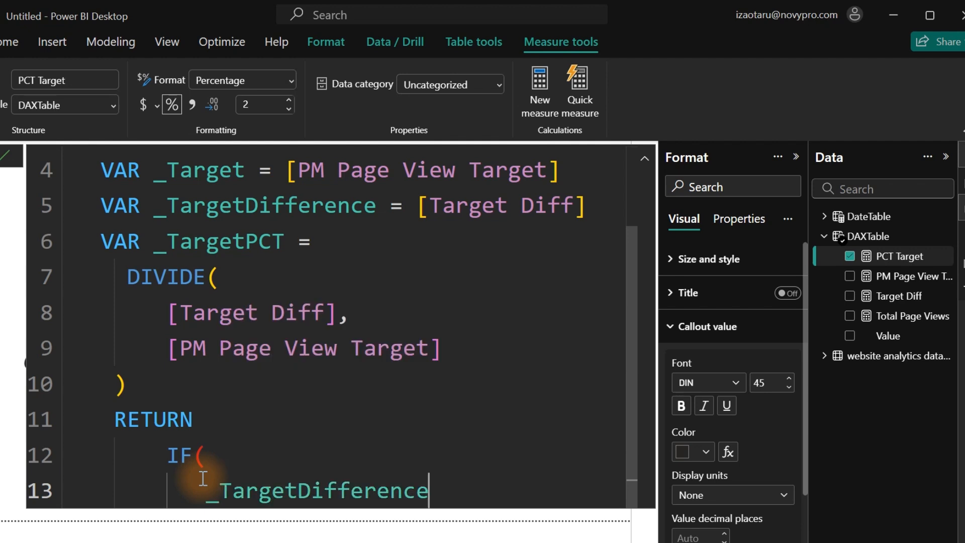
pyautogui.write('<0,')
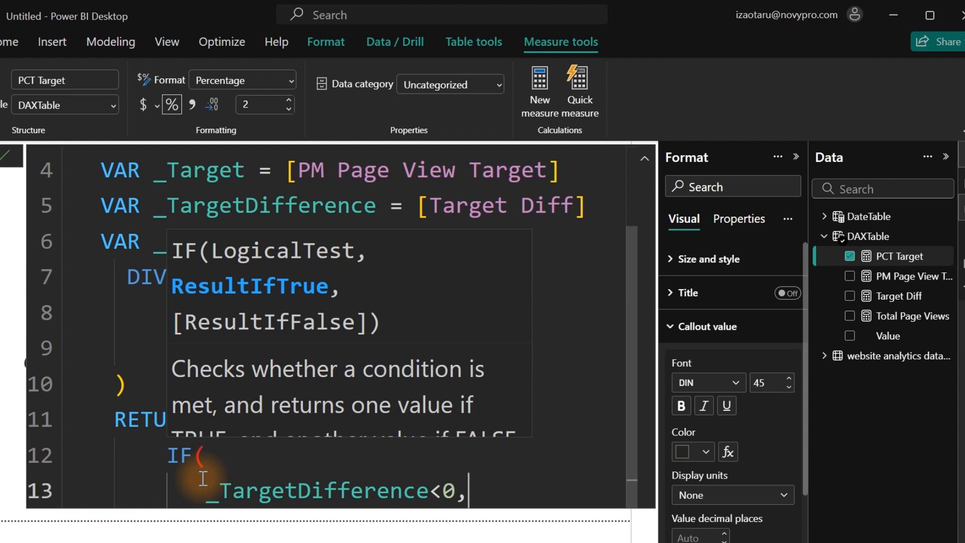
pyautogui.press('Return')
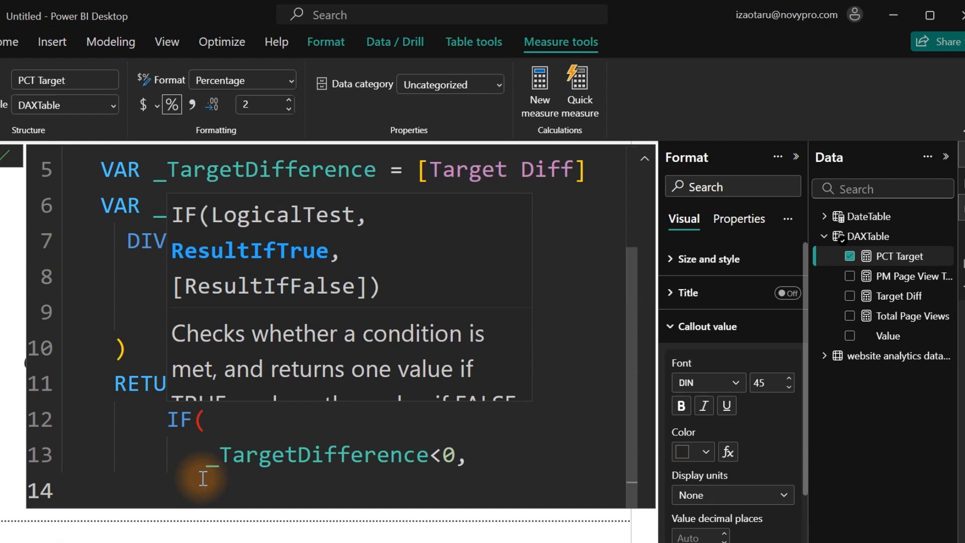
# Step: Begin the IF's true result on a new line with _TargetPCT joined to a space: _TargetPCT&" "&
pyautogui.write('_')
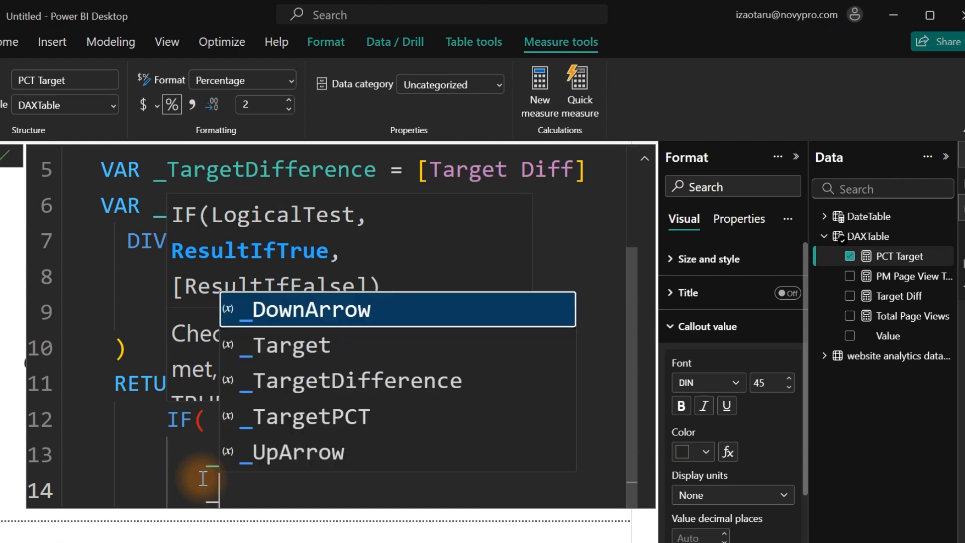
pyautogui.press('Down')
pyautogui.press('Down')
pyautogui.press('Down')
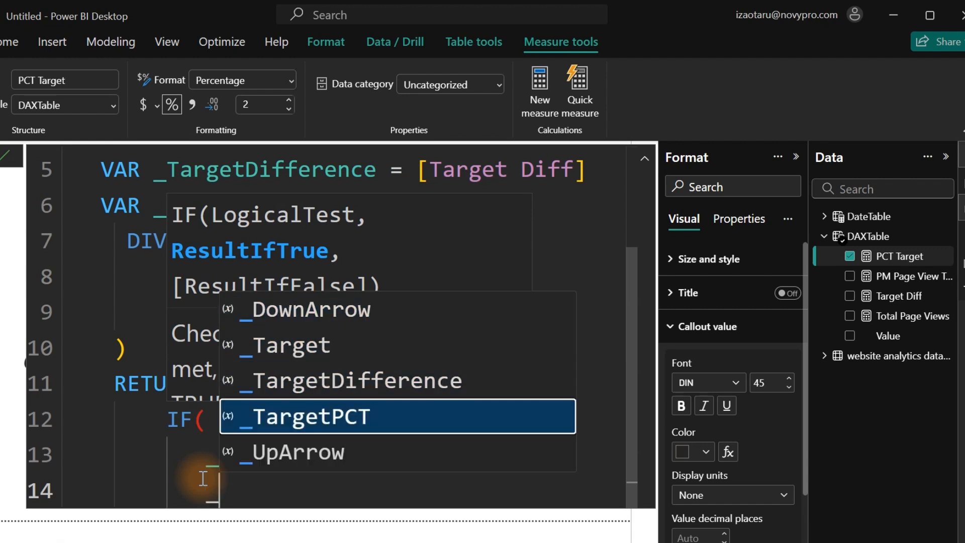
pyautogui.press('Tab')
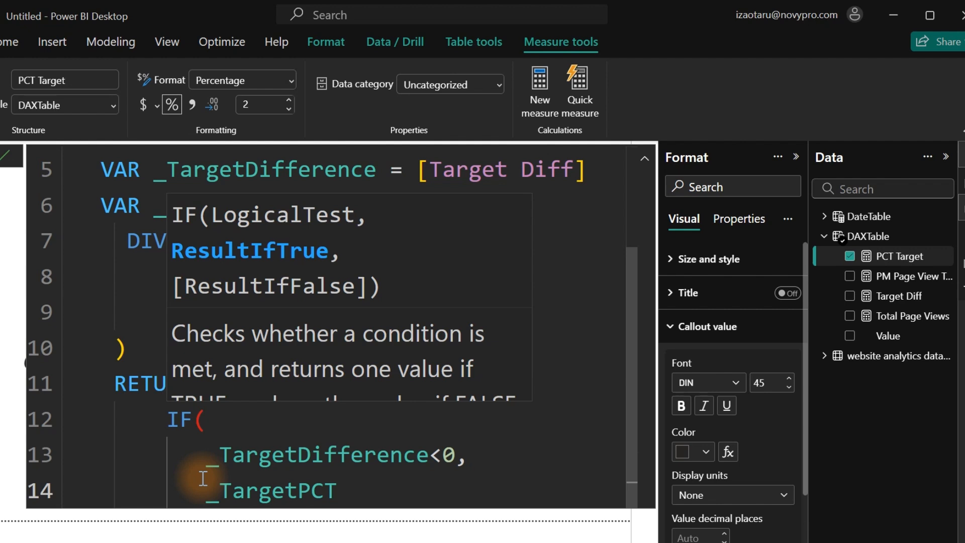
pyautogui.write('"')
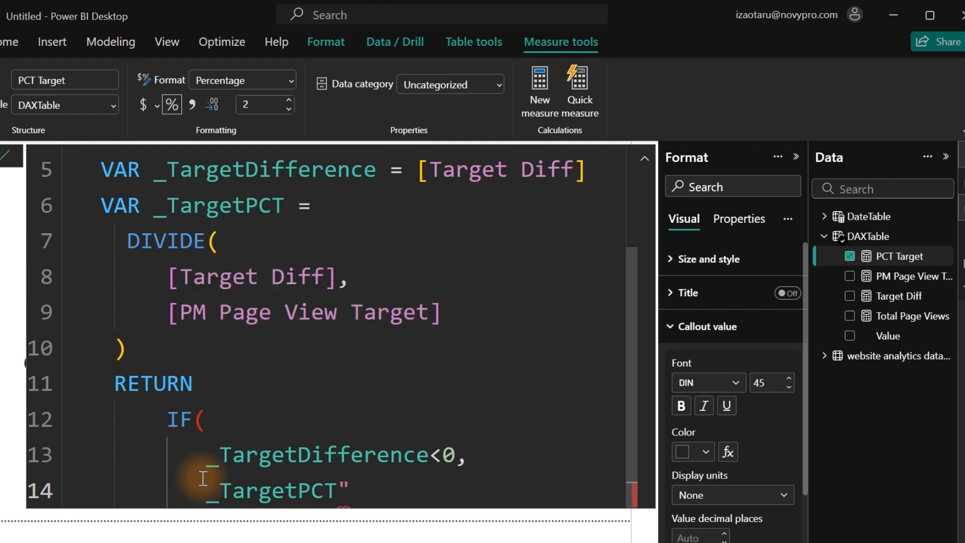
pyautogui.press('BackSpace')
pyautogui.write('&" "&')
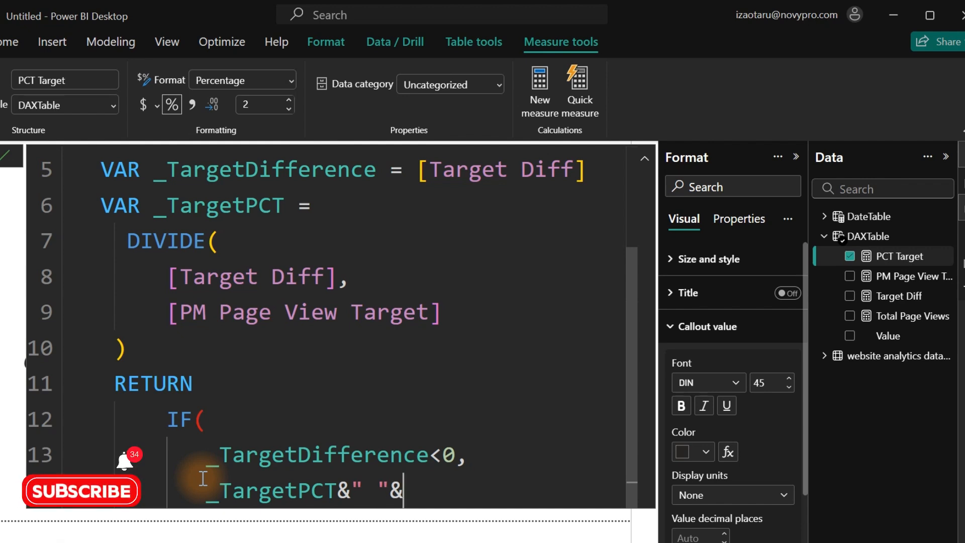
# Step: Complete the true result with the _DownArrow variable and start a new line for the false result
pyautogui.write('_')
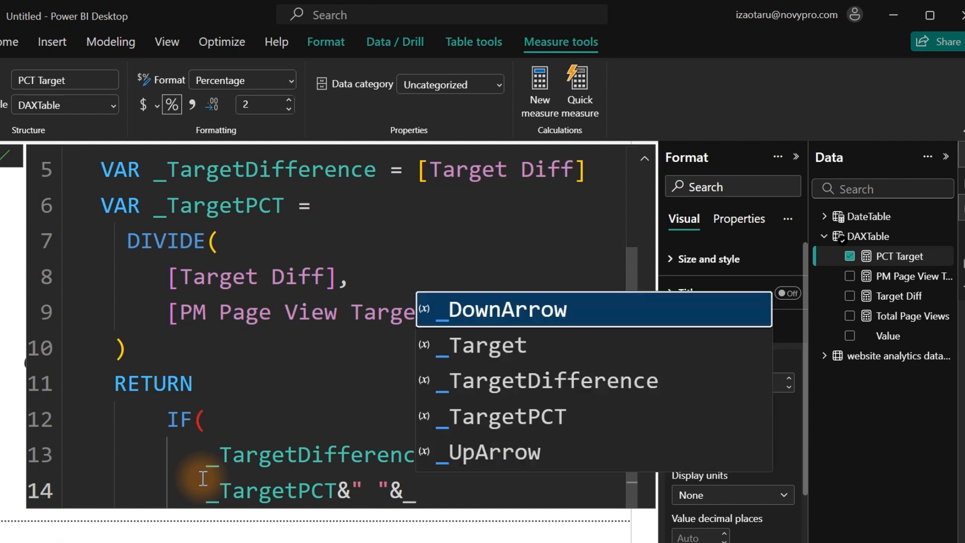
pyautogui.press('Down')
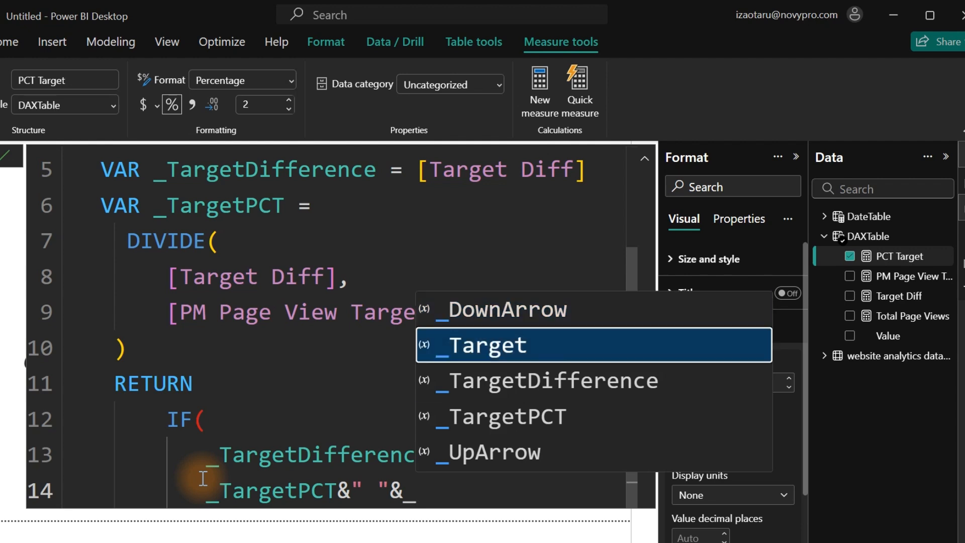
pyautogui.press('Down')
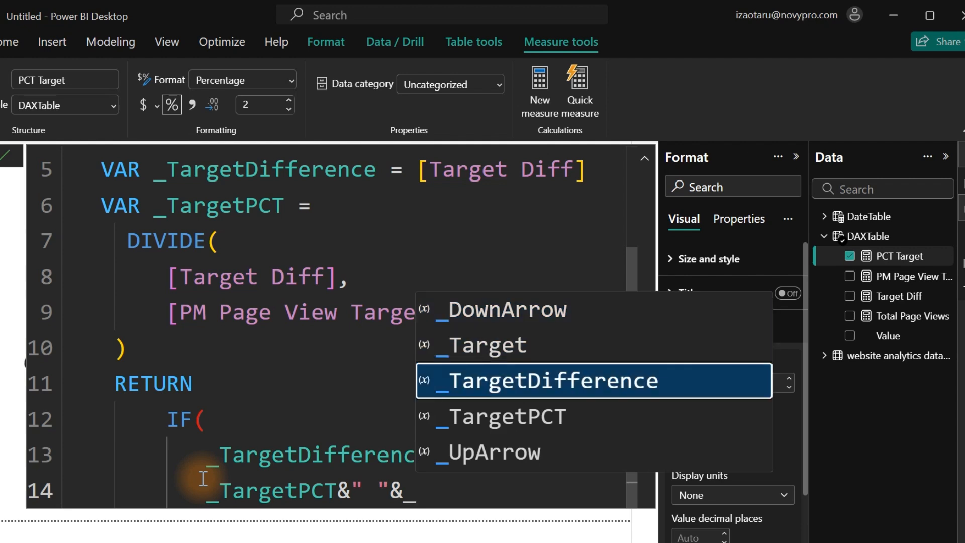
pyautogui.press('Down')
pyautogui.press('Down')
pyautogui.press('Down')
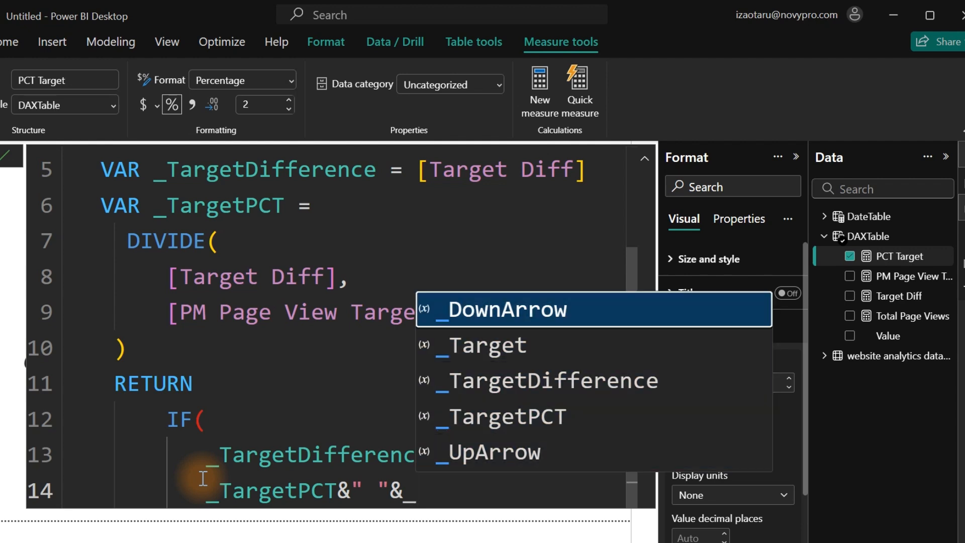
pyautogui.press('Tab')
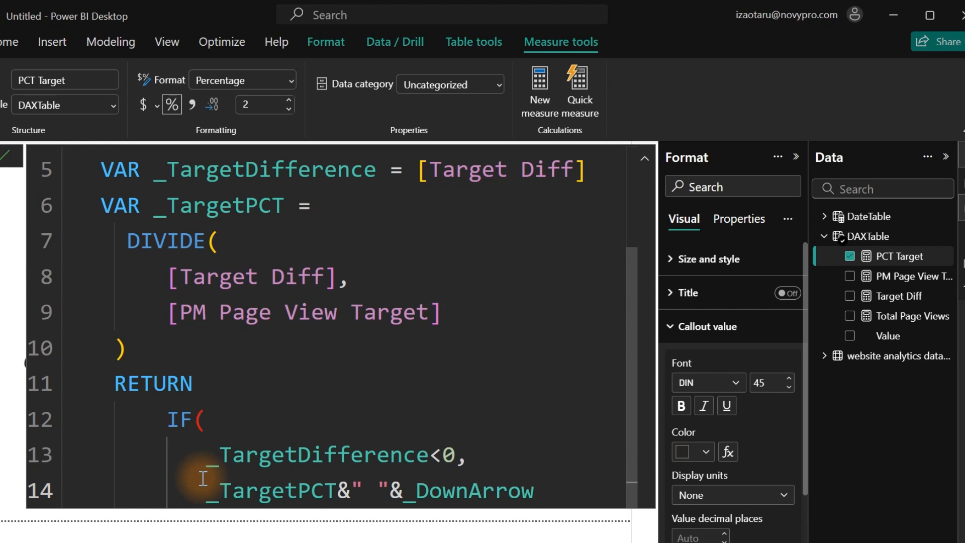
pyautogui.write(',')
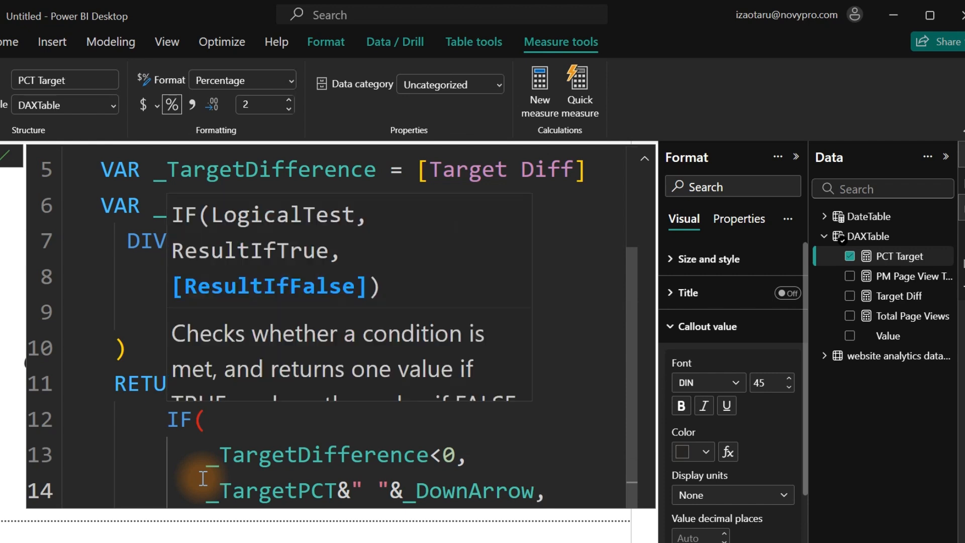
pyautogui.press('Return')
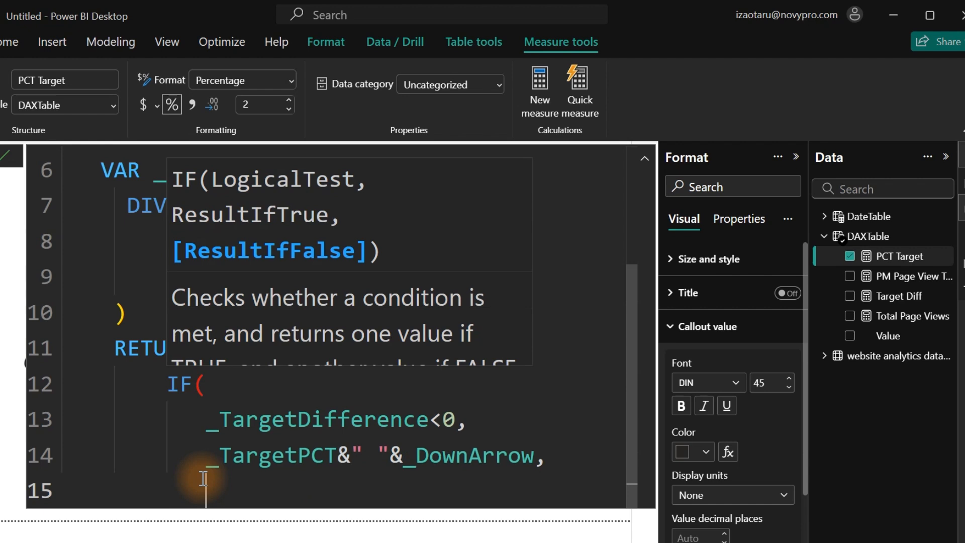
# Step: Enter the IF's false result as _TargetDifference& " "&_UpArrow
pyautogui.write('_')
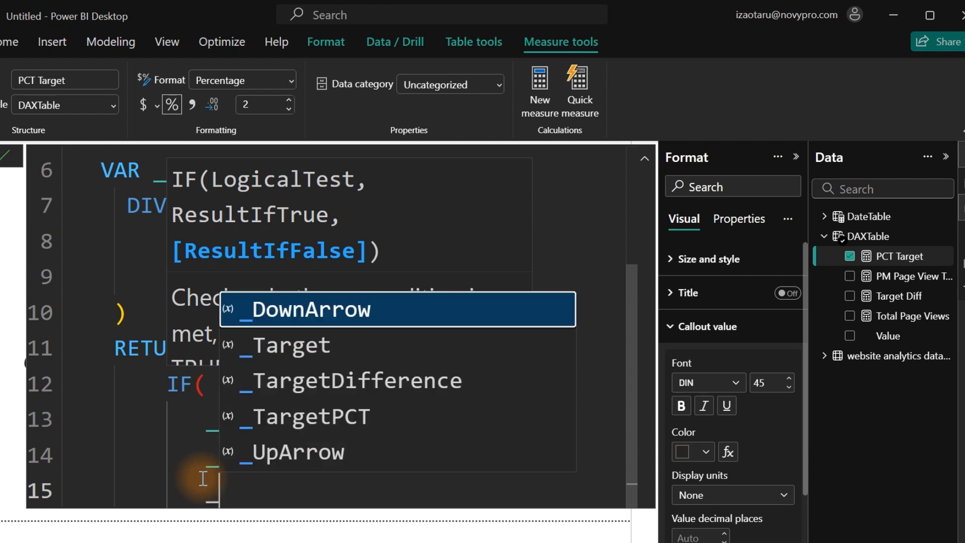
pyautogui.press('Down')
pyautogui.press('Down')
pyautogui.press('Tab')
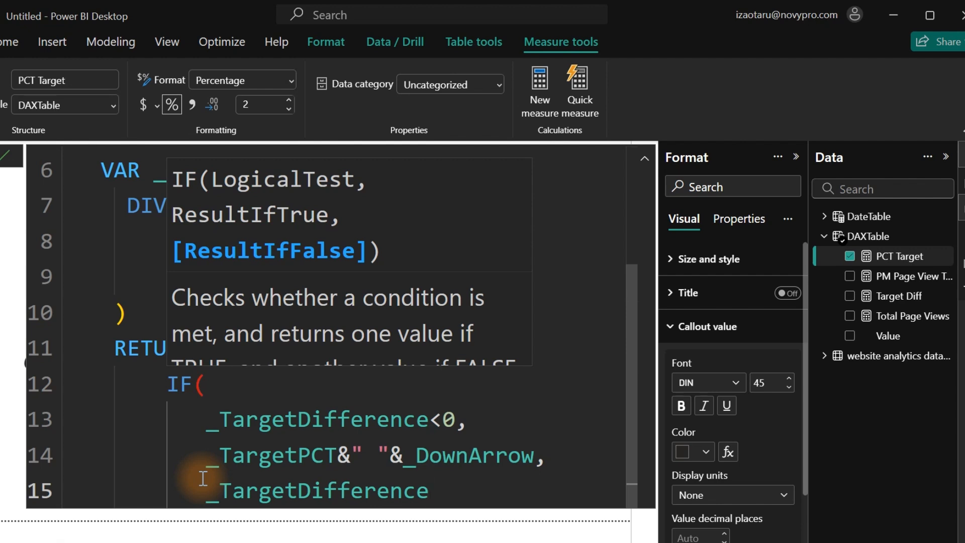
pyautogui.write('& " "&_')
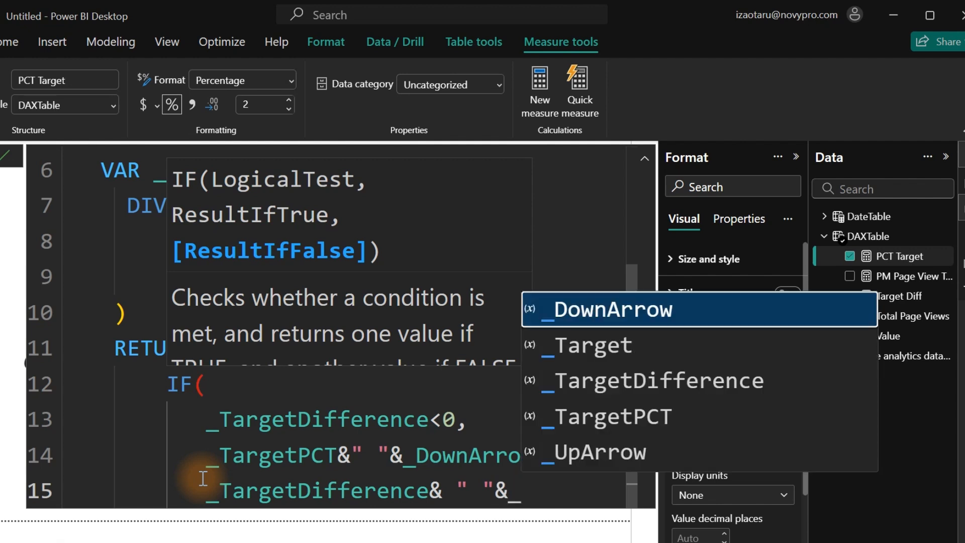
pyautogui.press('Down')
pyautogui.press('Down')
pyautogui.press('Down')
pyautogui.press('Down')
pyautogui.press('Tab')
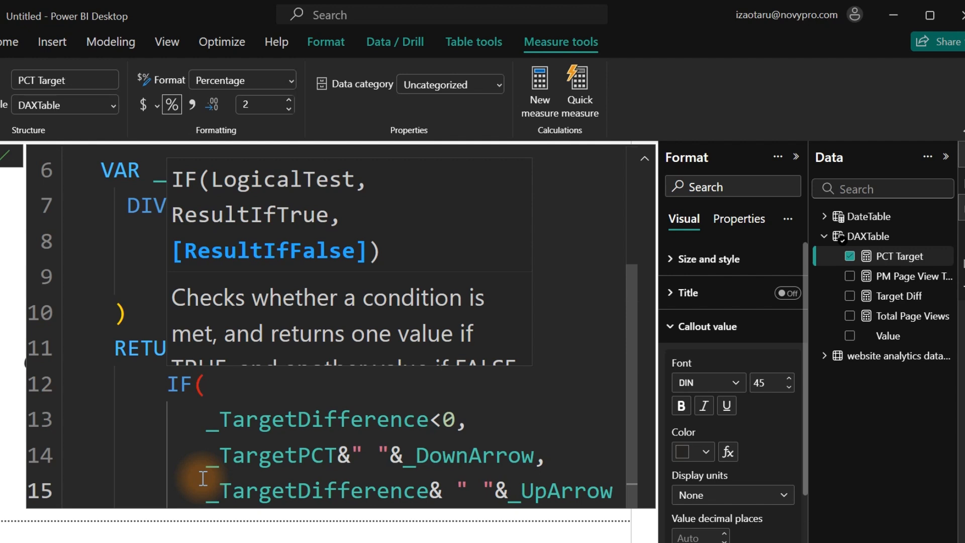
# Step: Close the IF function with a parenthesis on its own line and commit the PCT Target measure
pyautogui.press('Return')
pyautogui.write(')')
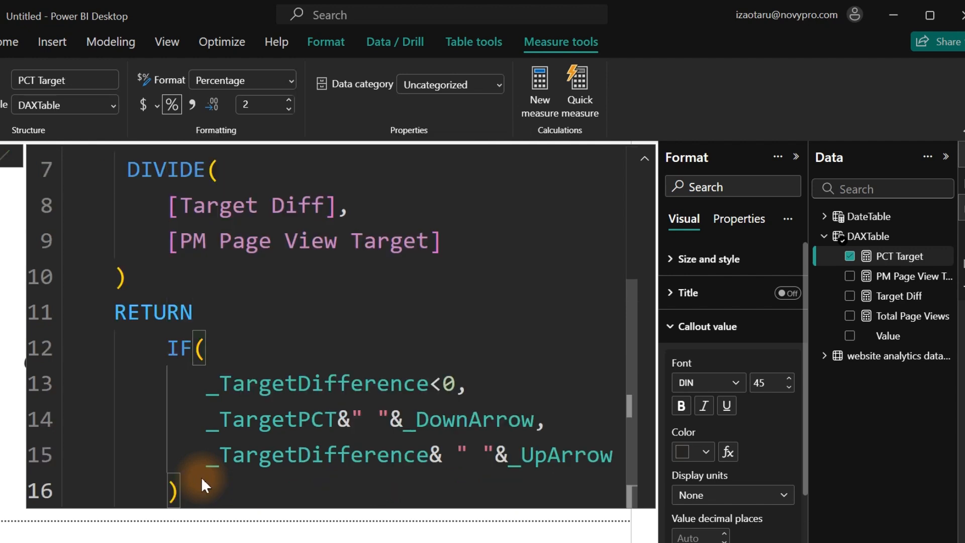
pyautogui.press('Return')
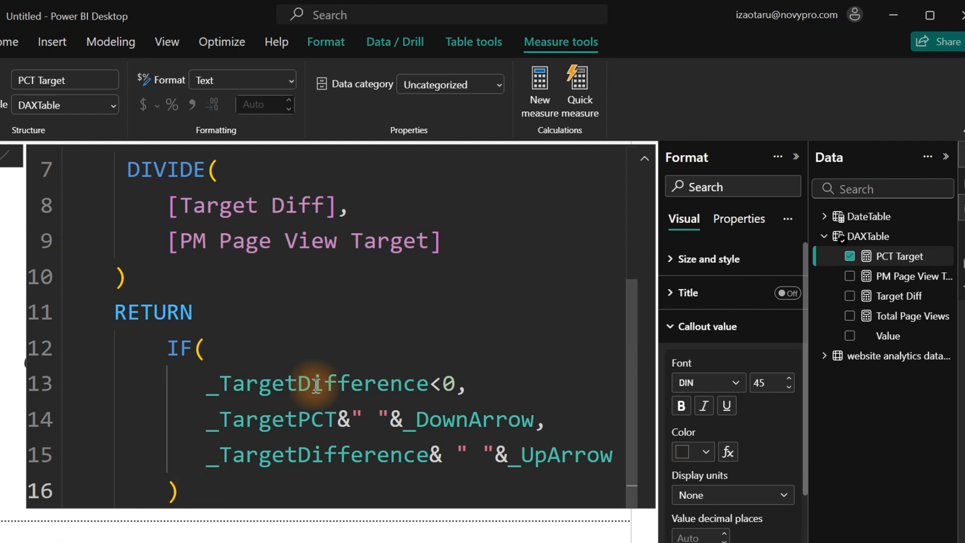
# Step: Collapse the formula editor, then widen the PCT Target card and shift it to the right on the report page
pyautogui.click(645, 161)
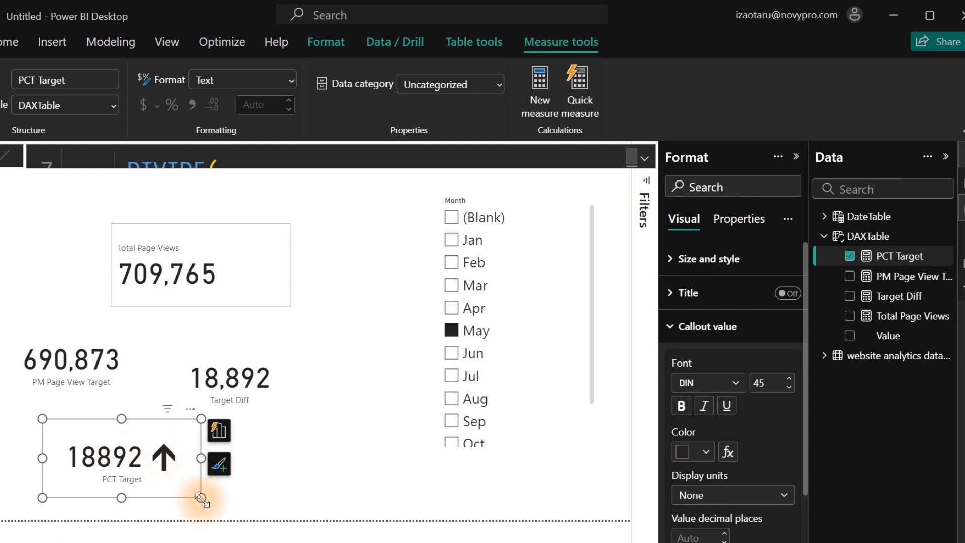
pyautogui.moveTo(201, 497); pyautogui.dragTo(254, 499)
pyautogui.moveTo(133, 445); pyautogui.dragTo(178, 452)
# Step: Filter the report to Apr with the Month slicer to test the PCT Target card
pyautogui.click(463, 307)
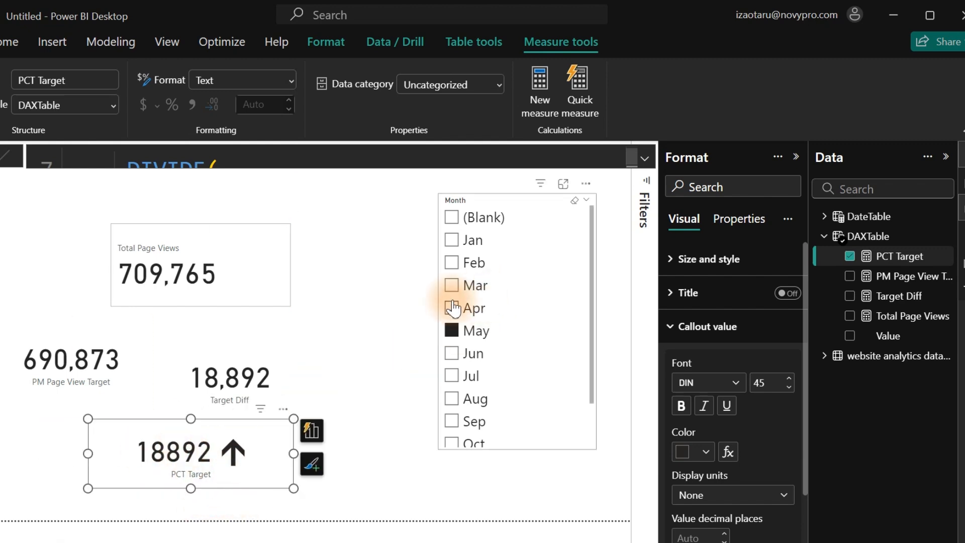
pyautogui.click(455, 287)
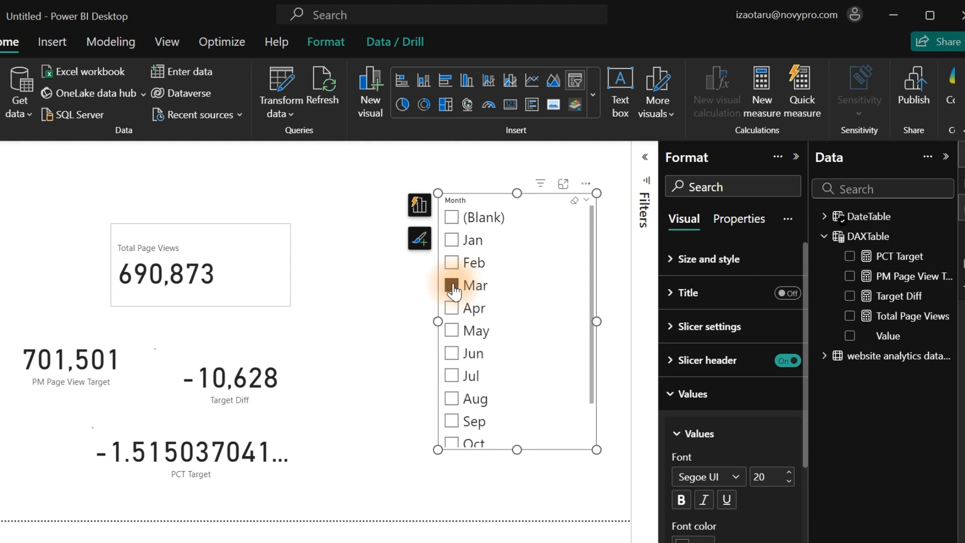
pyautogui.click(452, 307)
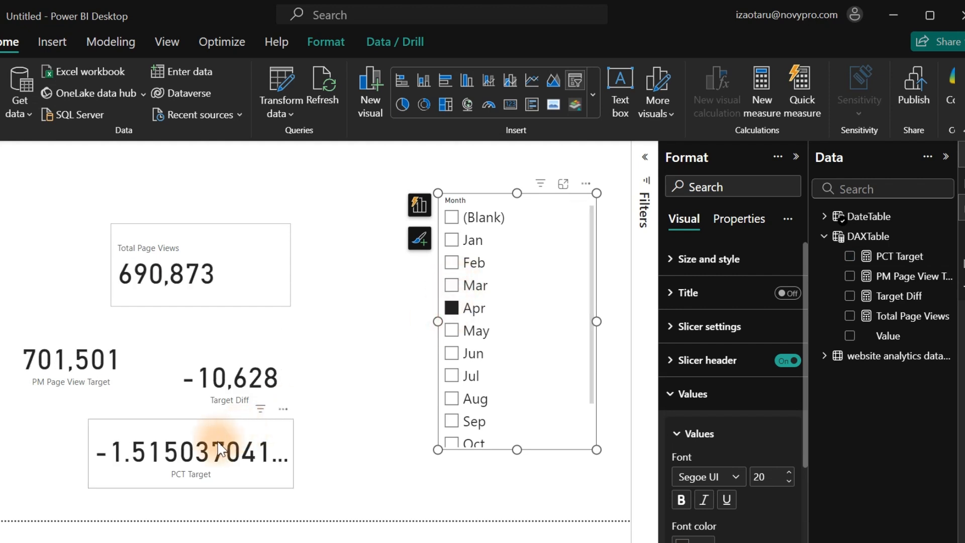
# Step: Widen the PCT Target card further and move it back to the left, clear of the Month slicer
pyautogui.click(267, 454)
pyautogui.moveTo(294, 453); pyautogui.dragTo(396, 461)
pyautogui.moveTo(320, 458); pyautogui.dragTo(274, 459)
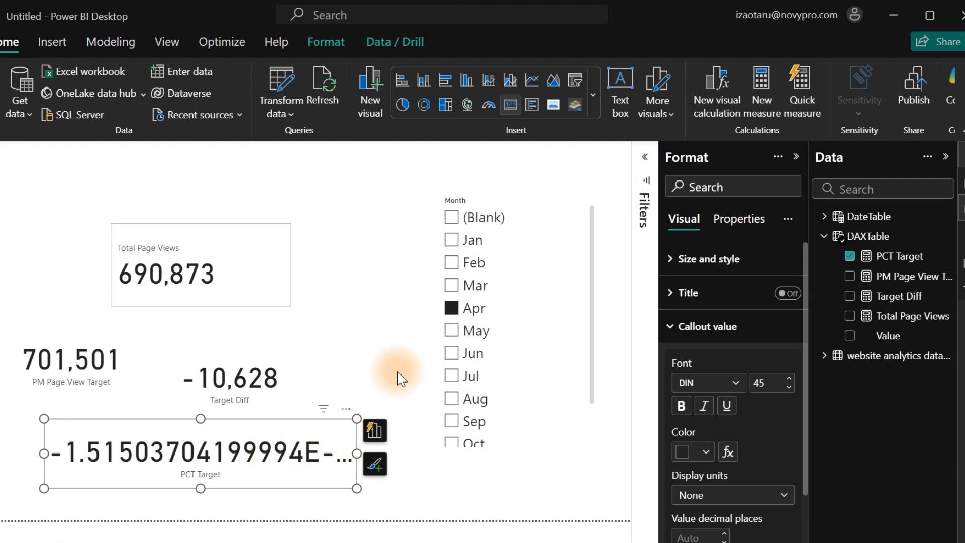
# Step: Reopen the PCT Target measure's formula and start a FORMAT function on a new line before DIVIDE in the _TargetPCT variable
pyautogui.click(886, 256)
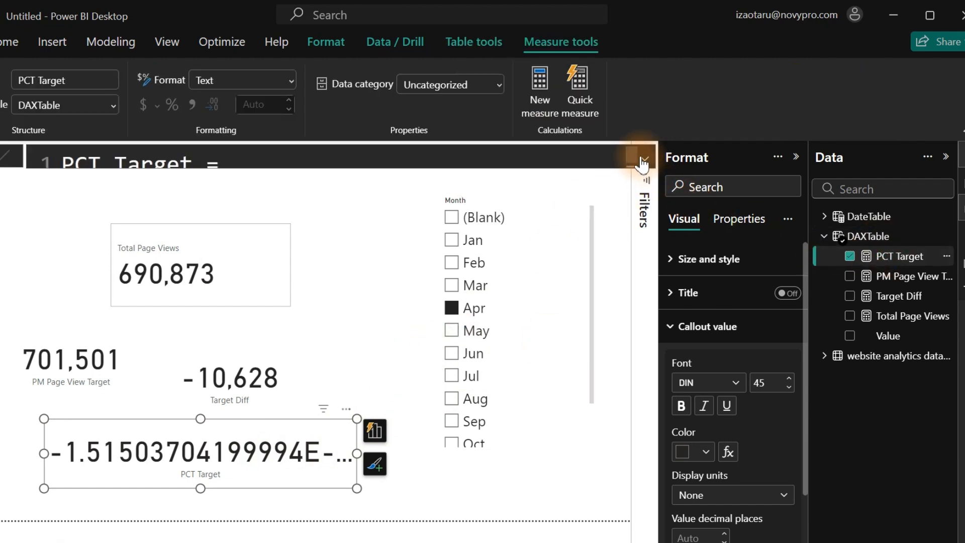
pyautogui.click(642, 161)
pyautogui.click(411, 394)
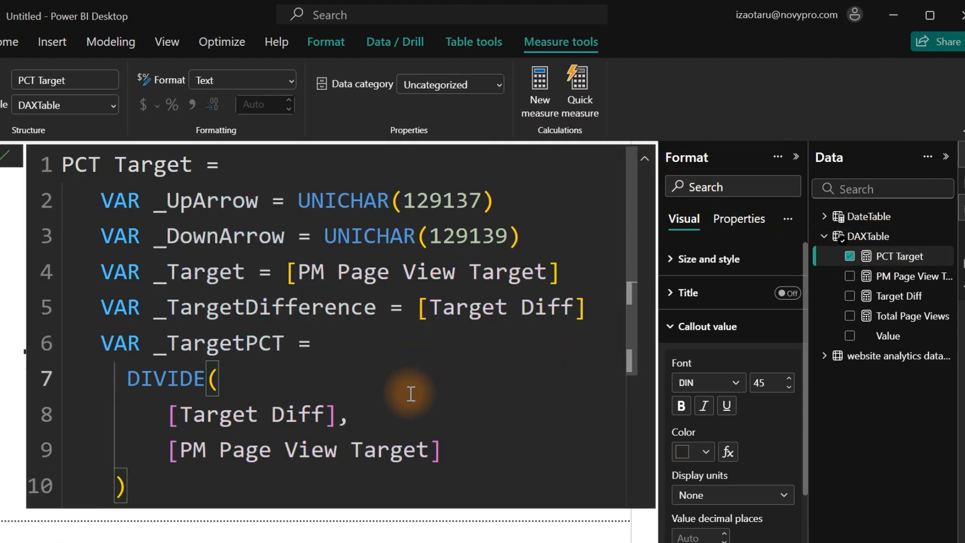
pyautogui.scroll(-5, 411, 393)
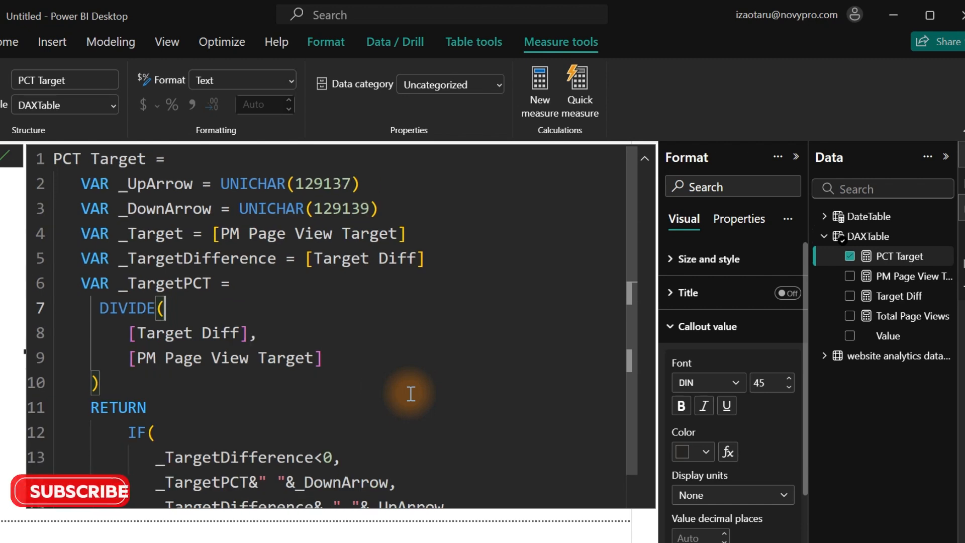
pyautogui.click(94, 308)
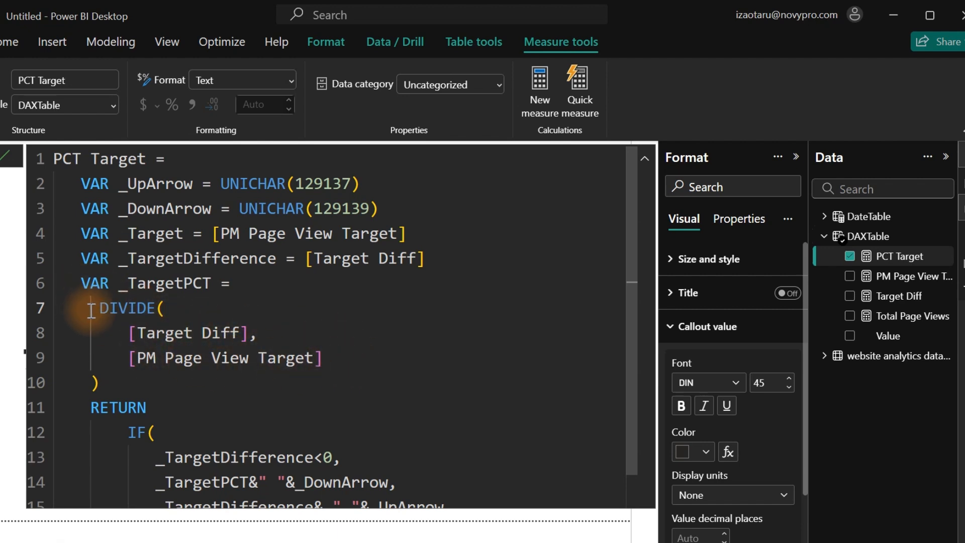
pyautogui.click(247, 285)
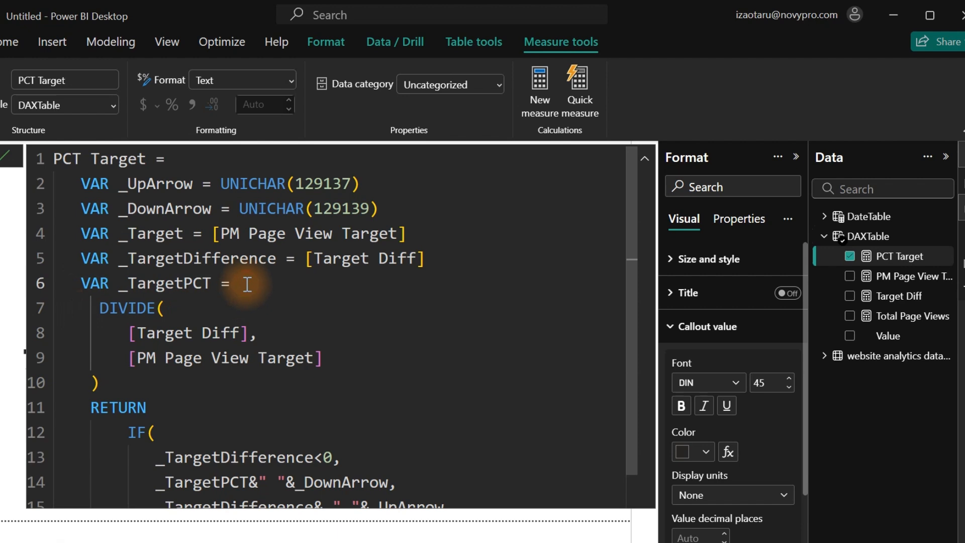
pyautogui.press('Return')
pyautogui.write('for')
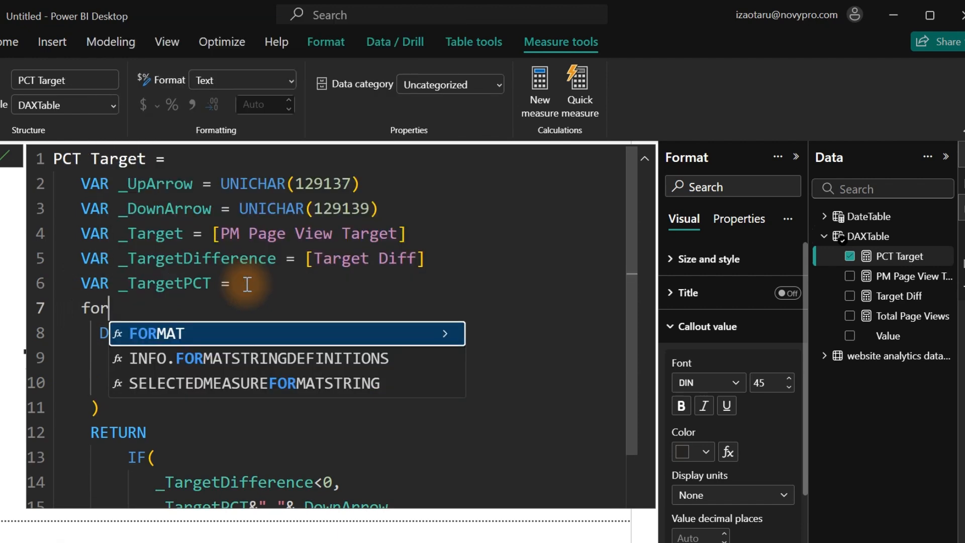
pyautogui.press('Tab')
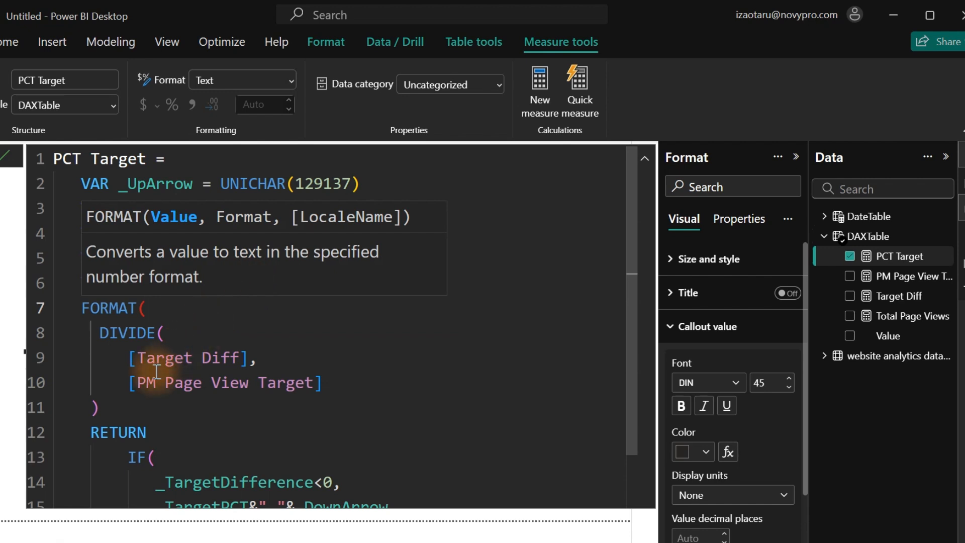
# Step: Add "0%" as the format argument after the DIVIDE expression, close the FORMAT function on its own line and commit the measure
pyautogui.click(110, 406)
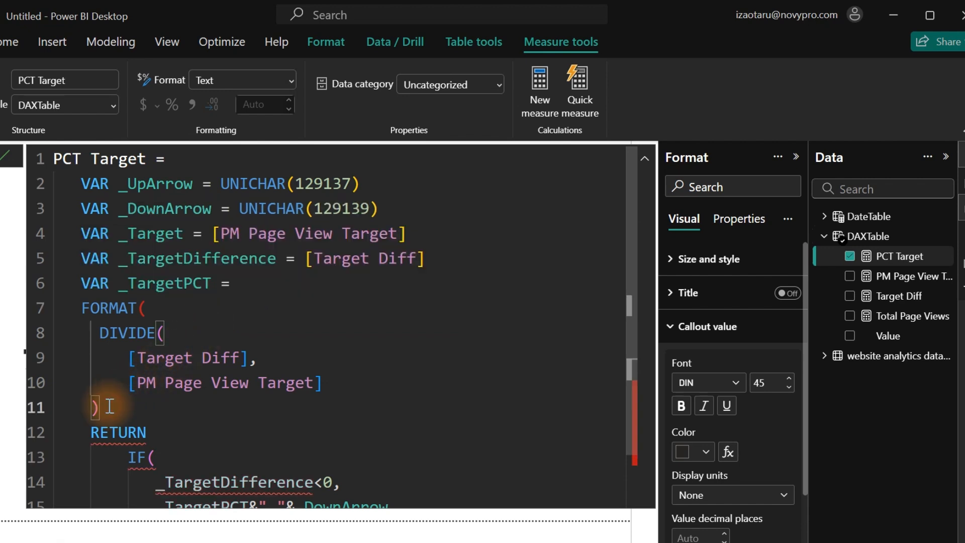
pyautogui.write(',')
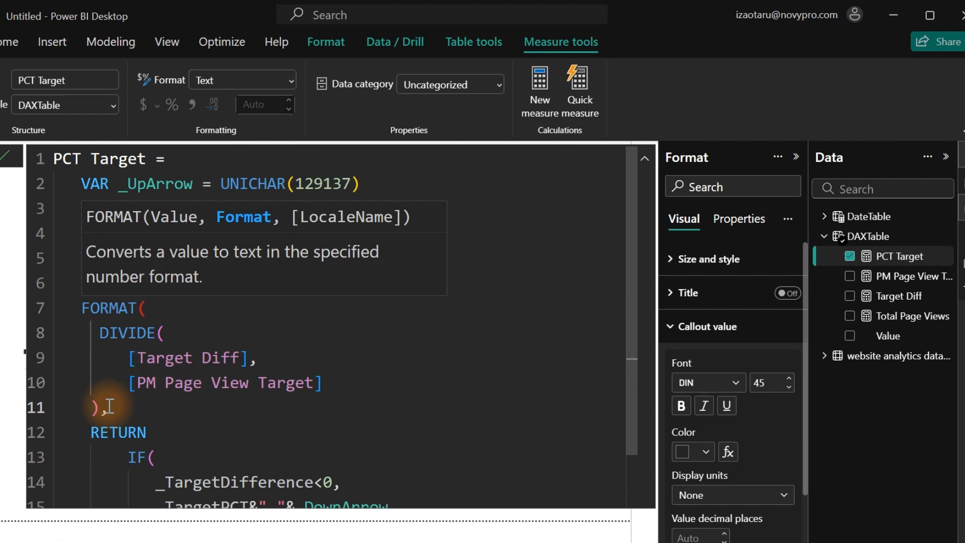
pyautogui.press('Return')
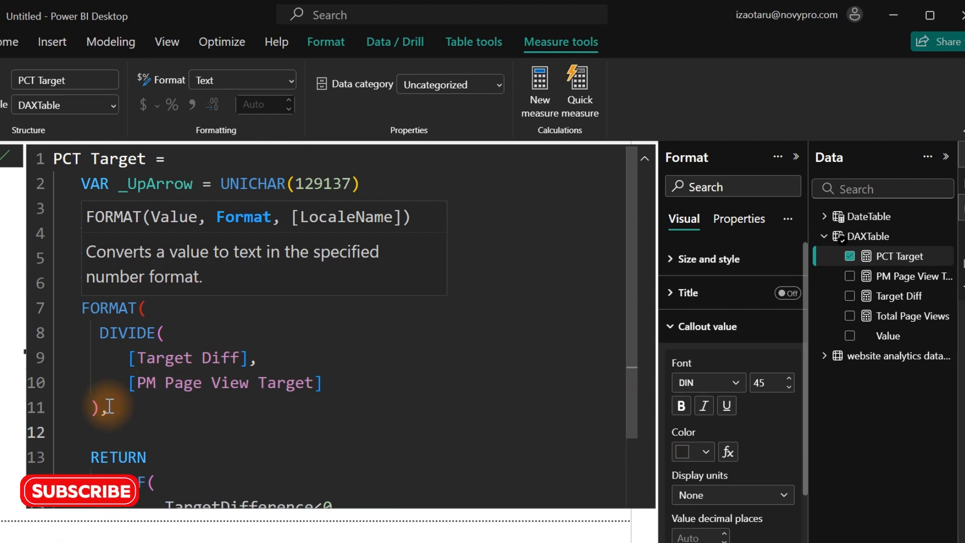
pyautogui.write('"')
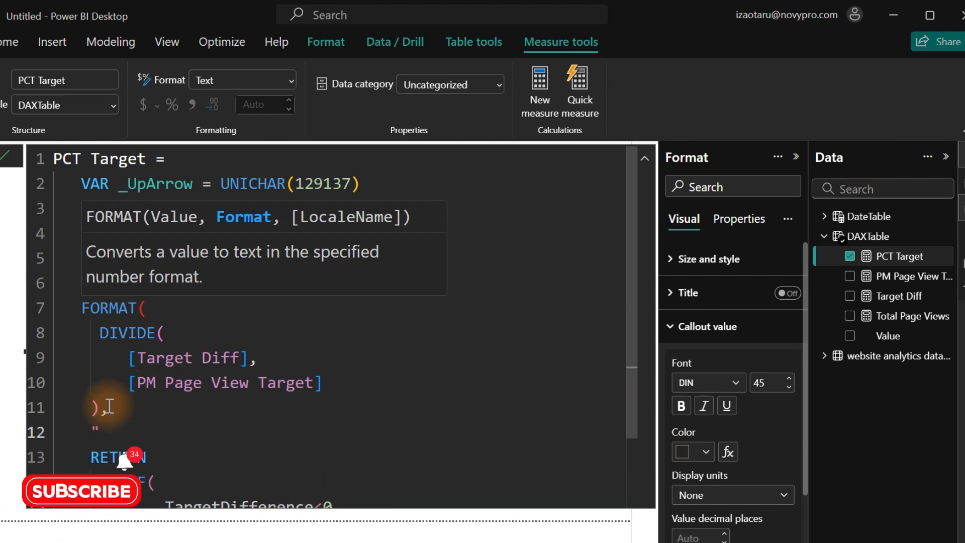
pyautogui.write(')')
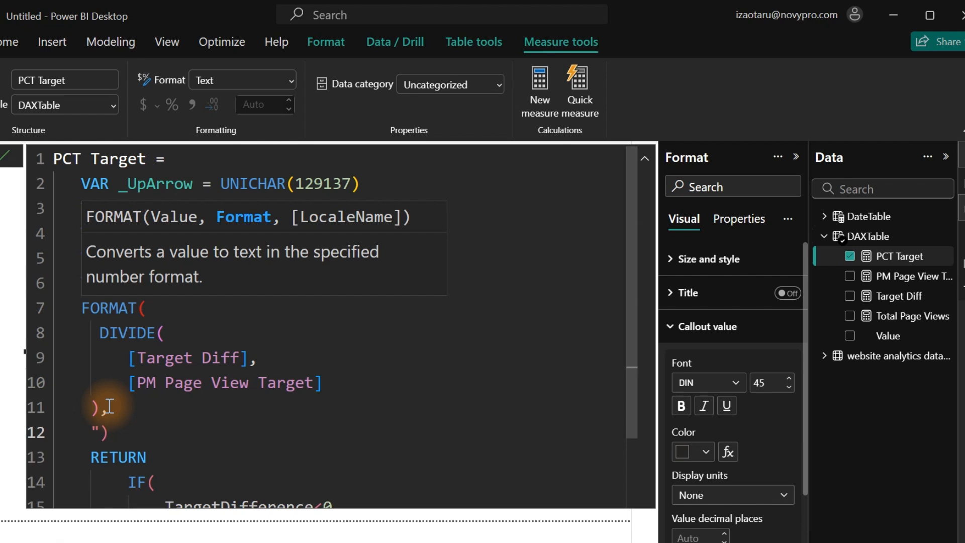
pyautogui.press('BackSpace')
pyautogui.write('0%')
pyautogui.press('Return')
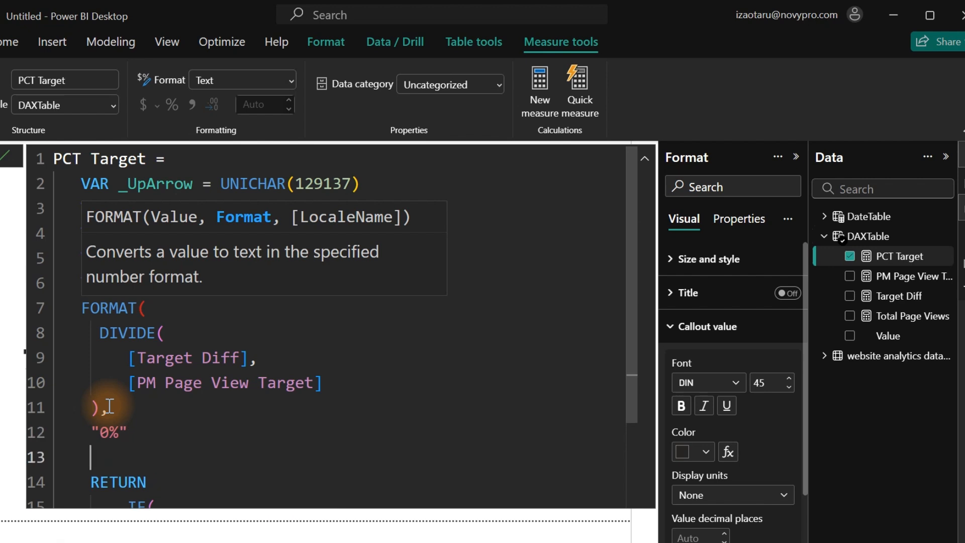
pyautogui.write(')')
pyautogui.click(110, 407)
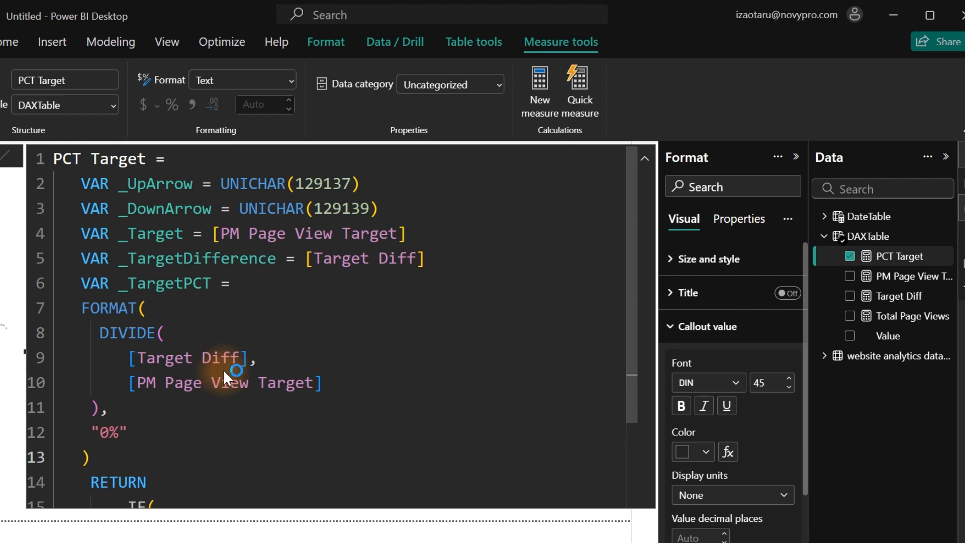
pyautogui.press('Return')
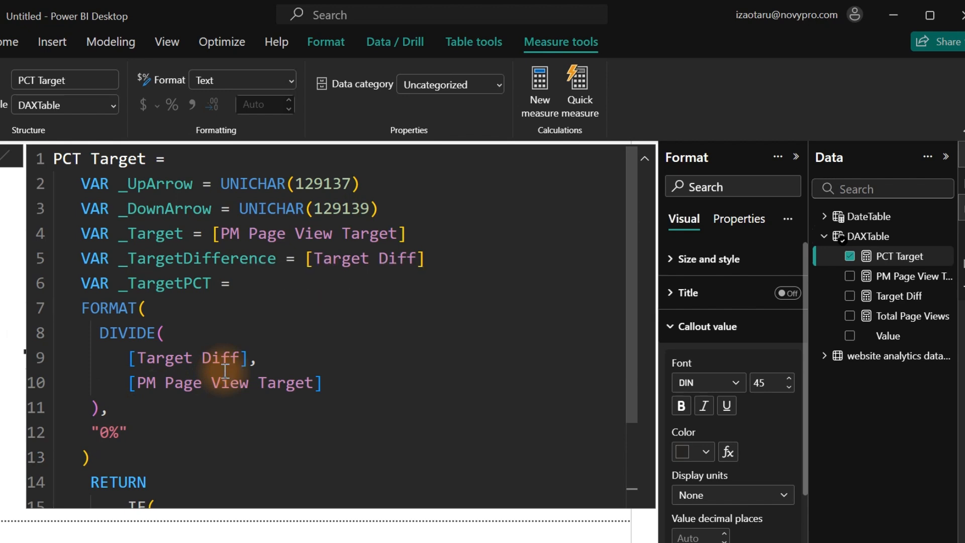
# Step: Collapse the formula editor and test the PCT Target card by switching the Month slicer between May and Jun
pyautogui.click(645, 159)
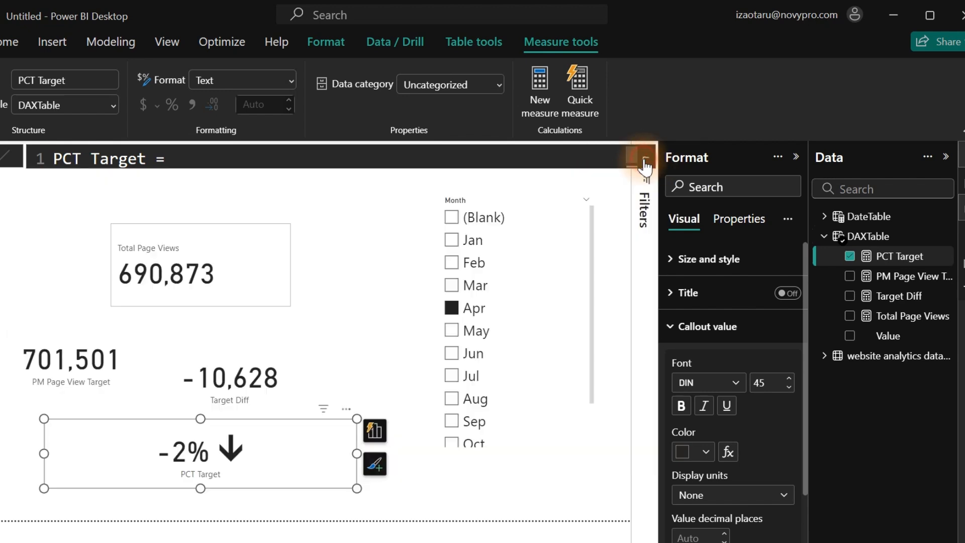
pyautogui.click(452, 331)
pyautogui.click(451, 352)
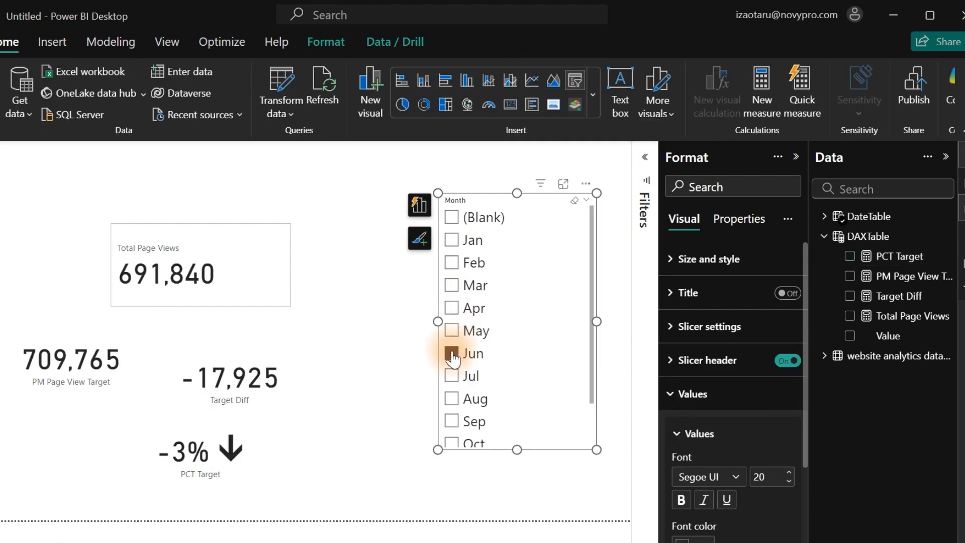
pyautogui.click(452, 332)
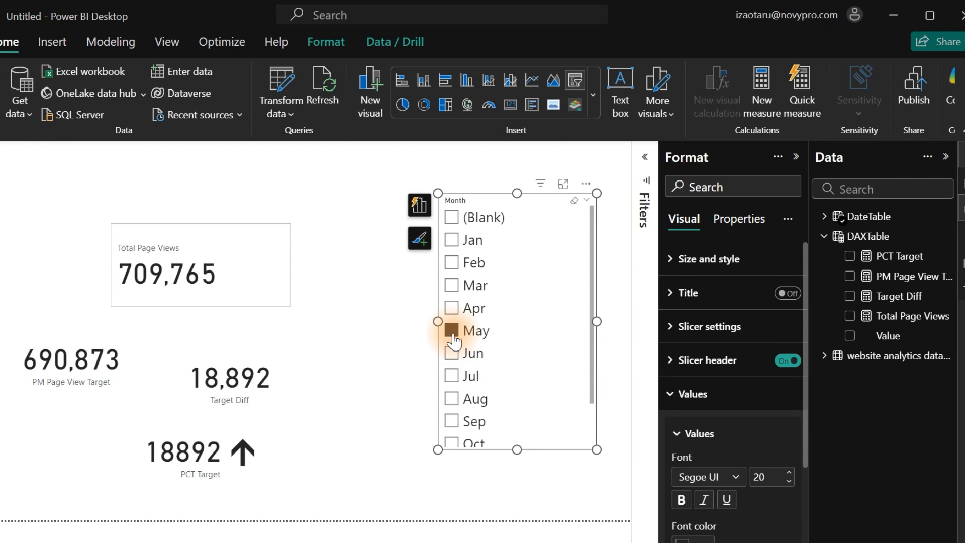
# Step: Reopen the PCT Target formula and examine the _TargetDifference reference in the IF function's up-arrow result
pyautogui.click(214, 481)
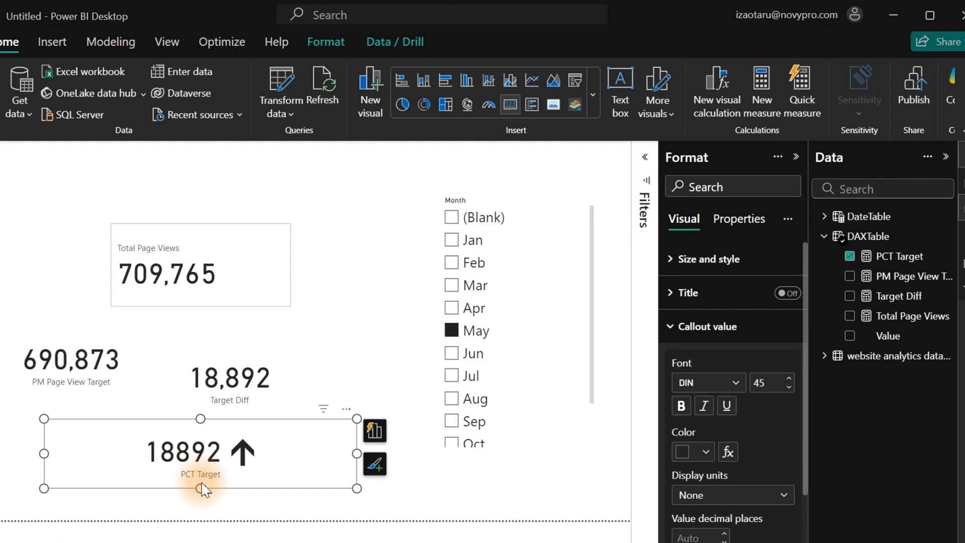
pyautogui.click(900, 264)
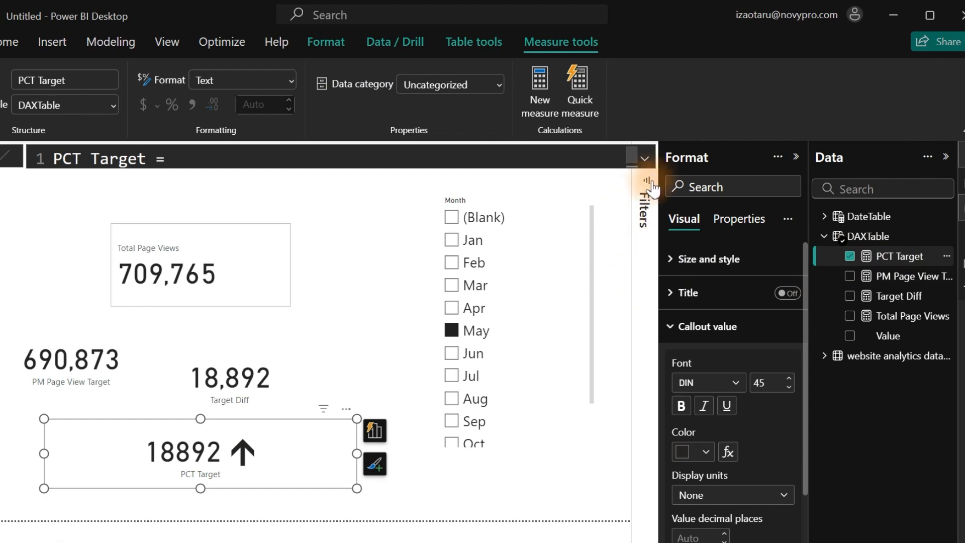
pyautogui.click(645, 160)
pyautogui.scroll(-2, 417, 478)
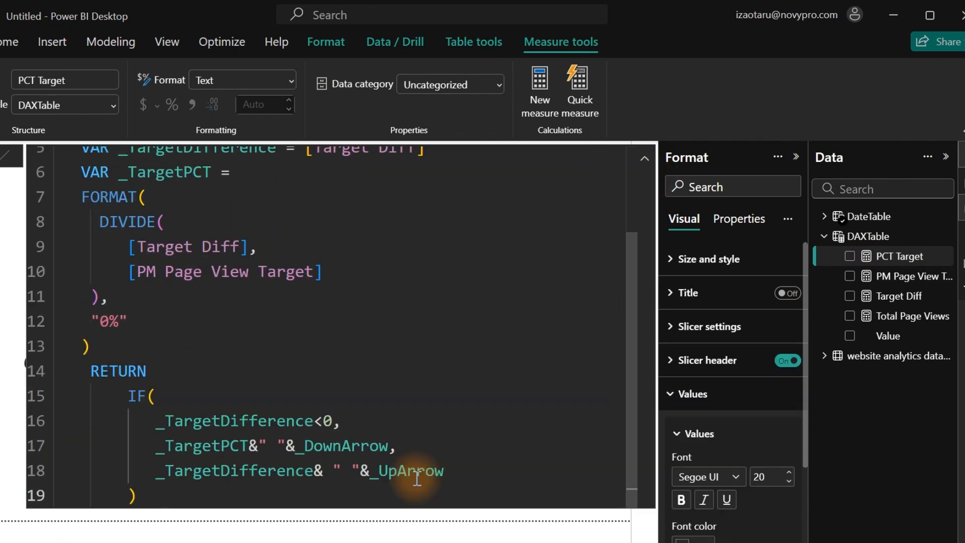
pyautogui.moveTo(314, 470); pyautogui.dragTo(159, 469)
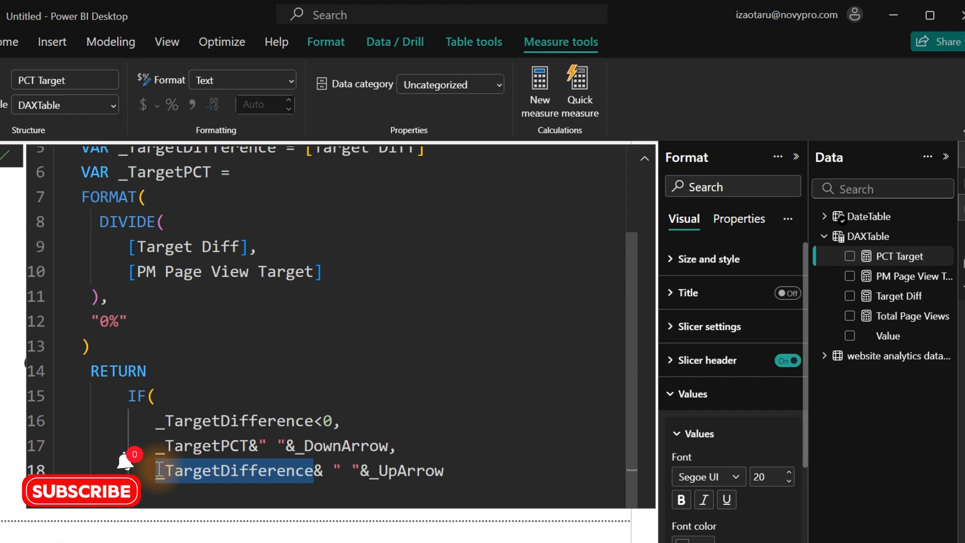
# Step: Collapse the formula editor and check the PCT Target card with the Month slicer on Jun and on Jul
pyautogui.click(645, 165)
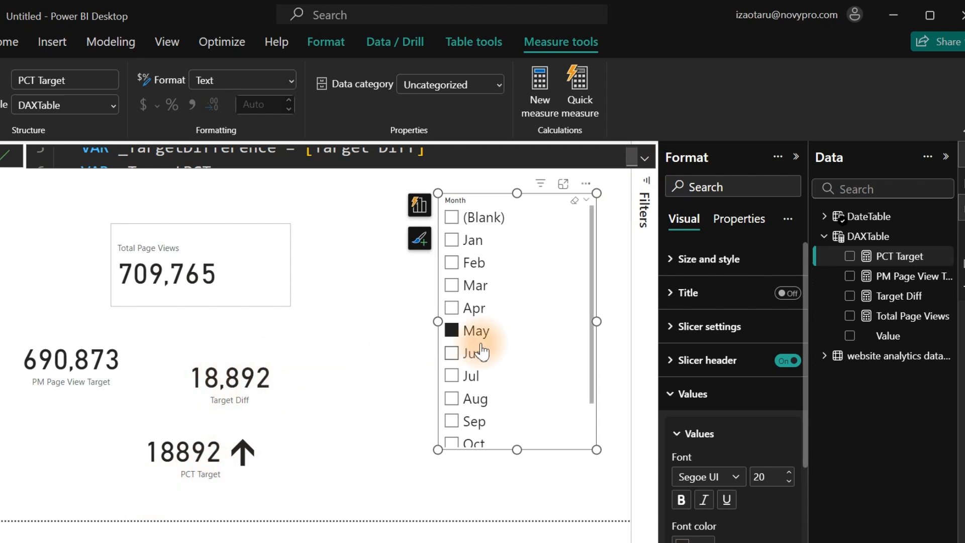
pyautogui.click(450, 356)
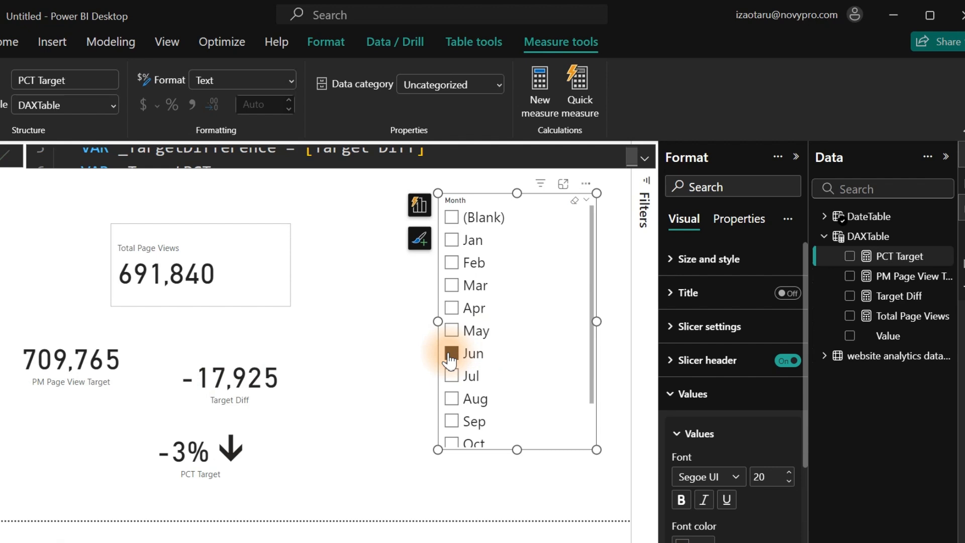
pyautogui.click(451, 377)
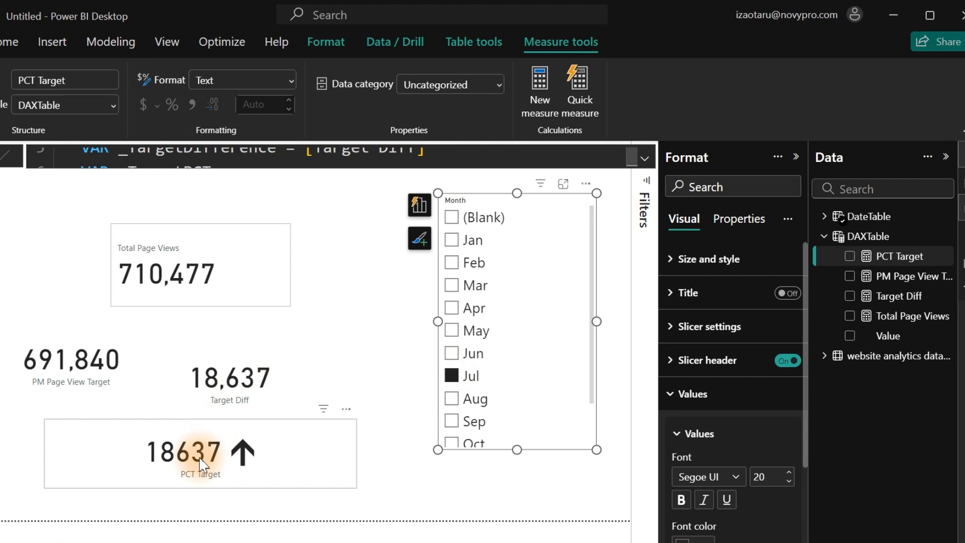
# Step: Expand the PCT Target formula, delete _TargetDifference from the up-arrow result of the IF function and add a blank line below it
pyautogui.click(644, 159)
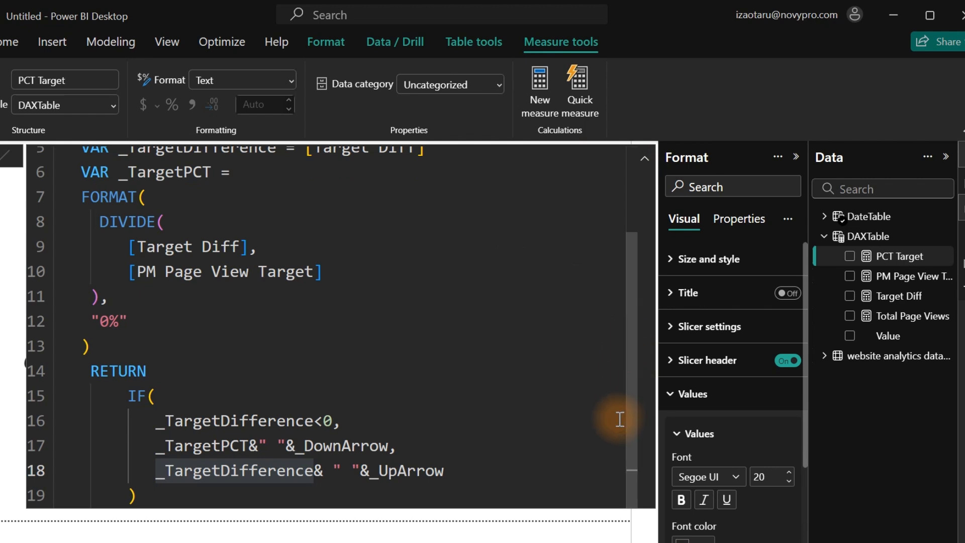
pyautogui.doubleClick(313, 472)
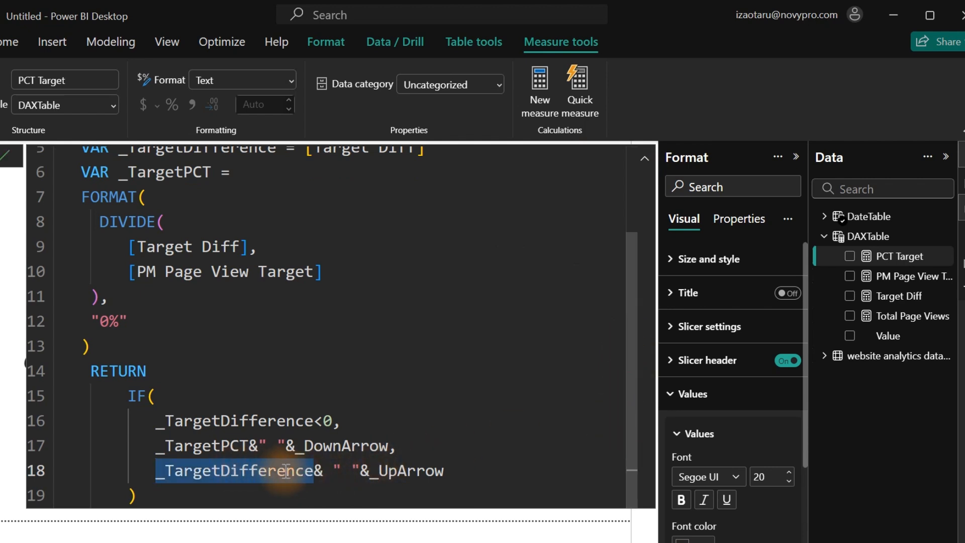
pyautogui.press('BackSpace')
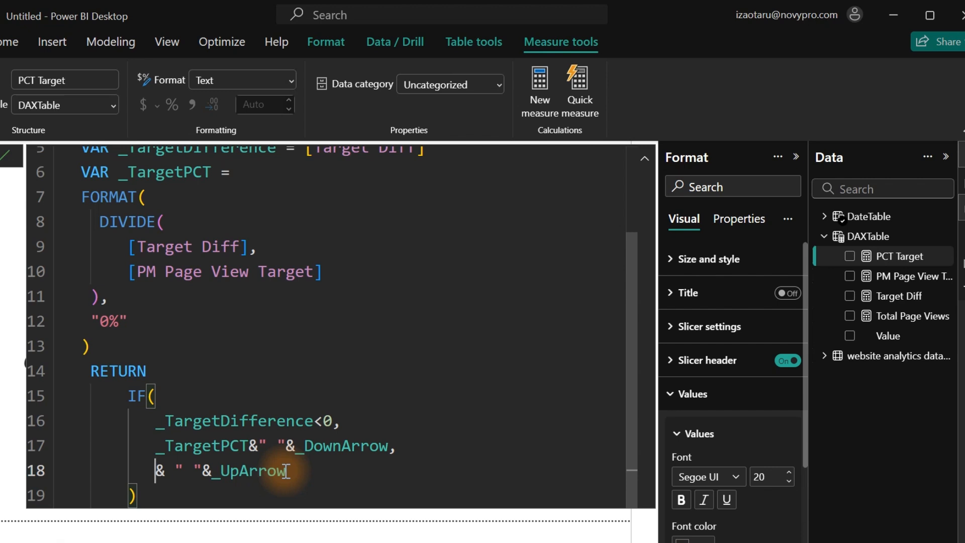
pyautogui.write('[')
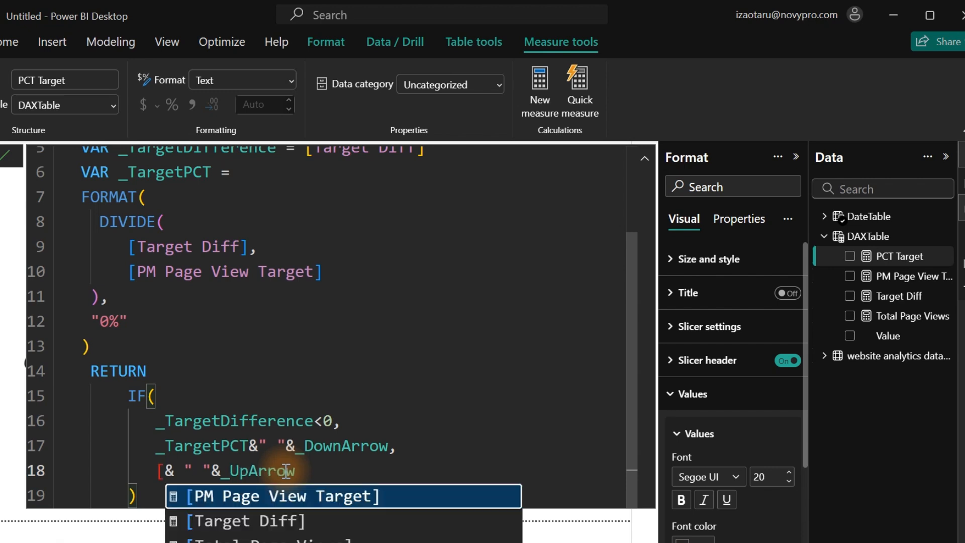
pyautogui.press('BackSpace')
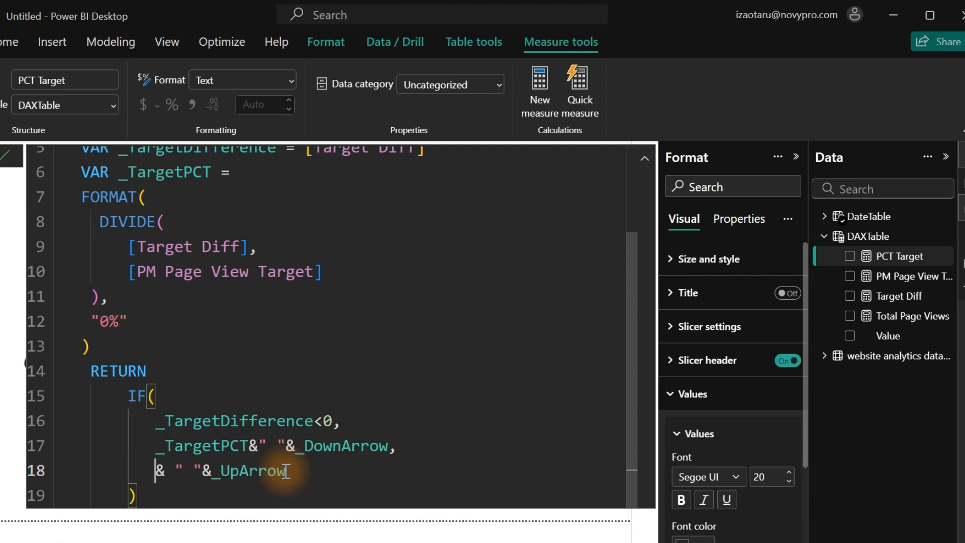
pyautogui.doubleClick(284, 471)
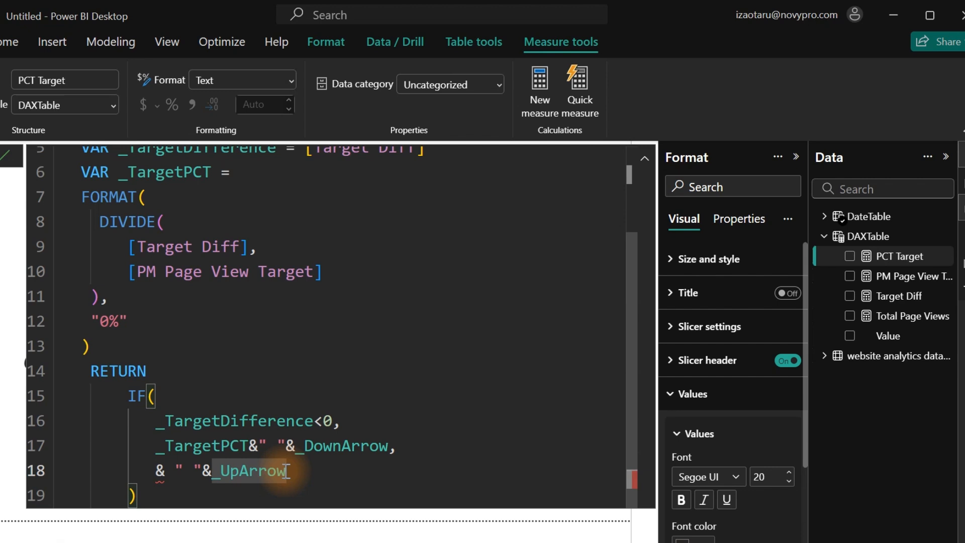
pyautogui.click(285, 471)
pyautogui.press('Return')
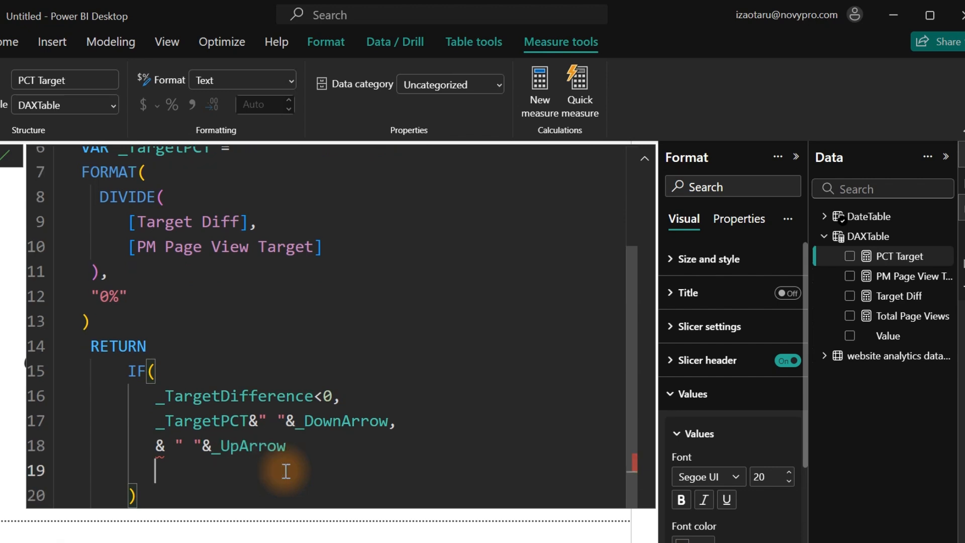
# Step: Insert the _TargetPCT variable at the start of the IF function's up-arrow result, before & " "&_UpArrow
pyautogui.press('Up')
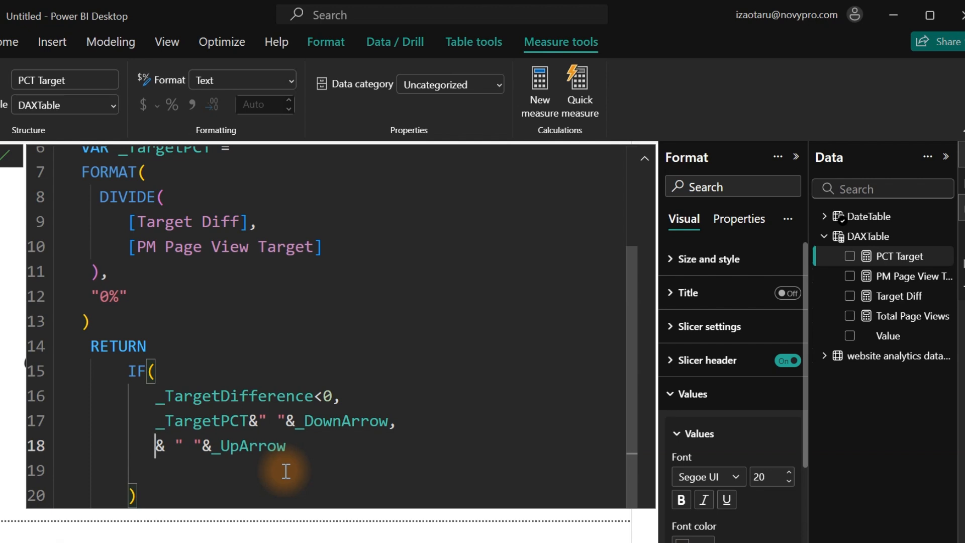
pyautogui.press('Left')
pyautogui.write('_')
pyautogui.press('Down')
pyautogui.press('Down')
pyautogui.press('Down')
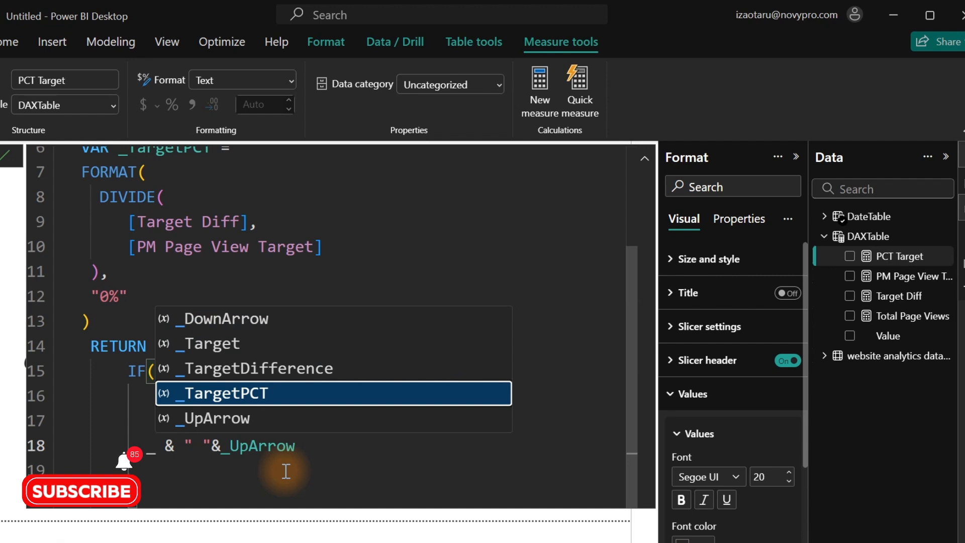
pyautogui.press('Tab')
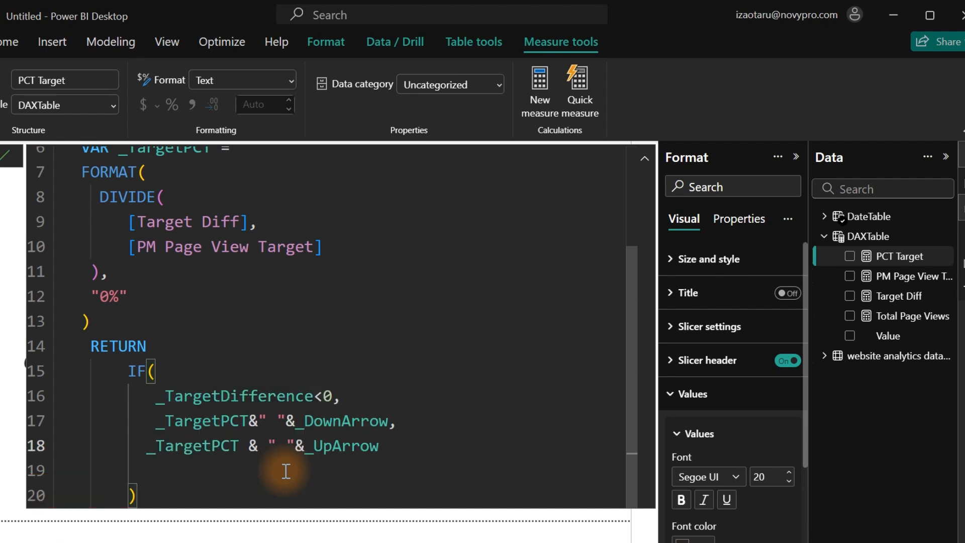
# Step: Space out the & operators in both IF results of PCT Target, before _DownArrow and _UpArrow, and commit the formula
pyautogui.click(249, 419)
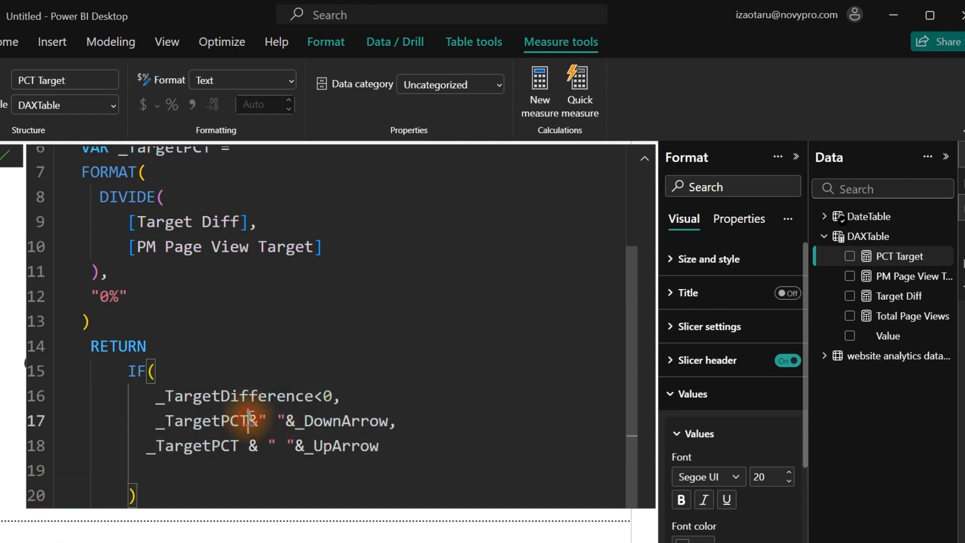
pyautogui.click(306, 421)
pyautogui.click(304, 450)
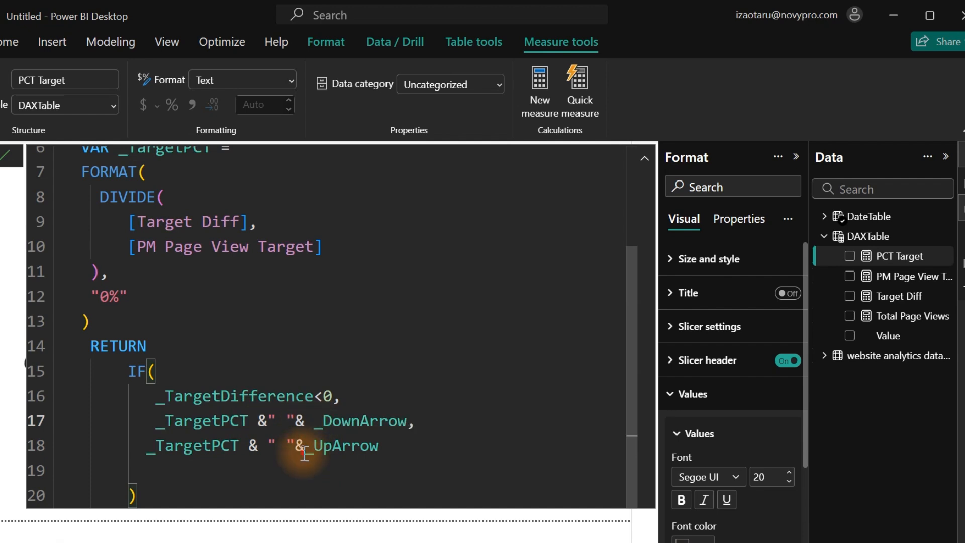
pyautogui.click(410, 447)
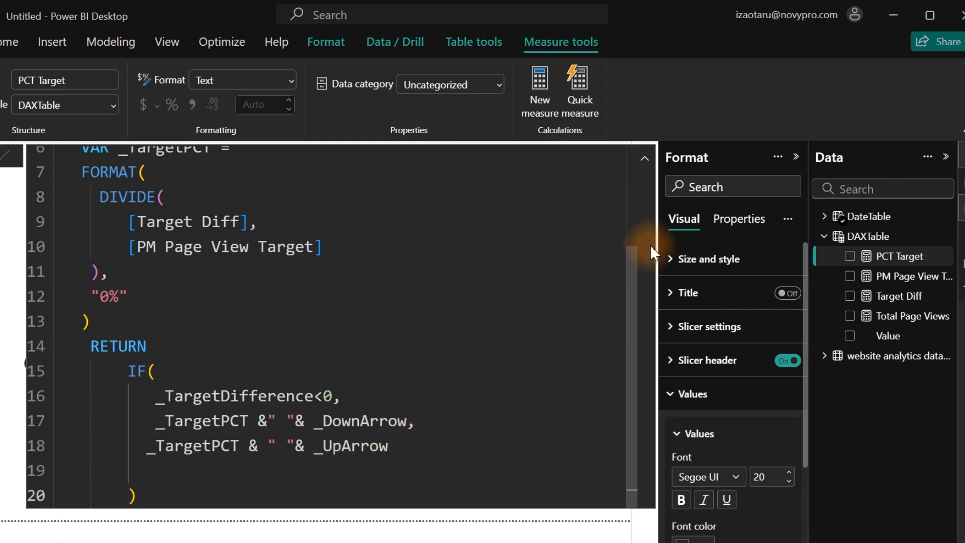
# Step: Collapse the formula editor and check the PCT Target card with the Month slicer on Jun and on May
pyautogui.click(644, 161)
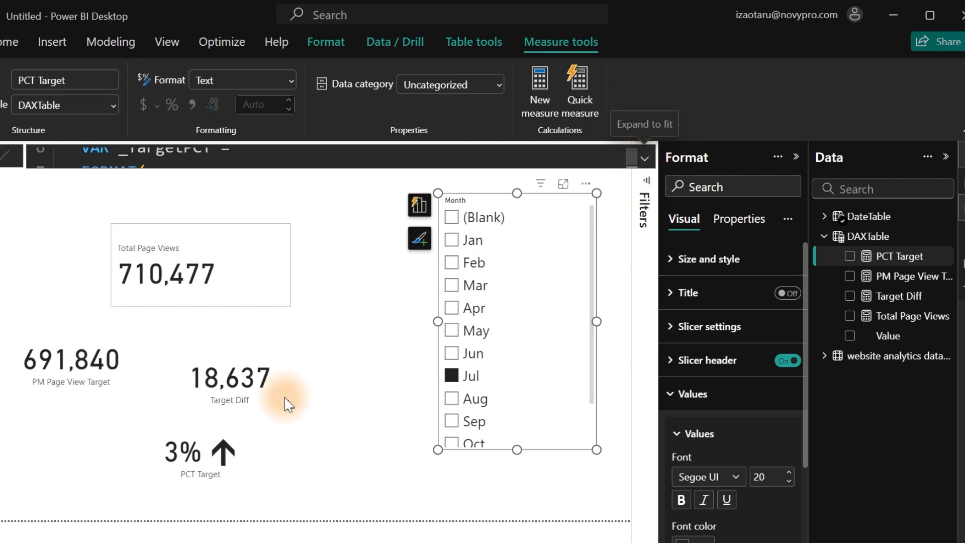
pyautogui.click(471, 352)
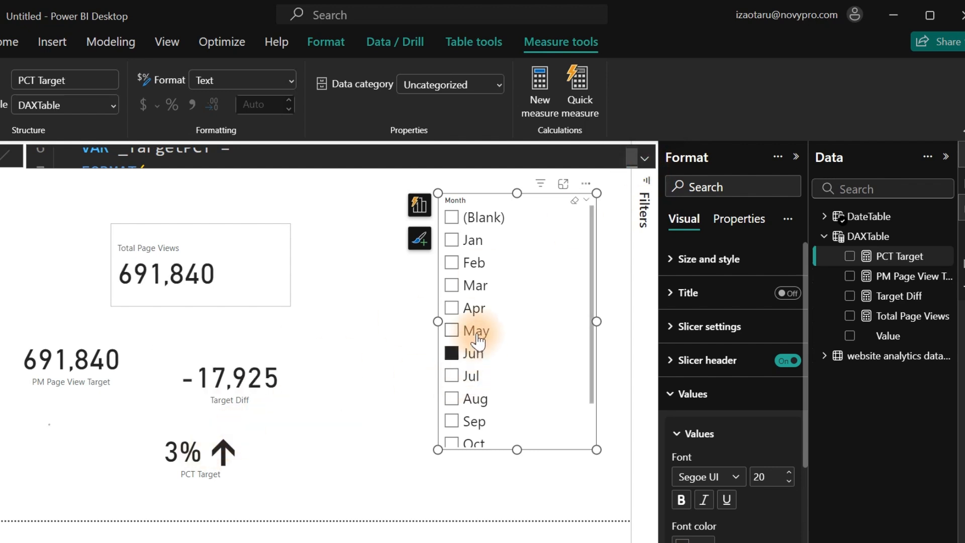
pyautogui.click(476, 332)
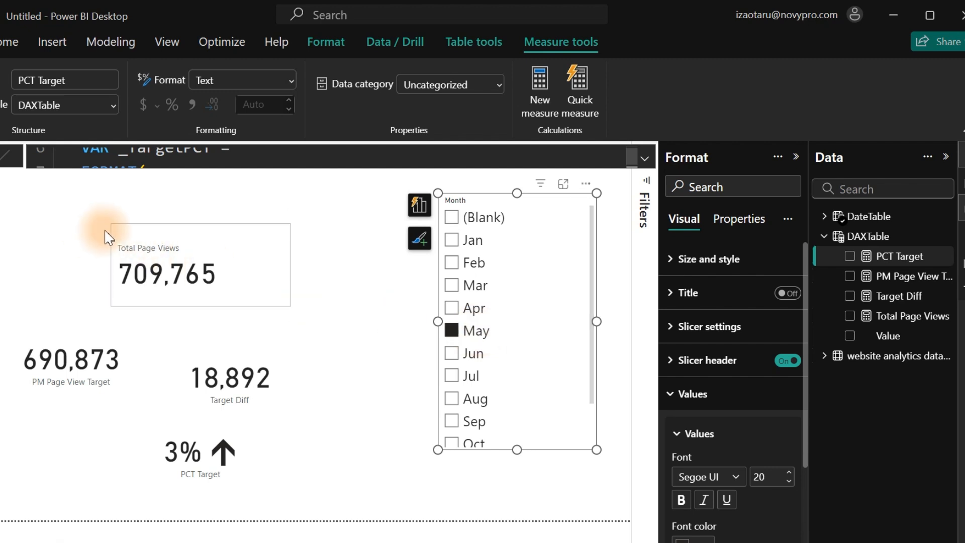
# Step: Delete the PM Page View Target, Target Diff and PCT Target cards from the report page
pyautogui.click(211, 382)
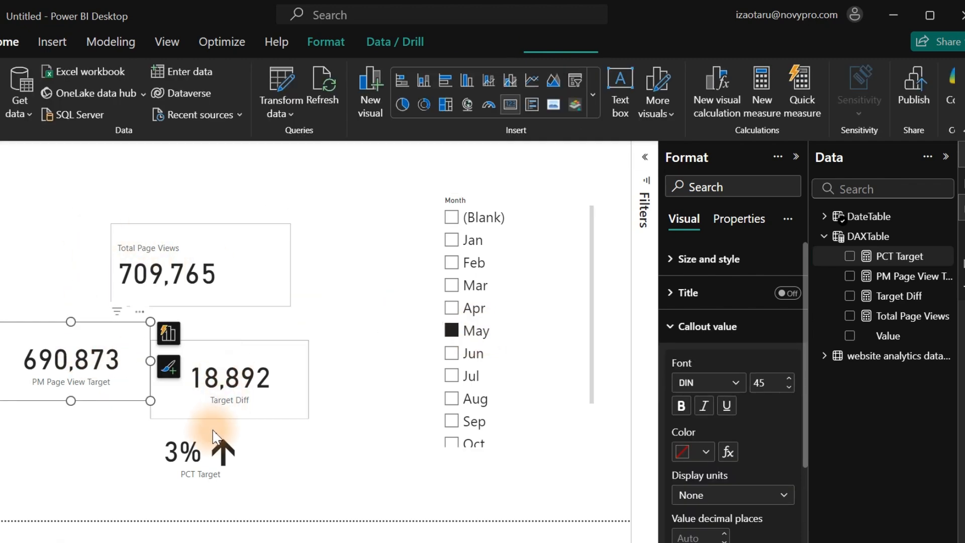
pyautogui.click(214, 448)
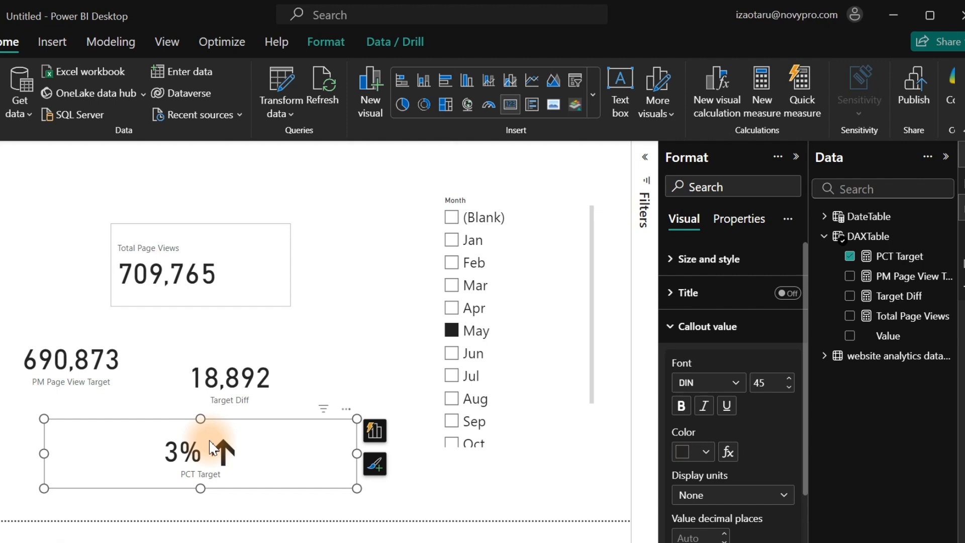
pyautogui.keyDown('ctrl'); pyautogui.click(80, 365); pyautogui.keyUp('ctrl')
pyautogui.keyDown('ctrl'); pyautogui.click(244, 401); pyautogui.keyUp('ctrl')
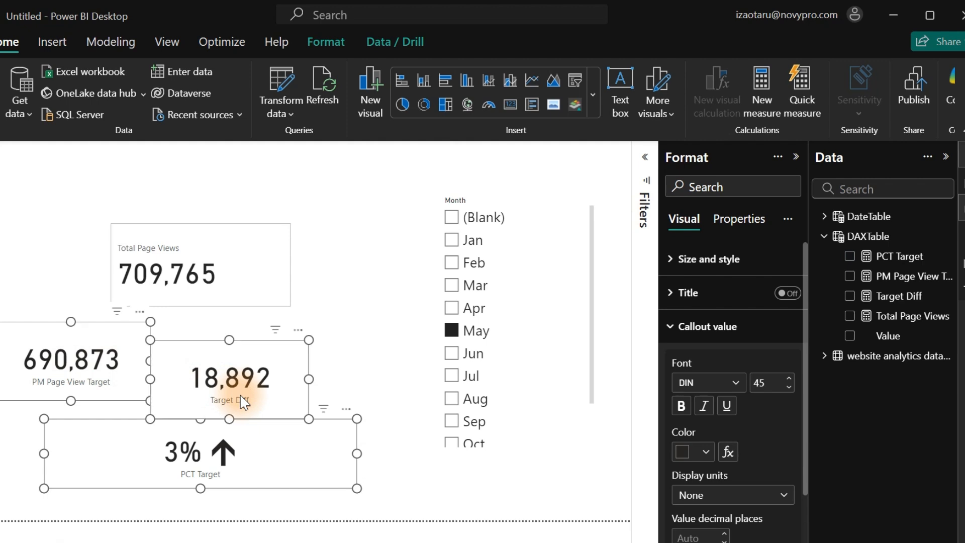
pyautogui.press('Delete')
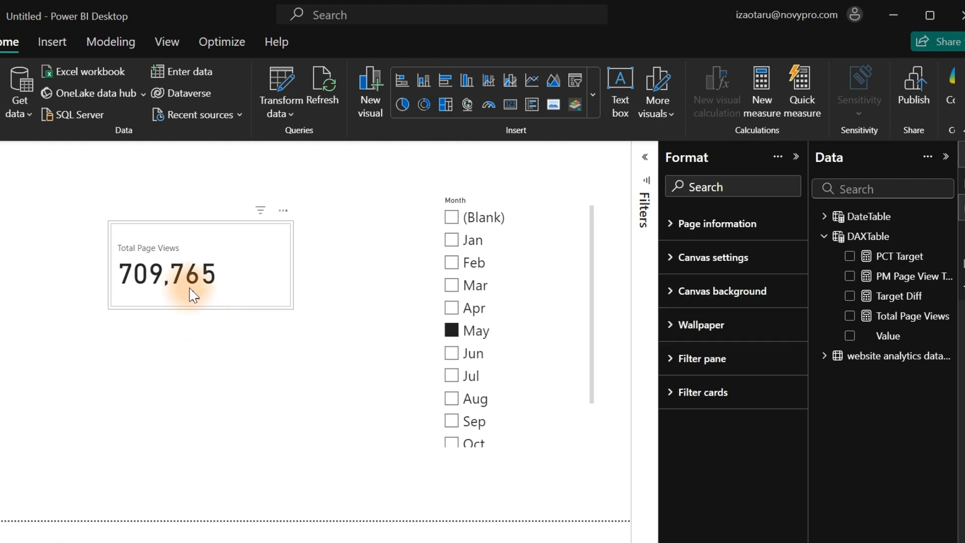
# Step: Enlarge the Total Page Views card and reposition it beside the Month slicer
pyautogui.click(193, 294)
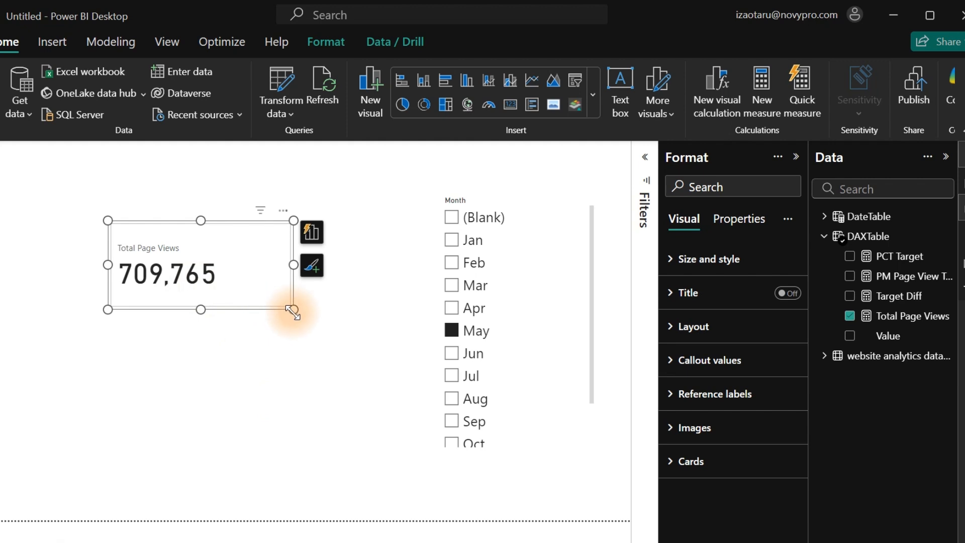
pyautogui.moveTo(293, 308); pyautogui.dragTo(364, 428)
pyautogui.moveTo(304, 394); pyautogui.dragTo(260, 401)
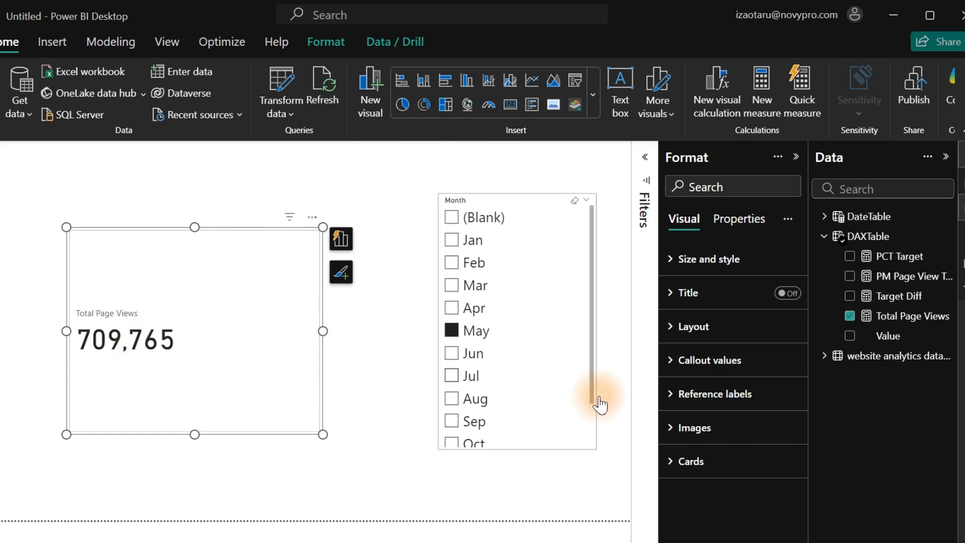
# Step: Add the PM Page View Target measure as a reference label on the Total Page Views card
pyautogui.click(684, 395)
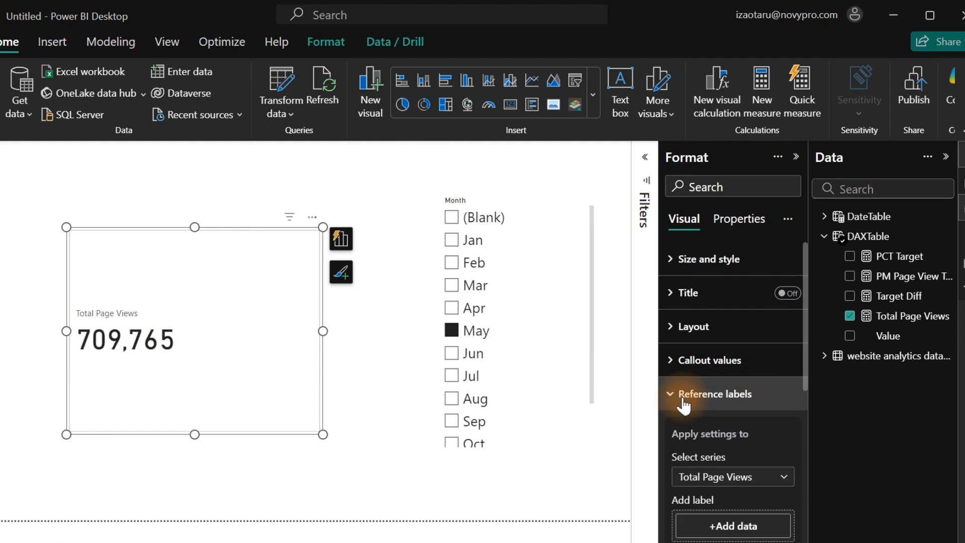
pyautogui.moveTo(806, 340); pyautogui.dragTo(808, 442)
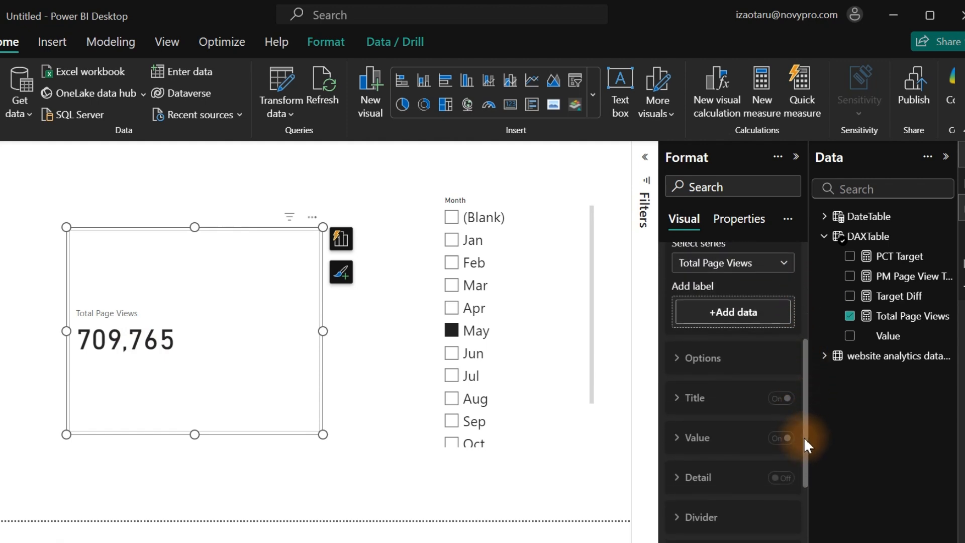
pyautogui.click(761, 312)
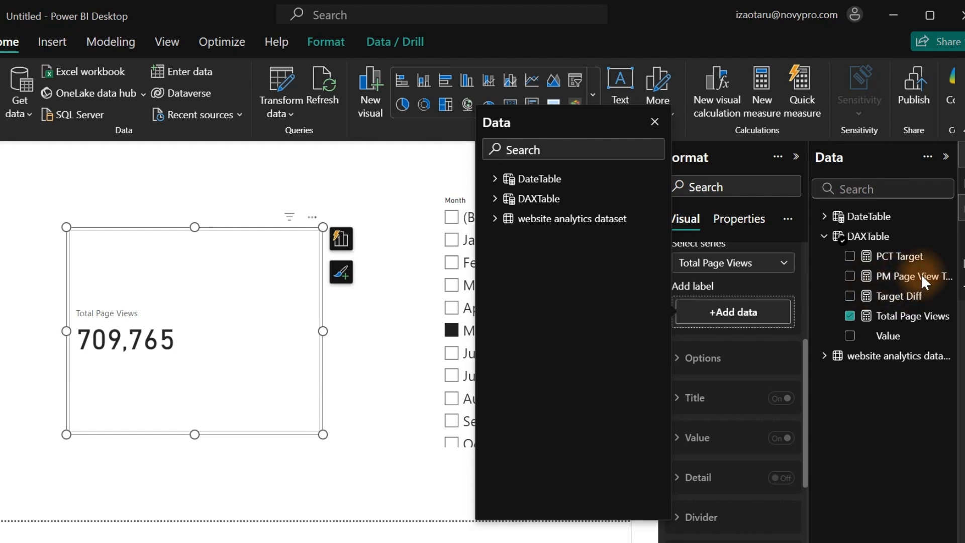
pyautogui.moveTo(921, 275); pyautogui.dragTo(773, 319)
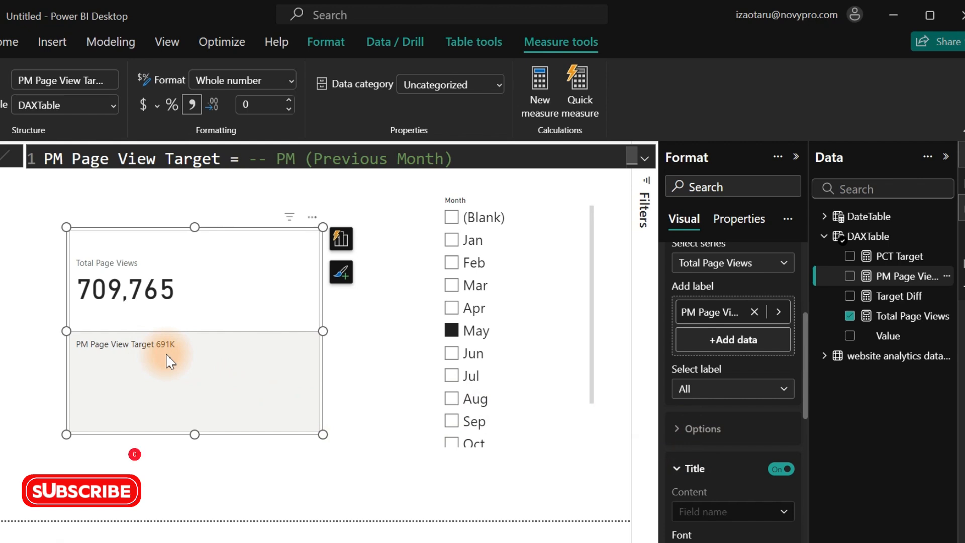
# Step: Give the PM Page View Target reference label a custom title and shorten its text to "Target"
pyautogui.click(714, 388)
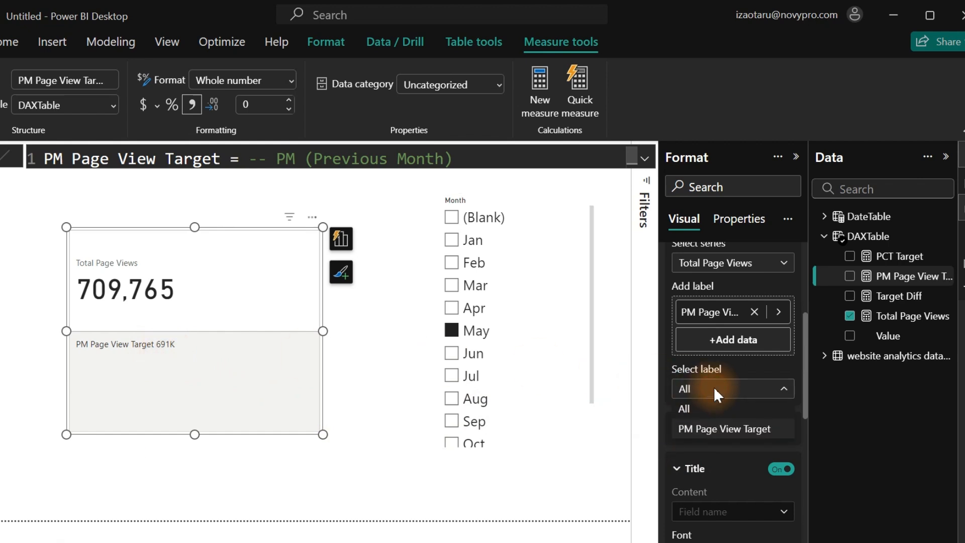
pyautogui.click(711, 430)
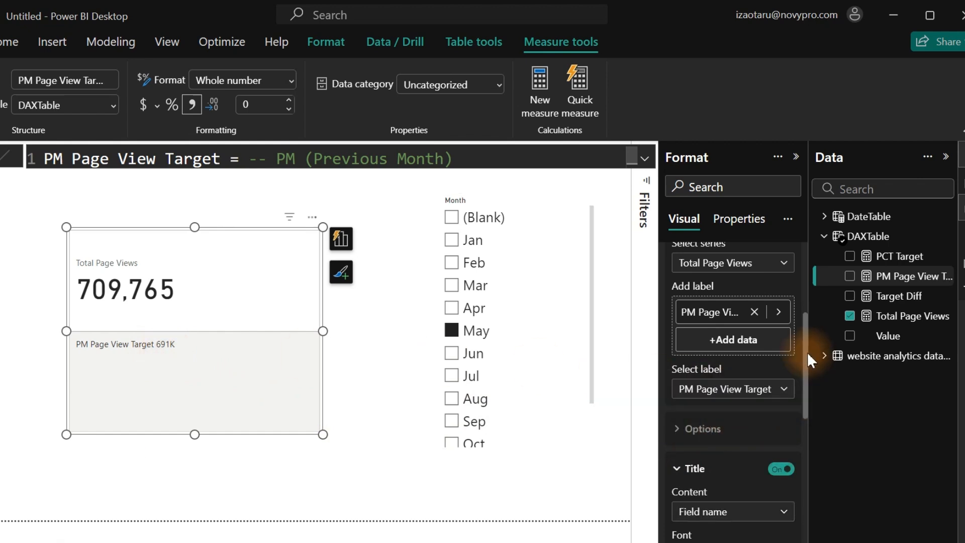
pyautogui.moveTo(807, 352); pyautogui.dragTo(804, 405)
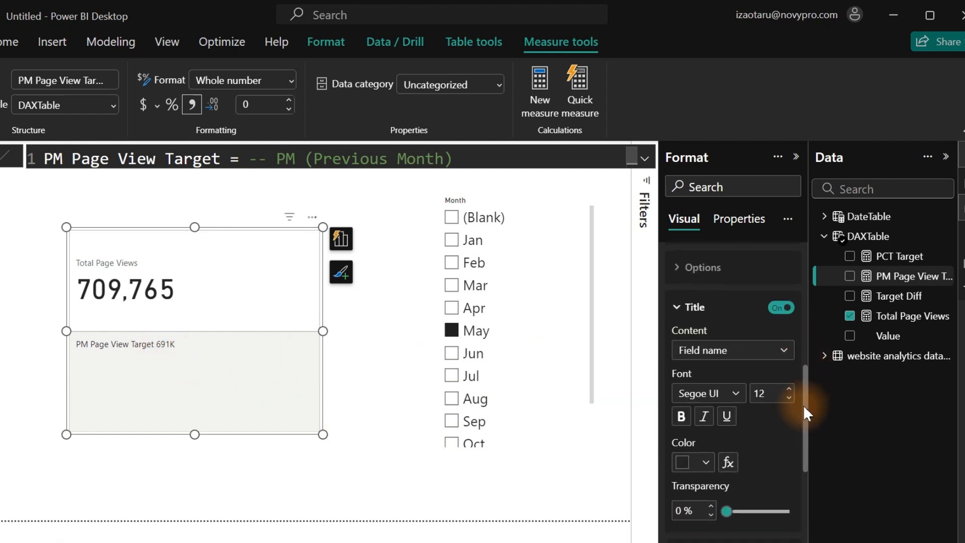
pyautogui.click(744, 350)
pyautogui.click(712, 371)
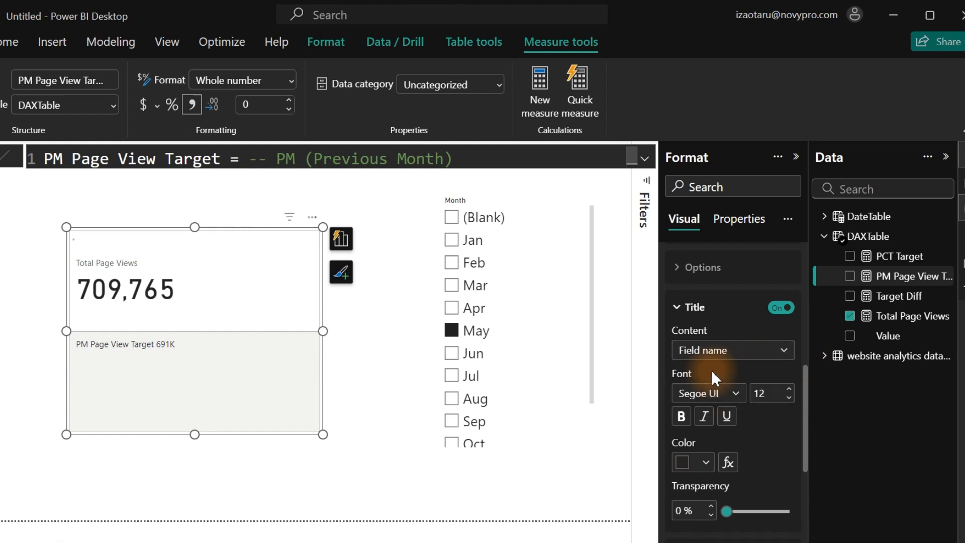
pyautogui.click(749, 392)
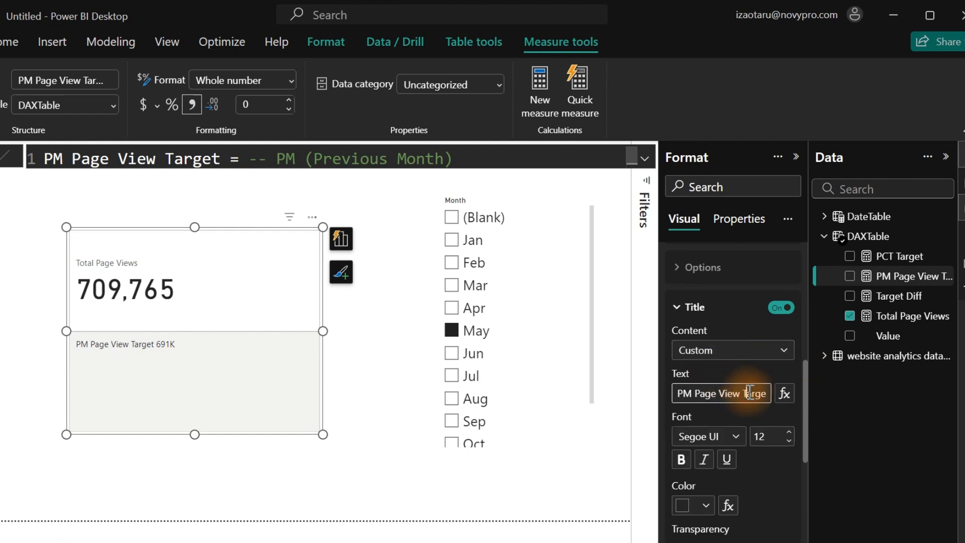
pyautogui.moveTo(740, 393); pyautogui.dragTo(643, 392)
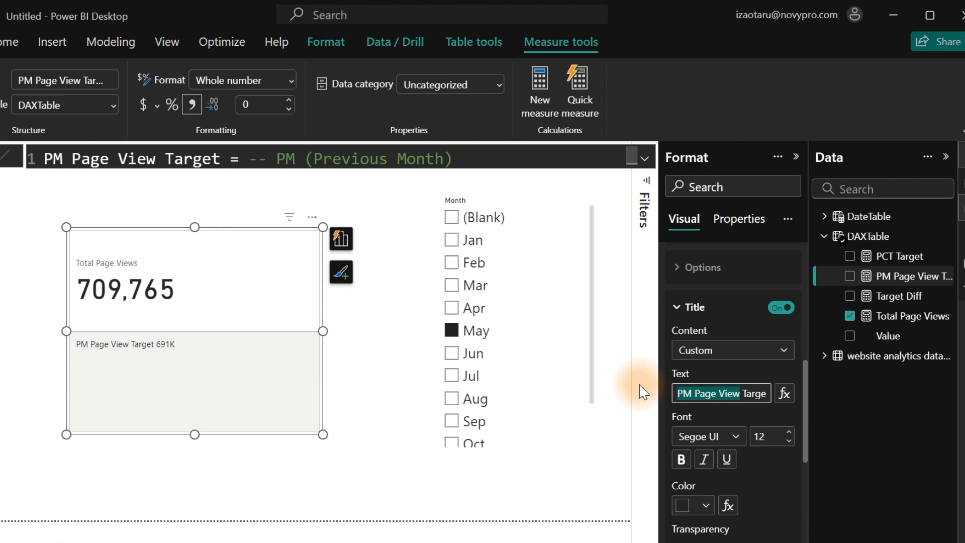
pyautogui.press('BackSpace')
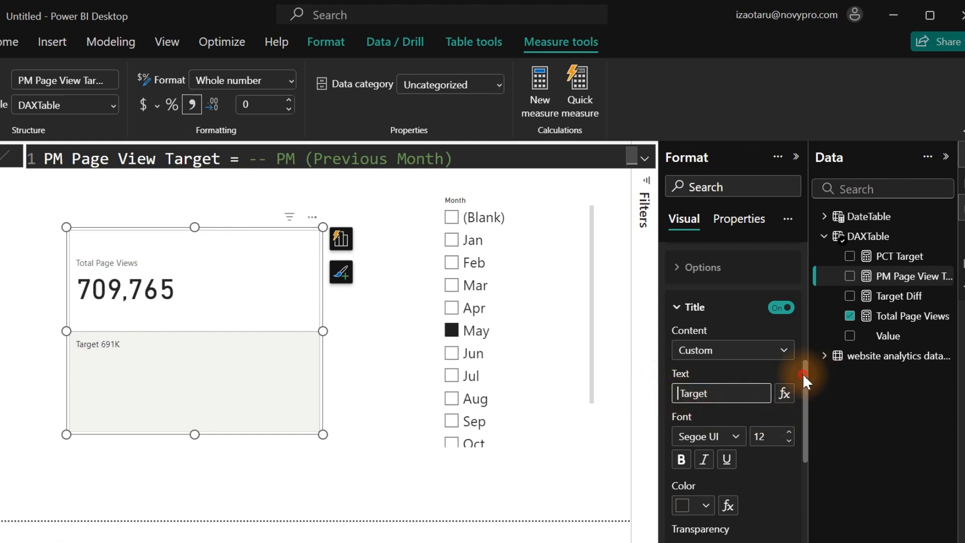
# Step: Set the display units of the PM Page View Target reference label's value to None
pyautogui.moveTo(804, 373); pyautogui.dragTo(804, 454)
pyautogui.click(720, 361)
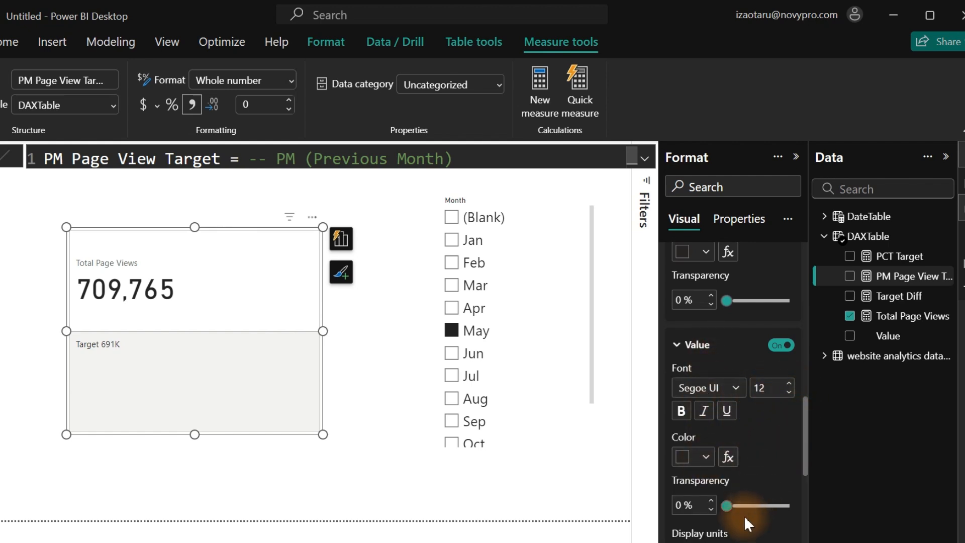
pyautogui.click(734, 540)
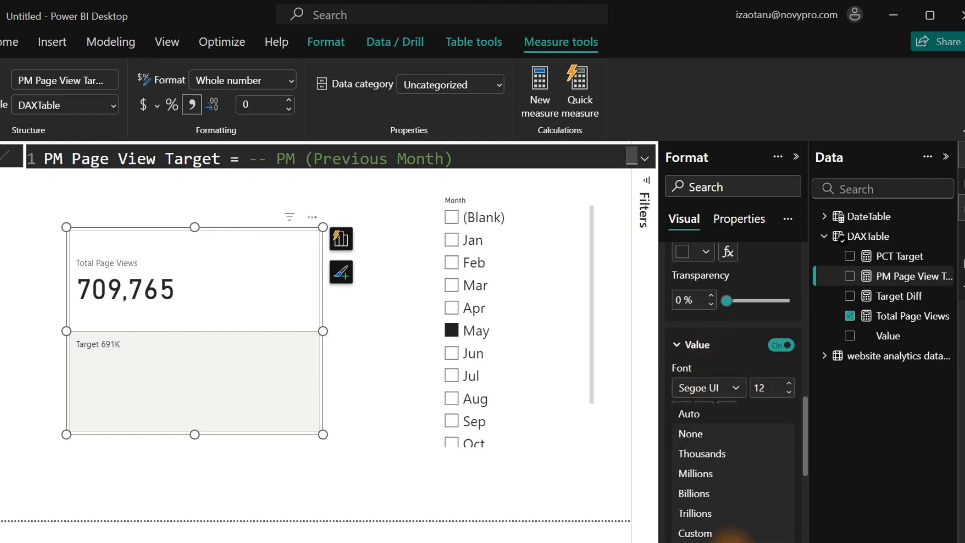
pyautogui.click(696, 432)
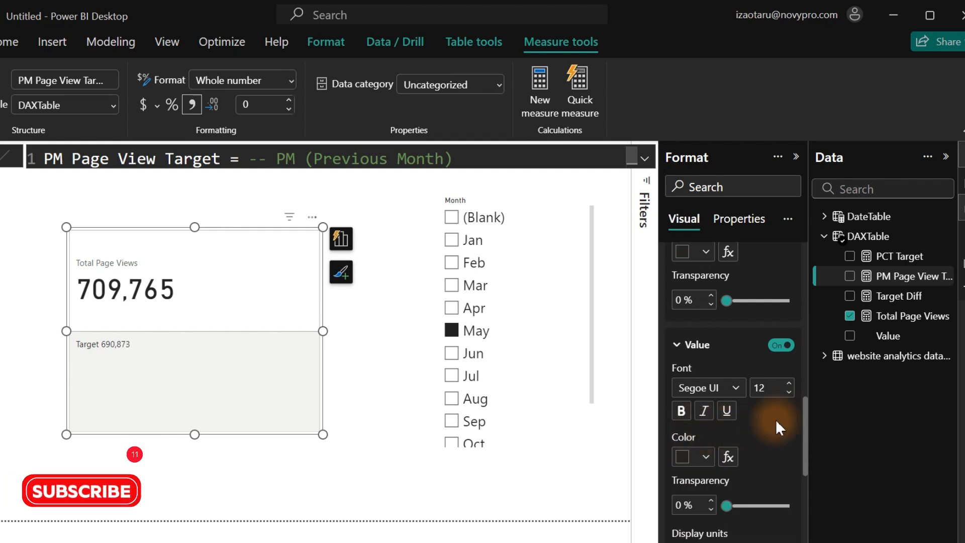
# Step: Preview the Detail option on the PM Page View Target reference label and turn it back off
pyautogui.moveTo(807, 415); pyautogui.dragTo(793, 502)
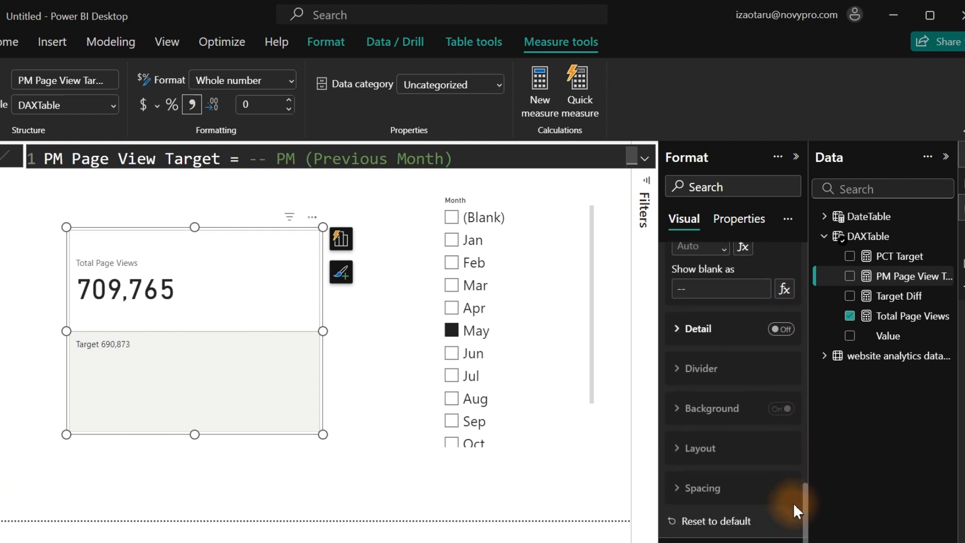
pyautogui.click(781, 331)
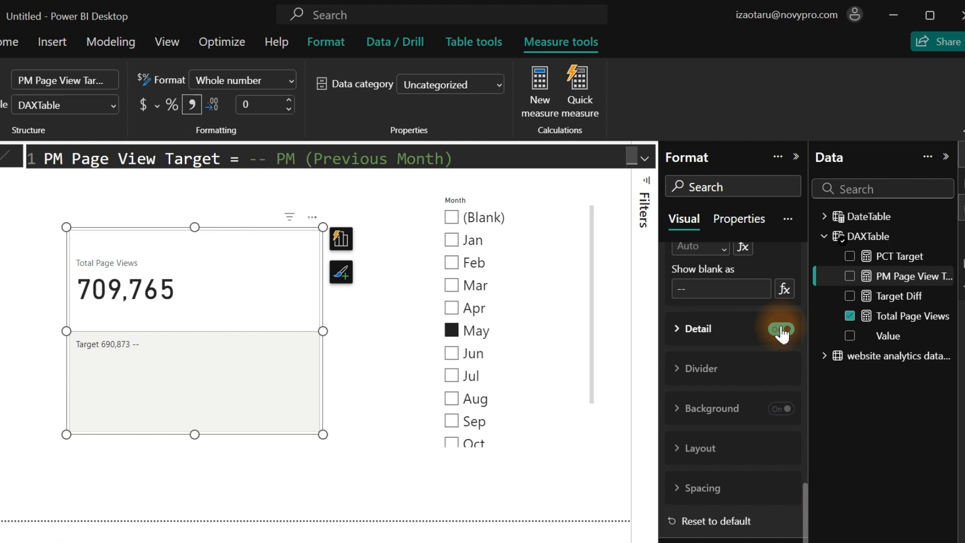
pyautogui.click(782, 331)
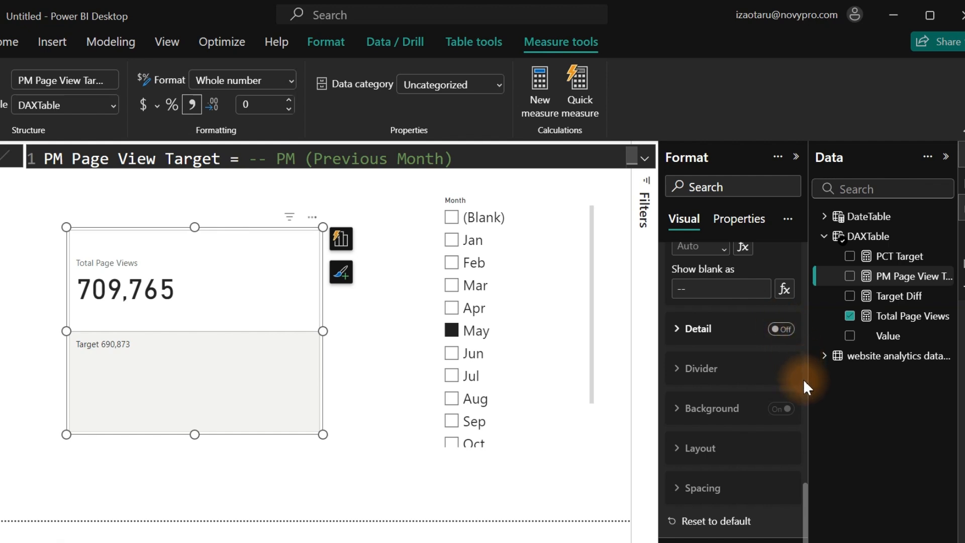
# Step: Add the Target Diff measure as a second reference label on the card and select that label for formatting
pyautogui.moveTo(805, 505); pyautogui.dragTo(803, 309)
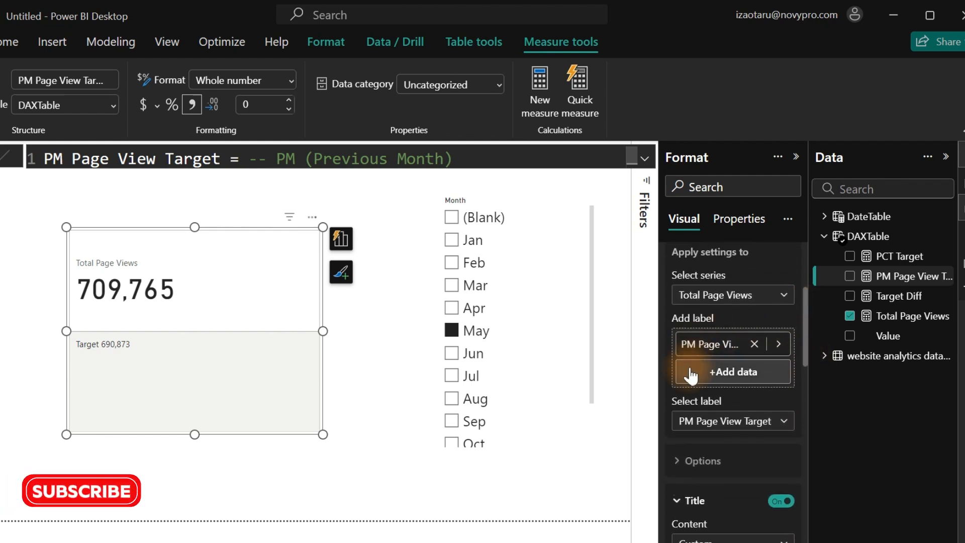
pyautogui.moveTo(895, 296); pyautogui.dragTo(778, 373)
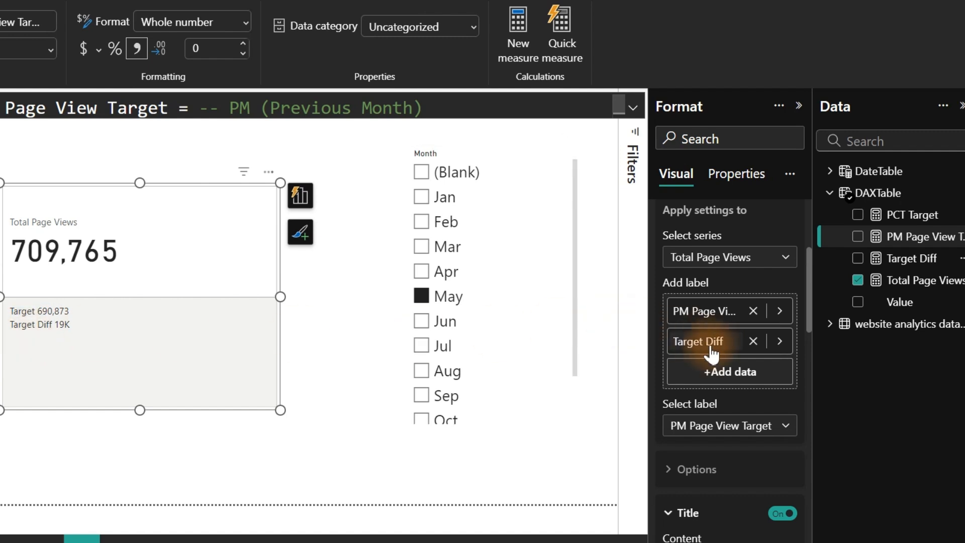
pyautogui.click(741, 432)
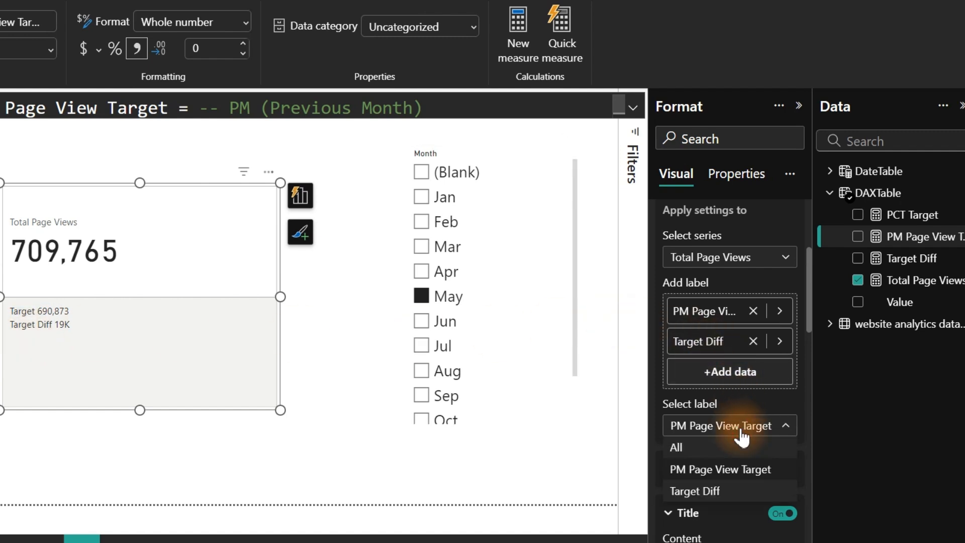
pyautogui.click(714, 486)
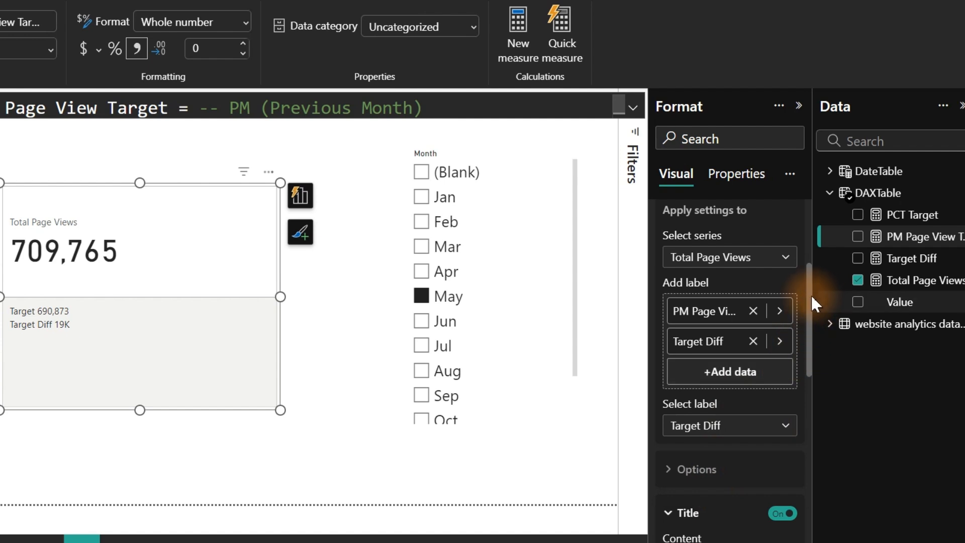
pyautogui.moveTo(806, 300); pyautogui.dragTo(809, 376)
pyautogui.click(745, 345)
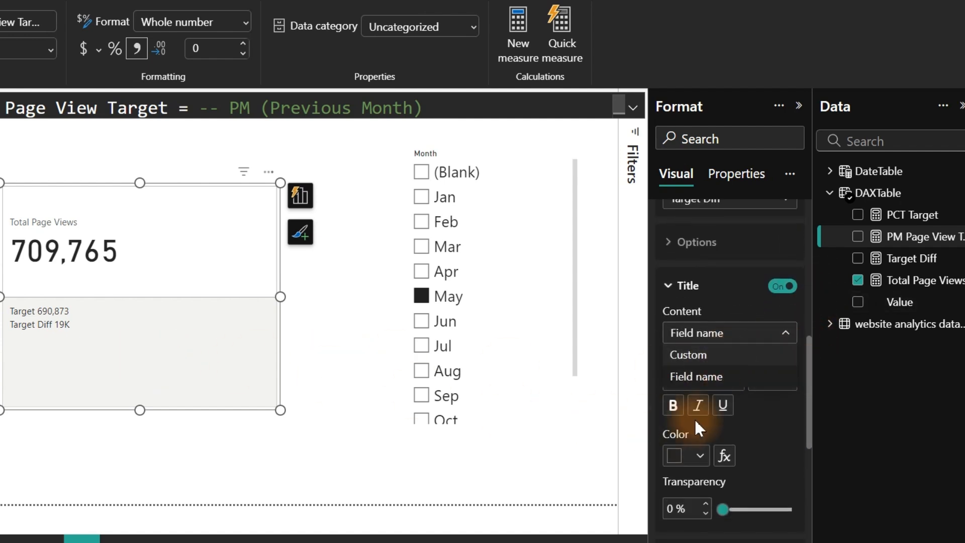
pyautogui.click(817, 441)
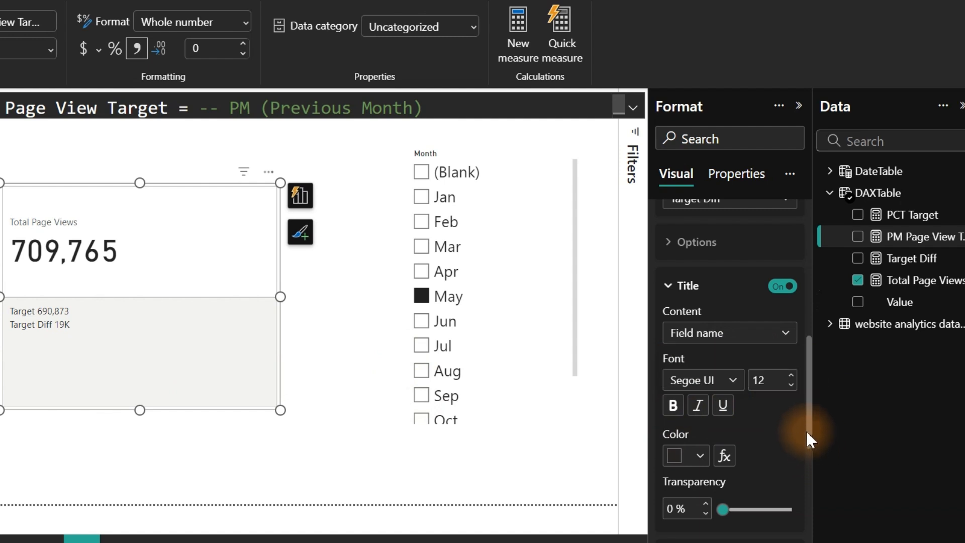
# Step: Set the display units of the Target Diff reference label's value to None
pyautogui.moveTo(810, 421); pyautogui.dragTo(805, 480)
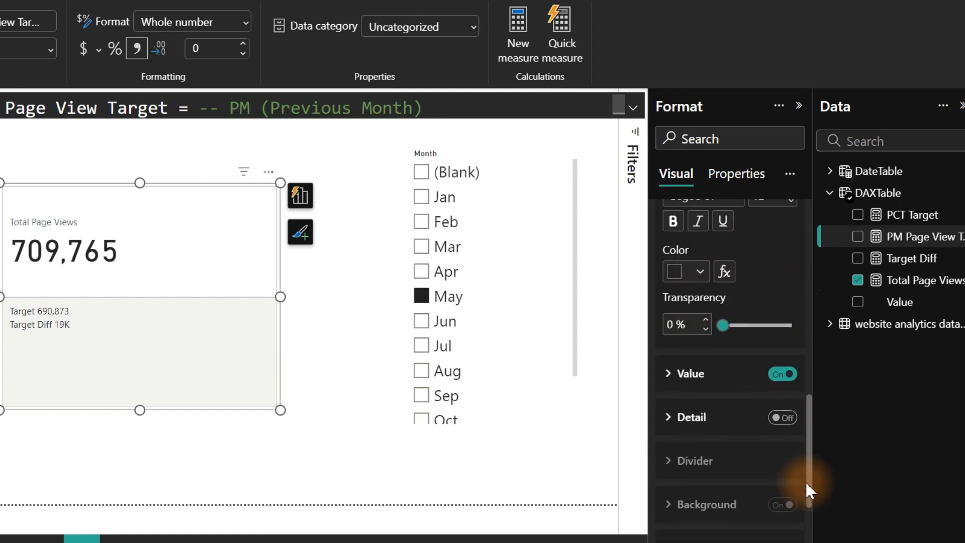
pyautogui.click(696, 377)
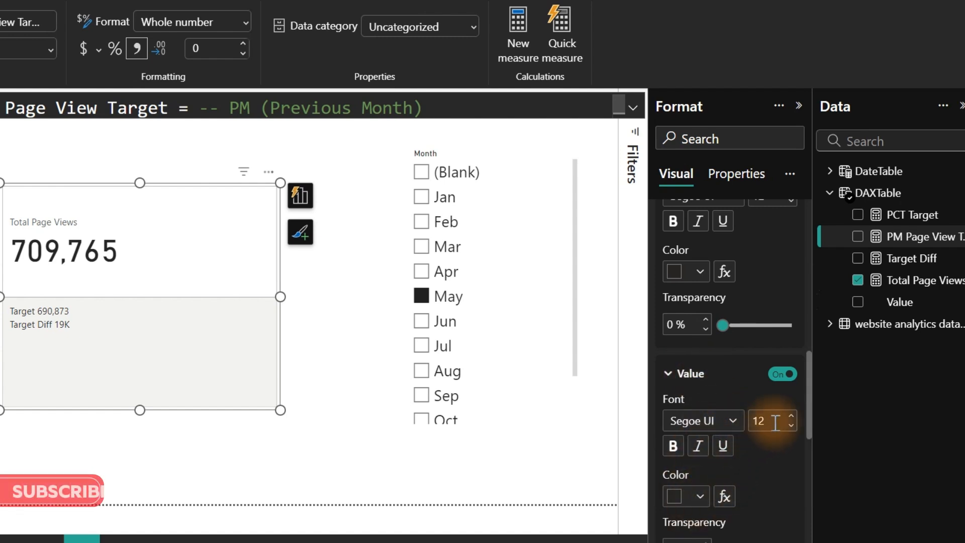
pyautogui.scroll(-4, 807, 437)
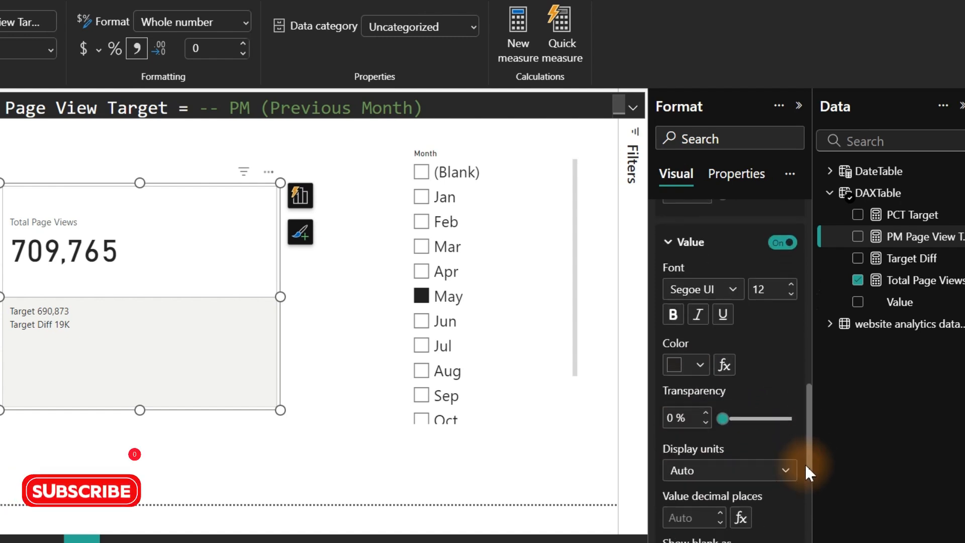
pyautogui.click(731, 415)
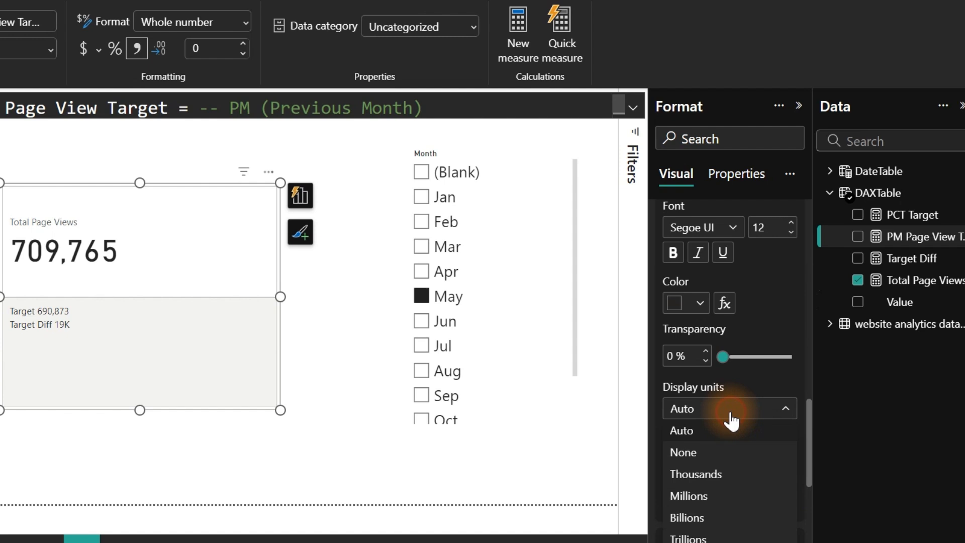
pyautogui.click(703, 454)
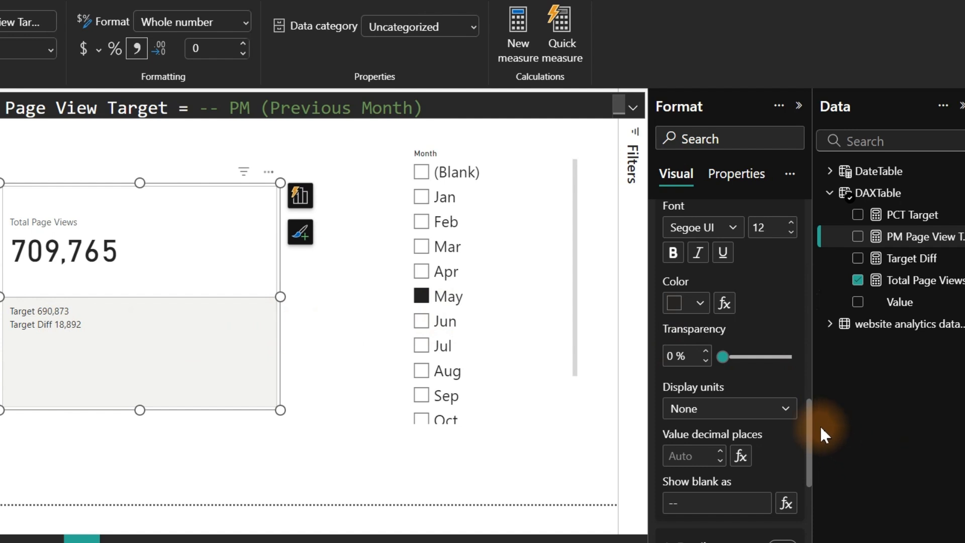
# Step: Turn on the Detail option for the Target Diff reference label, assign it the PCT Target measure and set its font size to 16
pyautogui.moveTo(810, 423); pyautogui.dragTo(810, 478)
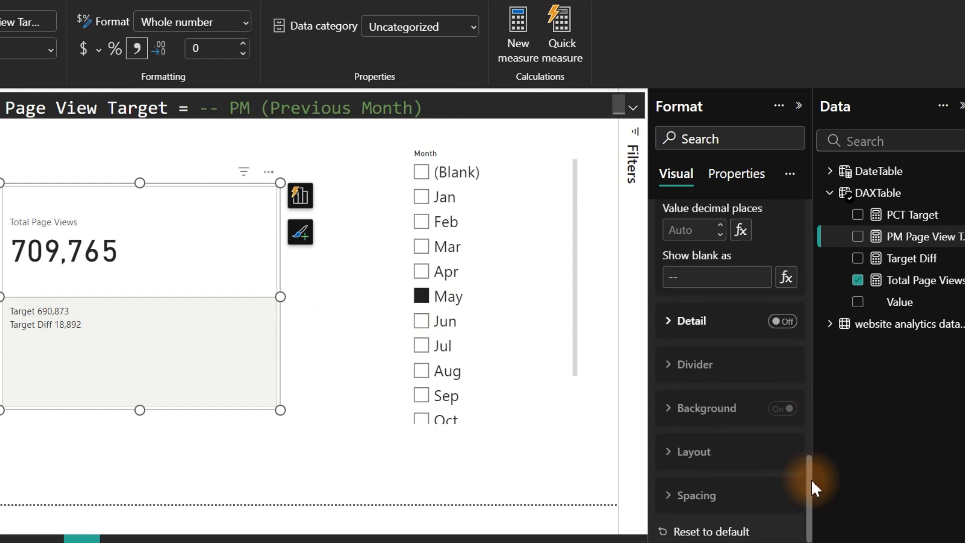
pyautogui.click(782, 323)
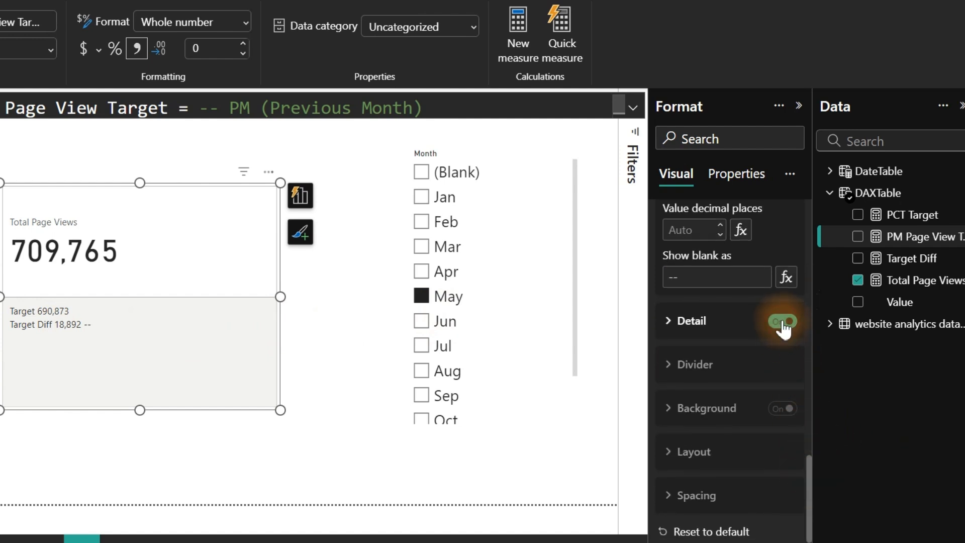
pyautogui.click(696, 321)
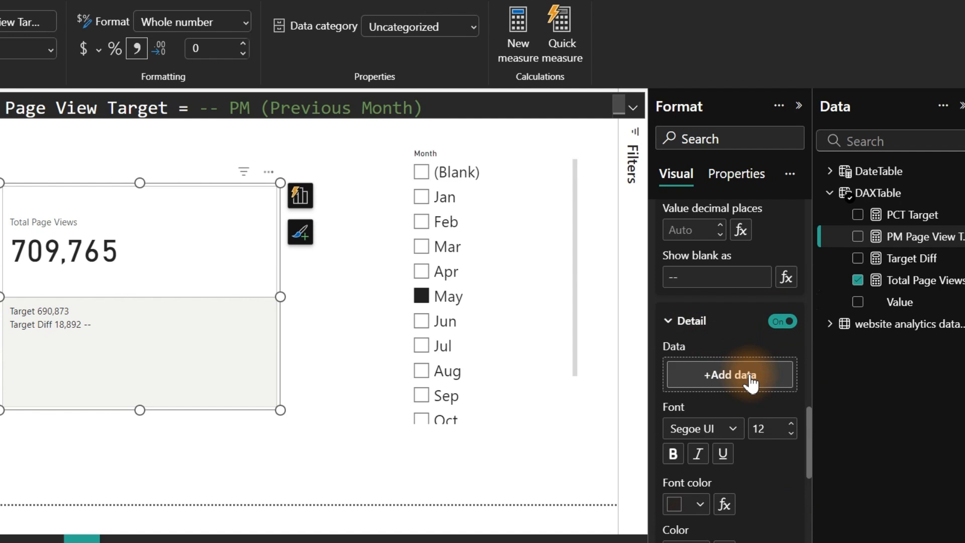
pyautogui.moveTo(877, 214); pyautogui.dragTo(688, 379)
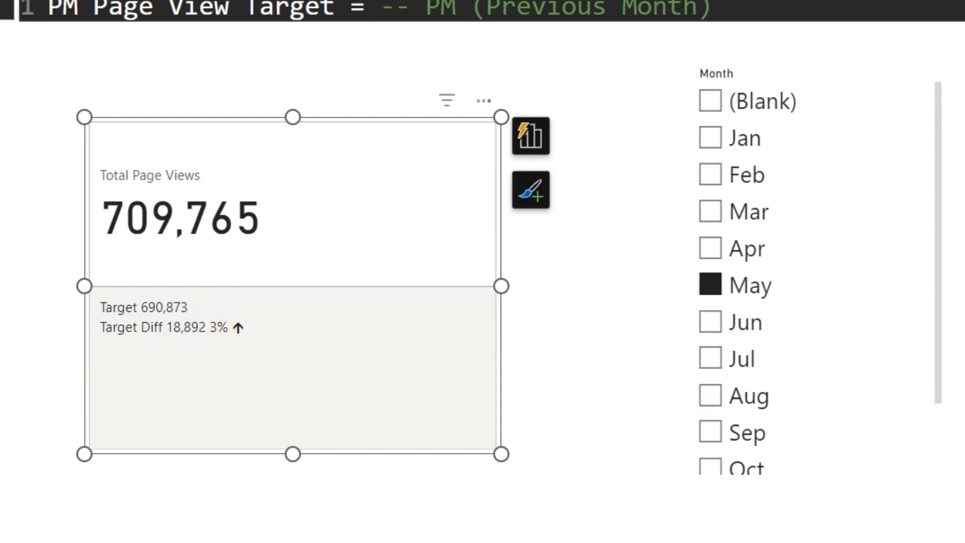
pyautogui.doubleClick(920, 379)
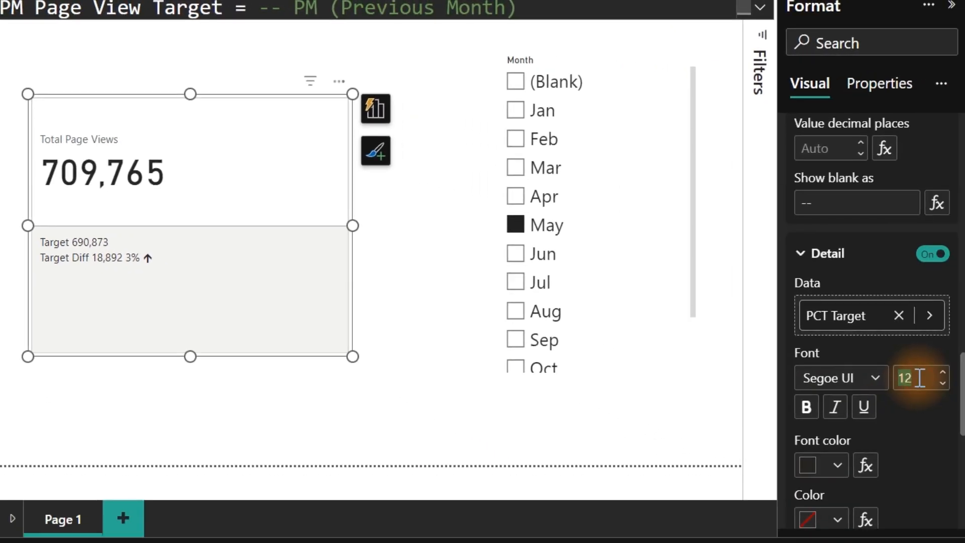
pyautogui.write('16')
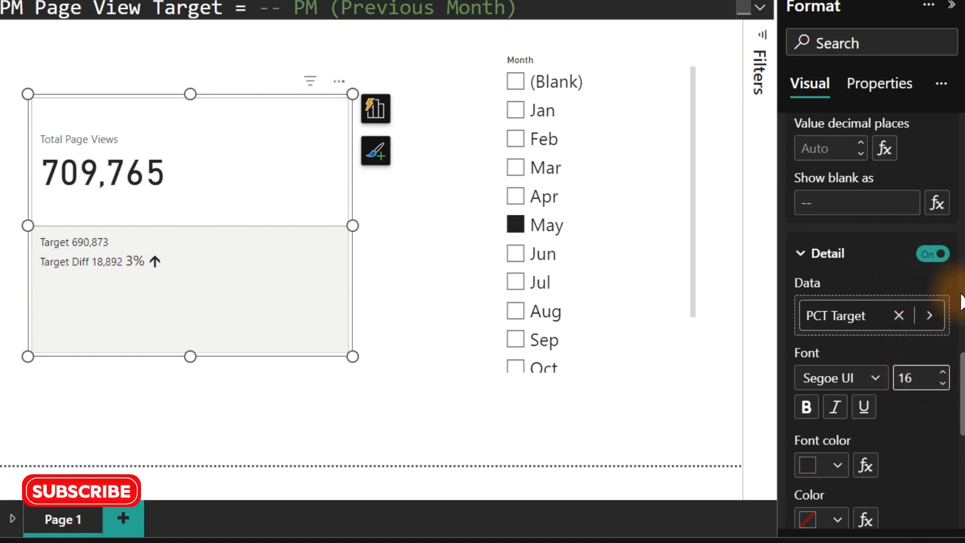
# Step: Make the Target reference label's value bold and set its font size to 14
pyautogui.scroll(5, 920, 316)
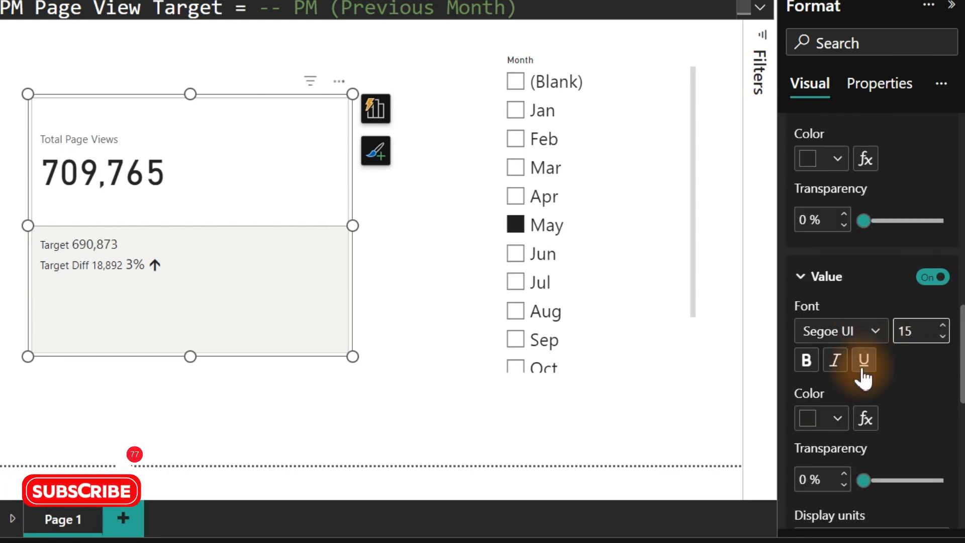
pyautogui.click(807, 360)
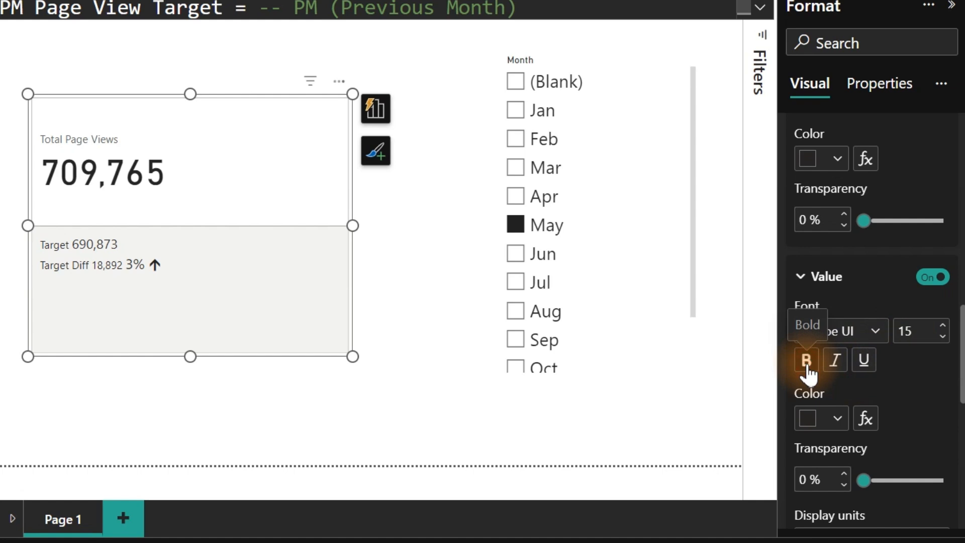
pyautogui.click(918, 330)
pyautogui.write('14')
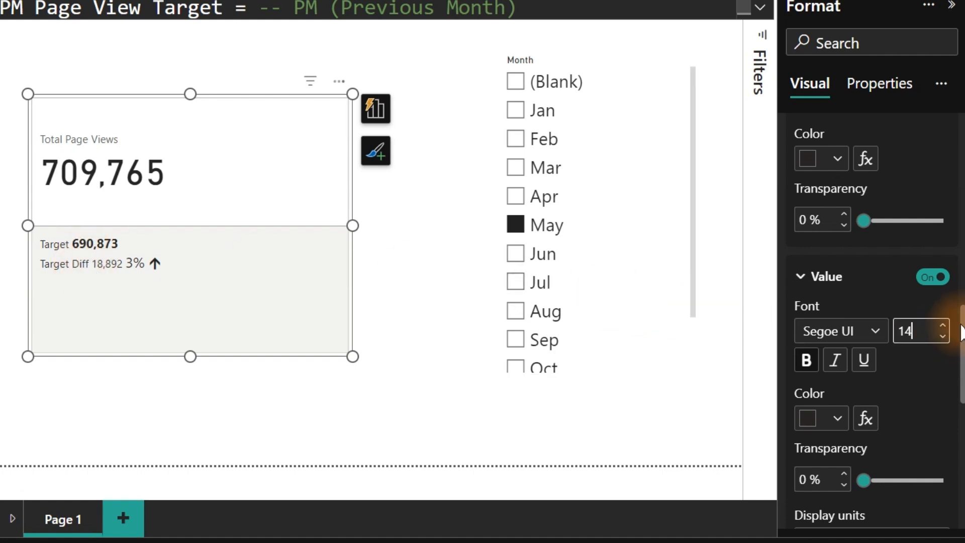
pyautogui.moveTo(962, 322); pyautogui.dragTo(945, 425)
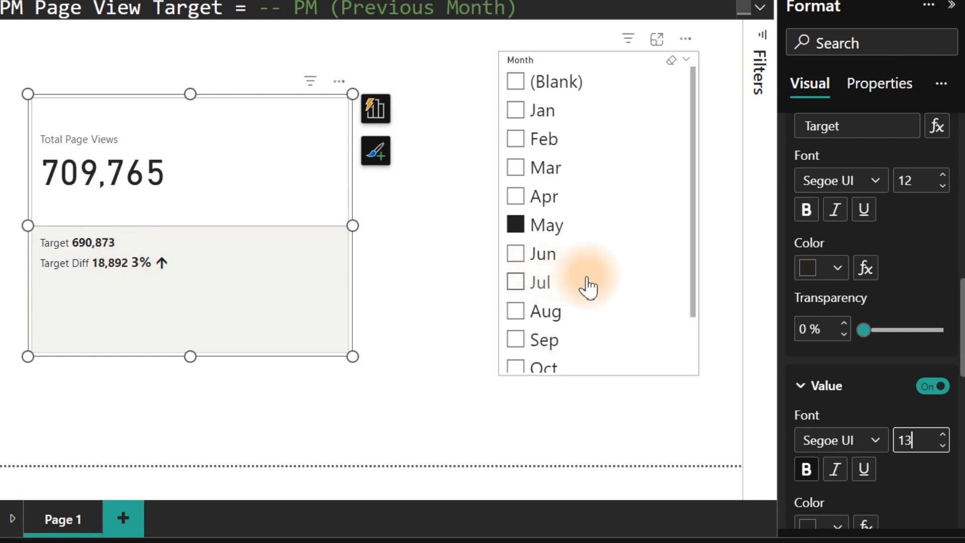
# Step: Filter the report to Jul and to Mar in the Month slicer to check the card's reference labels
pyautogui.click(525, 295)
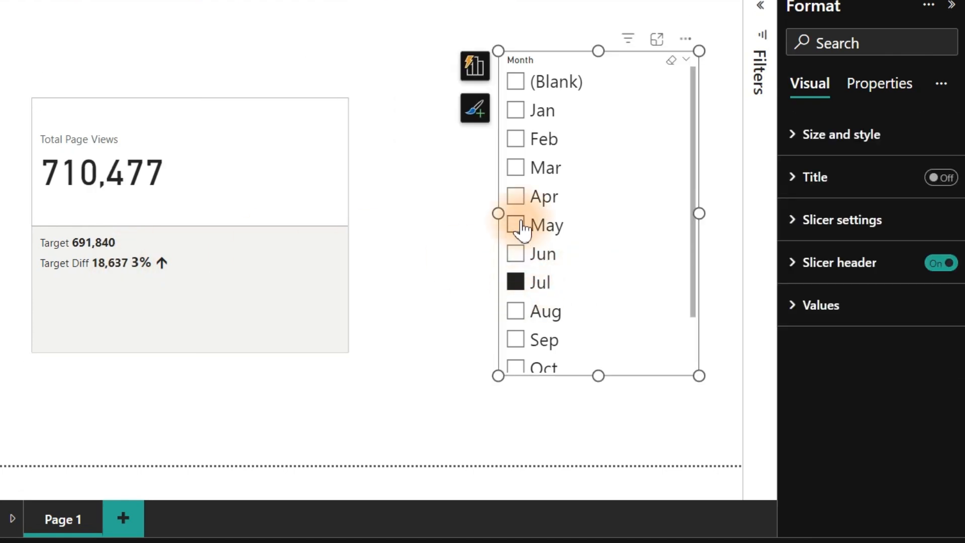
pyautogui.click(515, 168)
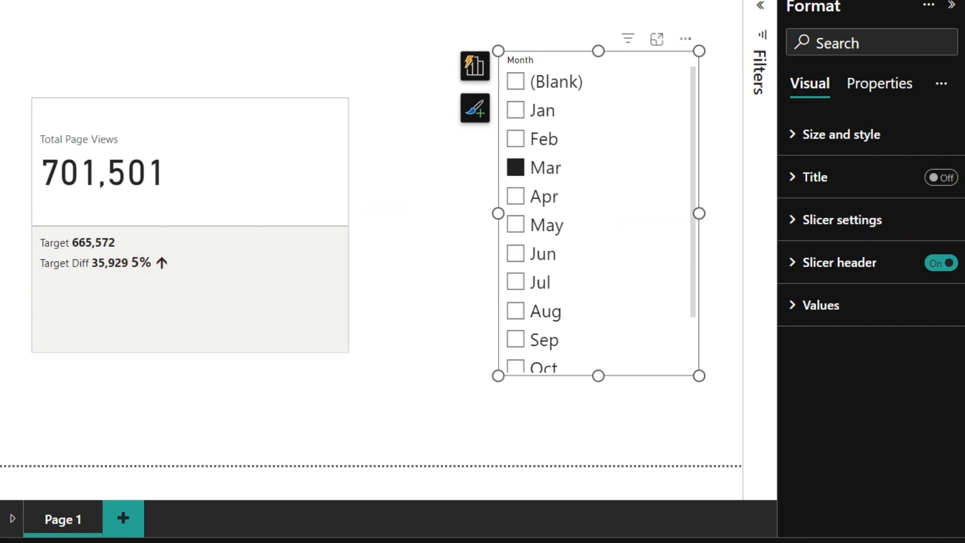
# Step: Create a new measure named CF Target in DAXTable and start its formula with an IF function on a new line
pyautogui.rightClick(964, 133)
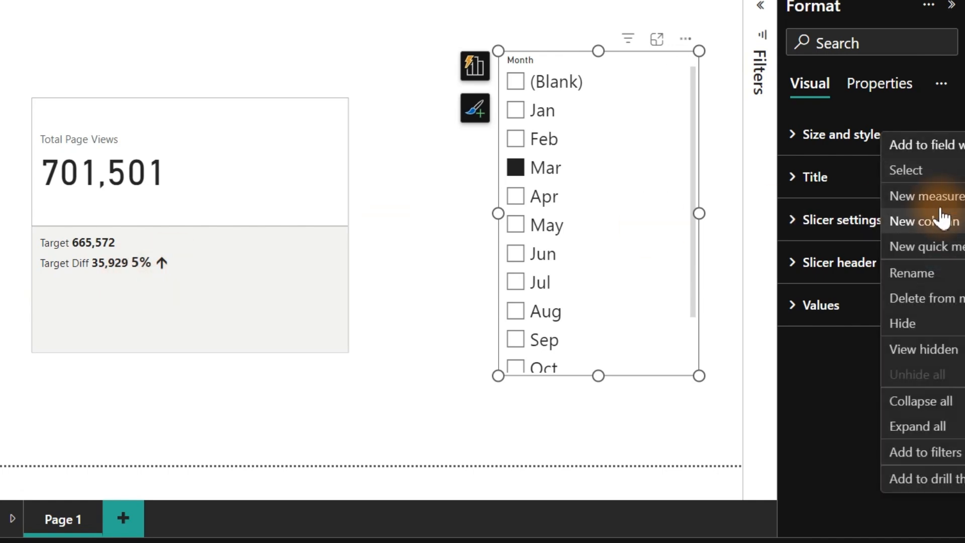
pyautogui.click(937, 199)
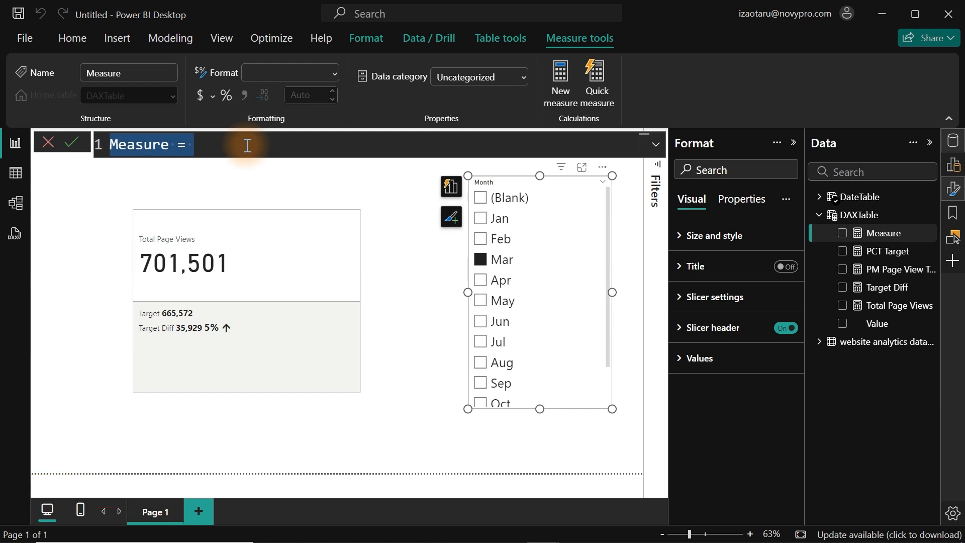
pyautogui.write('CF')
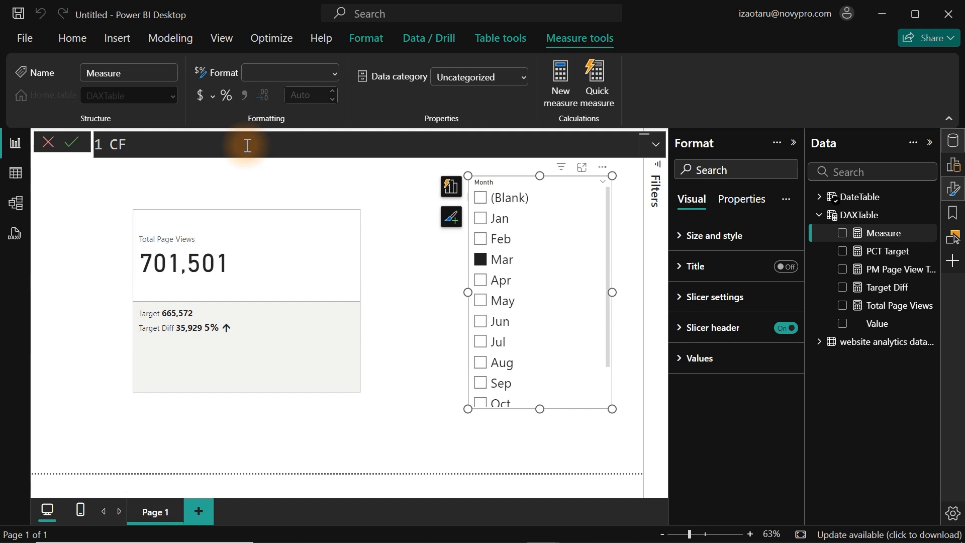
pyautogui.write(' Target =')
pyautogui.hotkey('shift', 'Return')
pyautogui.press('Tab')
pyautogui.write('if')
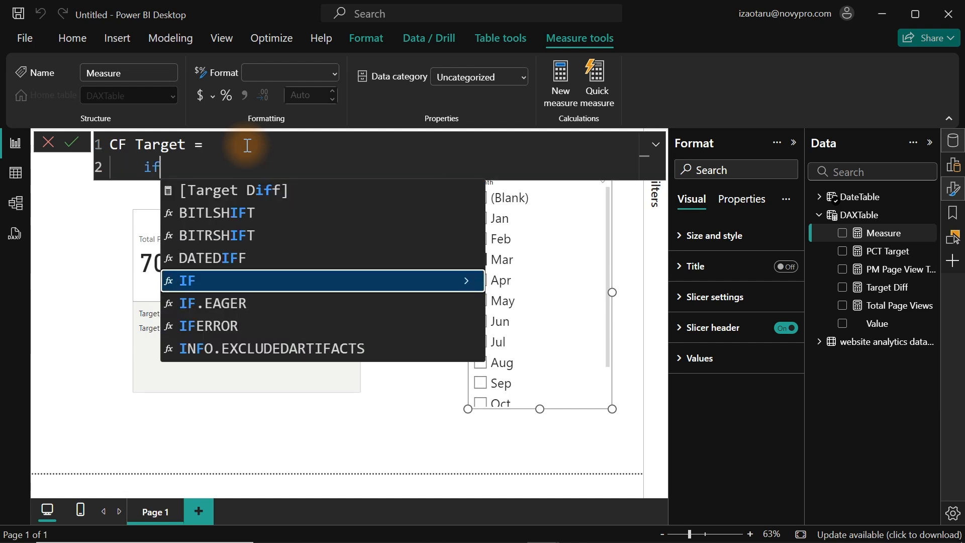
pyautogui.press('Tab')
pyautogui.hotkey('shift', 'Return')
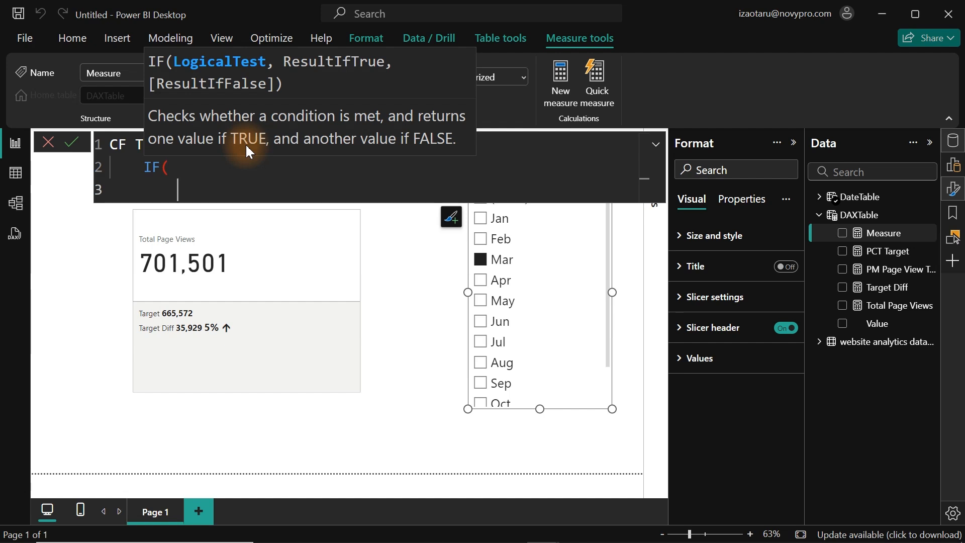
# Step: Enter [Total Page Views]>[PM Page View Target] as the logical test of the IF function
pyautogui.write('[')
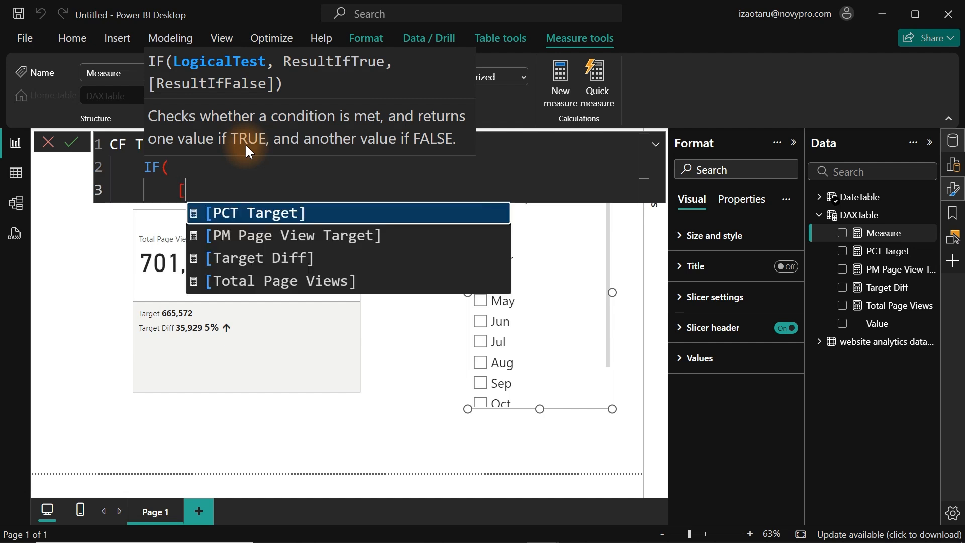
pyautogui.press('Down')
pyautogui.press('Down')
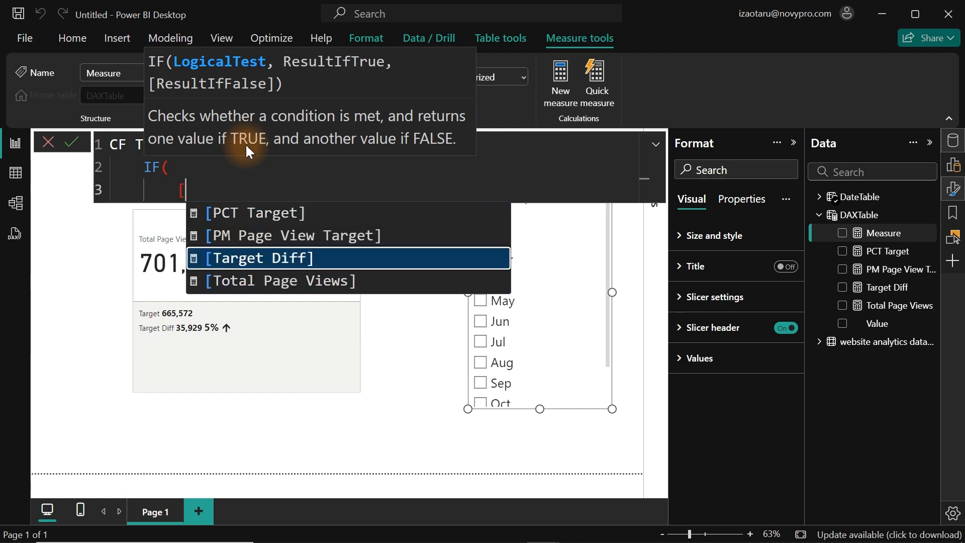
pyautogui.press('Down')
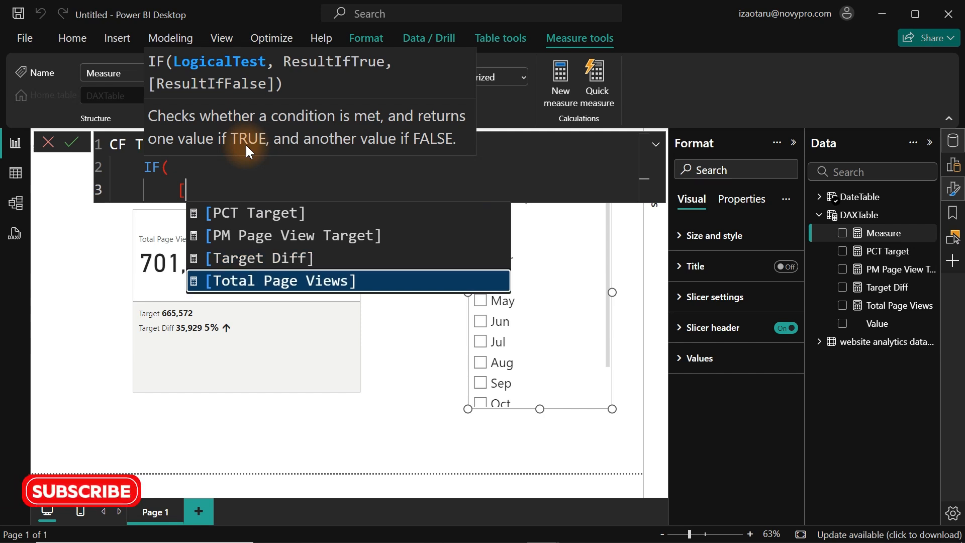
pyautogui.press('Tab')
pyautogui.write('>')
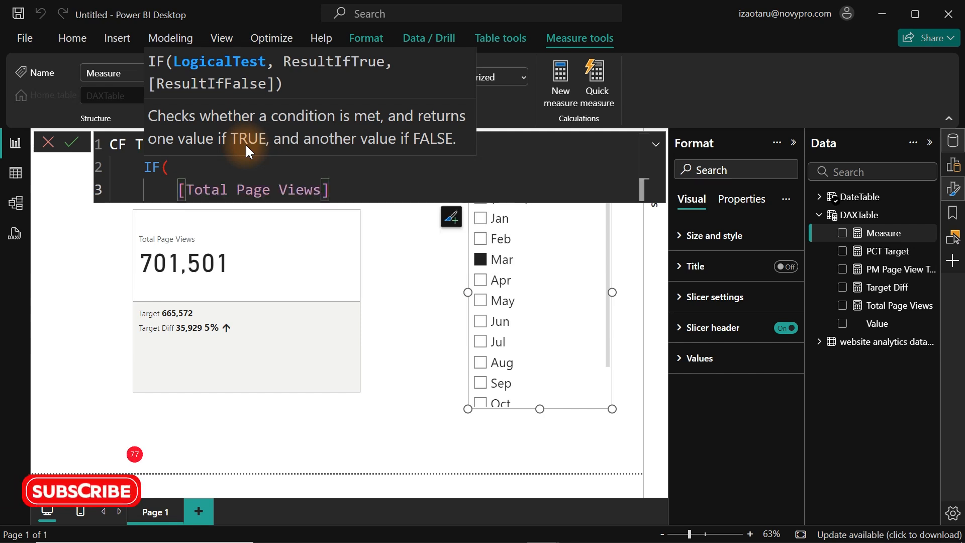
pyautogui.write('[')
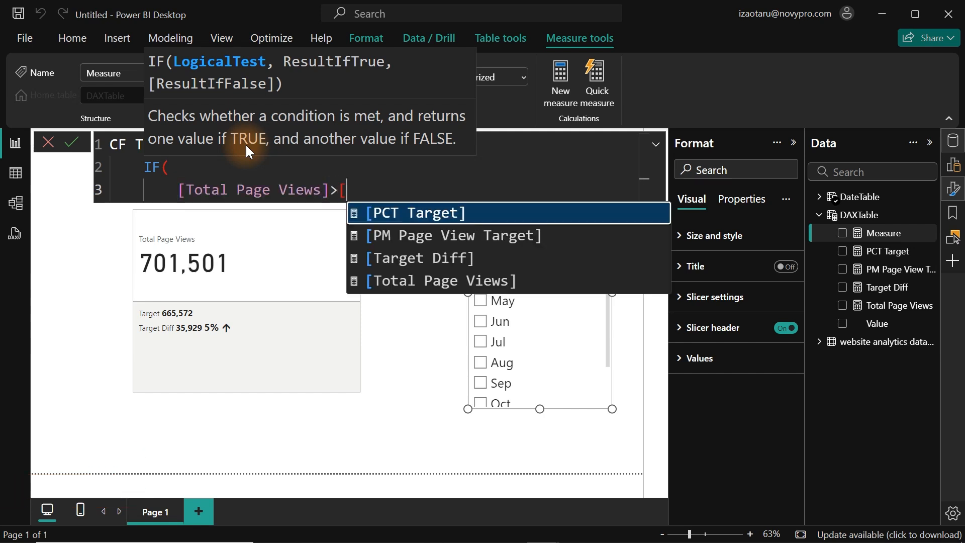
pyautogui.press('Down')
pyautogui.press('Tab')
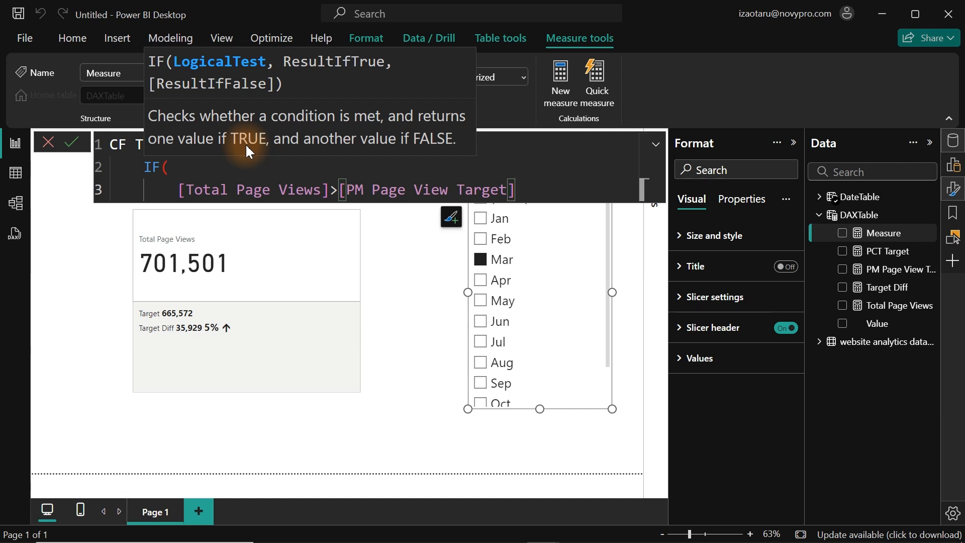
pyautogui.write(',')
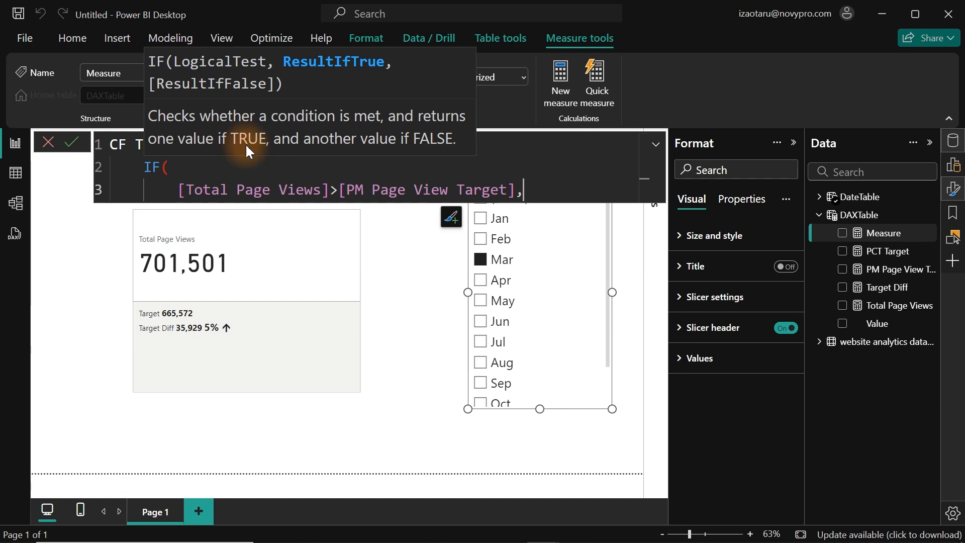
pyautogui.hotkey('shift', 'Return')
pyautogui.write('0')
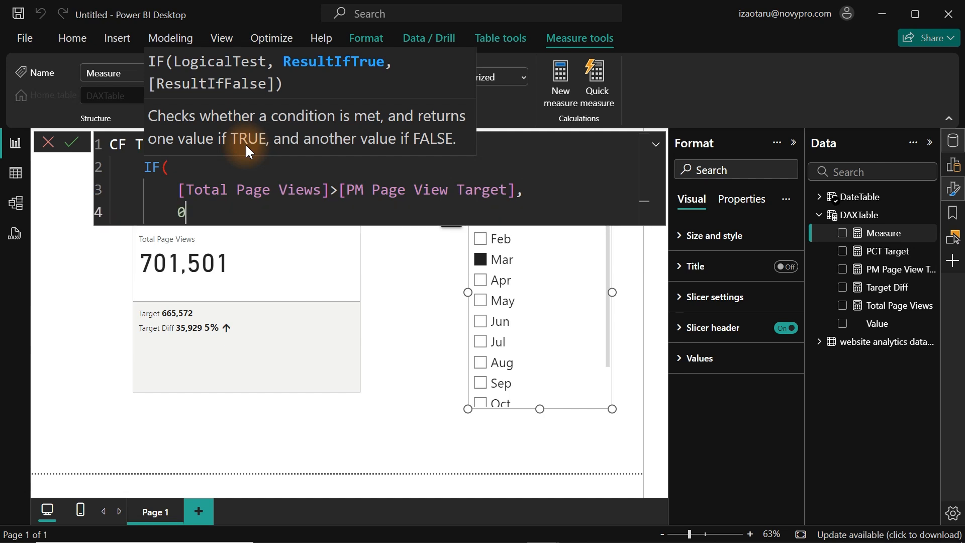
pyautogui.write(',1')
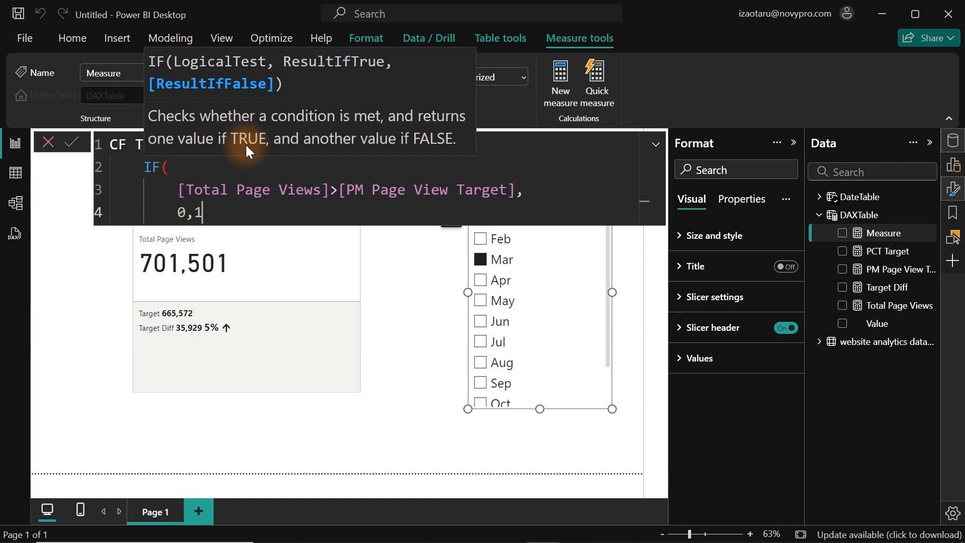
pyautogui.press('BackSpace')
pyautogui.press('BackSpace')
pyautogui.press('BackSpace')
pyautogui.press('BackSpace')
pyautogui.press('BackSpace')
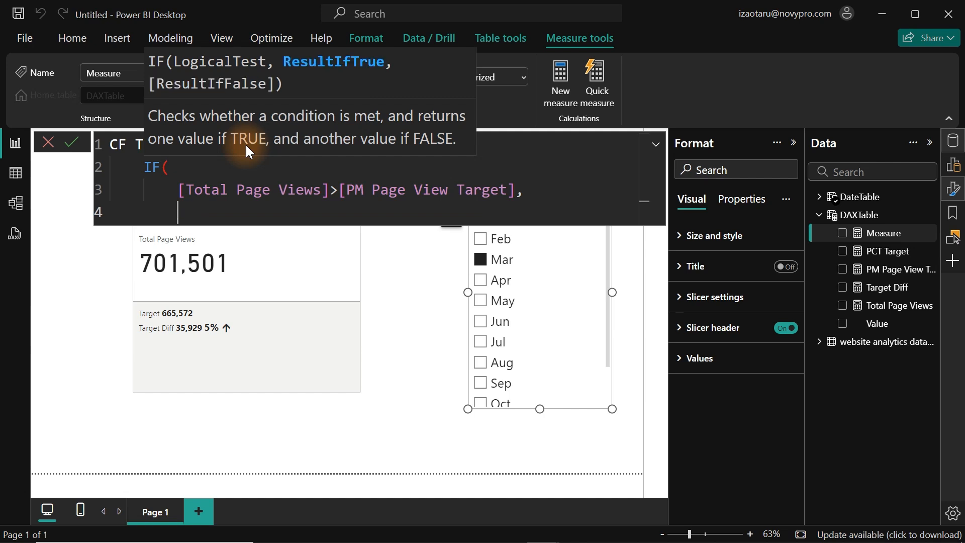
pyautogui.press('BackSpace')
pyautogui.press('BackSpace')
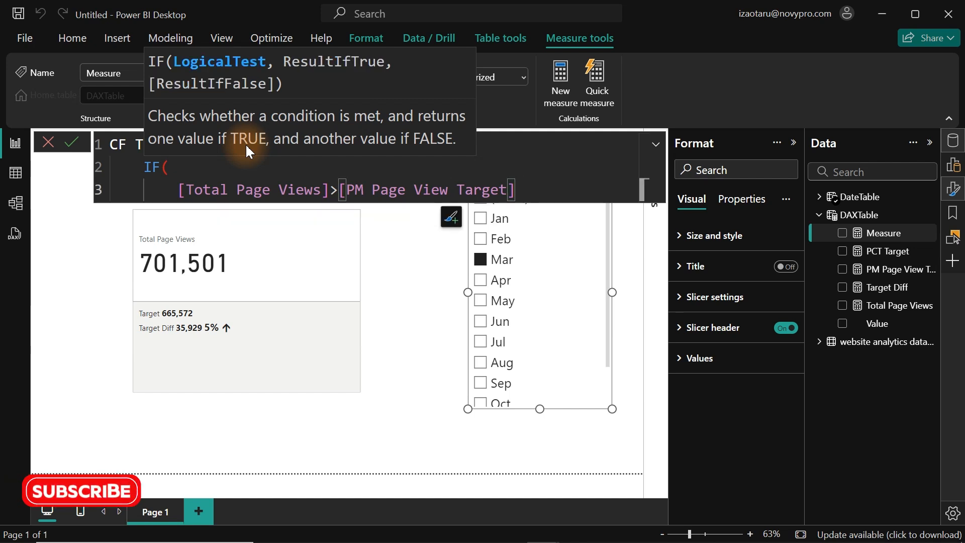
# Step: Add 0 as the true result and 1 as the false result in the CF Target formula, close the IF function and commit the measure
pyautogui.hotkey('shift', 'Return')
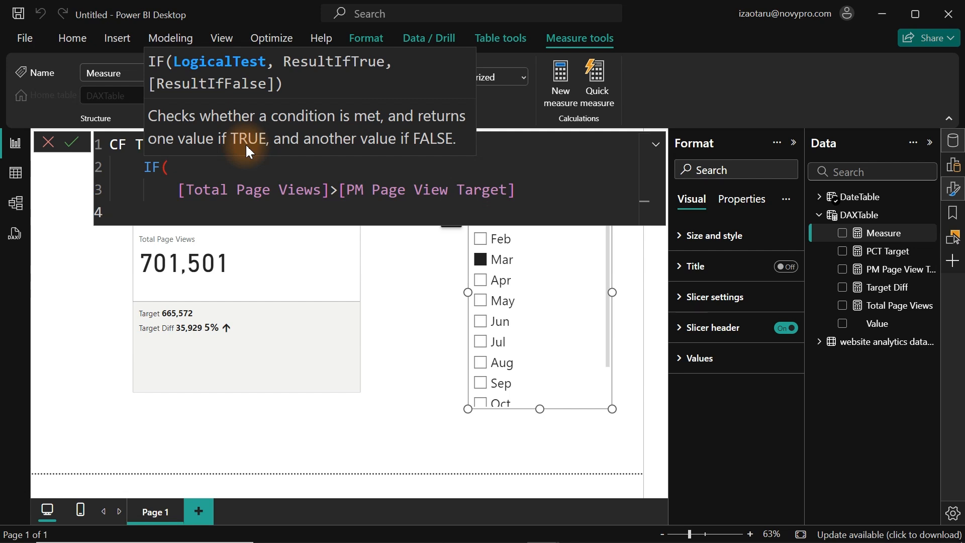
pyautogui.write(',0')
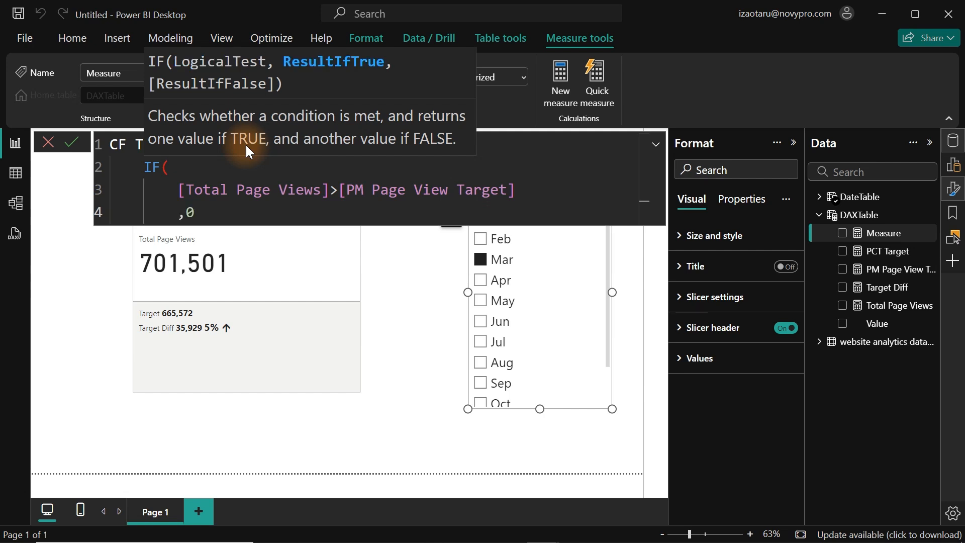
pyautogui.hotkey('shift', 'Return')
pyautogui.write(',1')
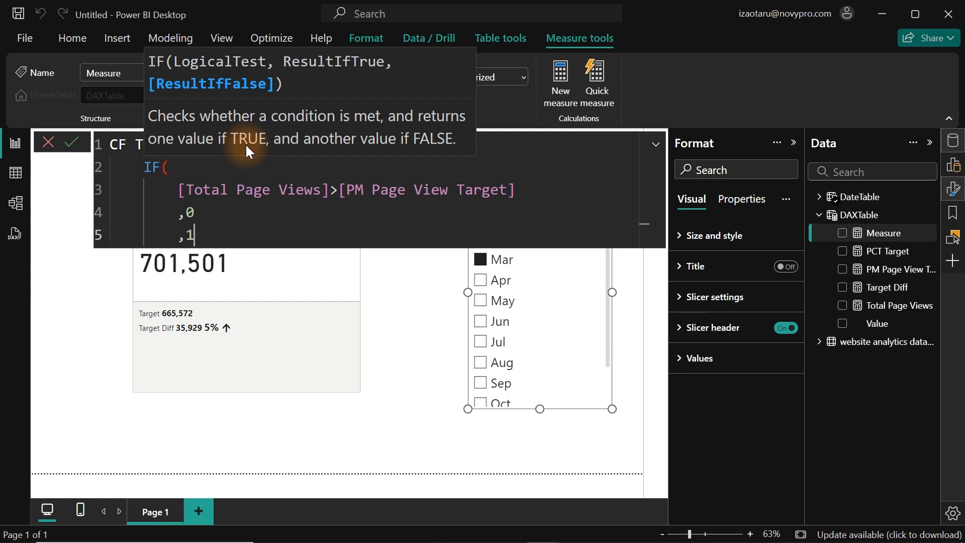
pyautogui.hotkey('shift', 'Return')
pyautogui.write(')')
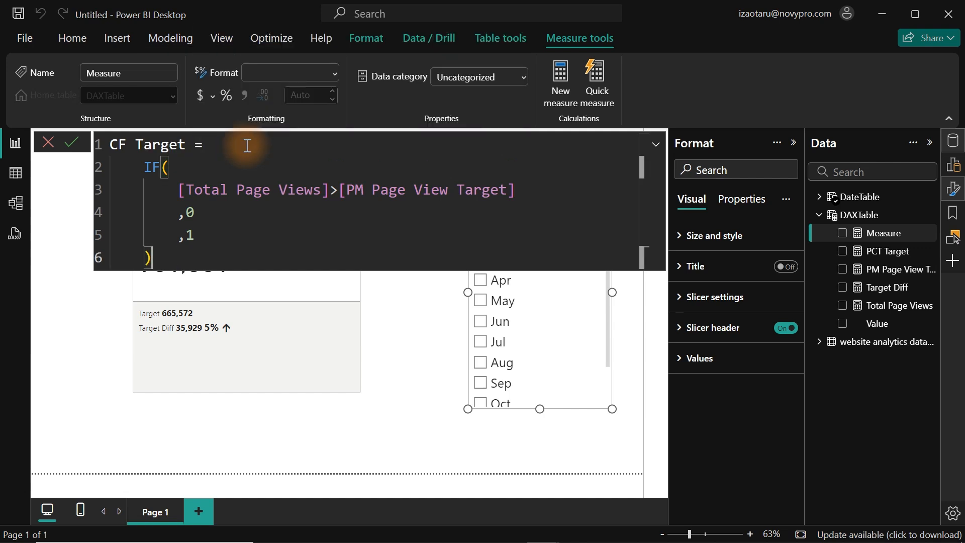
pyautogui.press('Return')
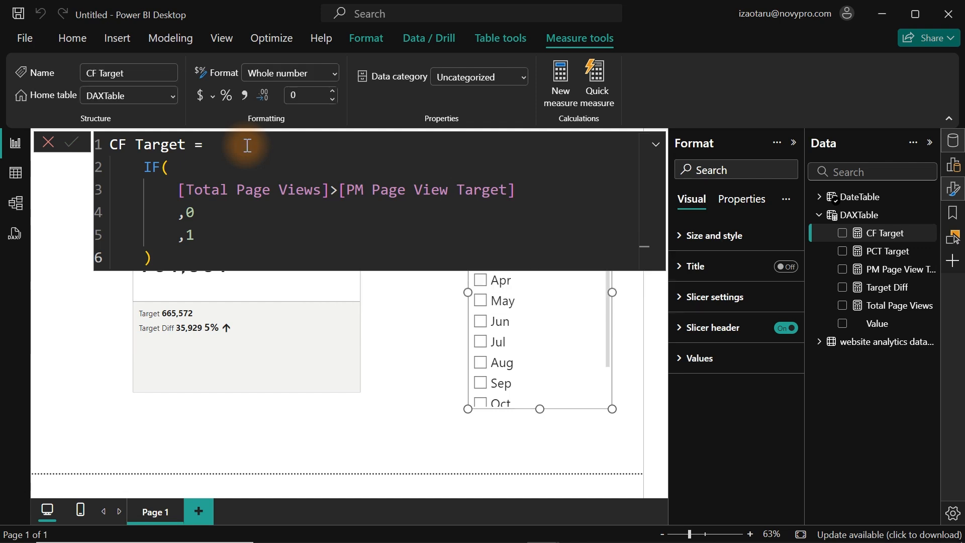
# Step: Create another new measure in DAXTable named CF Views and begin its formula on an indented second line
pyautogui.click(565, 85)
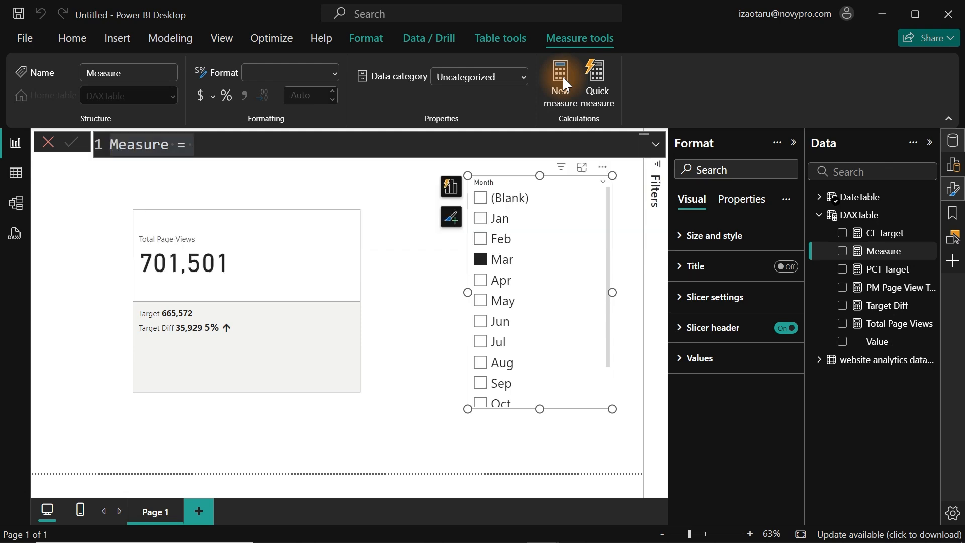
pyautogui.write('CF')
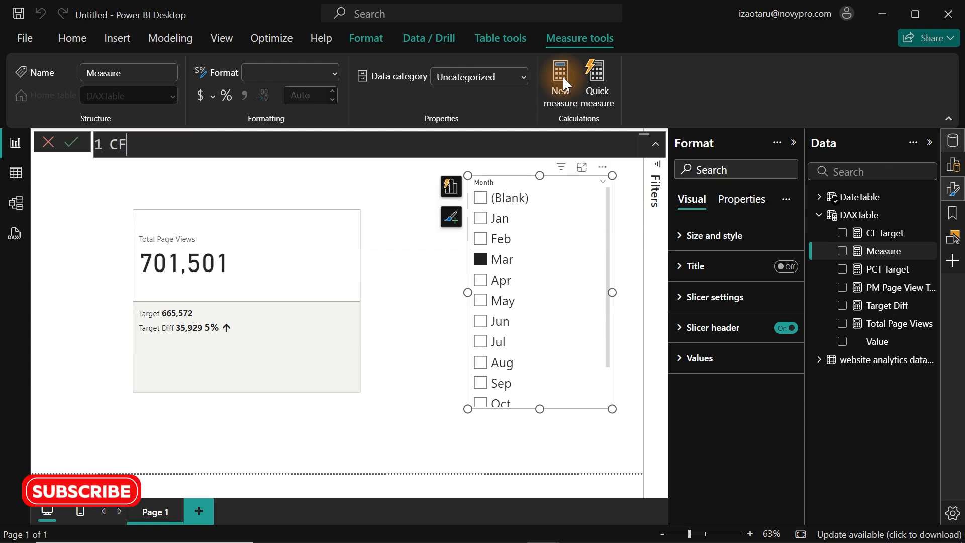
pyautogui.write(' Views =')
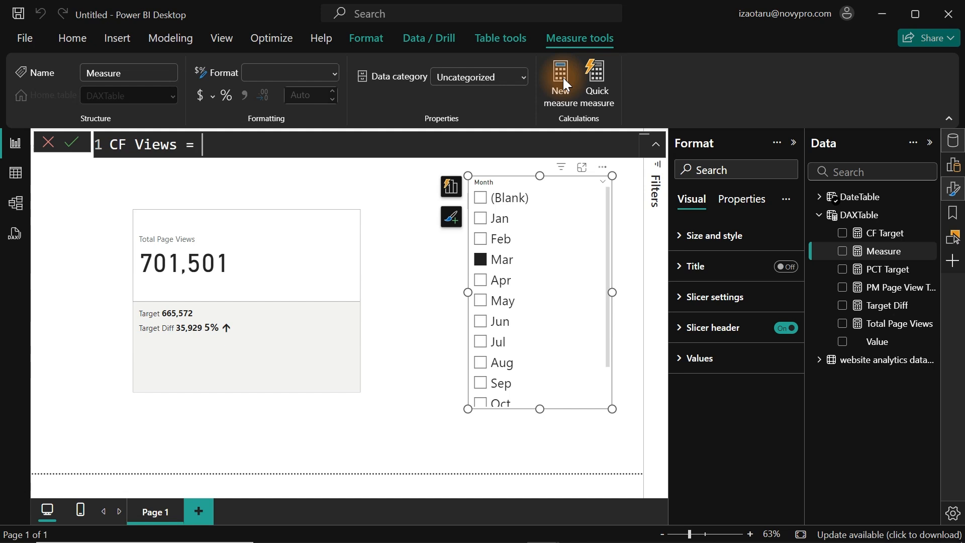
pyautogui.hotkey('shift', 'Return')
pyautogui.press('Tab')
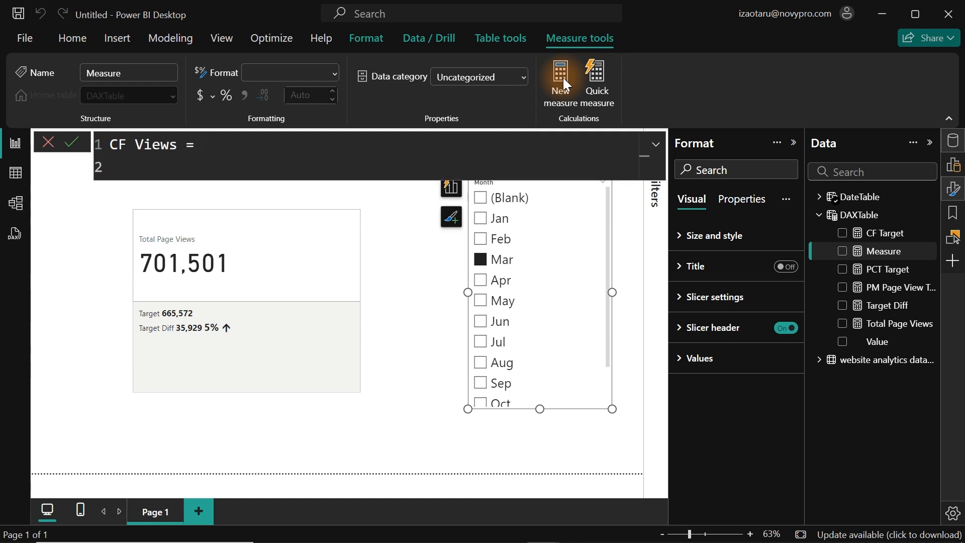
# Step: Enter the comparison [PM Page View Target]>[Total Page Views] in the CF Views formula
pyautogui.write('[')
pyautogui.press('Down')
pyautogui.press('Down')
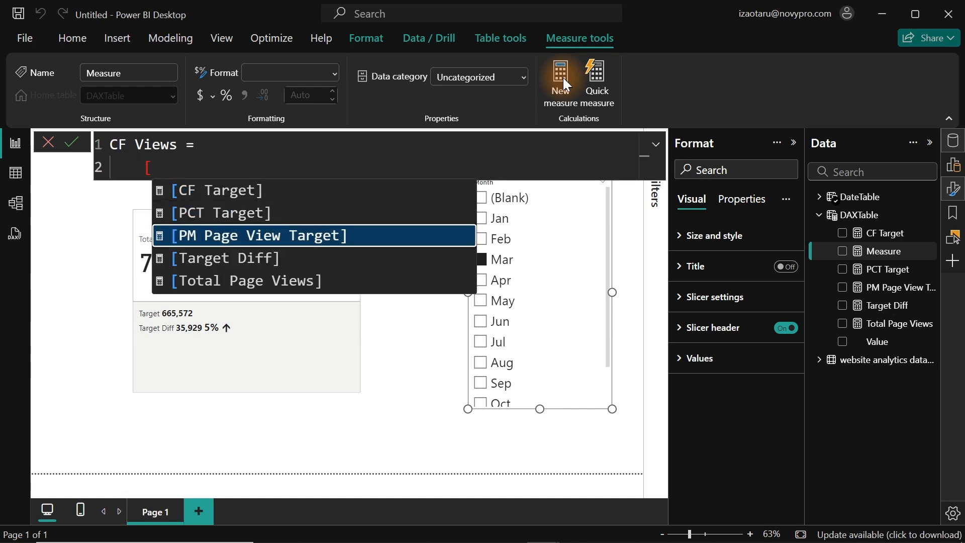
pyautogui.press('Tab')
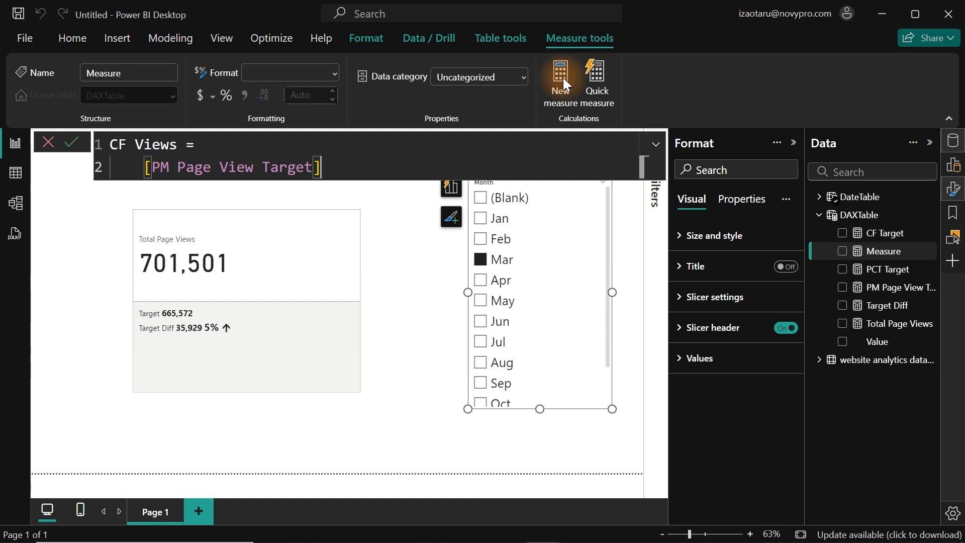
pyautogui.write('>[')
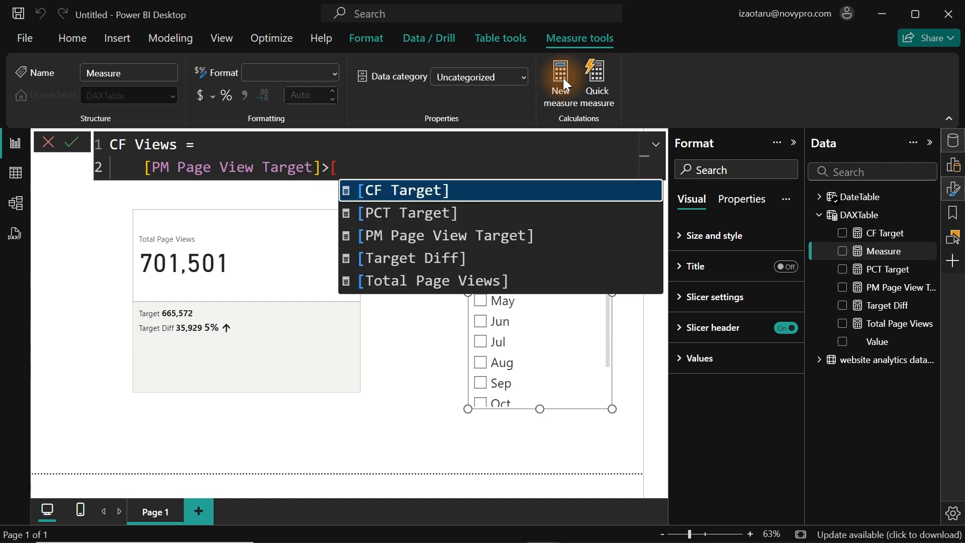
pyautogui.press('Down')
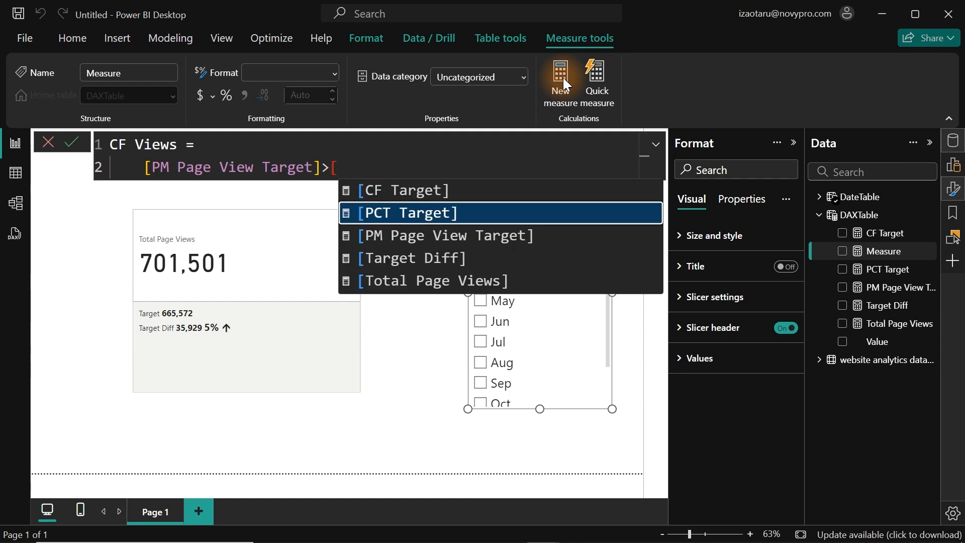
pyautogui.press('Down')
pyautogui.press('Down')
pyautogui.press('Down')
pyautogui.press('Tab')
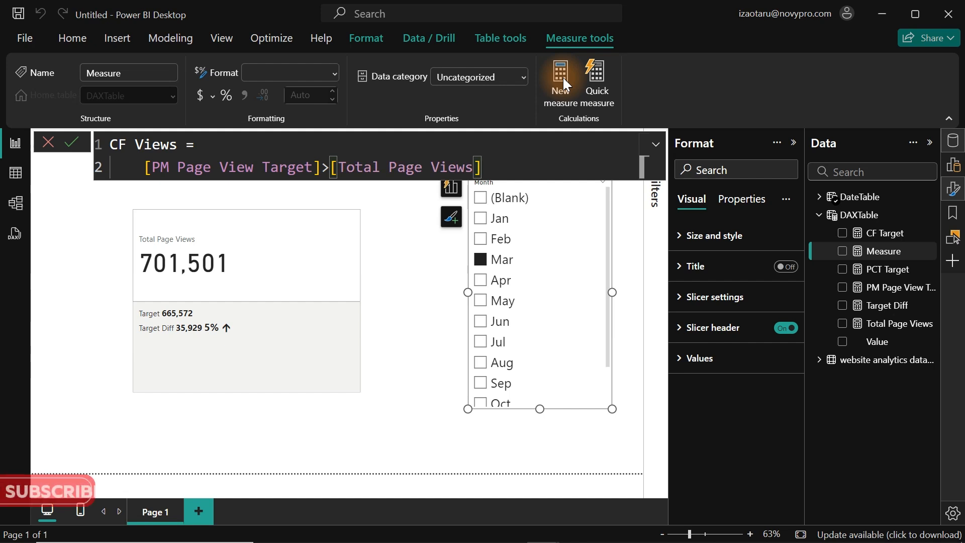
# Step: Add ,0 and ,1 on separate lines below the CF Views comparison, followed by a closing parenthesis on its own line
pyautogui.hotkey('shift', 'Return')
pyautogui.write(',')
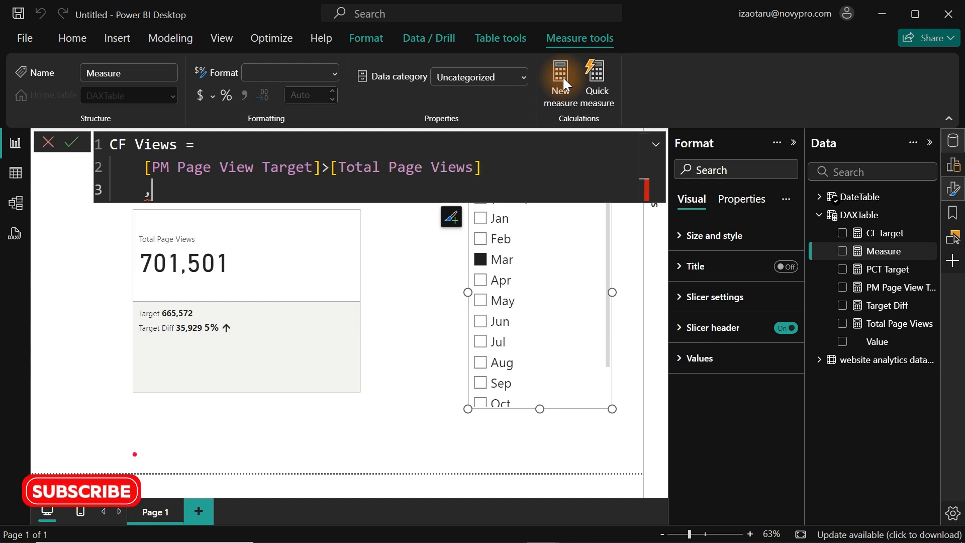
pyautogui.write('0')
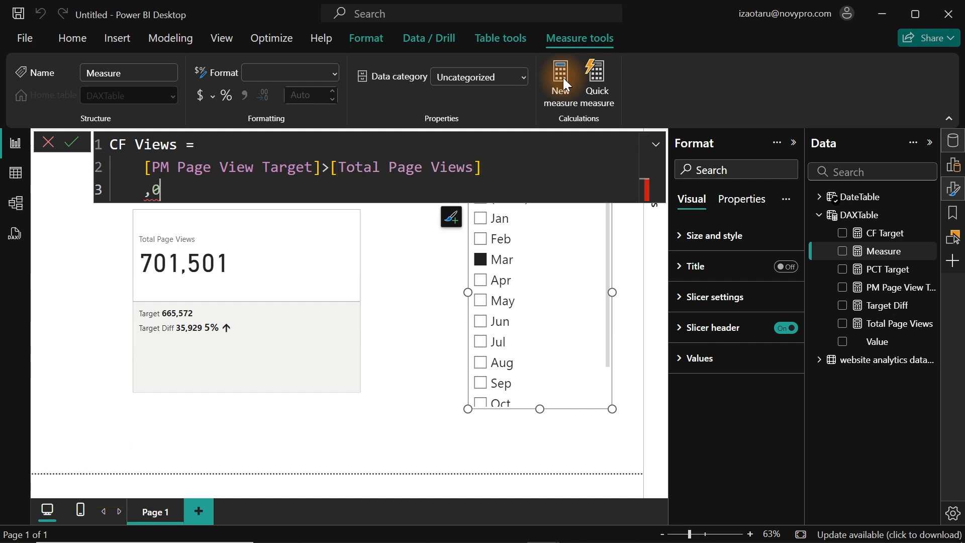
pyautogui.hotkey('shift', 'Return')
pyautogui.write(',')
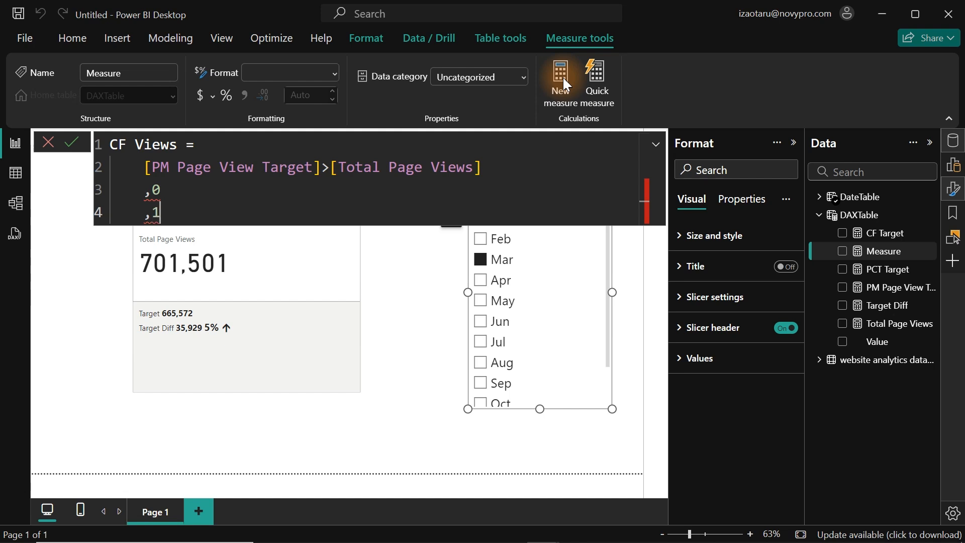
pyautogui.write('1')
pyautogui.hotkey('shift', 'Return')
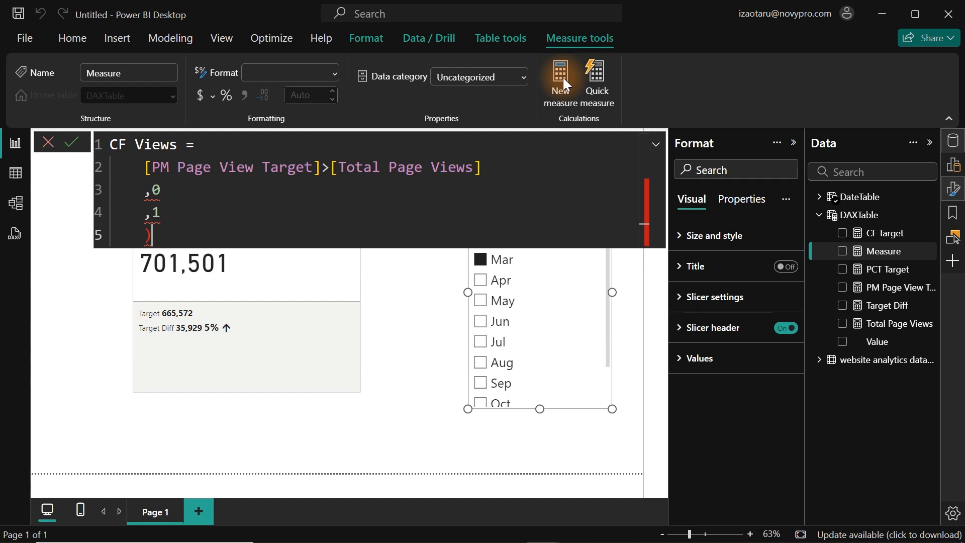
# Step: Insert the missing IF( before the comparison in the CF Views formula and commit the measure
pyautogui.click(145, 167)
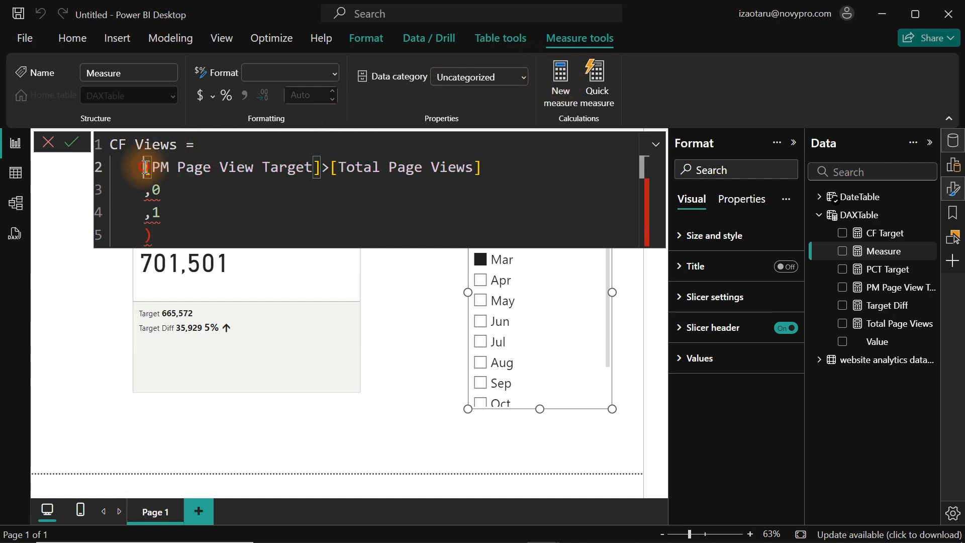
pyautogui.write('IF(')
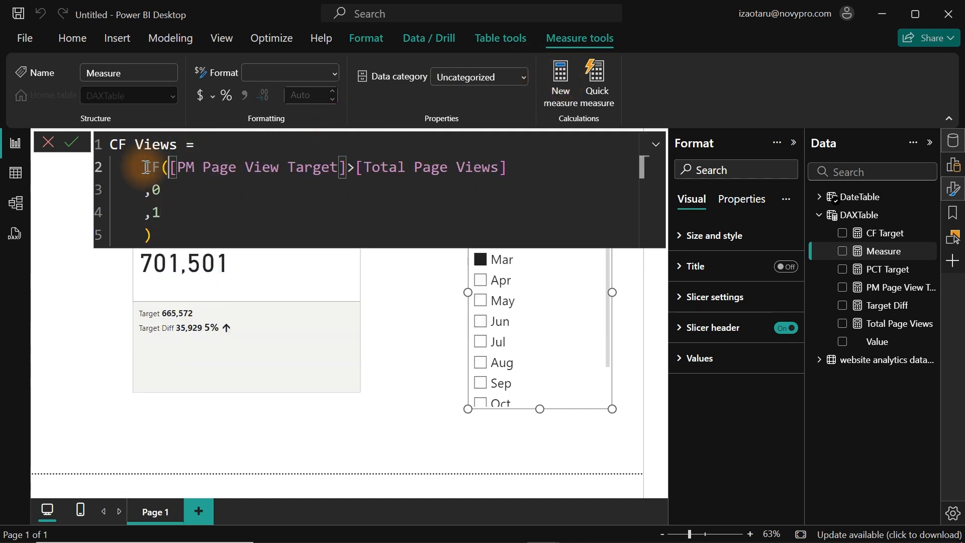
pyautogui.click(173, 236)
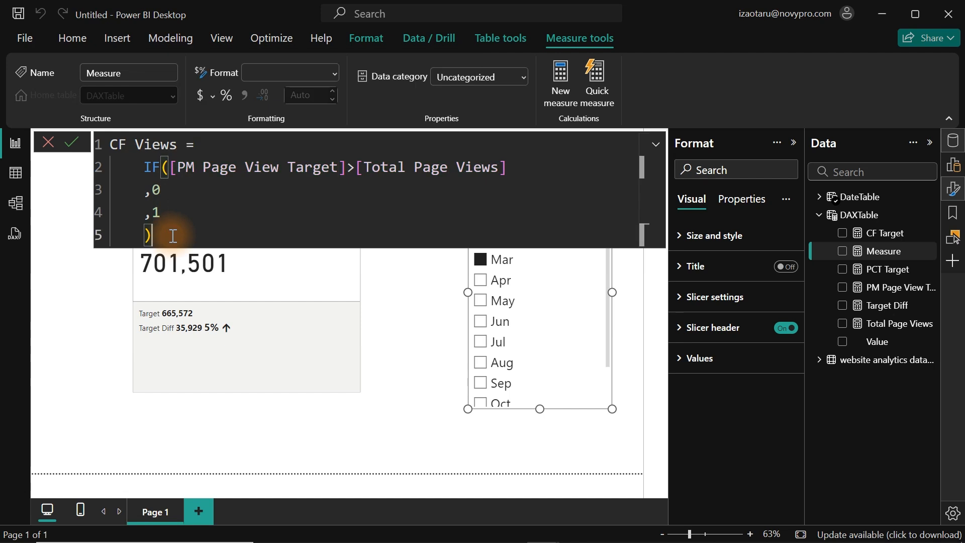
pyautogui.press('Return')
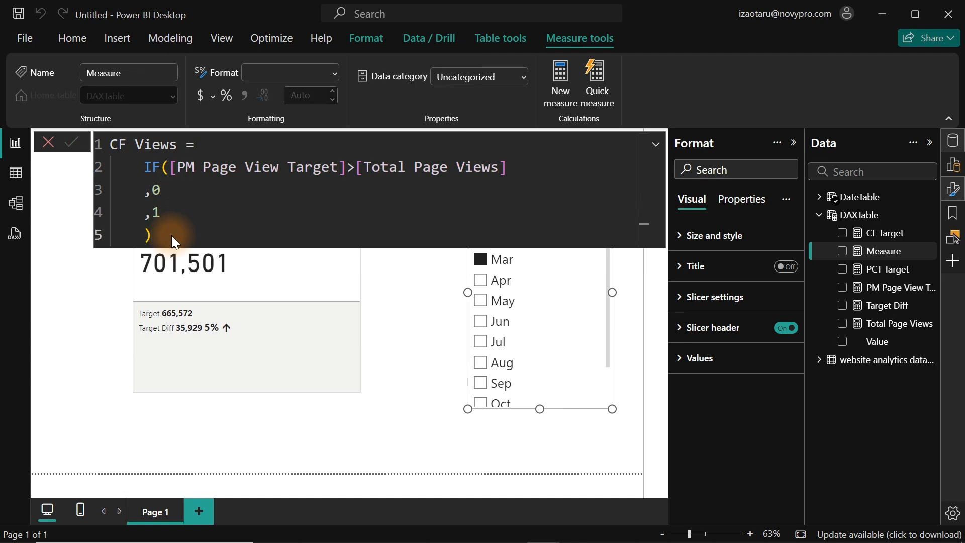
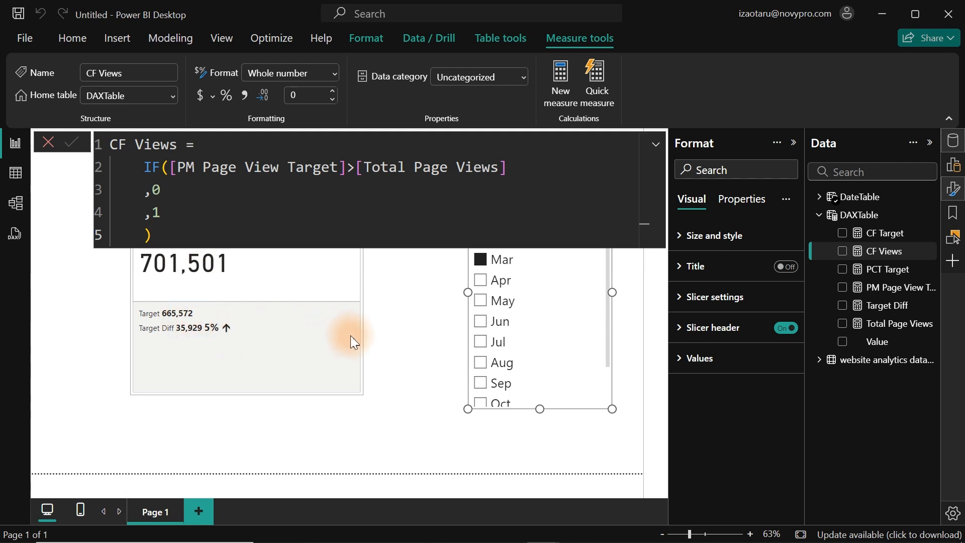
# Step: Set the Total Page Views card's callout value settings to apply to all series and color the values light blue
pyautogui.click(221, 284)
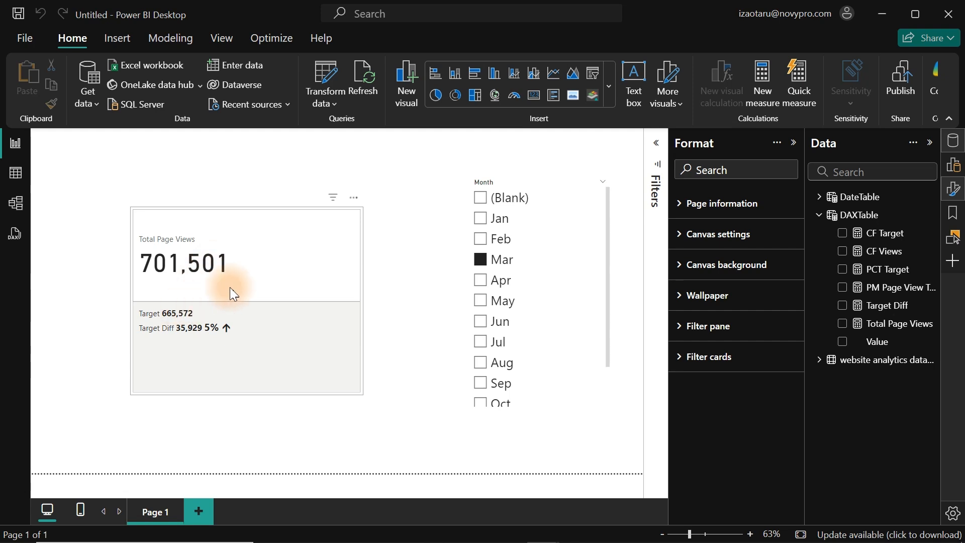
pyautogui.click(794, 142)
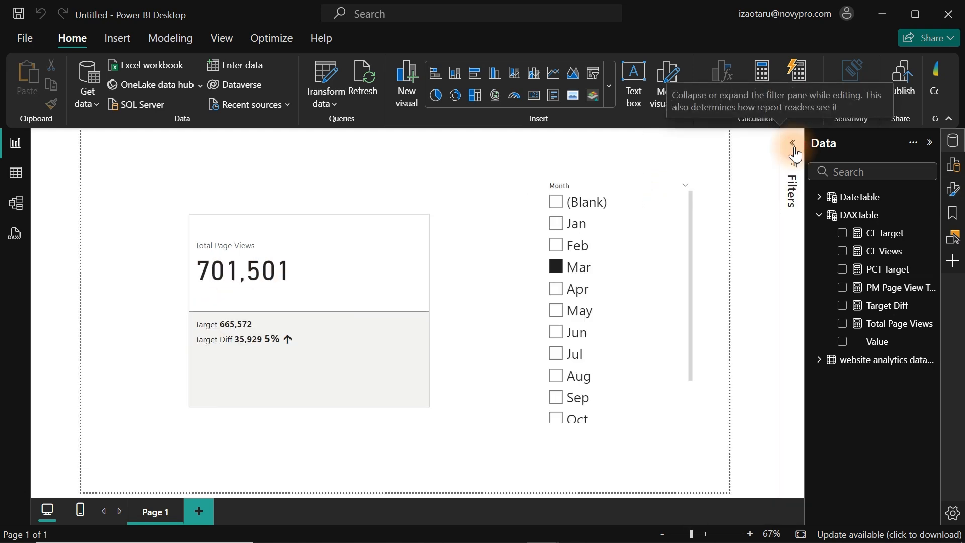
pyautogui.click(954, 194)
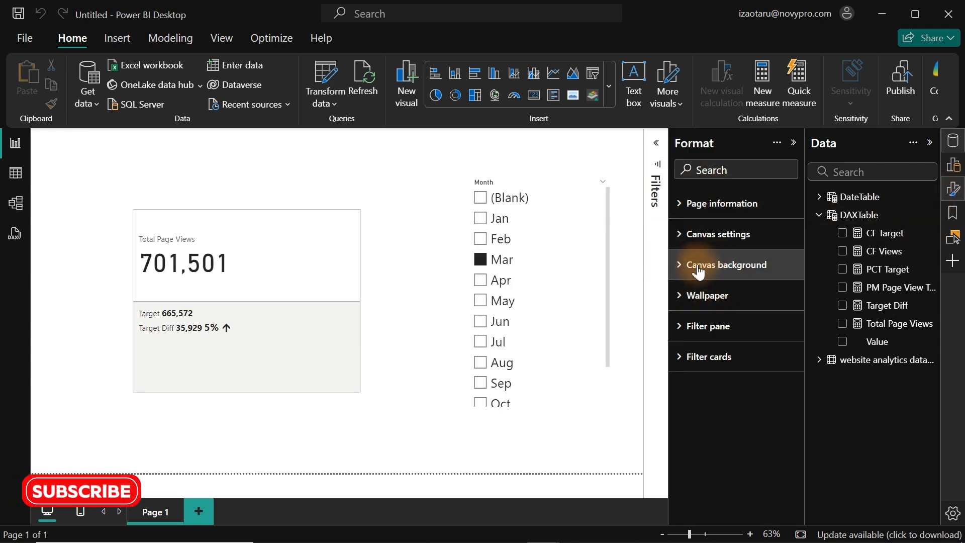
pyautogui.click(266, 273)
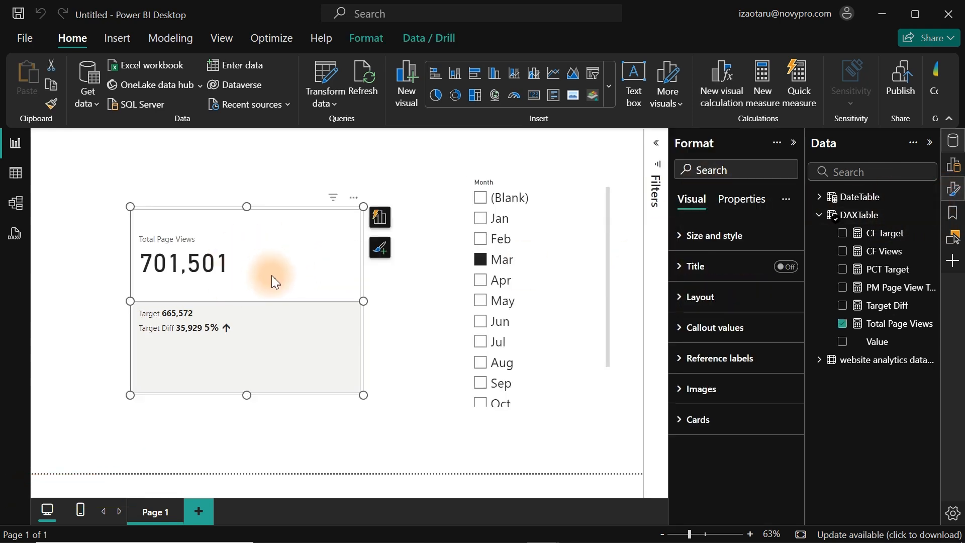
pyautogui.click(737, 329)
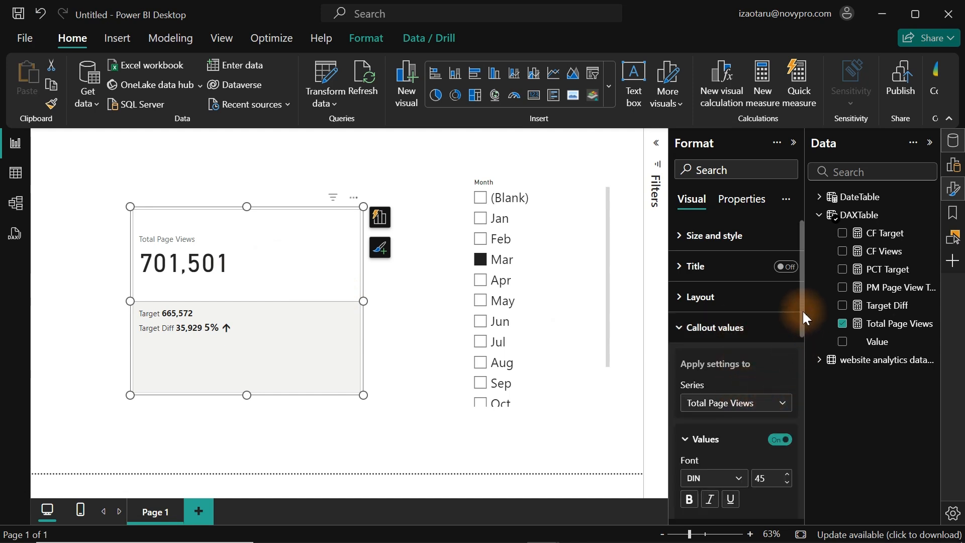
pyautogui.moveTo(802, 310); pyautogui.dragTo(798, 361)
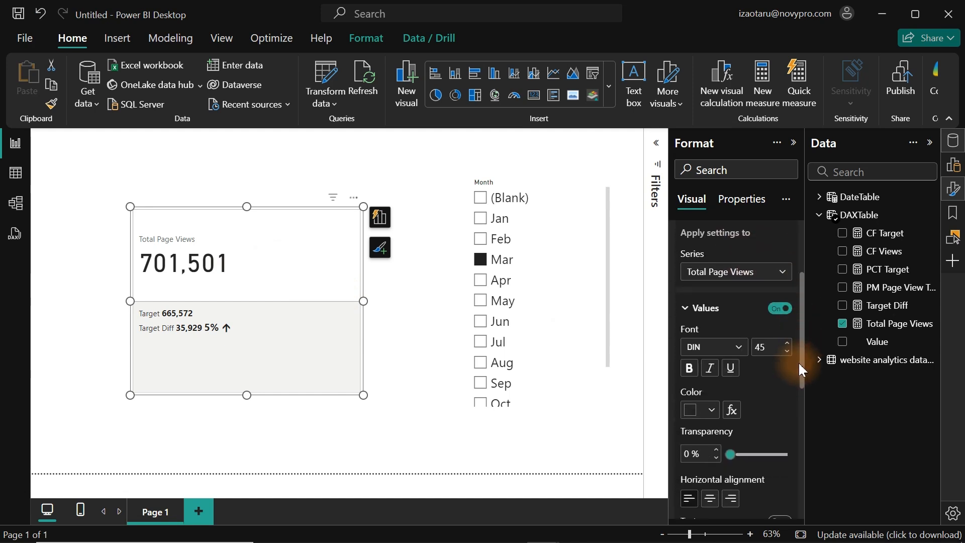
pyautogui.click(748, 280)
pyautogui.click(749, 286)
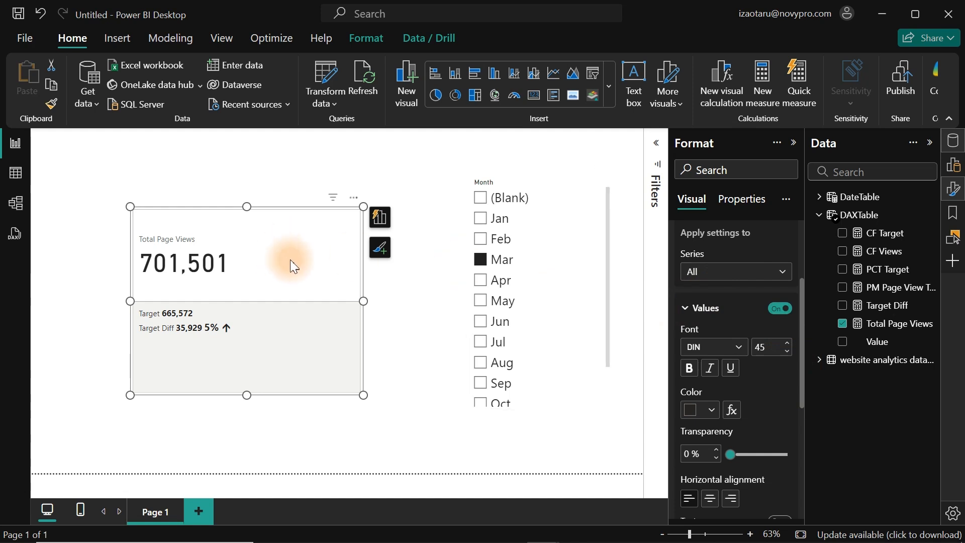
pyautogui.click(712, 411)
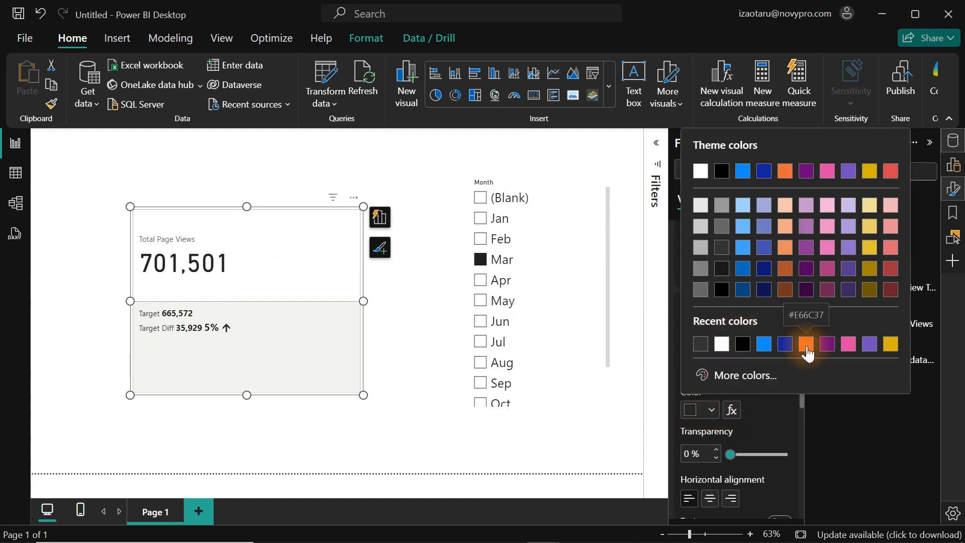
pyautogui.click(745, 249)
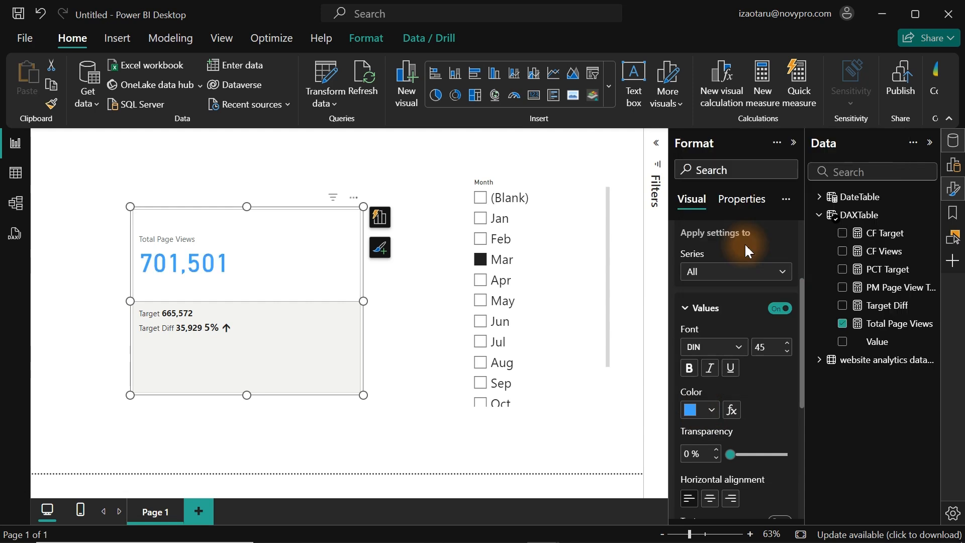
# Step: Filter the report to Apr and to May in the Month slicer to check the card's callout color, and reselect the card
pyautogui.click(481, 284)
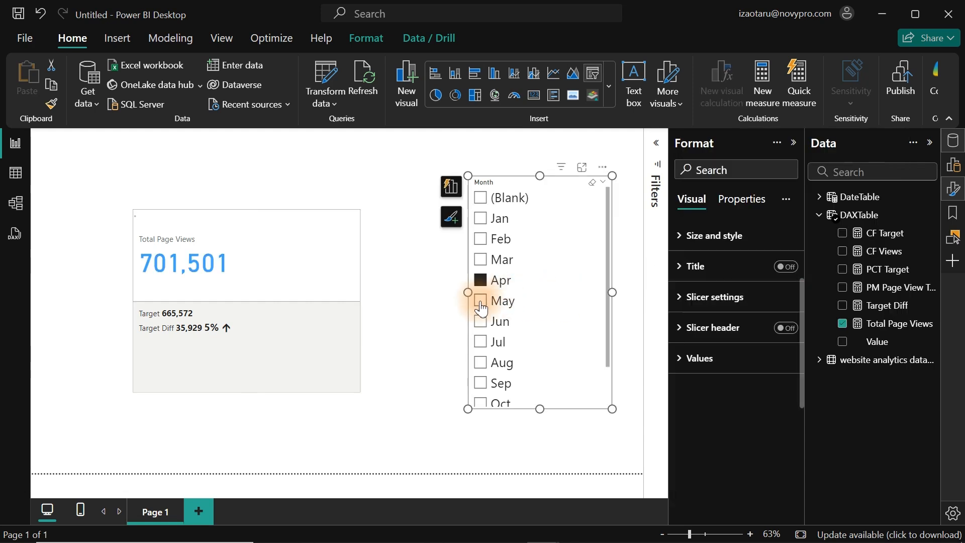
pyautogui.click(481, 305)
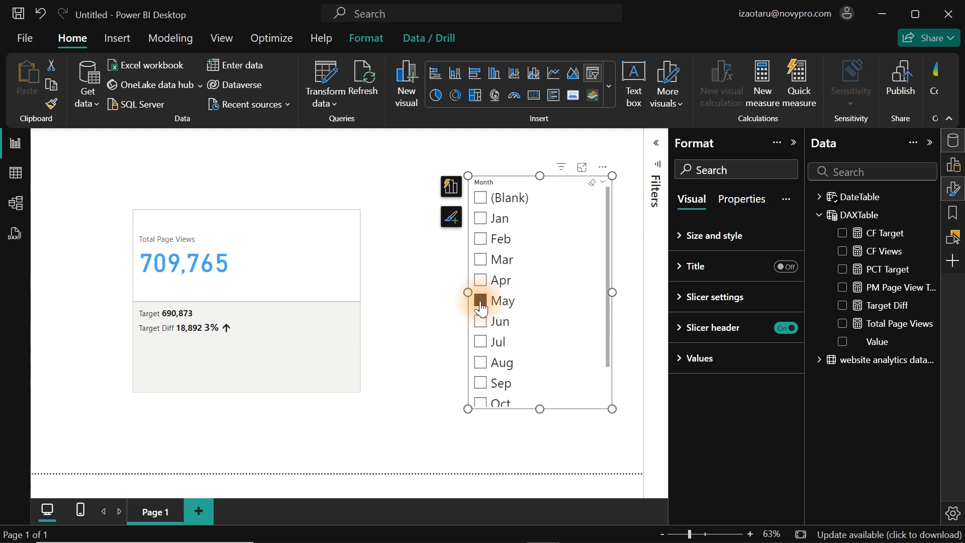
pyautogui.click(292, 263)
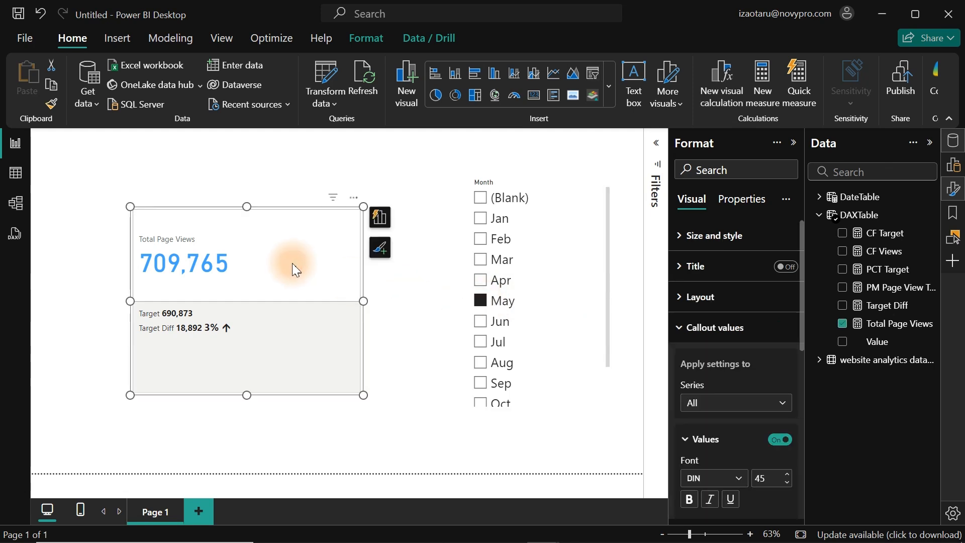
# Step: Open conditional formatting for the card's callout value color, set the format style to Rules and add a second rule
pyautogui.moveTo(802, 296); pyautogui.dragTo(801, 370)
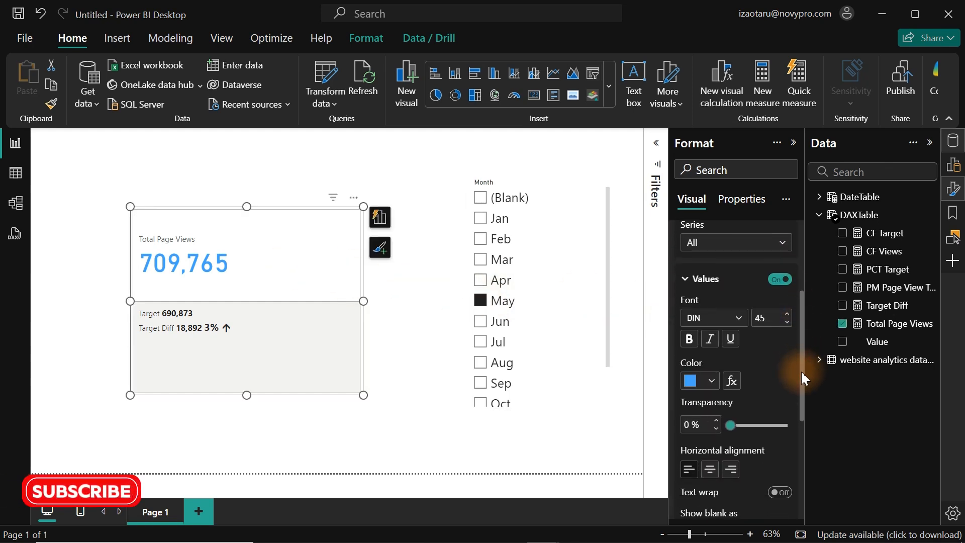
pyautogui.click(732, 379)
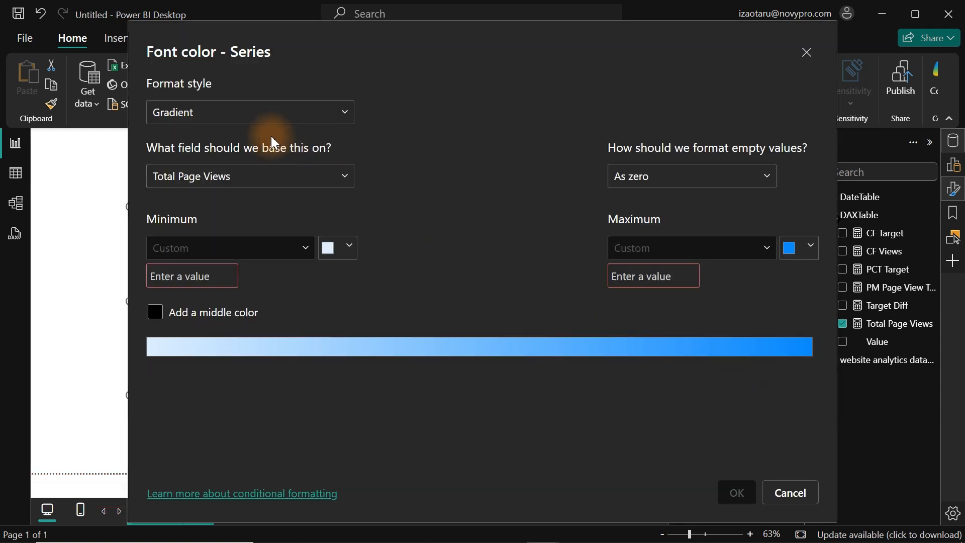
pyautogui.click(260, 119)
pyautogui.click(207, 158)
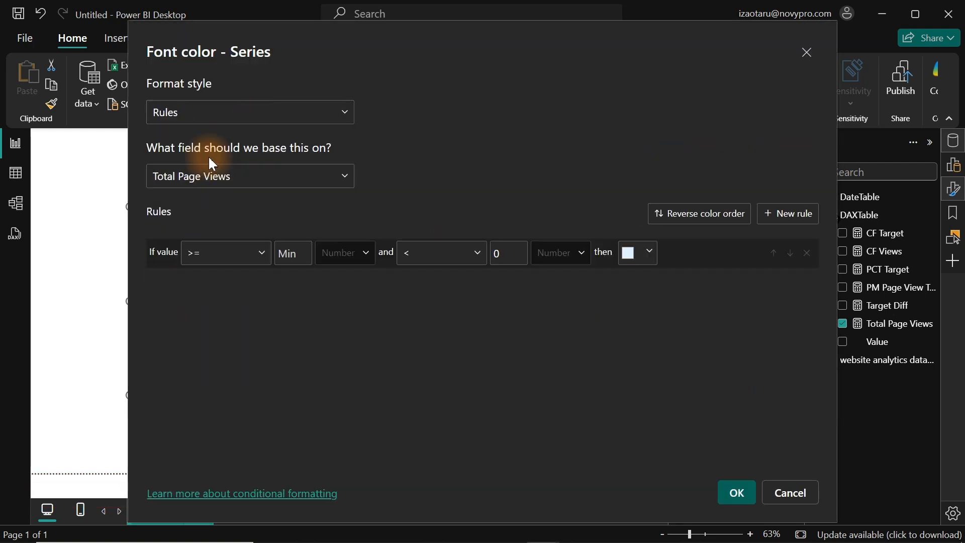
pyautogui.click(792, 217)
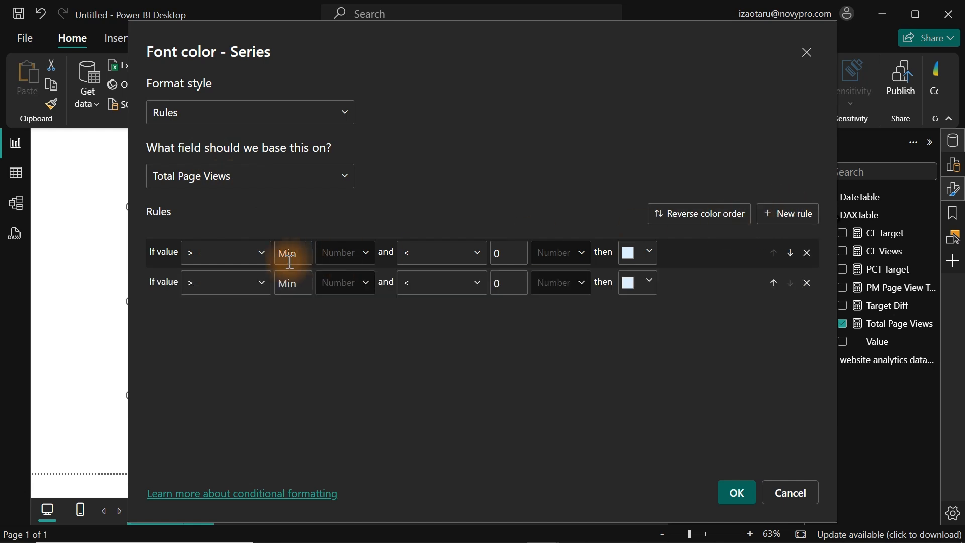
# Step: Set the first color rule to value = 0 and the second rule to value = 1
pyautogui.click(248, 256)
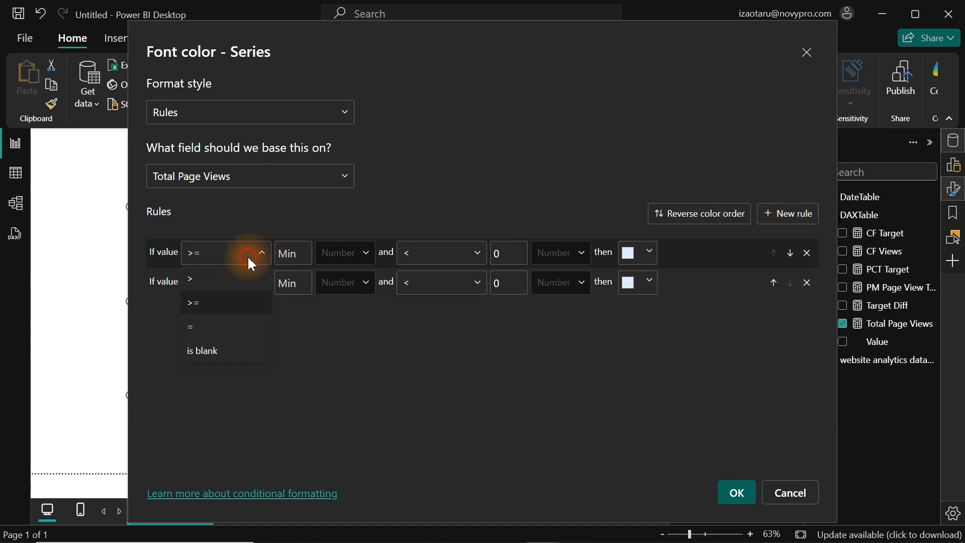
pyautogui.click(222, 328)
pyautogui.click(232, 287)
pyautogui.click(211, 358)
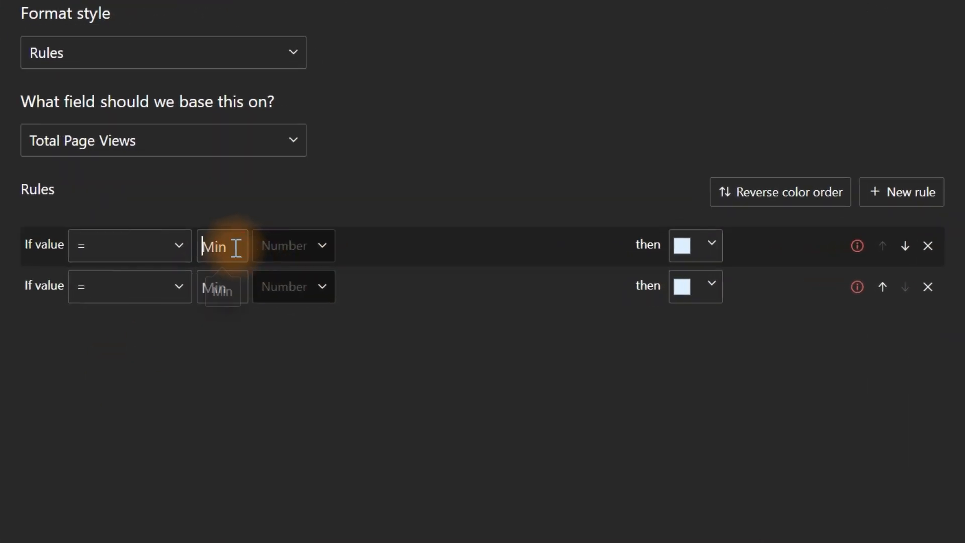
pyautogui.write('0')
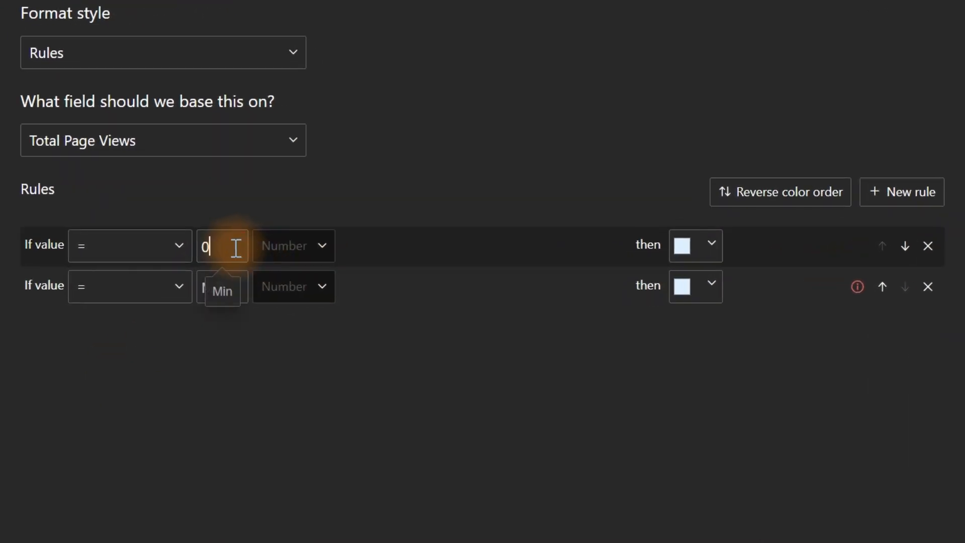
pyautogui.click(201, 297)
pyautogui.write('1')
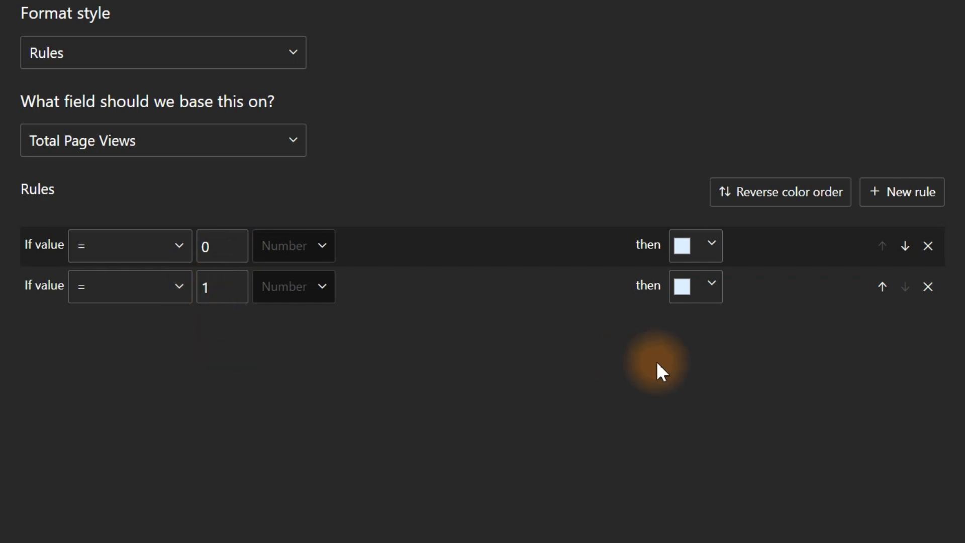
# Step: Color the value 0 rule red and the value 1 rule green #0A9331, and apply the rules to the callout value
pyautogui.click(688, 246)
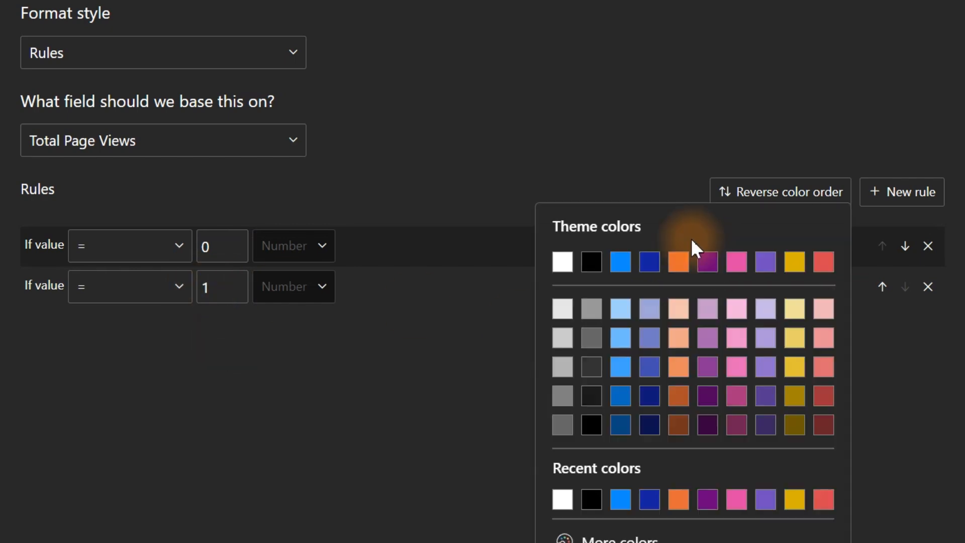
pyautogui.click(821, 258)
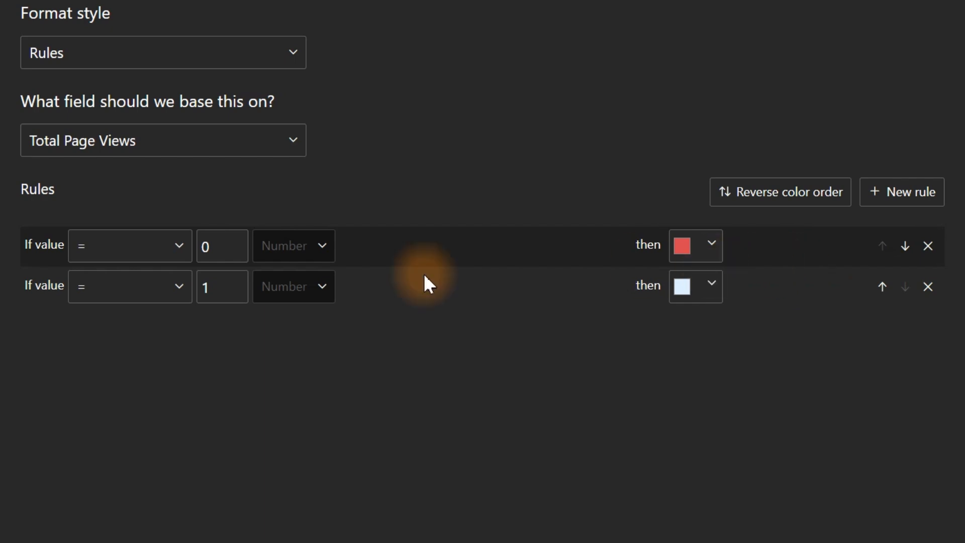
pyautogui.click(717, 285)
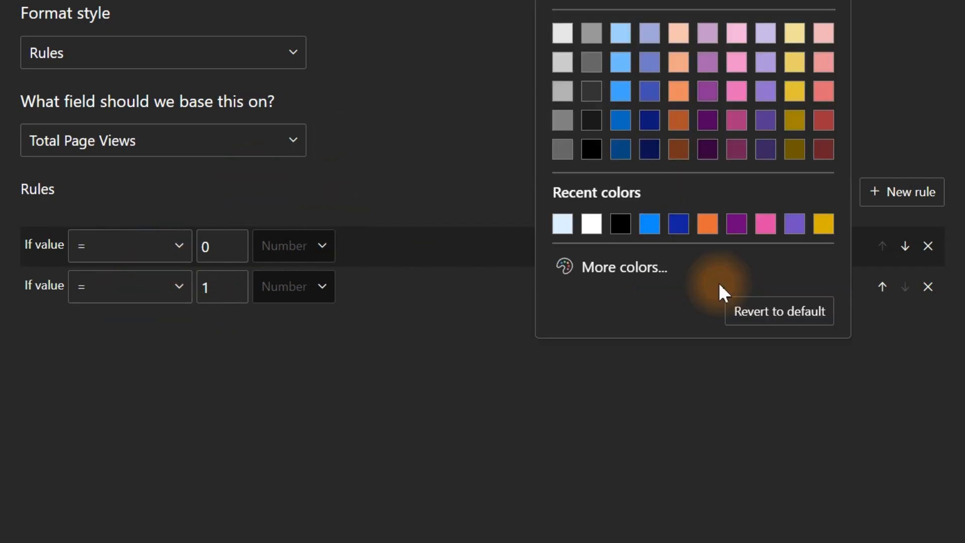
pyautogui.click(648, 274)
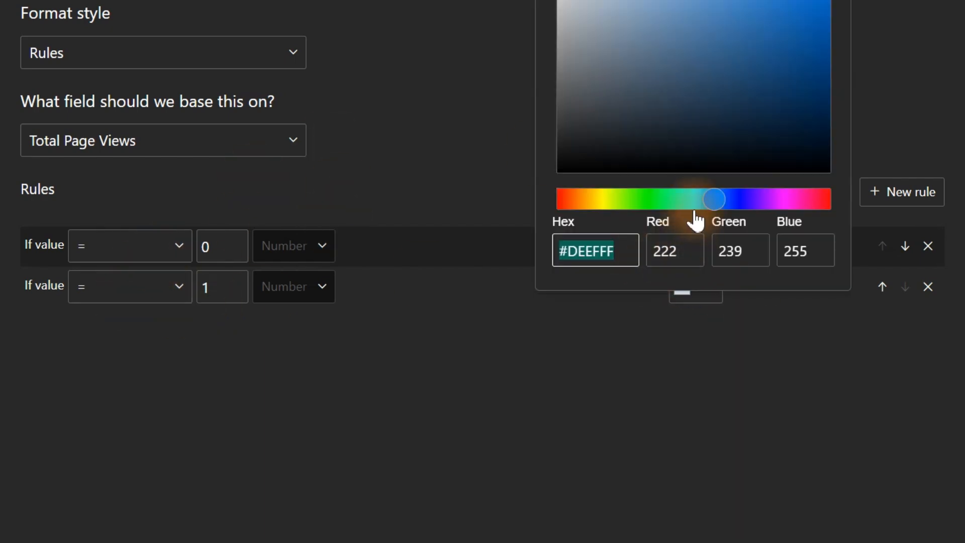
pyautogui.click(655, 202)
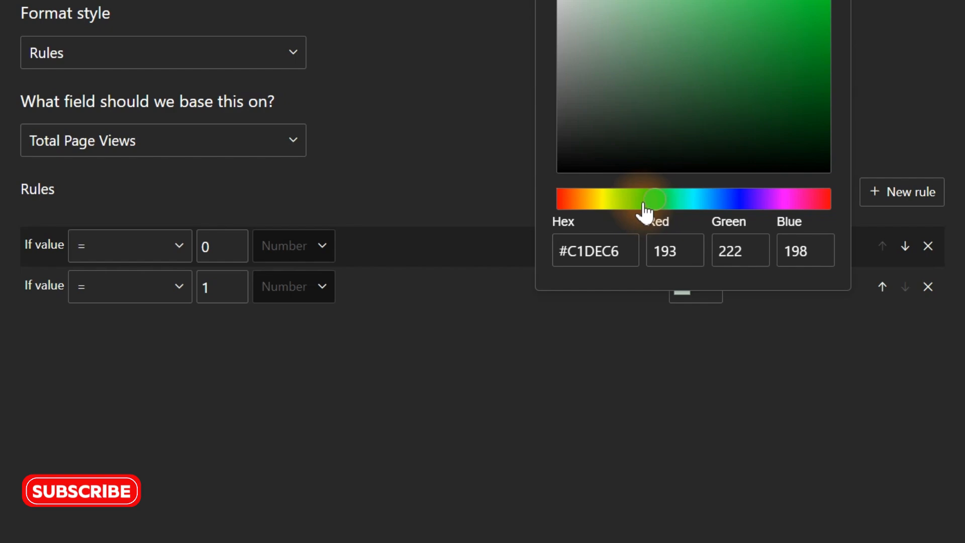
pyautogui.moveTo(645, 204); pyautogui.dragTo(663, 202)
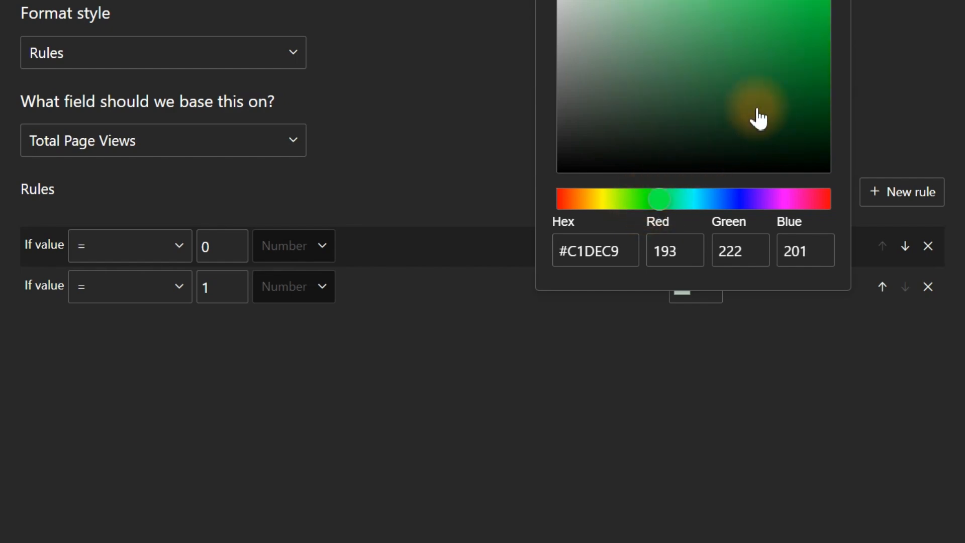
pyautogui.click(760, 54)
pyautogui.click(794, 53)
pyautogui.moveTo(799, 54); pyautogui.dragTo(812, 44)
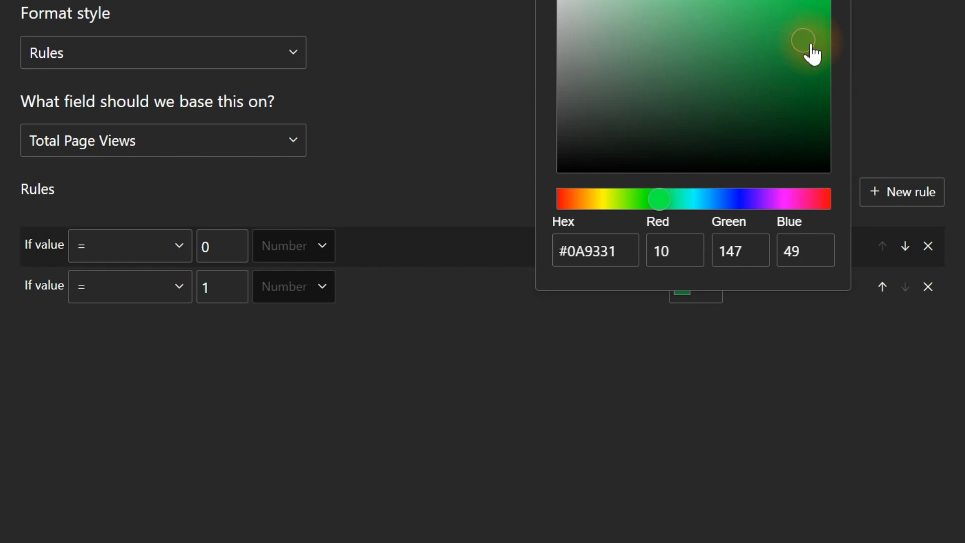
pyautogui.click(632, 259)
pyautogui.moveTo(633, 255); pyautogui.dragTo(546, 258)
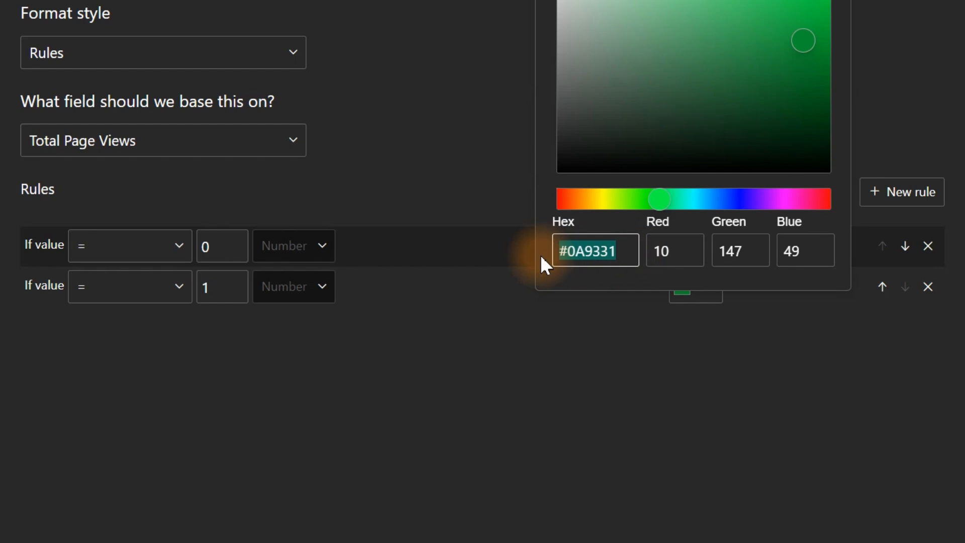
pyautogui.click(647, 364)
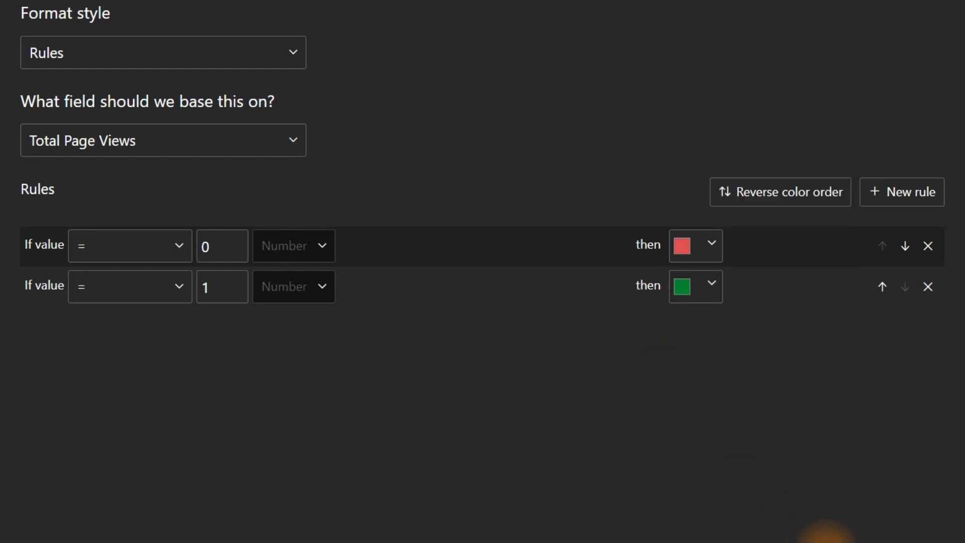
pyautogui.click(827, 542)
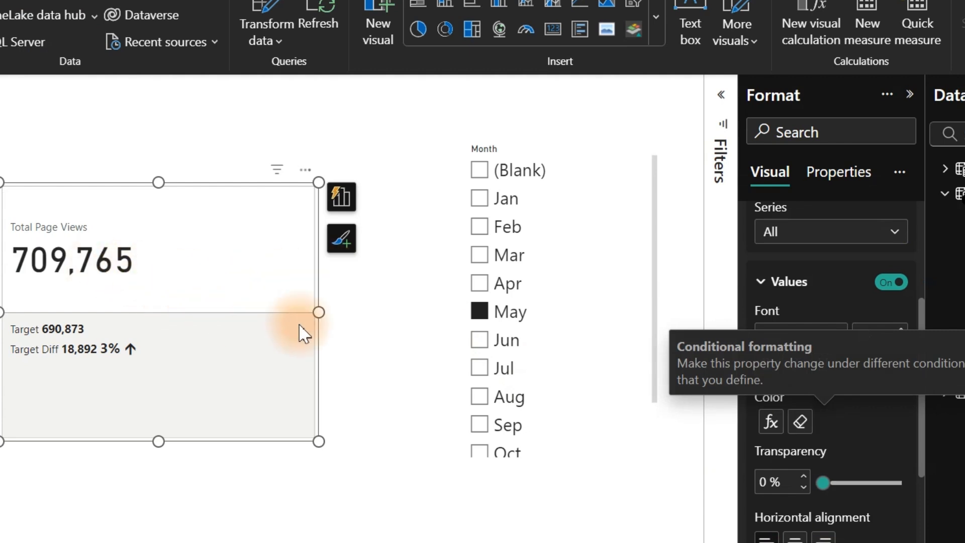
# Step: Switch the Month slicer through the earlier months to Feb to check the card's callout color
pyautogui.click(478, 340)
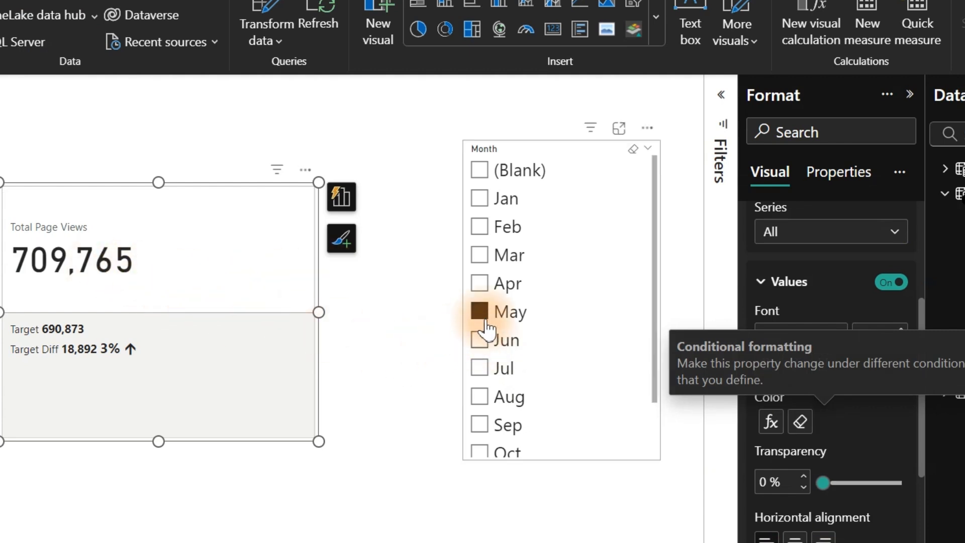
pyautogui.click(480, 284)
pyautogui.click(480, 255)
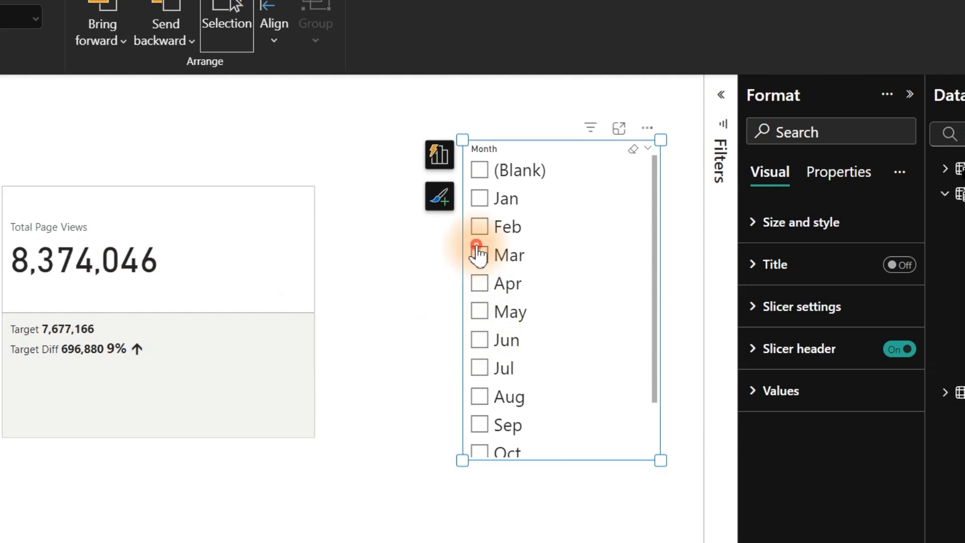
pyautogui.click(479, 255)
pyautogui.click(481, 230)
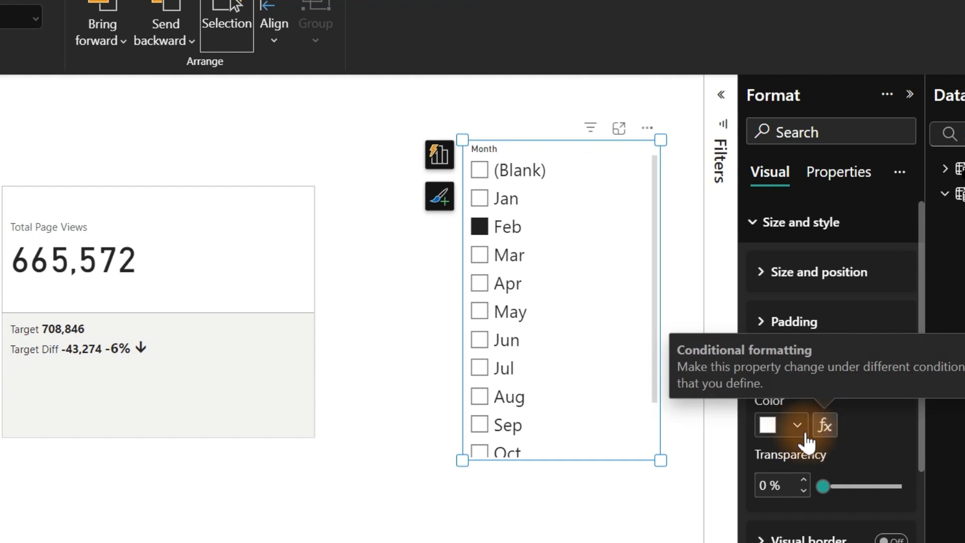
# Step: Reopen the Total Page Views card's callout color rules, base them on the CF Views measure and apply them
pyautogui.click(172, 276)
pyautogui.click(368, 322)
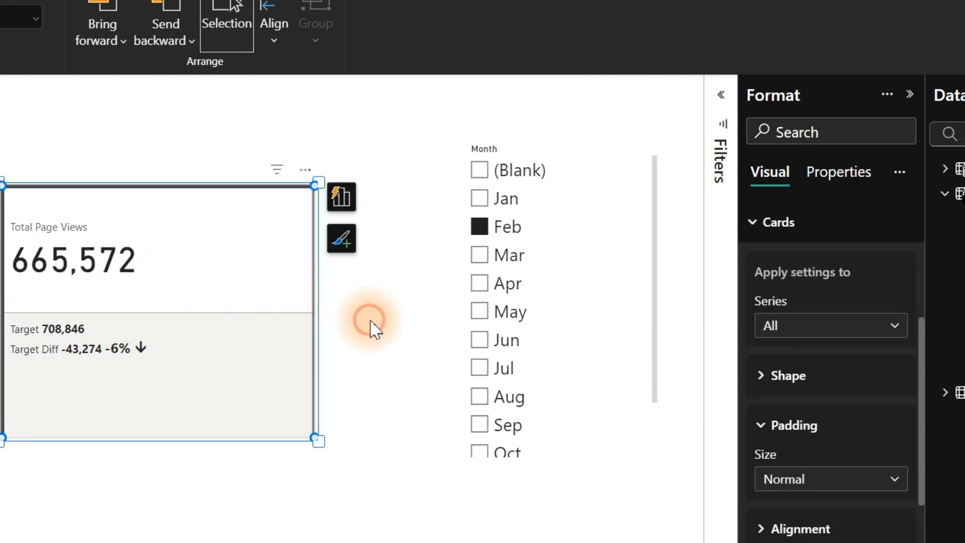
pyautogui.click(271, 287)
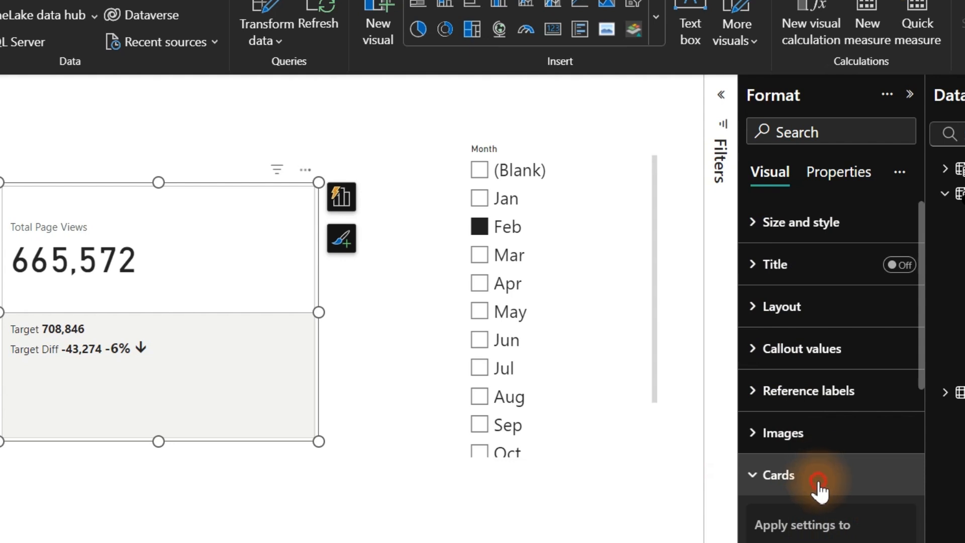
pyautogui.click(759, 483)
pyautogui.click(793, 354)
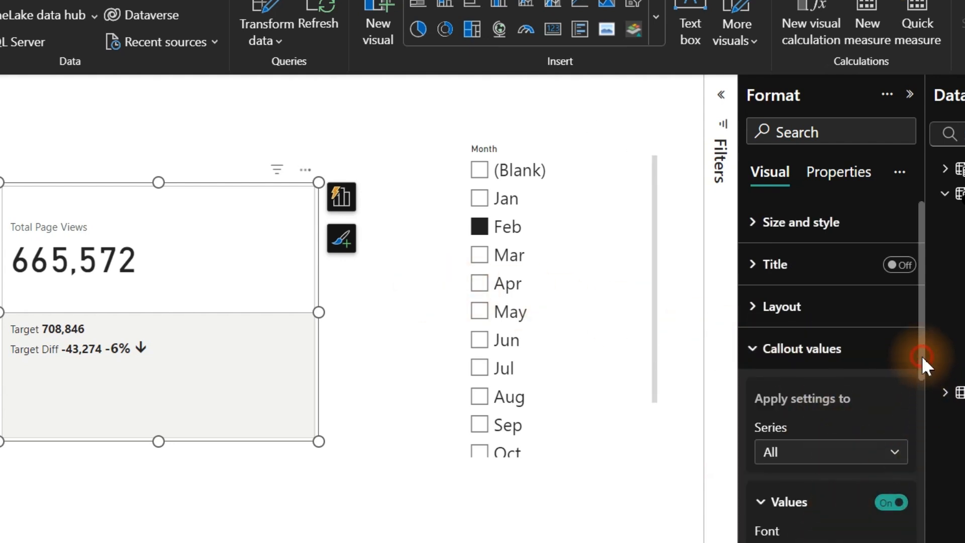
pyautogui.moveTo(921, 355); pyautogui.dragTo(921, 457)
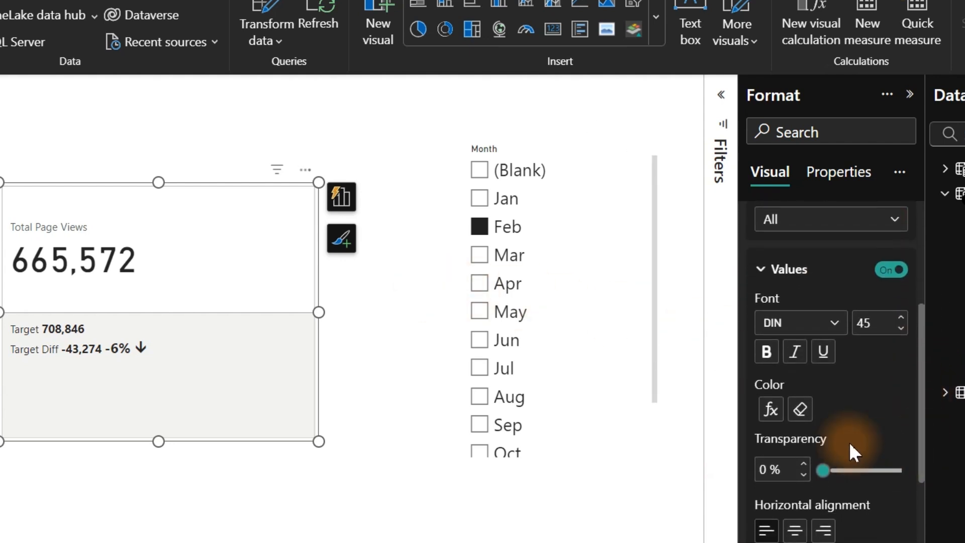
pyautogui.click(776, 415)
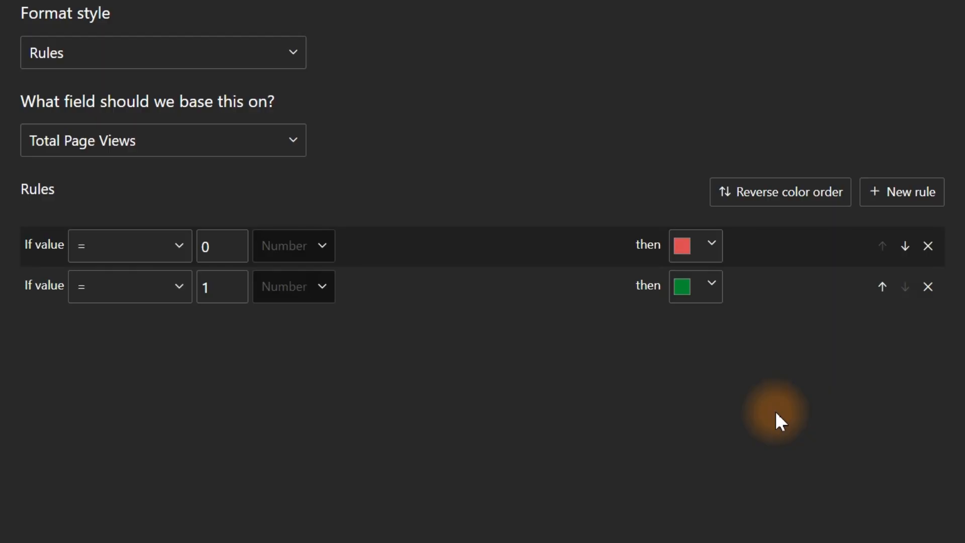
pyautogui.click(141, 150)
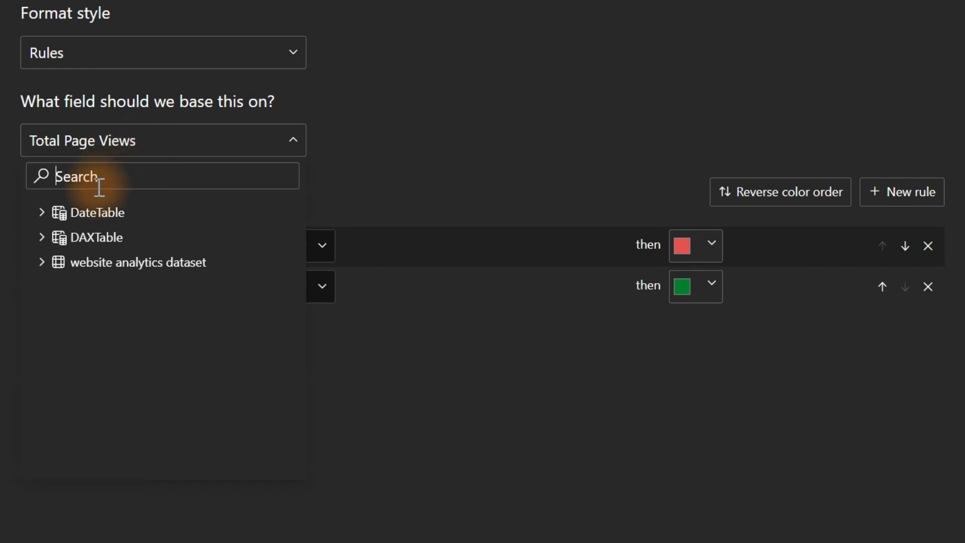
pyautogui.write('cf')
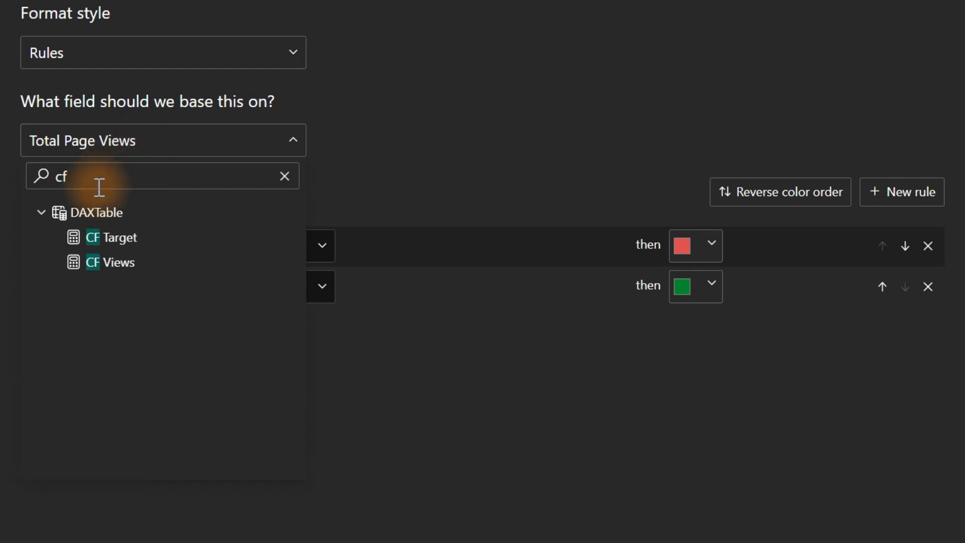
pyautogui.click(110, 263)
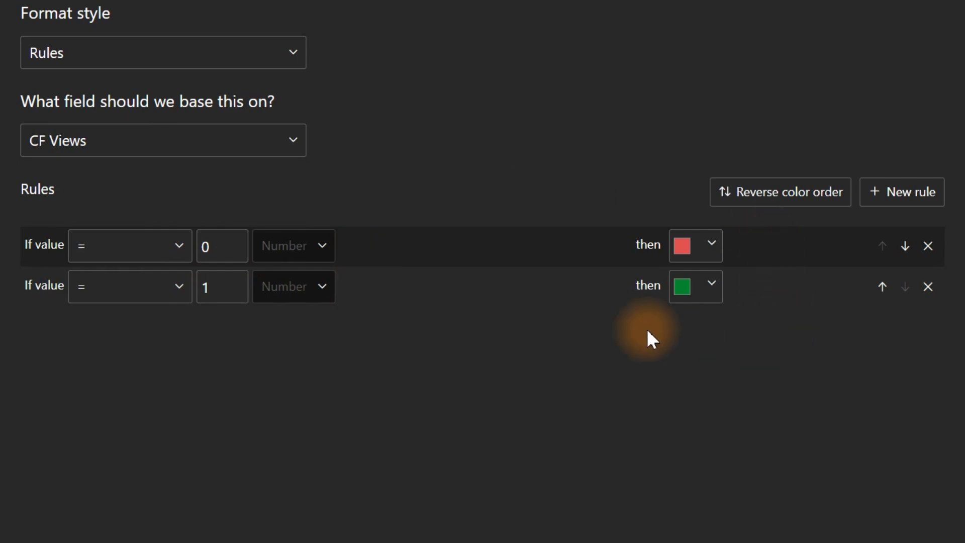
pyautogui.click(835, 542)
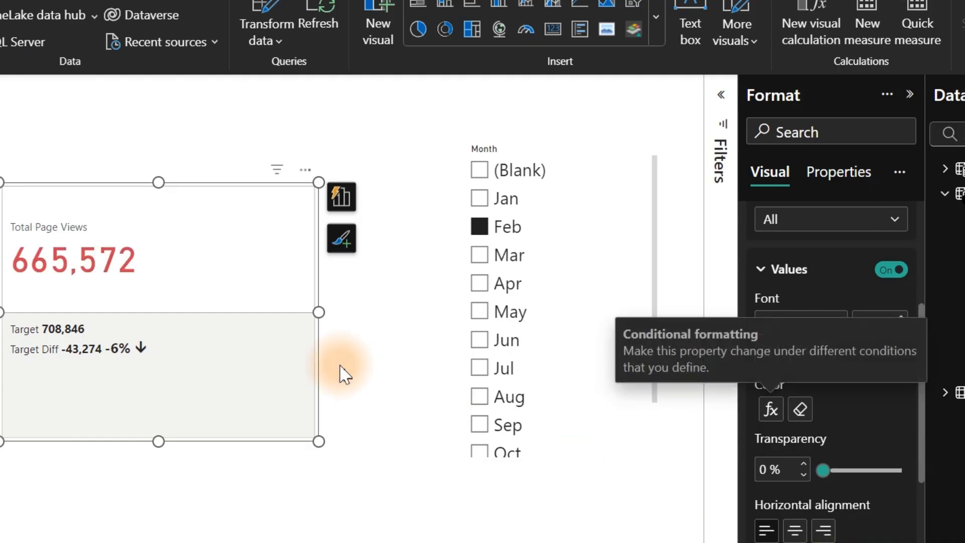
# Step: Filter the report to Mar, Apr and May in turn to check the card's conditional callout color
pyautogui.click(497, 259)
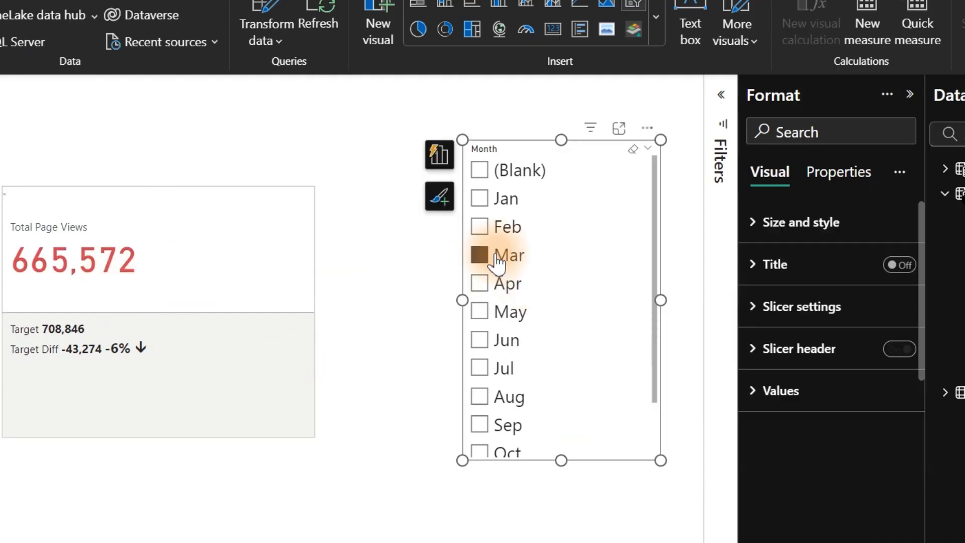
pyautogui.click(480, 284)
pyautogui.click(482, 313)
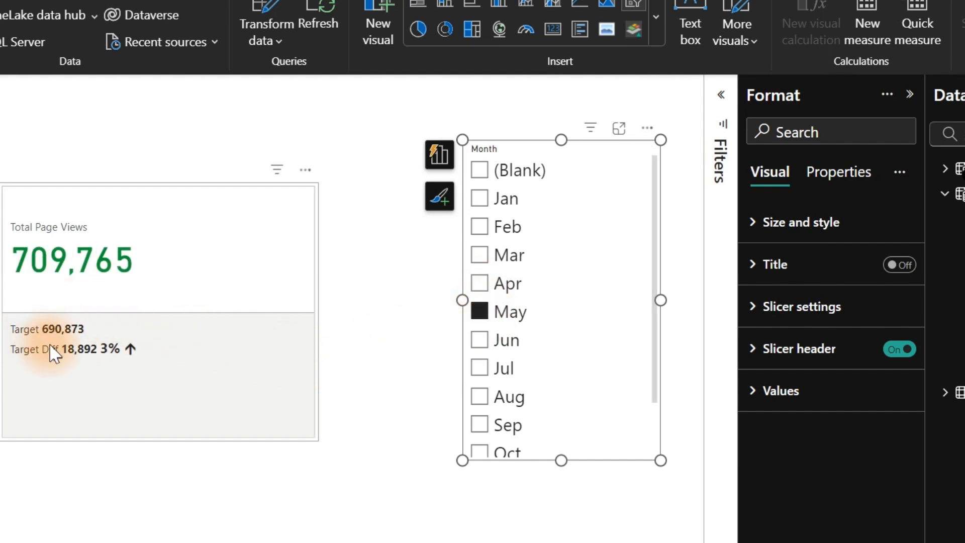
# Step: Select the Total Page Views card and target its PM Page View Target label in the reference label settings
pyautogui.click(164, 331)
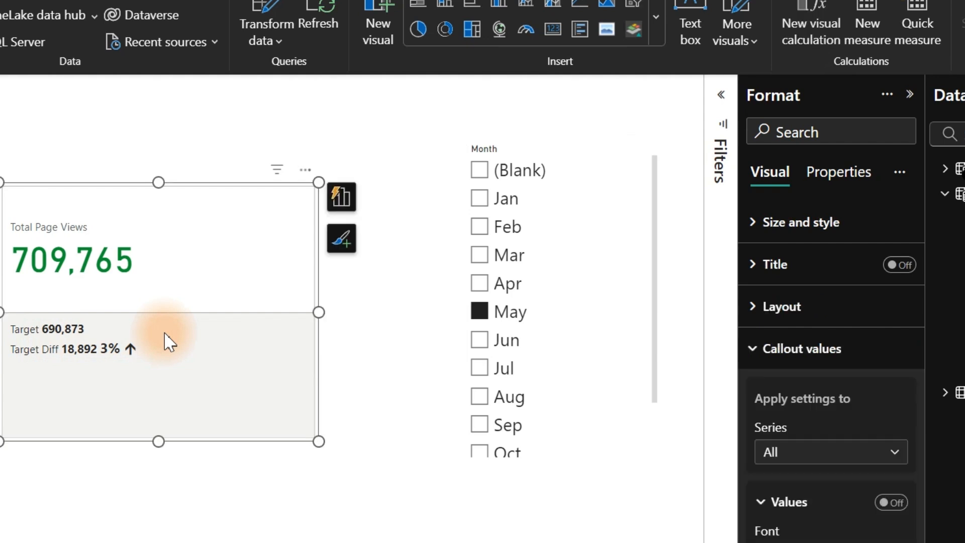
pyautogui.click(769, 352)
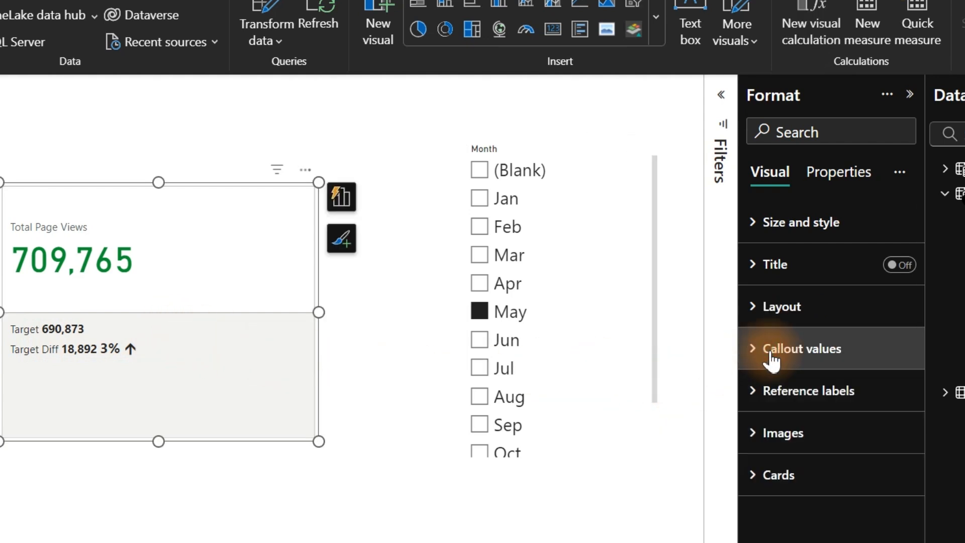
pyautogui.click(767, 397)
pyautogui.moveTo(919, 300); pyautogui.dragTo(920, 336)
pyautogui.scroll(-4, 928, 372)
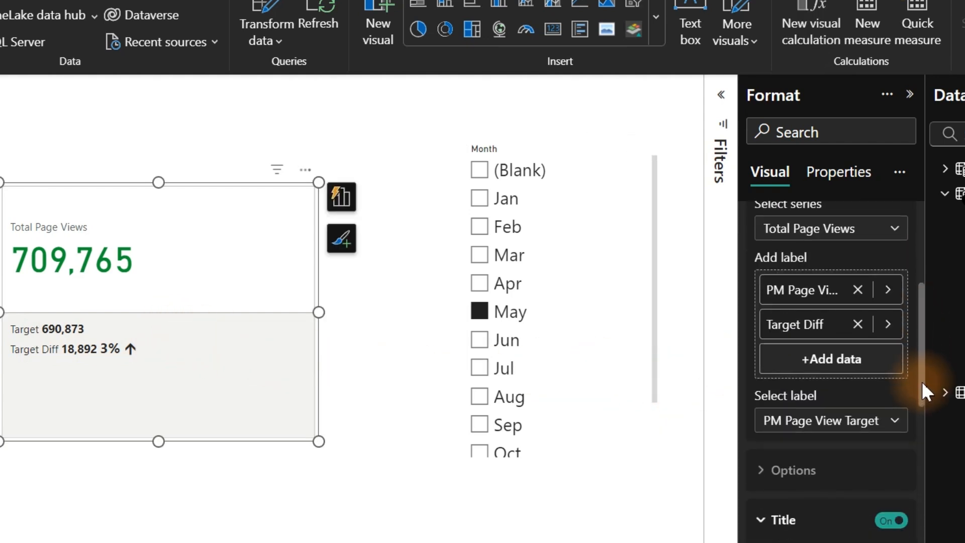
pyautogui.scroll(1, 927, 368)
pyautogui.click(804, 269)
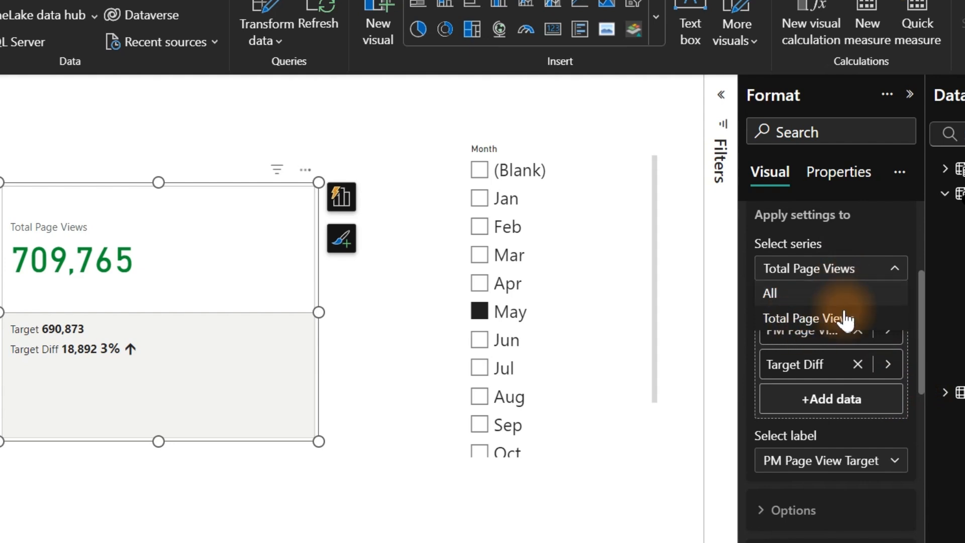
pyautogui.click(827, 276)
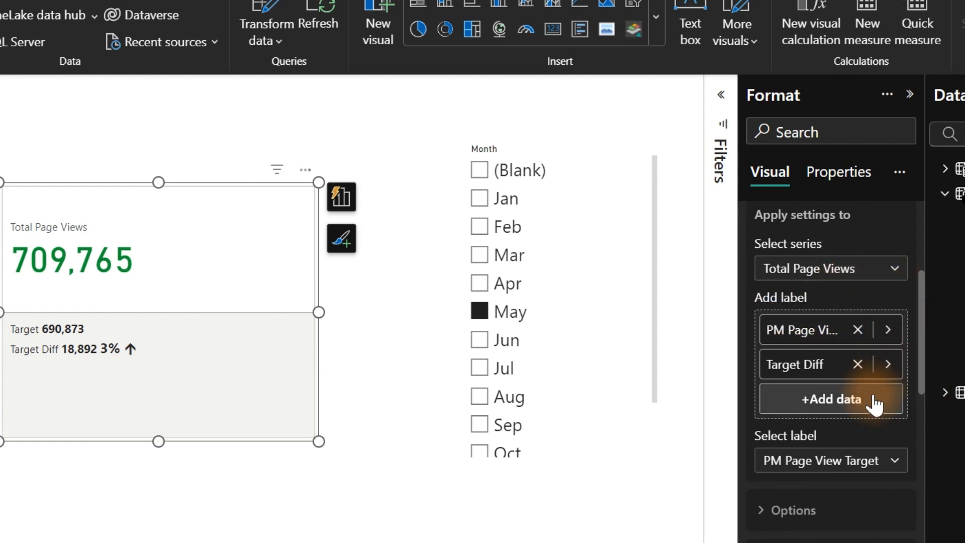
pyautogui.click(814, 460)
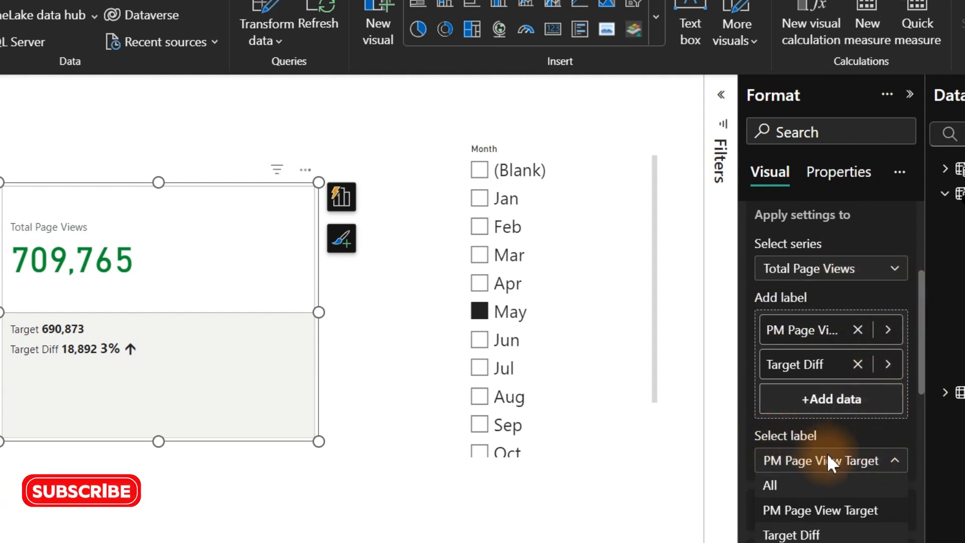
pyautogui.click(826, 511)
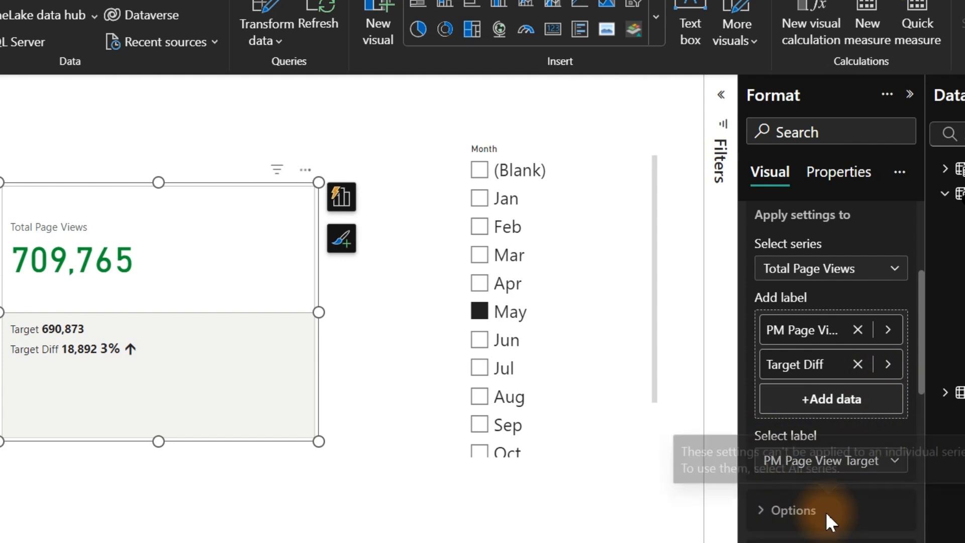
# Step: Set the PM Page View Target label's value color to rules-based conditional formatting driven by the CF Target measure
pyautogui.moveTo(919, 363); pyautogui.dragTo(917, 535)
pyautogui.click(777, 392)
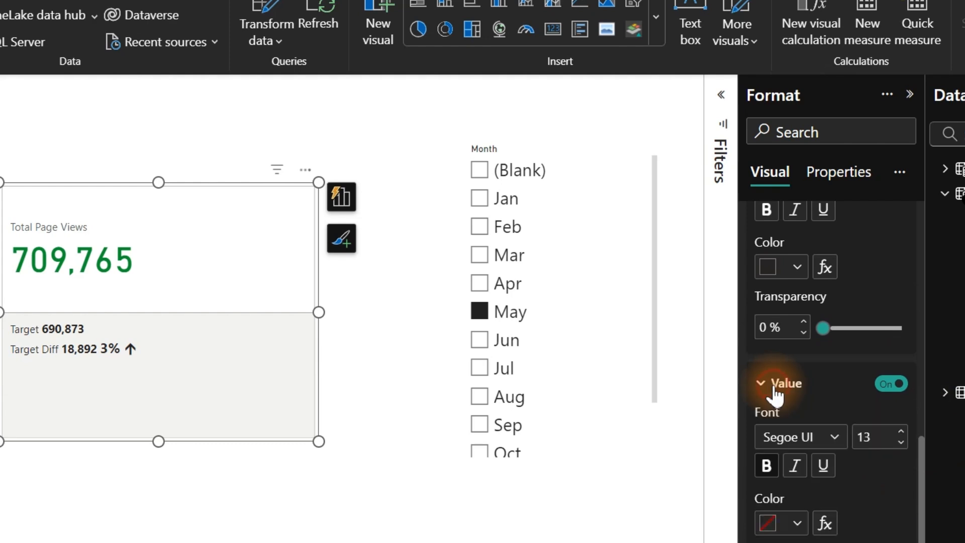
pyautogui.click(824, 522)
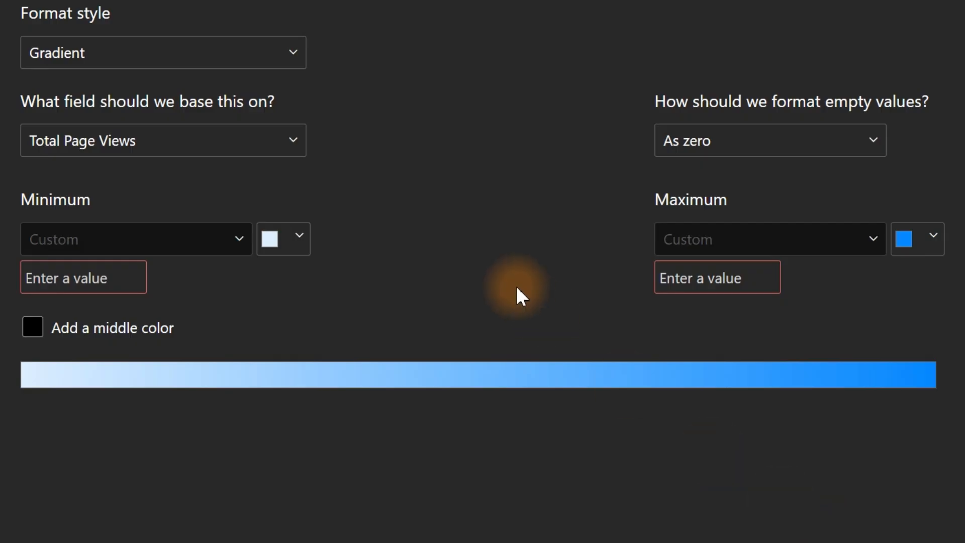
pyautogui.click(194, 140)
pyautogui.click(143, 58)
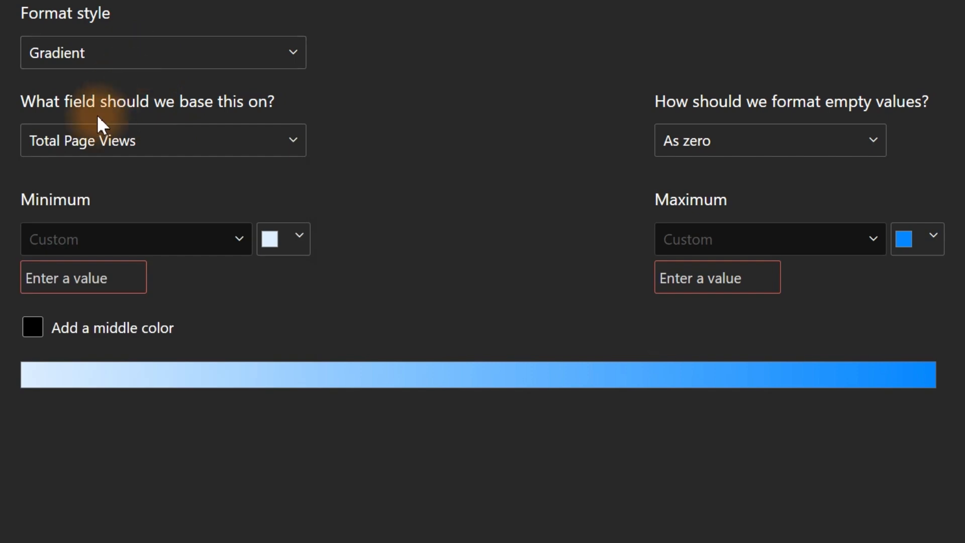
pyautogui.click(105, 64)
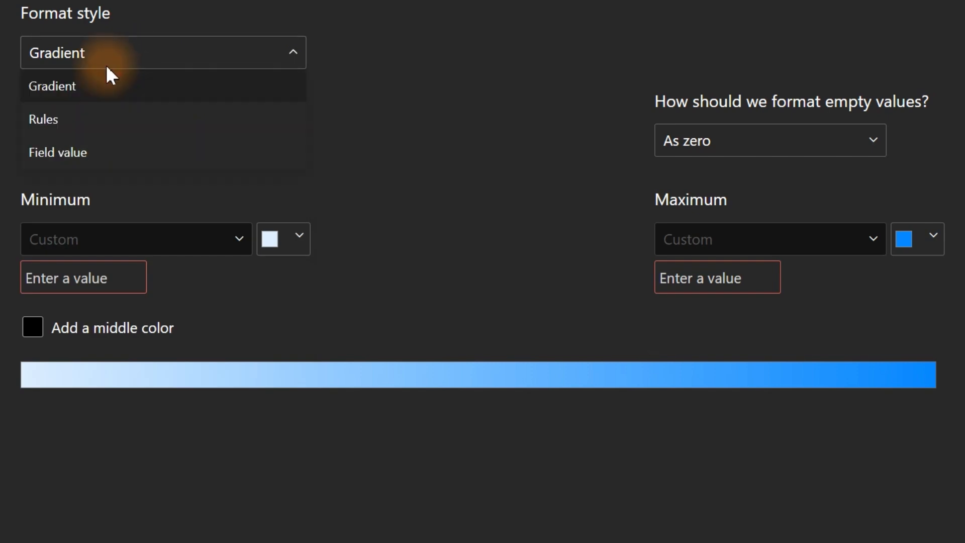
pyautogui.click(68, 120)
pyautogui.click(111, 140)
pyautogui.write('cf')
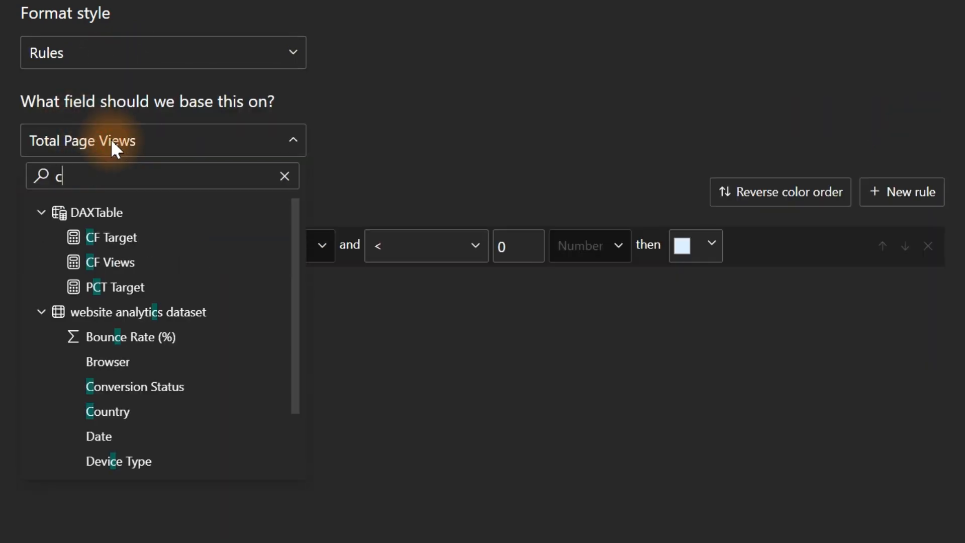
pyautogui.click(130, 244)
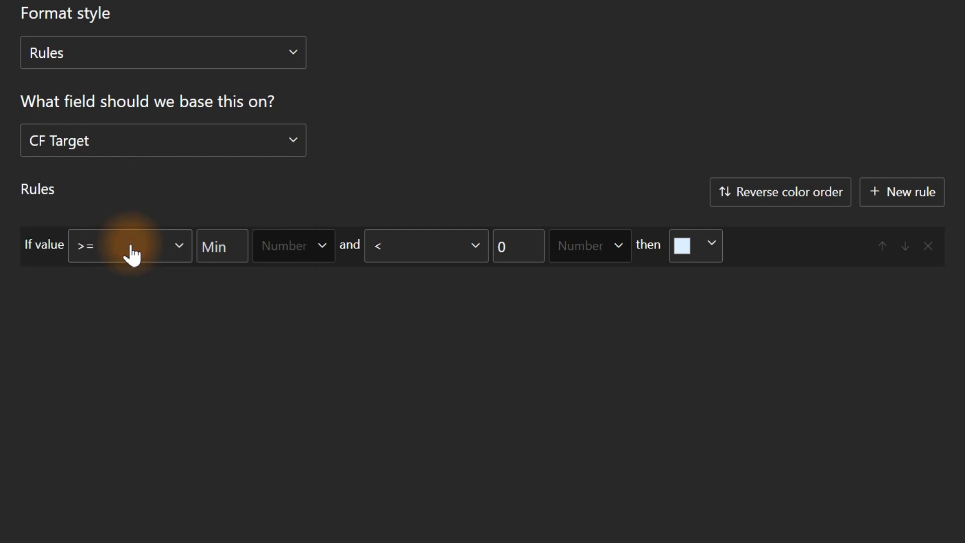
# Step: Add a second color rule and make the two rules match values equal to 1 and equal to 0
pyautogui.click(879, 197)
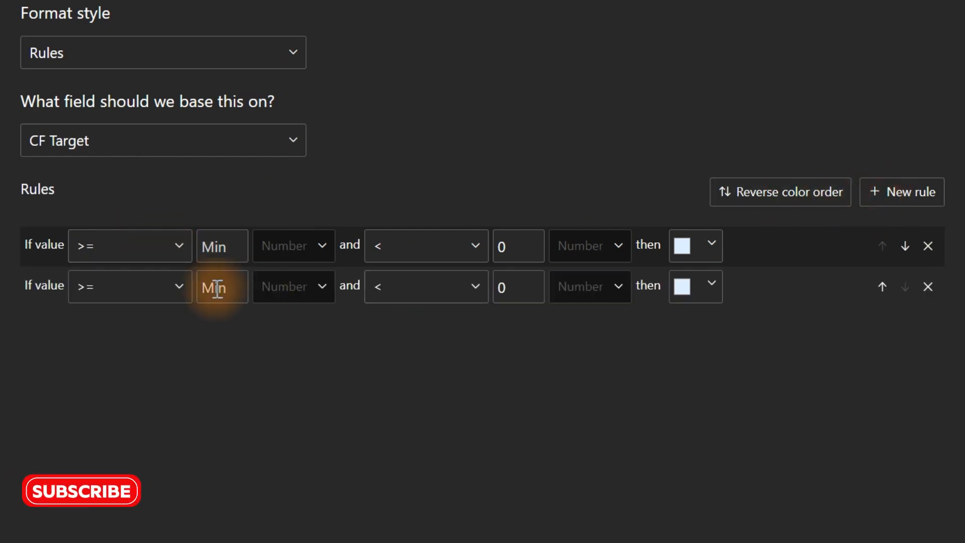
pyautogui.click(112, 251)
pyautogui.click(101, 363)
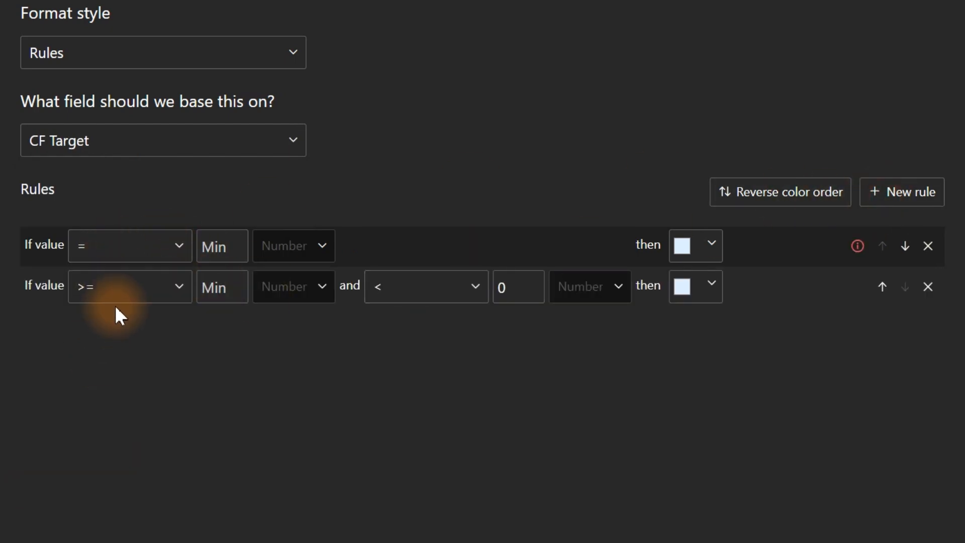
pyautogui.click(122, 287)
pyautogui.click(103, 387)
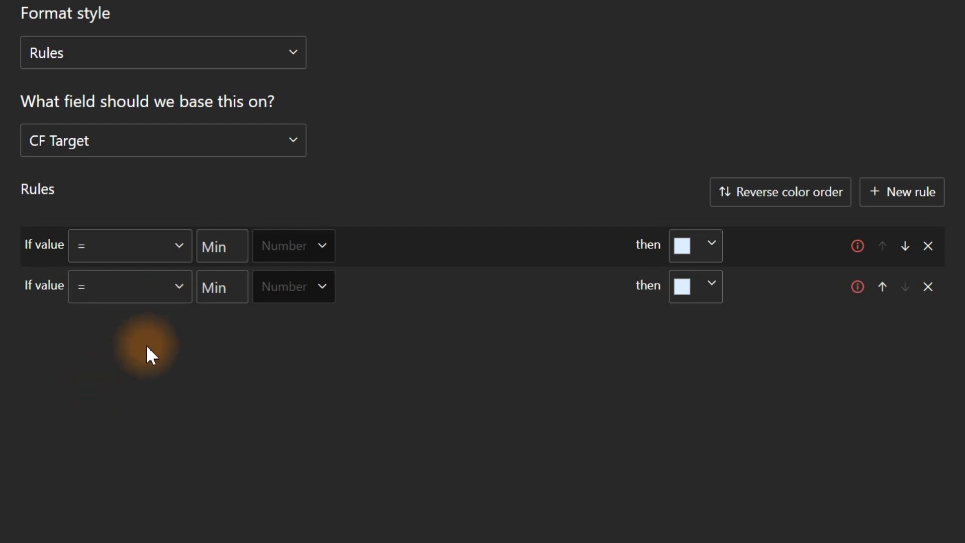
pyautogui.click(187, 251)
pyautogui.click(211, 246)
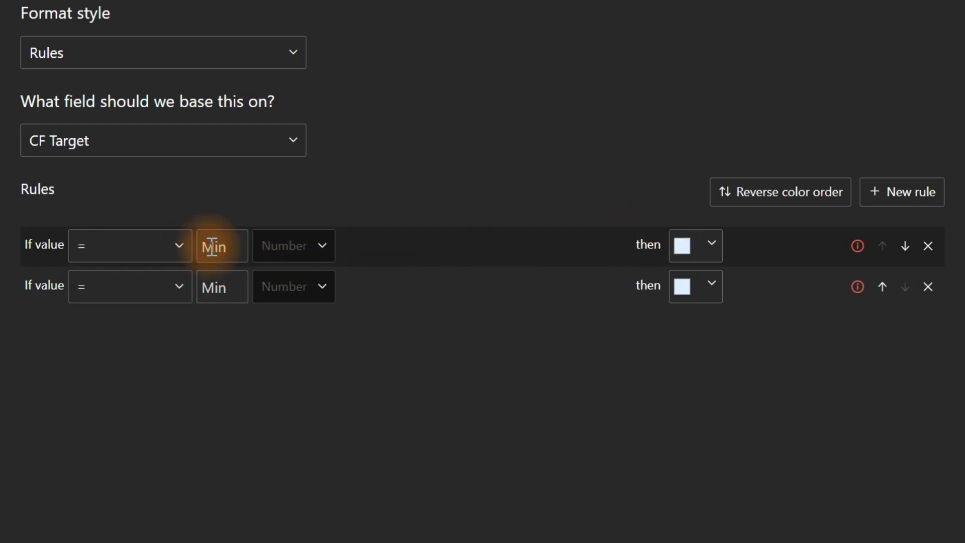
pyautogui.write('1')
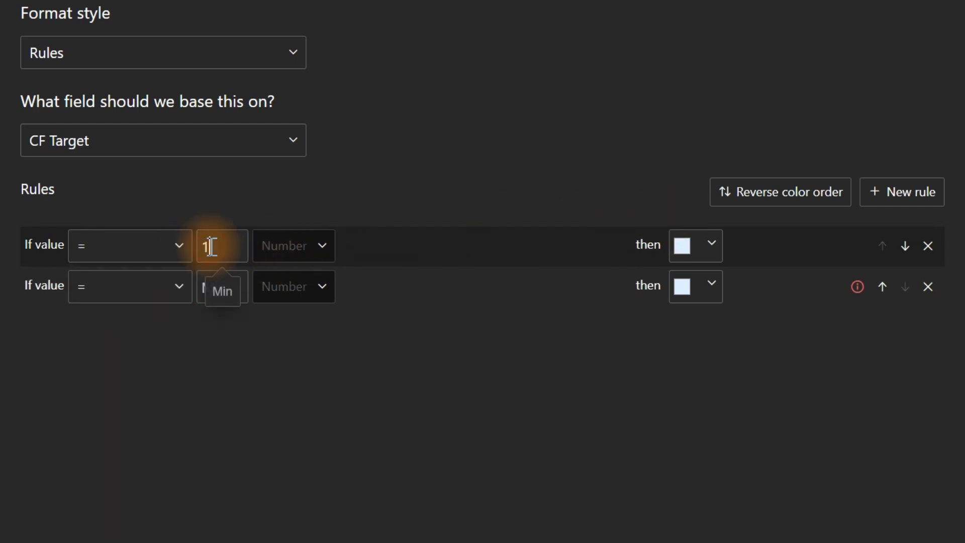
pyautogui.click(245, 289)
pyautogui.write('0')
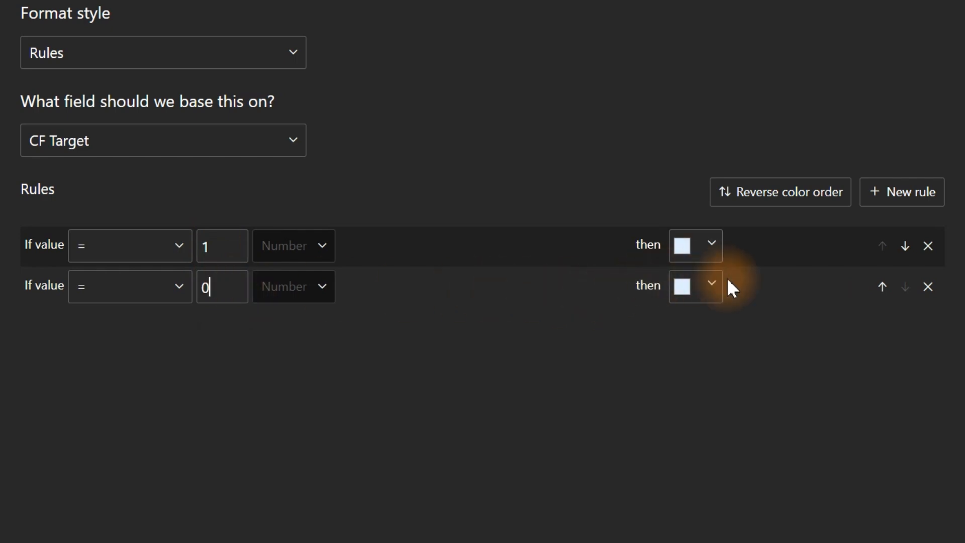
# Step: Color the value 0 rule red and the value 1 rule green #0A9331, and apply the rules to the Target label's value
pyautogui.click(713, 284)
pyautogui.click(829, 3)
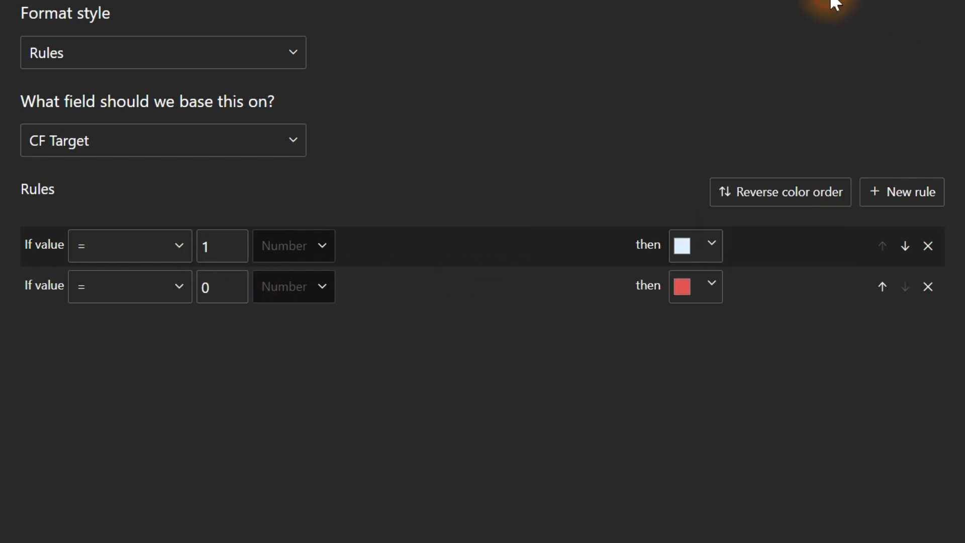
pyautogui.click(694, 247)
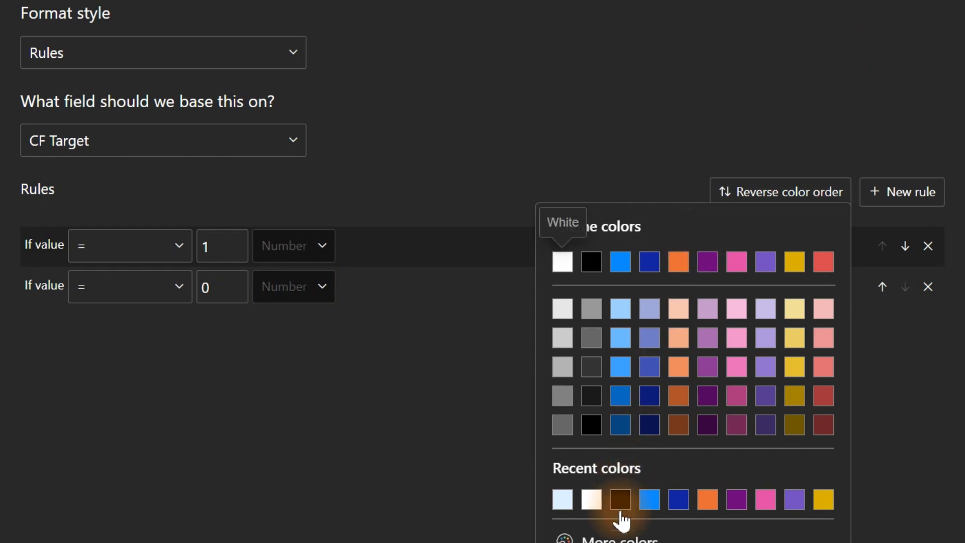
pyautogui.click(619, 537)
pyautogui.write('#0A9331')
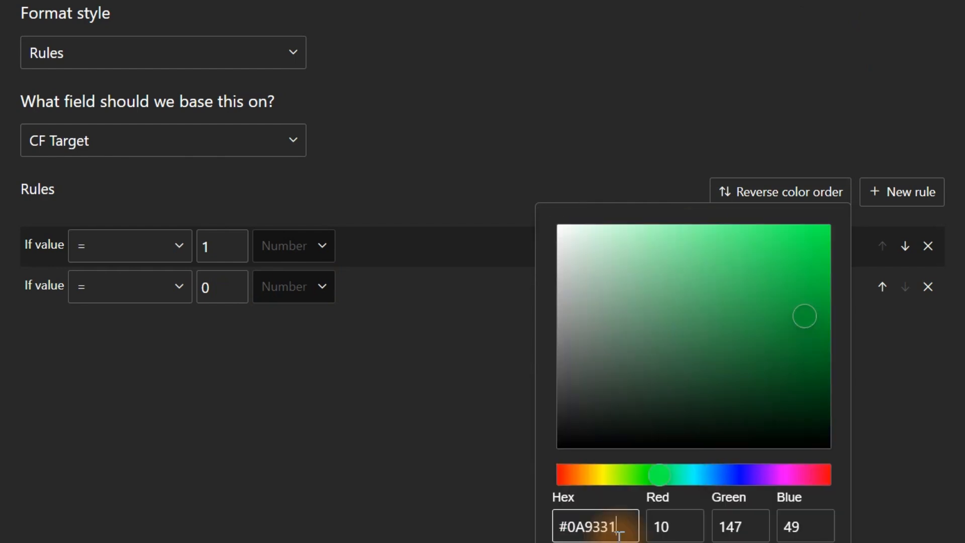
pyautogui.click(409, 437)
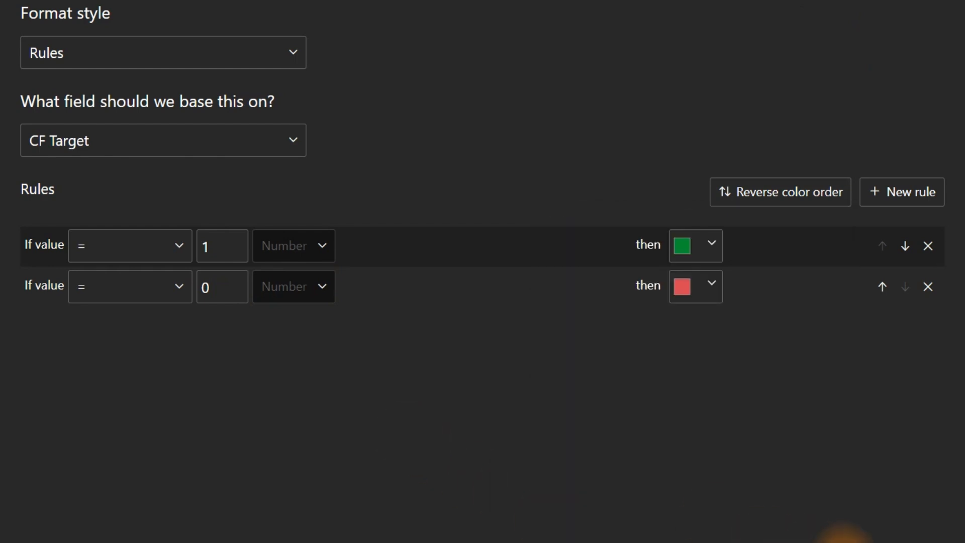
pyautogui.click(841, 538)
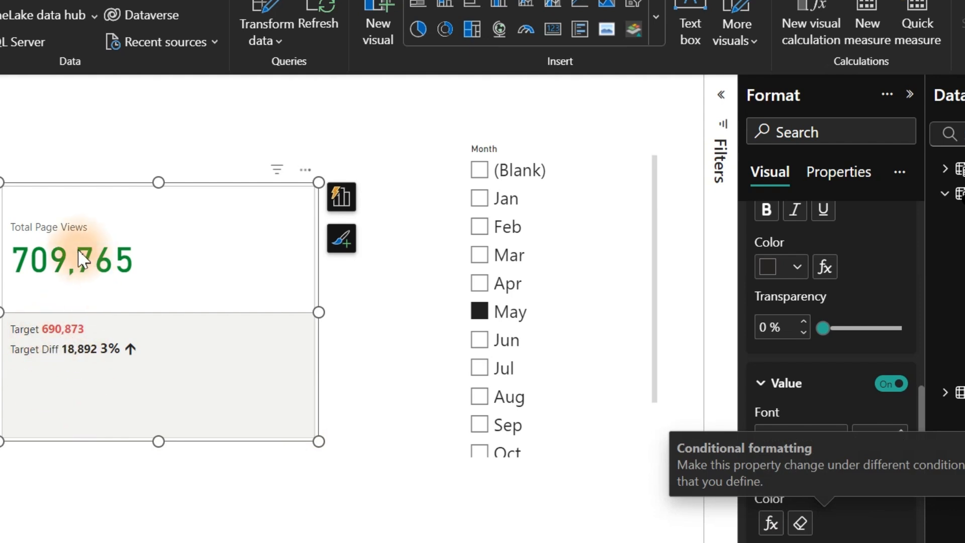
# Step: Filter the report to Apr to check the Target color, and select the card's Target Diff reference label for formatting
pyautogui.click(478, 284)
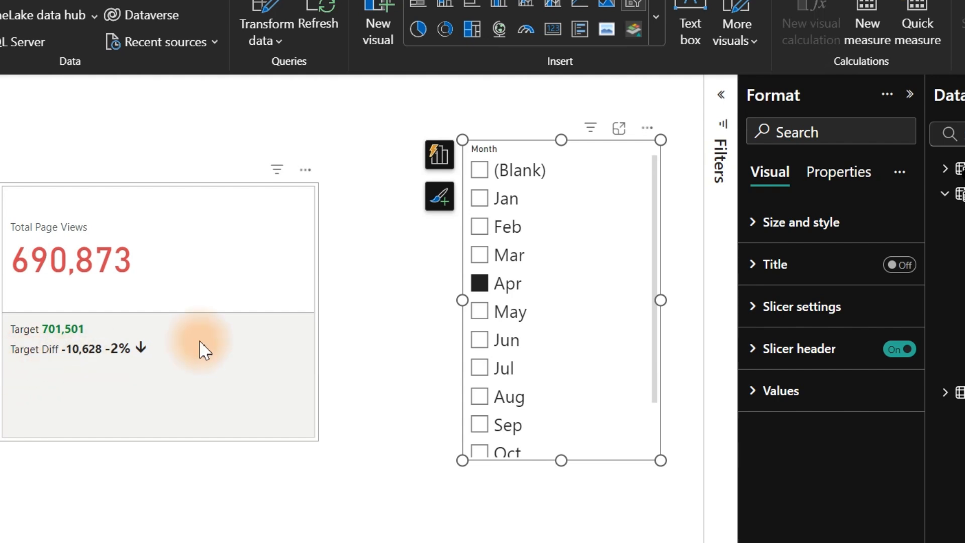
pyautogui.click(280, 402)
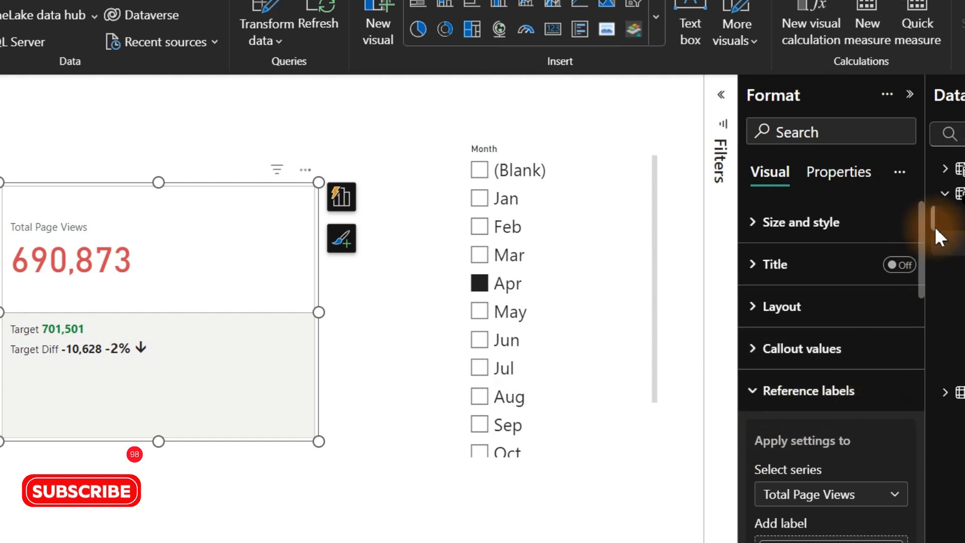
pyautogui.moveTo(923, 222); pyautogui.dragTo(921, 315)
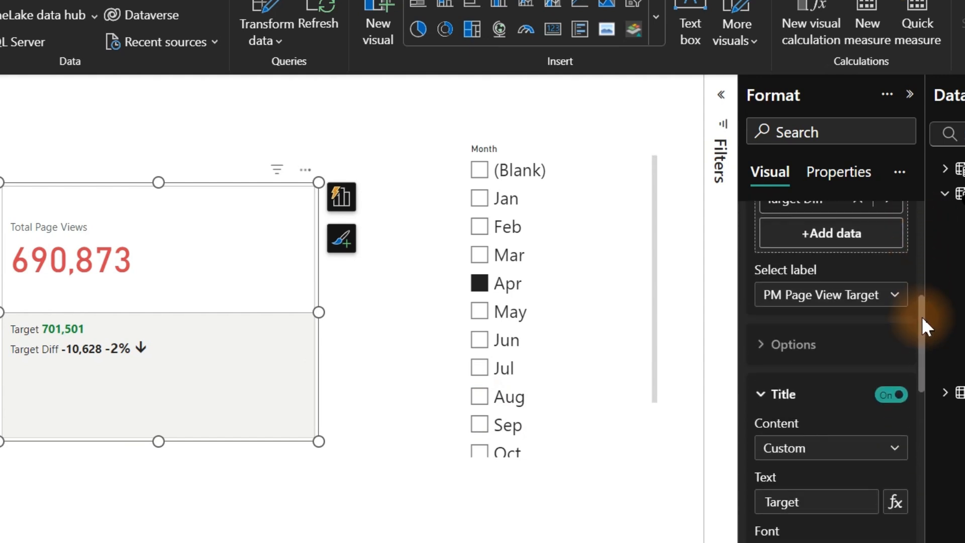
pyautogui.click(866, 295)
pyautogui.click(799, 369)
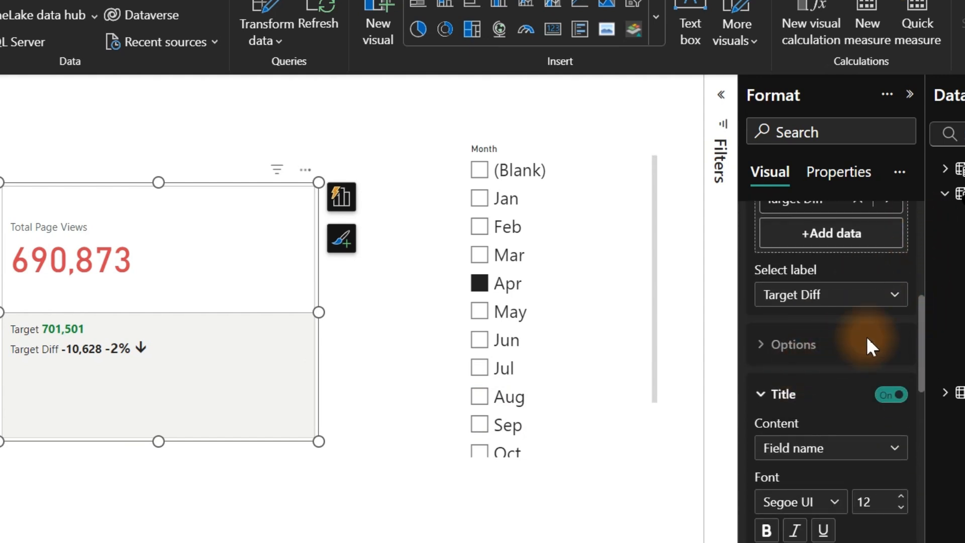
# Step: Set the Target Diff label's value color to rules-based conditional formatting driven by the Target Diff measure
pyautogui.moveTo(922, 333); pyautogui.dragTo(922, 461)
pyautogui.click(772, 310)
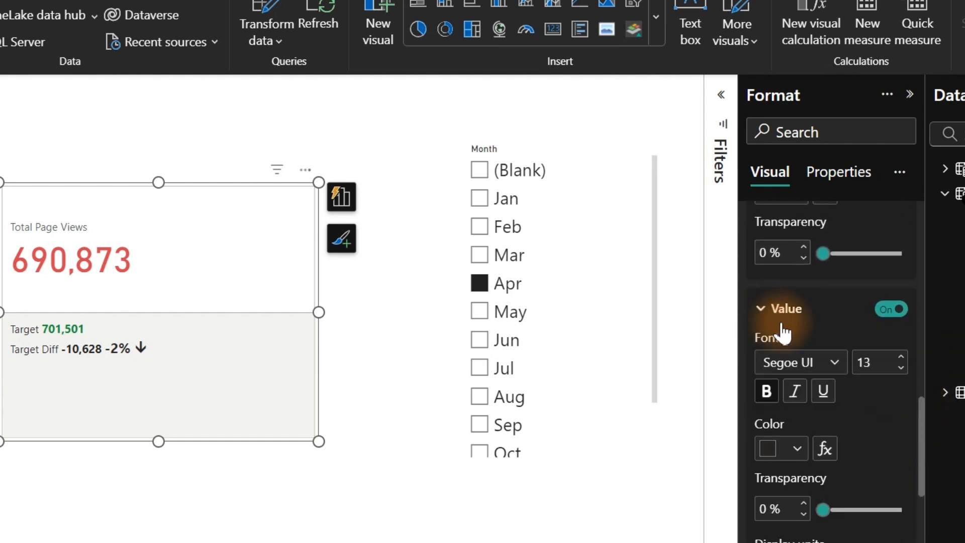
pyautogui.click(825, 449)
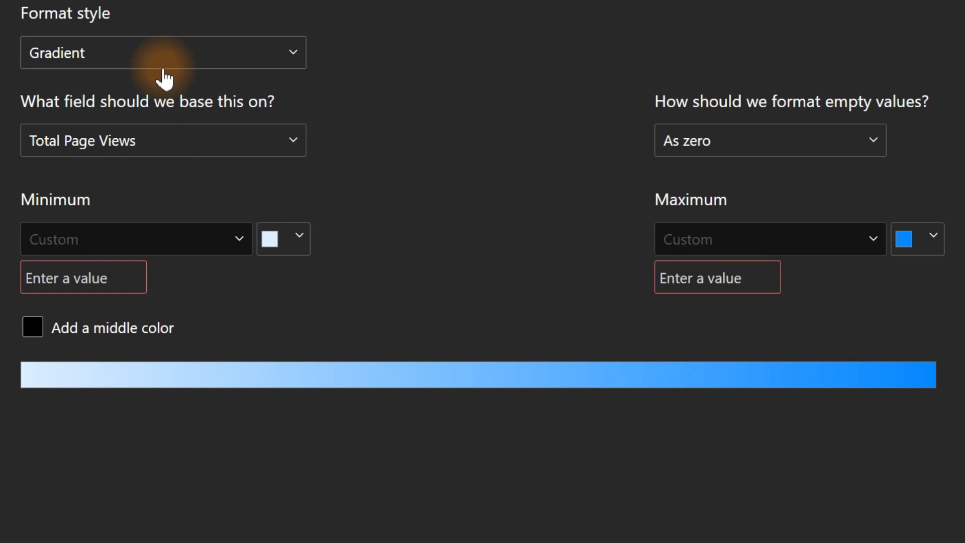
pyautogui.click(163, 65)
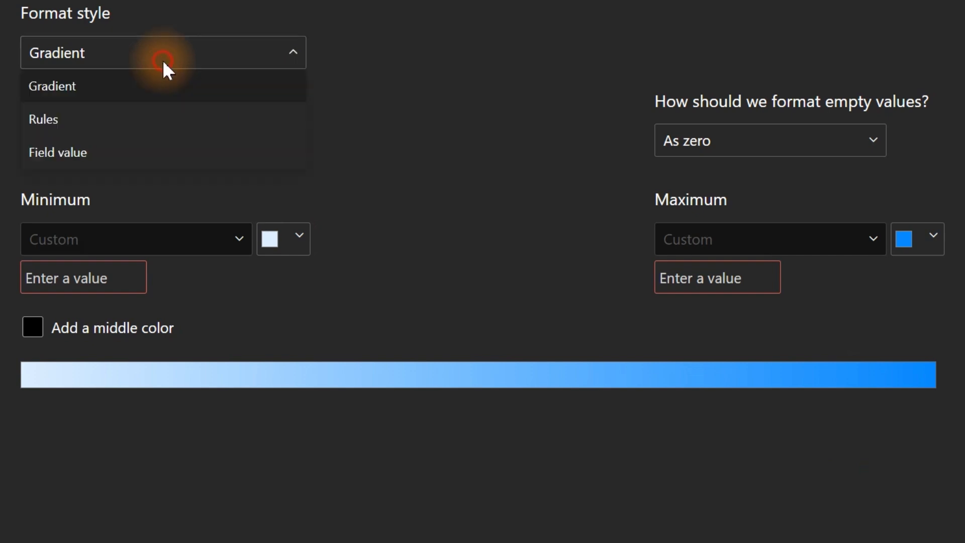
pyautogui.click(105, 120)
pyautogui.click(109, 139)
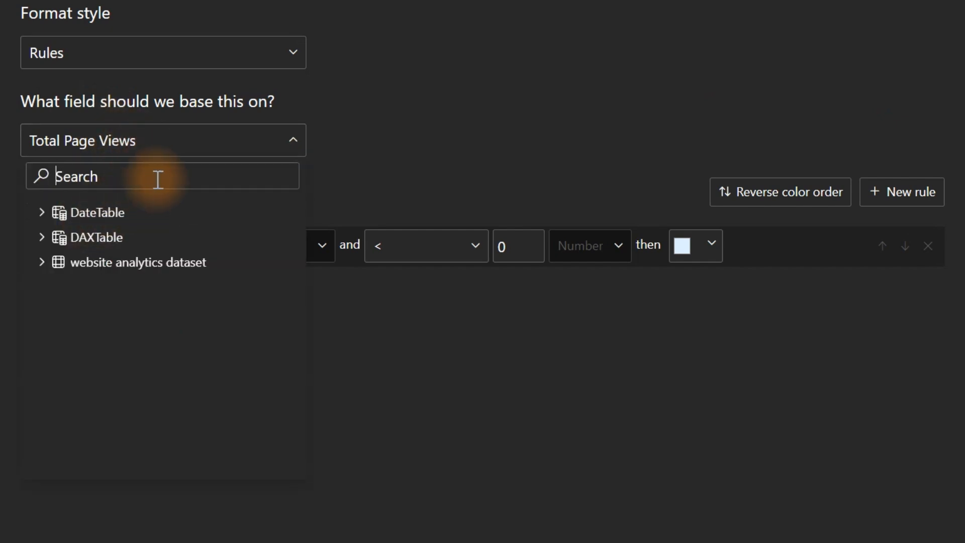
pyautogui.write('t')
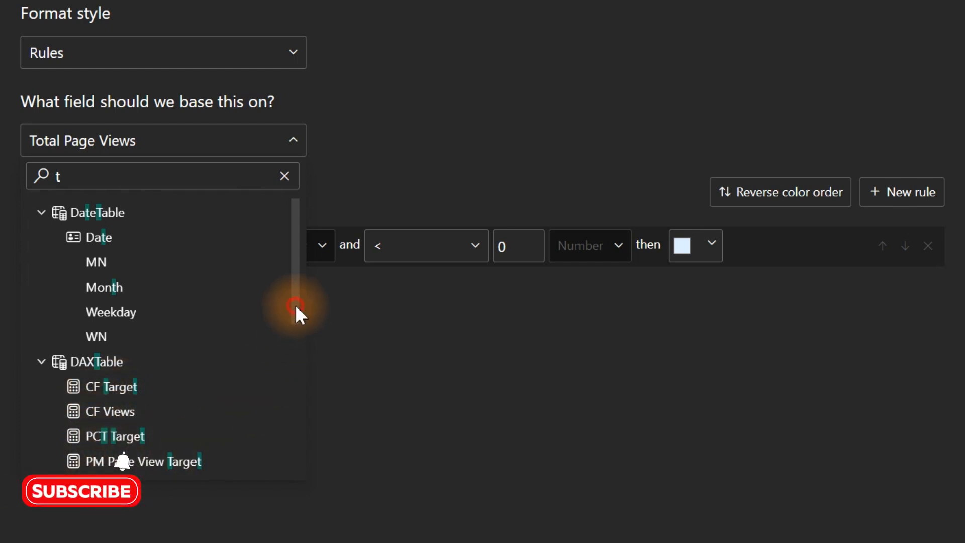
pyautogui.moveTo(294, 305); pyautogui.dragTo(292, 360)
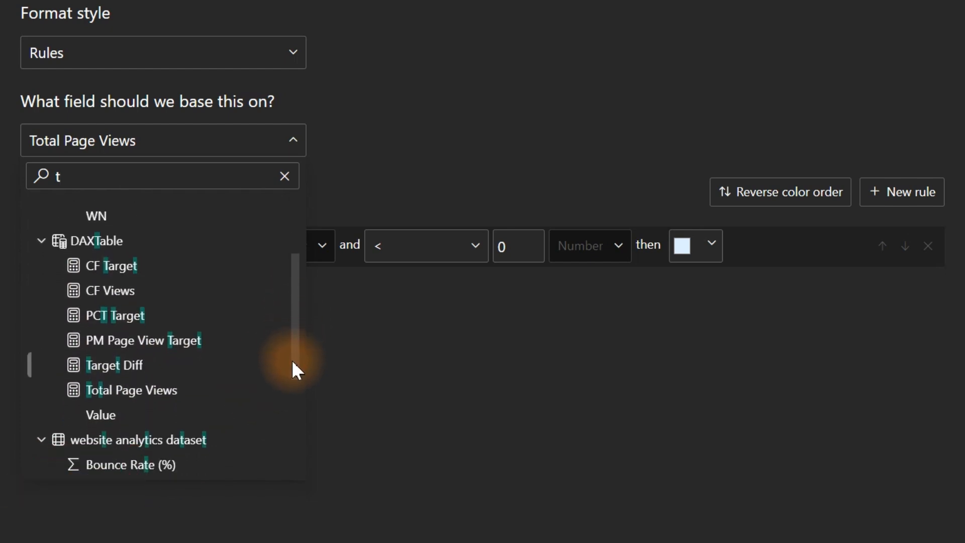
pyautogui.click(112, 366)
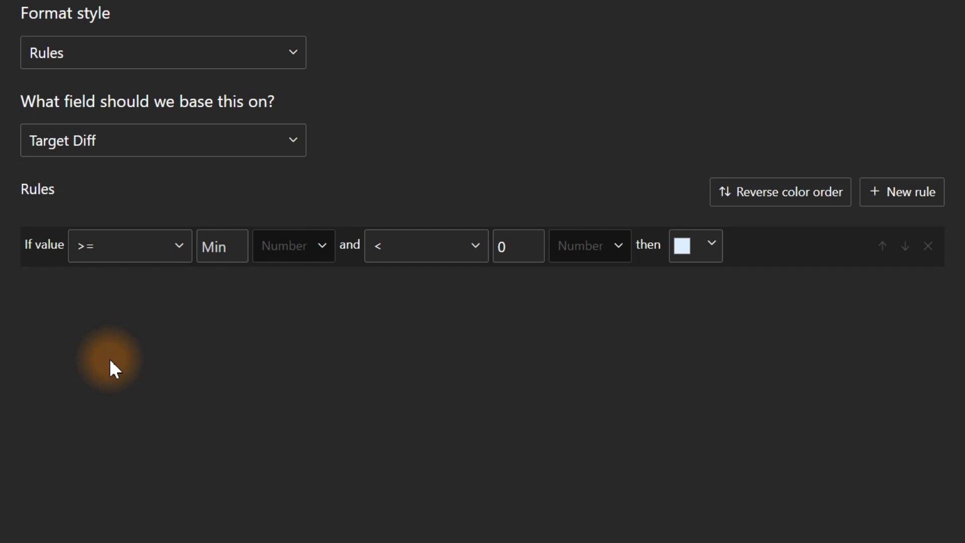
# Step: Add two more color rules, making the second match values equal to 0 and the third match values greater than 0
pyautogui.click(883, 197)
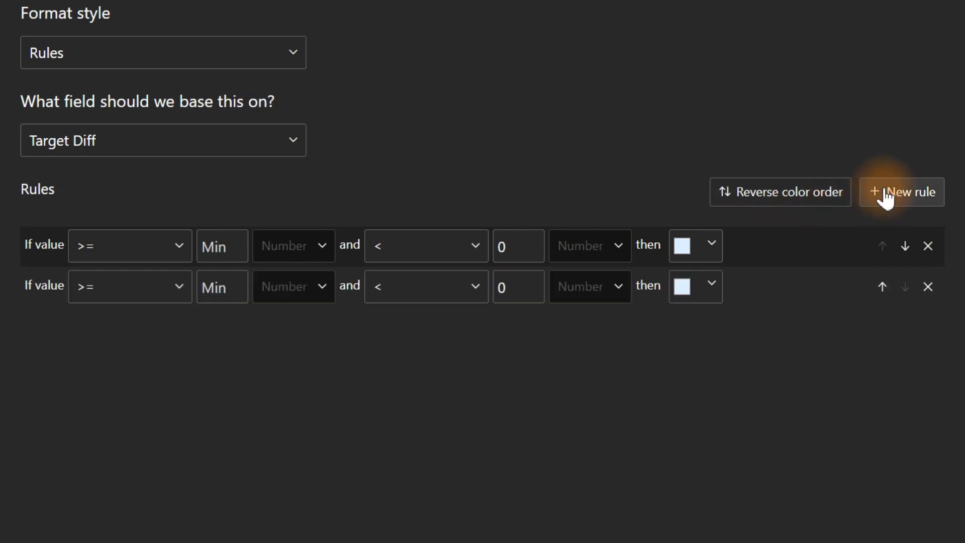
pyautogui.click(885, 197)
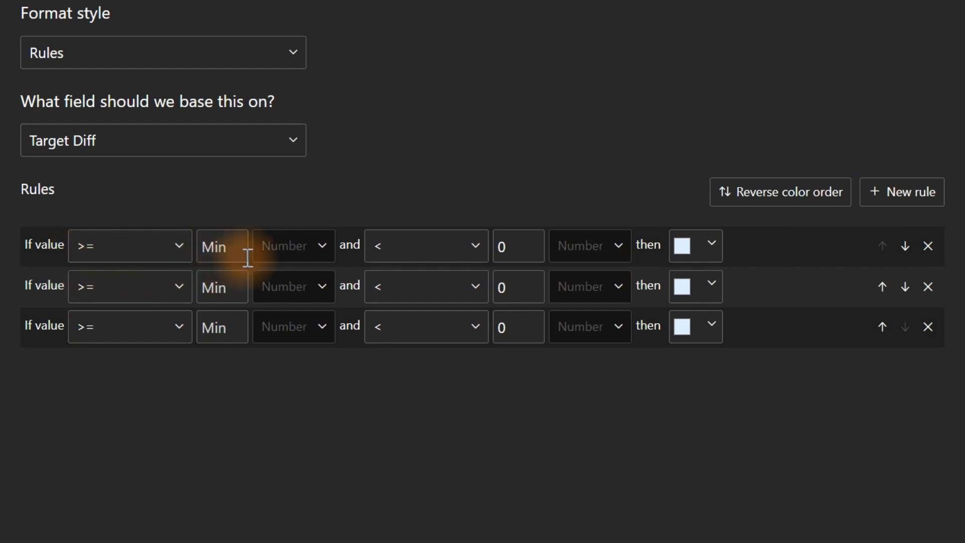
pyautogui.click(131, 301)
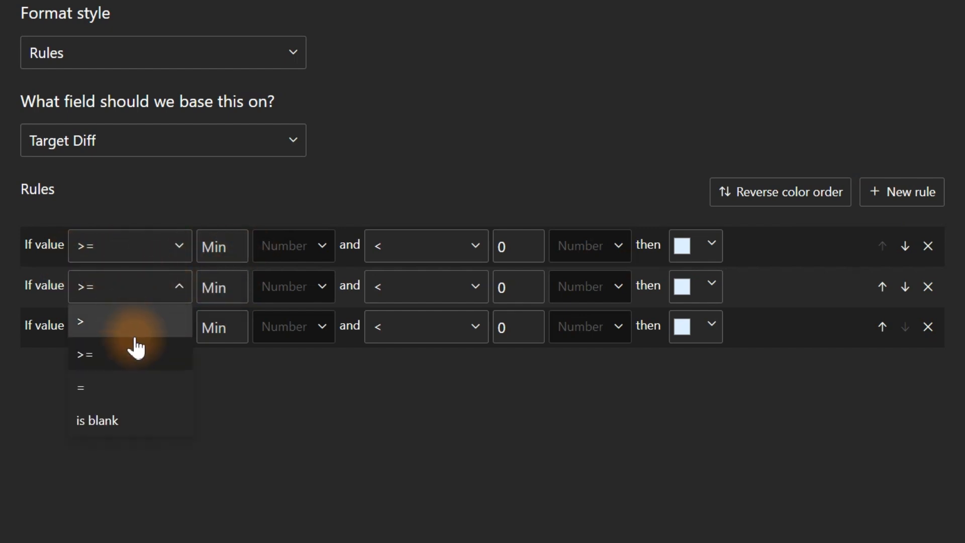
pyautogui.click(137, 397)
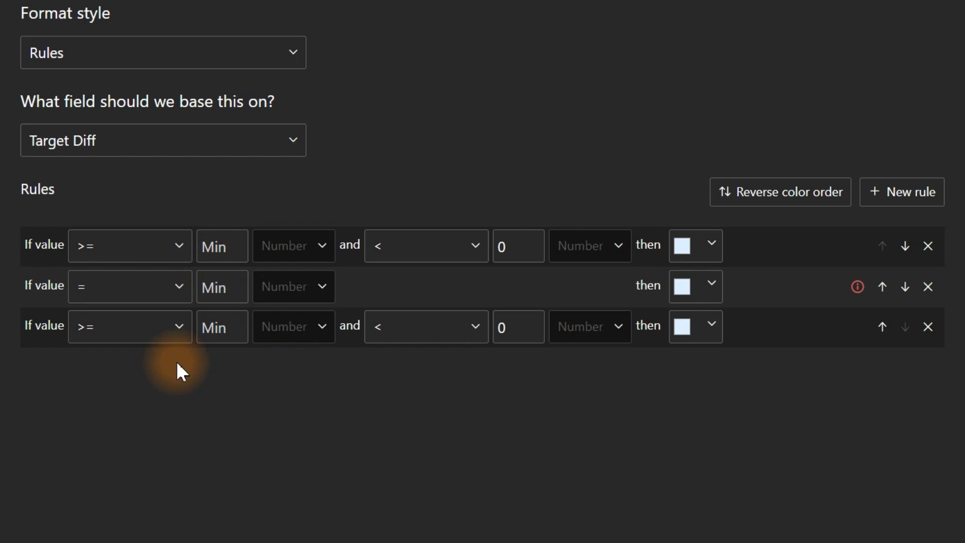
pyautogui.click(169, 333)
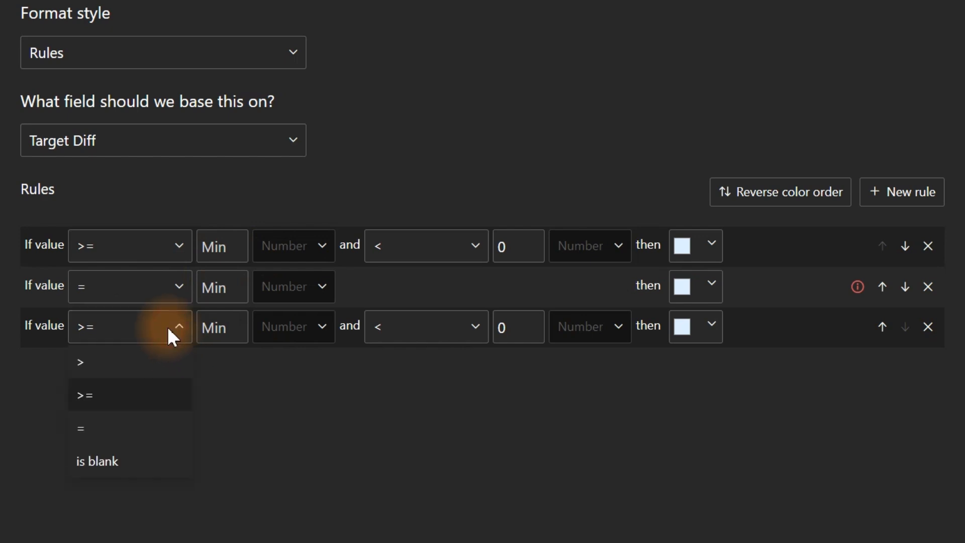
pyautogui.click(93, 366)
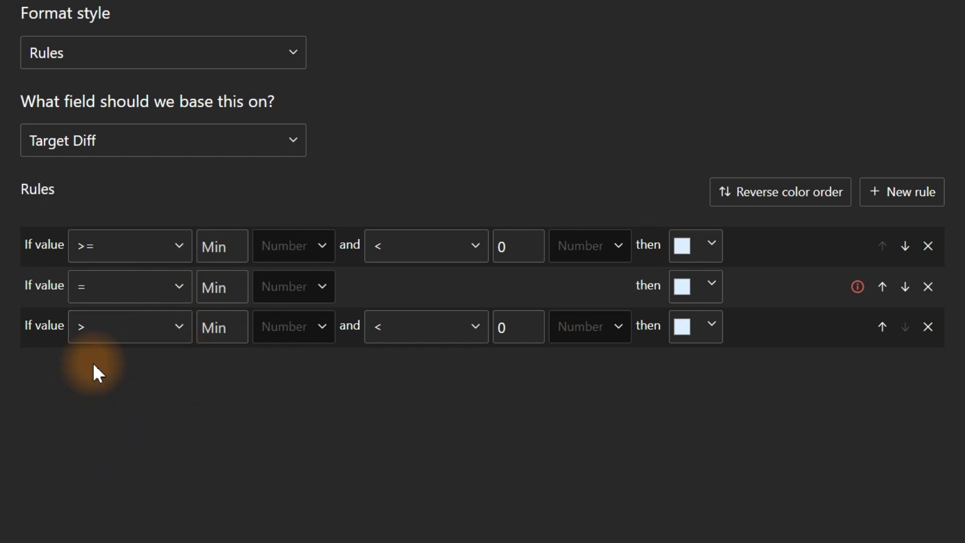
pyautogui.click(222, 285)
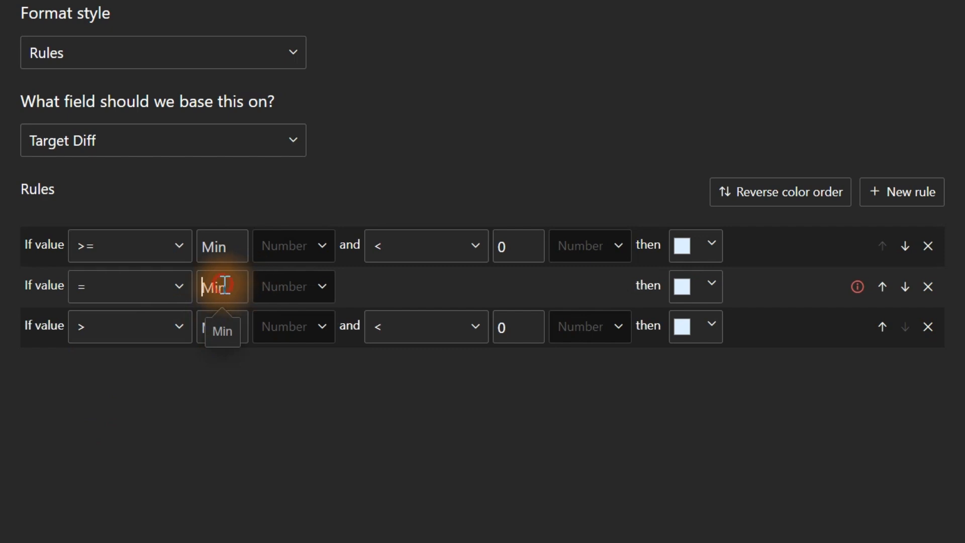
pyautogui.write('0')
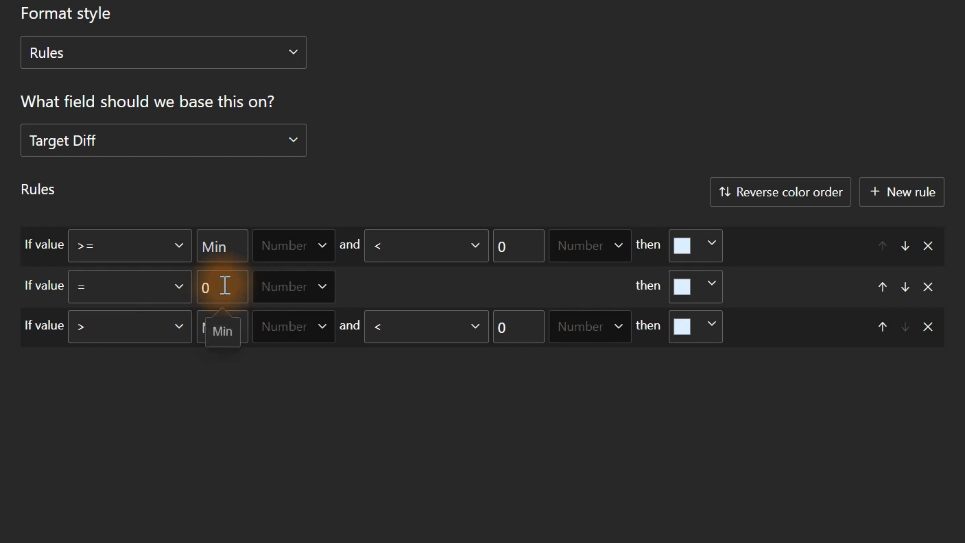
pyautogui.click(205, 328)
pyautogui.write('0')
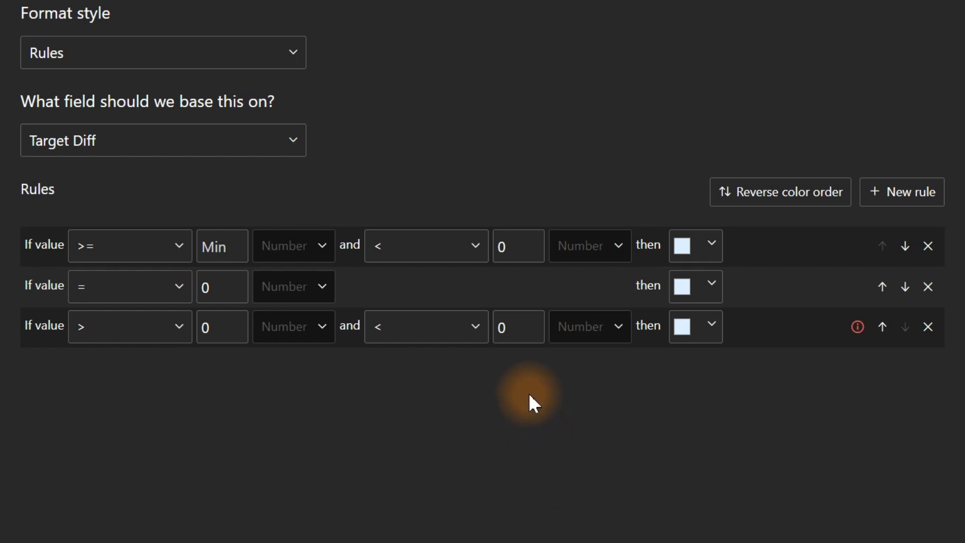
# Step: Set the third rule's upper limit to less than or equal to Max
pyautogui.click(425, 330)
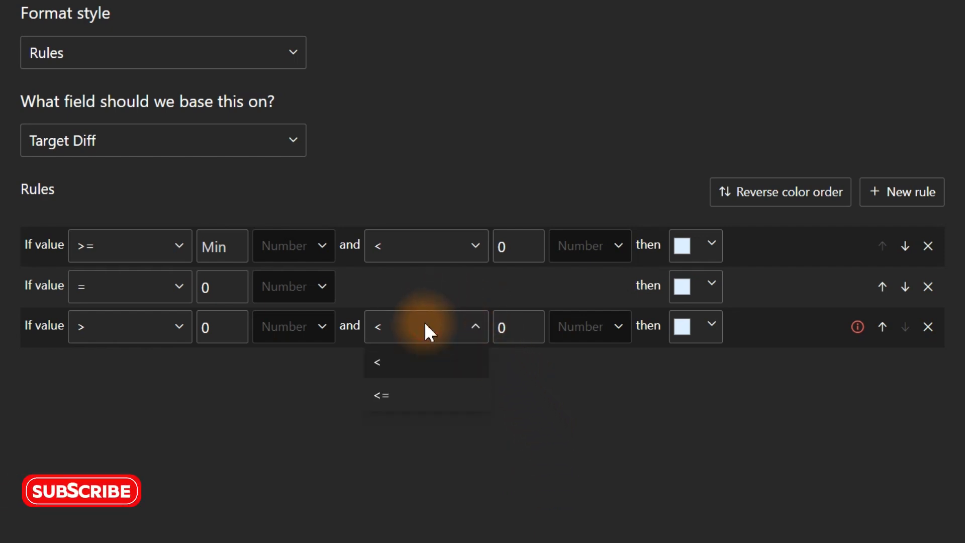
pyautogui.click(402, 401)
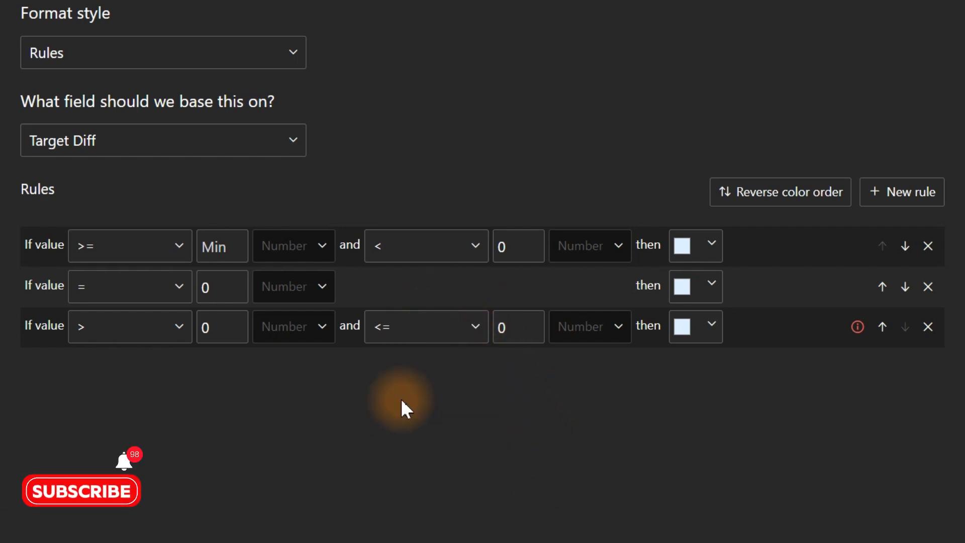
pyautogui.click(541, 330)
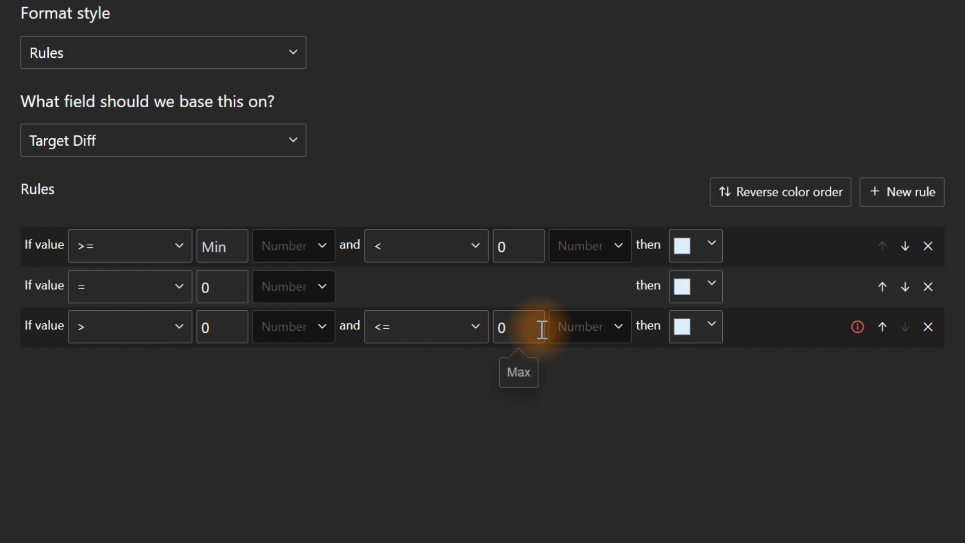
pyautogui.press('BackSpace')
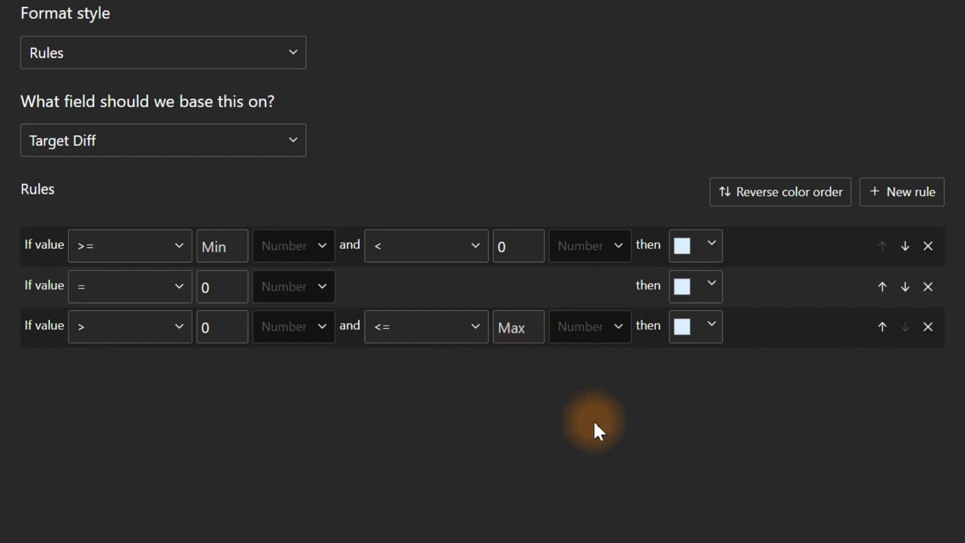
# Step: Color the below-0 rule red, the 0 rule light orange and the above-0 rule green #0A9331, and apply the rules
pyautogui.click(710, 247)
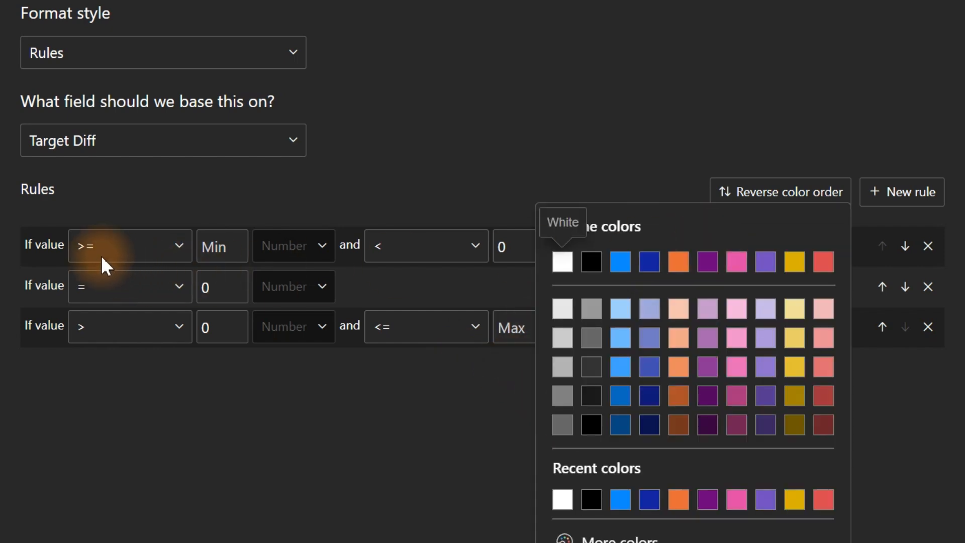
pyautogui.click(822, 265)
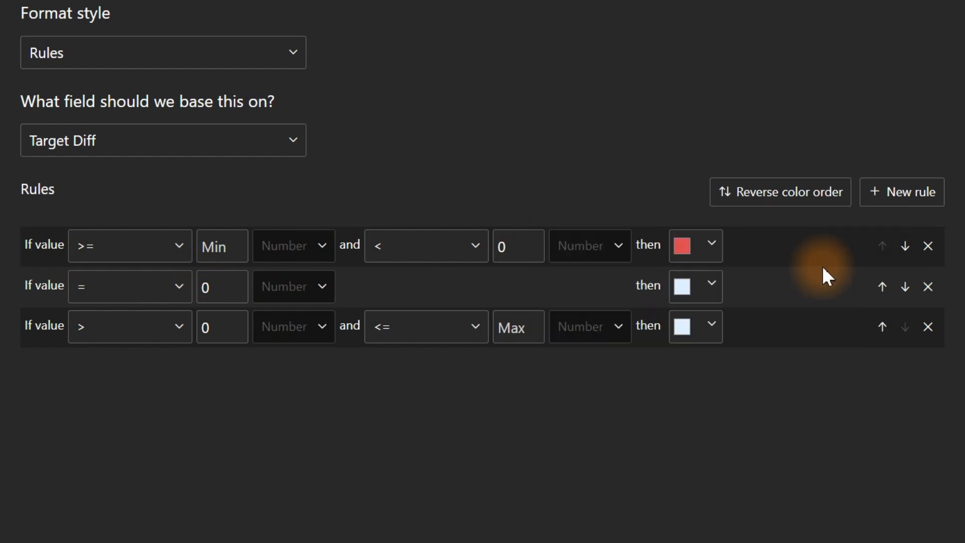
pyautogui.click(710, 287)
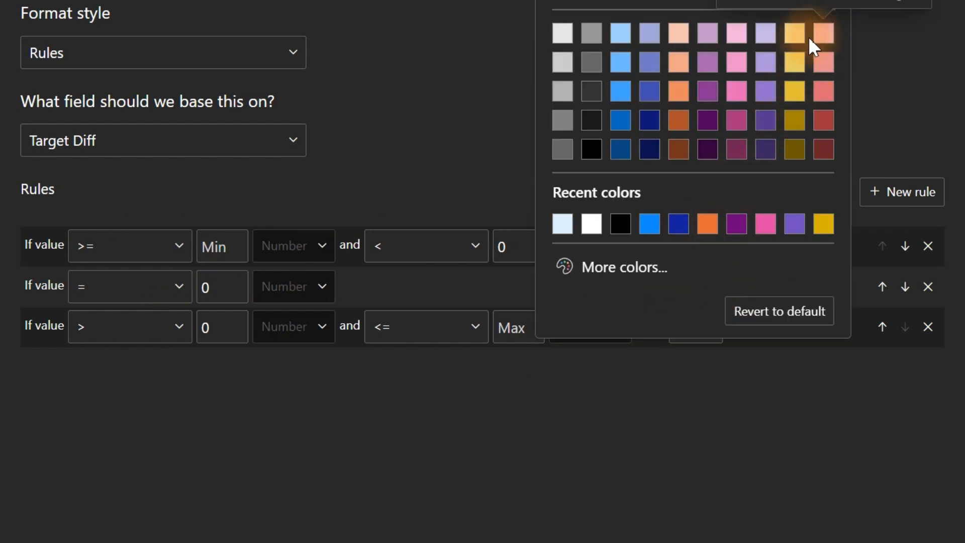
pyautogui.click(678, 37)
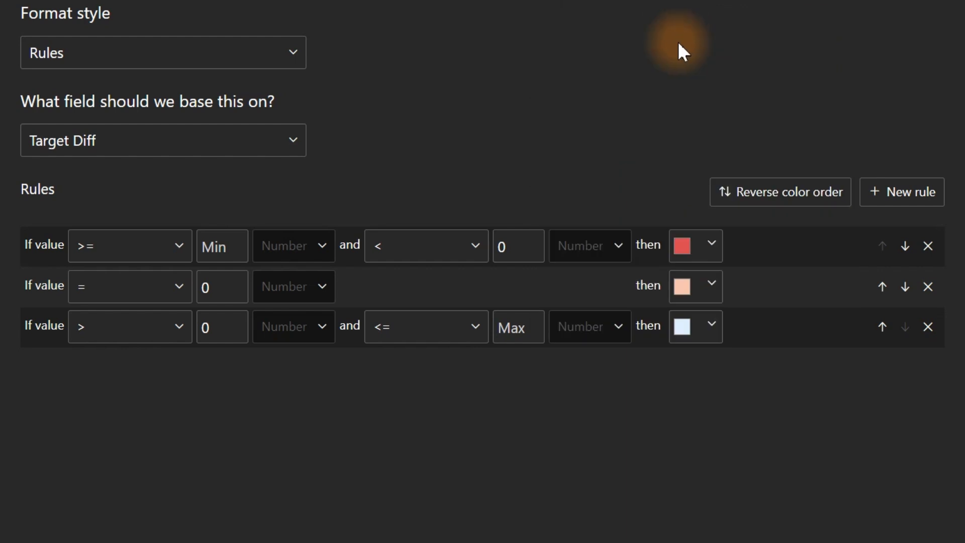
pyautogui.click(702, 335)
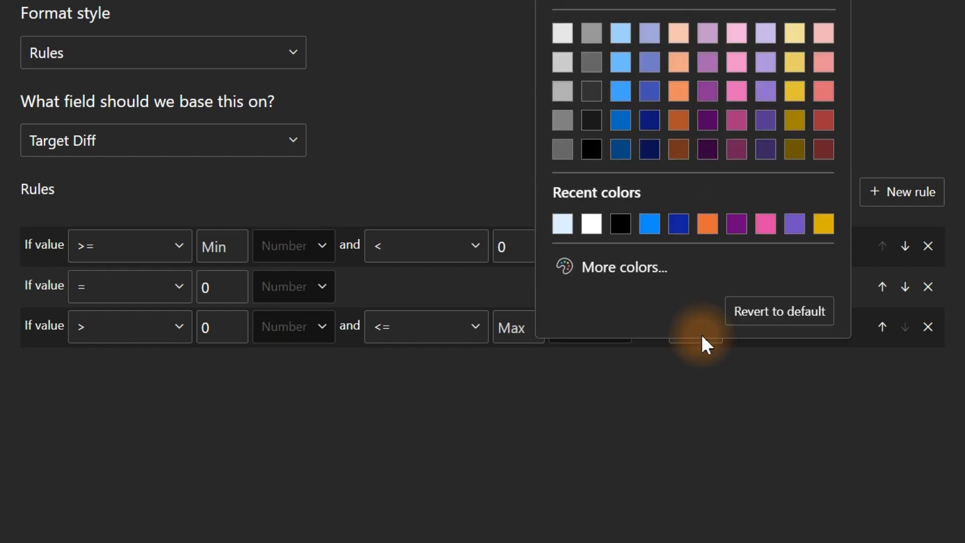
pyautogui.click(629, 272)
pyautogui.write('#0A9331')
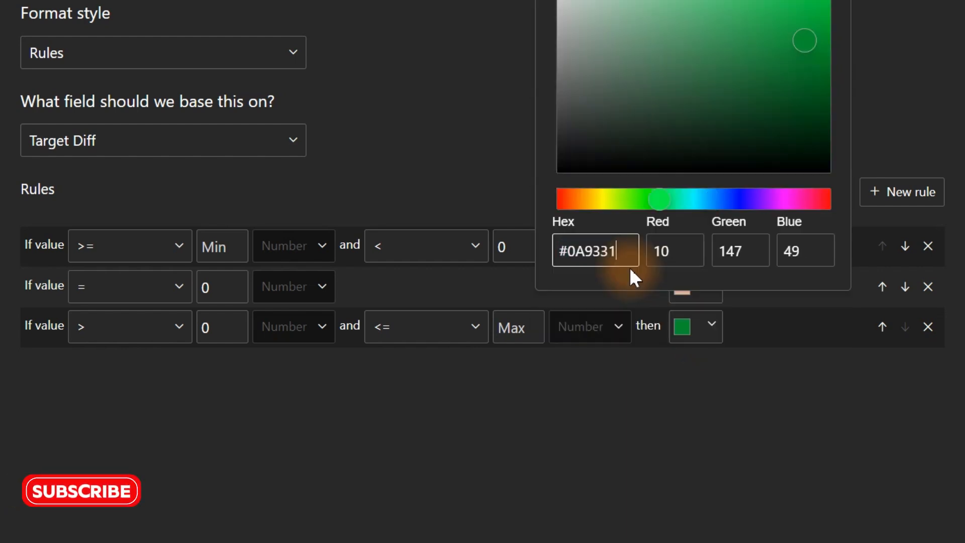
pyautogui.click(719, 404)
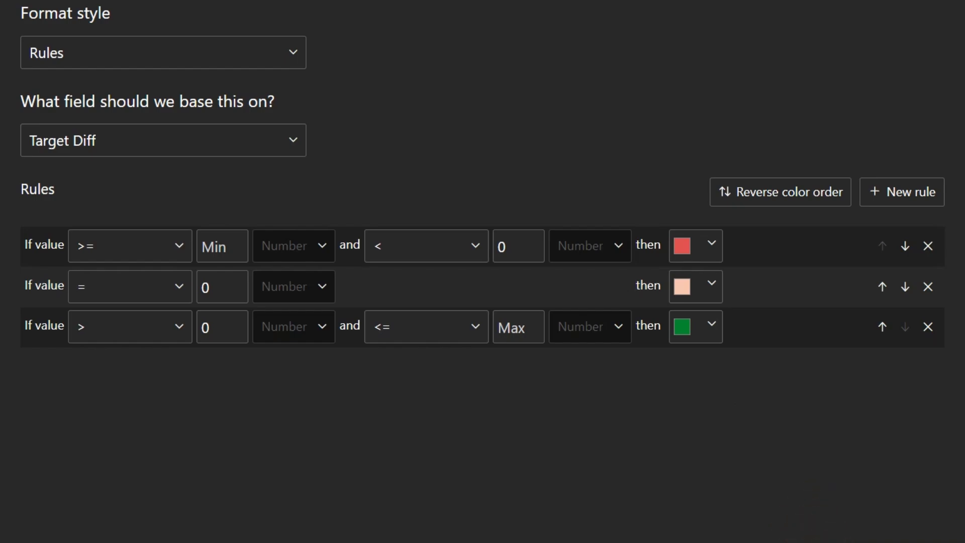
pyautogui.click(834, 542)
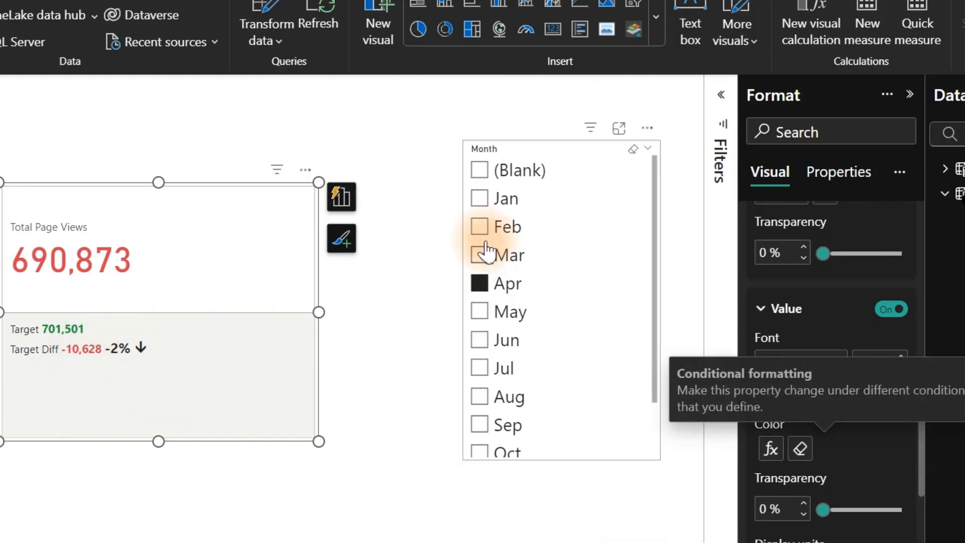
# Step: Filter the report to Feb and to Mar to check the Target Diff color, and select the card again
pyautogui.click(484, 229)
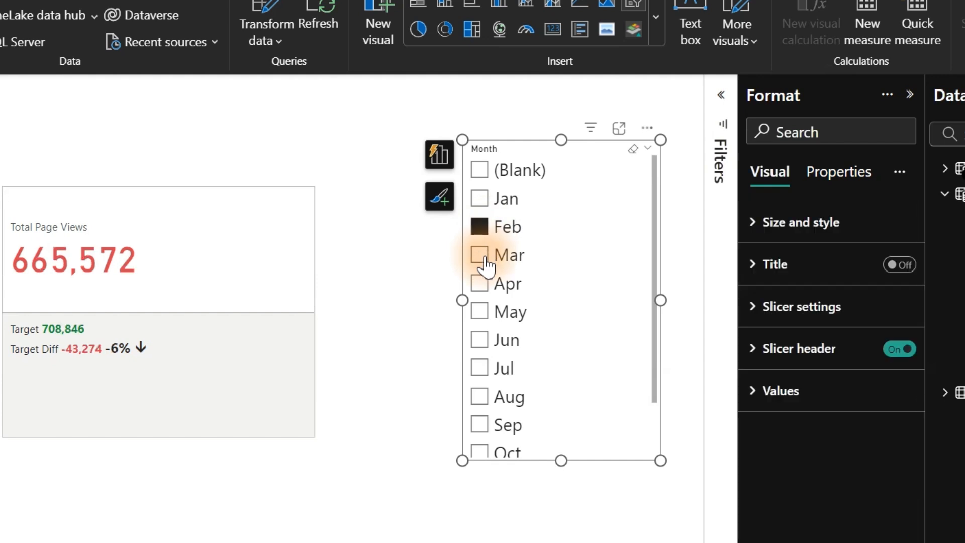
pyautogui.click(483, 256)
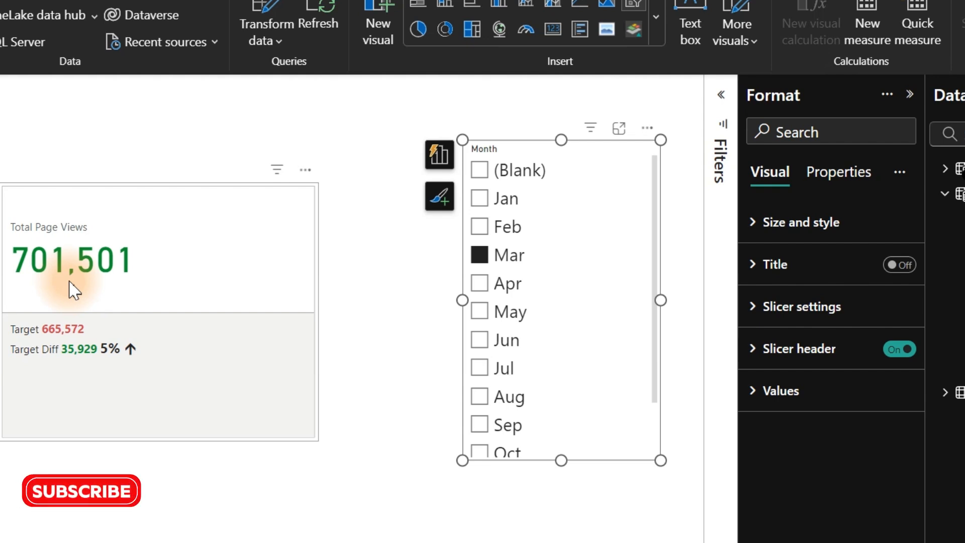
pyautogui.click(200, 373)
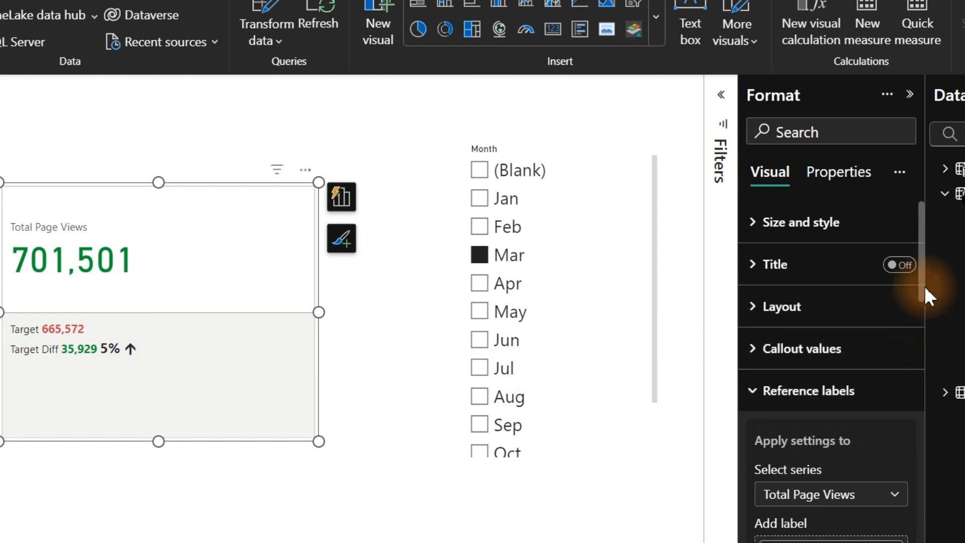
# Step: Open the Detail settings of the card's Target Diff reference label and find its font color
pyautogui.moveTo(922, 281); pyautogui.dragTo(931, 383)
pyautogui.click(868, 280)
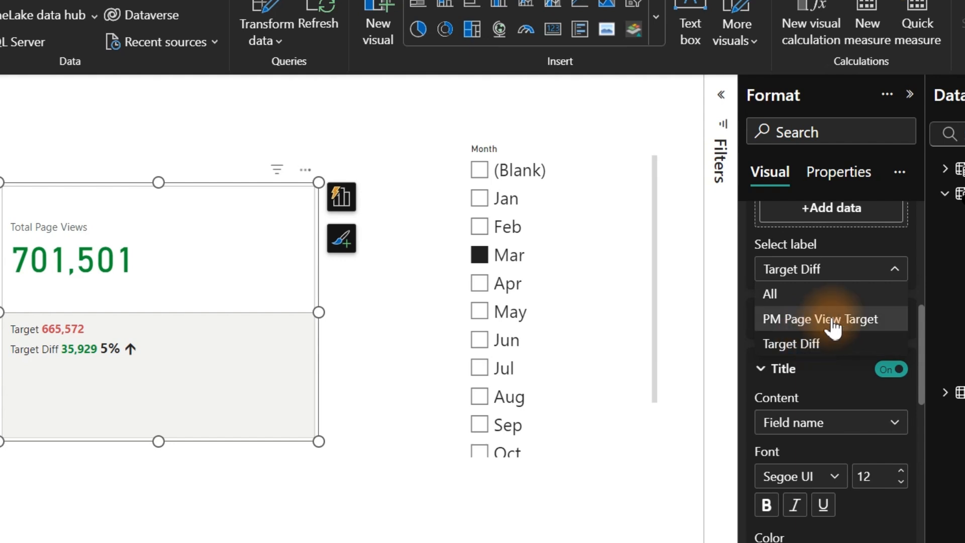
pyautogui.click(858, 267)
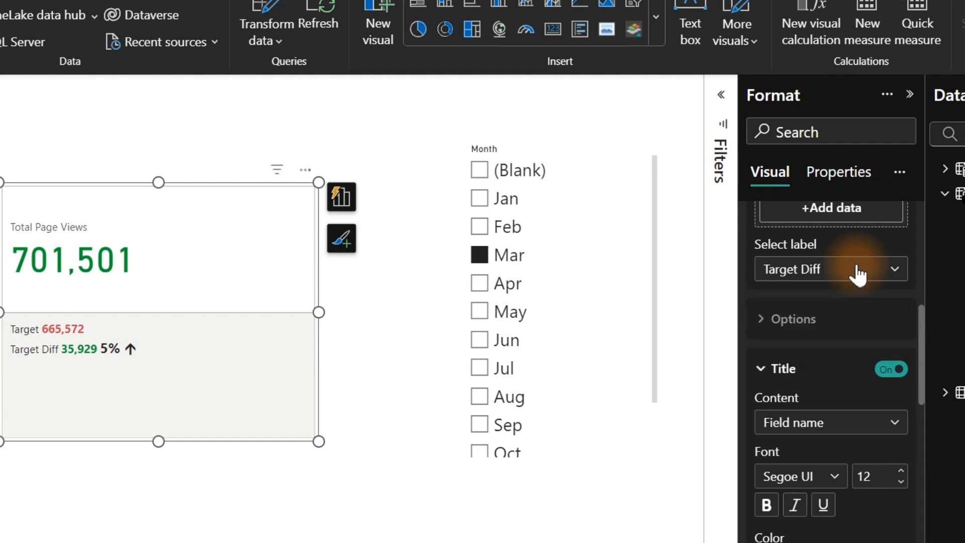
pyautogui.click(856, 272)
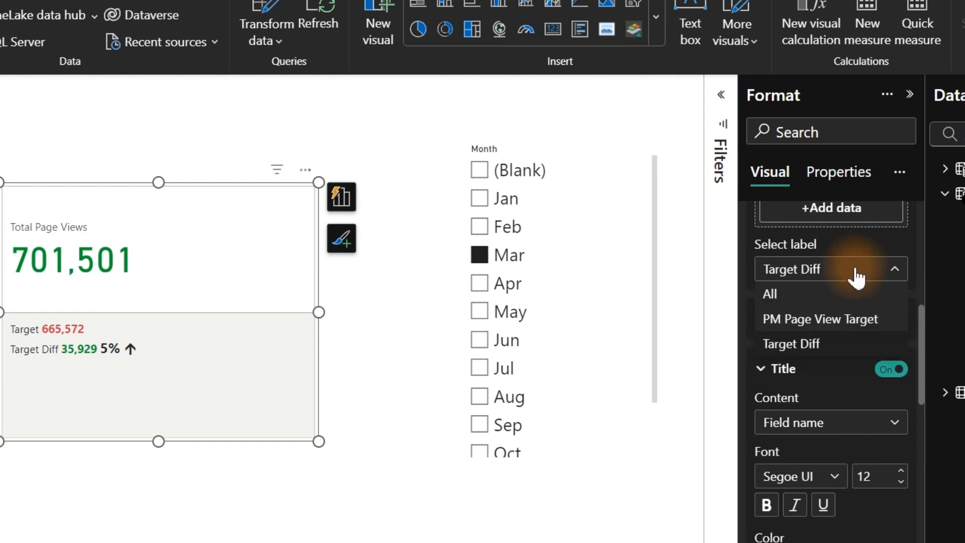
pyautogui.click(799, 345)
pyautogui.moveTo(919, 335); pyautogui.dragTo(910, 521)
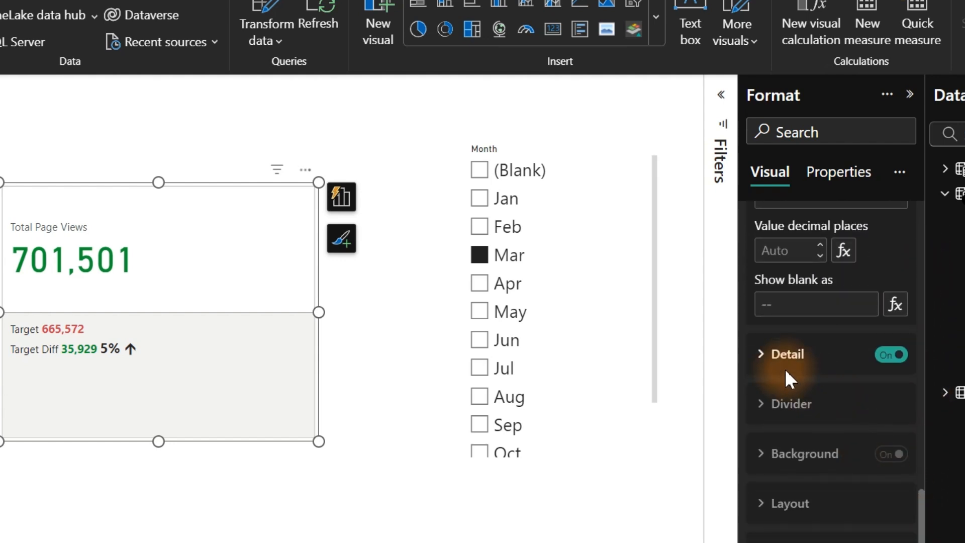
pyautogui.click(775, 358)
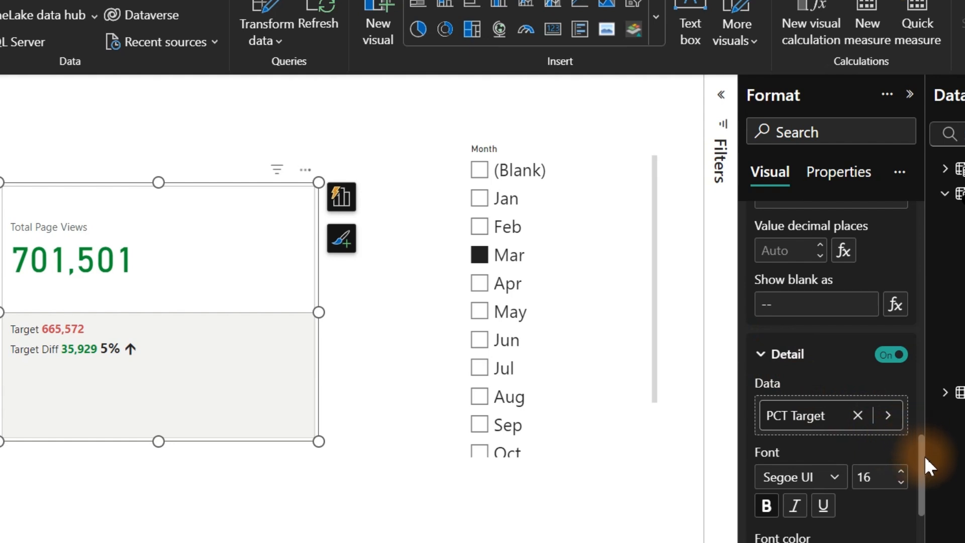
pyautogui.moveTo(922, 464); pyautogui.dragTo(922, 493)
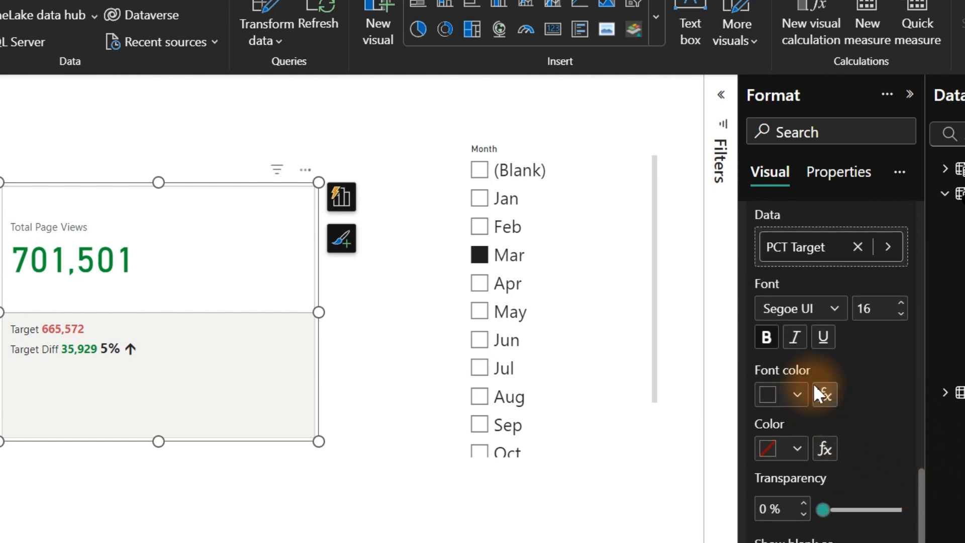
# Step: Set the detail's font color to rules-based conditional formatting driven by the Target Diff measure
pyautogui.click(825, 393)
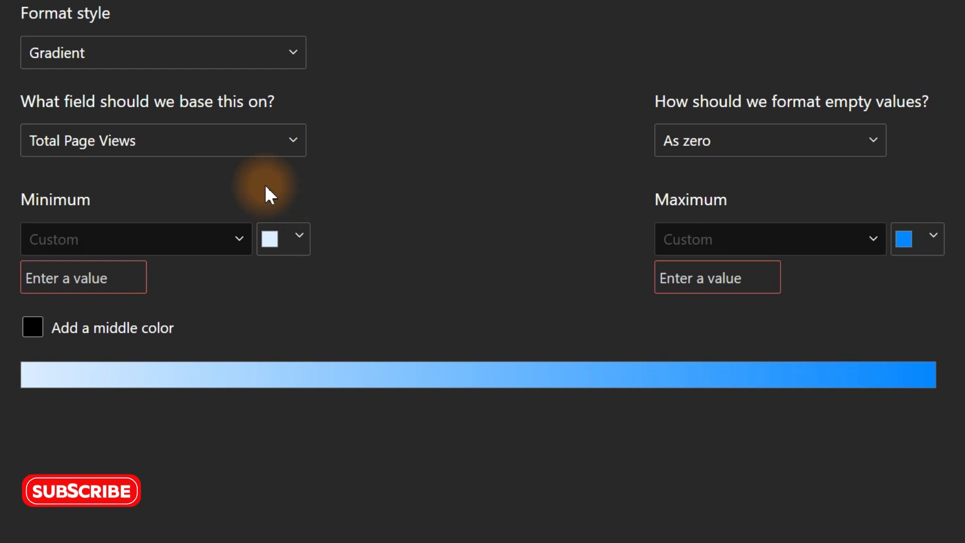
pyautogui.click(143, 56)
pyautogui.click(64, 119)
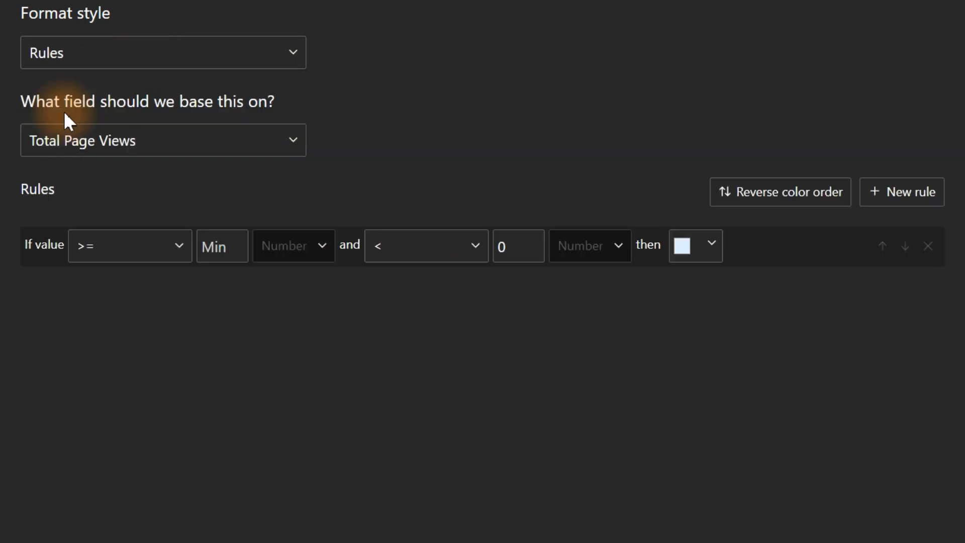
pyautogui.click(164, 148)
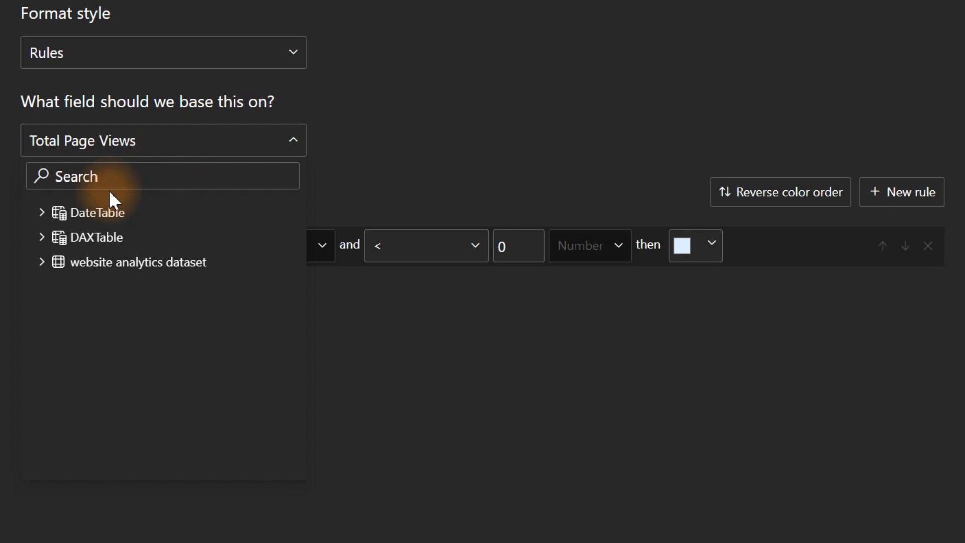
pyautogui.write('tar')
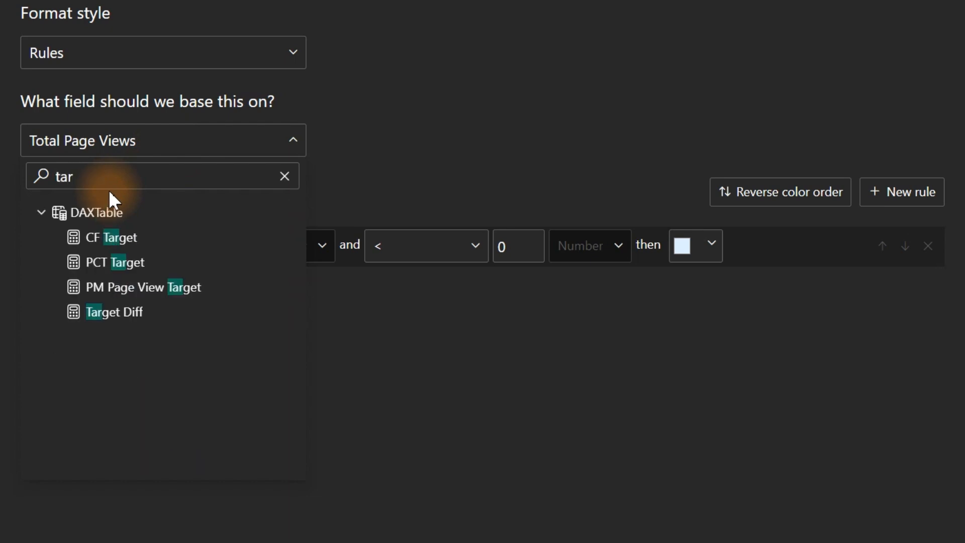
pyautogui.click(108, 311)
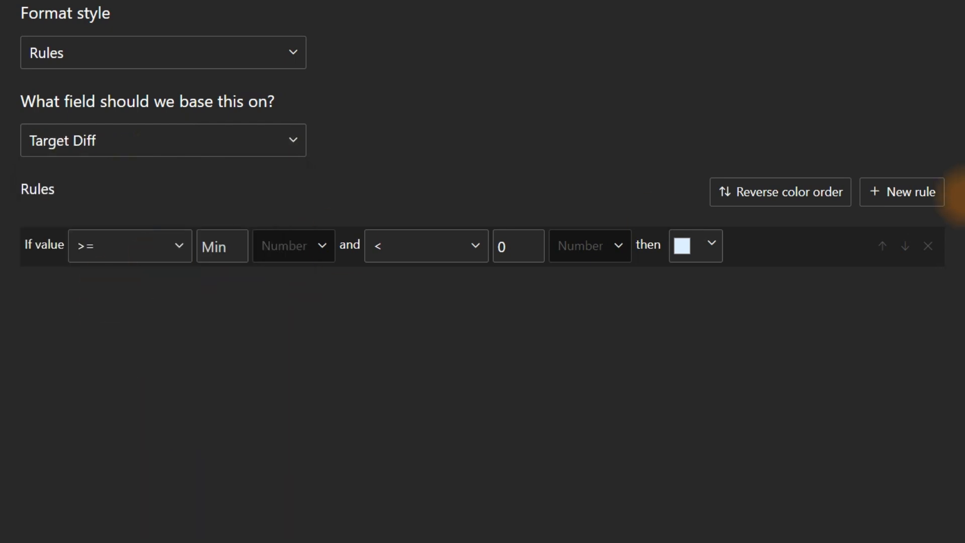
# Step: Add two more rules and set the second rule's condition to = and the third rule's to >
pyautogui.click(896, 196)
pyautogui.click(897, 197)
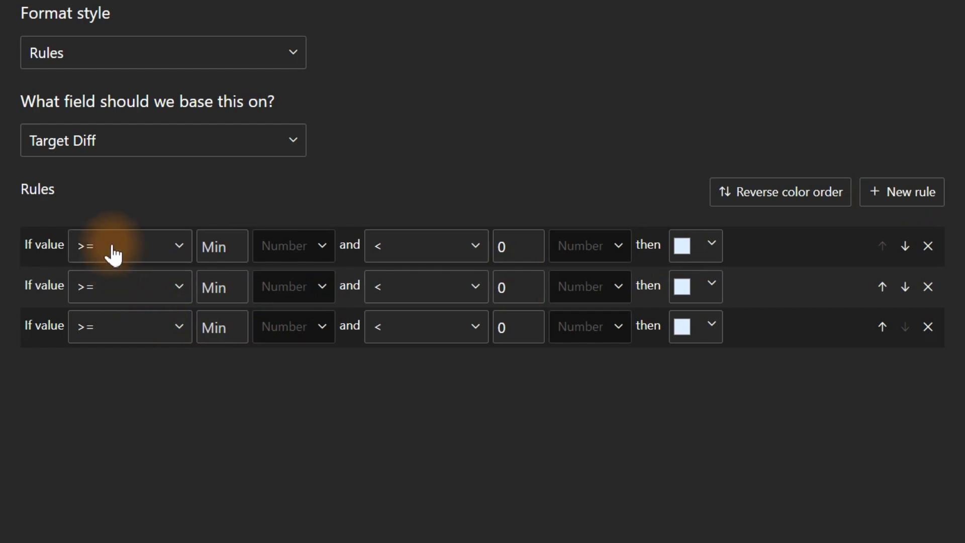
pyautogui.click(117, 285)
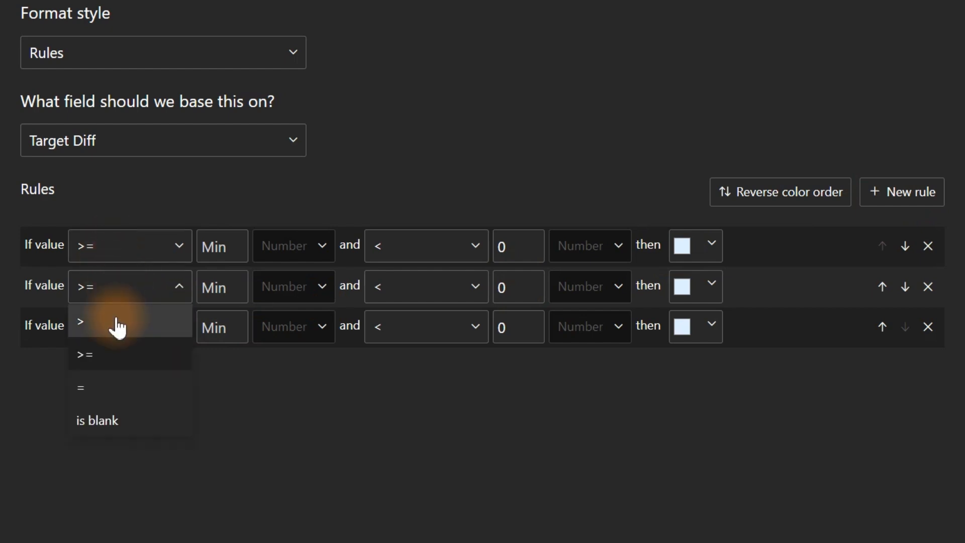
pyautogui.click(92, 388)
pyautogui.click(125, 338)
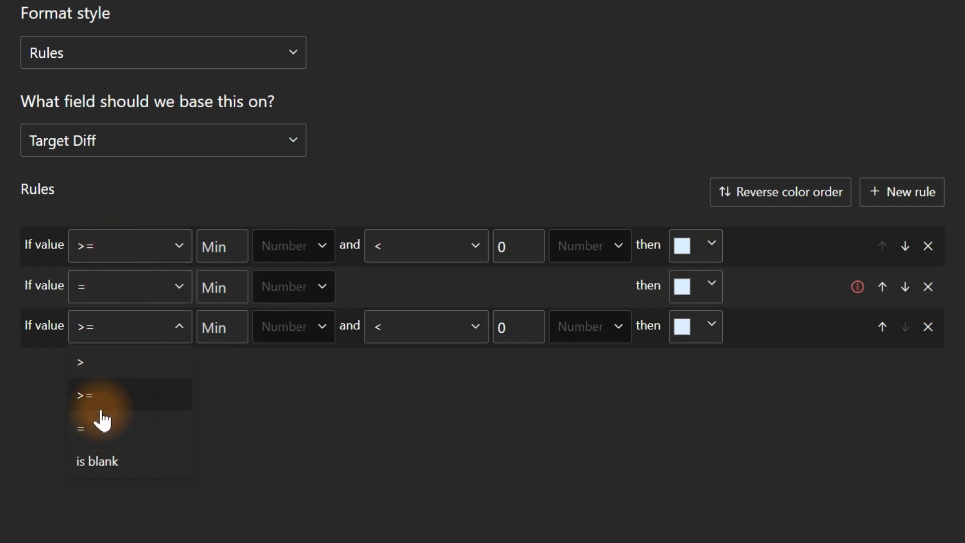
pyautogui.click(100, 372)
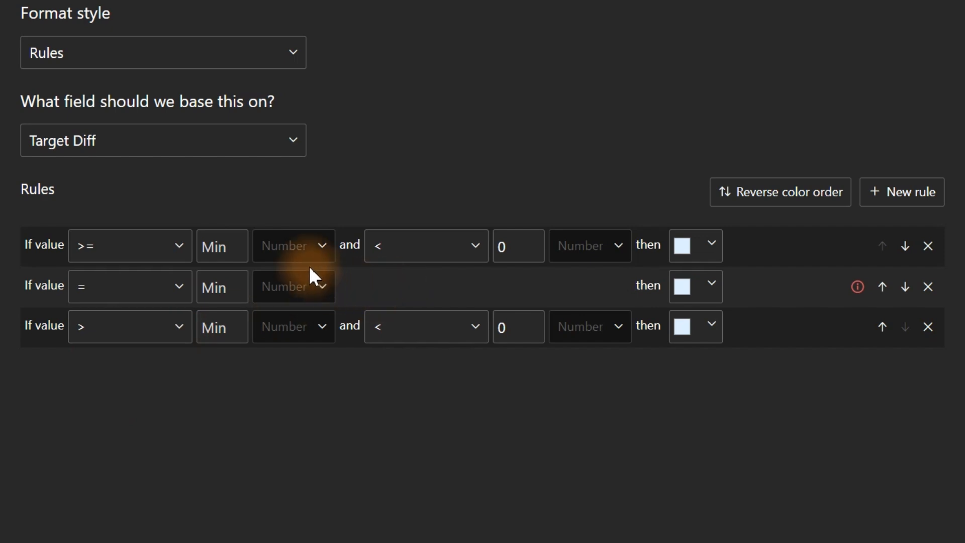
# Step: Set the second rule's value to 0 and the third rule's range to above 0 and <= Max
pyautogui.click(216, 286)
pyautogui.write('0')
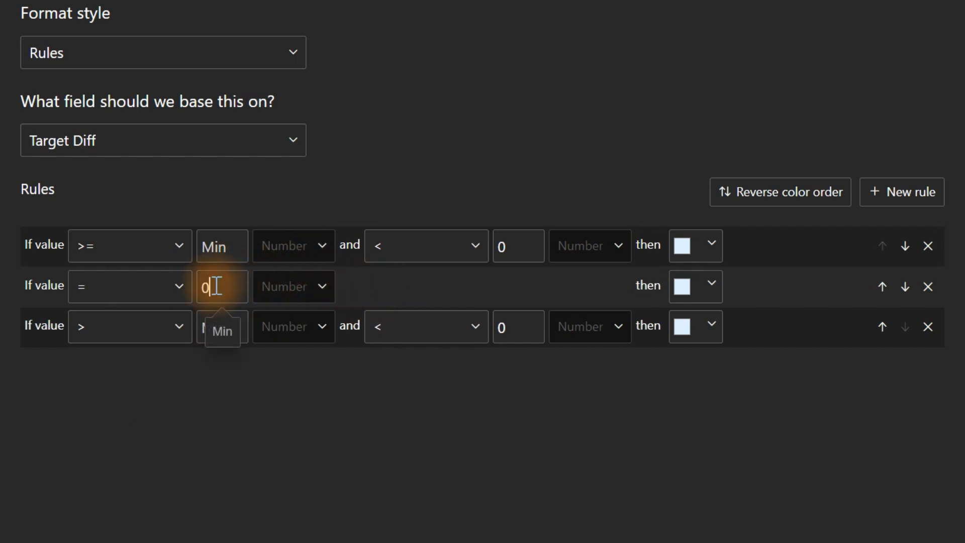
pyautogui.click(212, 333)
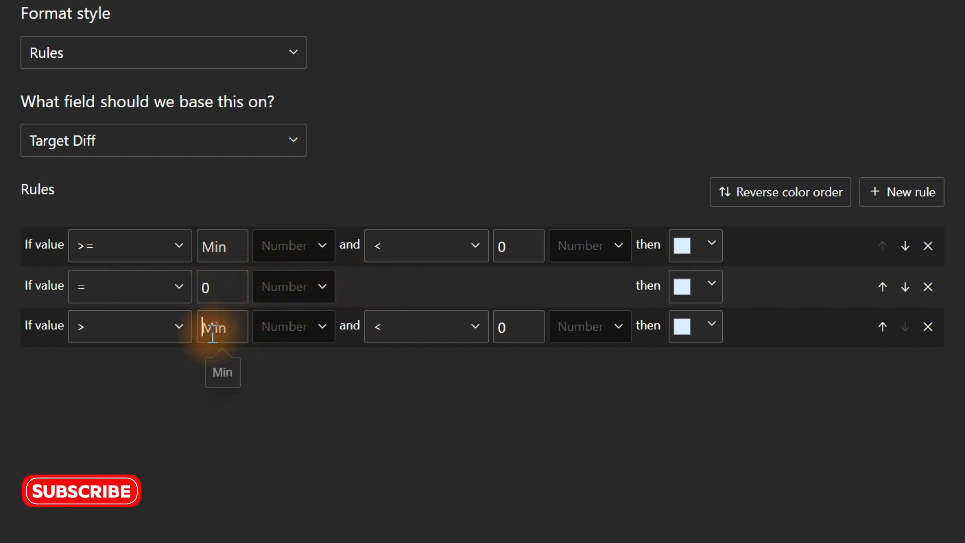
pyautogui.write('0')
pyautogui.click(431, 333)
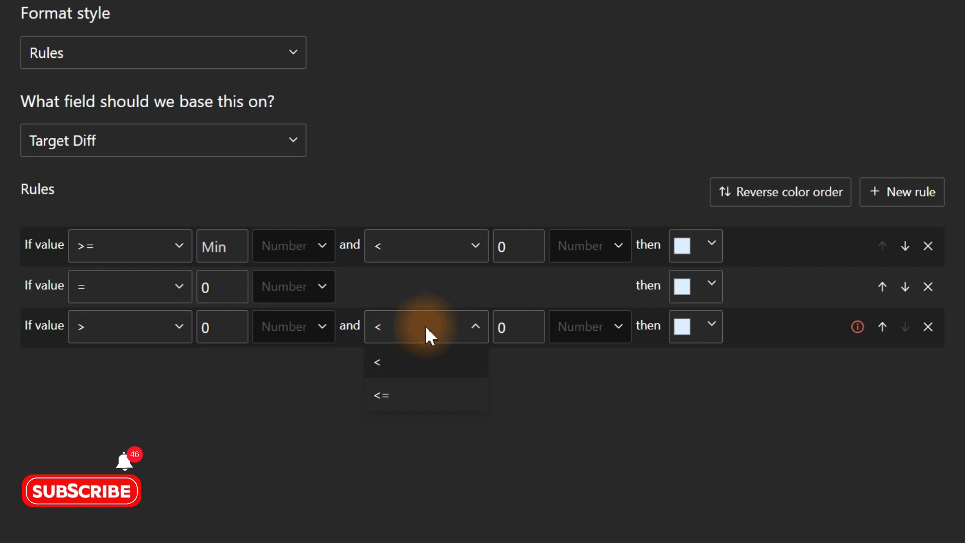
pyautogui.click(385, 399)
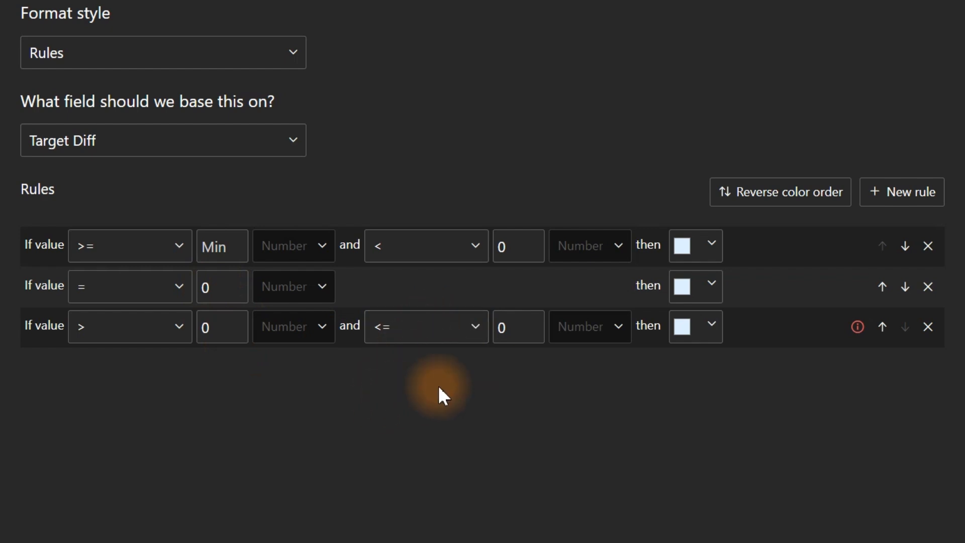
pyautogui.click(535, 332)
pyautogui.press('BackSpace')
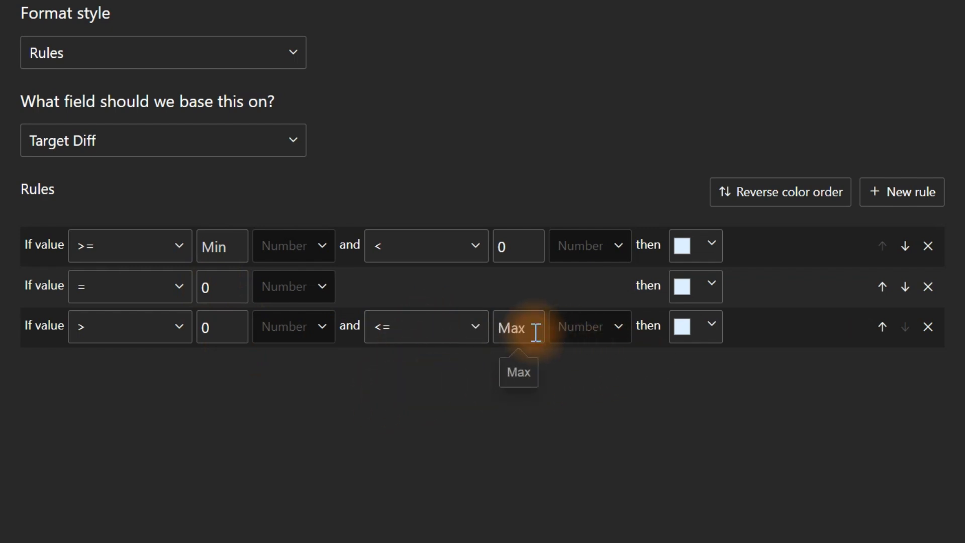
pyautogui.click(644, 395)
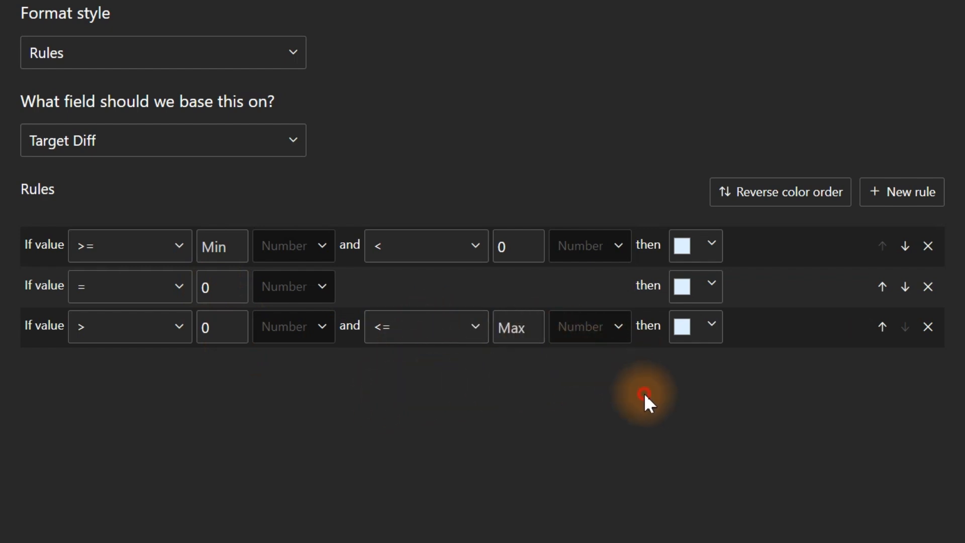
# Step: Color the below-0 rule red, the 0 rule light orange and the above-0 rule green #0A9331
pyautogui.click(708, 248)
pyautogui.click(826, 262)
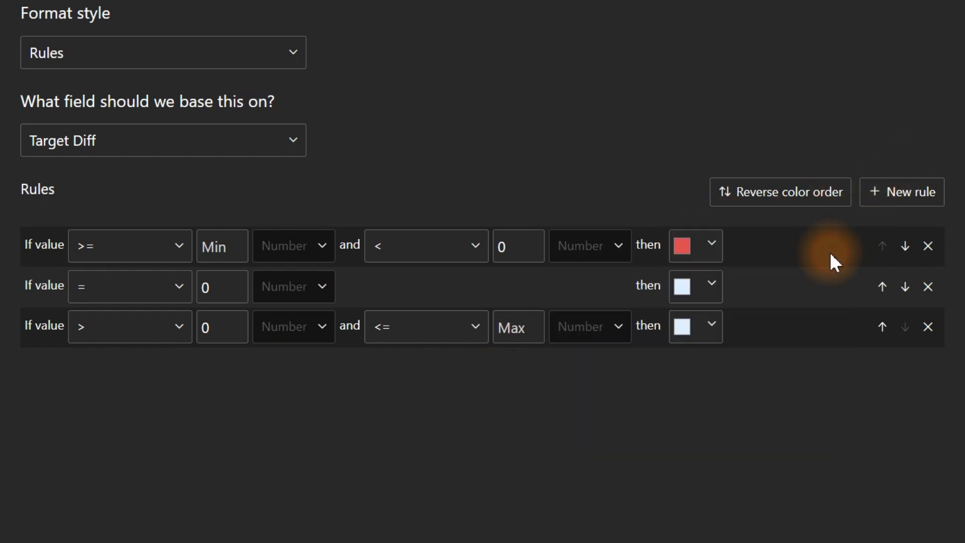
pyautogui.click(719, 291)
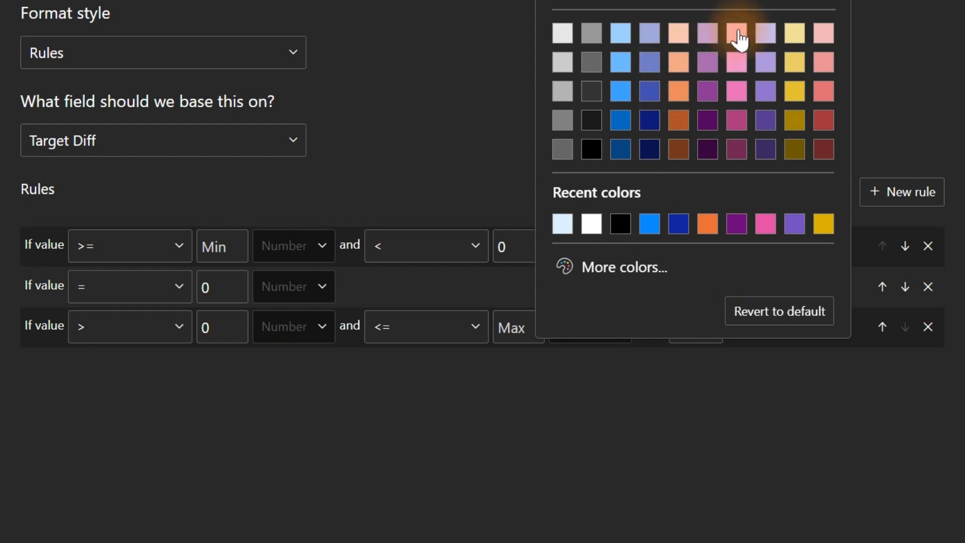
pyautogui.click(686, 38)
pyautogui.click(684, 328)
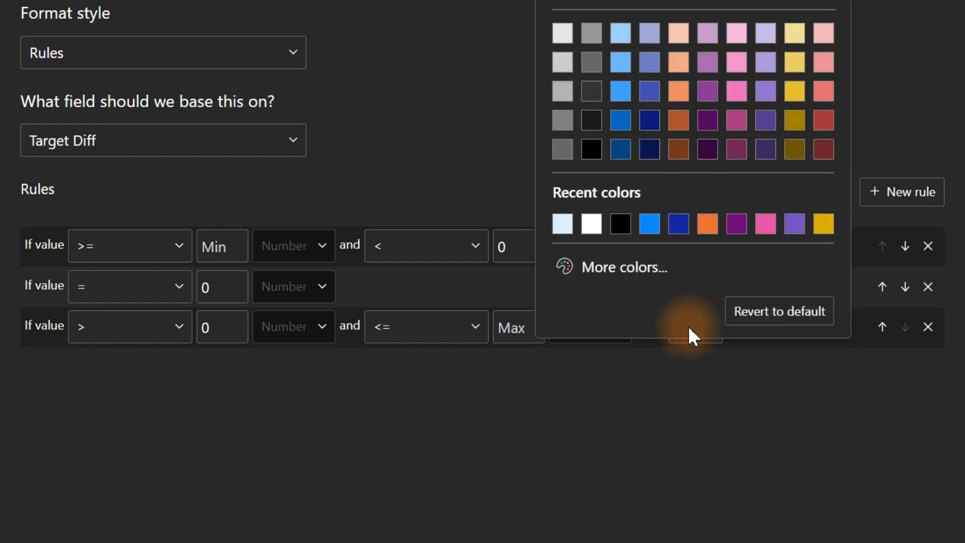
pyautogui.click(636, 275)
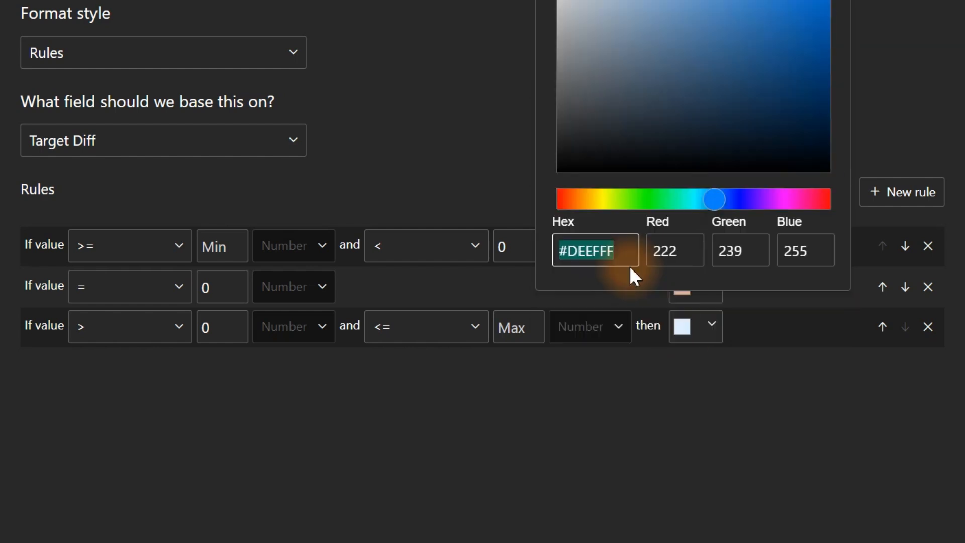
pyautogui.write('#0A9331')
pyautogui.click(678, 481)
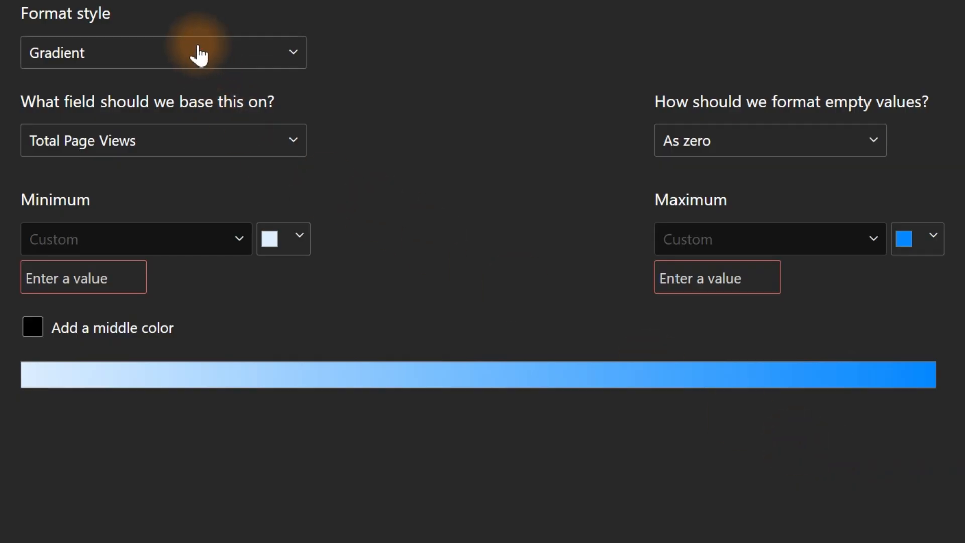
# Step: Set the conditional format style to Rules and base it on the Target Diff measure
pyautogui.click(197, 48)
pyautogui.click(83, 123)
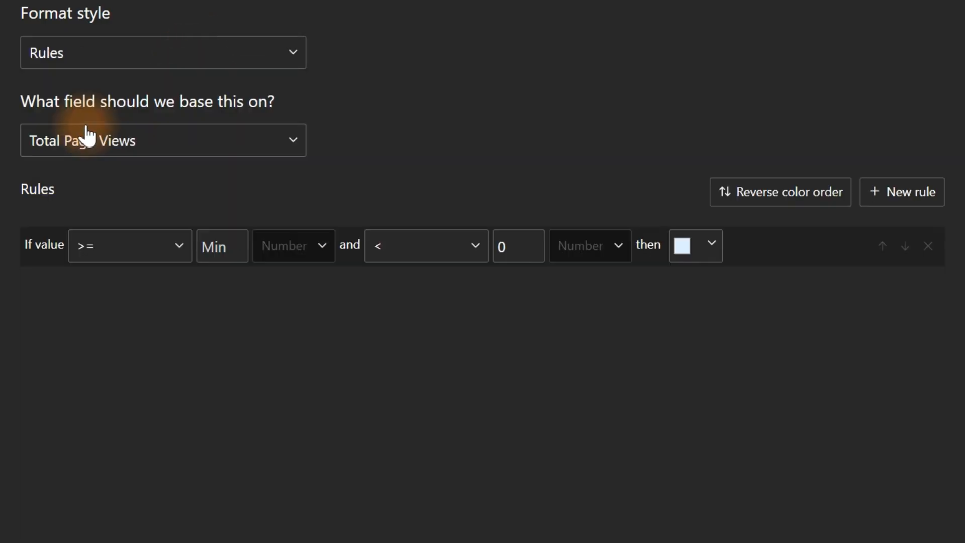
pyautogui.click(102, 147)
pyautogui.write('ta')
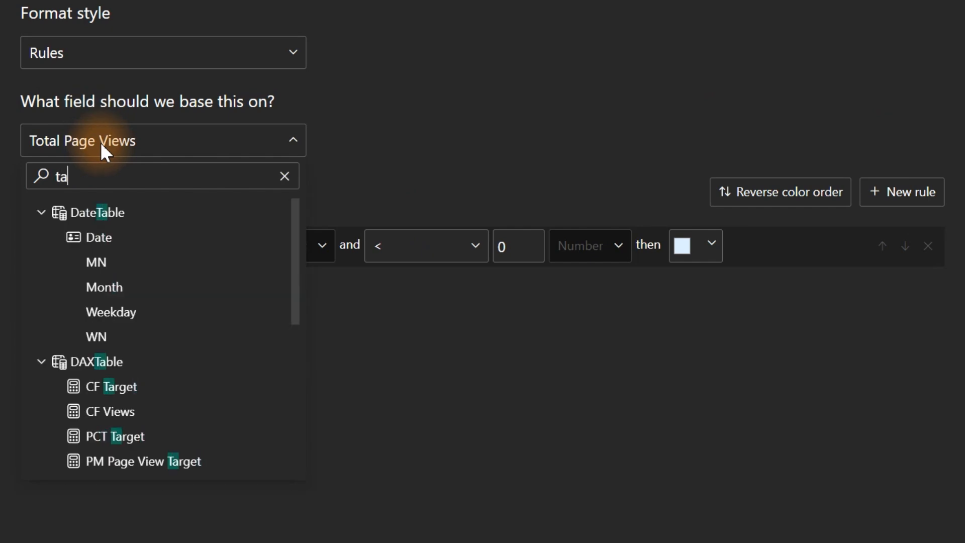
pyautogui.write('r')
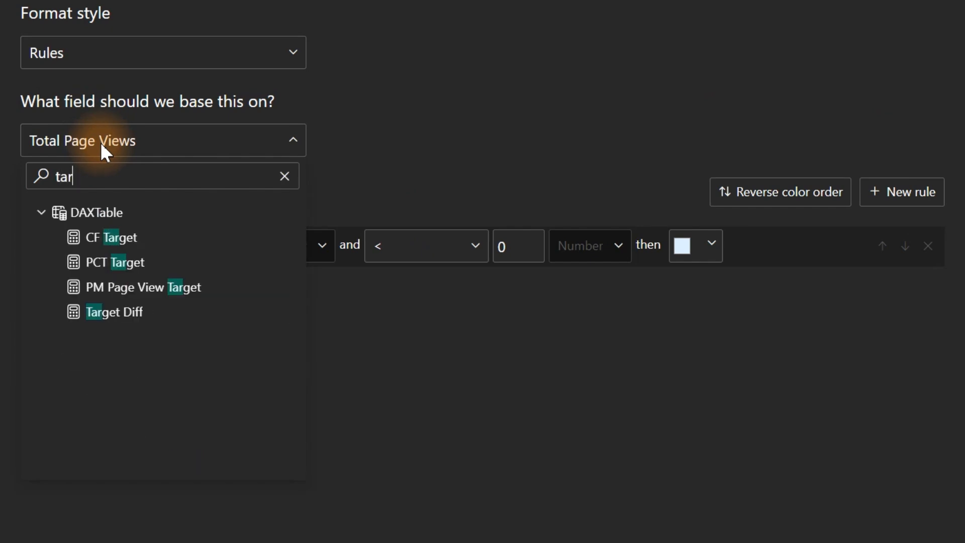
pyautogui.click(132, 327)
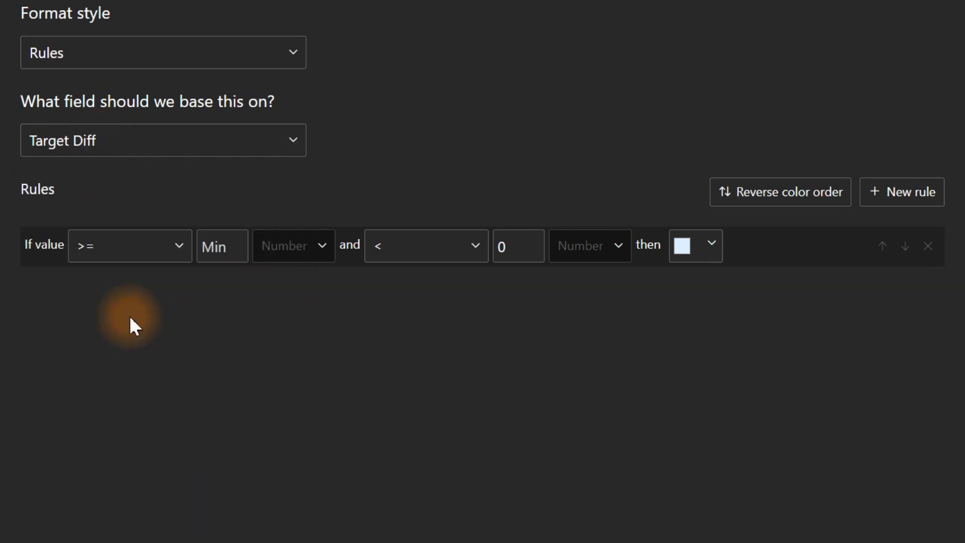
# Step: Add two rules for Target Diff, changing the second rule's operator to = and the third rule's to >
pyautogui.click(901, 202)
pyautogui.click(900, 202)
pyautogui.click(123, 284)
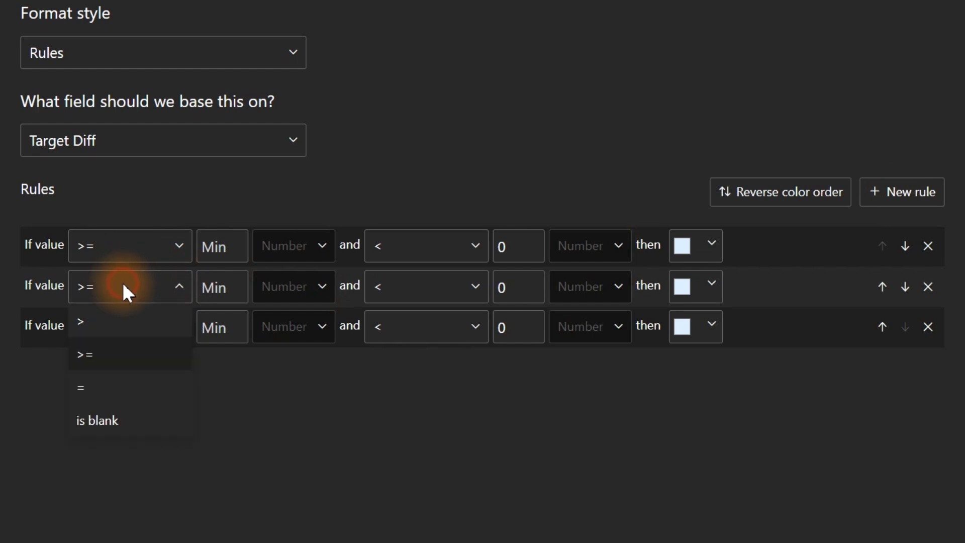
pyautogui.click(93, 388)
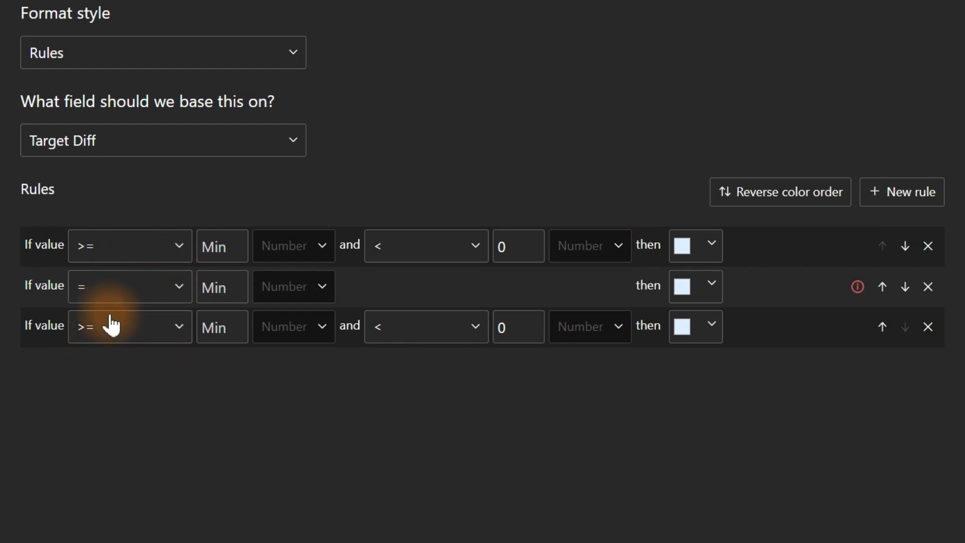
pyautogui.click(115, 327)
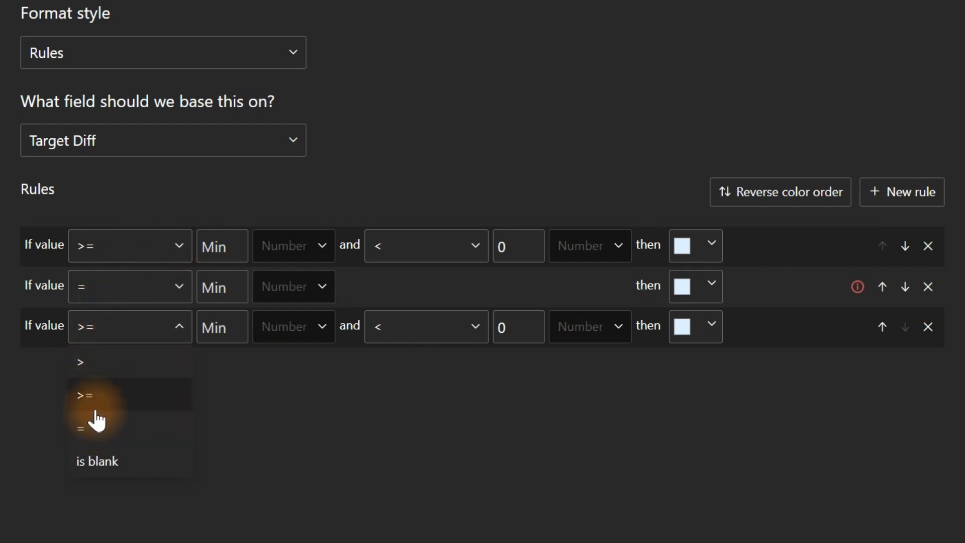
pyautogui.click(96, 365)
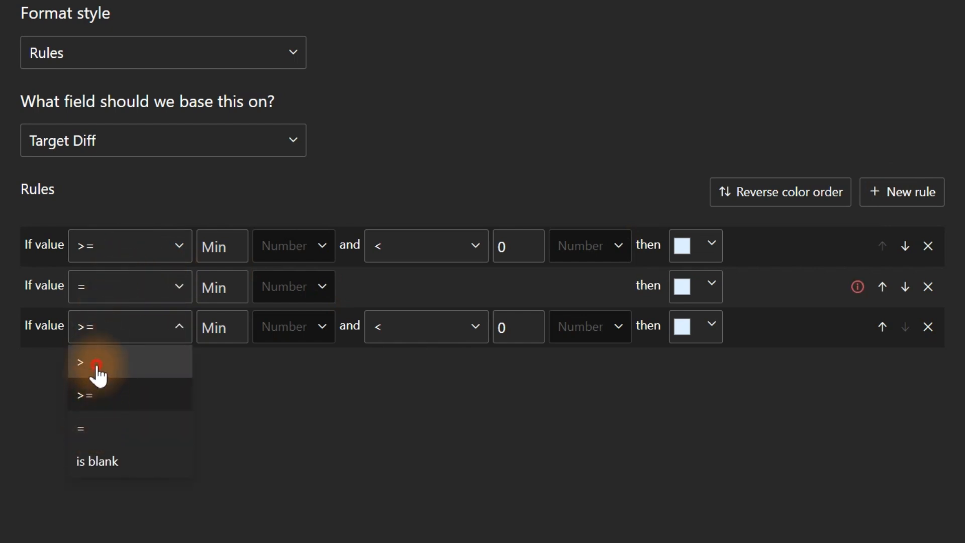
# Step: Set the second rule's value to 0 and make the third rule run from 0 to Max
pyautogui.click(223, 279)
pyautogui.write('0')
pyautogui.press('Tab')
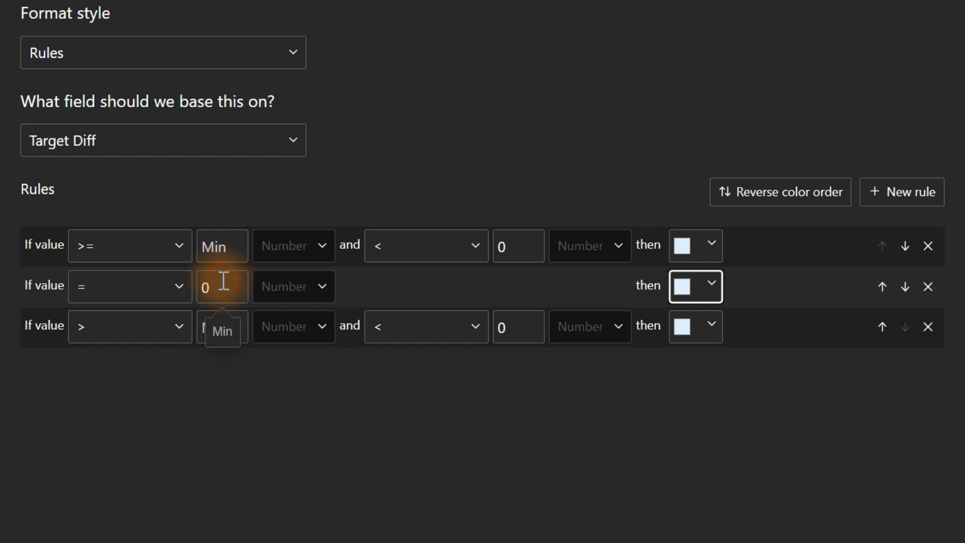
pyautogui.click(222, 328)
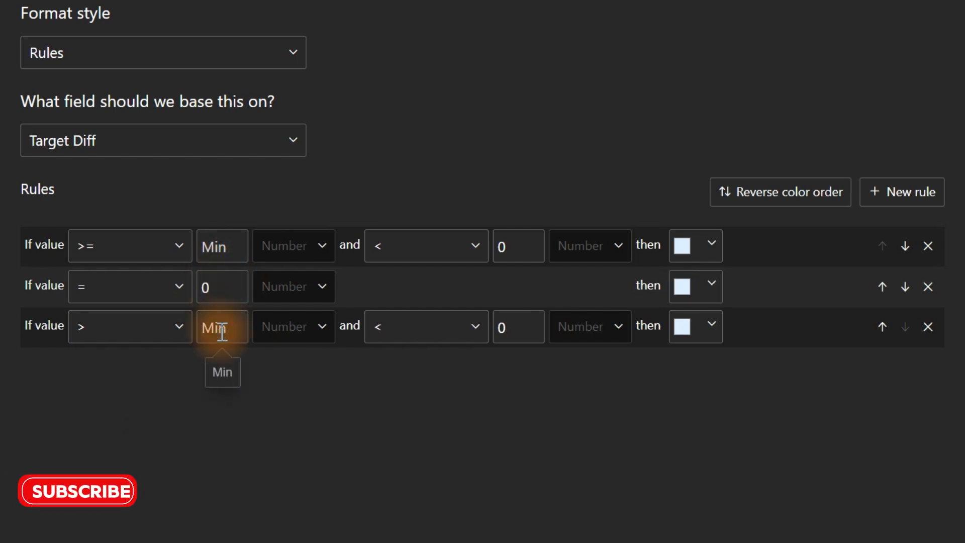
pyautogui.write('0')
pyautogui.click(524, 330)
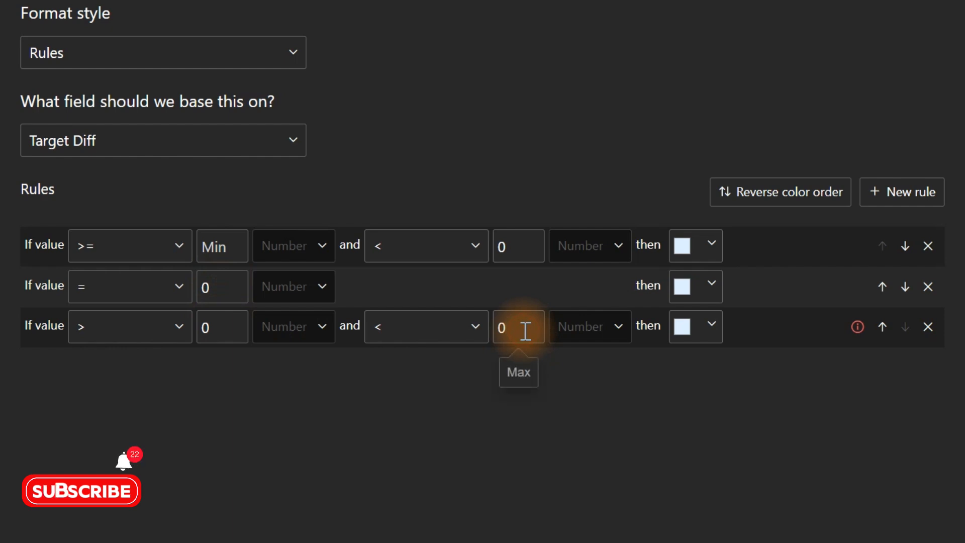
pyautogui.press('BackSpace')
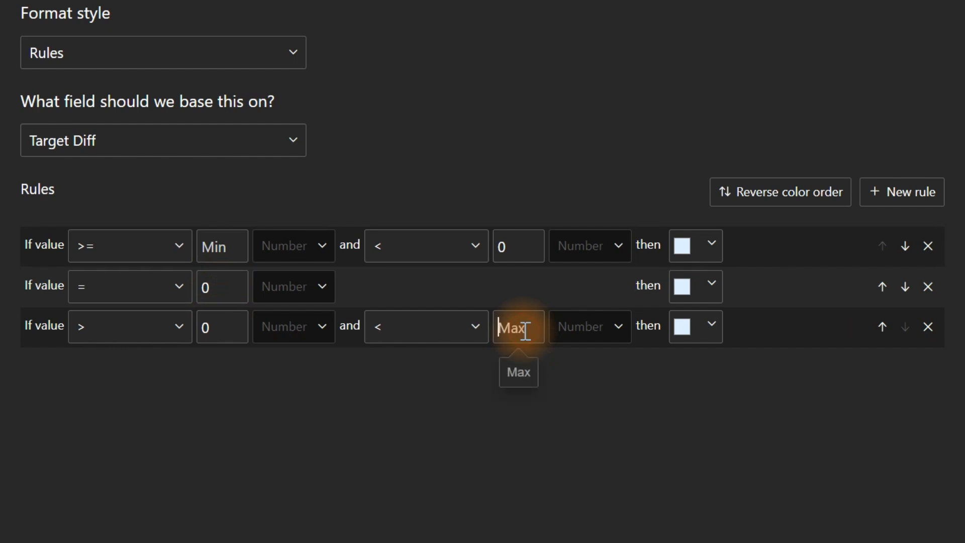
# Step: Color the below-0 rule light orange and adjust it to the custom shade #EABCA8
pyautogui.click(711, 246)
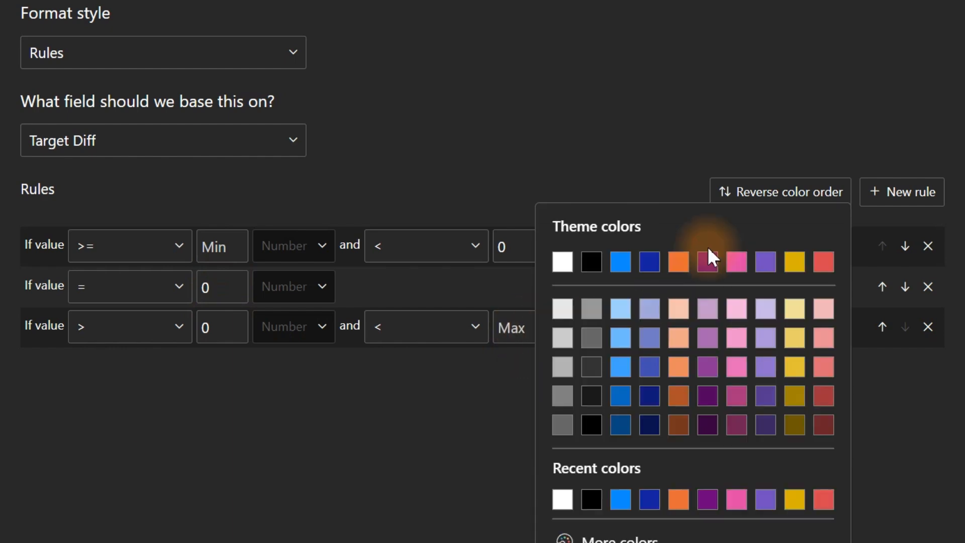
pyautogui.click(681, 309)
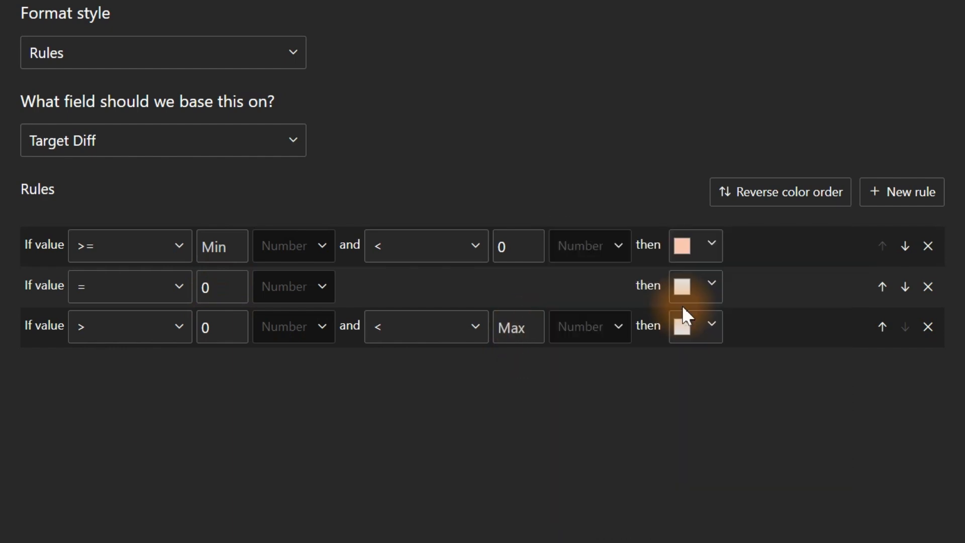
pyautogui.click(706, 248)
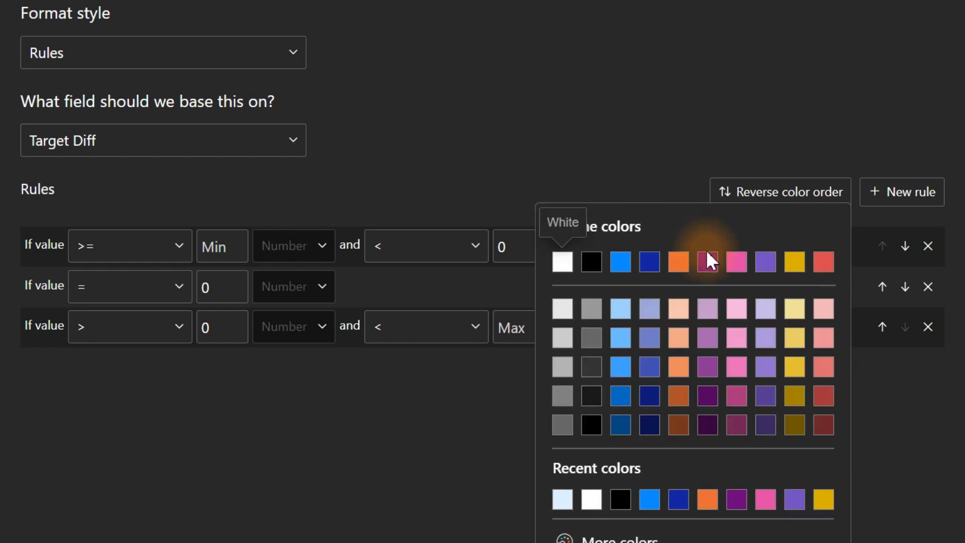
pyautogui.click(621, 538)
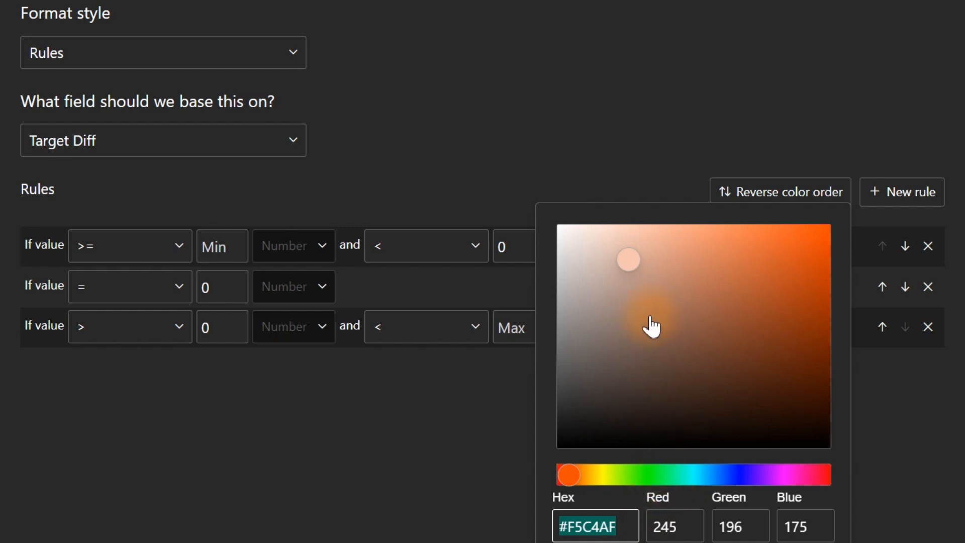
pyautogui.click(632, 261)
pyautogui.moveTo(633, 261); pyautogui.dragTo(634, 245)
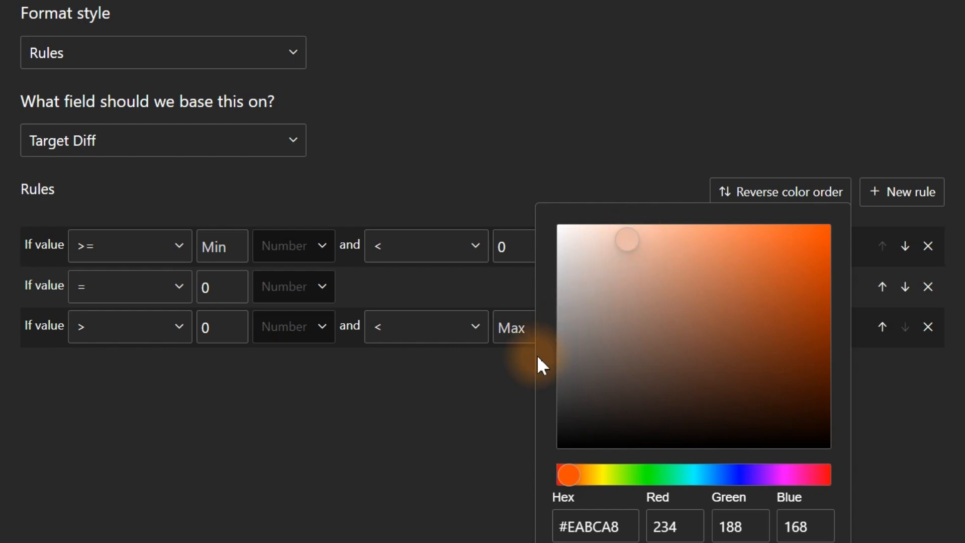
pyautogui.click(457, 474)
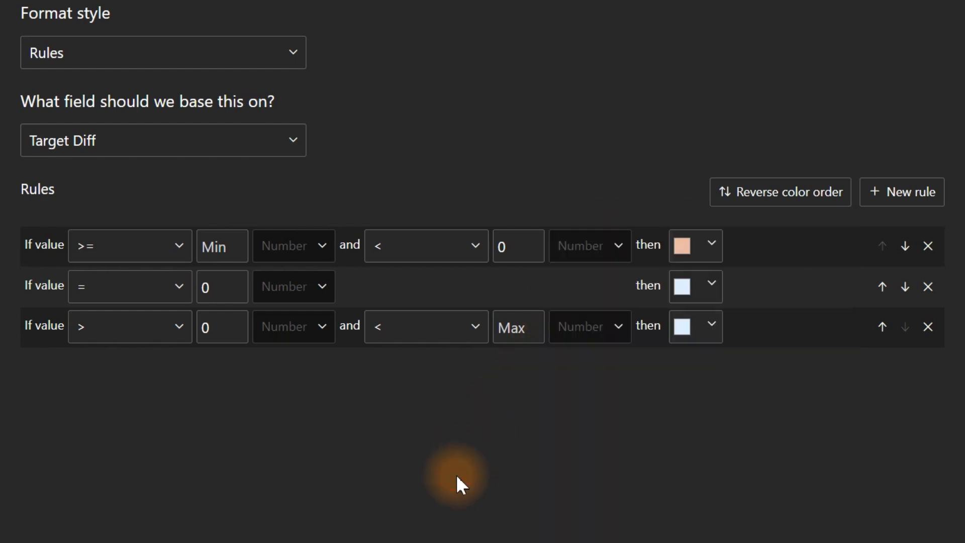
# Step: Color the equals-0 rule light orange and adjust it to the custom shade #D6B1A1
pyautogui.click(704, 284)
pyautogui.click(569, 227)
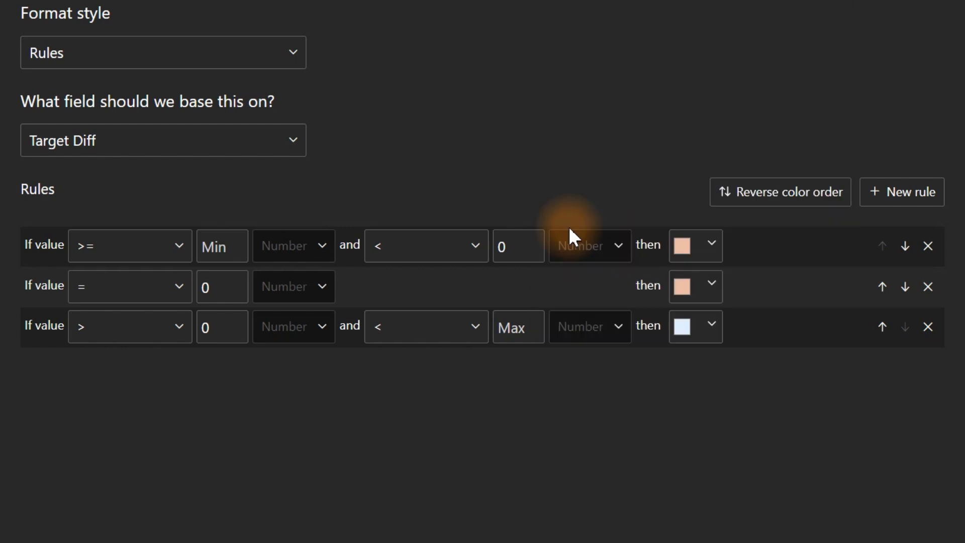
pyautogui.click(704, 287)
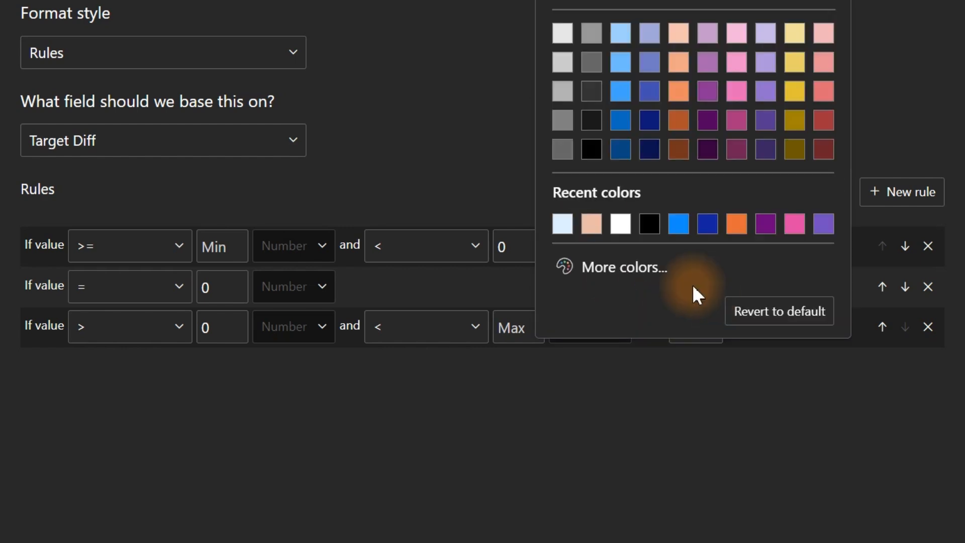
pyautogui.click(609, 268)
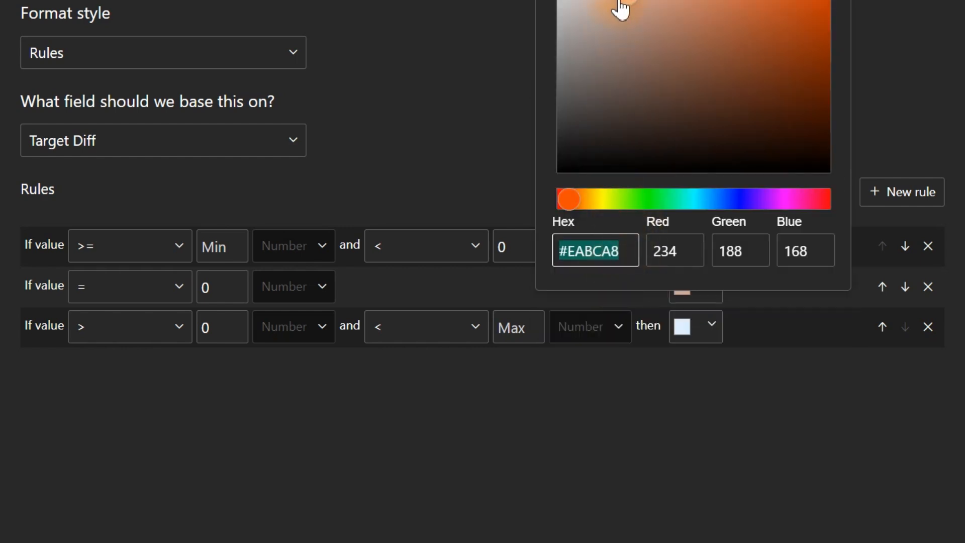
pyautogui.moveTo(624, 6); pyautogui.dragTo(627, 0)
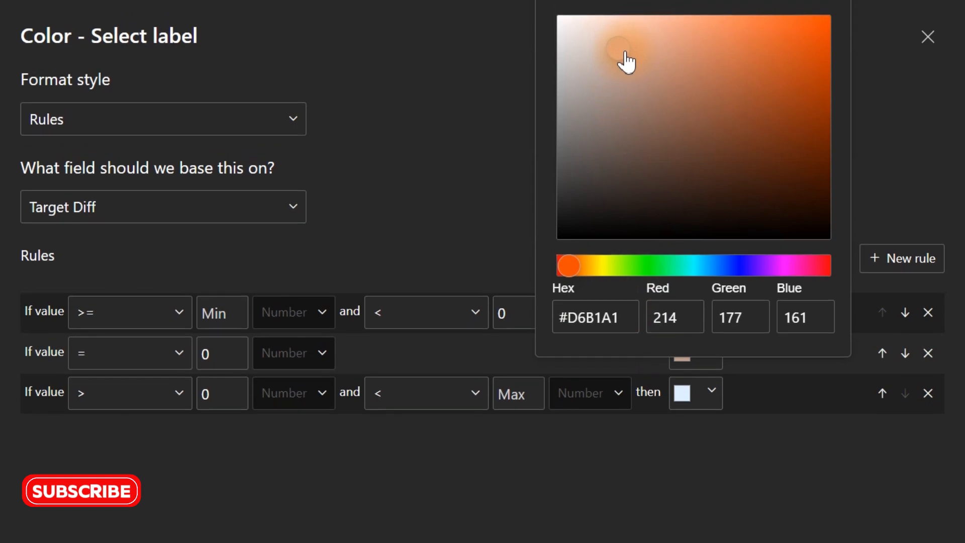
pyautogui.click(731, 432)
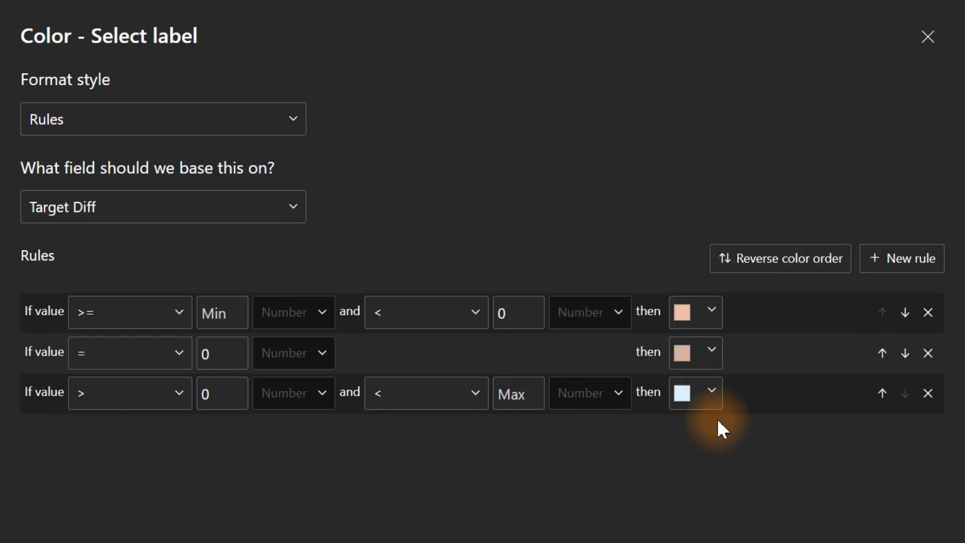
# Step: Color the above-0 rule green from #0A9331, lighten it to #94CCA4, and apply the label color rules
pyautogui.click(704, 393)
pyautogui.click(610, 337)
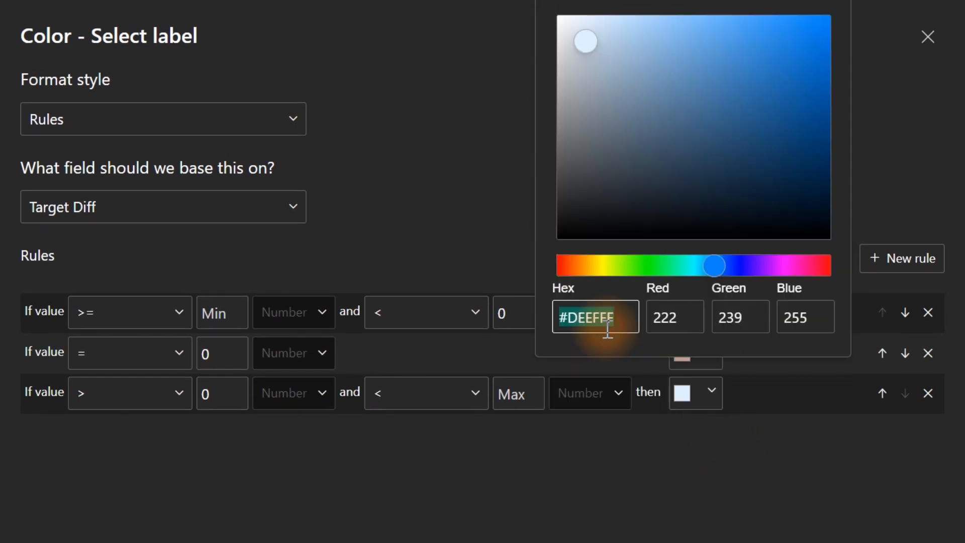
pyautogui.write('#0A9331')
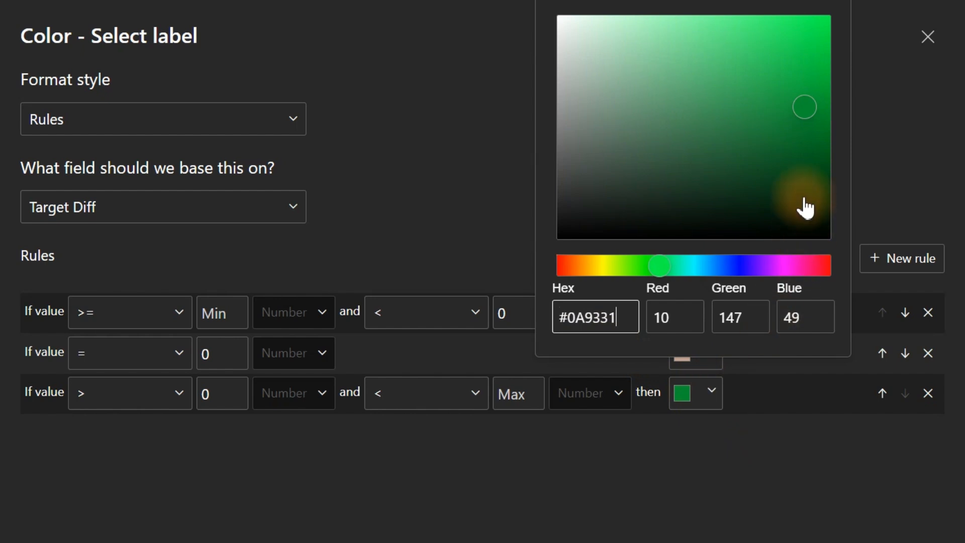
pyautogui.moveTo(808, 111)
pyautogui.mouseDown()
pyautogui.moveTo(685, 88)
pyautogui.moveTo(647, 56)
pyautogui.moveTo(632, 71)
pyautogui.mouseUp()
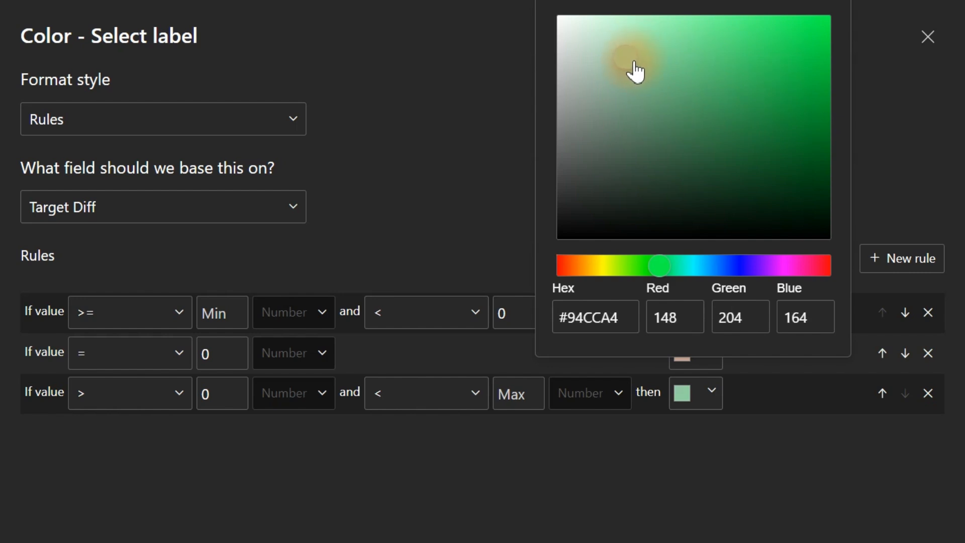
pyautogui.click(814, 528)
pyautogui.click(819, 542)
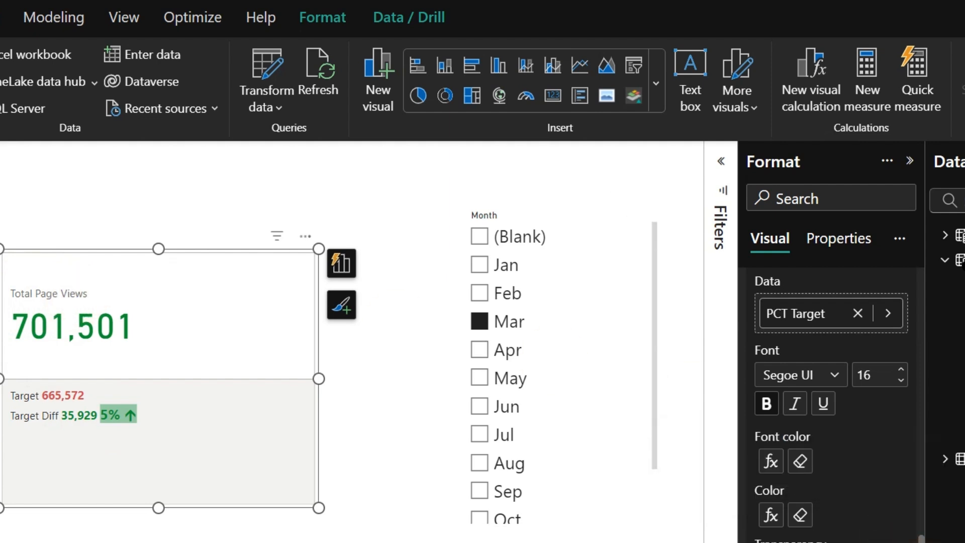
# Step: Collapse the reference label settings, expand the callout value settings and open their series choices
pyautogui.moveTo(922, 541); pyautogui.dragTo(937, 278)
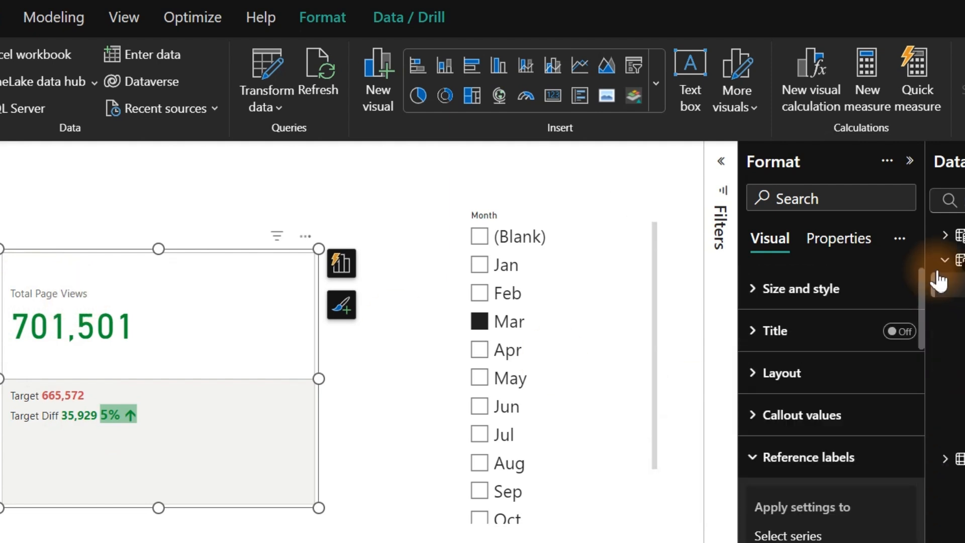
pyautogui.click(817, 476)
pyautogui.click(818, 415)
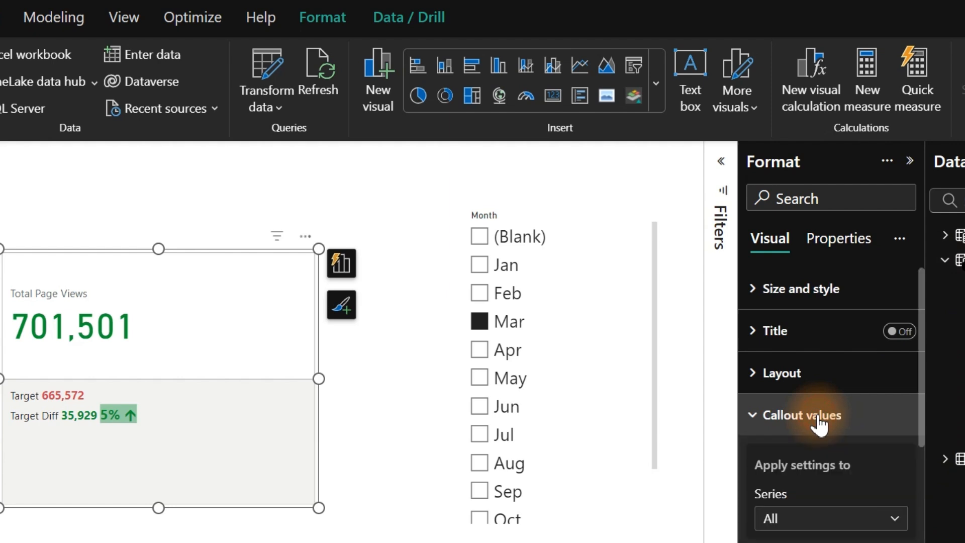
pyautogui.moveTo(921, 423); pyautogui.dragTo(918, 492)
pyautogui.click(834, 360)
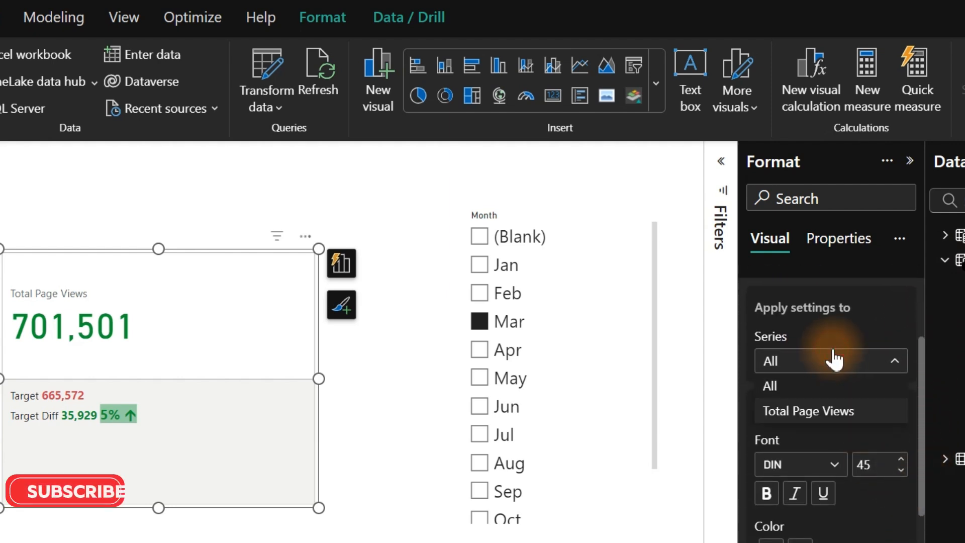
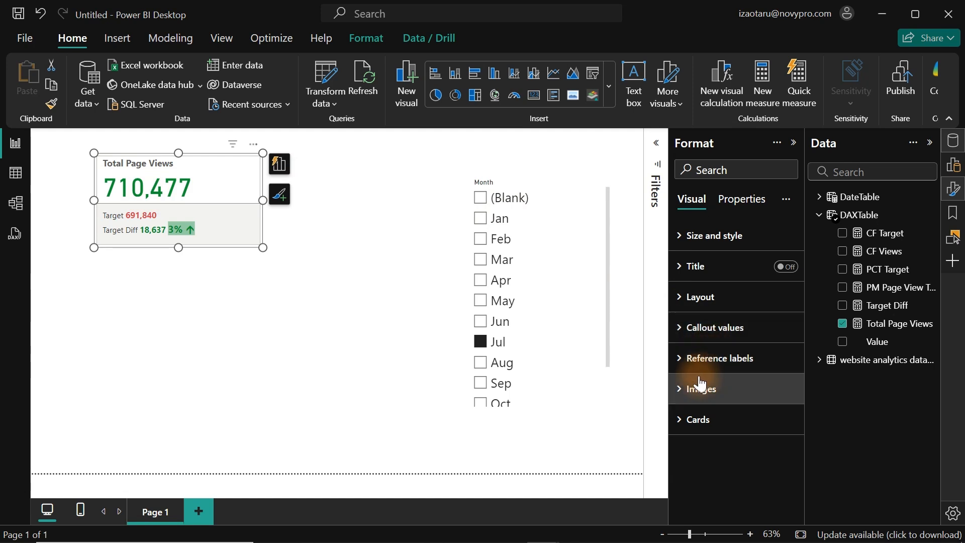
# Step: Turn on the card's image and load the data-visualization picture from the Icons folder of Website Analytics Data
pyautogui.click(682, 390)
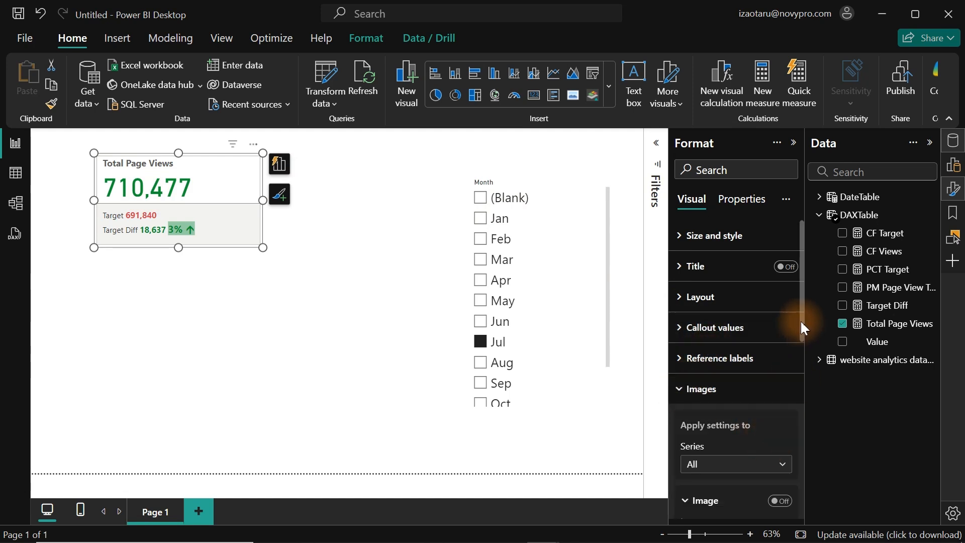
pyautogui.moveTo(801, 326); pyautogui.dragTo(782, 380)
pyautogui.click(782, 336)
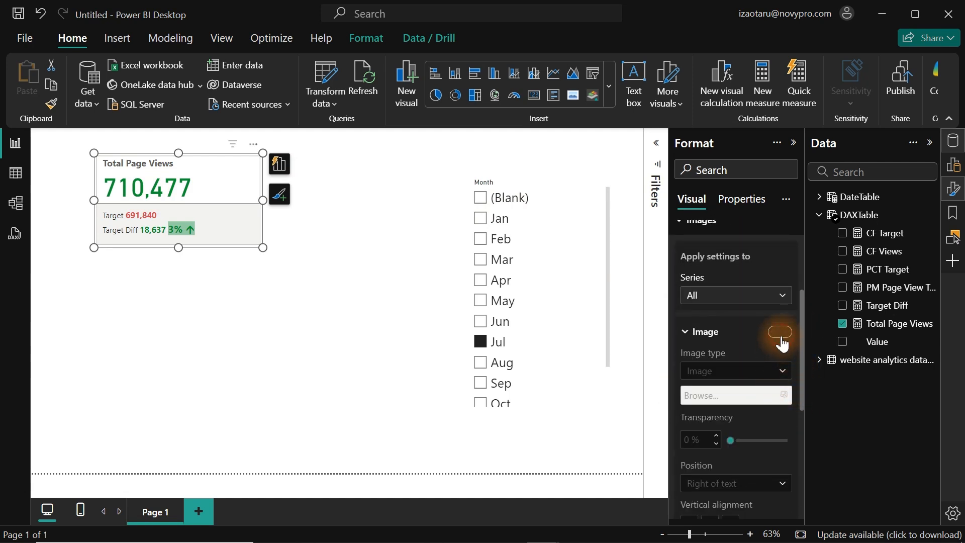
pyautogui.click(784, 396)
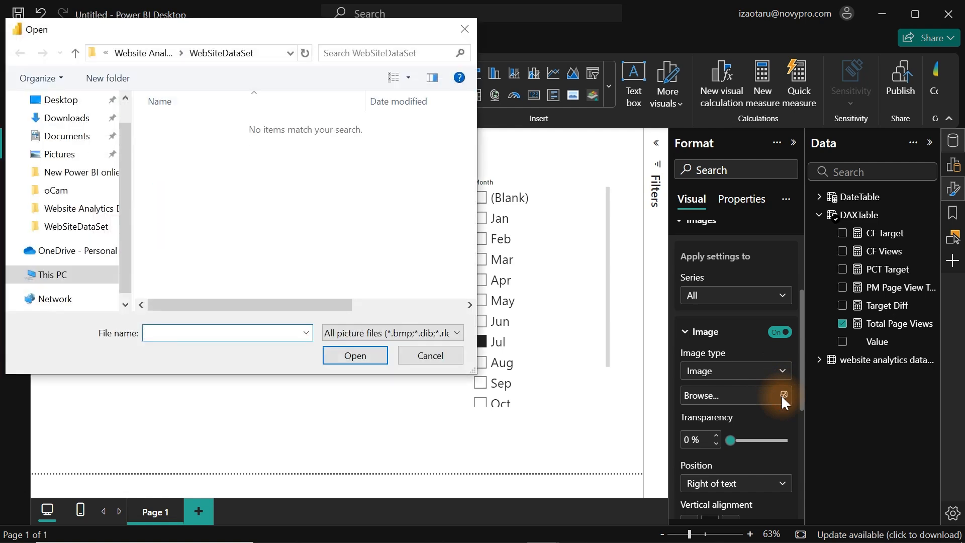
pyautogui.click(143, 54)
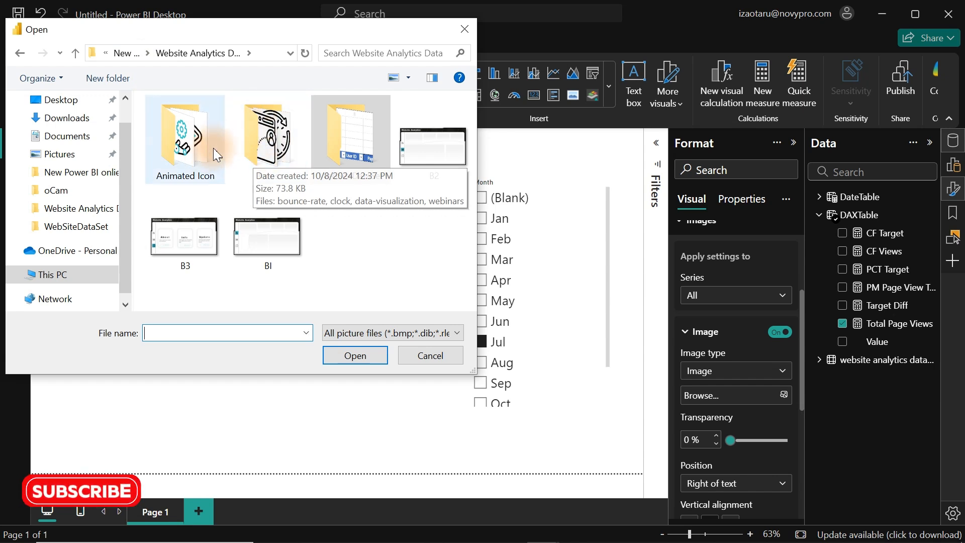
pyautogui.click(249, 153)
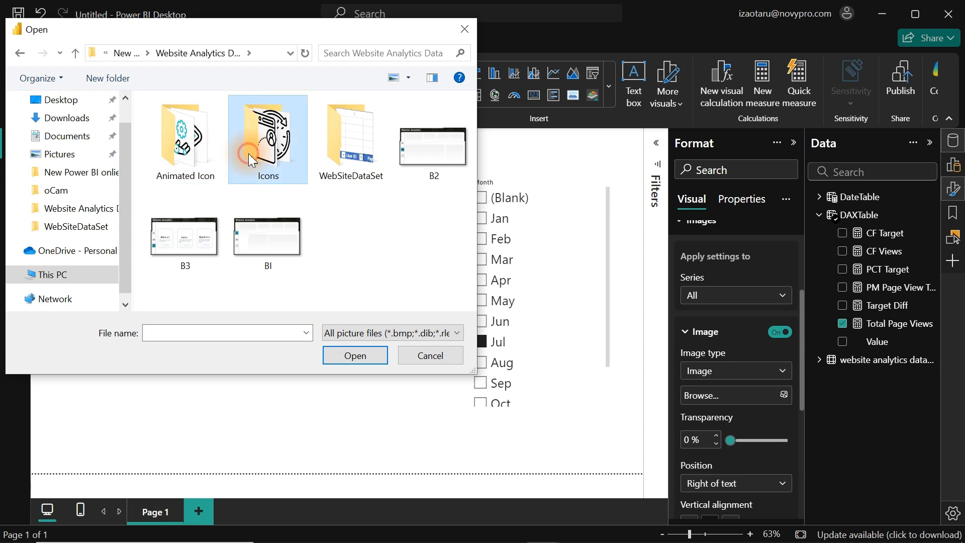
pyautogui.doubleClick(249, 152)
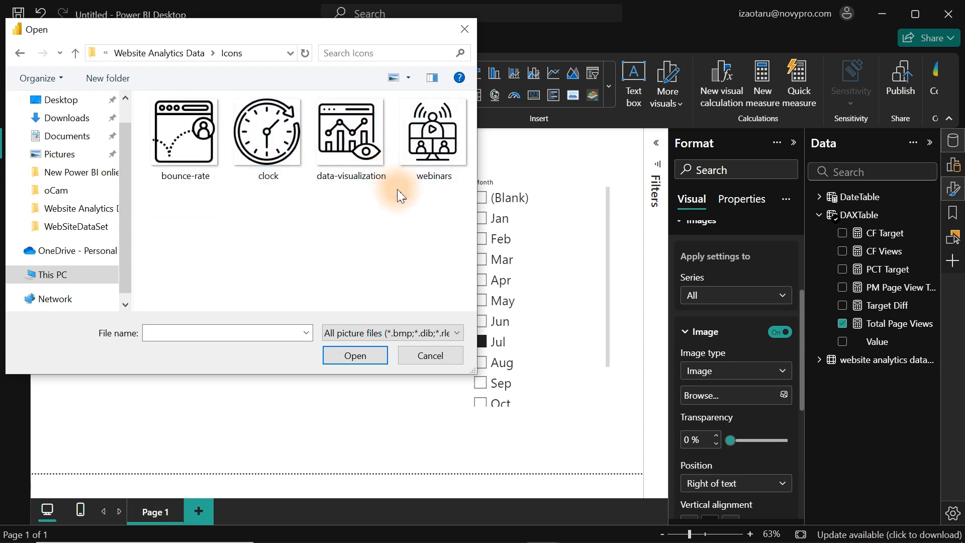
pyautogui.doubleClick(352, 132)
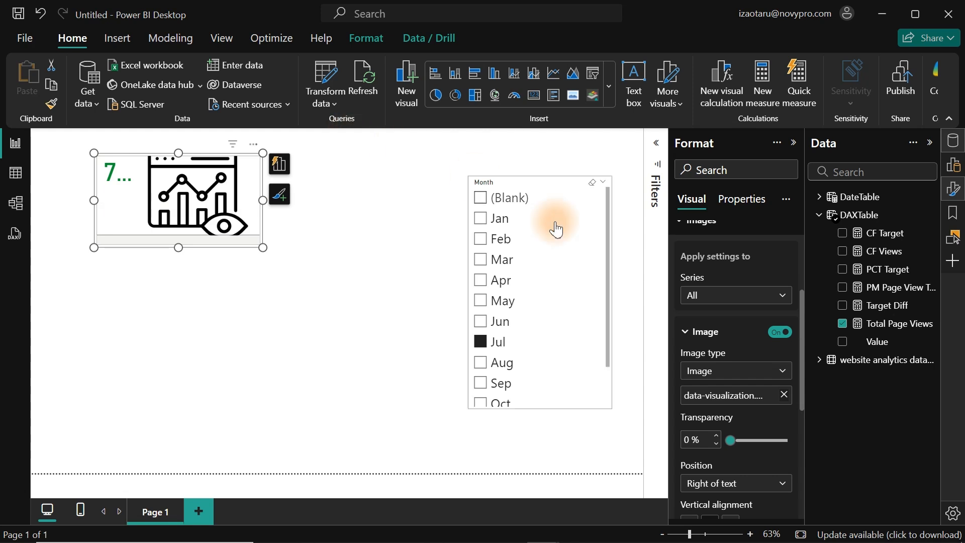
# Step: Set the card image's position to Left of text
pyautogui.moveTo(803, 357); pyautogui.dragTo(802, 415)
pyautogui.click(757, 342)
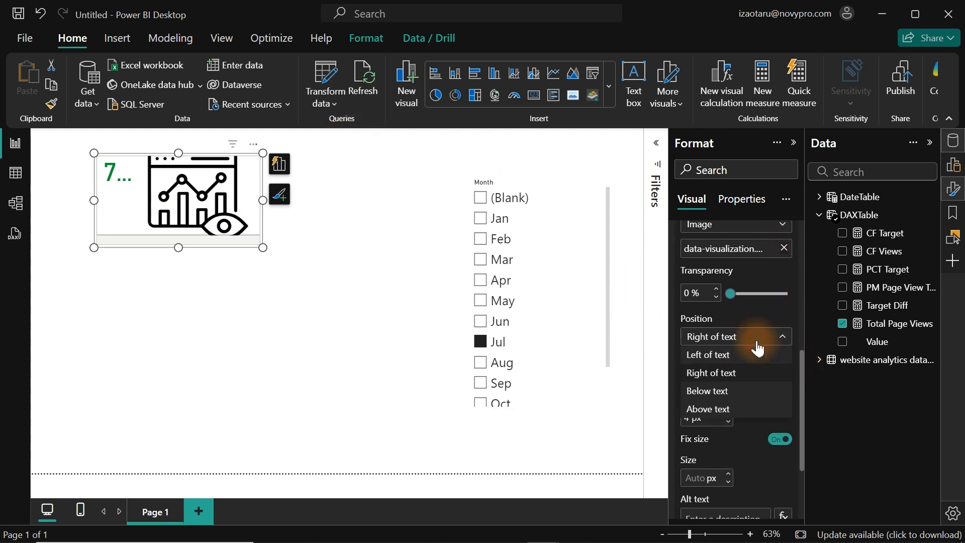
pyautogui.click(726, 355)
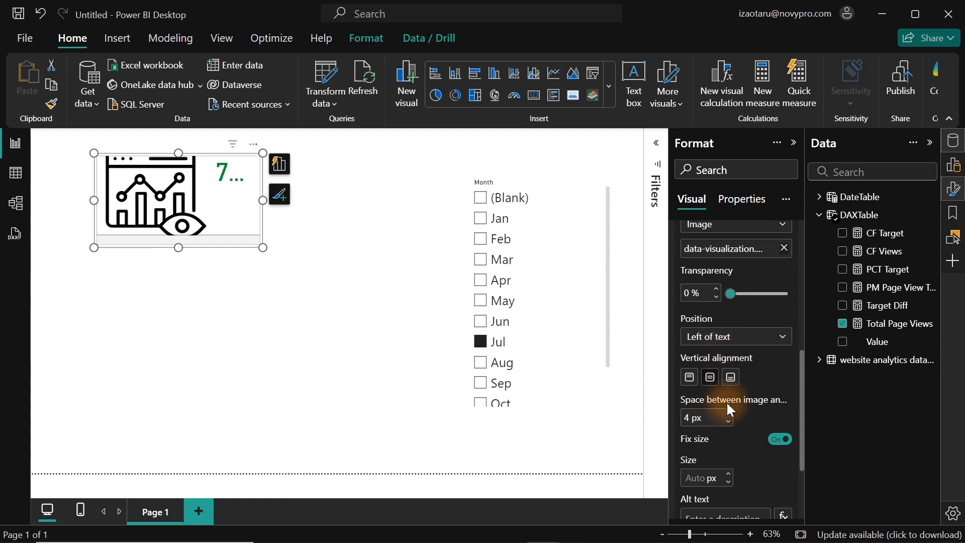
# Step: Try a card image size of 30 px, and set it to 50 px instead
pyautogui.moveTo(803, 373); pyautogui.dragTo(799, 415)
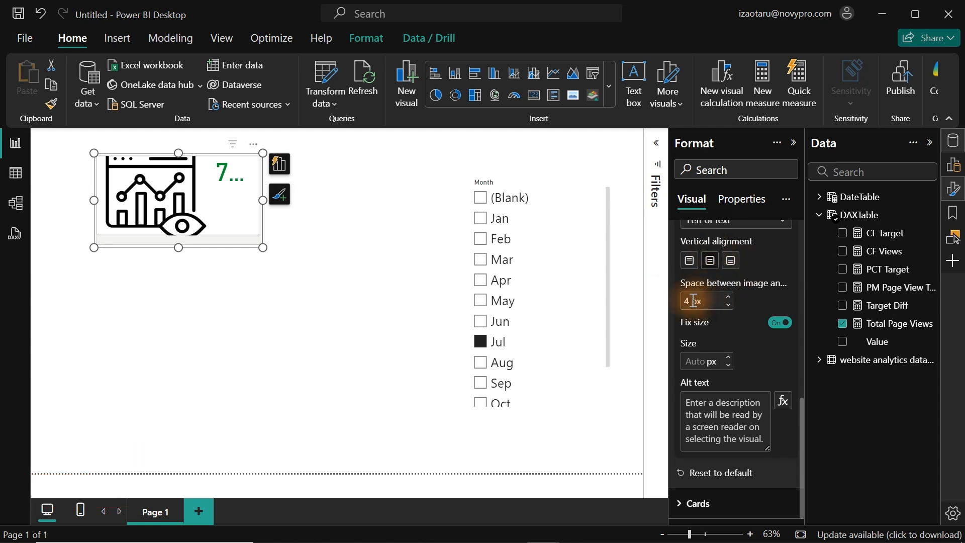
pyautogui.click(694, 361)
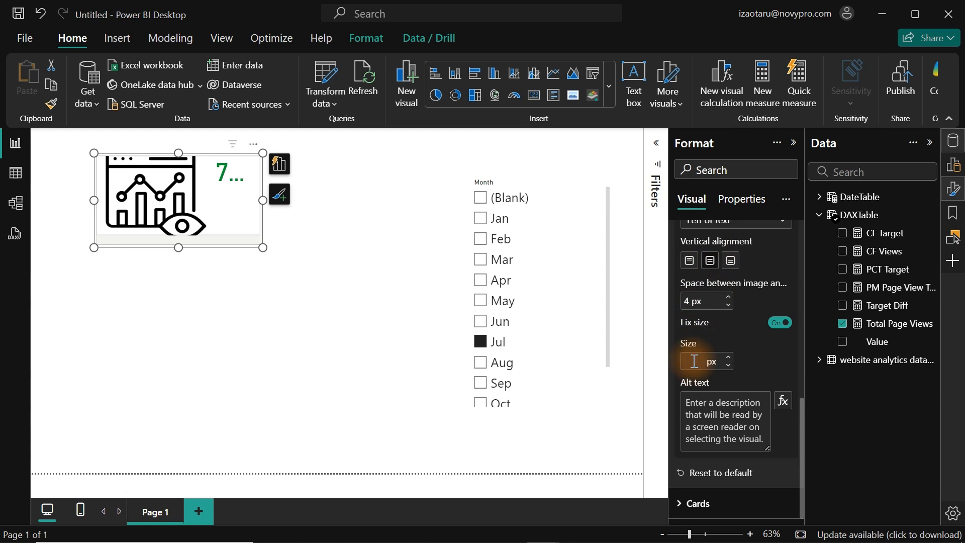
pyautogui.write('30')
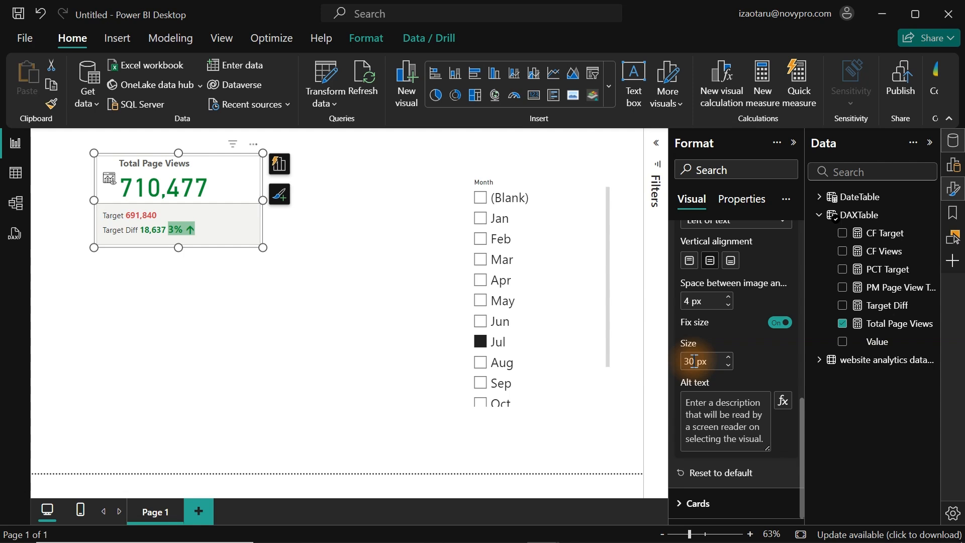
pyautogui.press('BackSpace')
pyautogui.press('BackSpace')
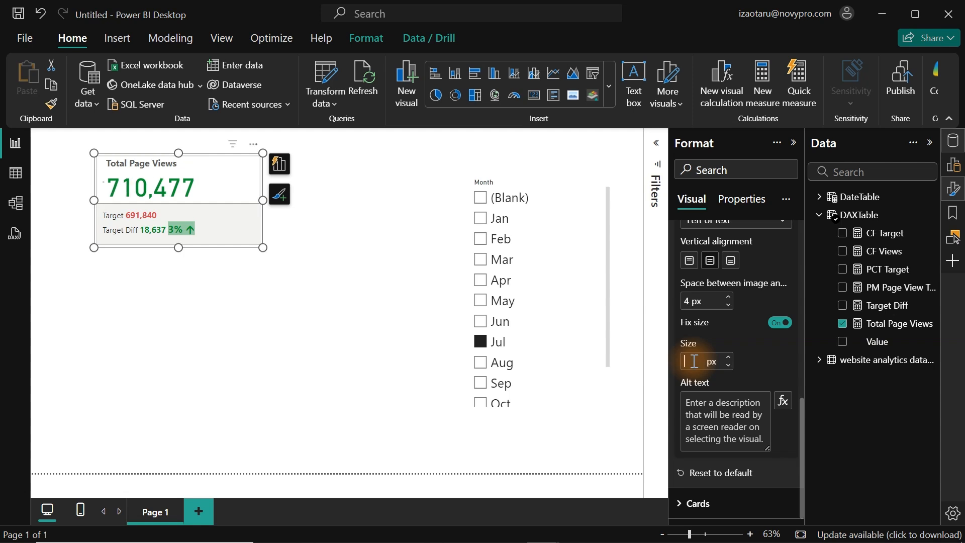
pyautogui.write('50')
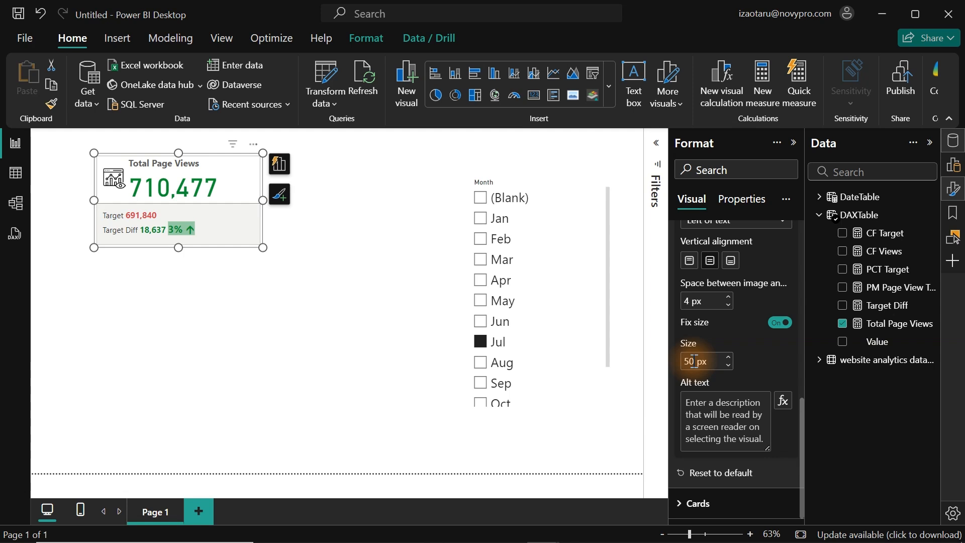
# Step: Try sizes of 70 and 80 px for the Total Page Views card's image, and set its fixed size to 100 px
pyautogui.press('BackSpace')
pyautogui.press('BackSpace')
pyautogui.write('70')
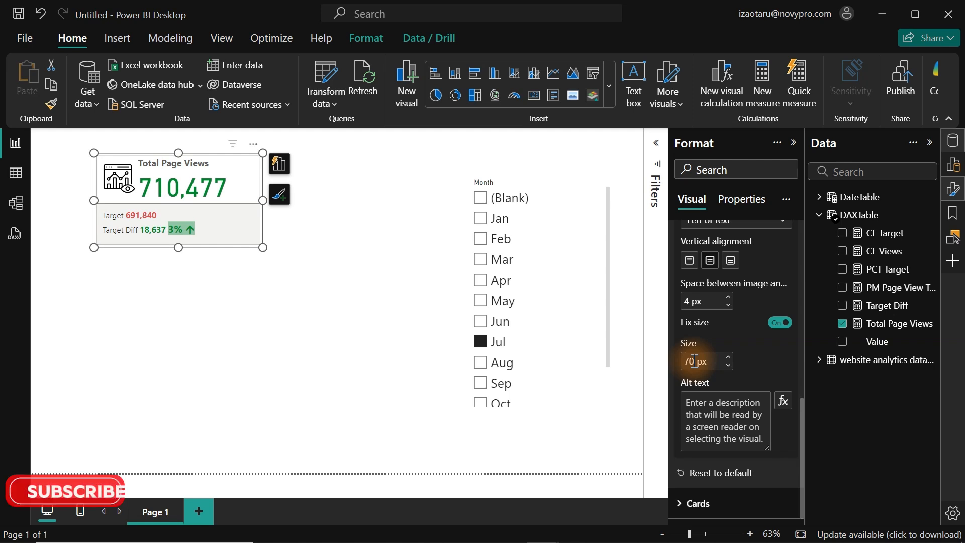
pyautogui.press('BackSpace')
pyautogui.press('BackSpace')
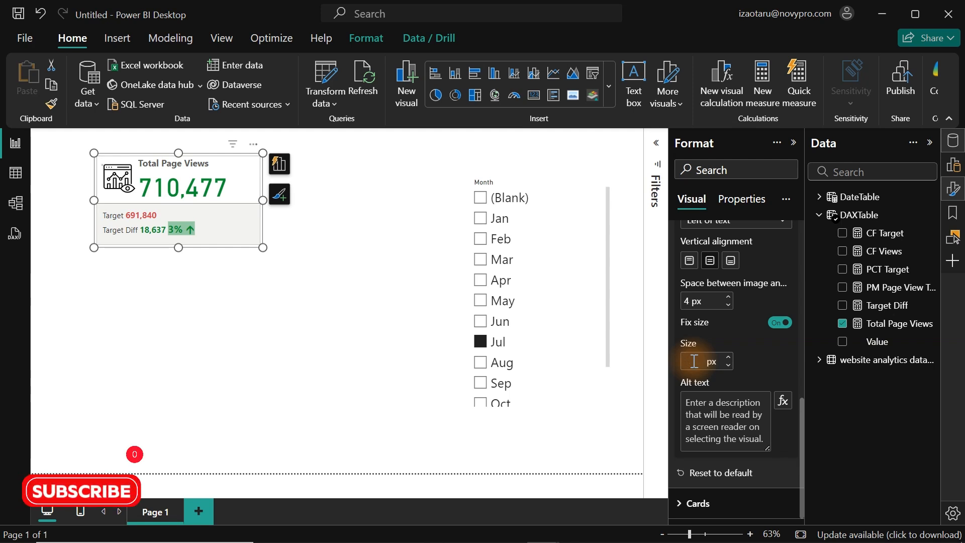
pyautogui.write('80')
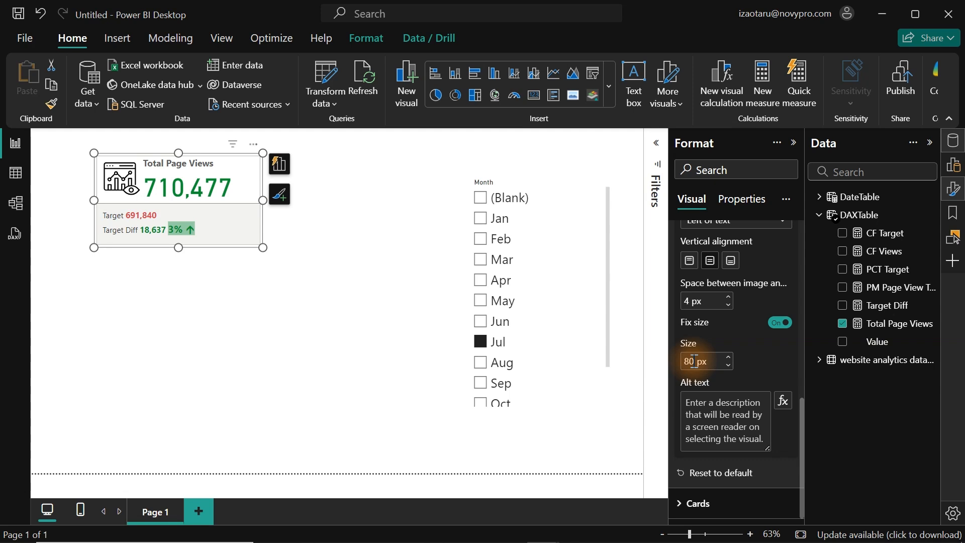
pyautogui.press('BackSpace')
pyautogui.press('BackSpace')
pyautogui.write('100')
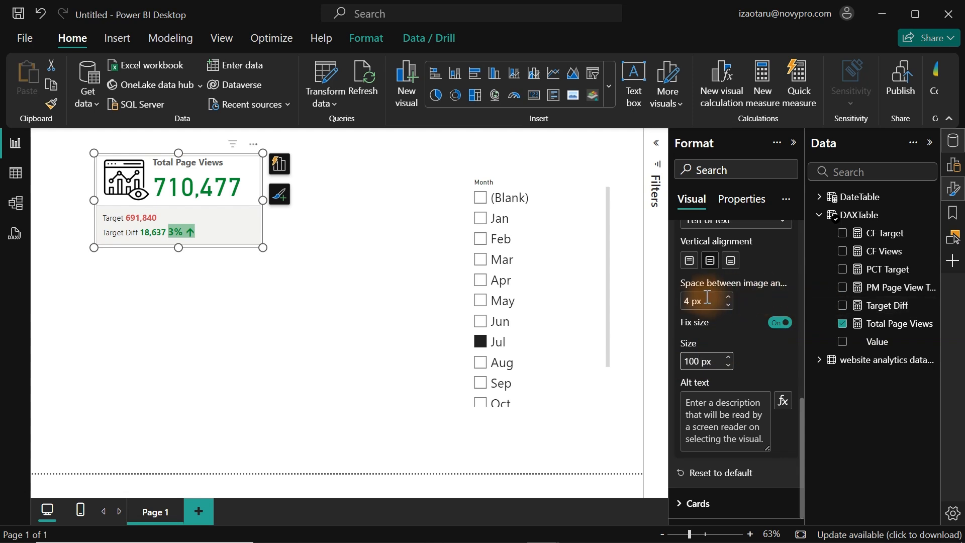
# Step: Set the space between the card's image and its text to 10 px
pyautogui.click(691, 301)
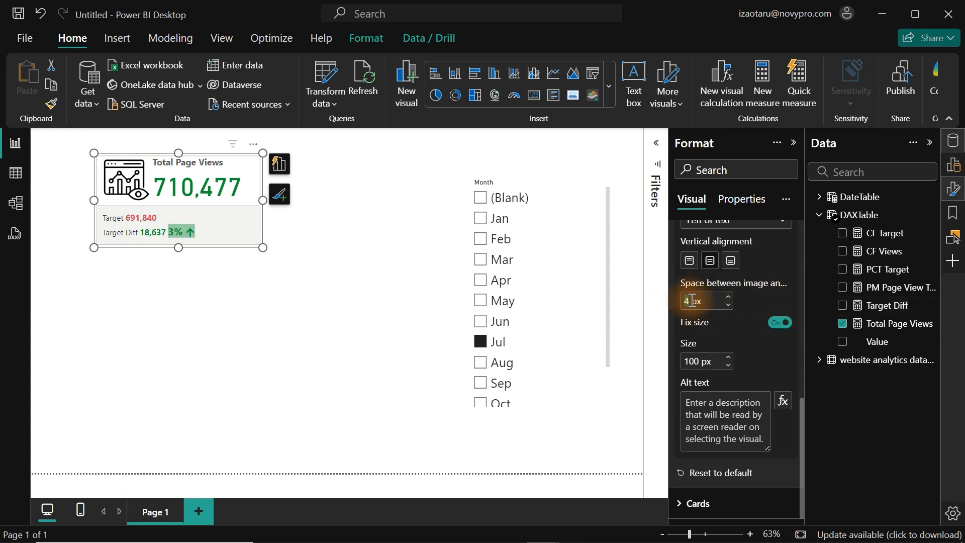
pyautogui.press('BackSpace')
pyautogui.write('10')
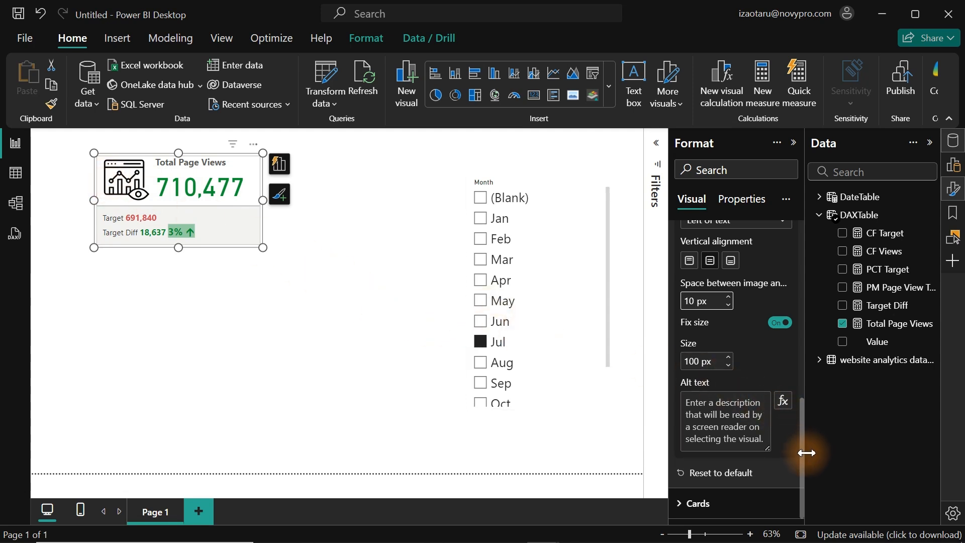
# Step: Try 50% transparency on the Total Page Views card's image and set it to 40%
pyautogui.moveTo(800, 455); pyautogui.dragTo(801, 390)
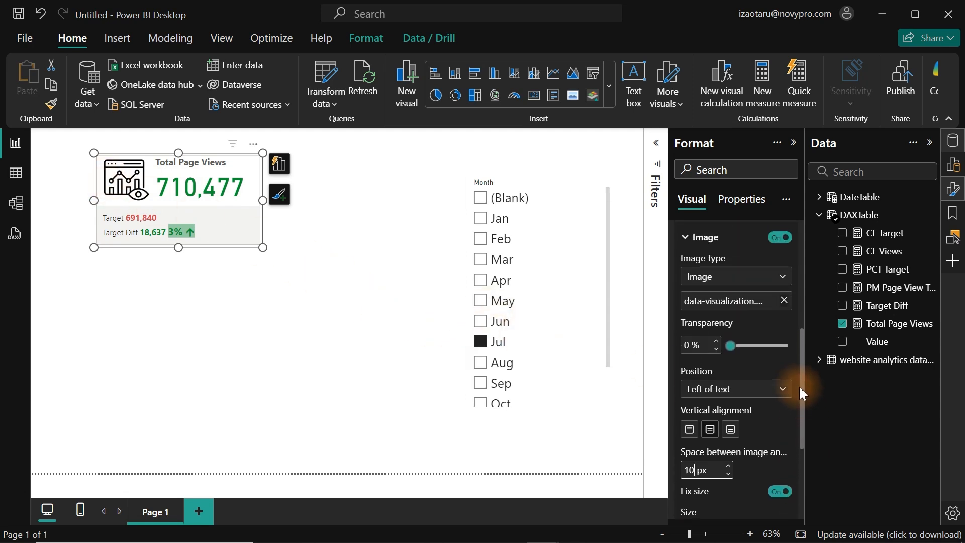
pyautogui.click(689, 345)
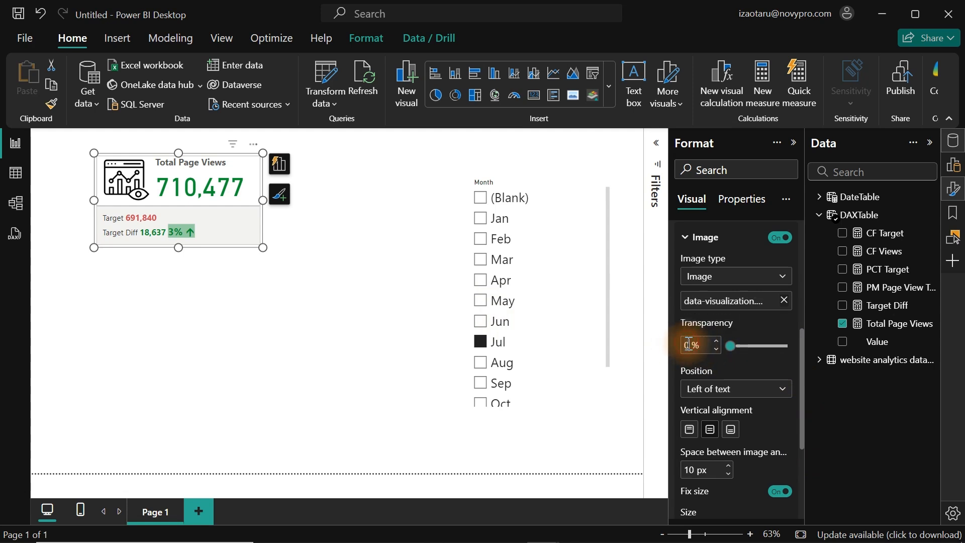
pyautogui.press('BackSpace')
pyautogui.write('50')
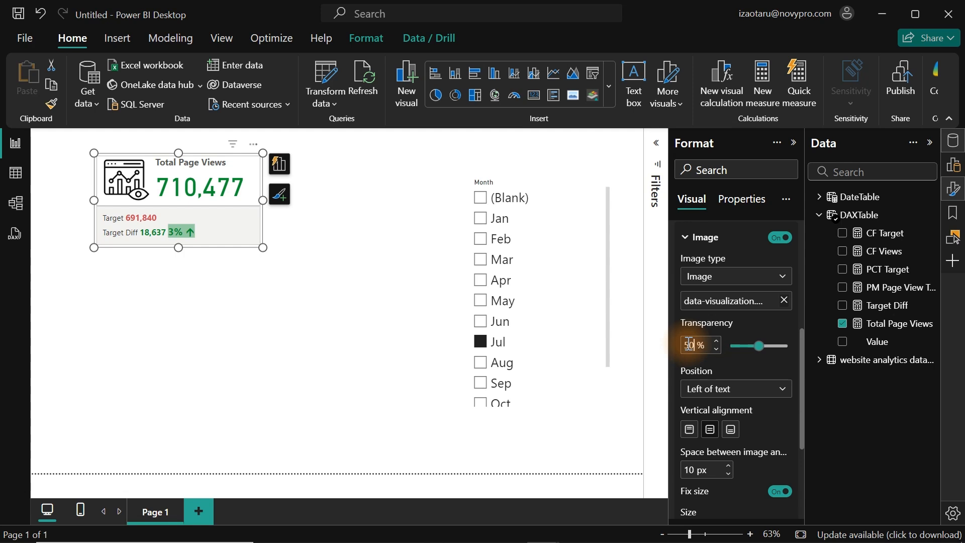
pyautogui.press('BackSpace')
pyautogui.press('BackSpace')
pyautogui.write('40')
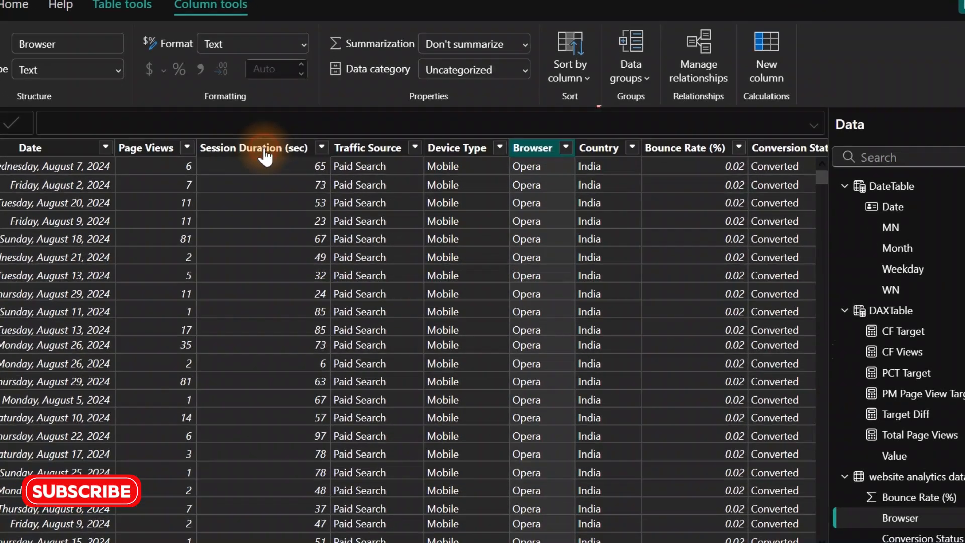
# Step: Examine the Session Duration (sec) column in the website analytics dataset's table data
pyautogui.click(294, 168)
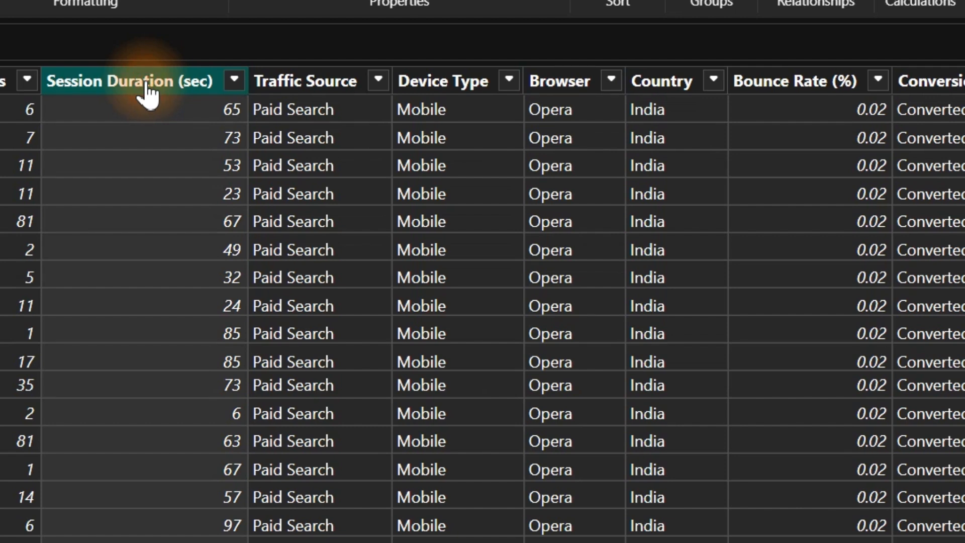
pyautogui.doubleClick(148, 83)
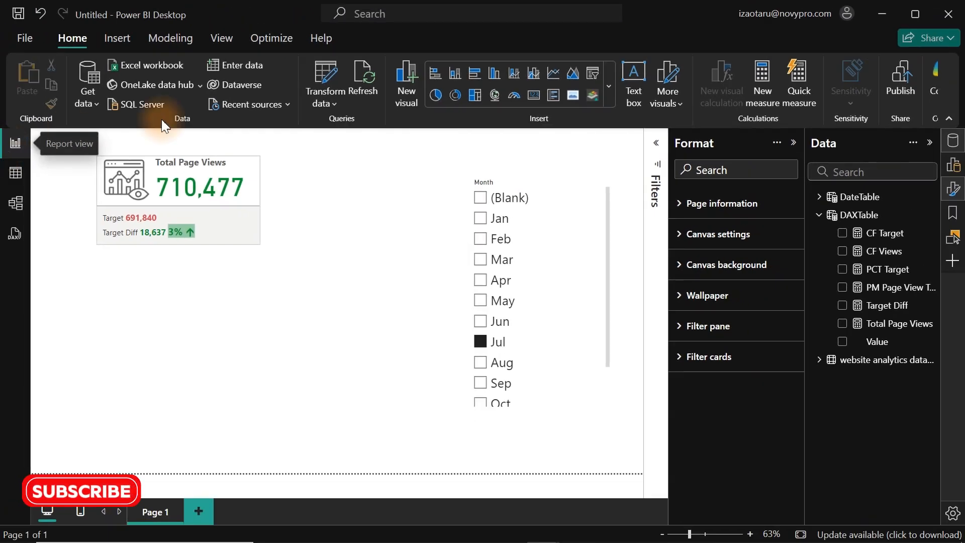
# Step: Insert an empty new-style card visual on the report page and move it below and to the right of the Total Page Views card
pyautogui.click(300, 202)
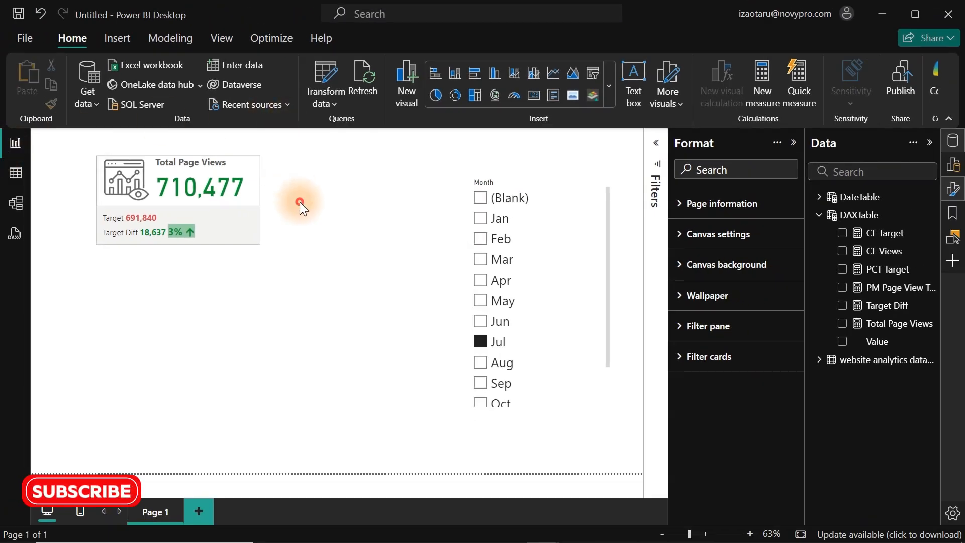
pyautogui.click(608, 86)
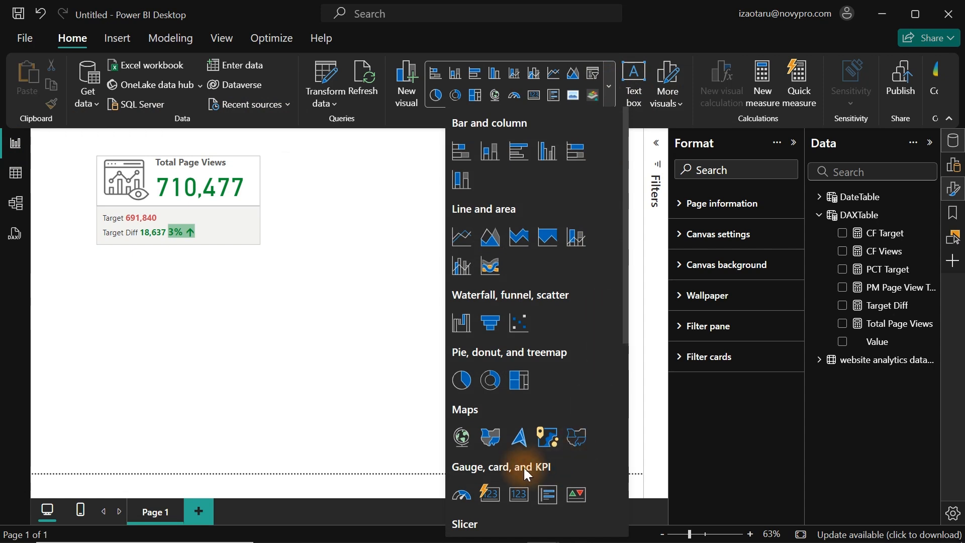
pyautogui.click(490, 495)
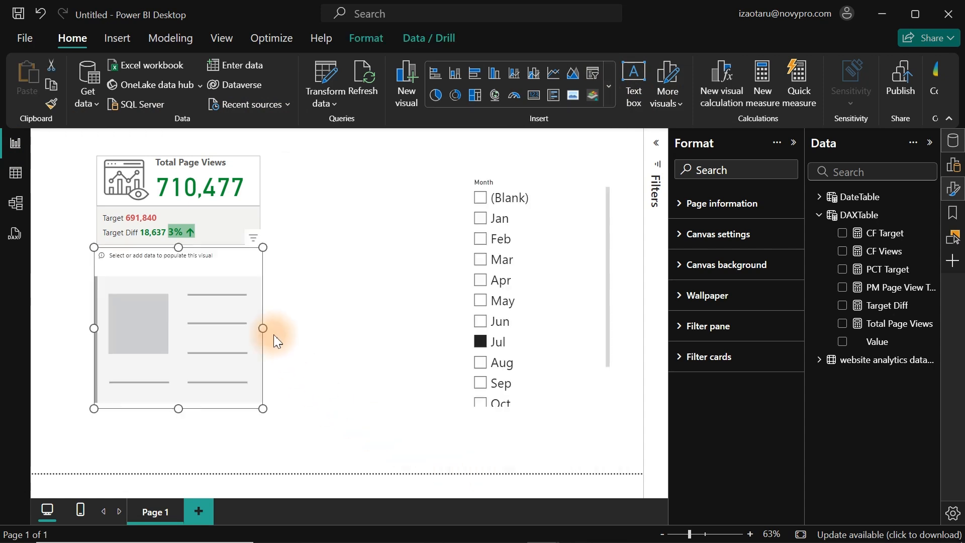
pyautogui.moveTo(189, 330); pyautogui.dragTo(285, 339)
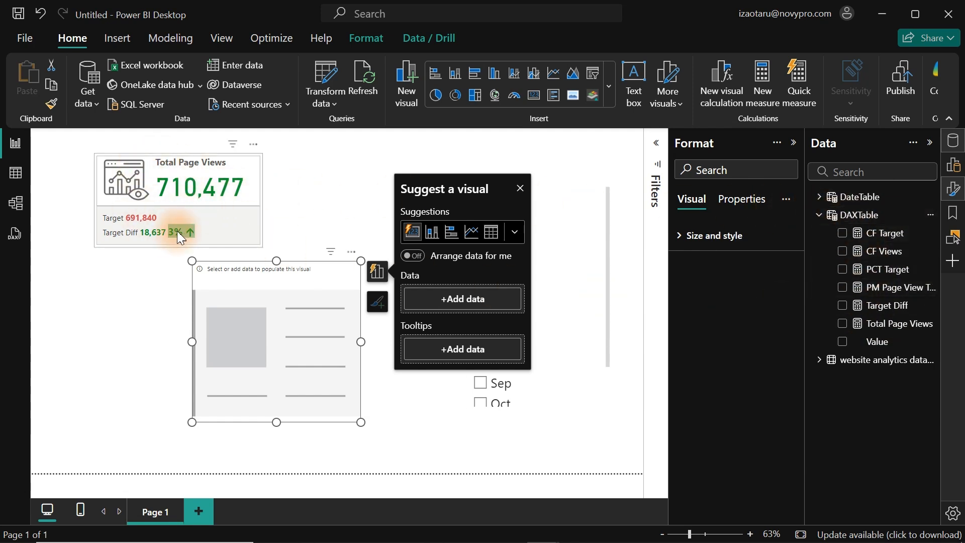
# Step: In the model view, put the DAXTable measures from CF Target through Total Page Views into a display folder named Page View
pyautogui.click(16, 206)
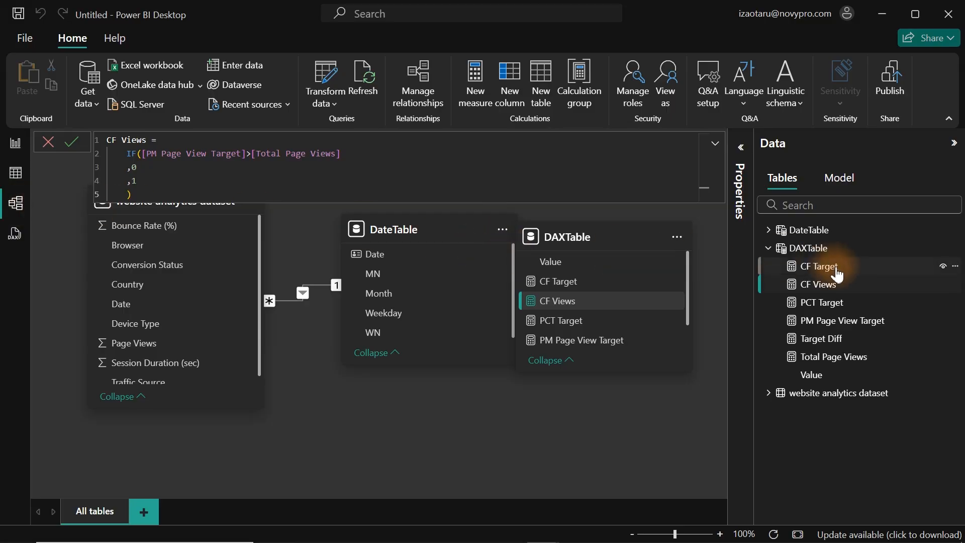
pyautogui.click(741, 147)
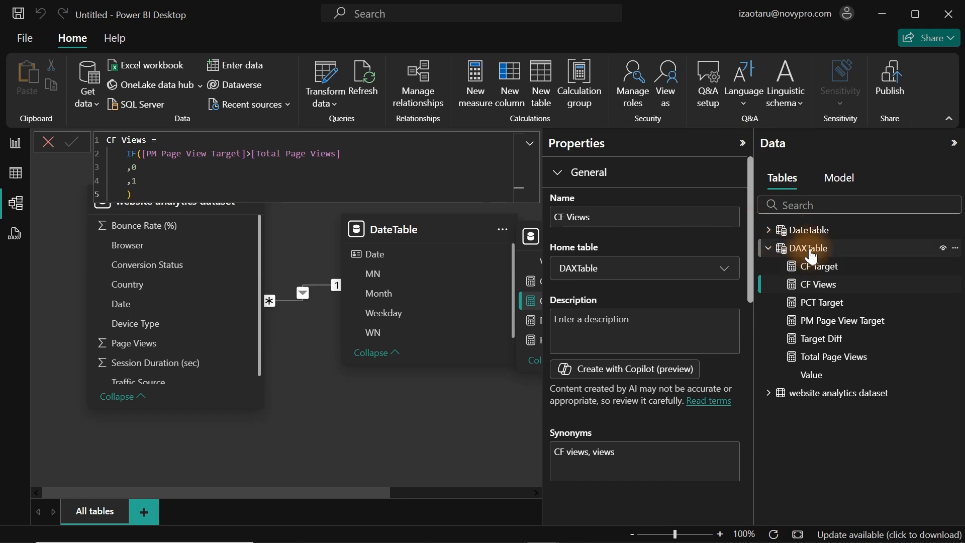
pyautogui.click(811, 266)
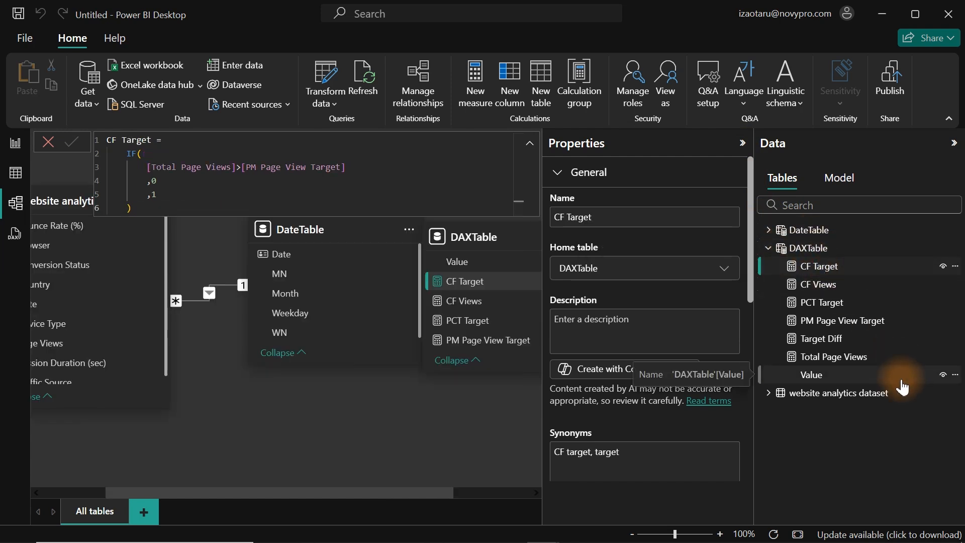
pyautogui.keyDown('shift'); pyautogui.click(833, 358); pyautogui.keyUp('shift')
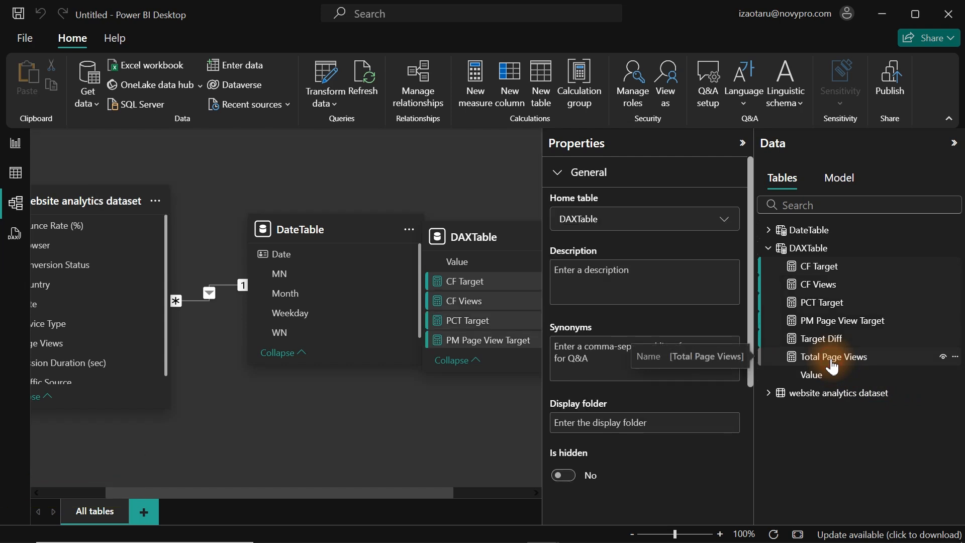
pyautogui.click(590, 424)
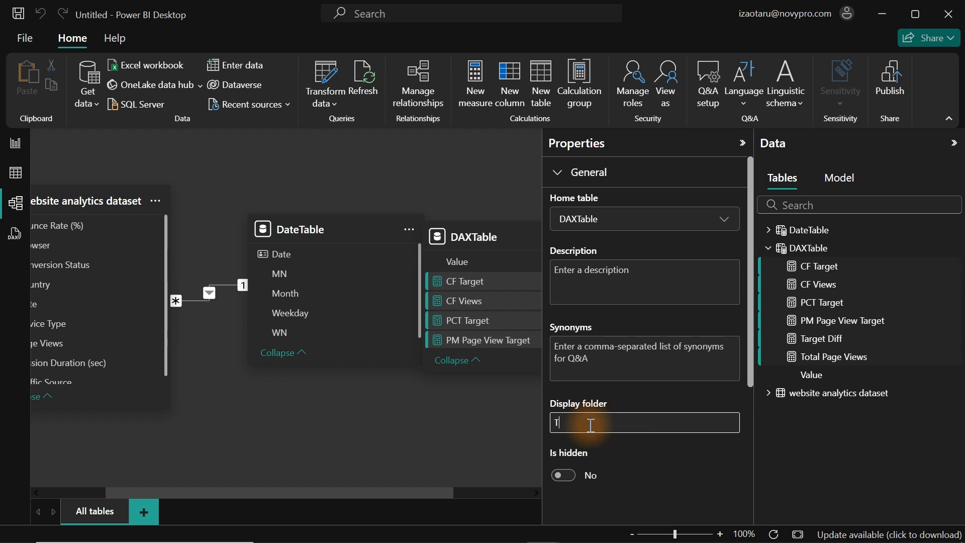
pyautogui.write('Page View')
pyautogui.press('Return')
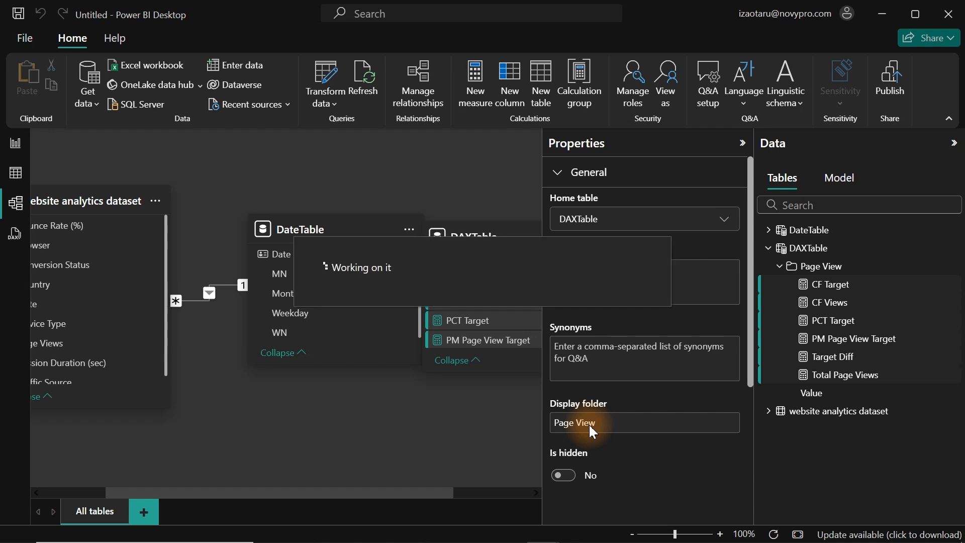
# Step: Return to the report view and create a new measure in DAXTable
pyautogui.click(15, 146)
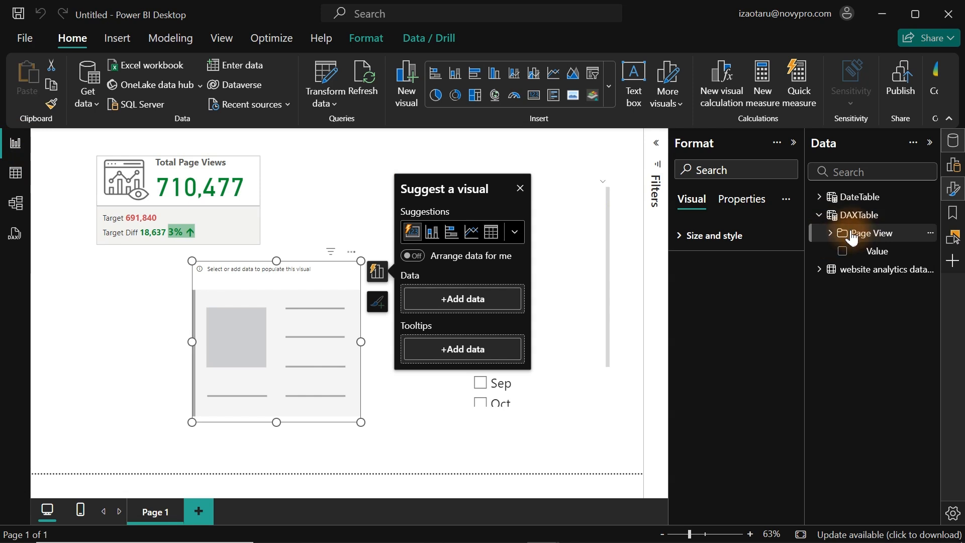
pyautogui.click(863, 248)
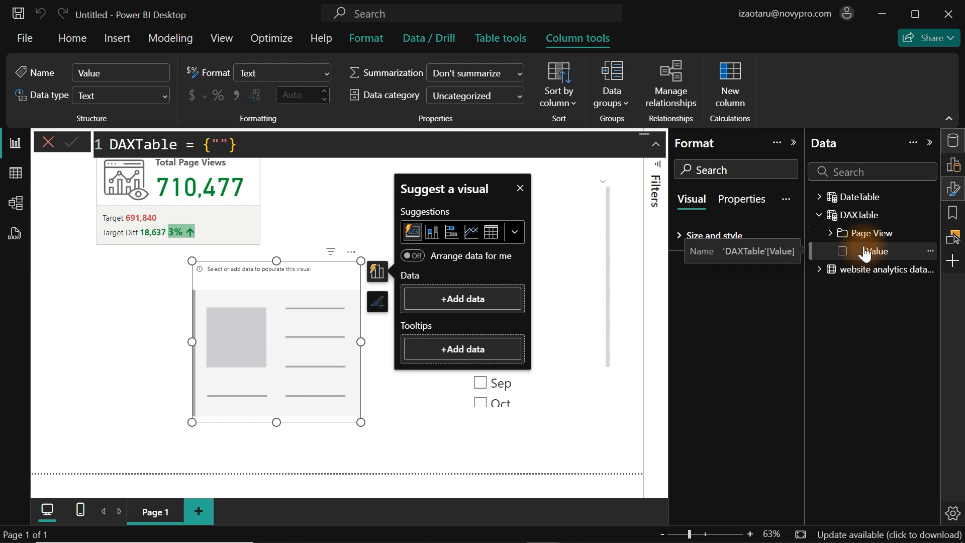
pyautogui.rightClick(864, 253)
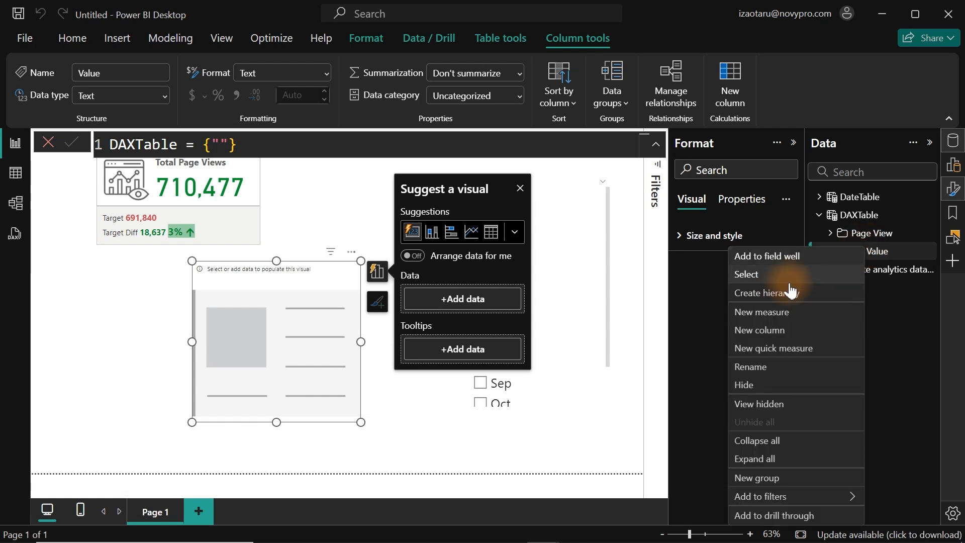
pyautogui.click(766, 318)
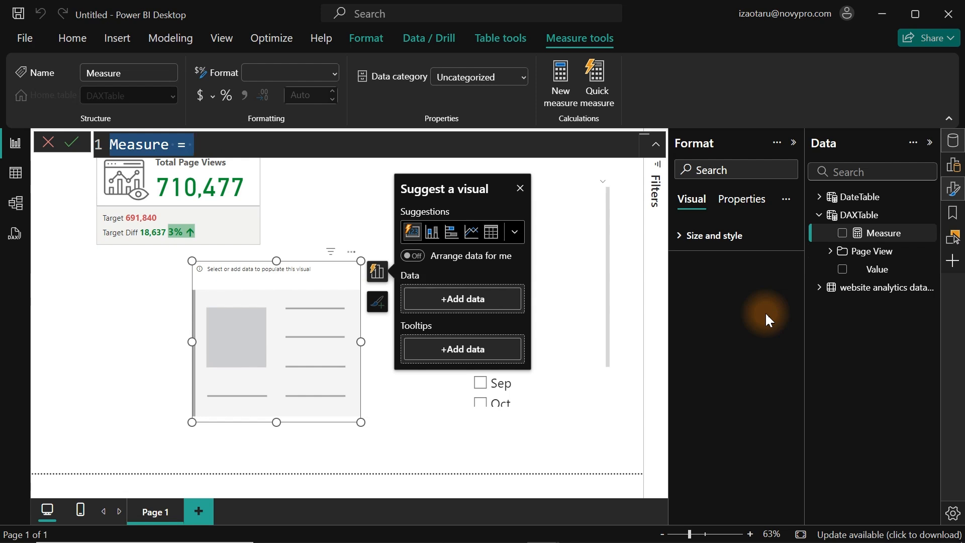
# Step: Define the measure as Average Sessoins Duration = AVERAGE('website analytics dataset'[Session Duration (sec)])
pyautogui.write('Average')
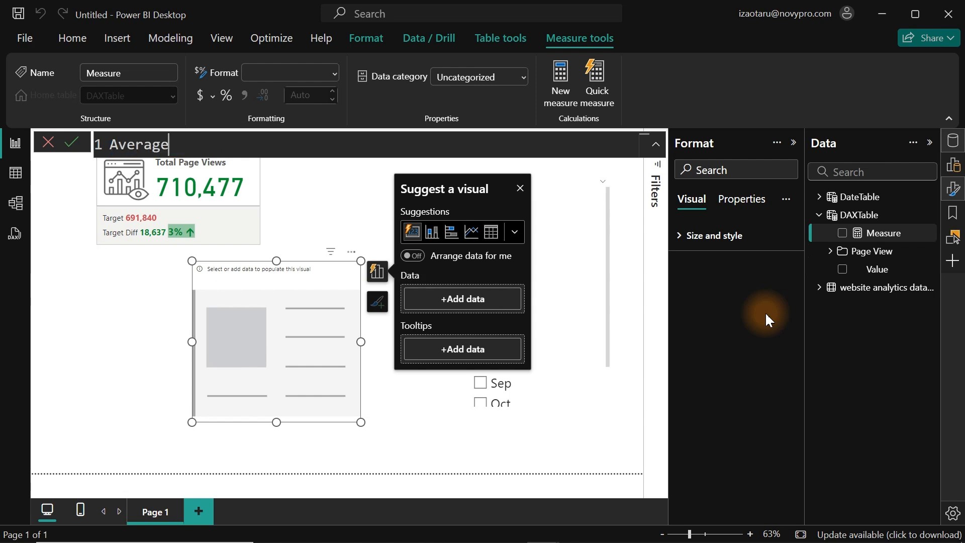
pyautogui.write(' Seesoins D')
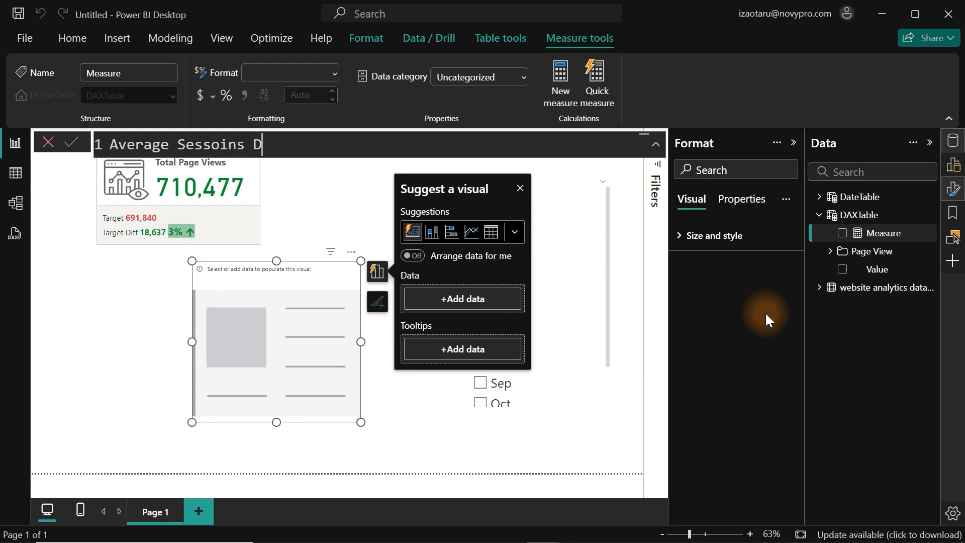
pyautogui.write('uration = av')
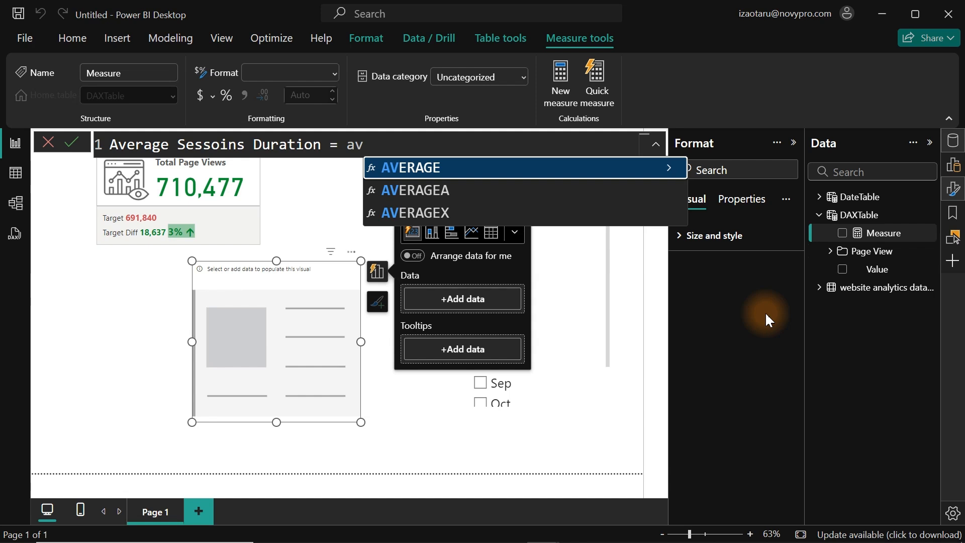
pyautogui.press('Tab')
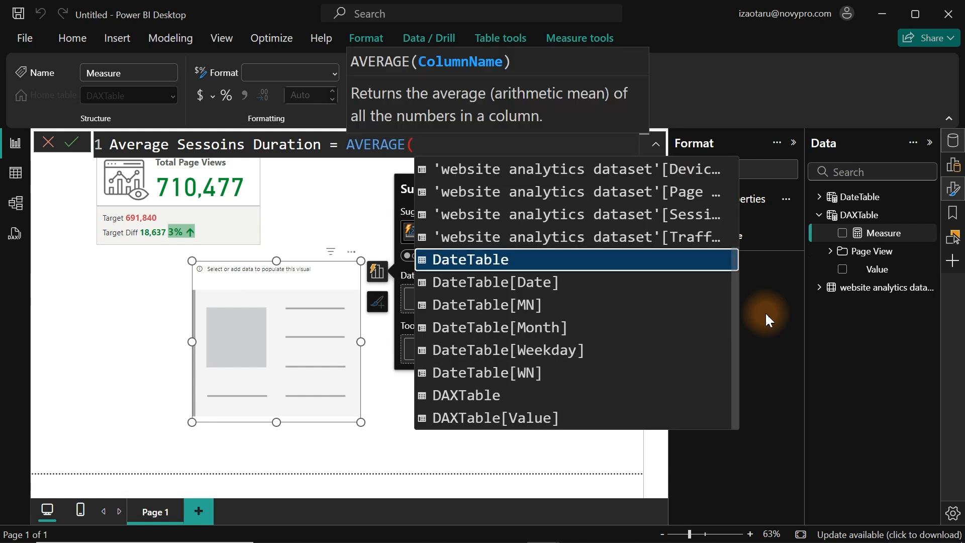
pyautogui.write('s')
pyautogui.press('Tab')
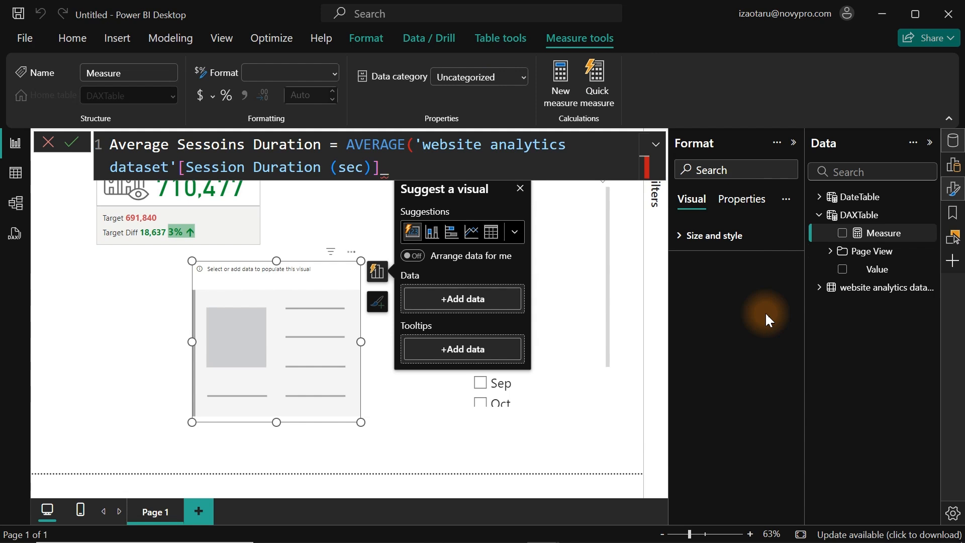
pyautogui.write(')')
pyautogui.hotkey('ctrl', '-')
pyautogui.hotkey('ctrl', '-')
pyautogui.hotkey('ctrl', '-')
pyautogui.hotkey('ctrl', '-')
pyautogui.hotkey('ctrl', '-')
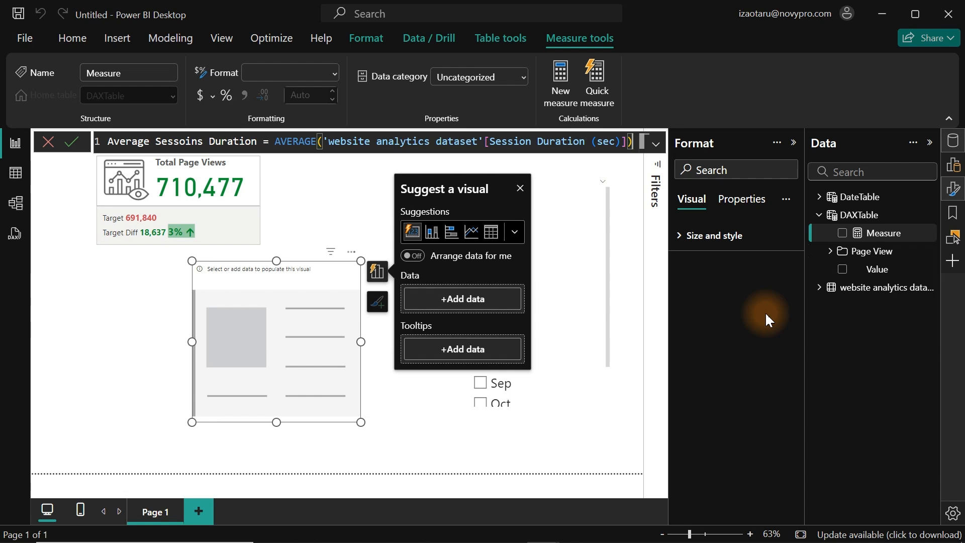
pyautogui.press('Return')
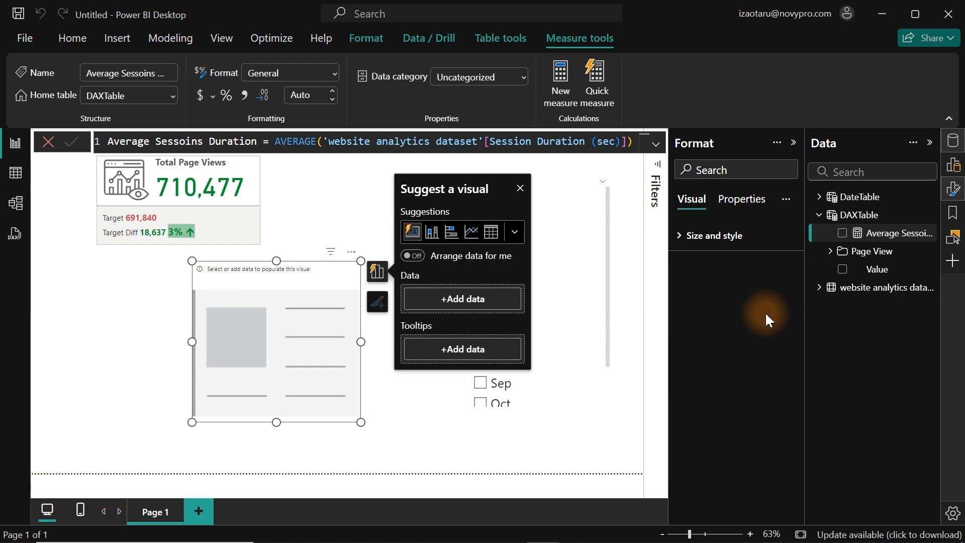
# Step: Add the Average Sessoins Duration measure to the empty card and align the card beneath the Total Page Views card
pyautogui.click(843, 234)
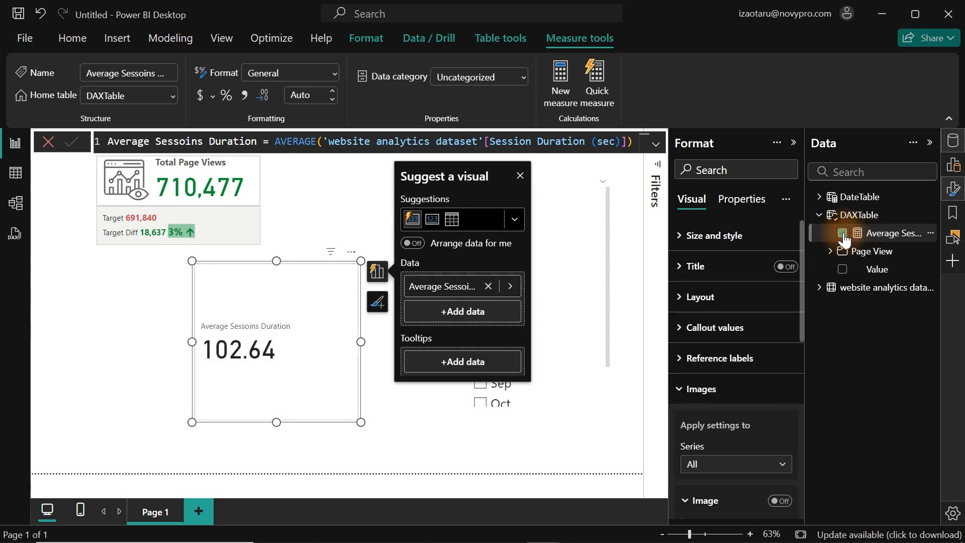
pyautogui.moveTo(283, 364); pyautogui.dragTo(182, 382)
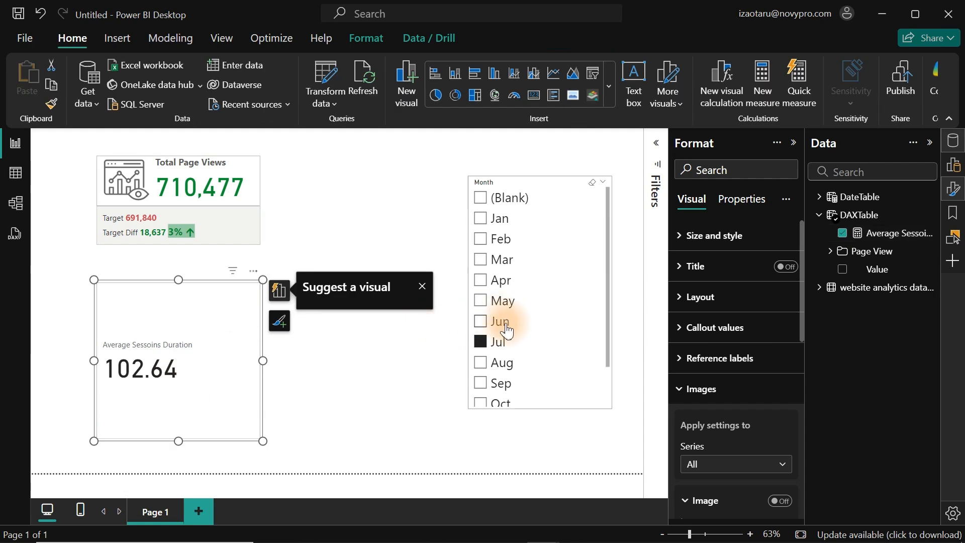
# Step: Filter the report by individual months from March to July, finishing on July, and review how its average seconds convert to minutes
pyautogui.click(484, 322)
pyautogui.click(485, 301)
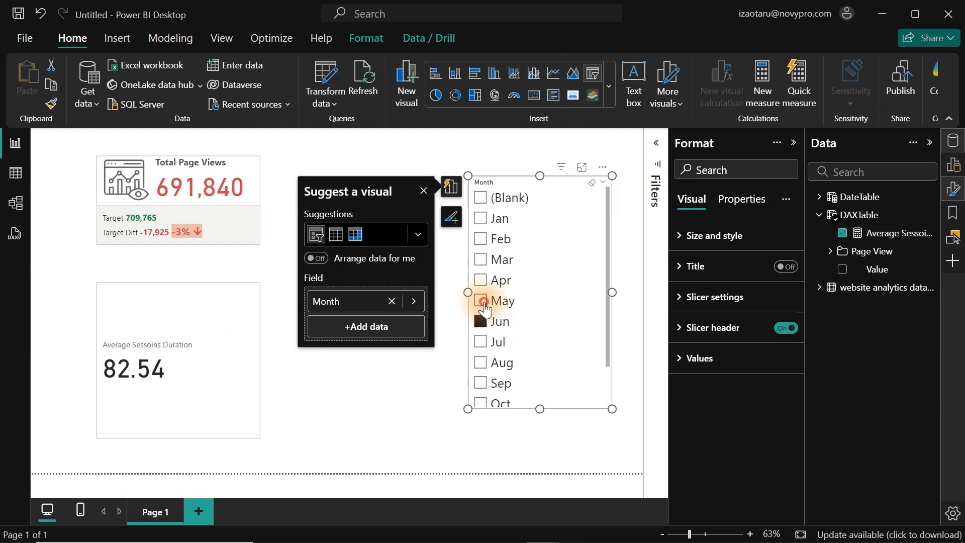
pyautogui.click(484, 281)
pyautogui.click(484, 262)
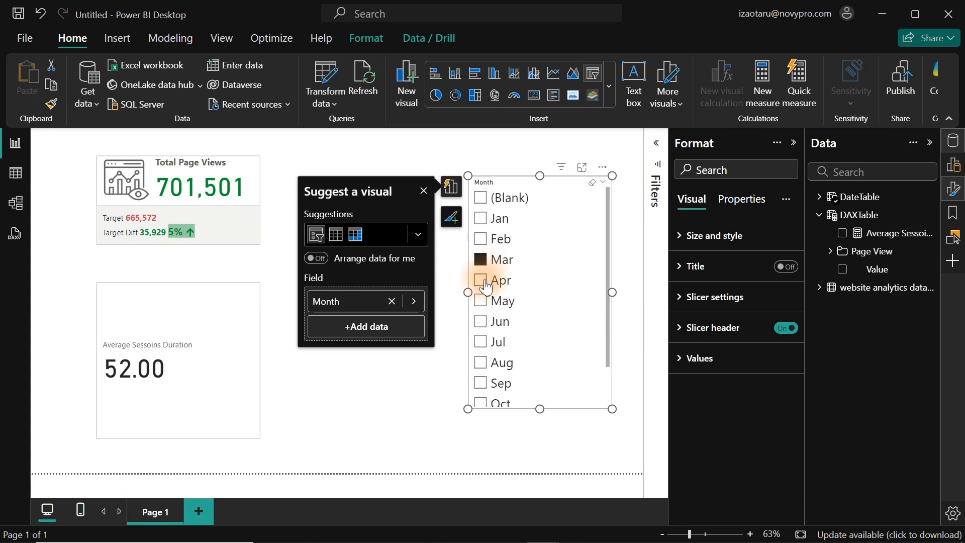
pyautogui.click(484, 281)
pyautogui.click(483, 304)
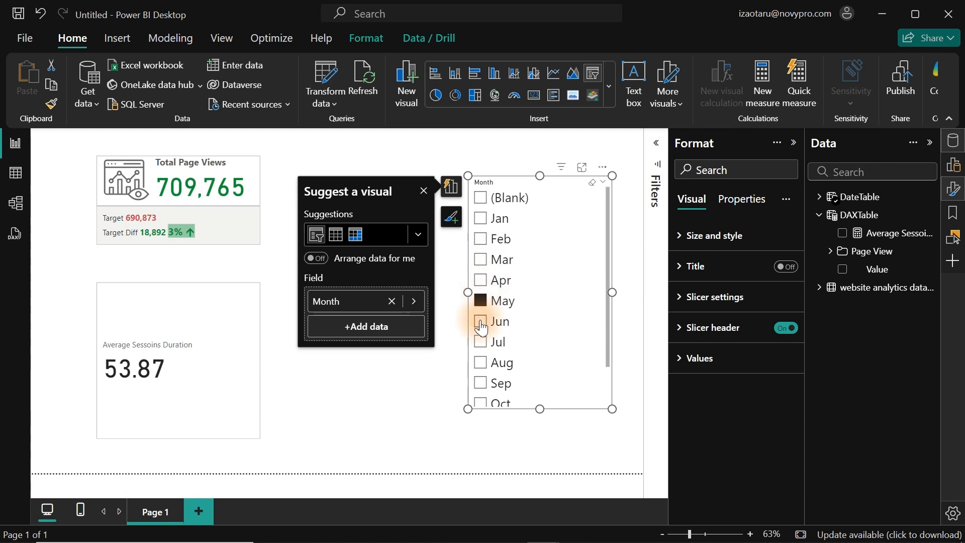
pyautogui.click(480, 324)
pyautogui.click(480, 343)
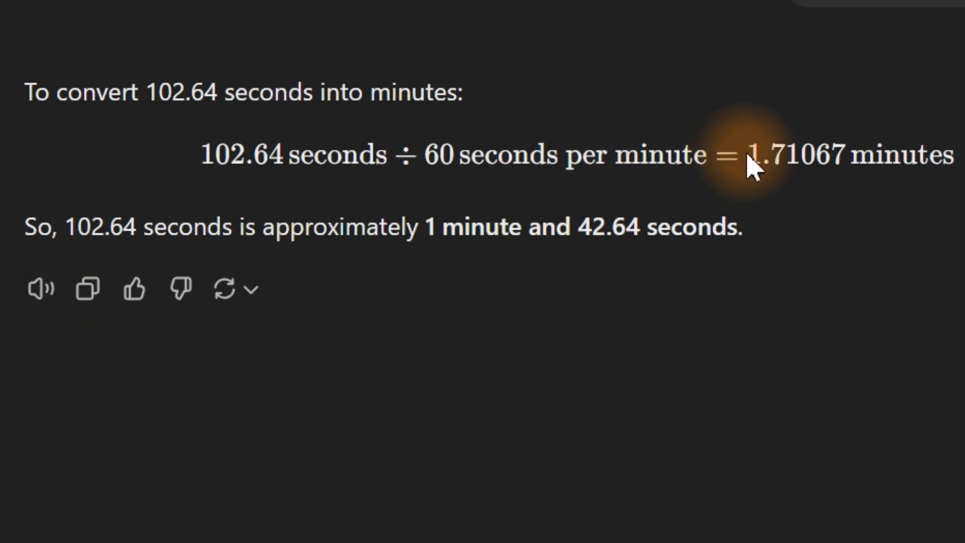
pyautogui.moveTo(748, 156); pyautogui.dragTo(777, 162)
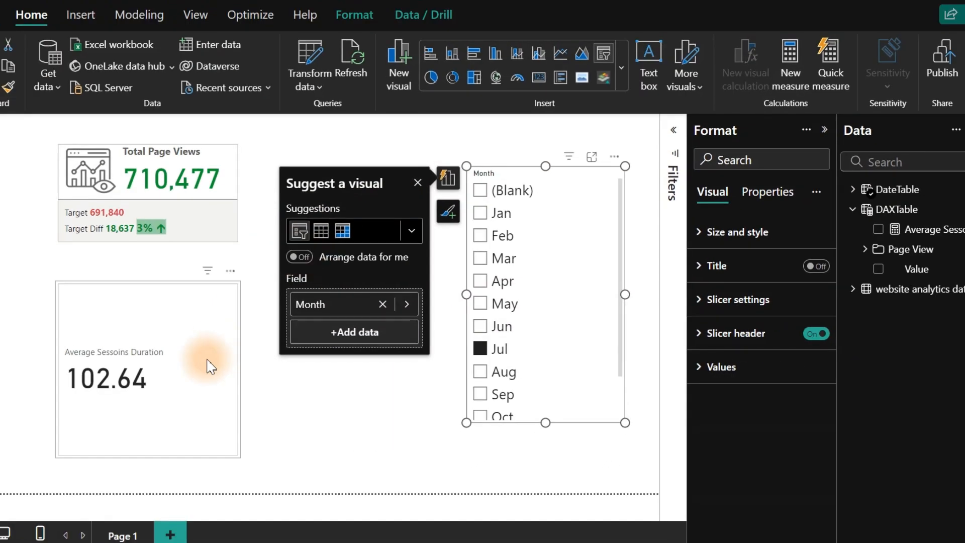
# Step: Shift the average session duration card aside and add a smaller separate card for the Average Sessoins Duration measure beside it
pyautogui.moveTo(223, 420); pyautogui.dragTo(187, 424)
pyautogui.click(287, 351)
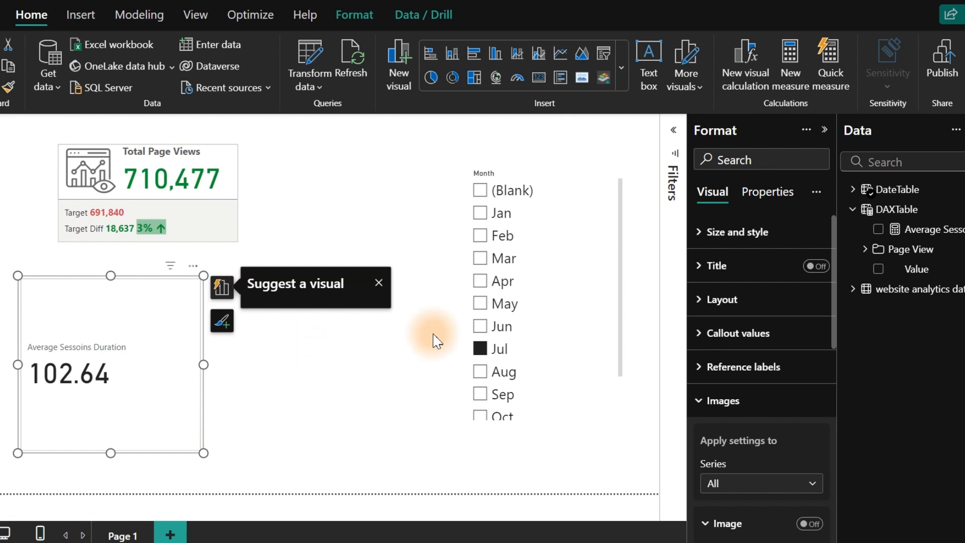
pyautogui.click(878, 229)
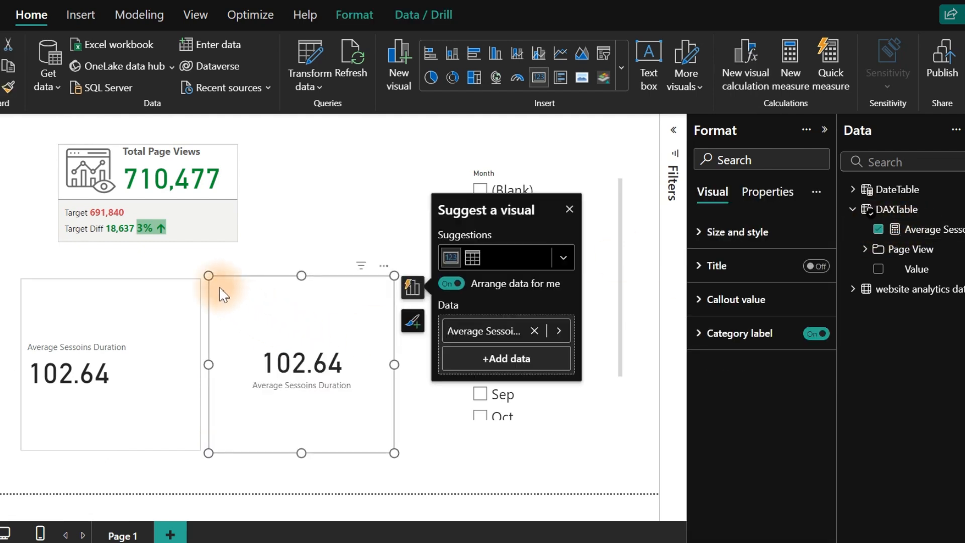
pyautogui.moveTo(209, 276); pyautogui.dragTo(245, 352)
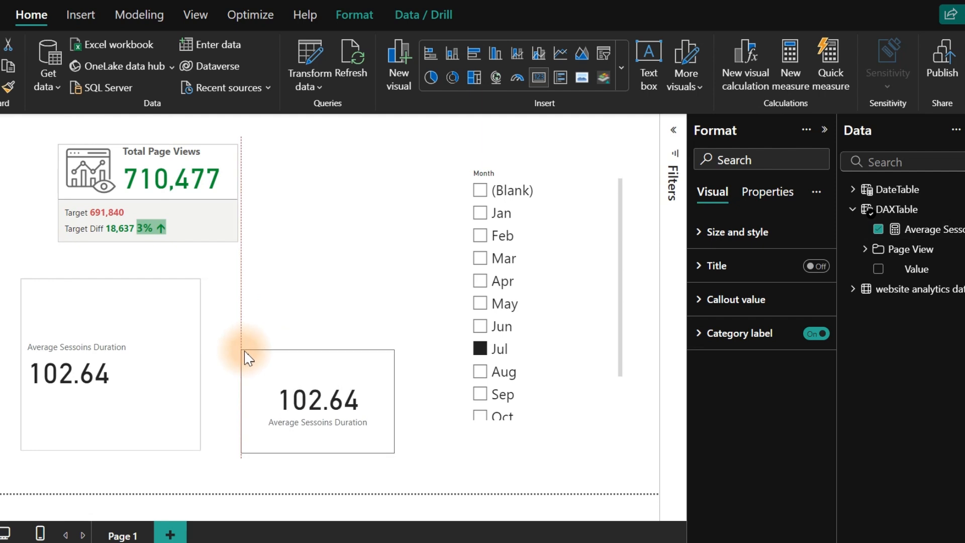
# Step: Remove the Average Sessoins Duration measure from the original card and create a new measure in DAXTable
pyautogui.click(118, 379)
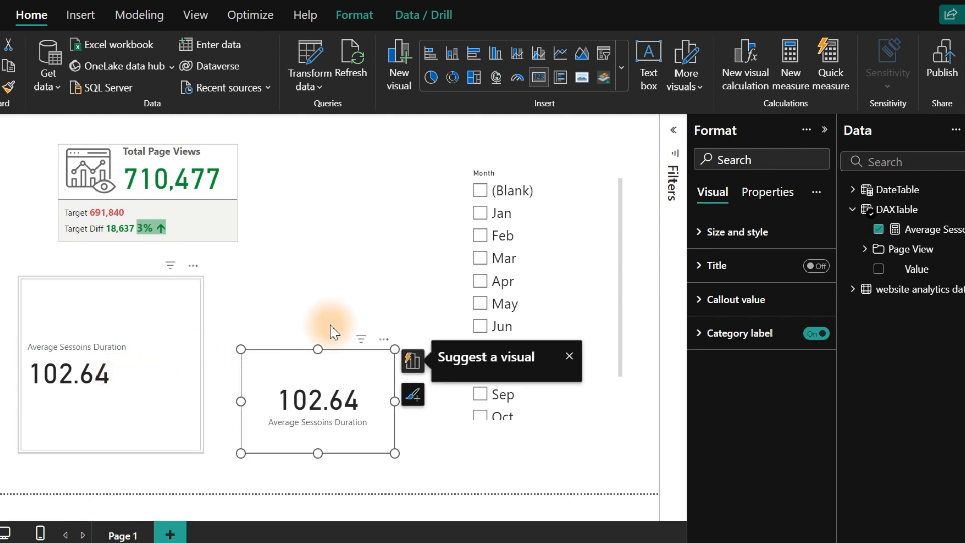
pyautogui.click(880, 230)
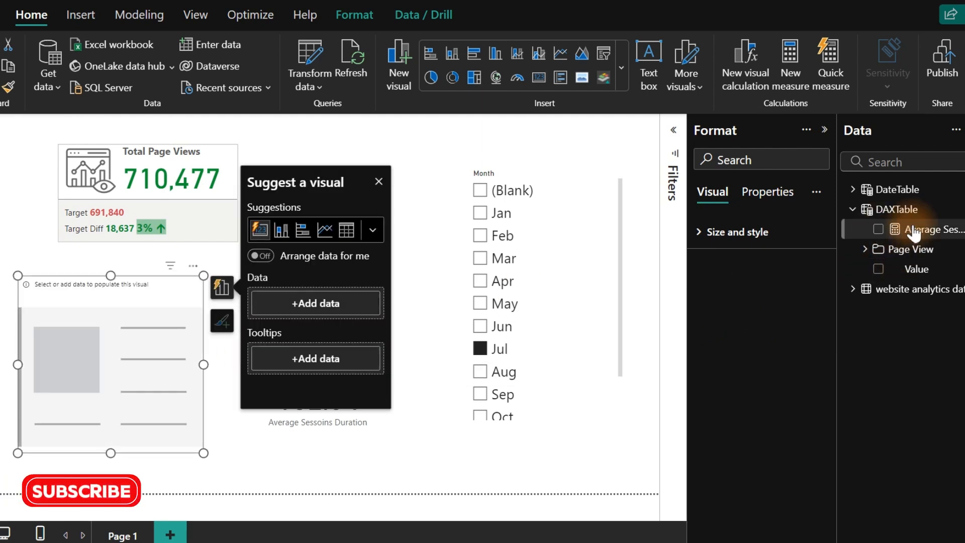
pyautogui.rightClick(913, 229)
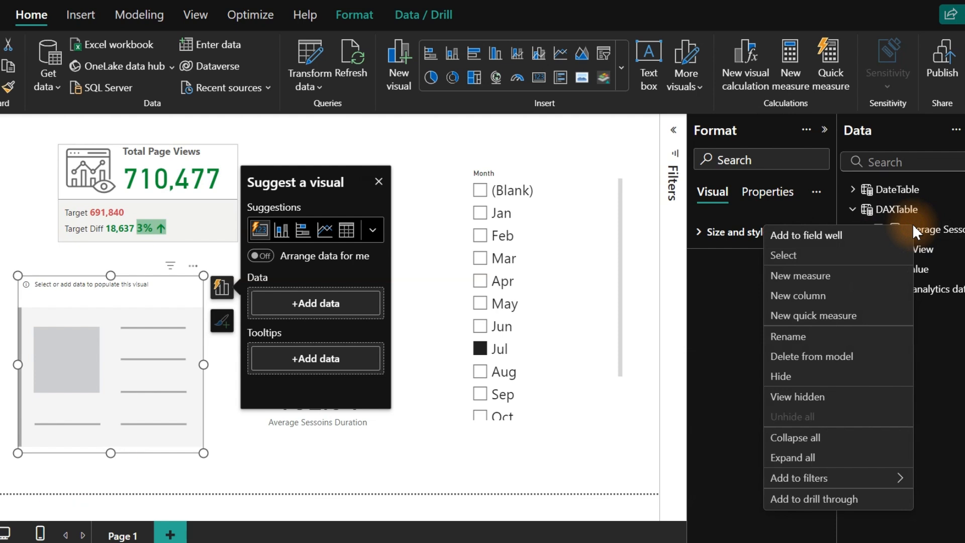
pyautogui.click(807, 272)
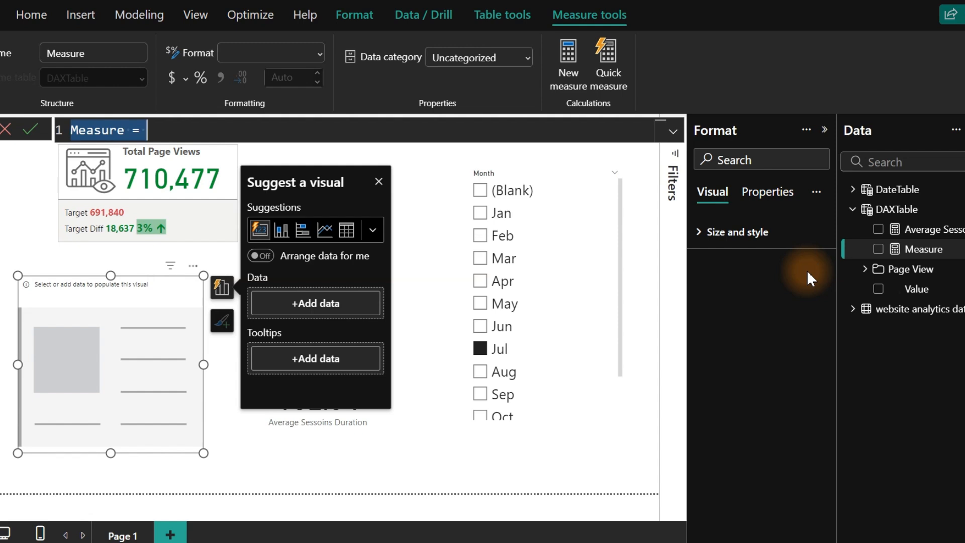
# Step: Name the new measure FormattedSessions and start its definition on a new line
pyautogui.write('Format')
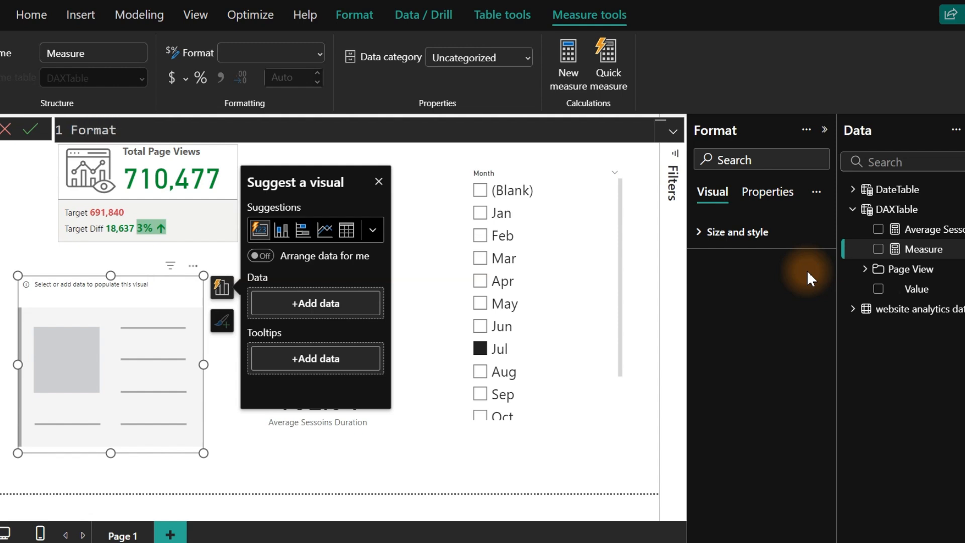
pyautogui.write('tedSe')
pyautogui.write('ssions')
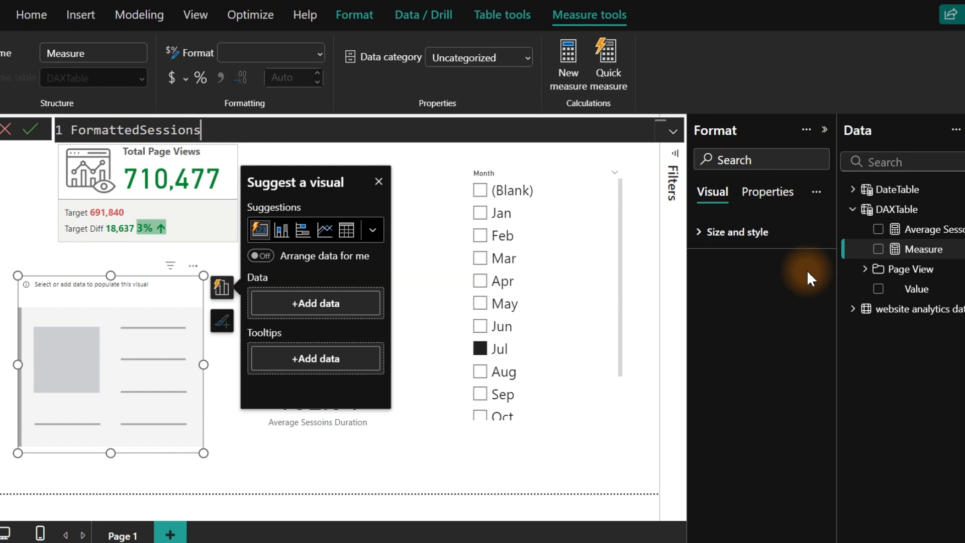
pyautogui.write(' -')
pyautogui.press('BackSpace')
pyautogui.write('=')
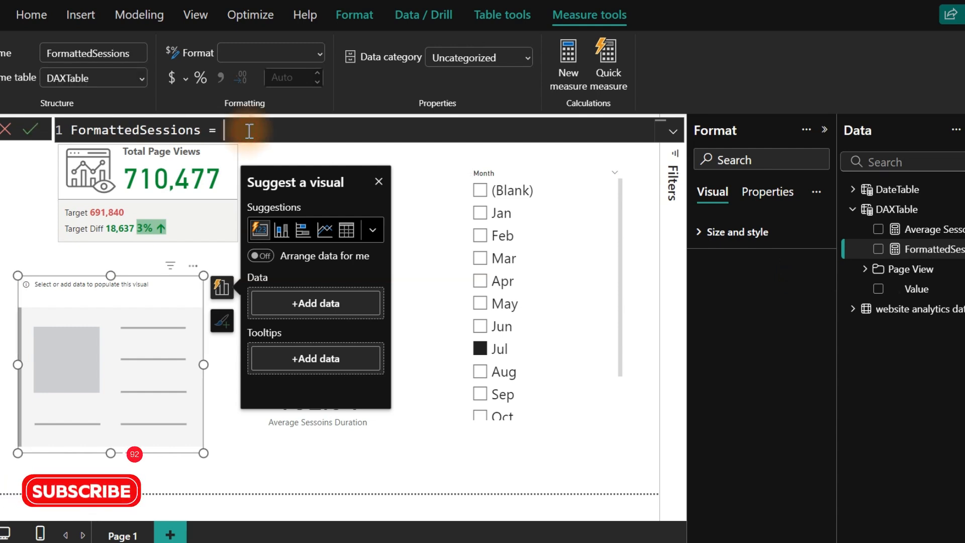
pyautogui.hotkey('shift', 'Return')
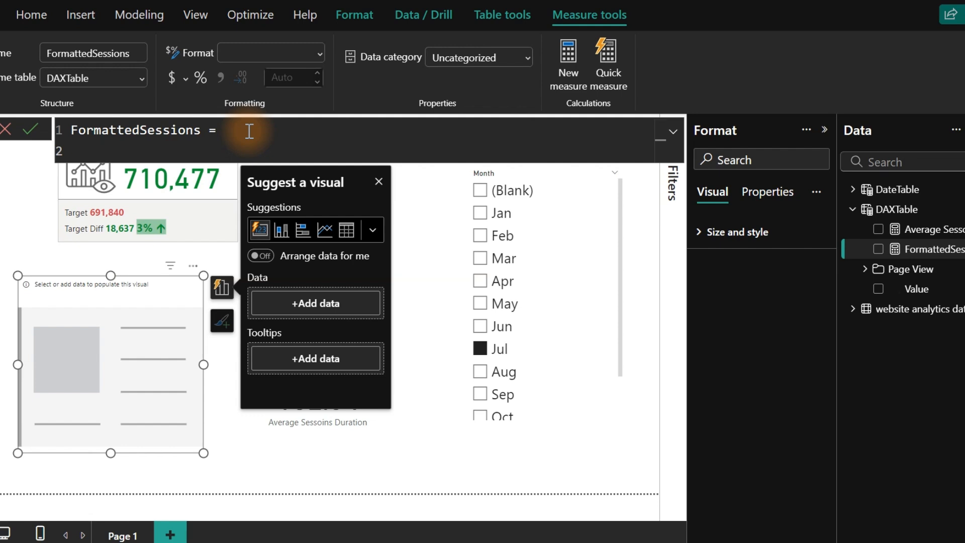
# Step: Declare the variable _TotalSeconds = [Average Sessoins Duration] in the FormattedSessions measure
pyautogui.write('var')
pyautogui.press('Tab')
pyautogui.scroll(2, 249, 131)
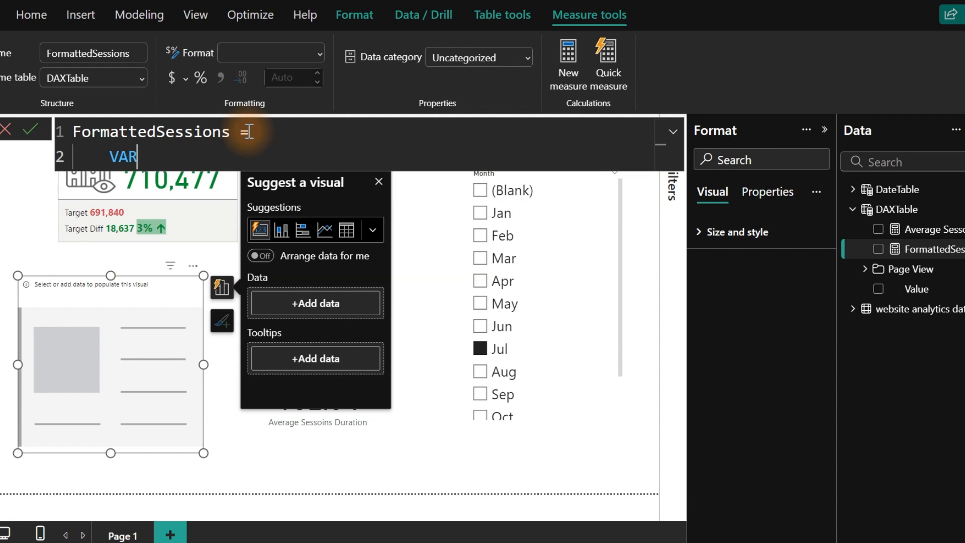
pyautogui.write('_')
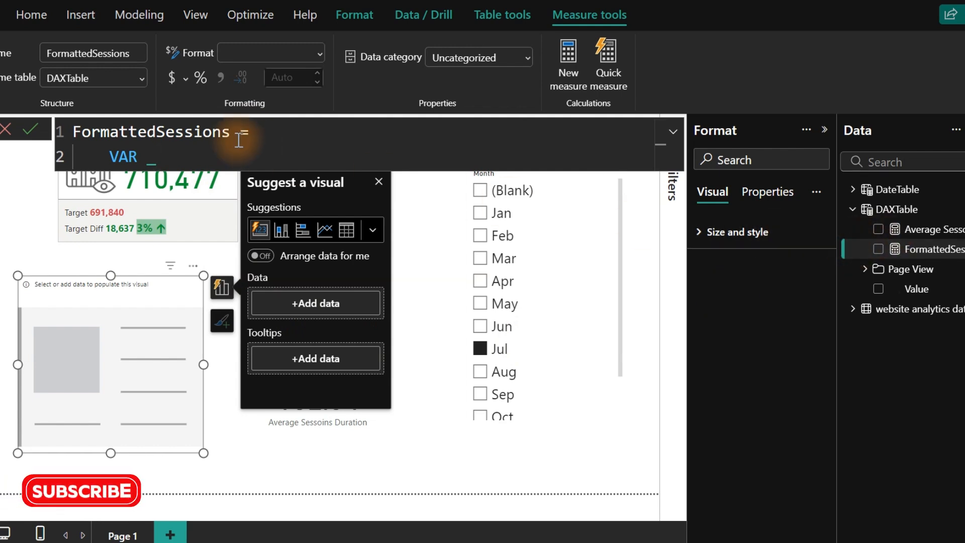
pyautogui.write('Total')
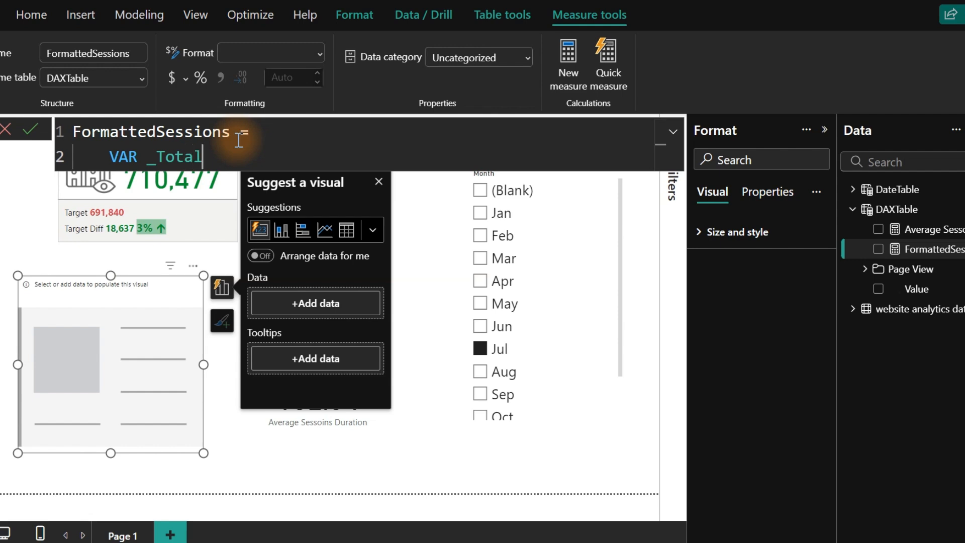
pyautogui.write('Seconds = [')
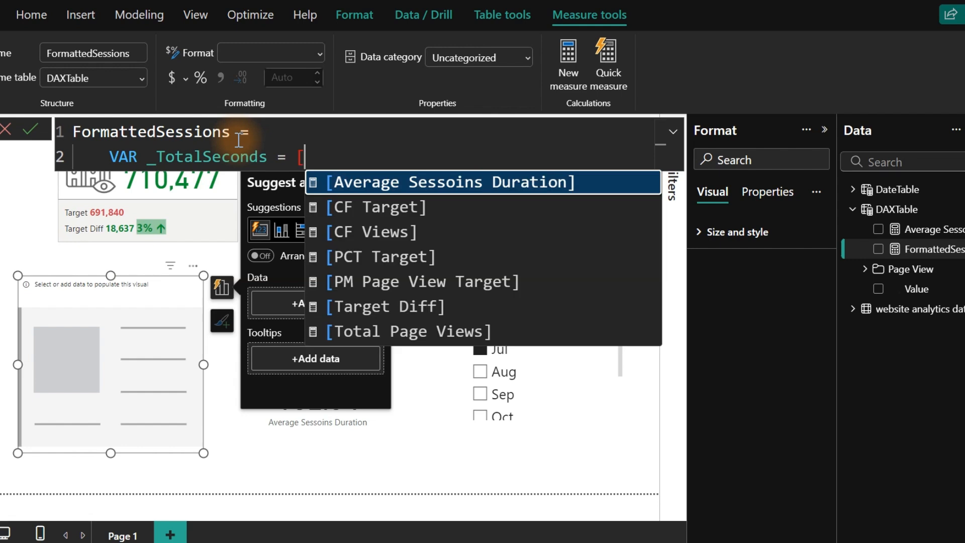
pyautogui.press('Tab')
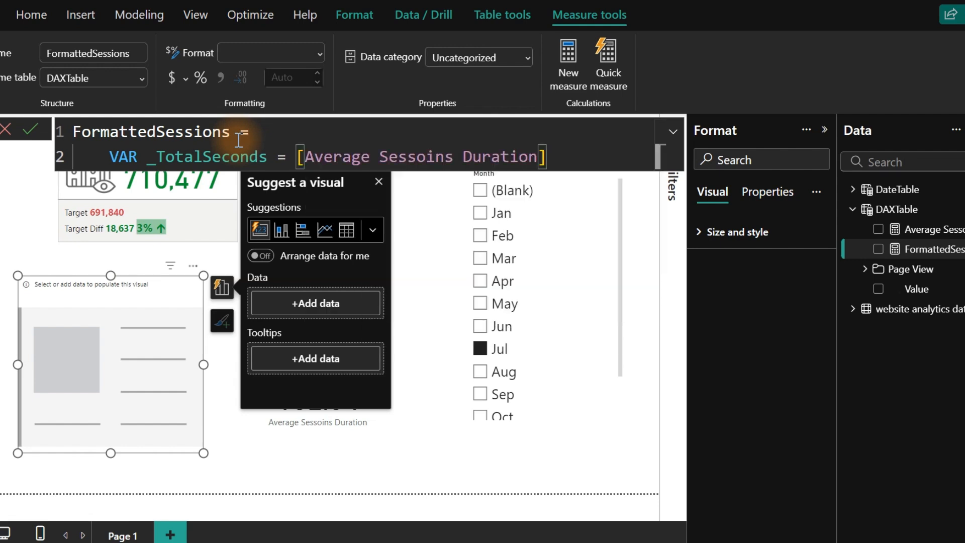
pyautogui.hotkey('shift', 'Return')
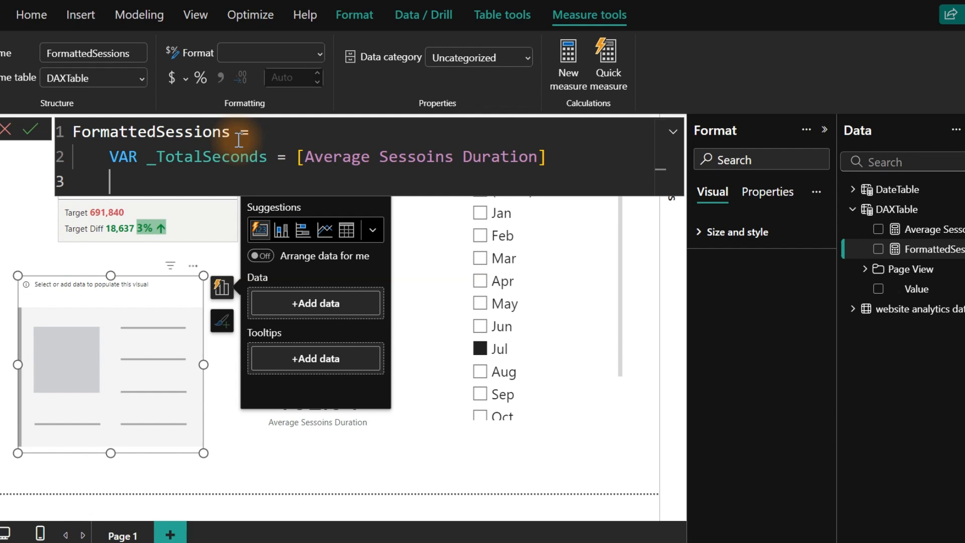
# Step: Declare the variable _Minutes = INT(_TotalSeconds/60) in the FormattedSessions measure
pyautogui.write('var')
pyautogui.press('Tab')
pyautogui.write('_Min')
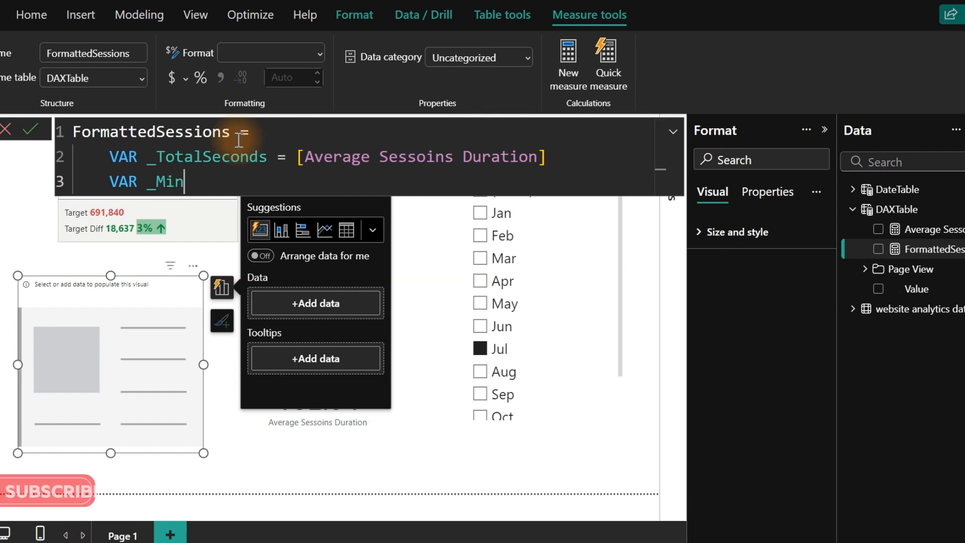
pyautogui.write('u')
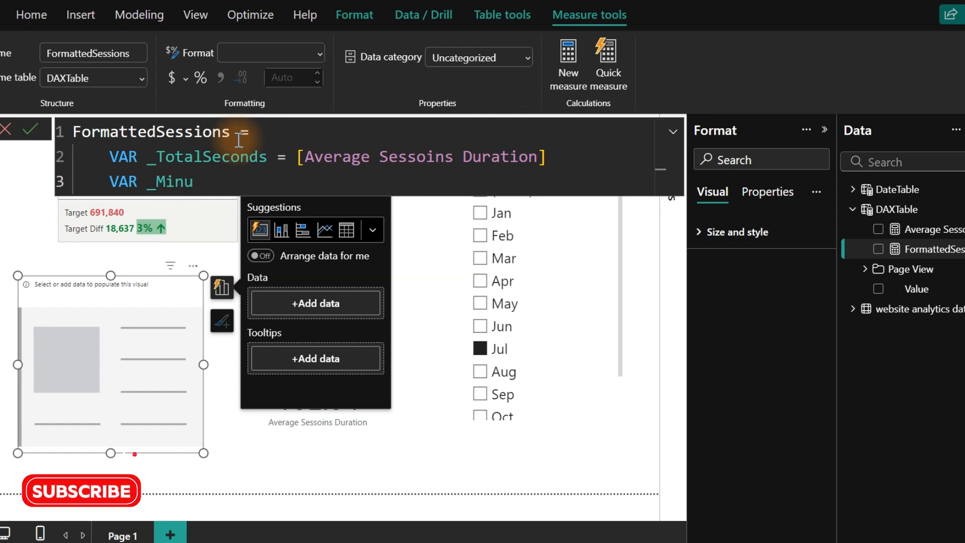
pyautogui.write('tes')
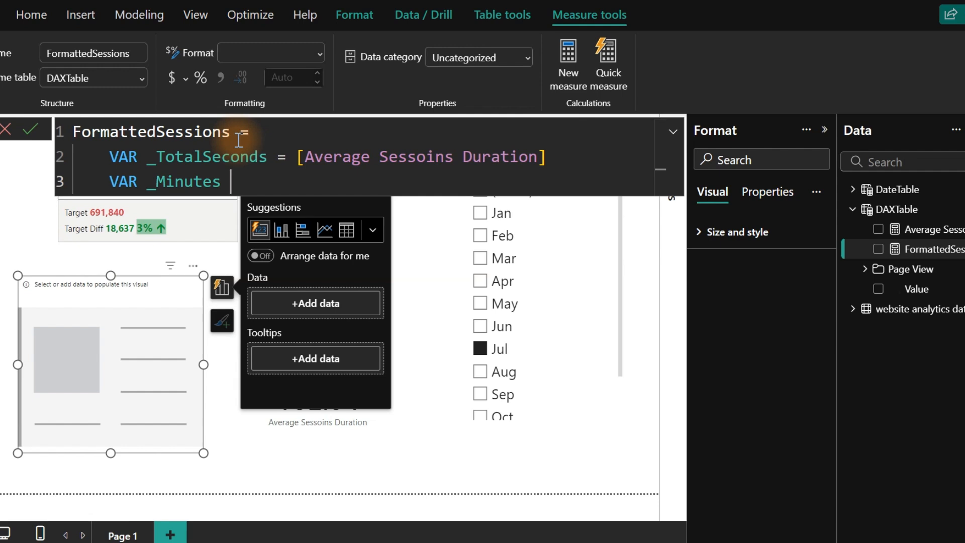
pyautogui.write(' = int(')
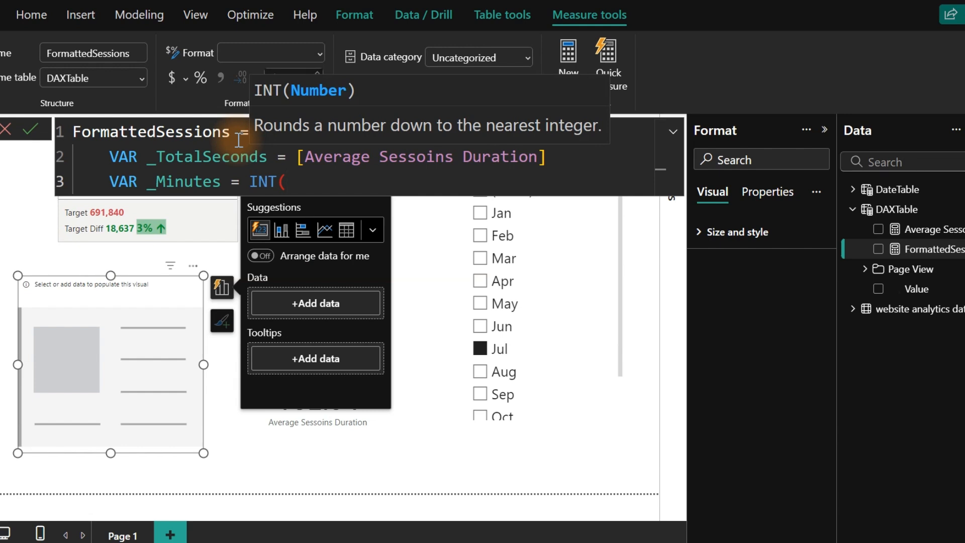
pyautogui.write('_')
pyautogui.press('Tab')
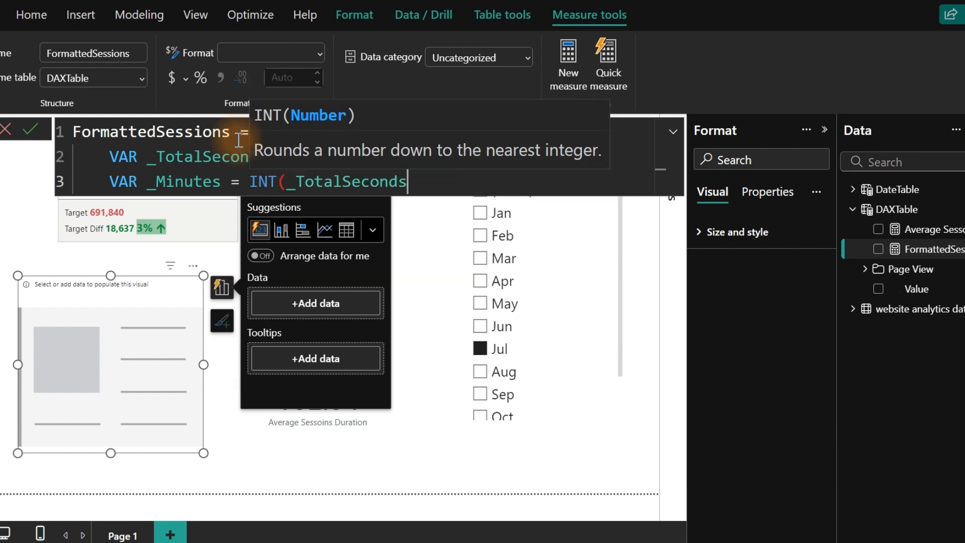
pyautogui.write('/6-')
pyautogui.press('BackSpace')
pyautogui.write('0)')
pyautogui.press('Return')
# Step: Declare the variable _Seconds = MOD(_TotalSeconds,60) in the FormattedSessions measure
pyautogui.write('var')
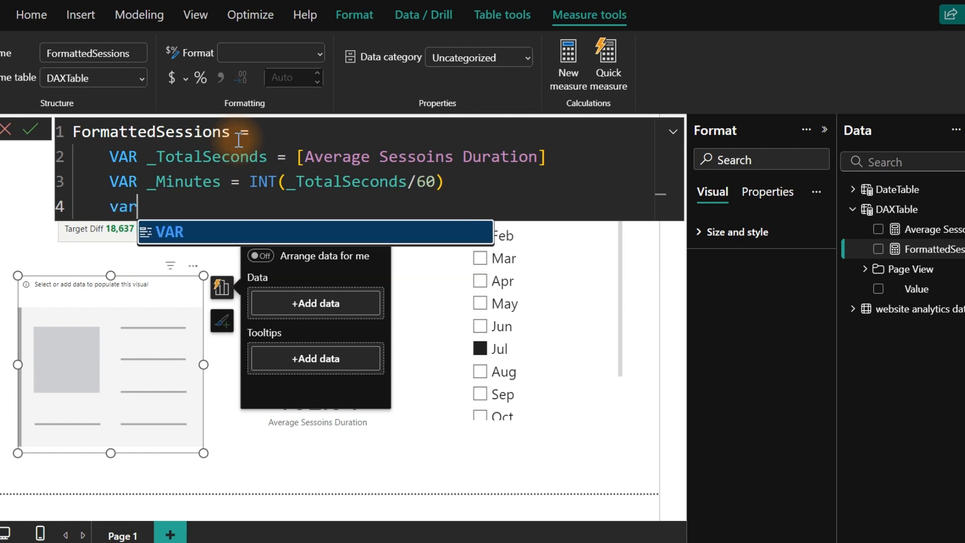
pyautogui.press('Tab')
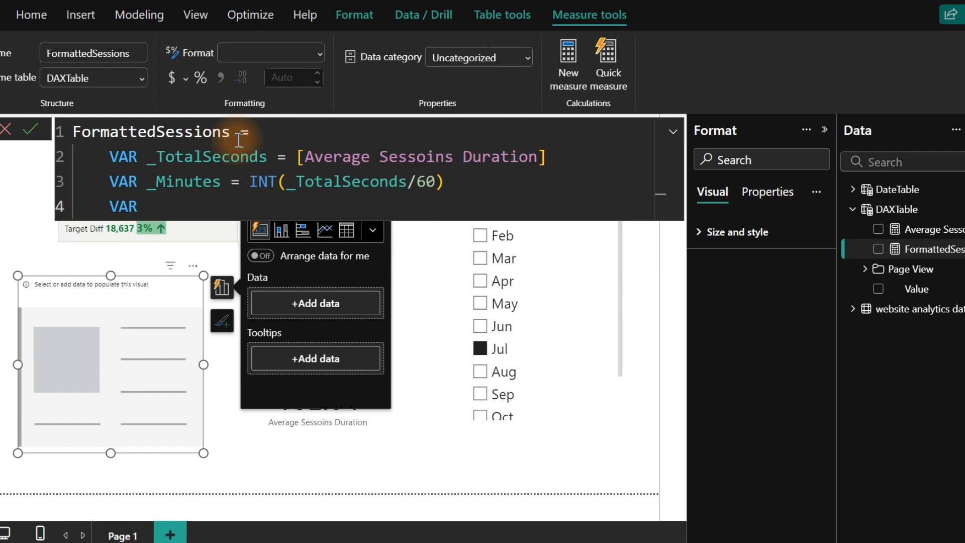
pyautogui.write('_Second')
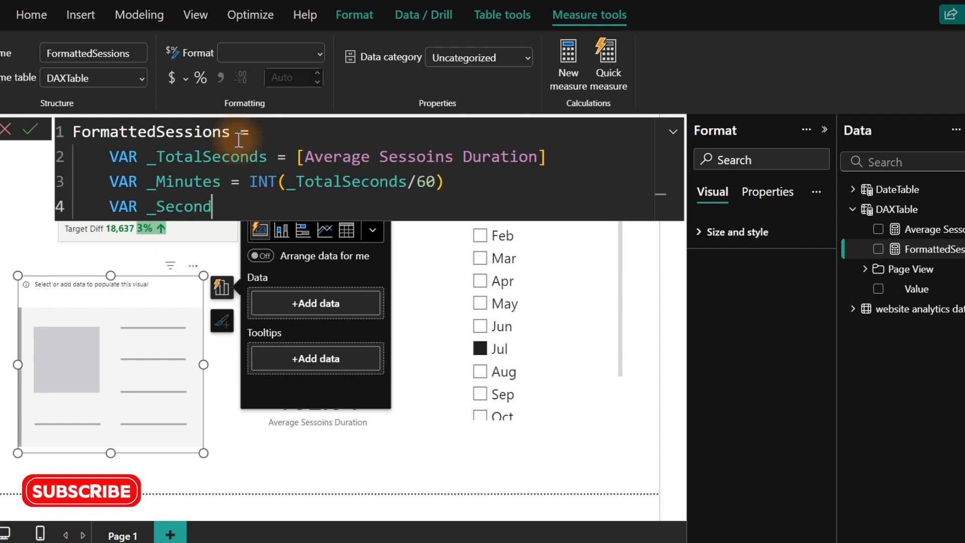
pyautogui.write('s ')
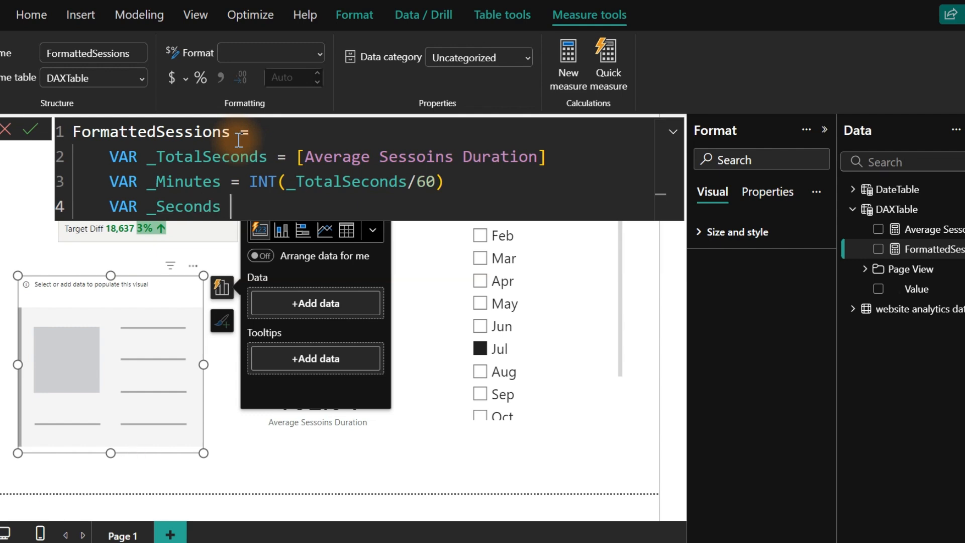
pyautogui.write('= mo')
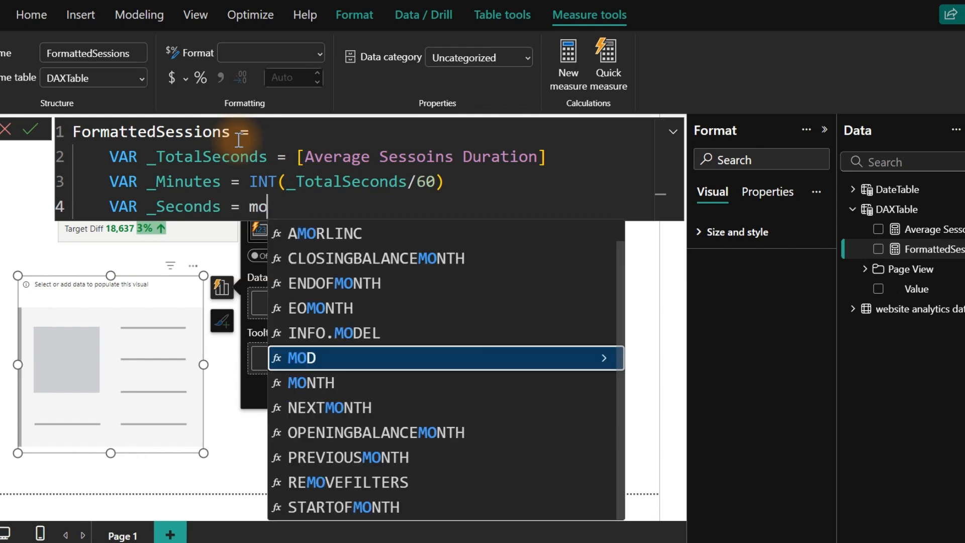
pyautogui.write('n')
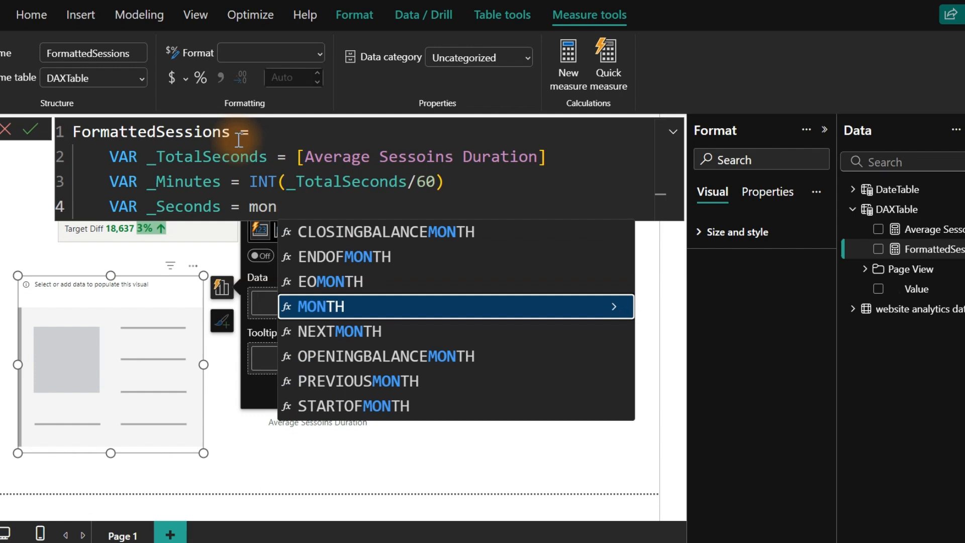
pyautogui.press('BackSpace')
pyautogui.write('d')
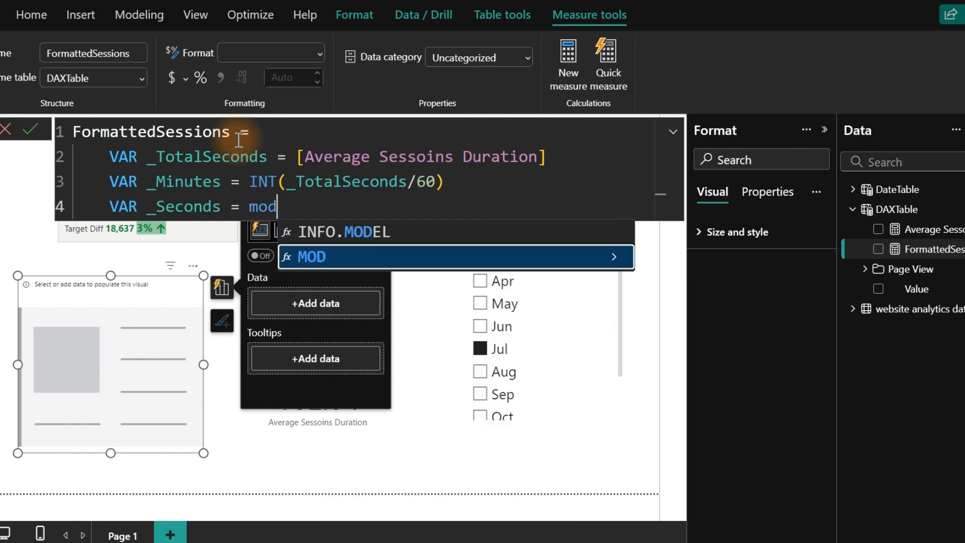
pyautogui.press('Tab')
pyautogui.write('(')
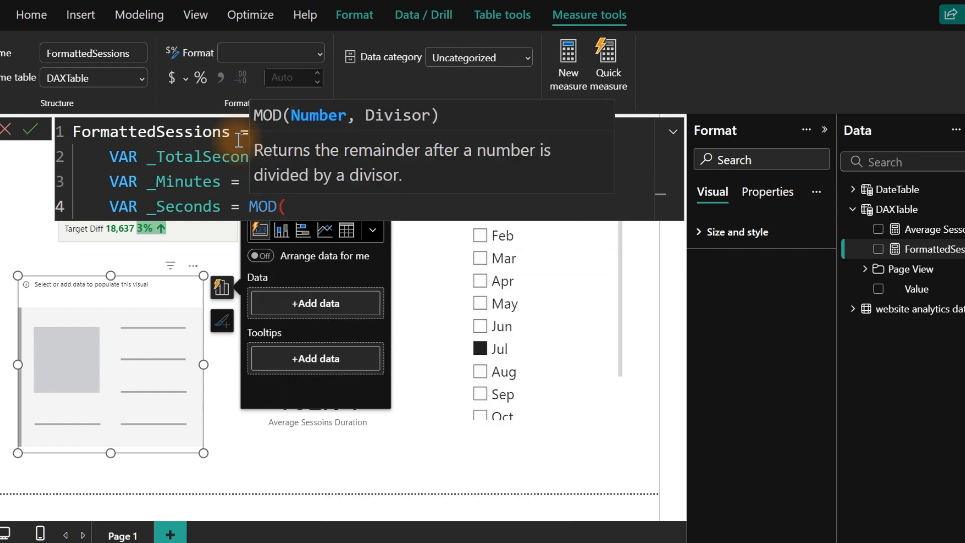
pyautogui.write('_')
pyautogui.press('Down')
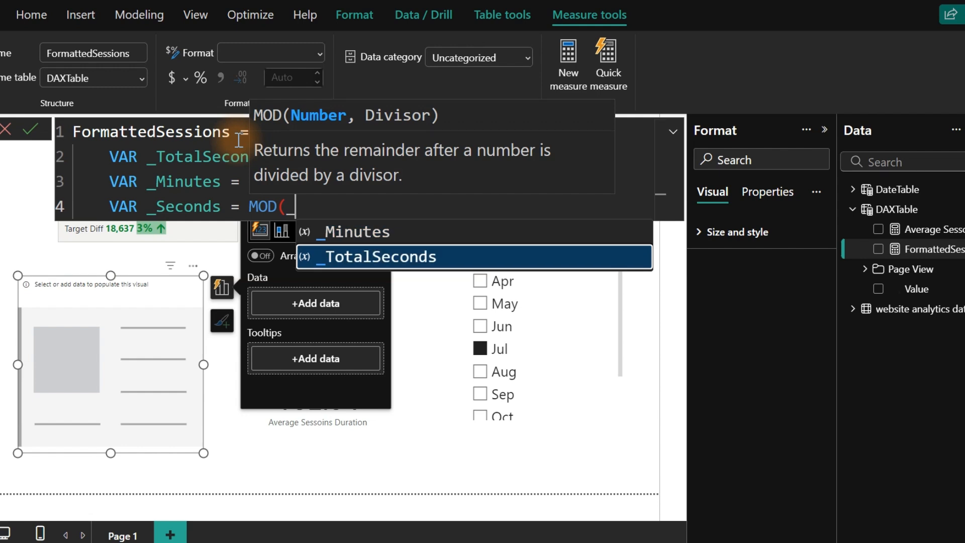
pyautogui.press('Tab')
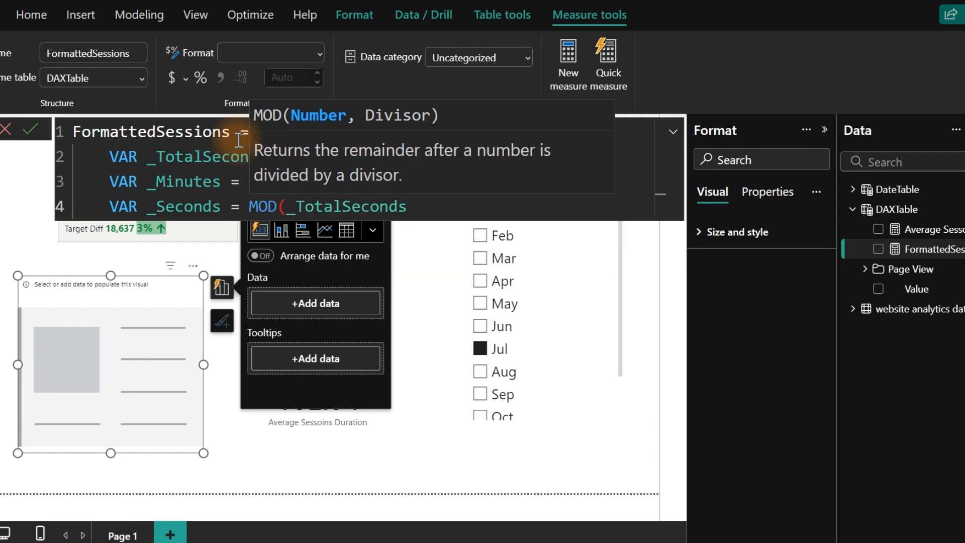
pyautogui.write(',')
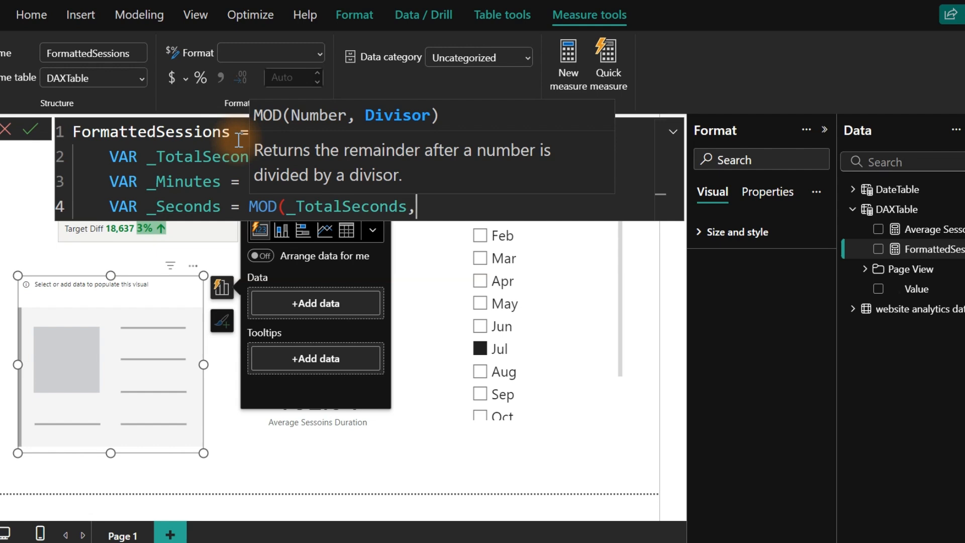
pyautogui.write('60)')
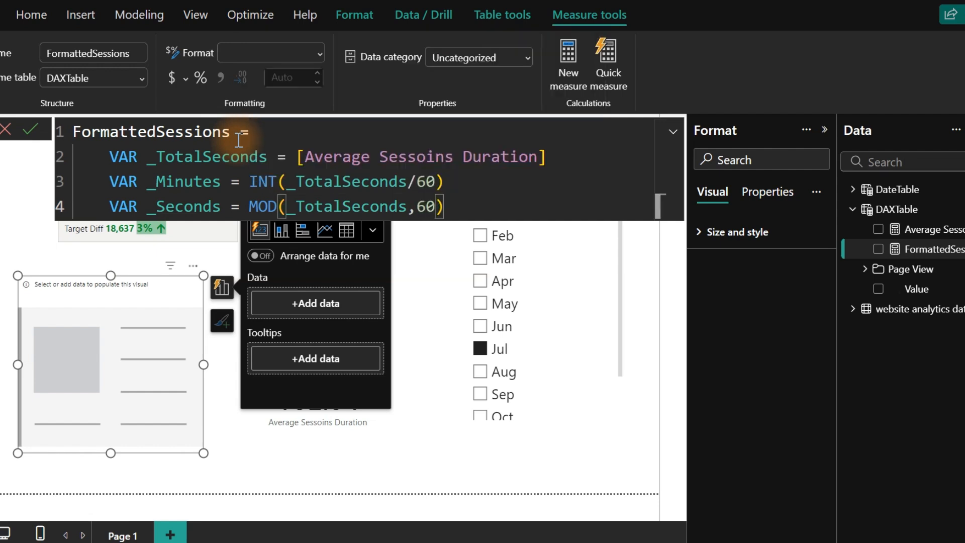
# Step: Add a RETURN line below the _Seconds variable and start an empty line beneath it
pyautogui.hotkey('shift', 'Return')
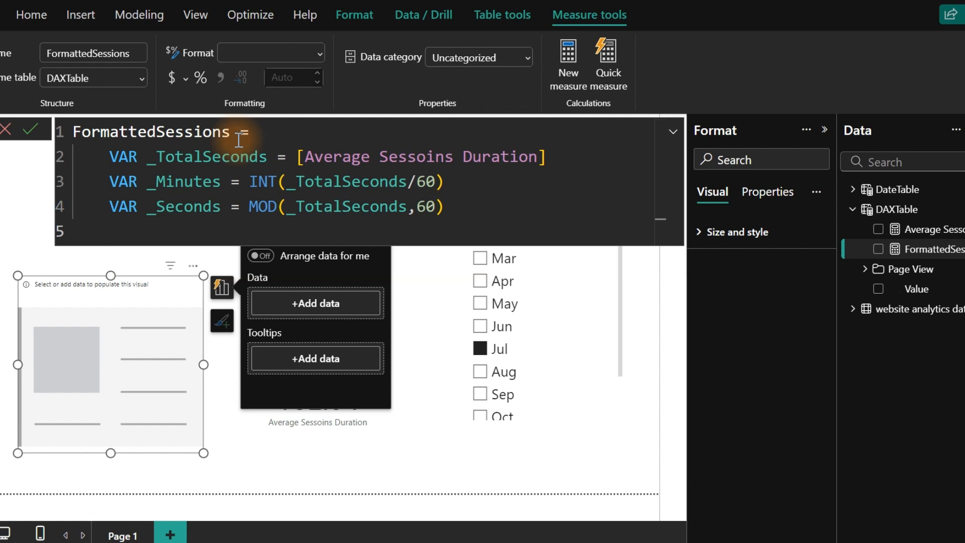
pyautogui.write('re')
pyautogui.press('Tab')
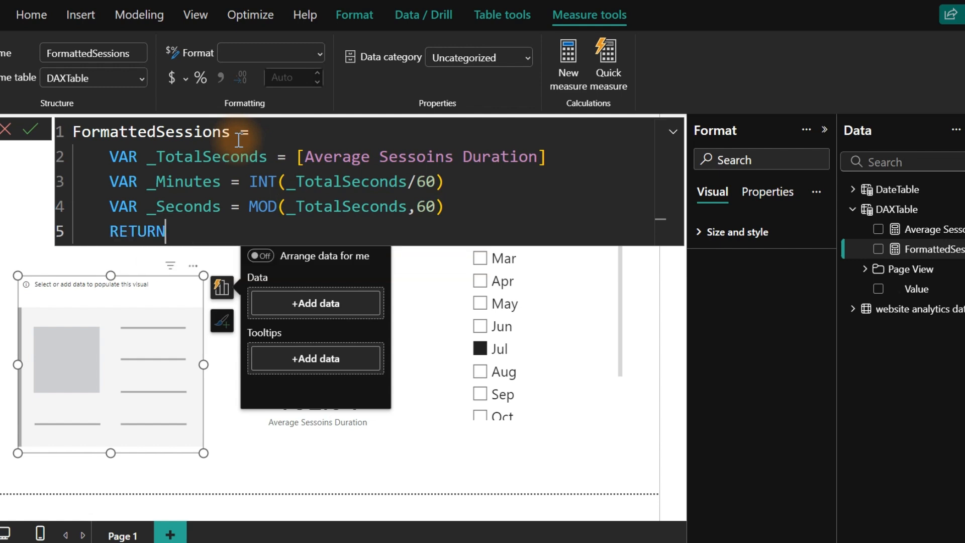
pyautogui.hotkey('shift', 'Return')
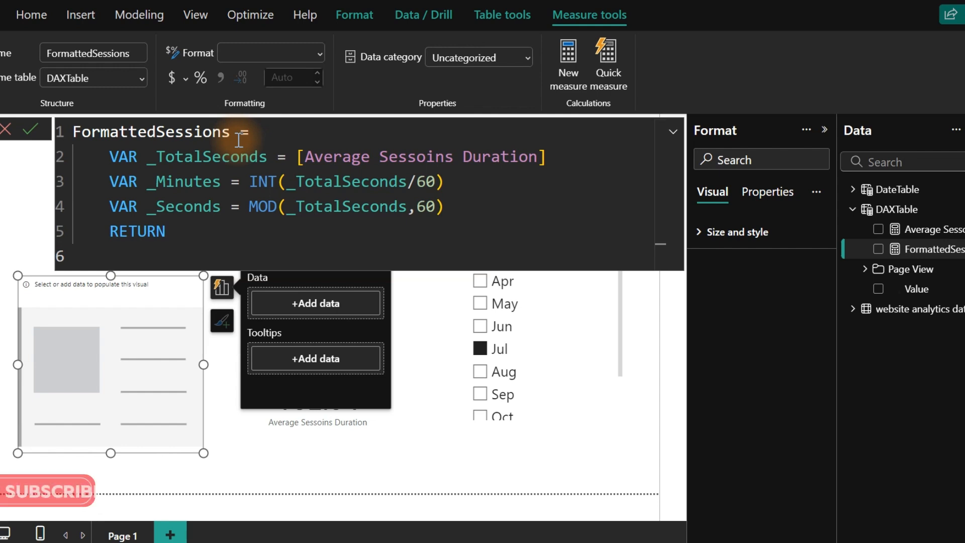
# Step: Enter FORMAT(_Minutes,"0") as the first part of the returned expression, breaking the line after the opening parenthesis
pyautogui.write('for')
pyautogui.press('Tab')
pyautogui.write('(')
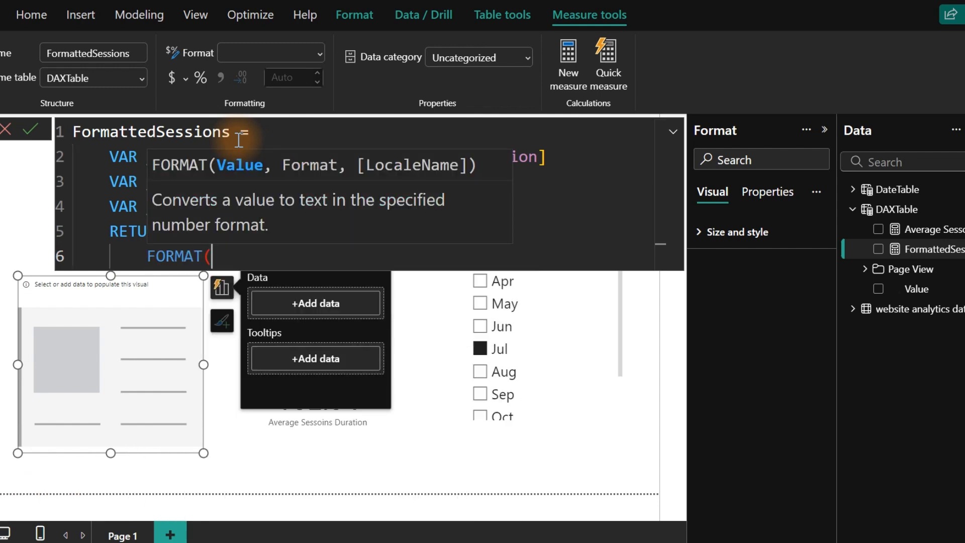
pyautogui.hotkey('shift', 'Return')
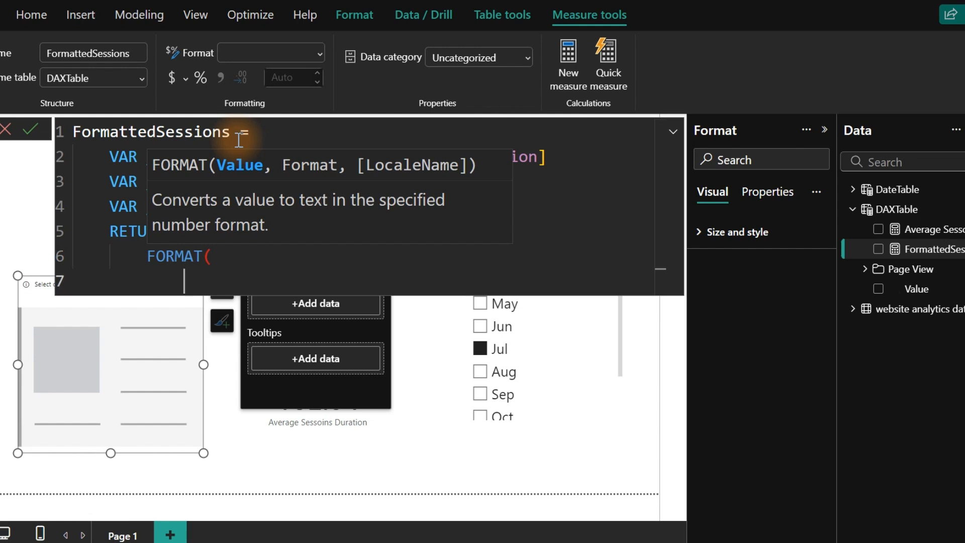
pyautogui.write('_')
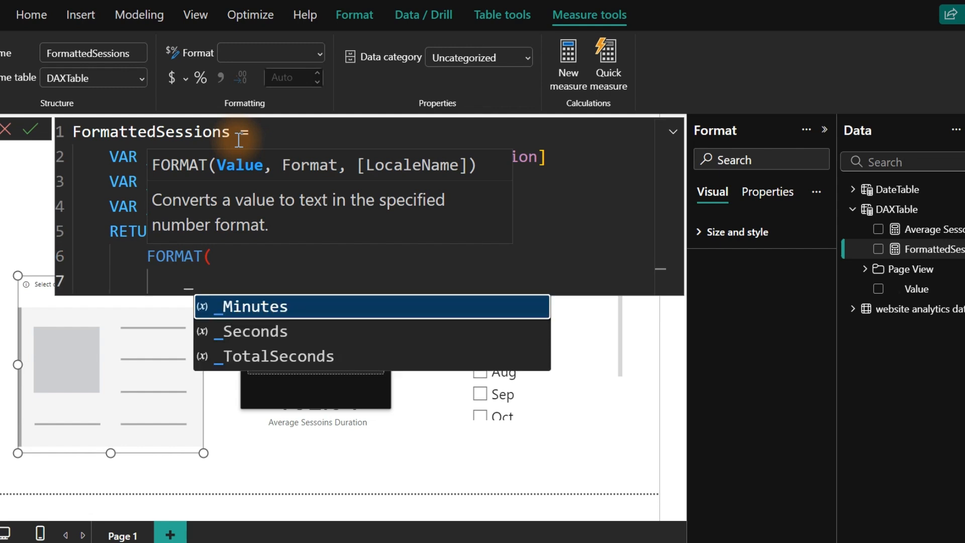
pyautogui.press('Tab')
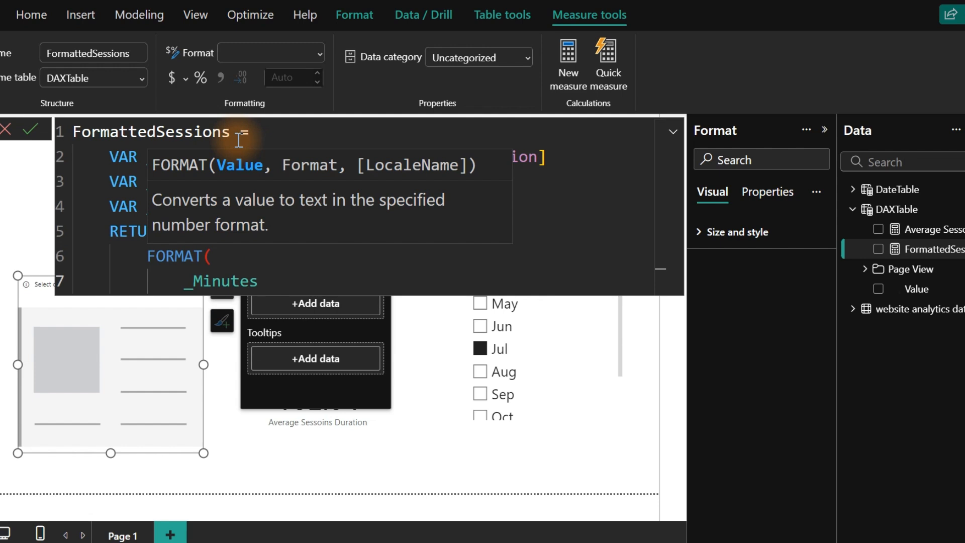
pyautogui.write(',"0')
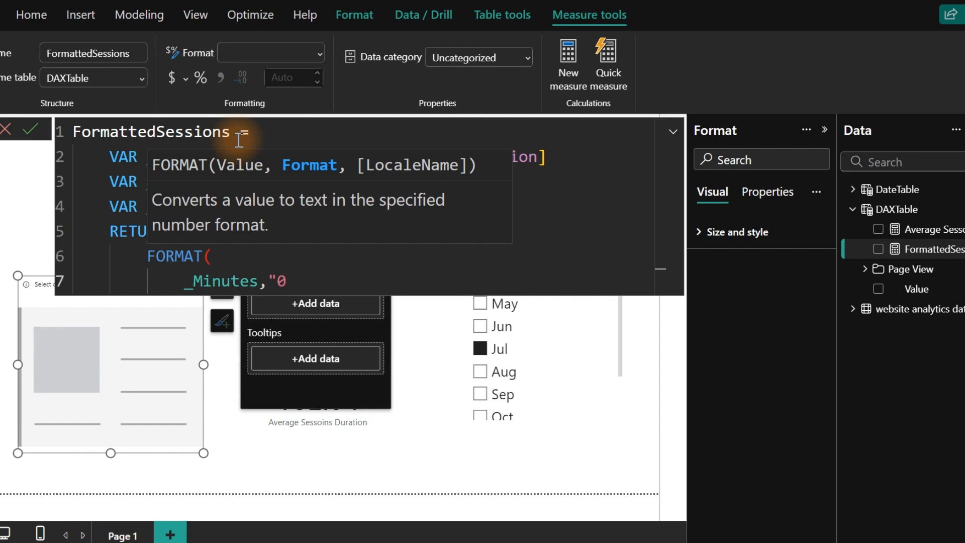
pyautogui.write('")')
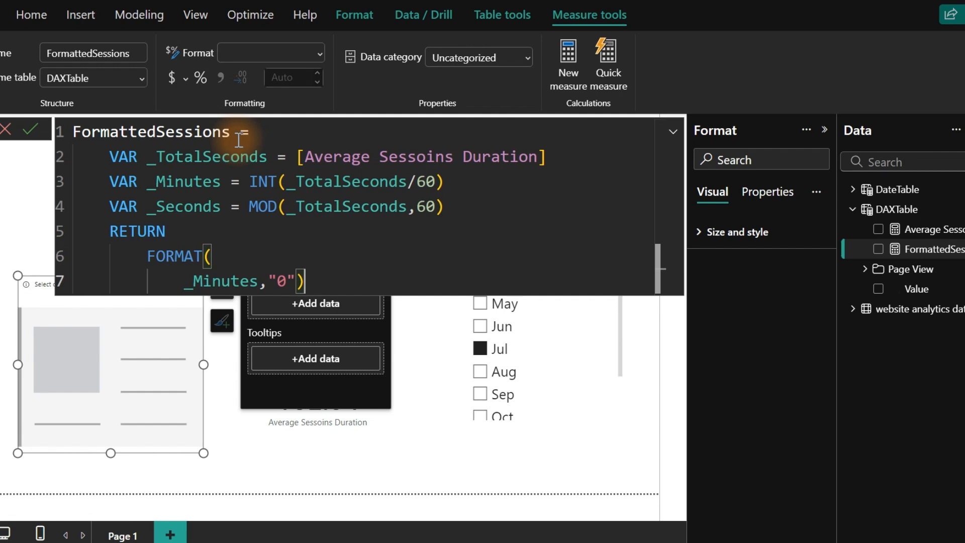
# Step: Append the colon separator &":"& after the minutes FORMAT expression
pyautogui.write(' &"')
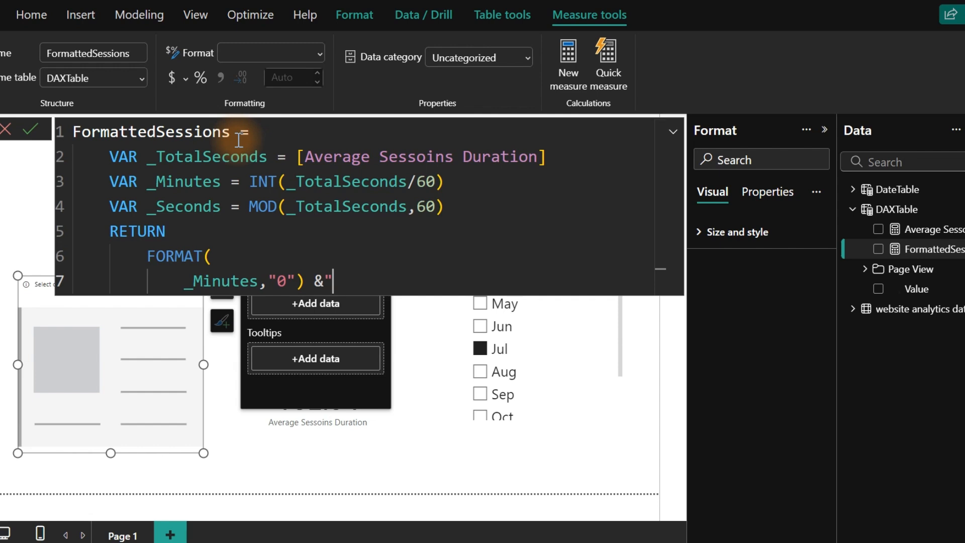
pyautogui.write(' : "')
pyautogui.press('BackSpace')
pyautogui.press('BackSpace')
pyautogui.press('BackSpace')
pyautogui.press('BackSpace')
pyautogui.write(':"&')
# Step: Add FORMAT(_Seconds,"00") on a new line to complete the returned minutes-and-seconds text
pyautogui.press('Return')
pyautogui.write('f')
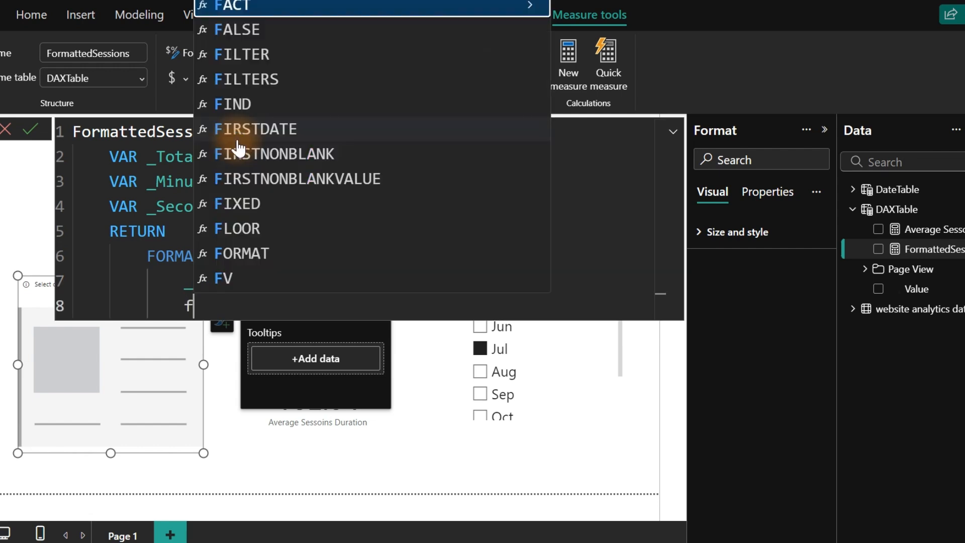
pyautogui.write('or')
pyautogui.press('Tab')
pyautogui.write('(')
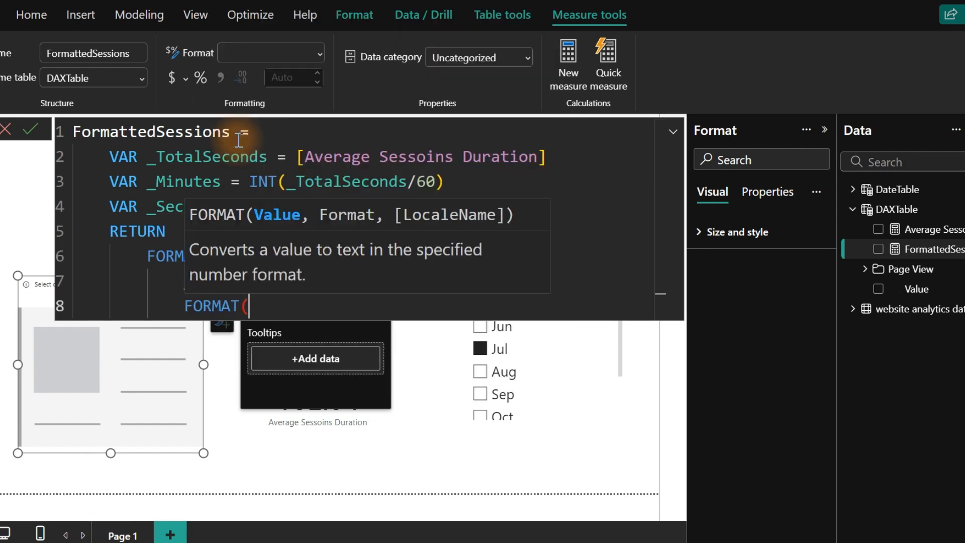
pyautogui.write('_')
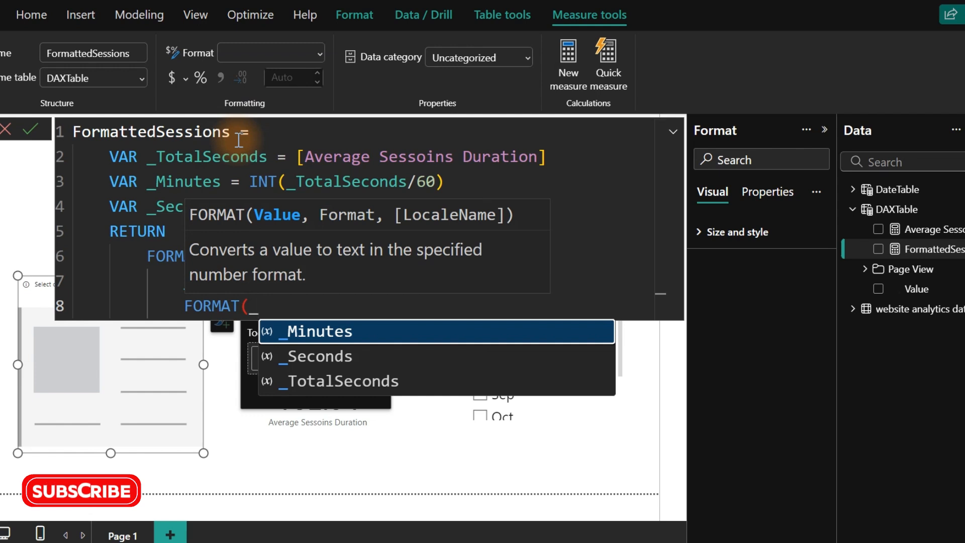
pyautogui.press('Down')
pyautogui.press('Tab')
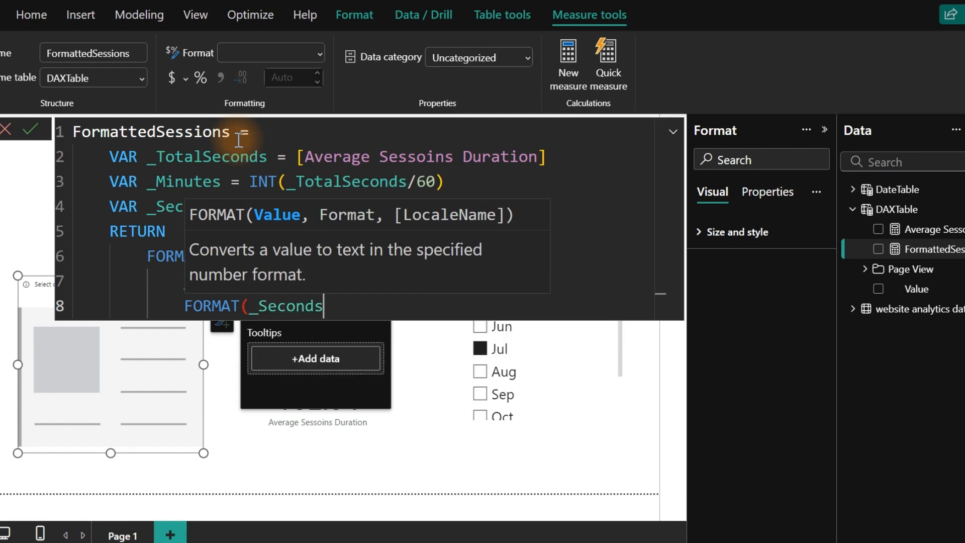
pyautogui.write(',')
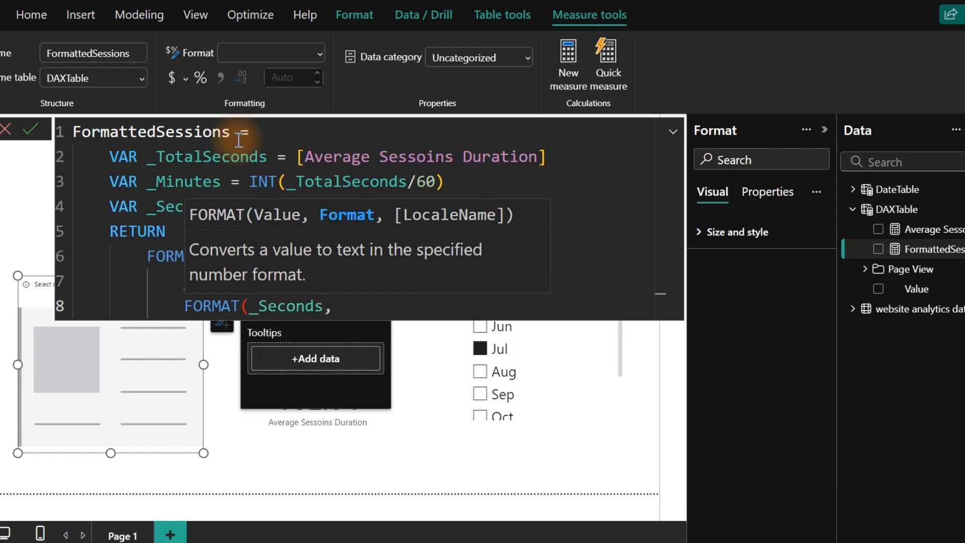
pyautogui.write('"00")')
pyautogui.hotkey('shift', 'Return')
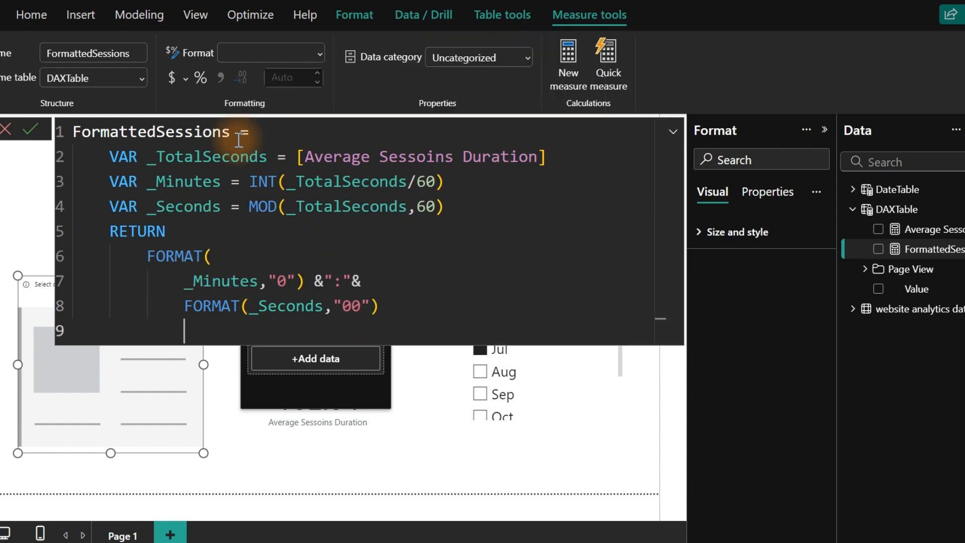
pyautogui.write(')')
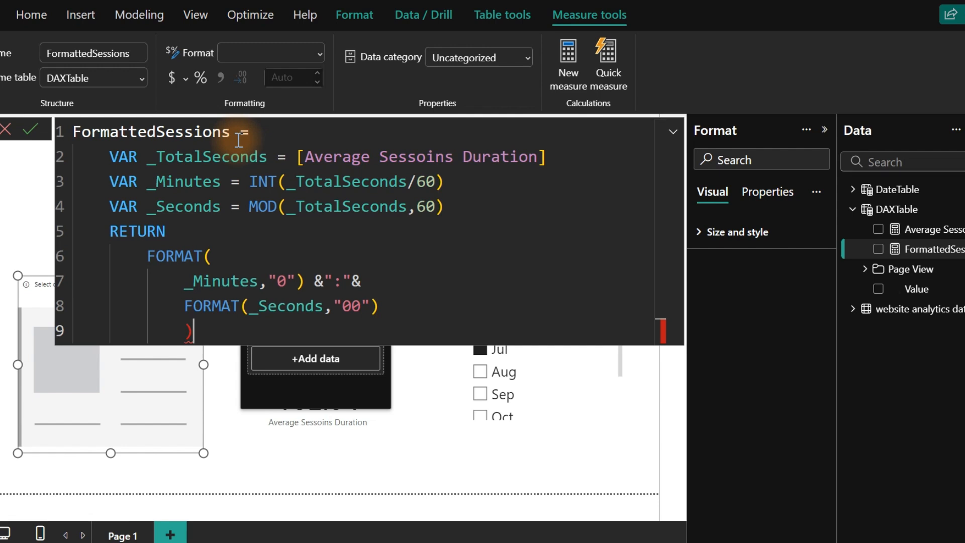
pyautogui.press('BackSpace')
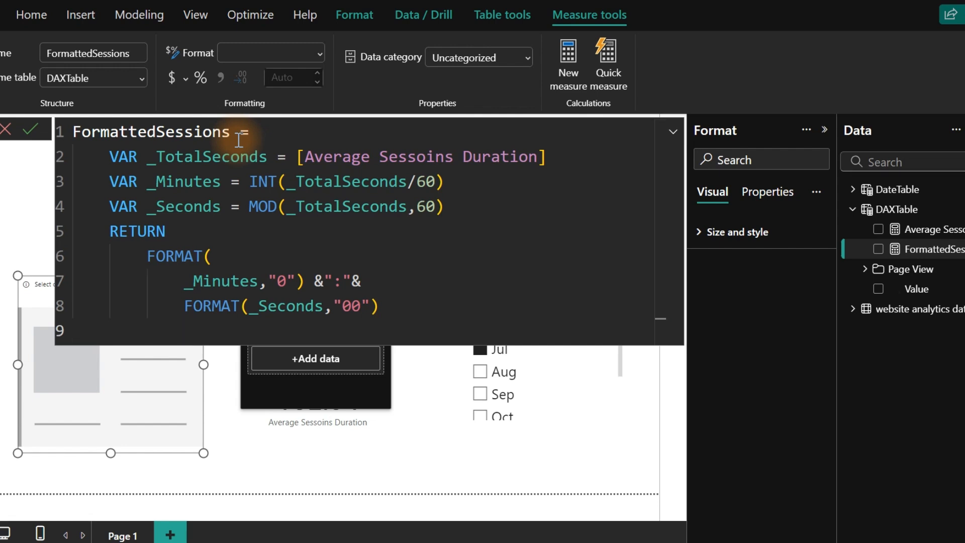
# Step: Join the _Minutes line to the FORMAT( line above so that FORMAT(_Minutes,"0") &":"& stands on one line
pyautogui.click(376, 308)
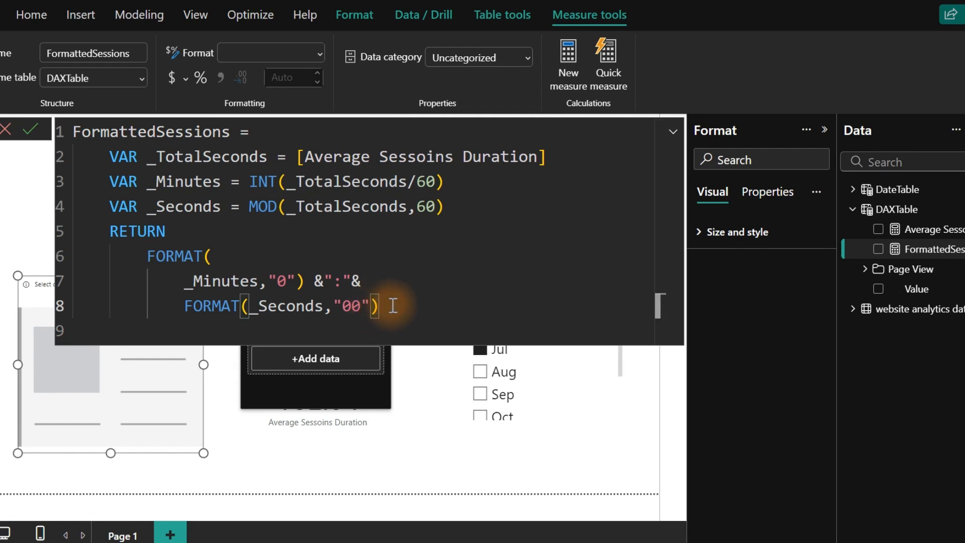
pyautogui.click(309, 280)
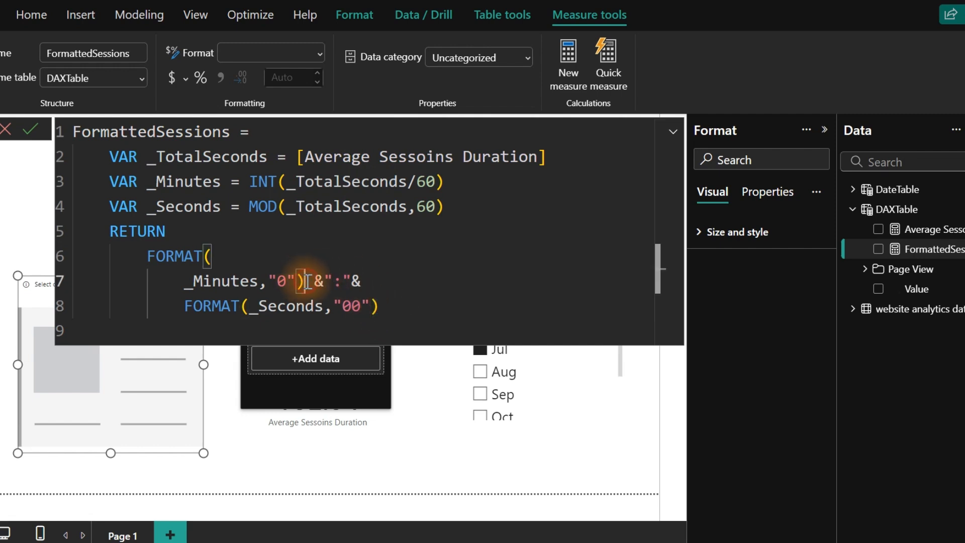
pyautogui.click(185, 280)
pyautogui.press('BackSpace')
pyautogui.press('BackSpace')
pyautogui.press('BackSpace')
pyautogui.press('BackSpace')
pyautogui.press('BackSpace')
pyautogui.press('BackSpace')
pyautogui.press('BackSpace')
pyautogui.press('BackSpace')
pyautogui.press('BackSpace')
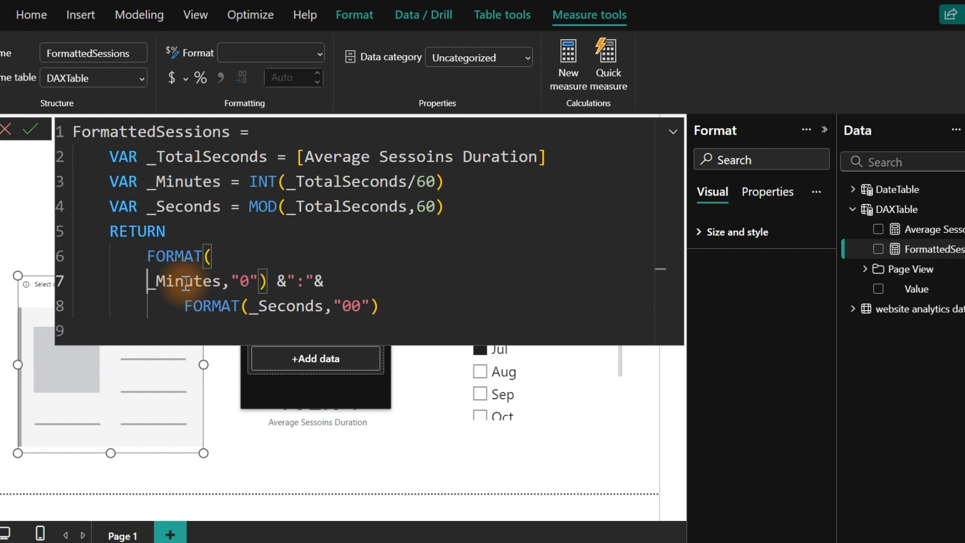
pyautogui.press('BackSpace')
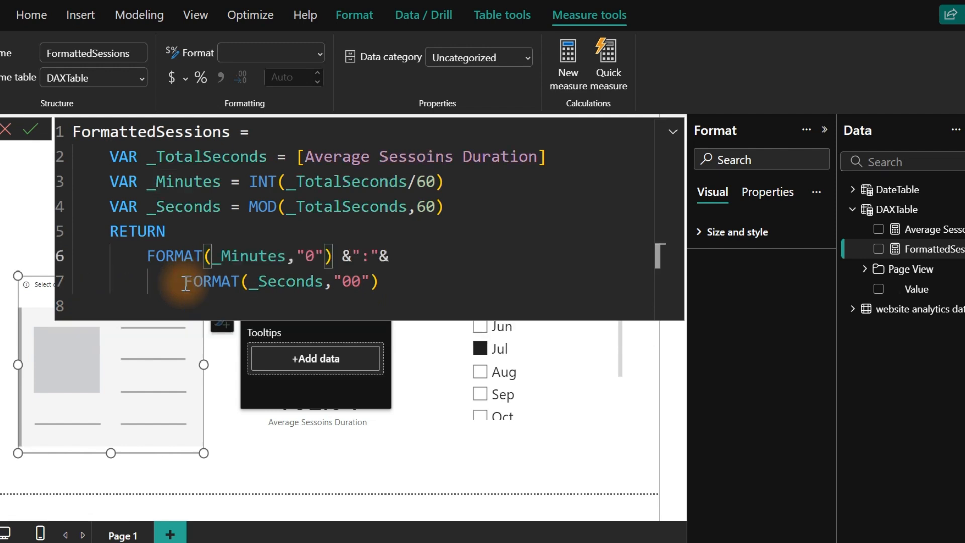
# Step: Align the FORMAT(_Seconds,"00") line with the FORMAT line above it, and commit the FormattedSessions measure
pyautogui.click(177, 284)
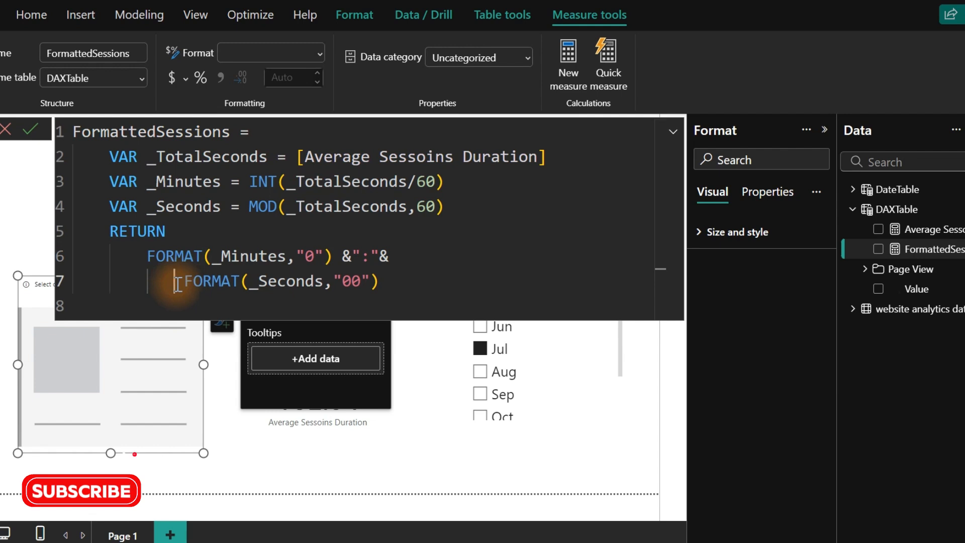
pyautogui.press('BackSpace')
pyautogui.press('BackSpace')
pyautogui.press('BackSpace')
pyautogui.press('BackSpace')
pyautogui.press('BackSpace')
pyautogui.press('BackSpace')
pyautogui.press('BackSpace')
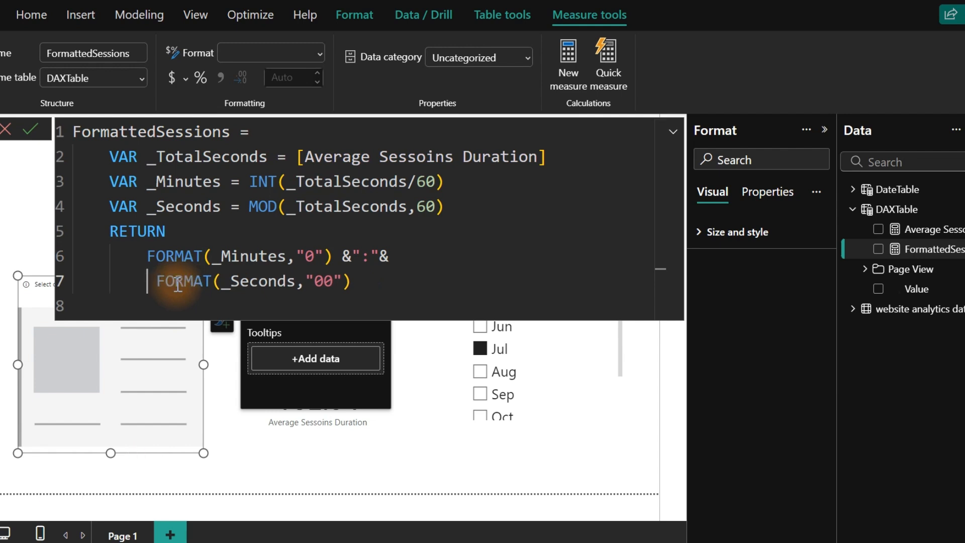
pyautogui.press('Tab')
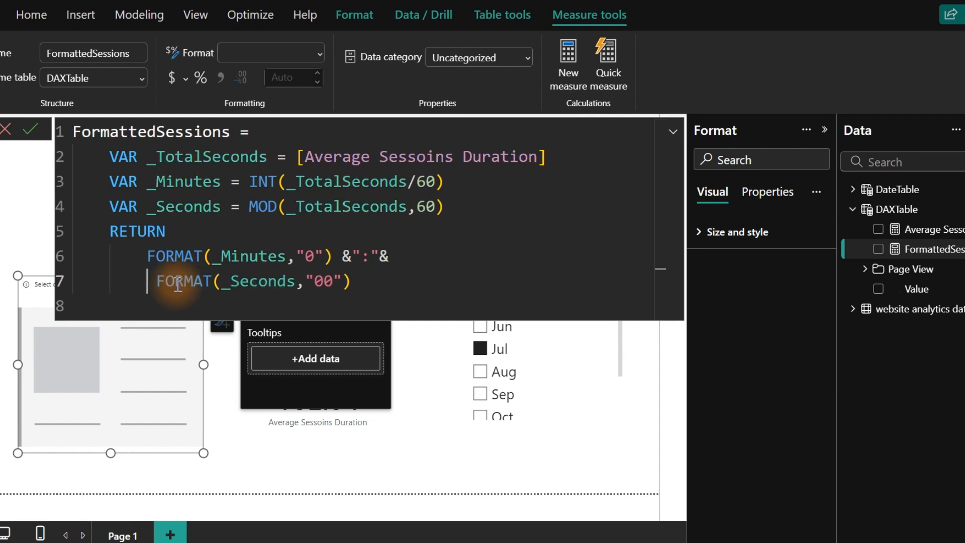
pyautogui.press('Delete')
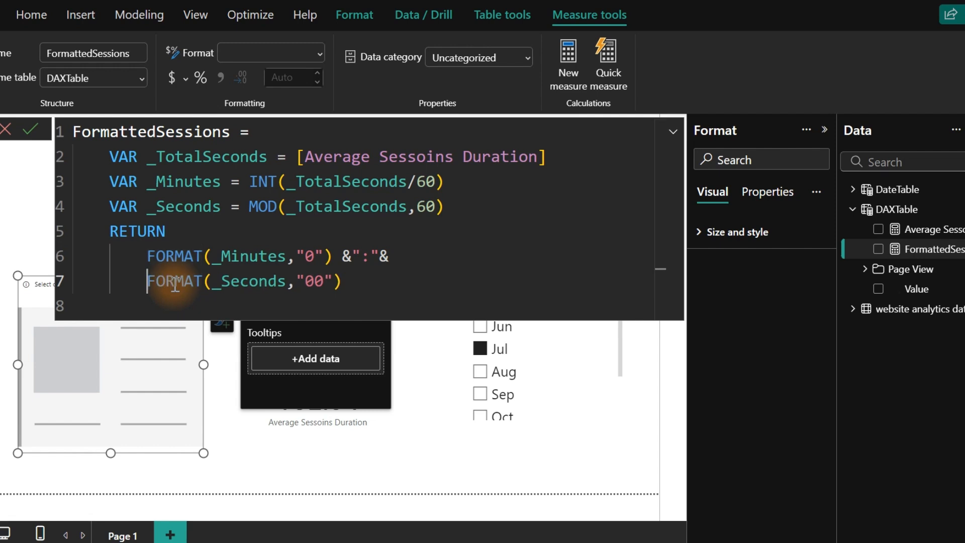
pyautogui.click(357, 286)
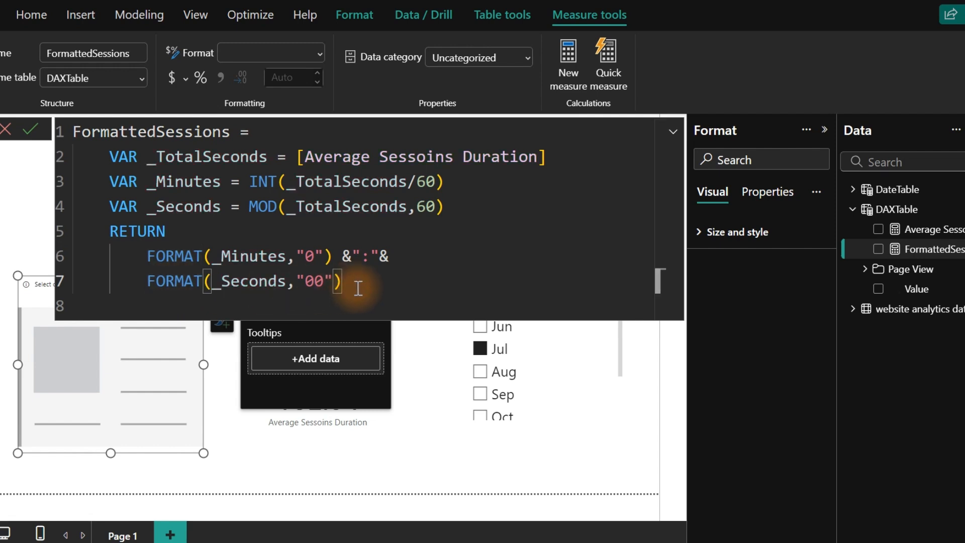
pyautogui.press('Return')
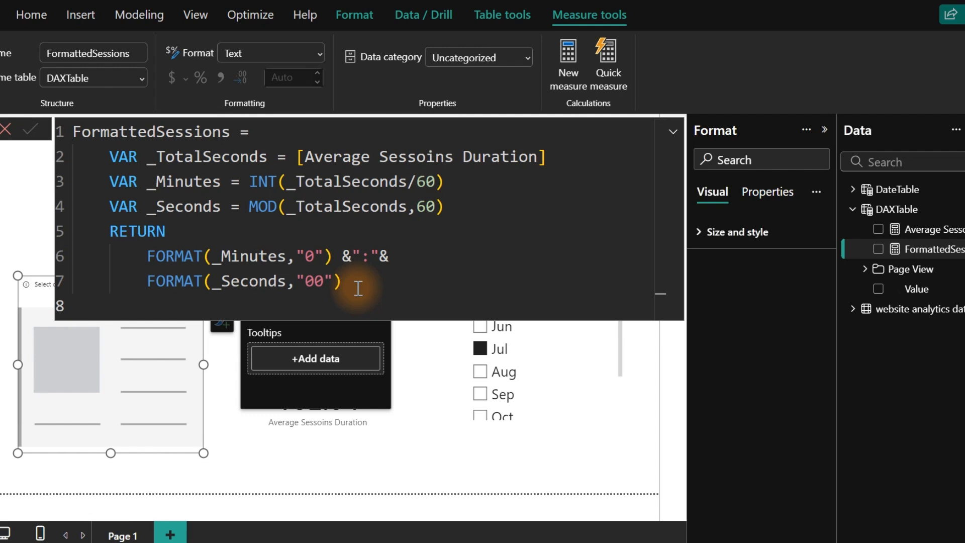
# Step: Add the FormattedSessions measure to the empty card visual and dismiss the visual suggestions
pyautogui.click(131, 360)
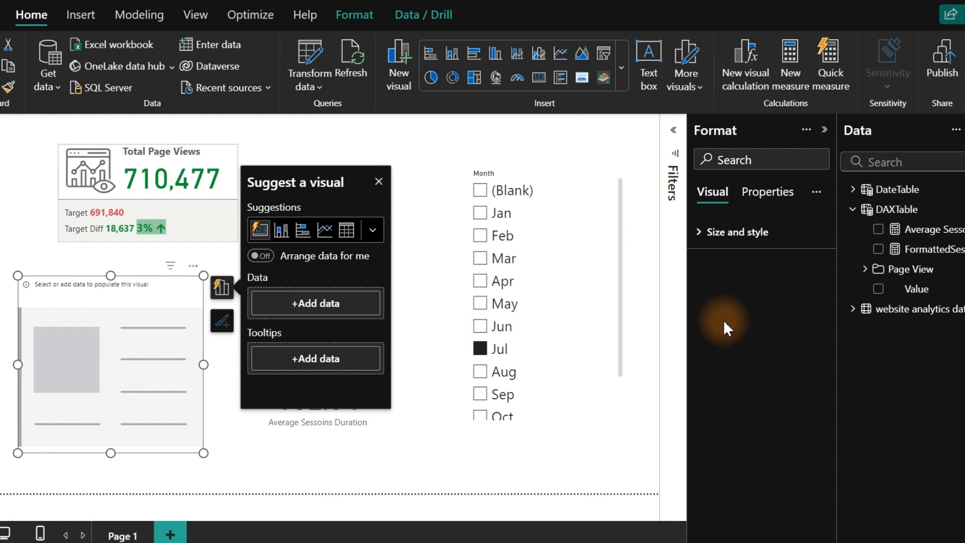
pyautogui.click(879, 250)
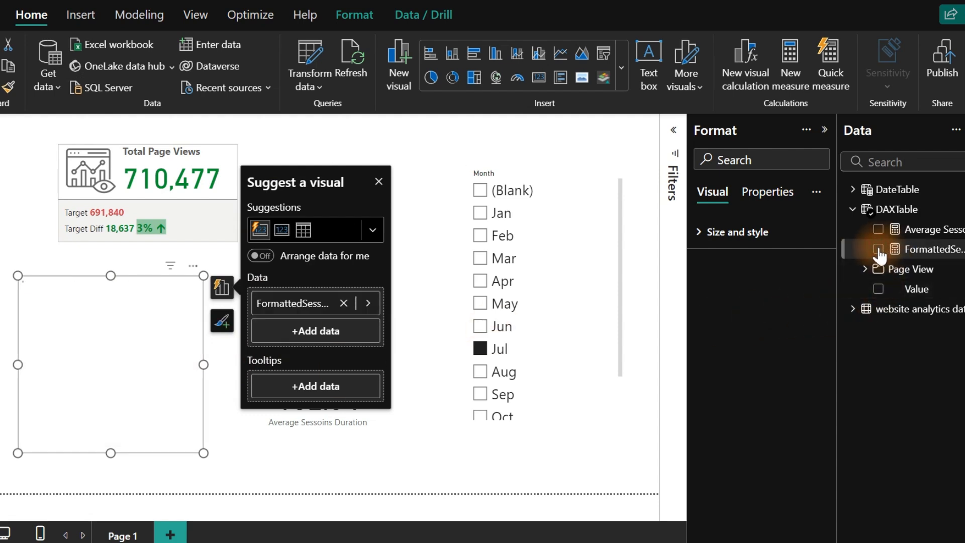
pyautogui.click(379, 181)
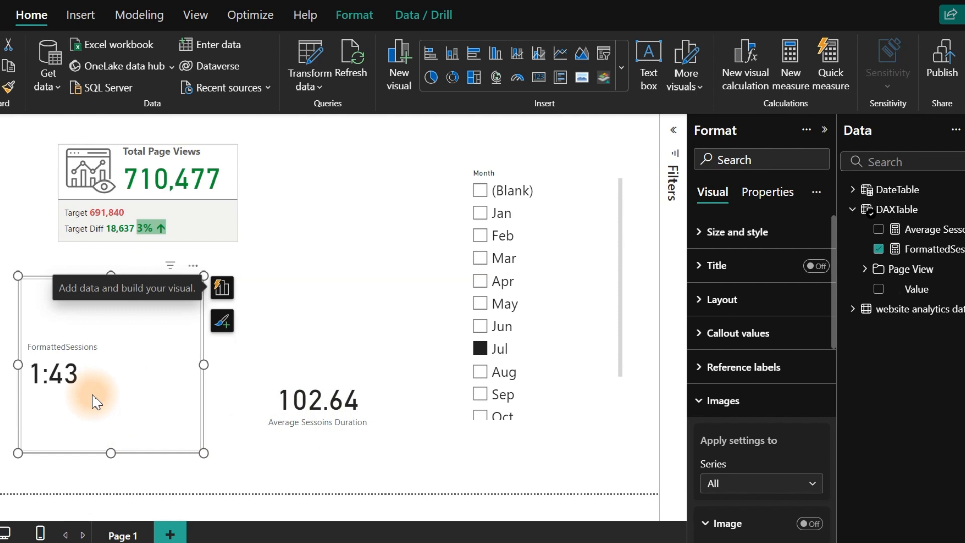
# Step: Filter the report by May, Aug and Jul to compare the FormattedSessions card with the Average Sessoins Duration card
pyautogui.click(480, 303)
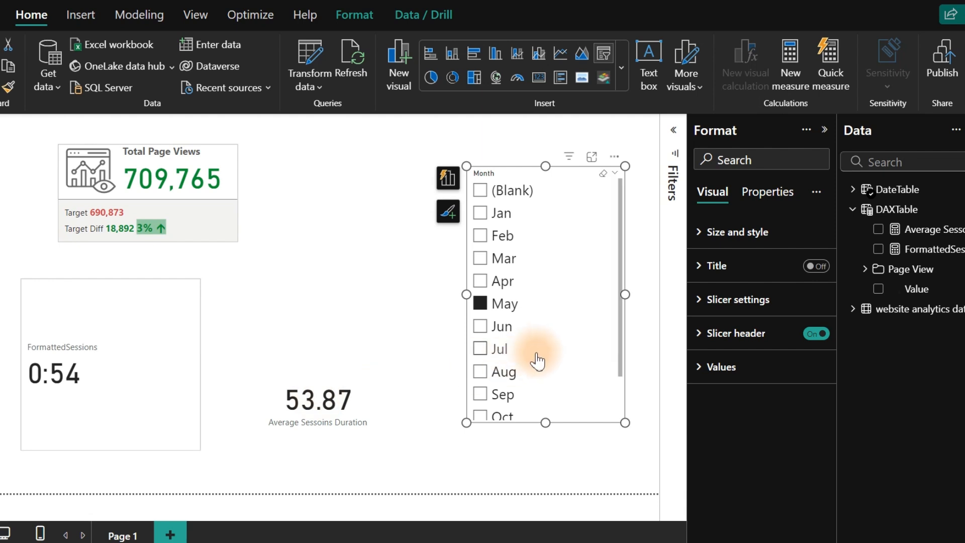
pyautogui.click(485, 374)
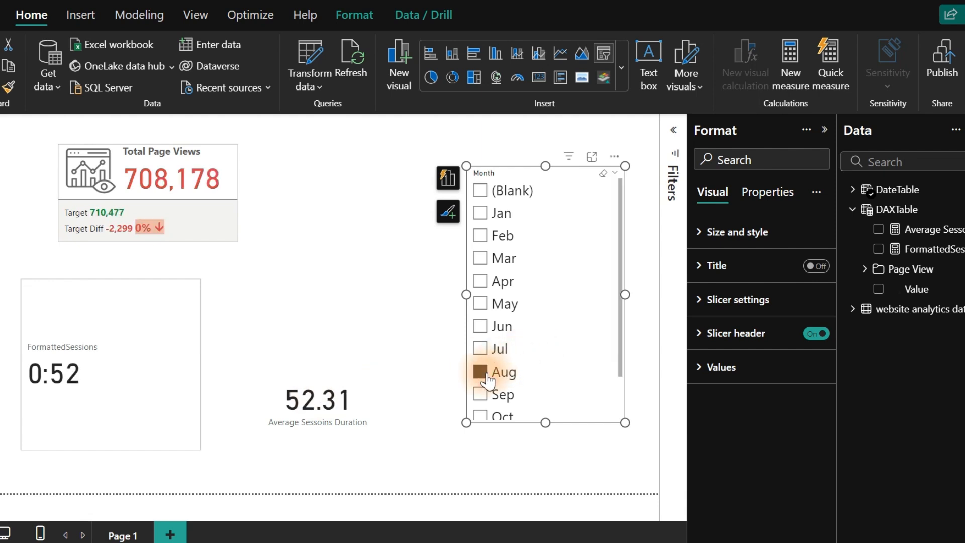
pyautogui.click(485, 356)
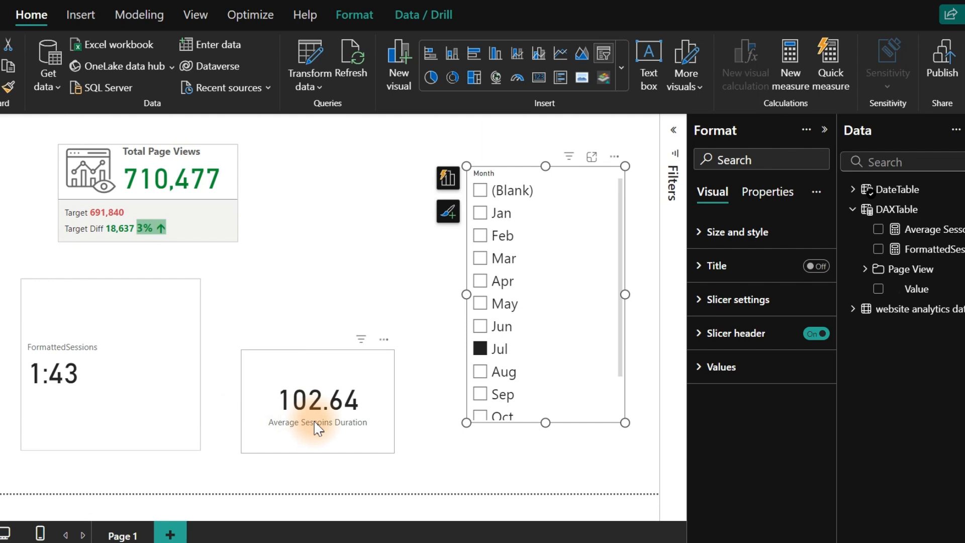
pyautogui.click(122, 383)
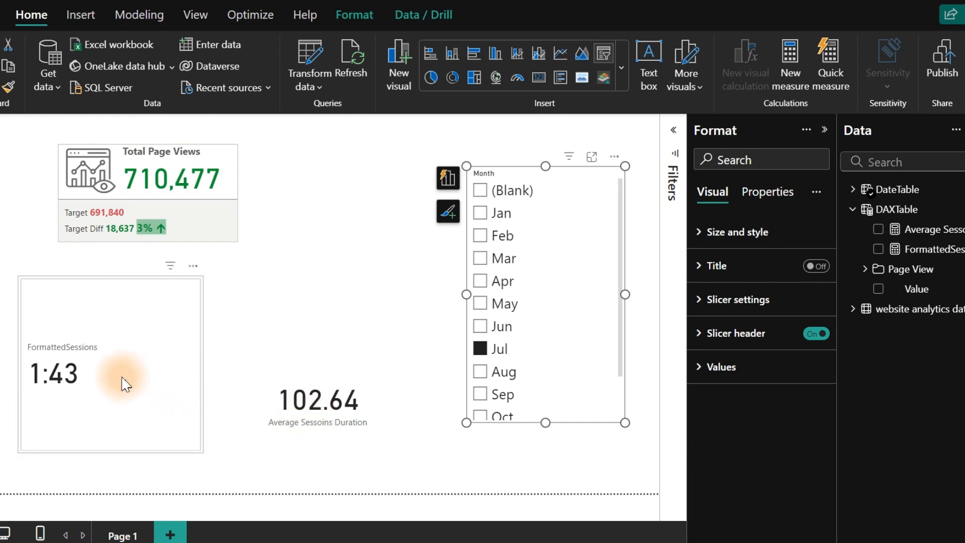
pyautogui.click(315, 408)
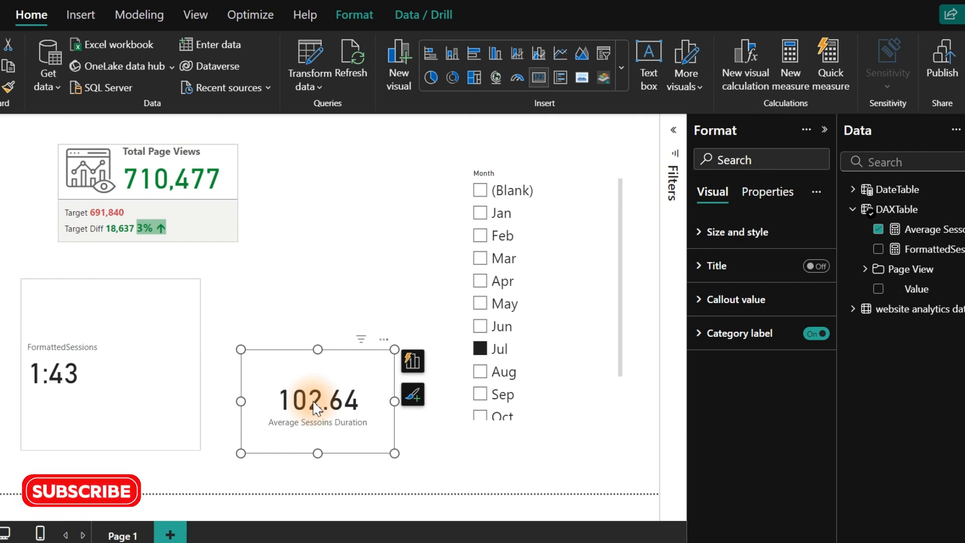
# Step: Rename the FormattedSessions measure as Avg Session Duration (Min) in its formula and commit it
pyautogui.click(73, 394)
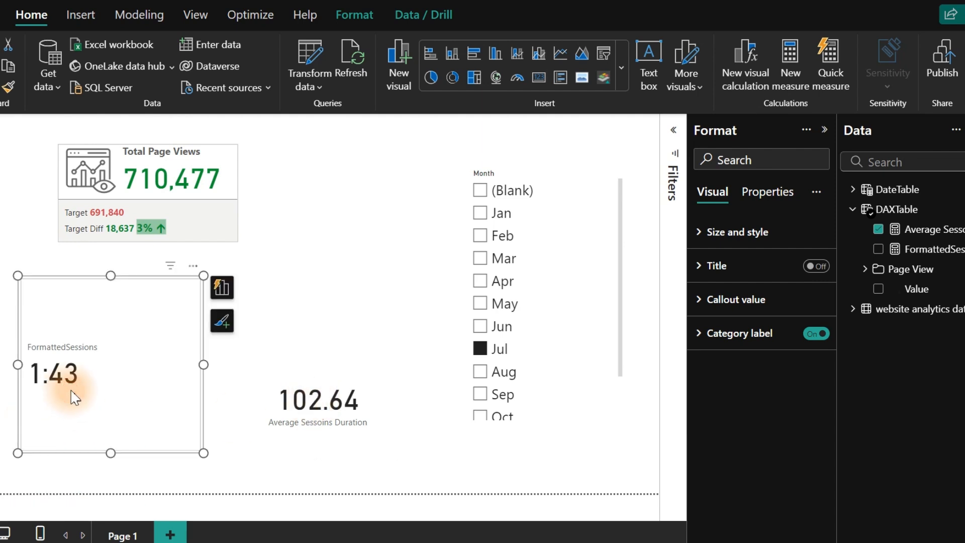
pyautogui.click(921, 252)
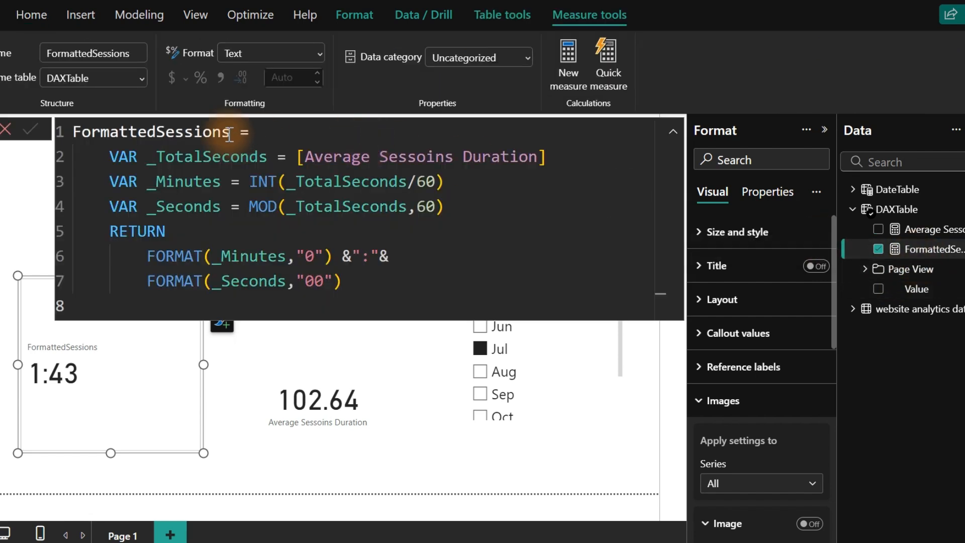
pyautogui.moveTo(232, 134); pyautogui.dragTo(56, 146)
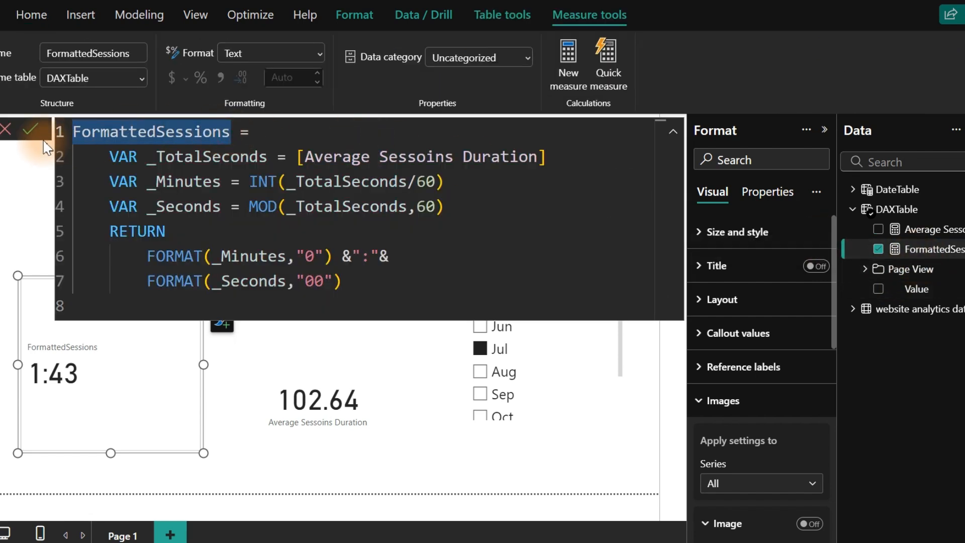
pyautogui.write('Avg Session Duration (Min')
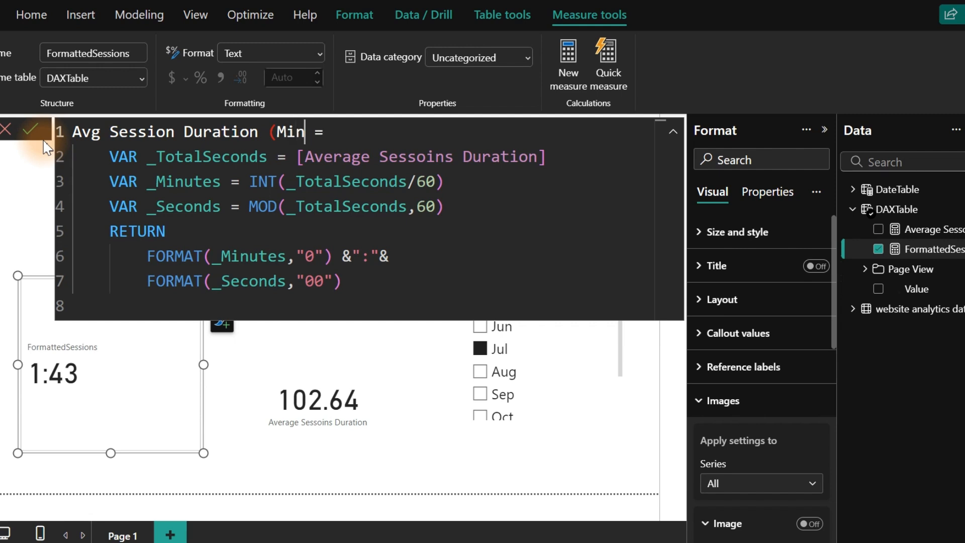
pyautogui.write(')')
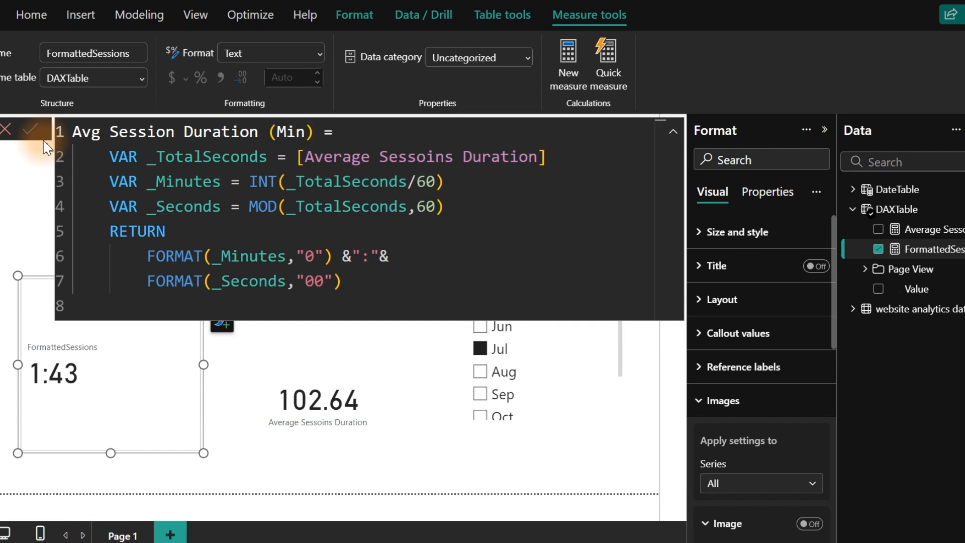
pyautogui.click(44, 142)
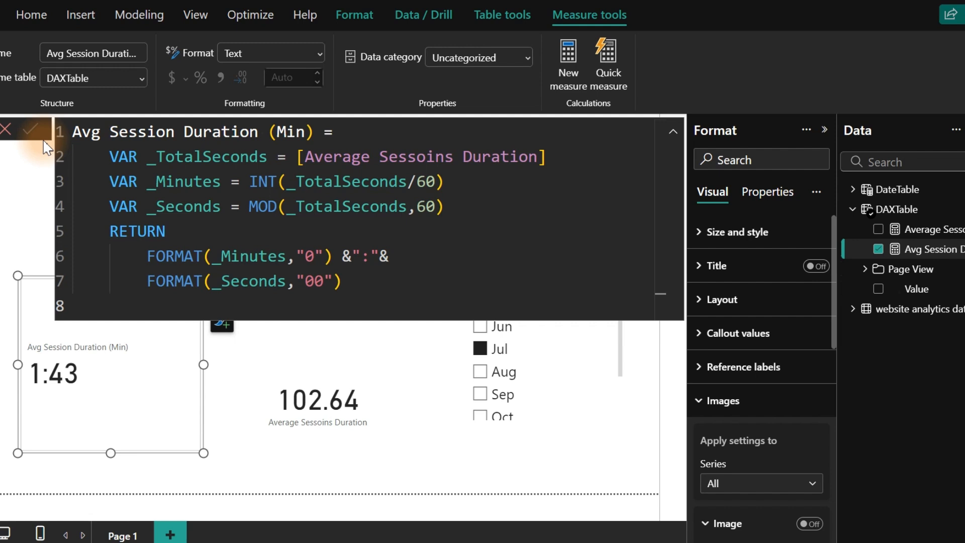
# Step: Delete the Average Sessoins Duration card, and shorten the Avg Session Duration (Min) card and move it toward the freed space
pyautogui.click(277, 410)
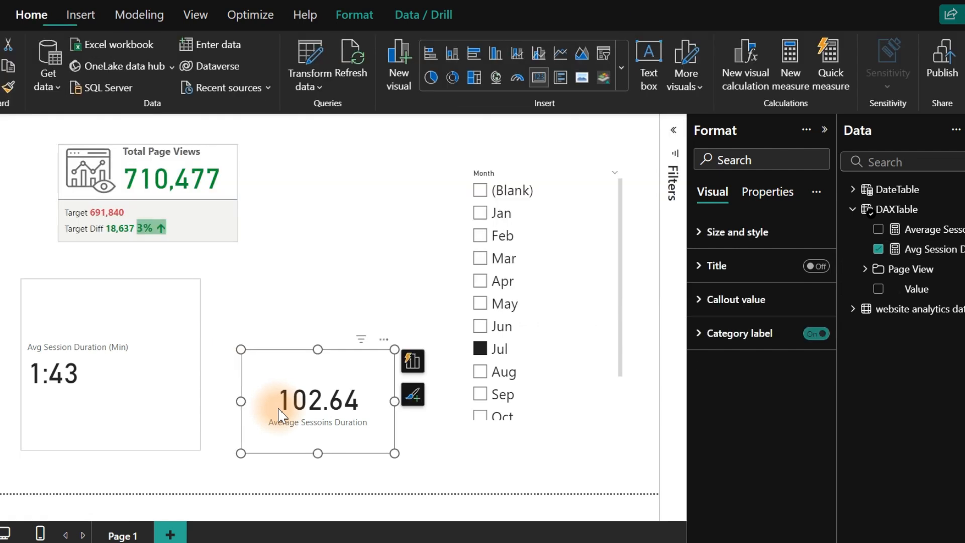
pyautogui.press('Delete')
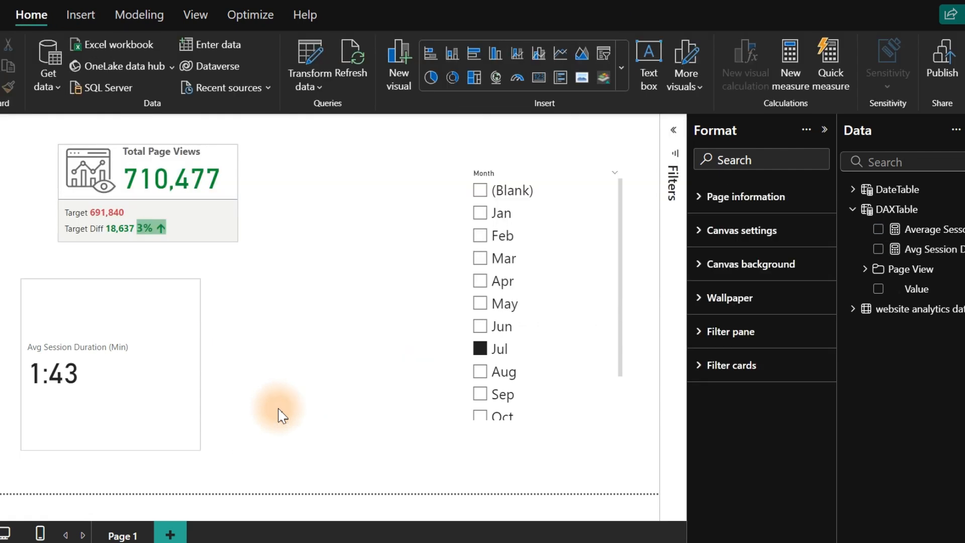
pyautogui.click(95, 372)
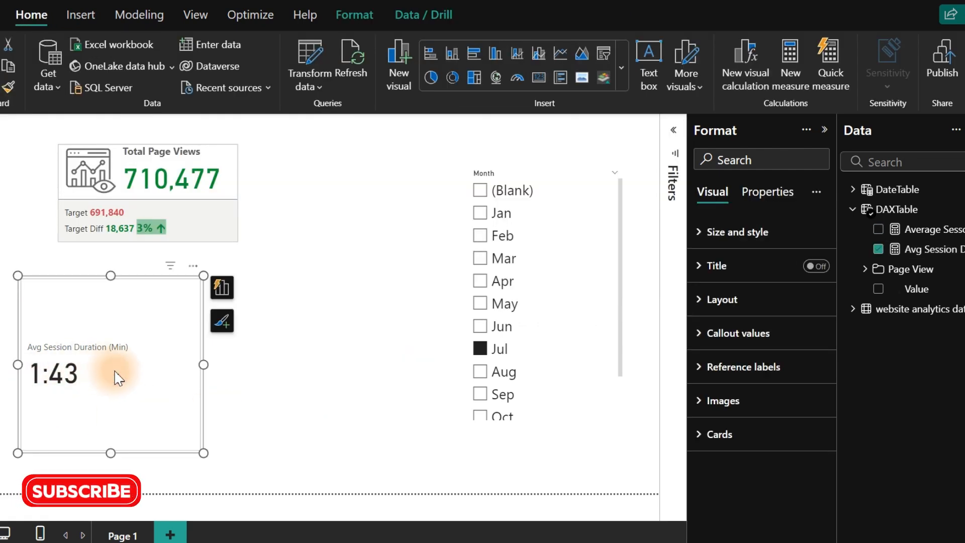
pyautogui.moveTo(203, 452); pyautogui.dragTo(210, 369)
pyautogui.moveTo(158, 354); pyautogui.dragTo(316, 387)
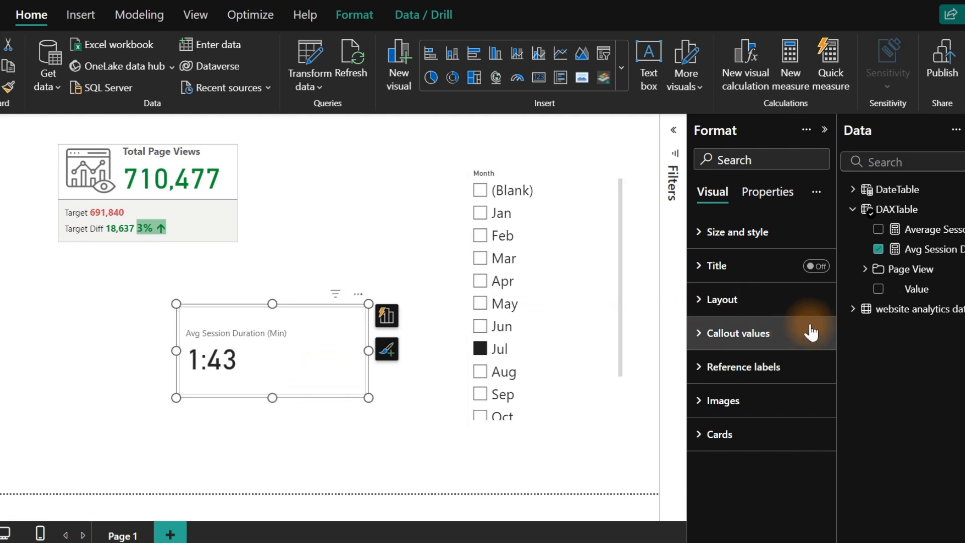
# Step: Add a stopwatch image left of the card's text, with a fixed size of 60 px and 50% transparency
pyautogui.click(727, 402)
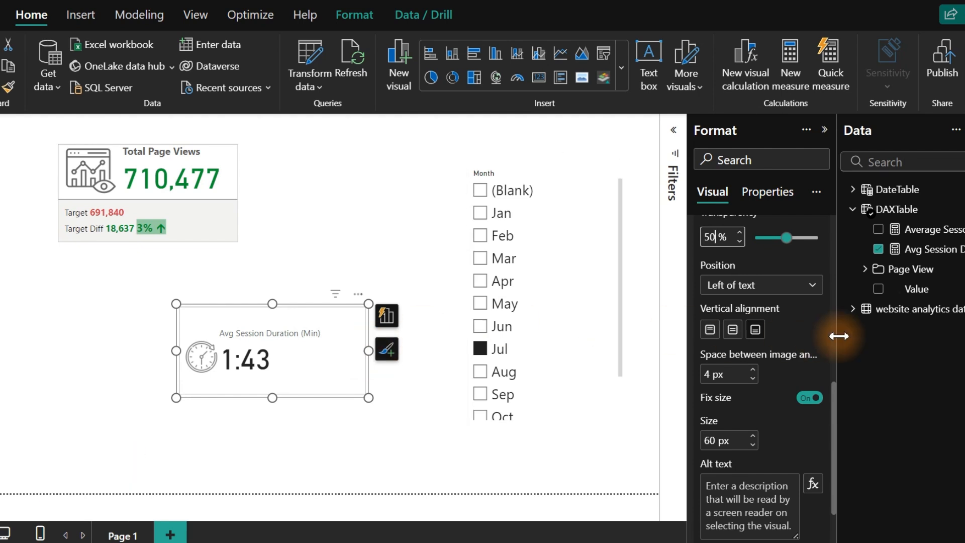
# Step: Review the RETURN expression in the formula of the Avg Session Duration (Min) measure
pyautogui.click(935, 250)
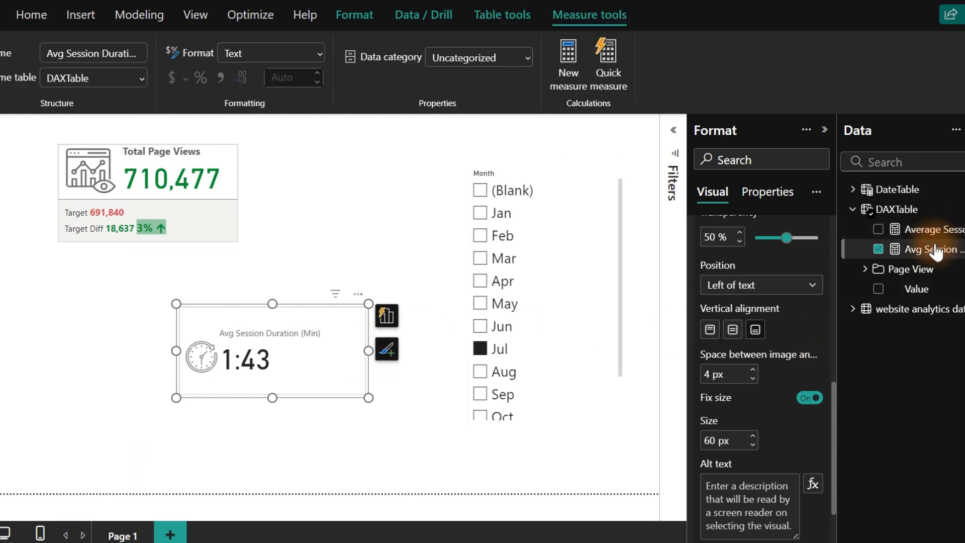
pyautogui.click(334, 282)
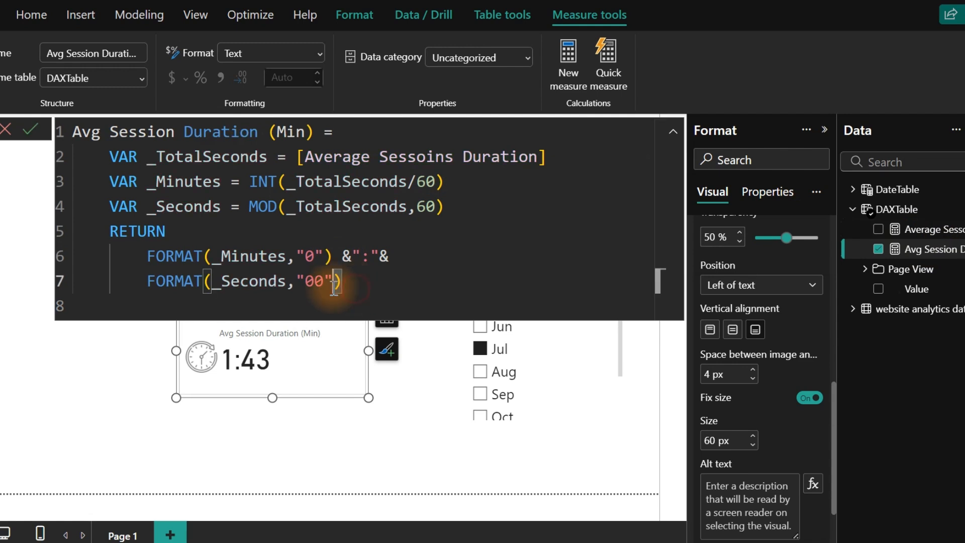
pyautogui.moveTo(334, 282); pyautogui.dragTo(128, 236)
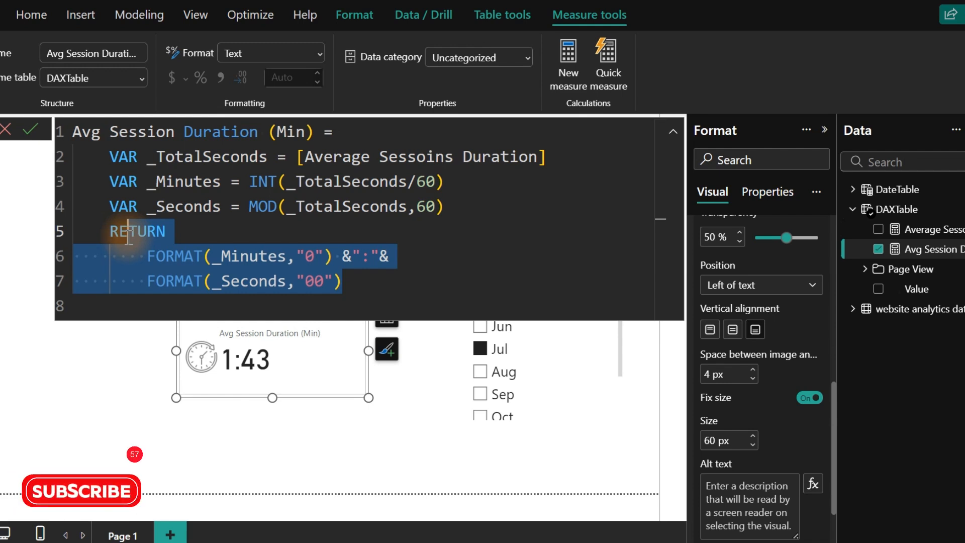
pyautogui.click(378, 447)
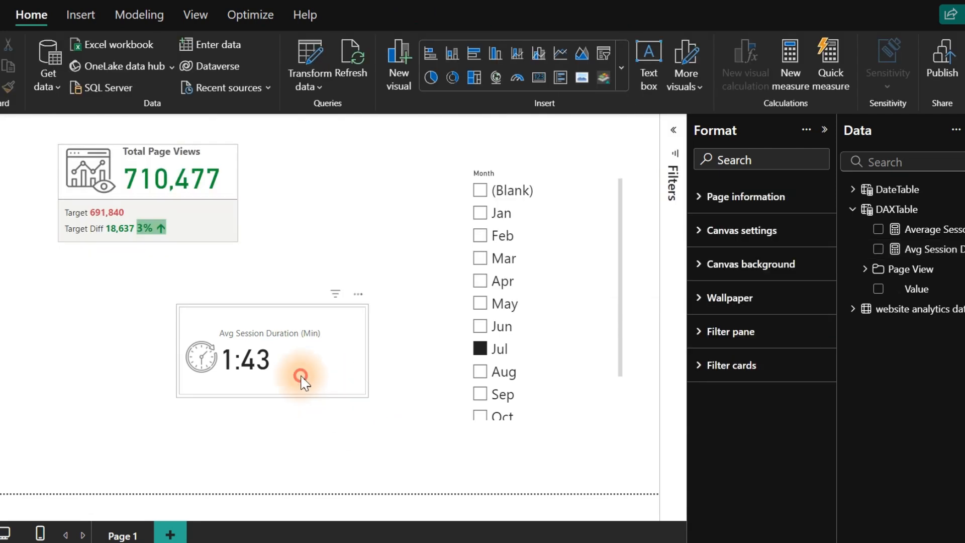
# Step: Shorten the Month slicer, filter it to Feb and move it further down the page
pyautogui.click(585, 210)
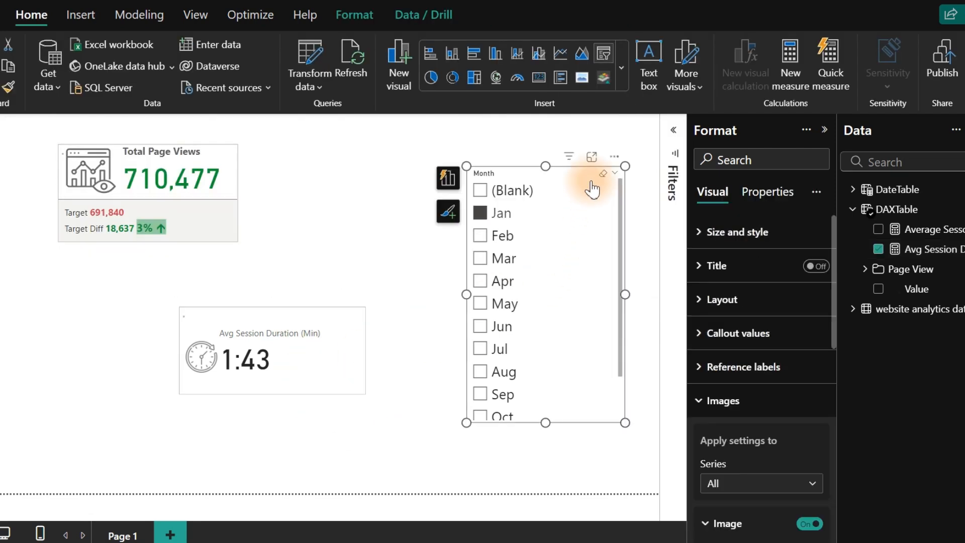
pyautogui.moveTo(547, 165); pyautogui.dragTo(561, 324)
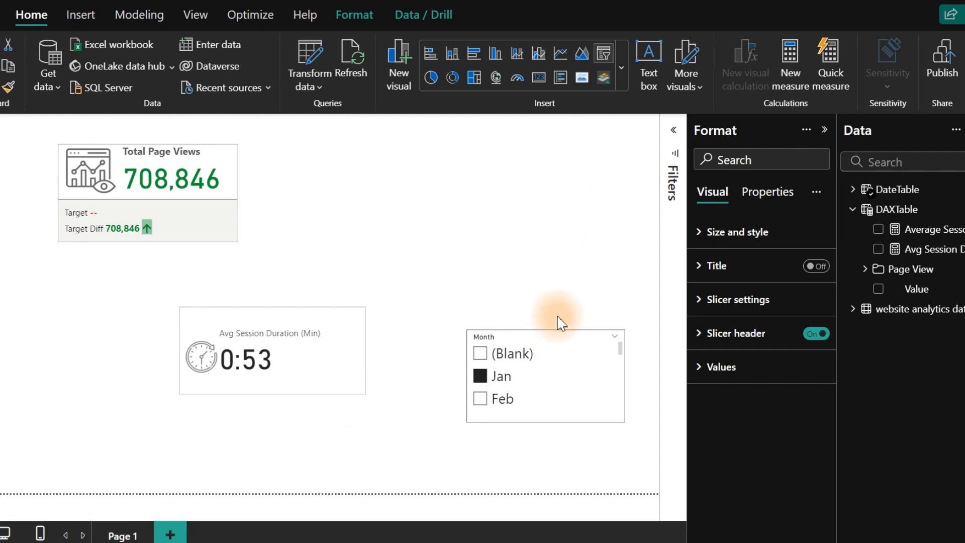
pyautogui.click(508, 367)
pyautogui.click(507, 382)
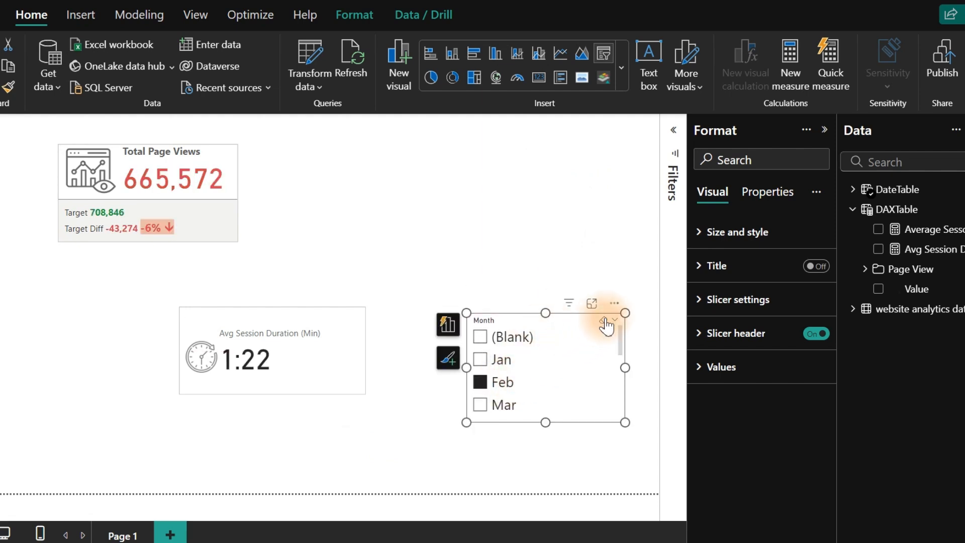
pyautogui.moveTo(618, 306); pyautogui.dragTo(616, 361)
# Step: Move the Avg Session Duration (Min) card above the Month slicer, level with the Total Page Views card, and deselect it
pyautogui.click(357, 329)
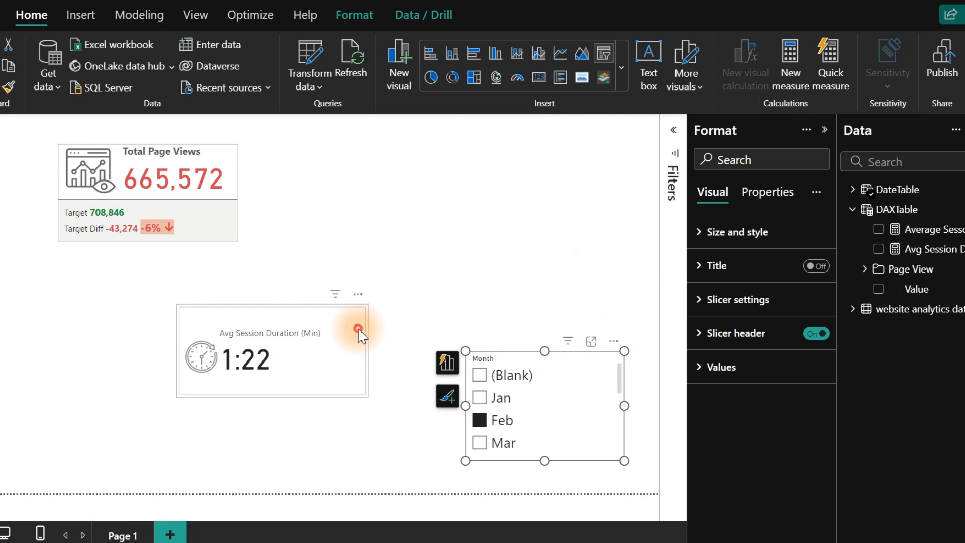
pyautogui.moveTo(358, 329); pyautogui.dragTo(613, 161)
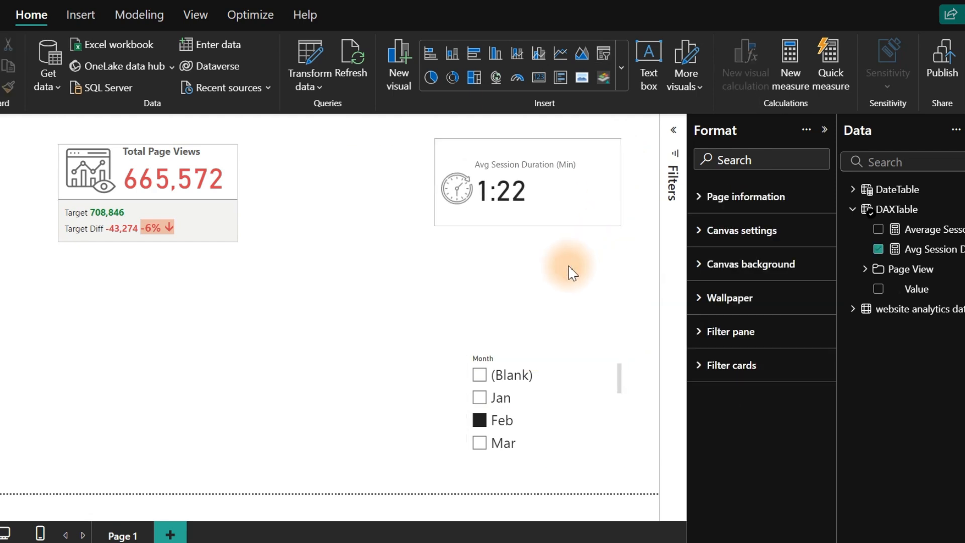
pyautogui.click(572, 271)
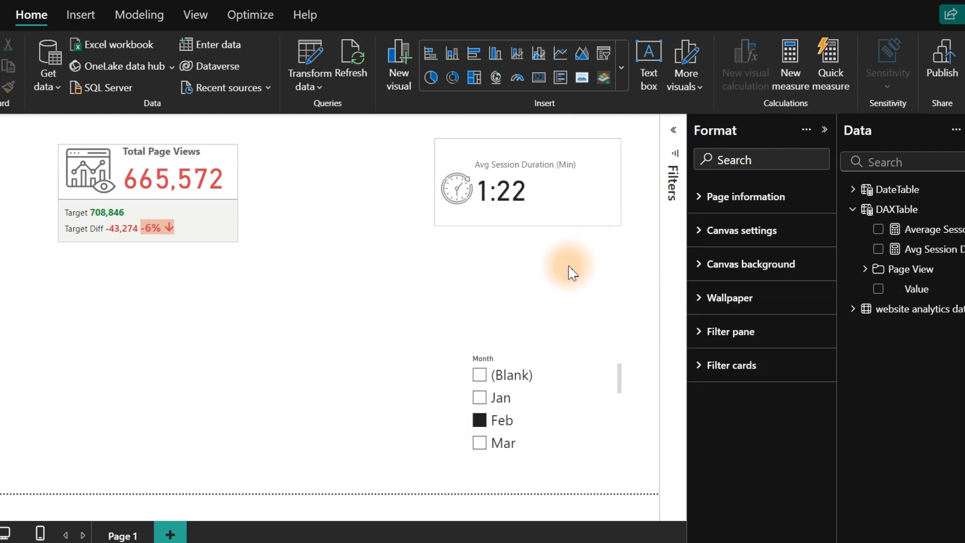
# Step: Insert an oval shape below the Total Page Views card, narrow the oval and nudge the card up clear of it
pyautogui.click(76, 16)
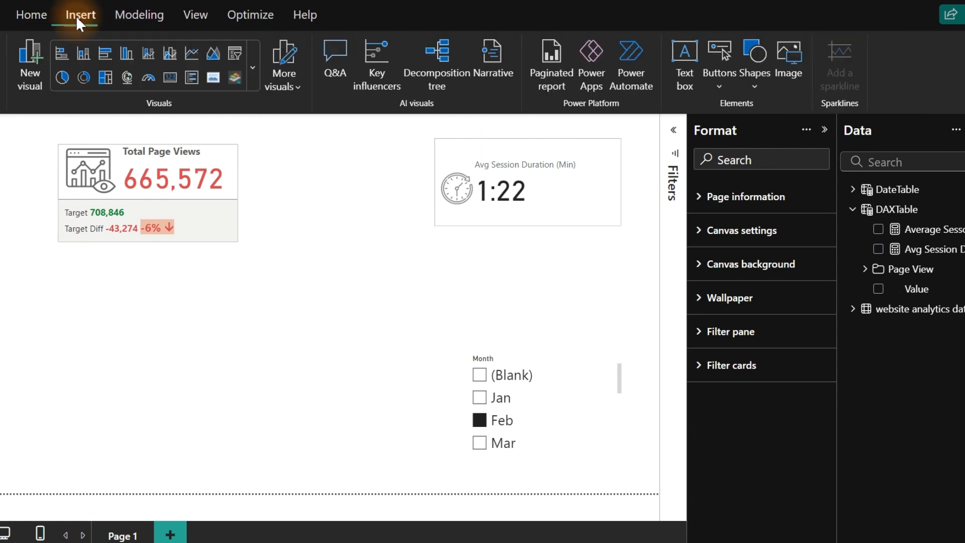
pyautogui.click(754, 87)
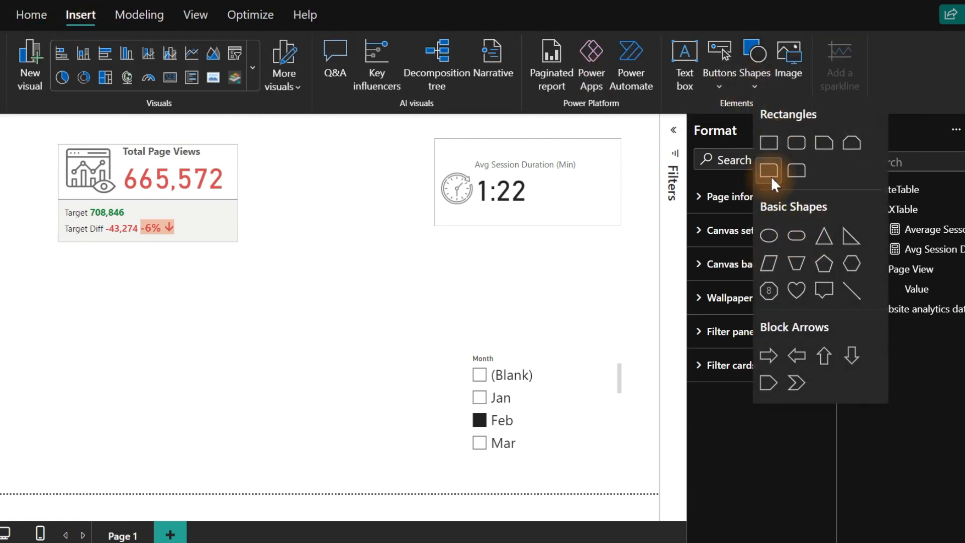
pyautogui.click(765, 234)
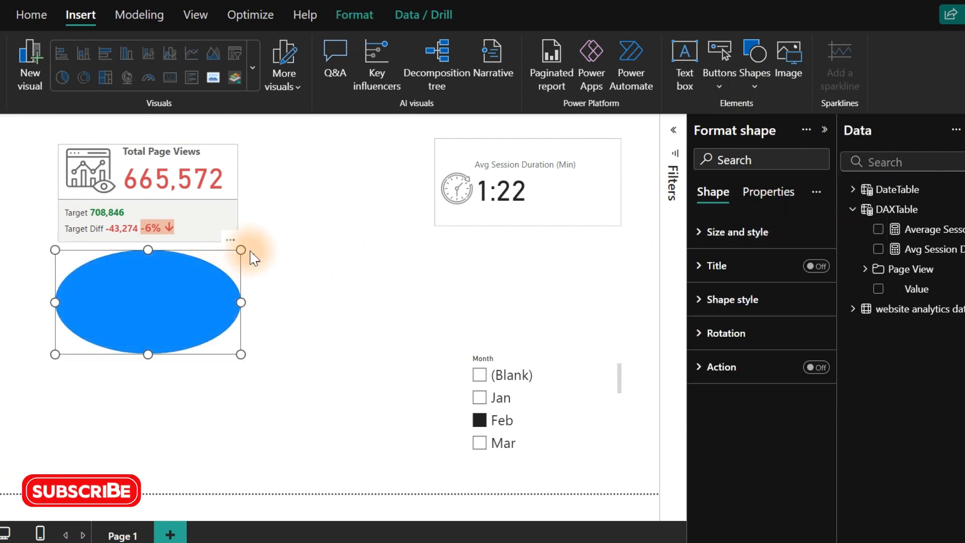
pyautogui.moveTo(241, 250); pyautogui.dragTo(149, 207)
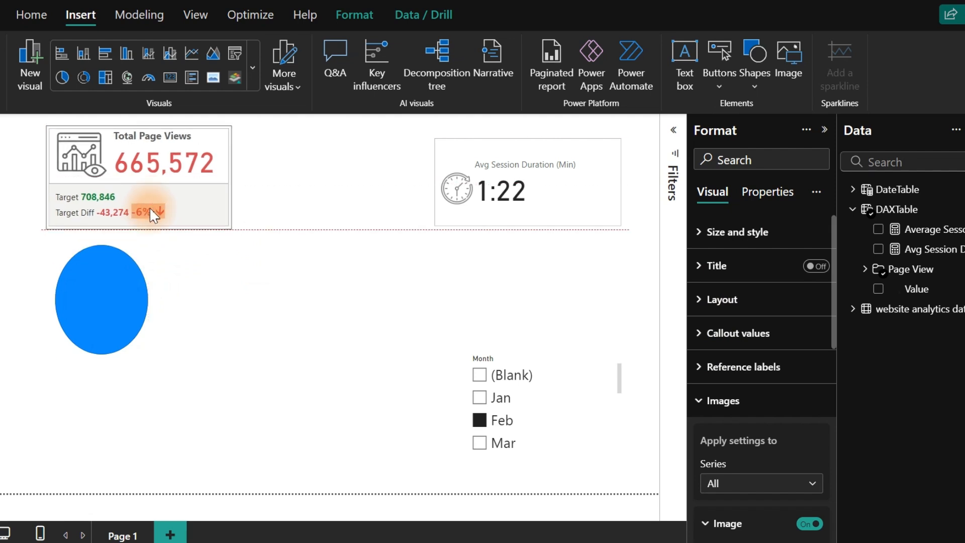
# Step: Shrink the blue oval into a small circle, place it between the Total Page Views card and the Month slicer, and deselect it
pyautogui.click(137, 288)
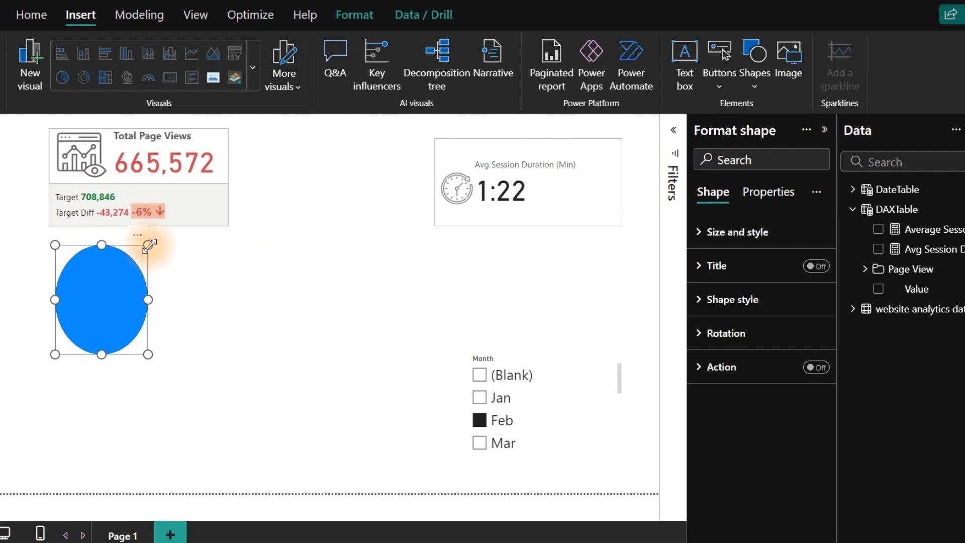
pyautogui.moveTo(148, 245); pyautogui.dragTo(91, 323)
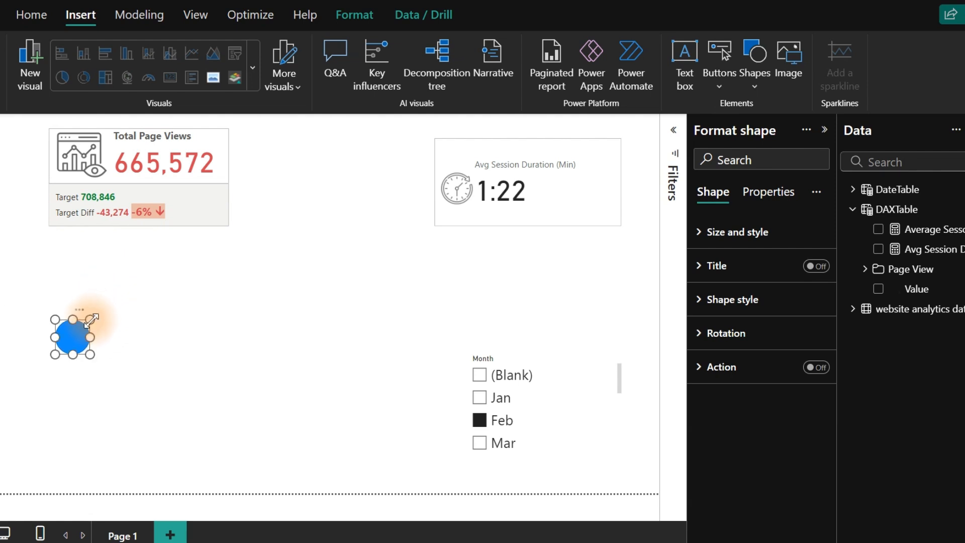
pyautogui.moveTo(74, 352); pyautogui.dragTo(323, 292)
pyautogui.click(366, 377)
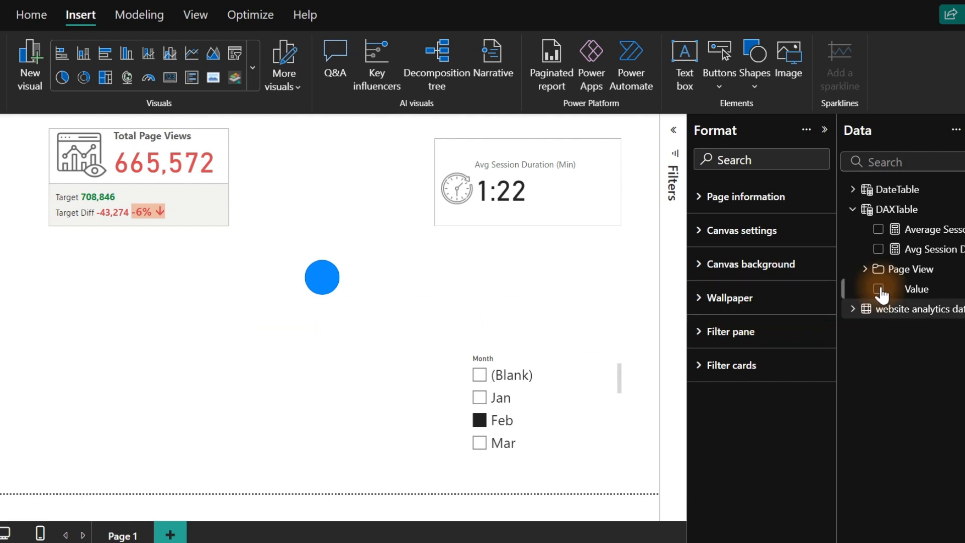
# Step: Create a new measure in DAXTable named CF Session Arrow
pyautogui.rightClick(916, 290)
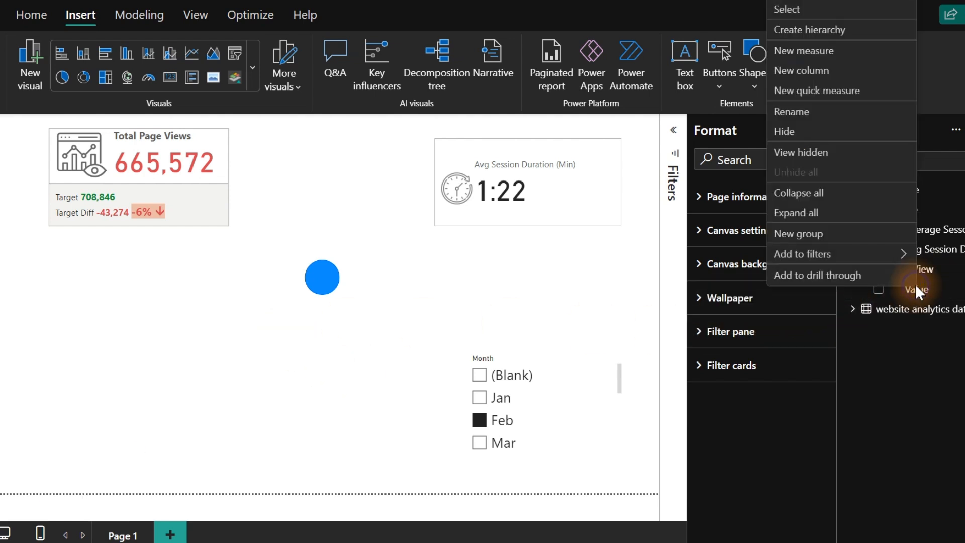
pyautogui.click(815, 50)
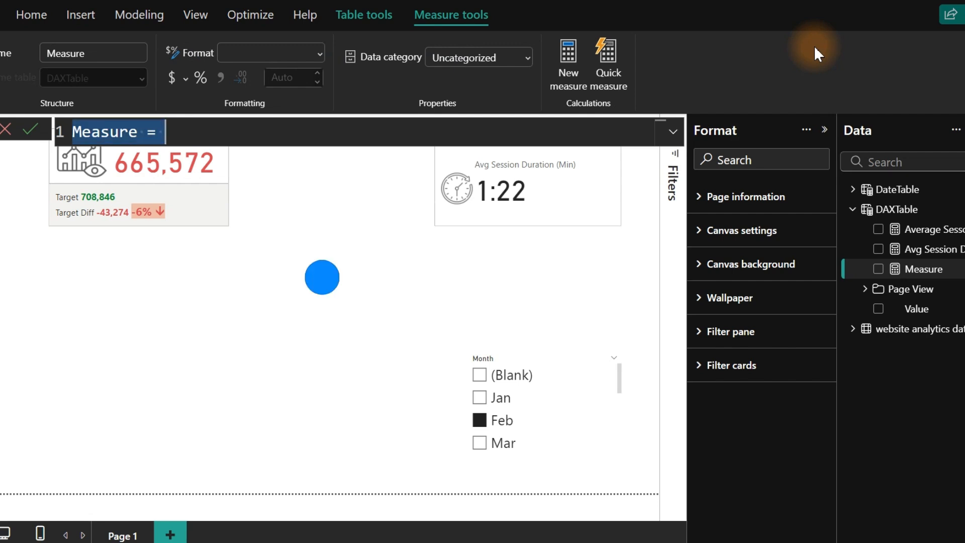
pyautogui.write('C')
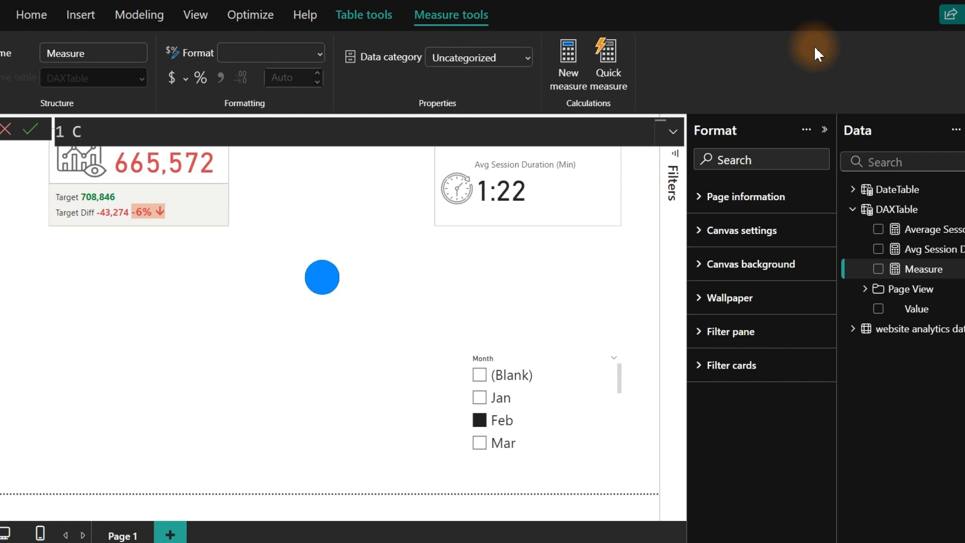
pyautogui.write('F Session')
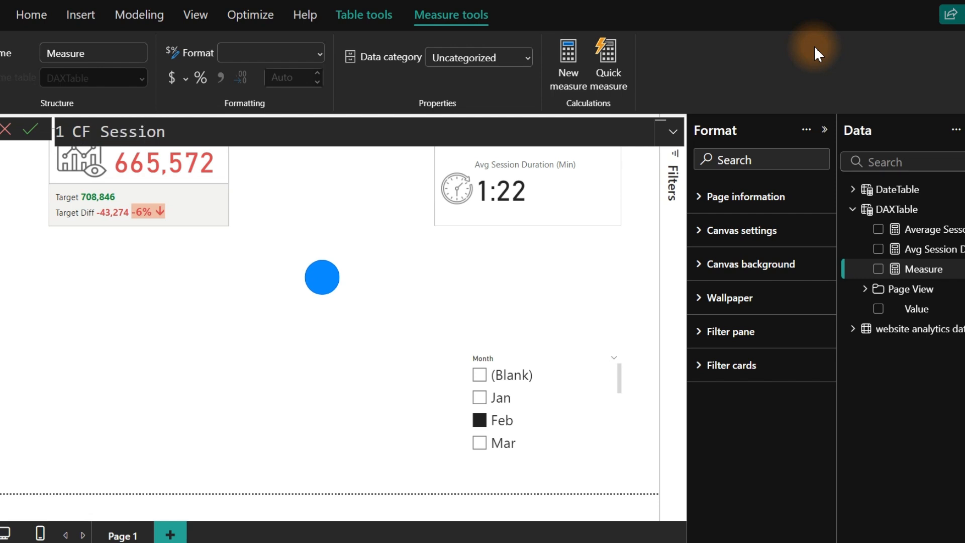
pyautogui.write(' =')
pyautogui.press('BackSpace')
pyautogui.write('Arrow ')
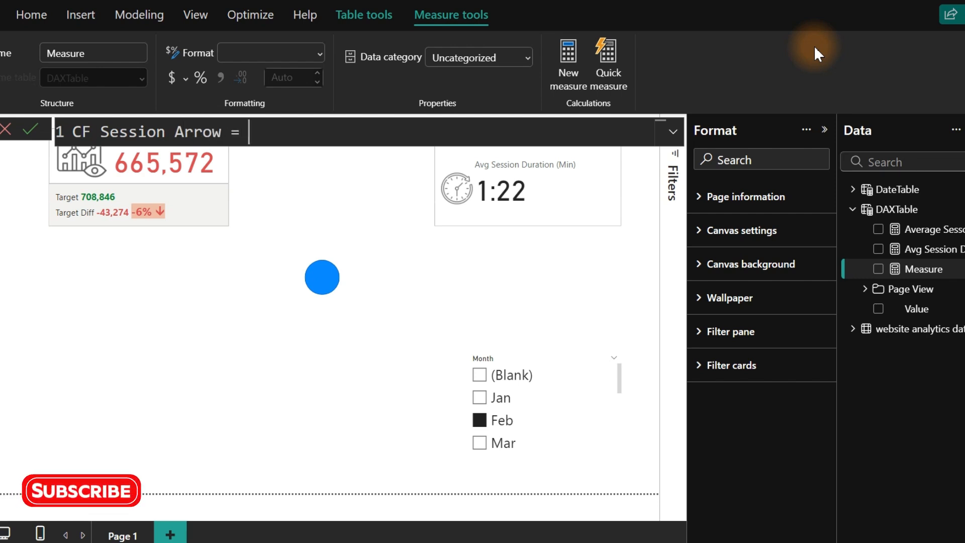
pyautogui.write('=')
# Step: Begin the measure's formula with IF( on its own line and reference [Average Sessoins Duration] on the line below
pyautogui.hotkey('shift', 'Return')
pyautogui.press('Tab')
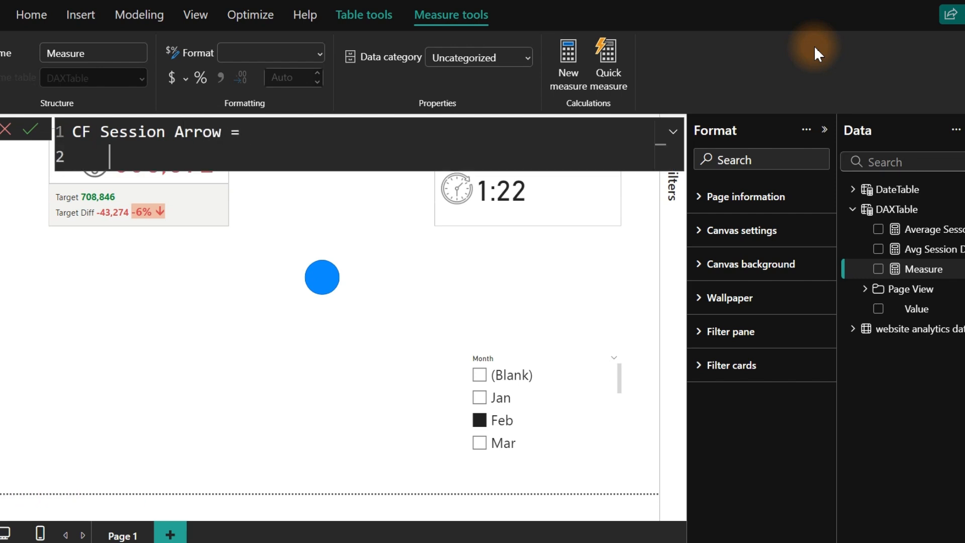
pyautogui.write('IF(')
pyautogui.hotkey('shift', 'Return')
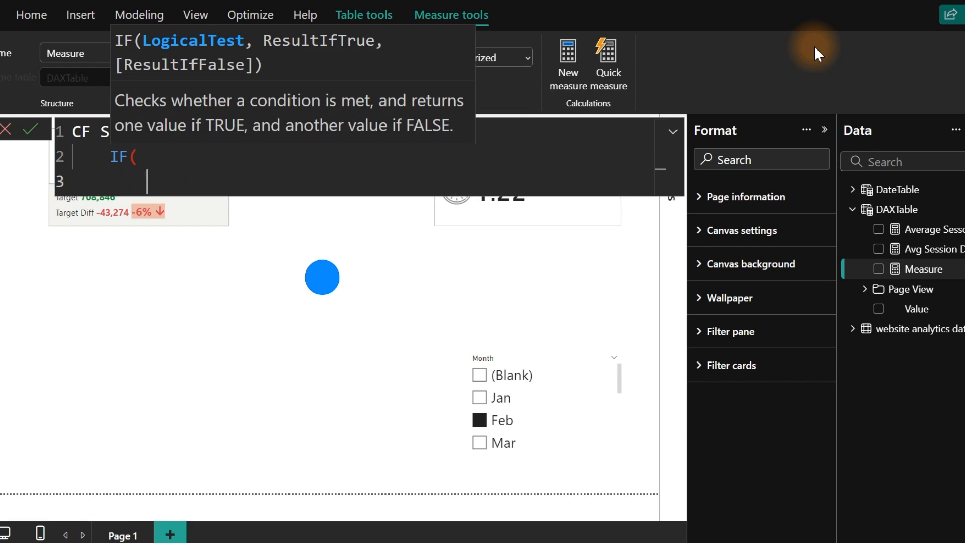
pyautogui.write('av')
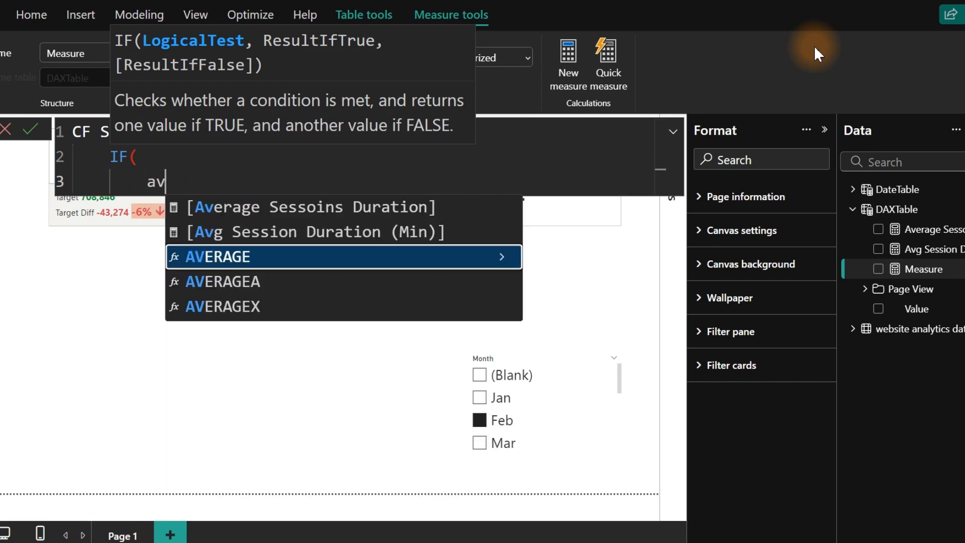
pyautogui.press('Down')
pyautogui.press('Up')
pyautogui.press('Up')
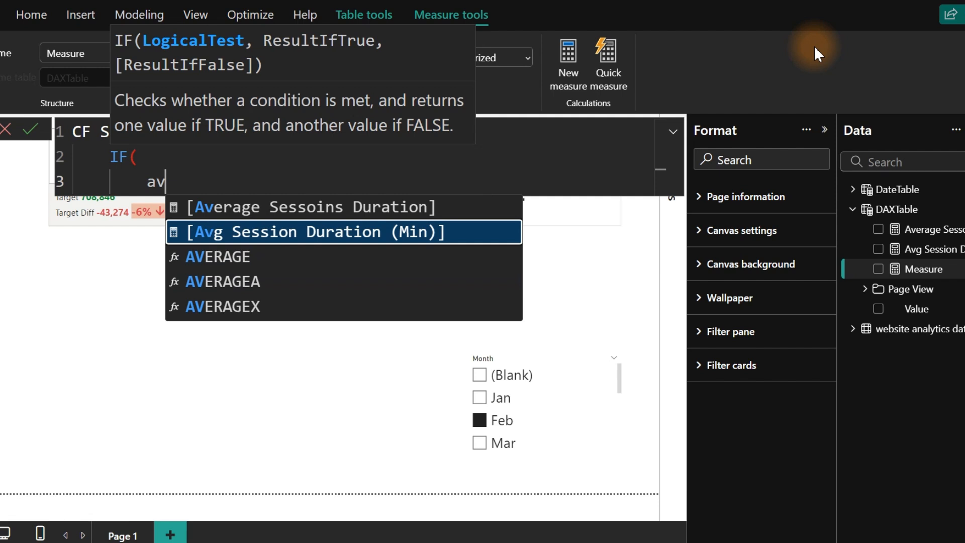
pyautogui.press('Up')
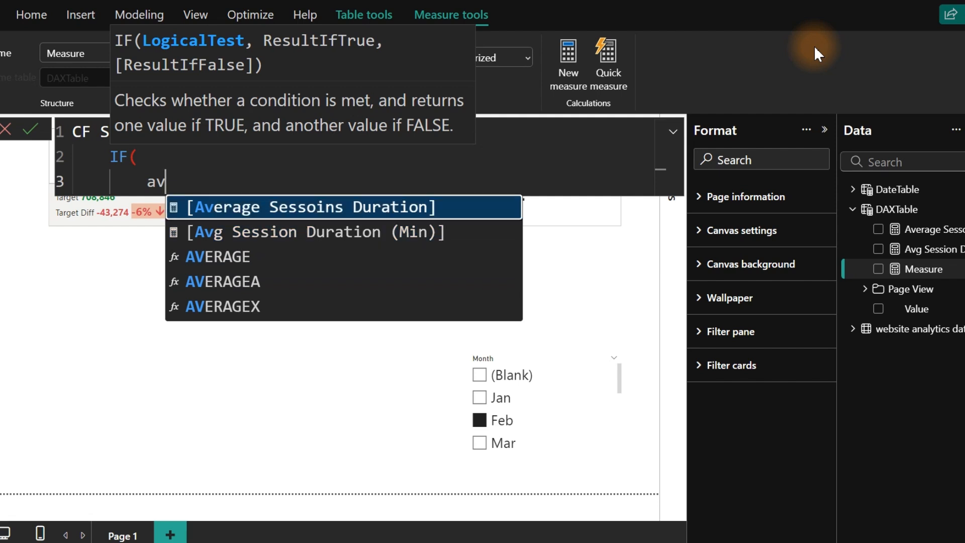
pyautogui.press('Tab')
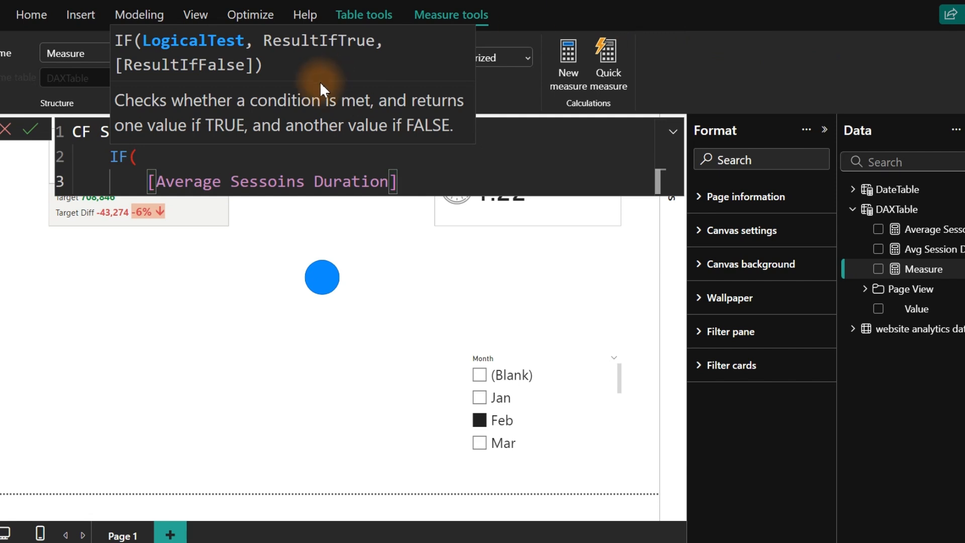
# Step: Remove IF( from the formula, divide [Average Sessoins Duration] by 60 and commit the measure
pyautogui.moveTo(146, 159); pyautogui.dragTo(105, 158)
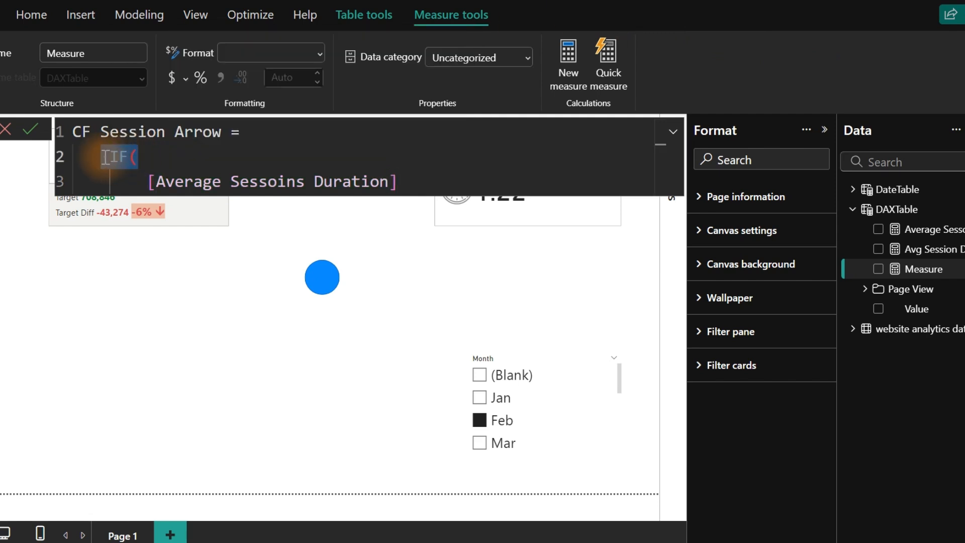
pyautogui.press('BackSpace')
pyautogui.click(418, 180)
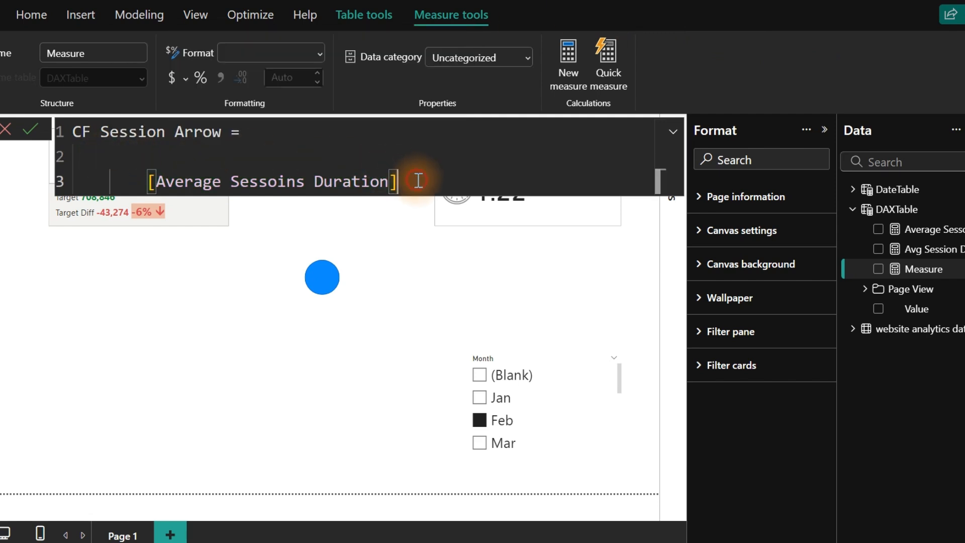
pyautogui.write('/60')
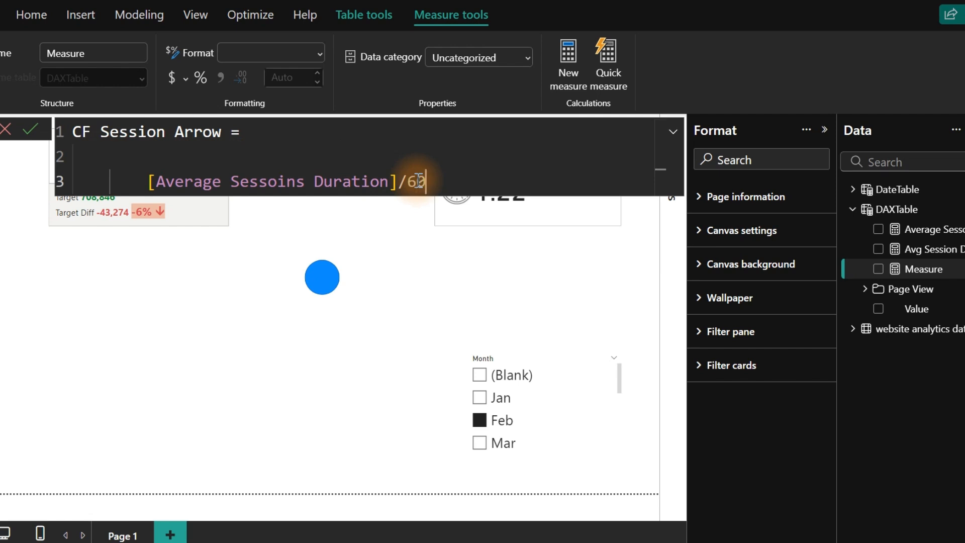
pyautogui.press('Return')
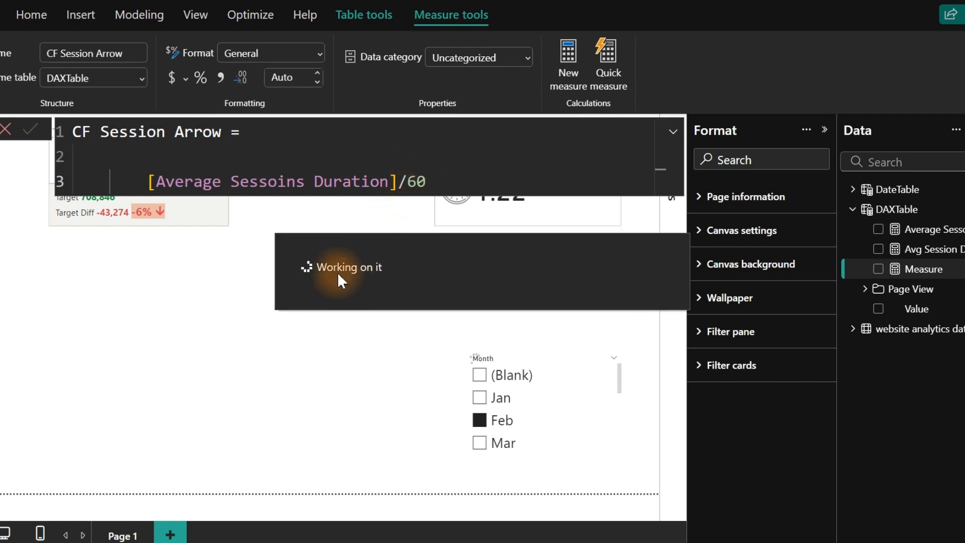
# Step: Show the CF Session Arrow measure in a new card, move it down and left, and dismiss the visual suggestions
pyautogui.click(182, 343)
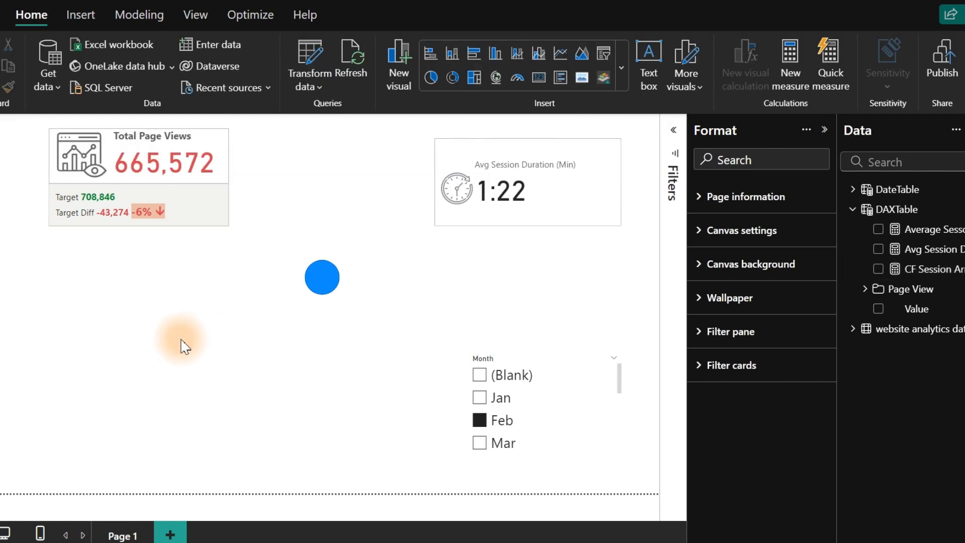
pyautogui.click(879, 269)
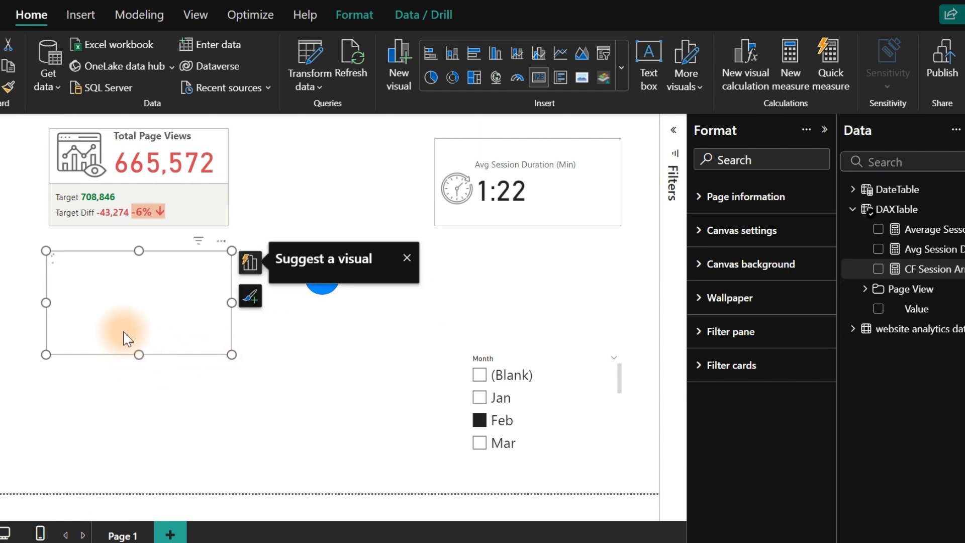
pyautogui.moveTo(130, 343); pyautogui.dragTo(69, 392)
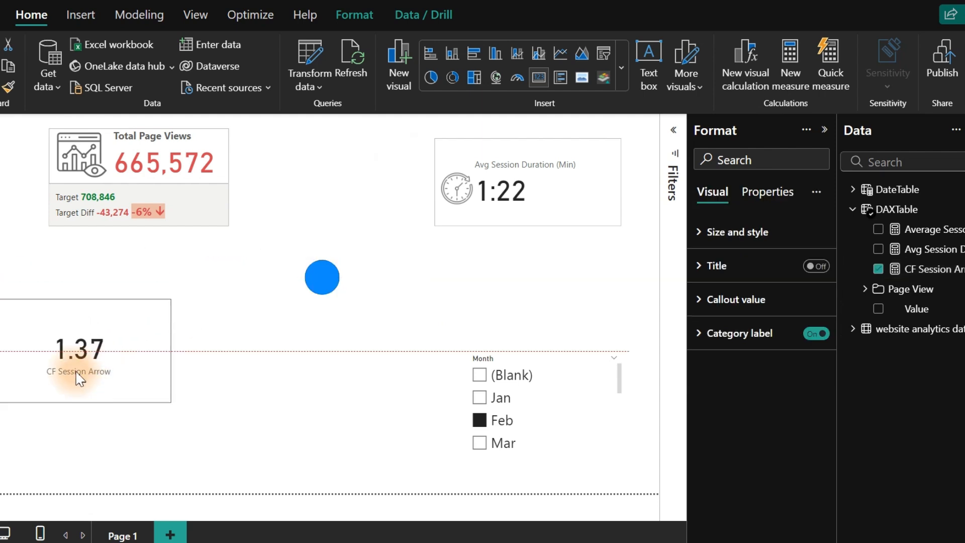
pyautogui.click(274, 387)
pyautogui.click(271, 430)
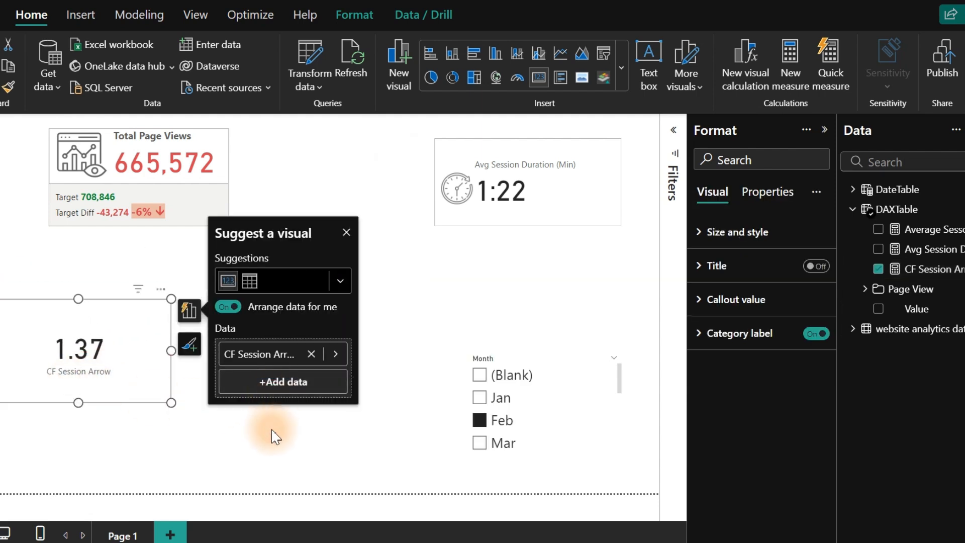
pyautogui.click(346, 233)
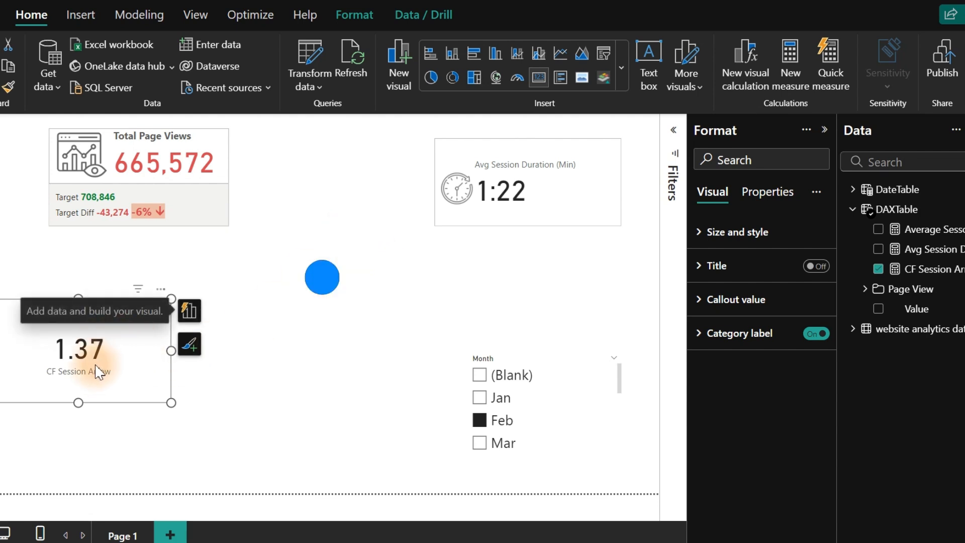
# Step: Reopen the CF Session Arrow formula and append <2, after [Average Sessoins Duration]/60
pyautogui.click(919, 271)
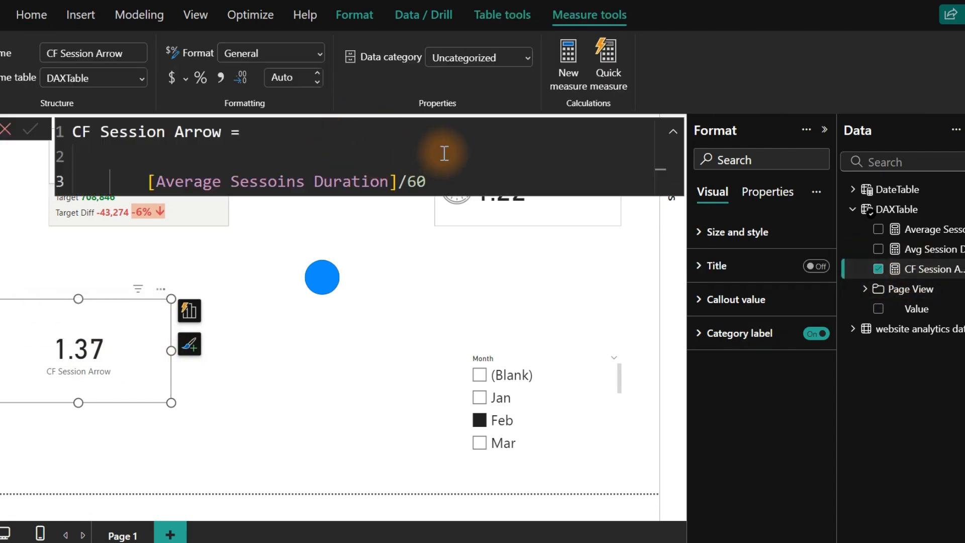
pyautogui.click(450, 176)
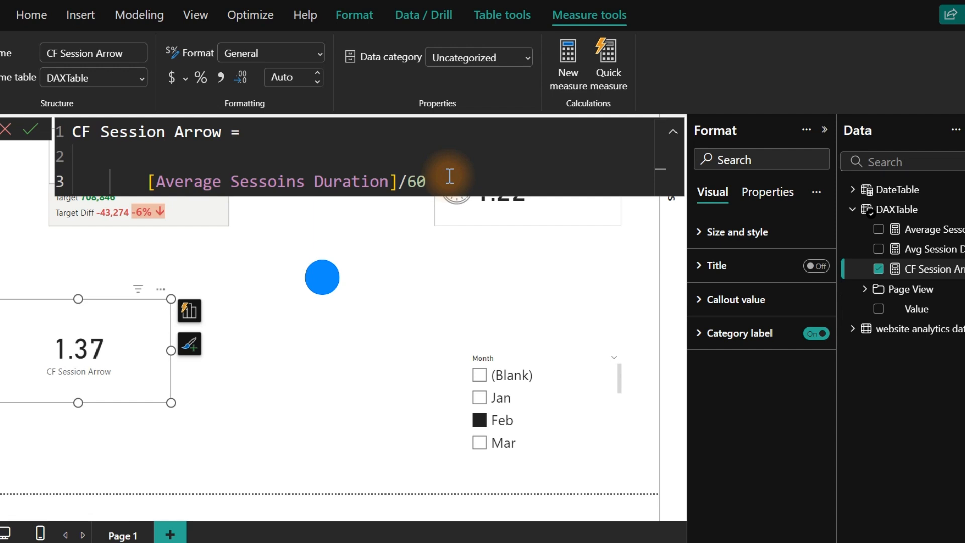
pyautogui.write('<2')
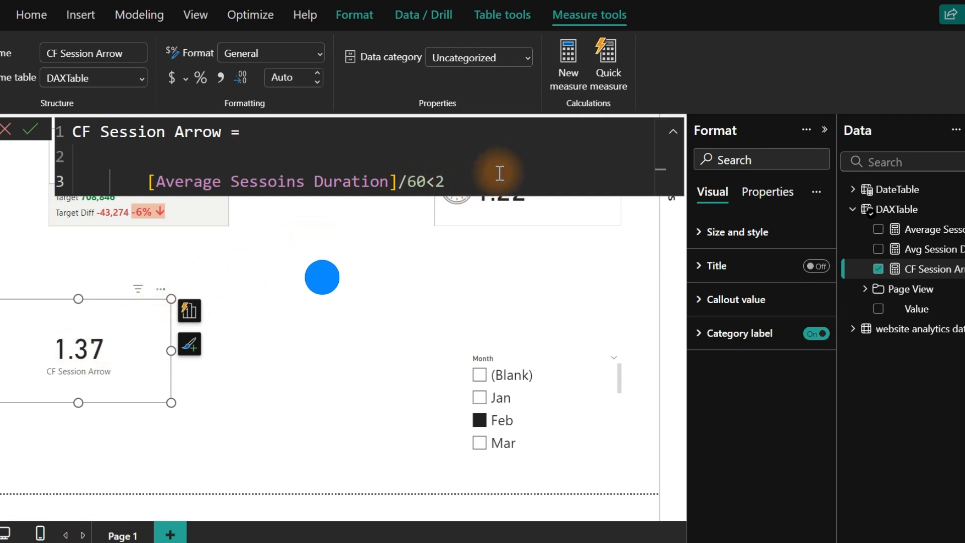
pyautogui.write(',')
pyautogui.press('BackSpace')
pyautogui.write(',')
# Step: Insert IF( on the empty line above the [Average Sessoins Duration]/60<2 condition and add a new line below the condition
pyautogui.click(136, 158)
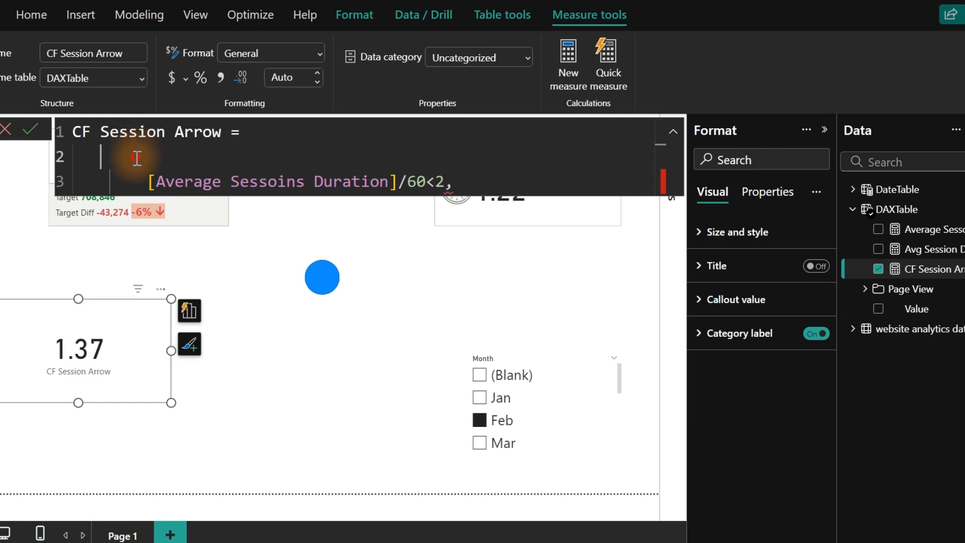
pyautogui.write('if(')
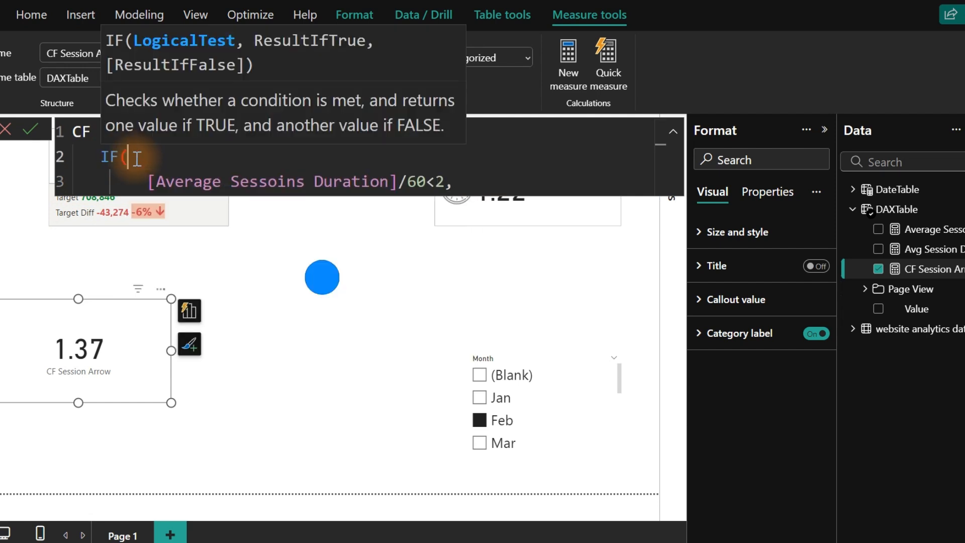
pyautogui.click(468, 194)
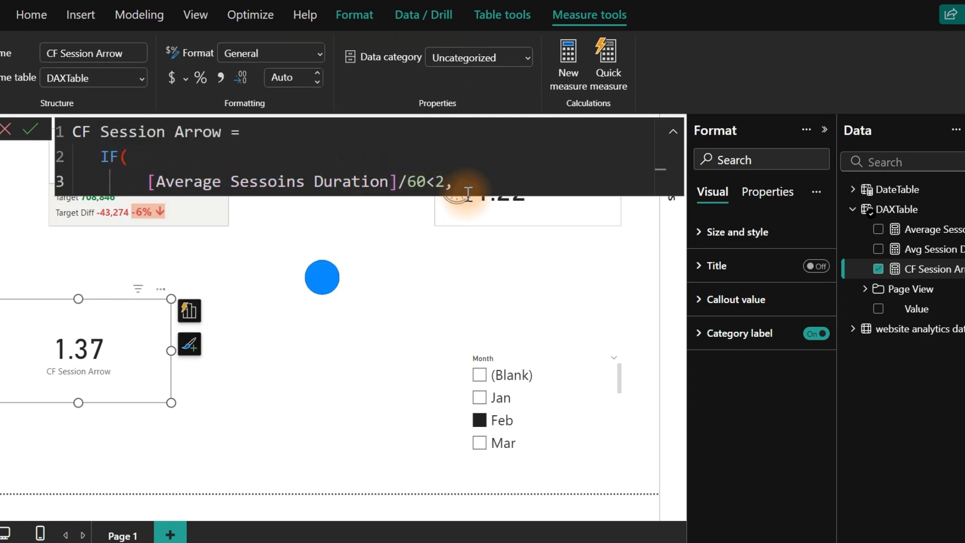
pyautogui.hotkey('shift', 'Return')
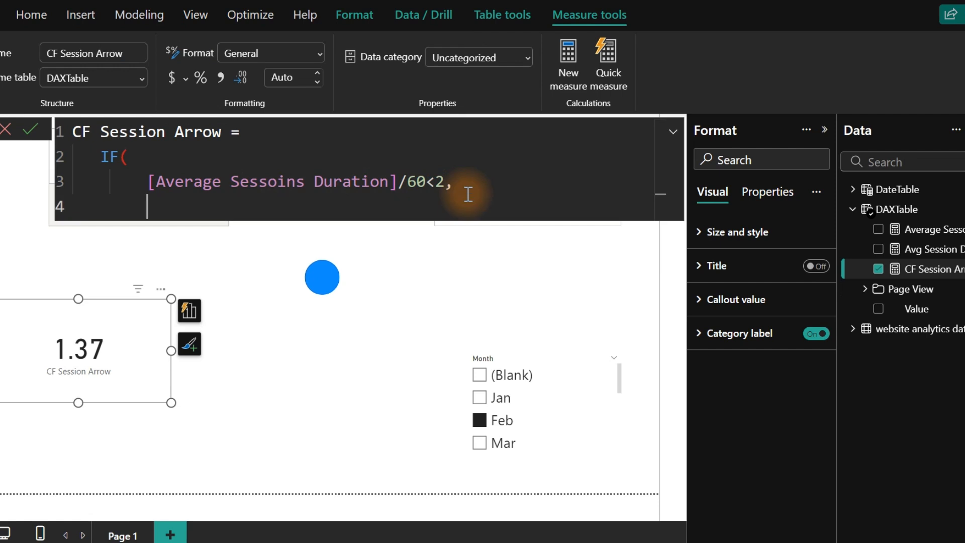
# Step: Enter "↓", as the IF's true result using the symbol picker, cutting out the extra up arrow
pyautogui.write('"')
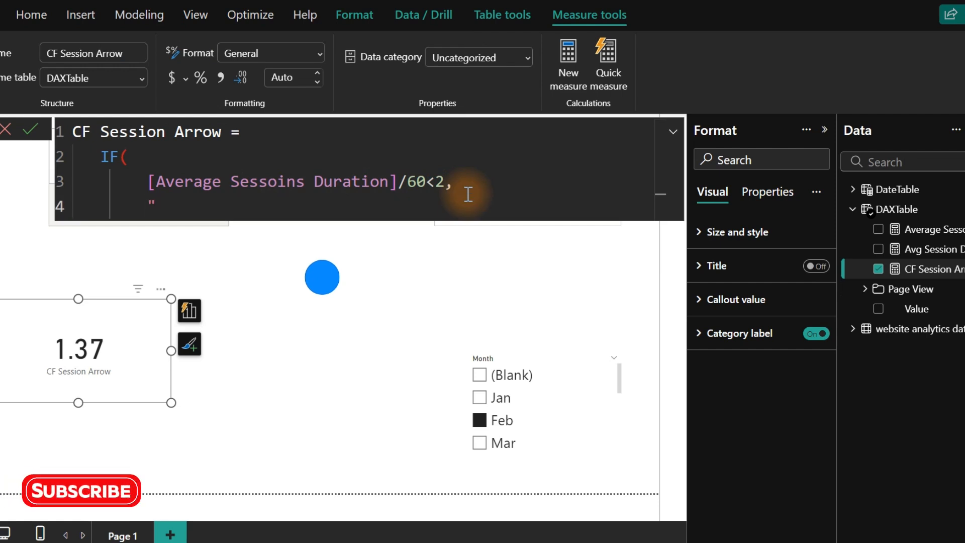
pyautogui.press('super+period')
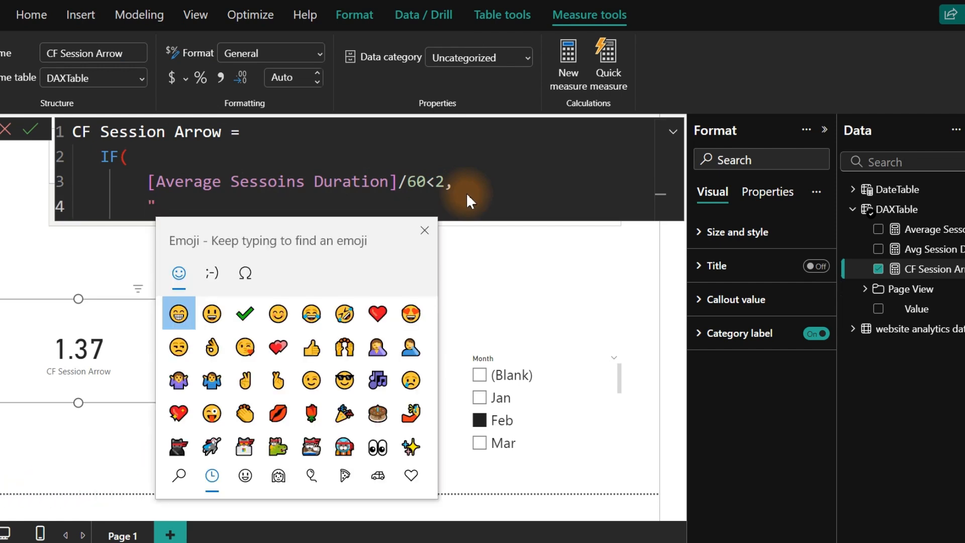
pyautogui.click(248, 271)
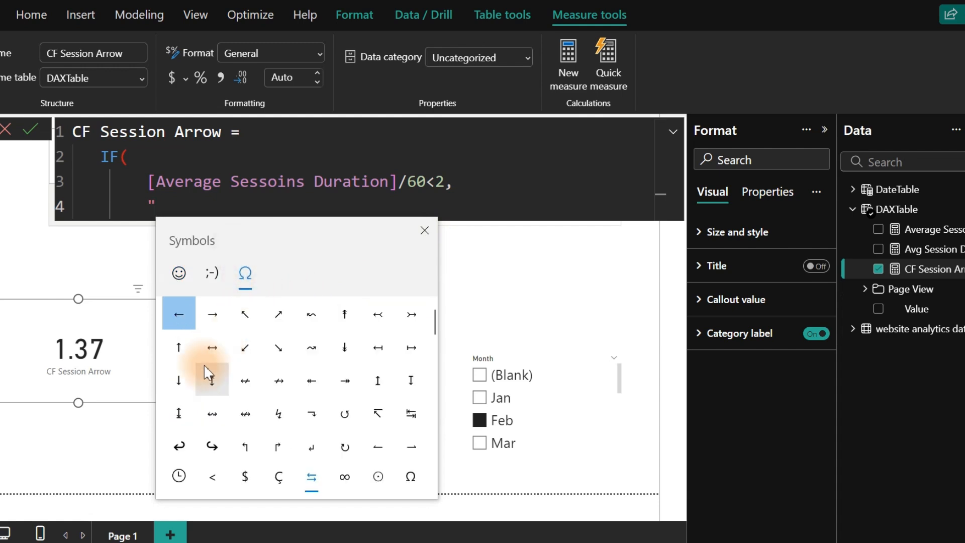
pyautogui.click(182, 355)
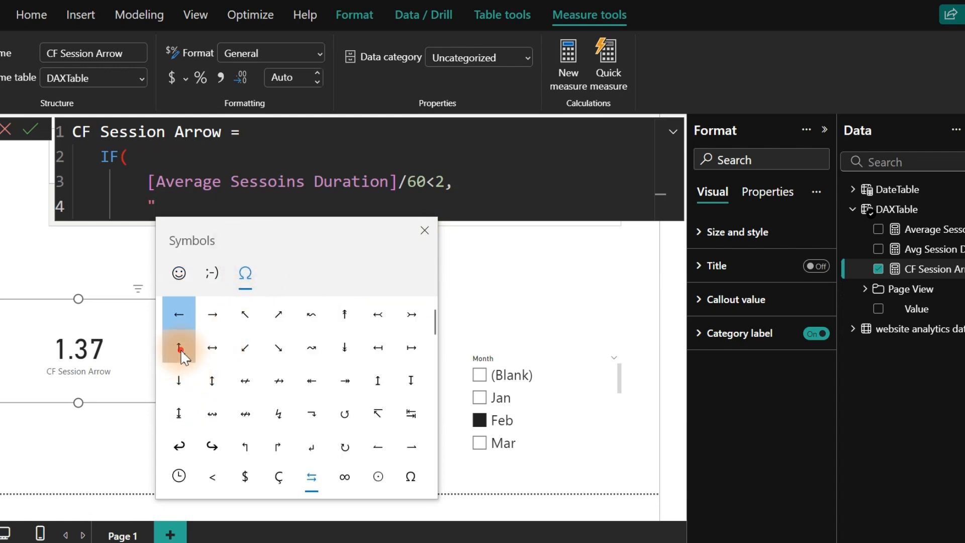
pyautogui.click(184, 383)
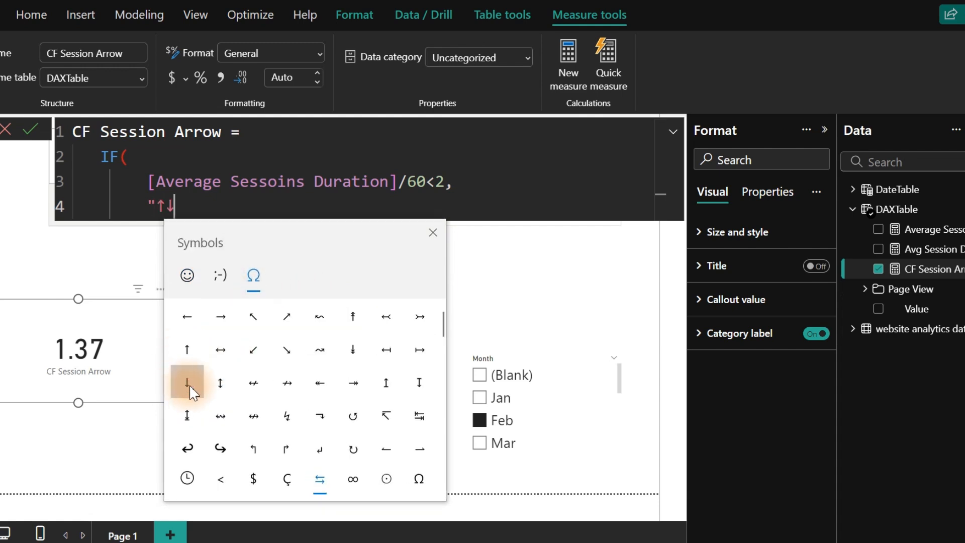
pyautogui.click(257, 199)
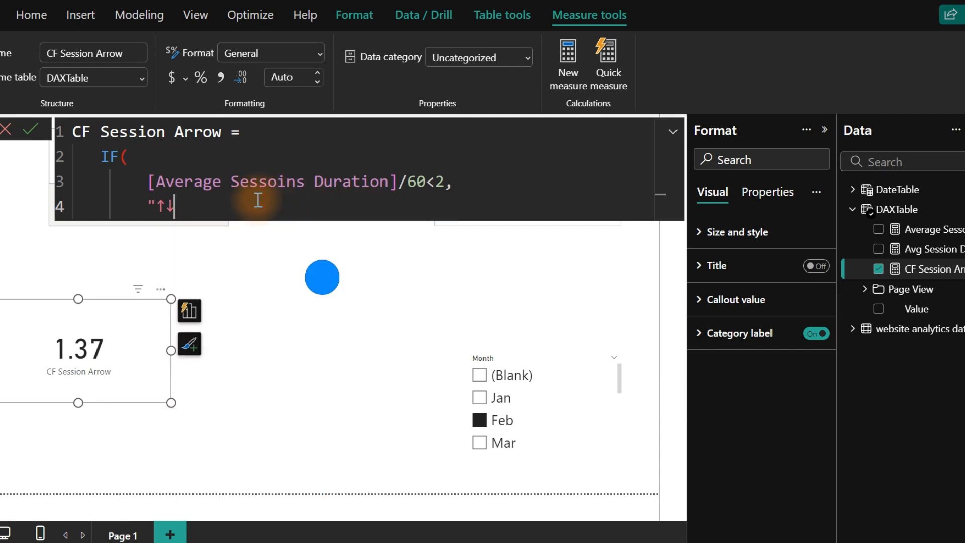
pyautogui.doubleClick(161, 205)
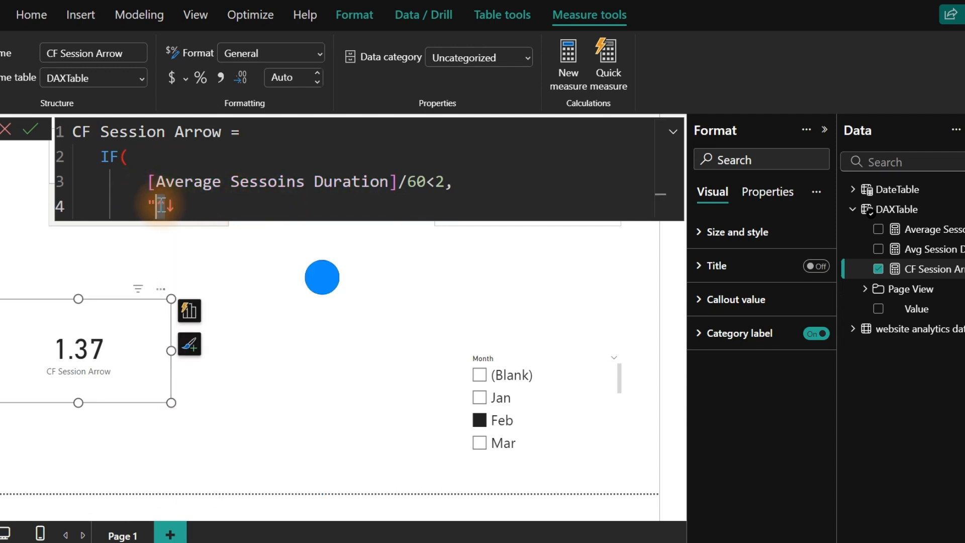
pyautogui.press('BackSpace')
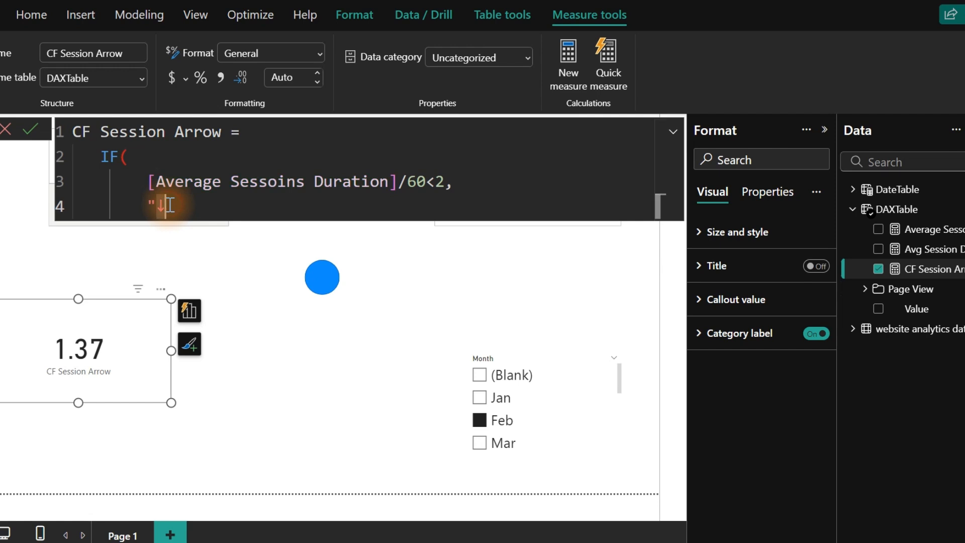
pyautogui.write(',')
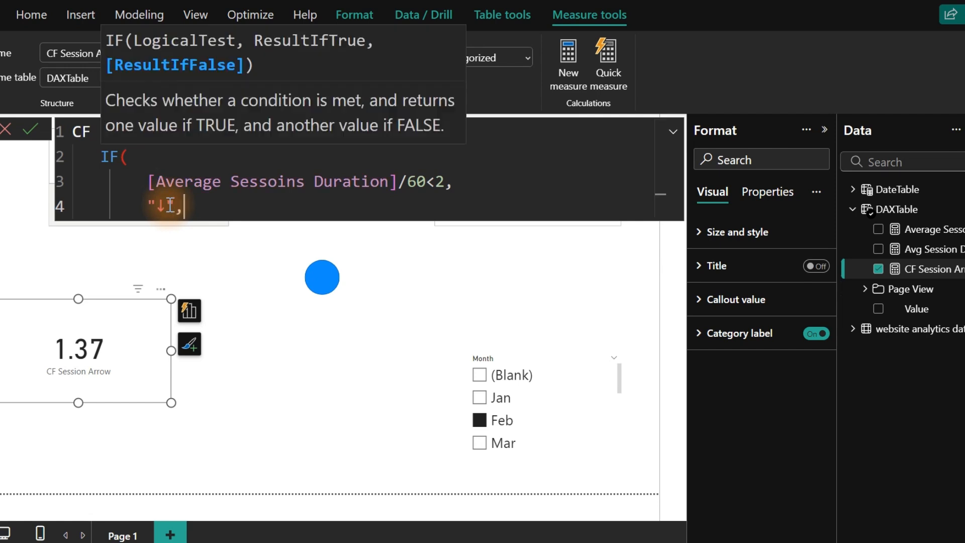
# Step: Add "↑" as the IF's false result, close the parenthesis on its own line and commit the CF Session Arrow measure
pyautogui.press('Return')
pyautogui.write('"')
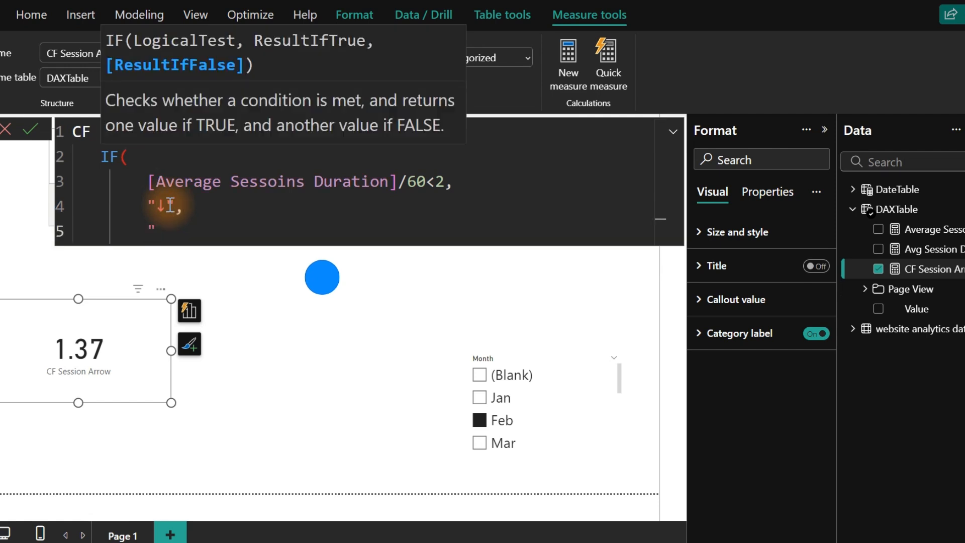
pyautogui.write('↑"')
pyautogui.press('Return')
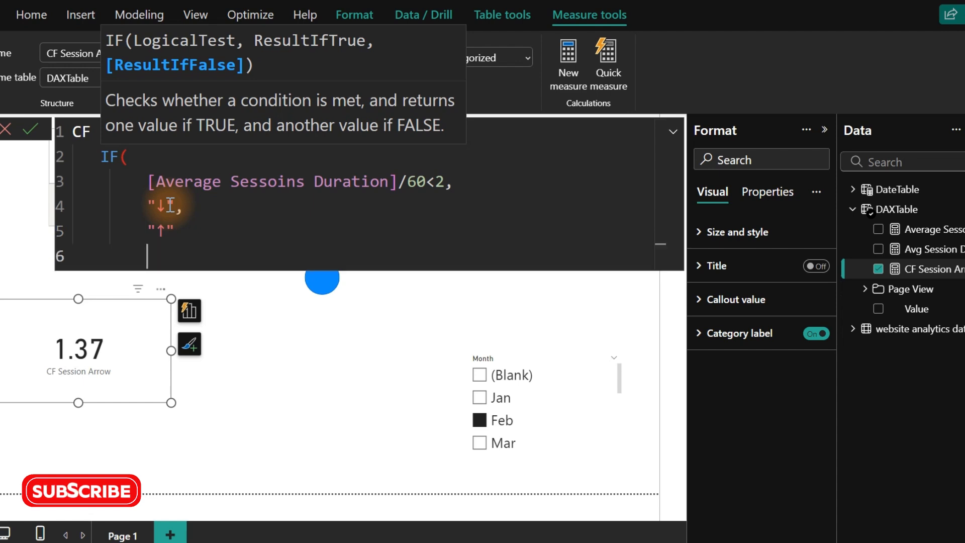
pyautogui.write(')')
pyautogui.click(170, 205)
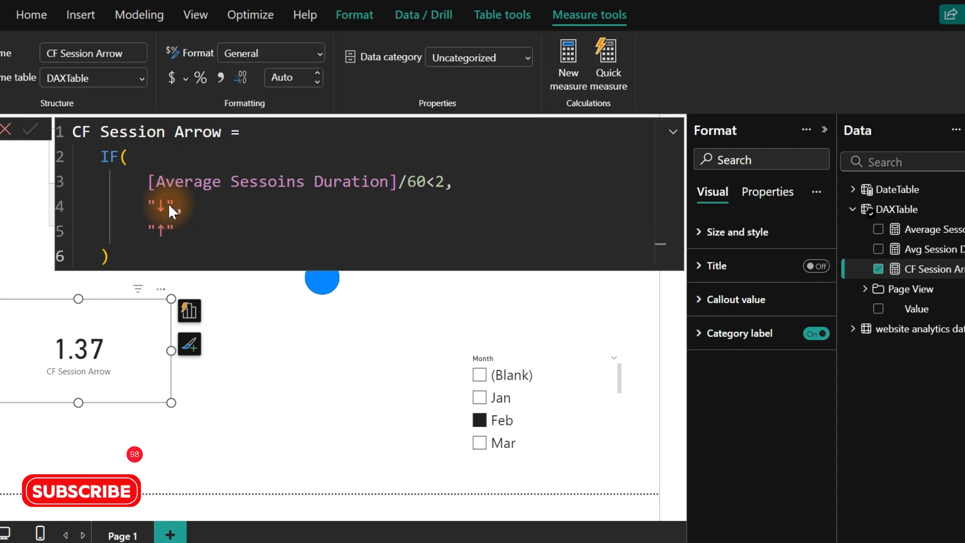
pyautogui.write(',')
pyautogui.press('Return')
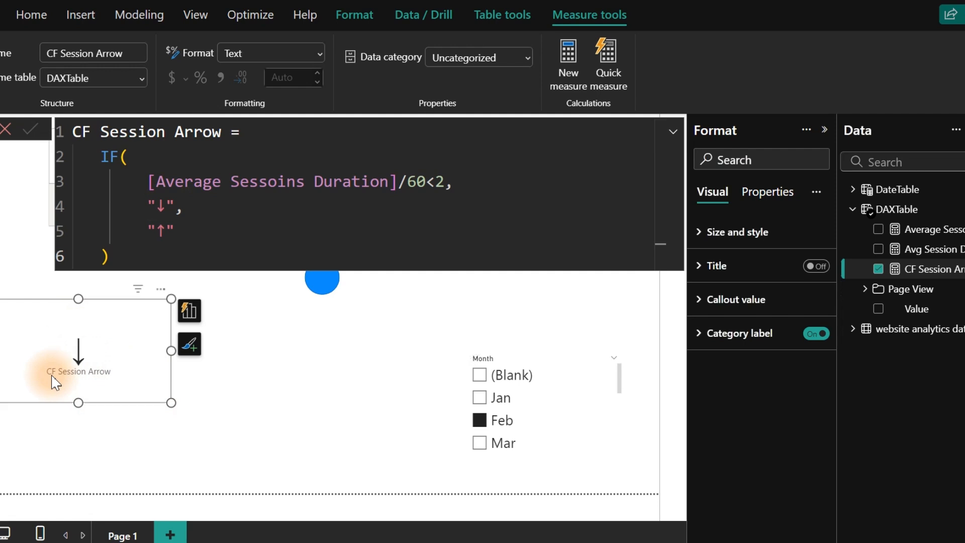
# Step: Move the CF Session Arrow card right and slightly down, and turn off its category label
pyautogui.moveTo(32, 352); pyautogui.dragTo(132, 376)
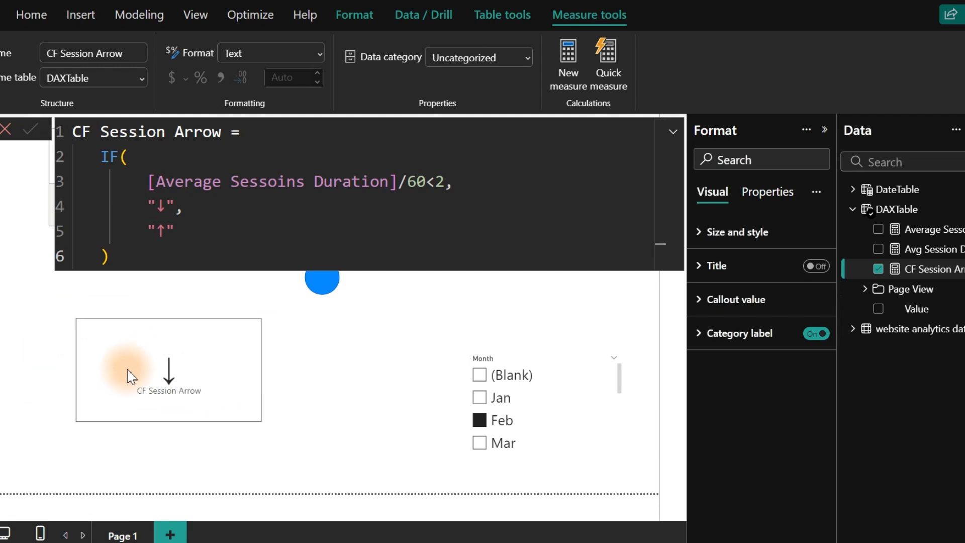
pyautogui.click(817, 336)
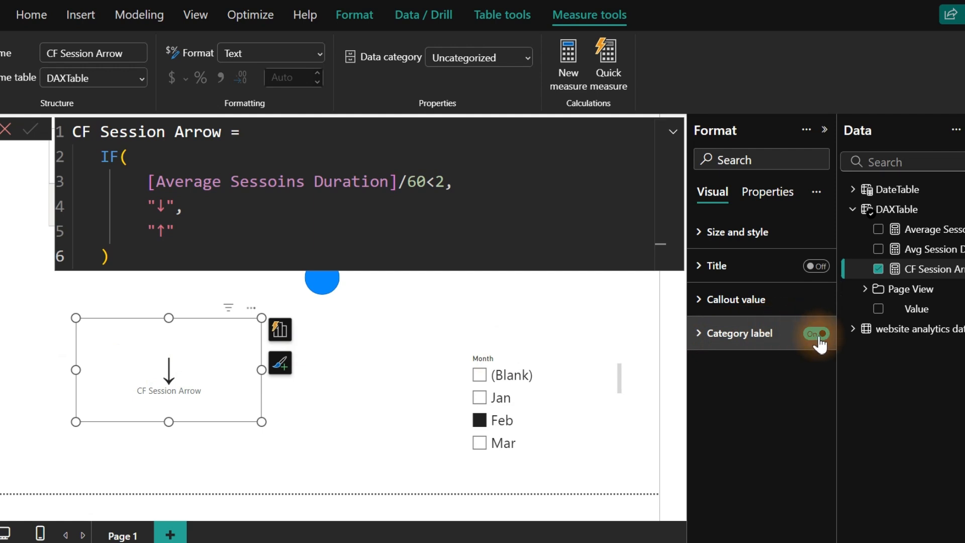
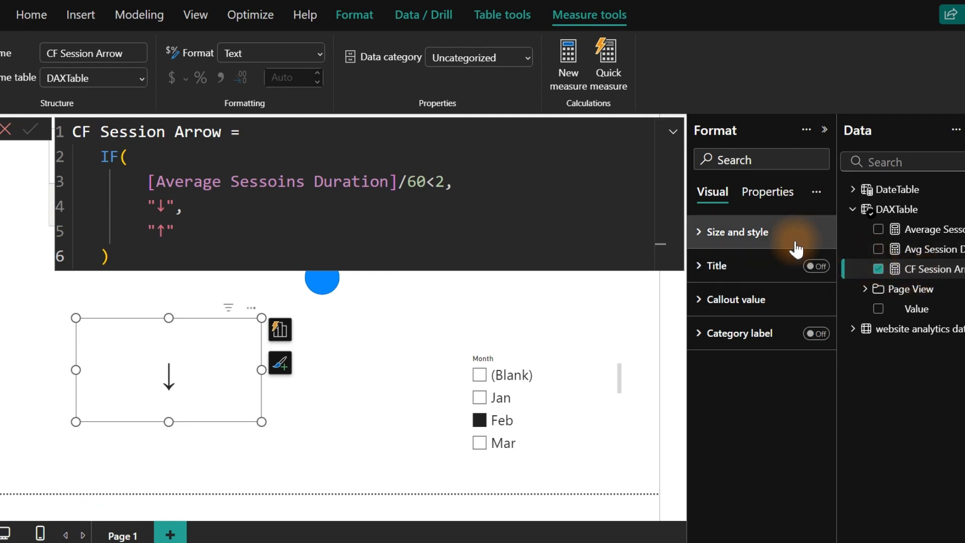
# Step: Copy the CF Session Arrow formula into a new DAXTable measure and shorten the measure's name to CF Session
pyautogui.click(584, 197)
pyautogui.hotkey('ctrl', 'a')
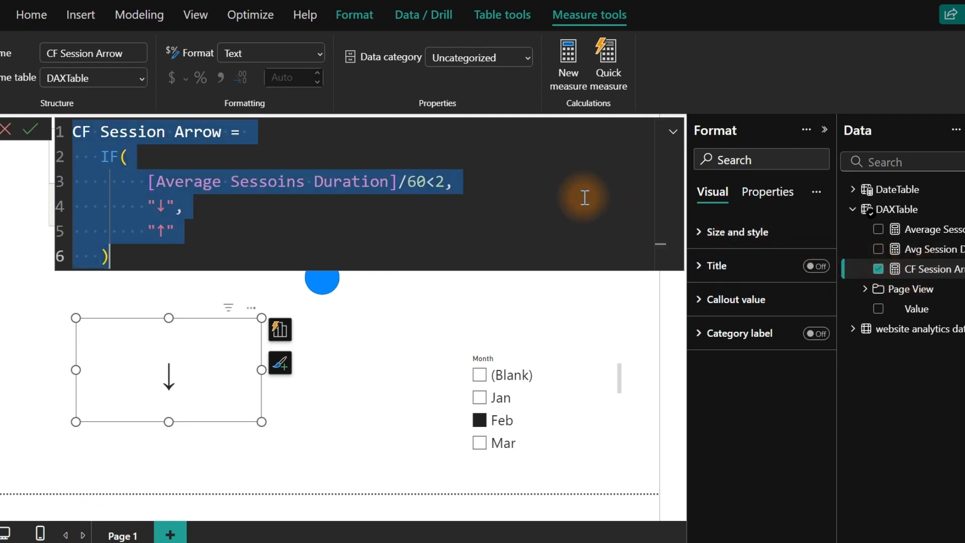
pyautogui.rightClick(953, 271)
pyautogui.click(830, 317)
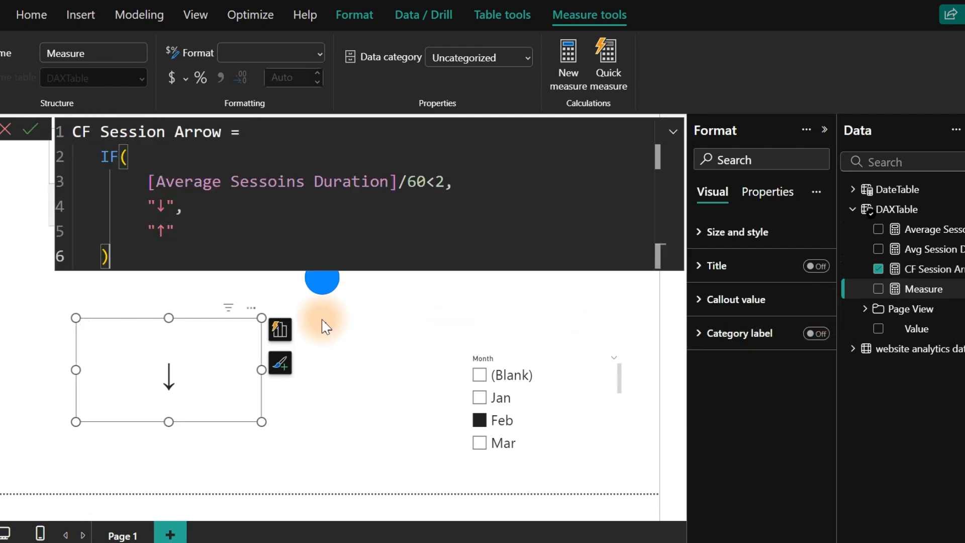
pyautogui.moveTo(223, 132); pyautogui.dragTo(175, 132)
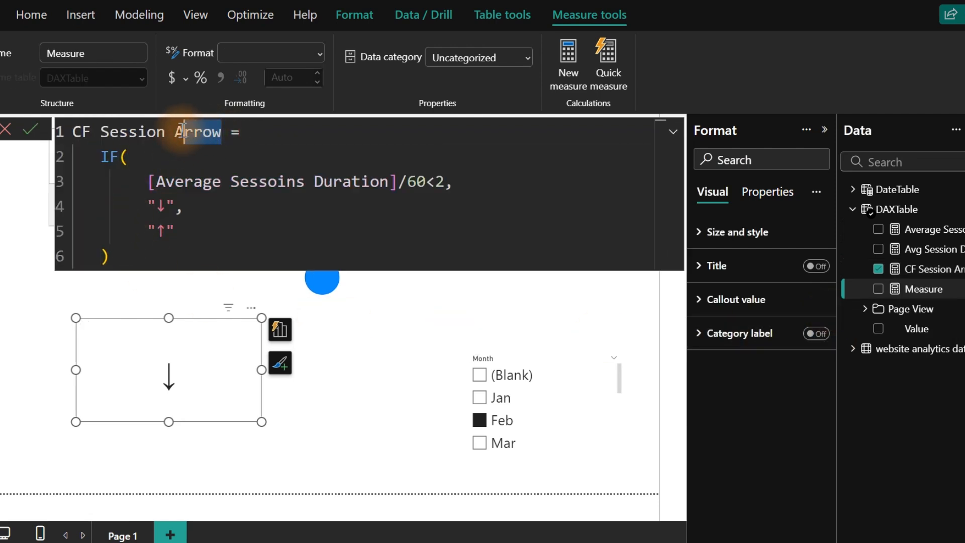
pyautogui.press('BackSpace')
pyautogui.press('BackSpace')
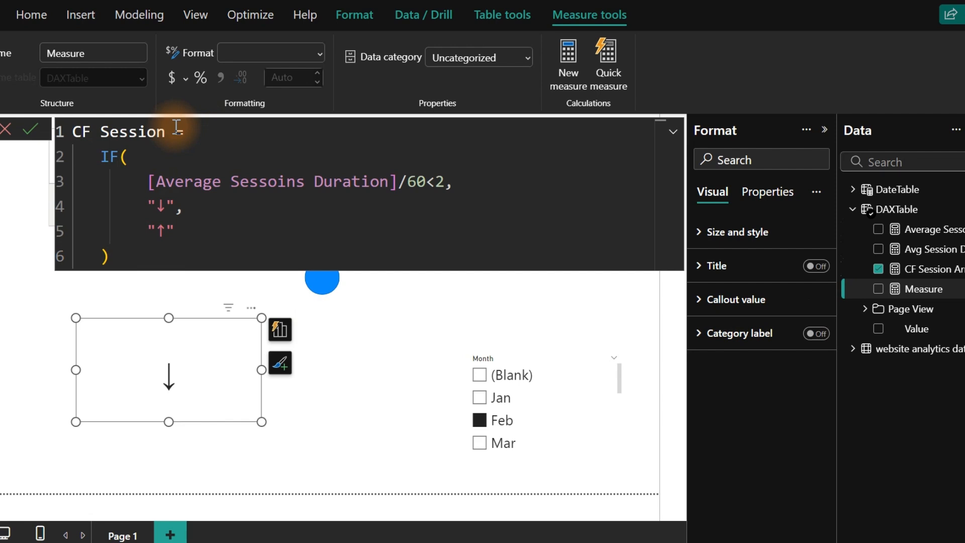
# Step: Replace the arrow results in the CF Session formula with 0 for true and 1 for false, and commit the measure
pyautogui.click(179, 207)
pyautogui.press('BackSpace')
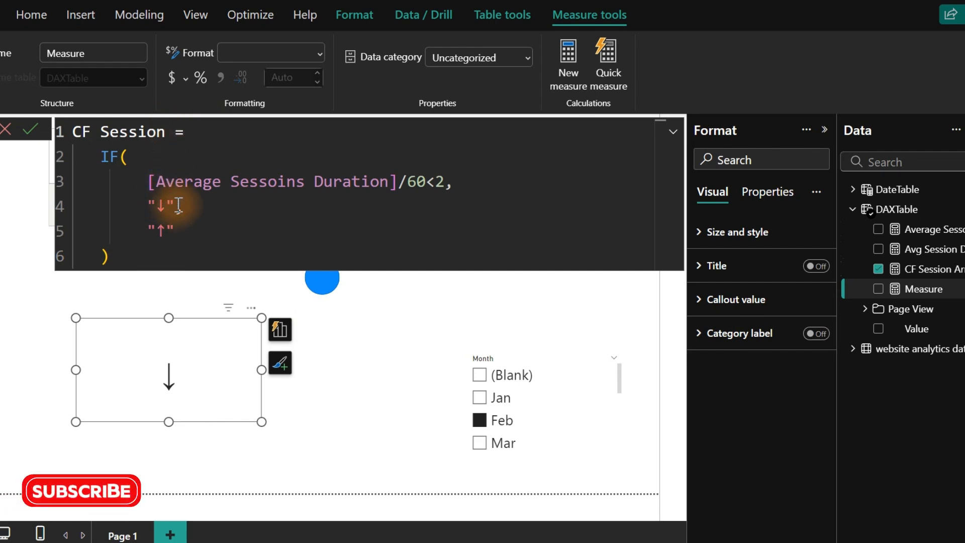
pyautogui.write(',')
pyautogui.moveTo(175, 205); pyautogui.dragTo(151, 205)
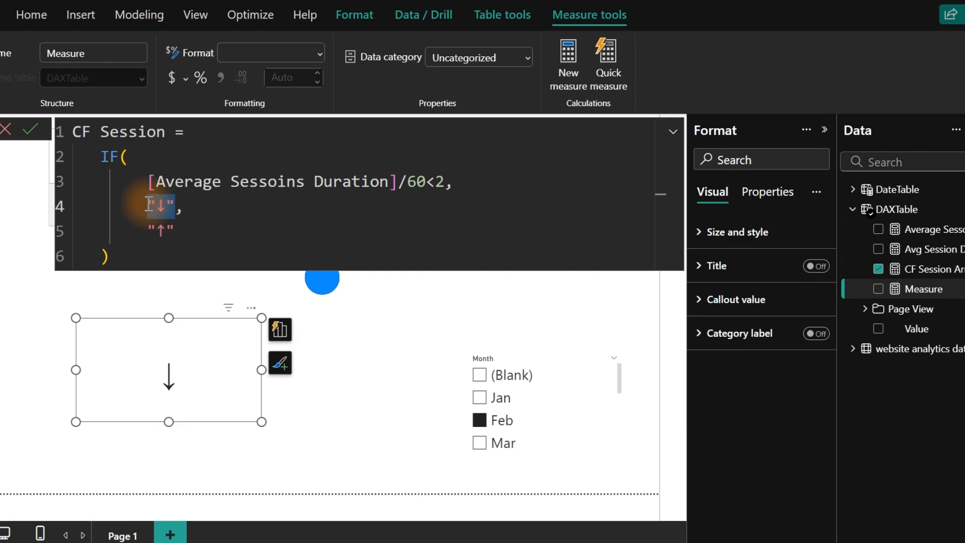
pyautogui.write('0,')
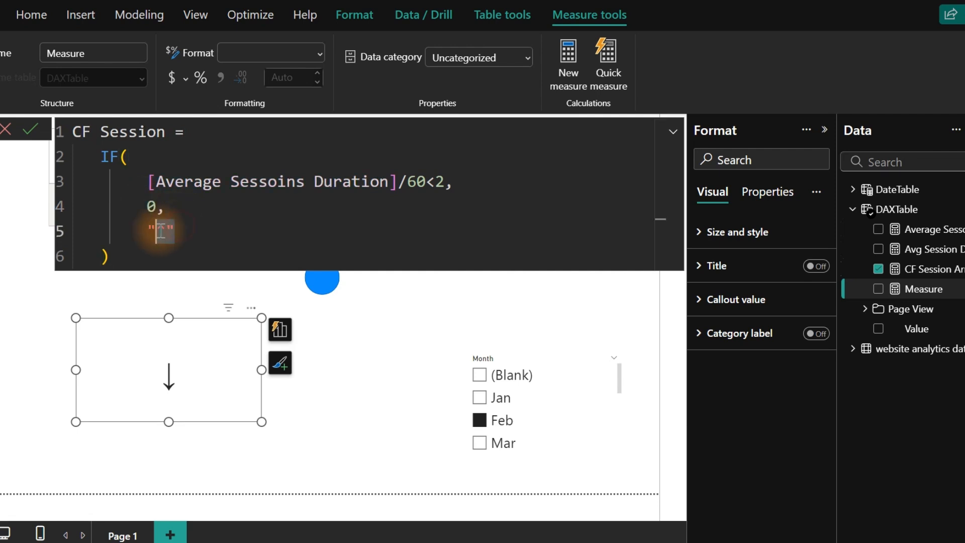
pyautogui.moveTo(175, 230); pyautogui.dragTo(147, 231)
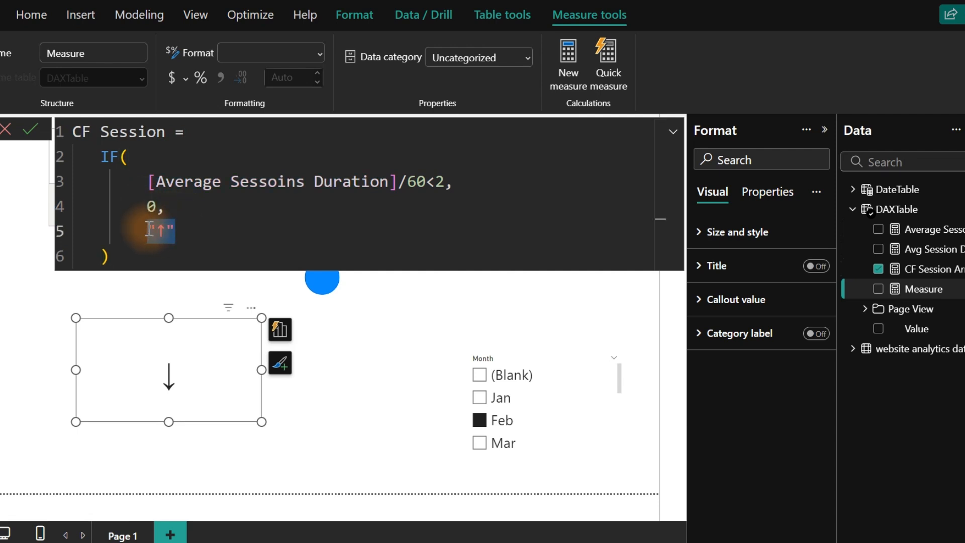
pyautogui.write('1')
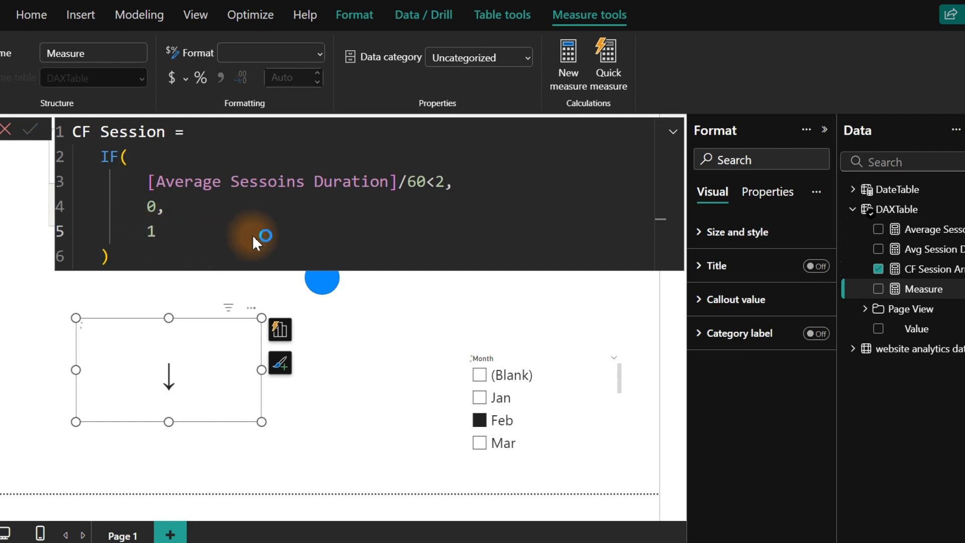
pyautogui.press('Return')
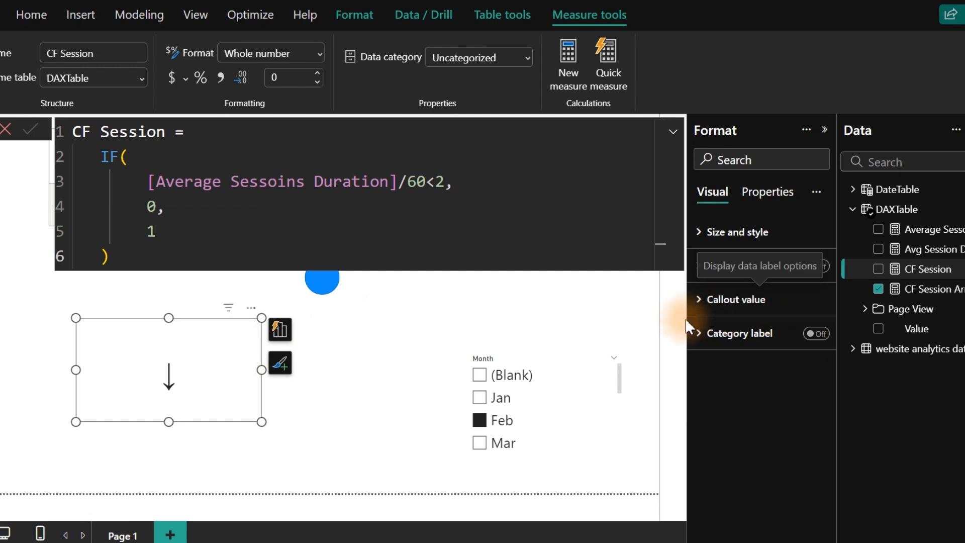
# Step: Set up conditional formatting for the arrow card's callout value color, using the Rules style based on the CF Session measure
pyautogui.click(731, 300)
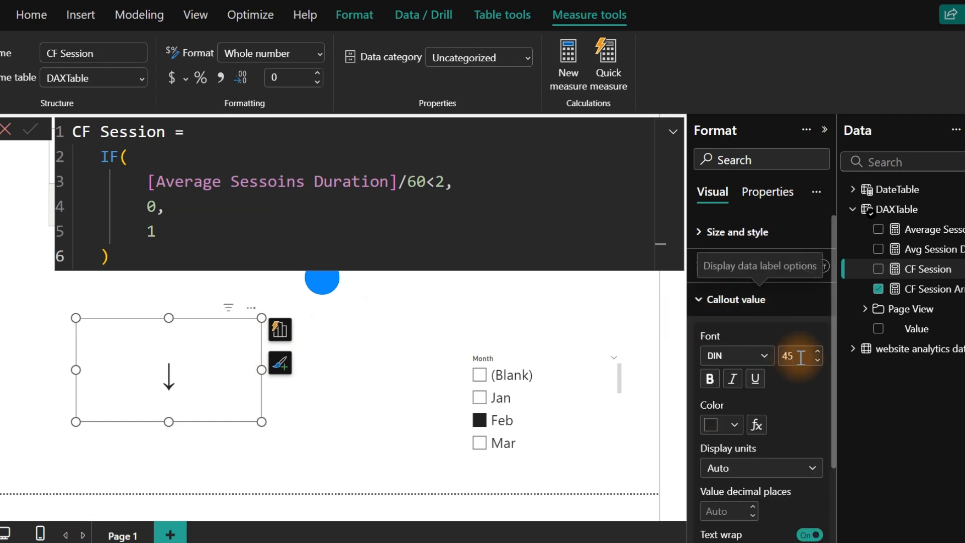
pyautogui.click(757, 425)
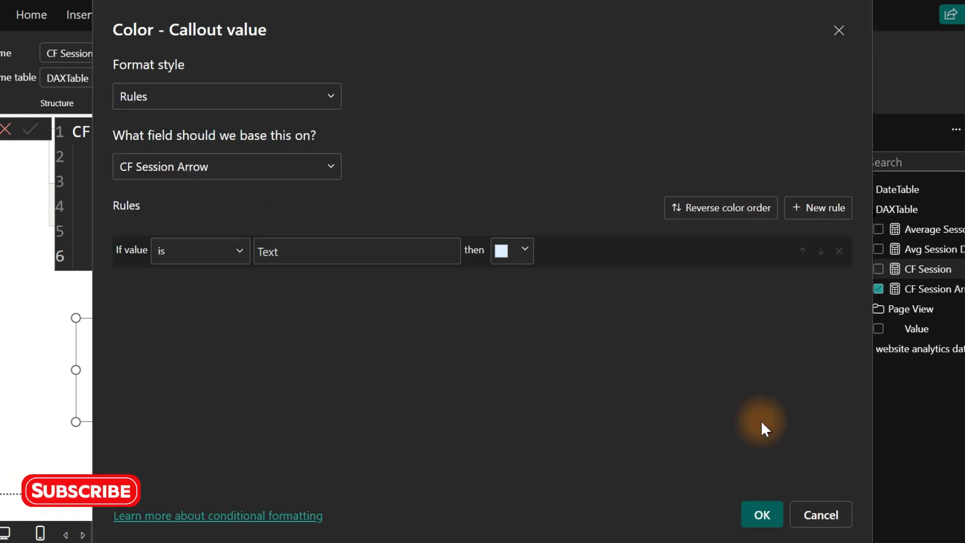
pyautogui.click(197, 98)
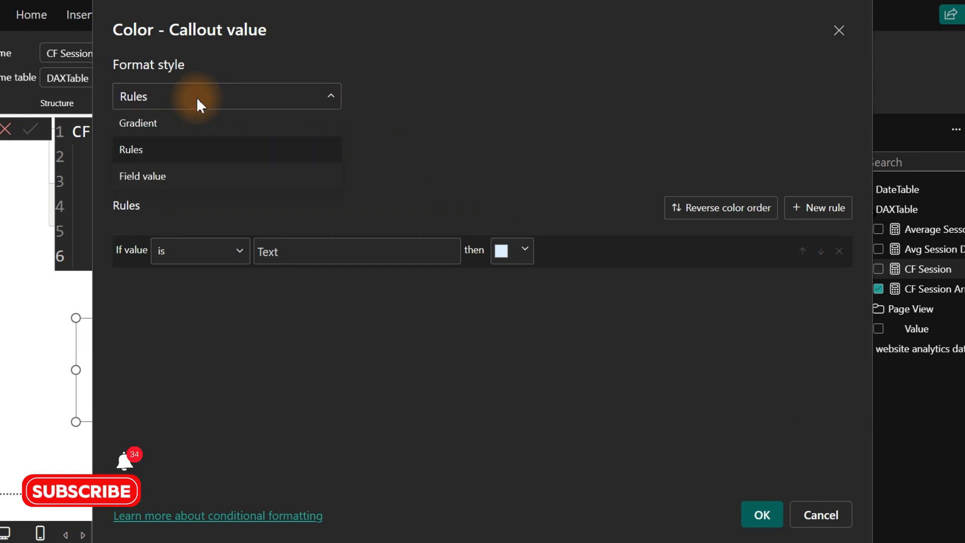
pyautogui.click(158, 151)
pyautogui.click(197, 170)
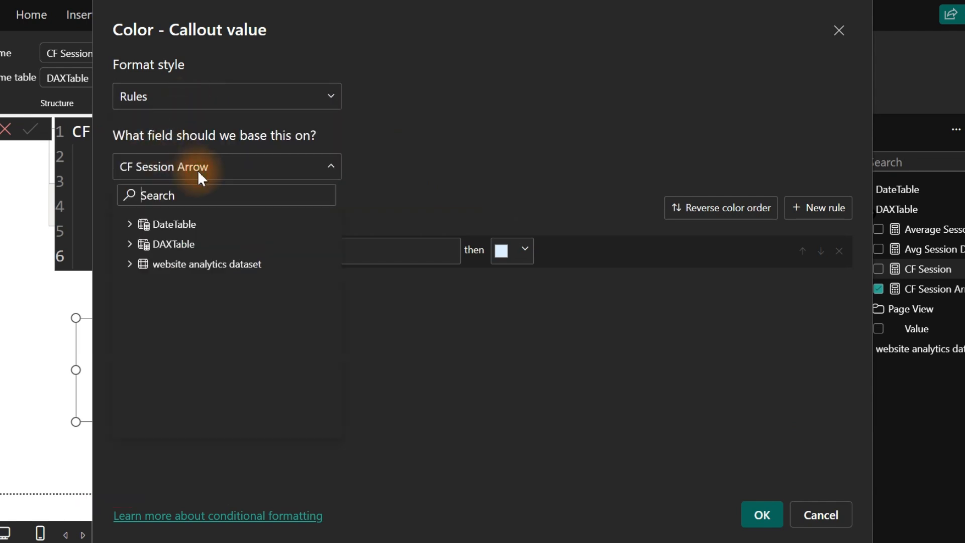
pyautogui.write('cf')
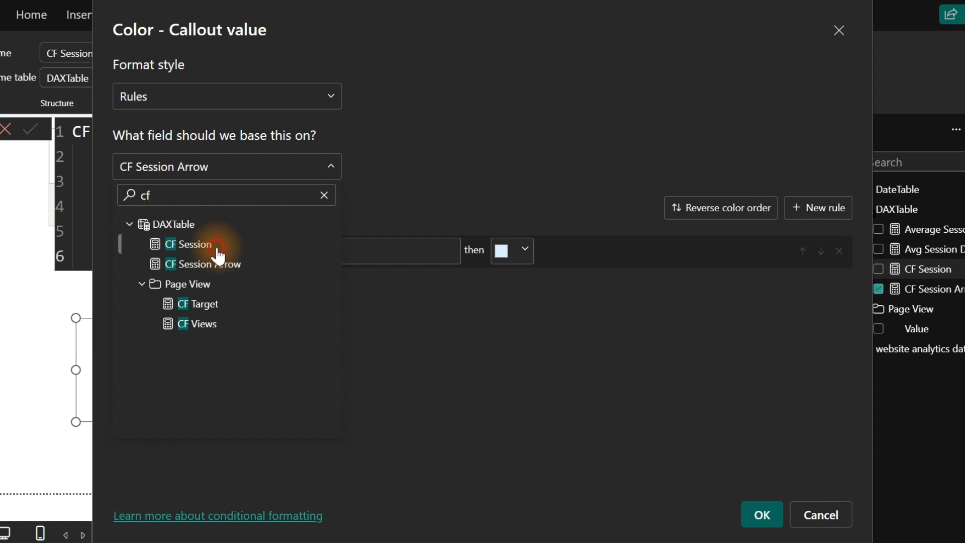
pyautogui.click(212, 245)
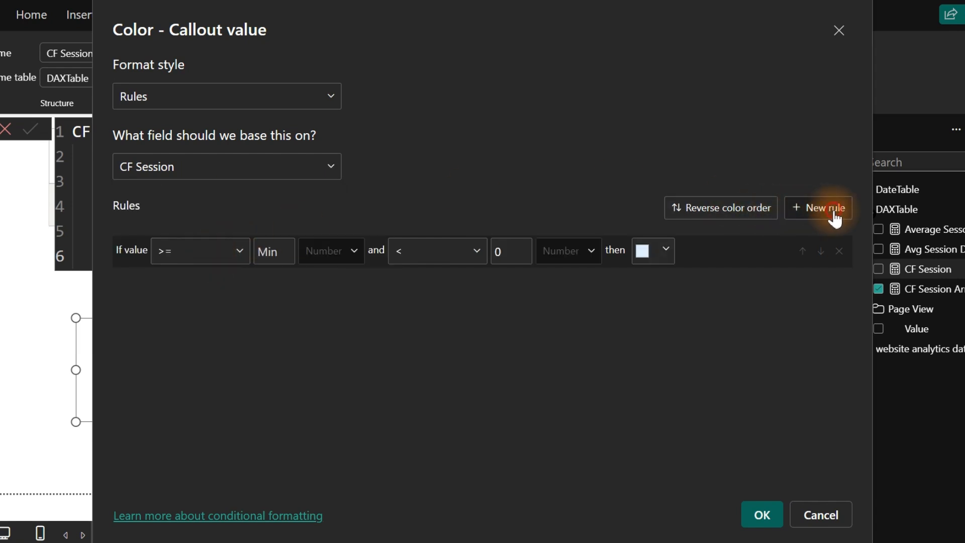
# Step: Add a second color rule and set the two rule conditions to value = 1 and value = 0
pyautogui.click(788, 219)
pyautogui.click(200, 253)
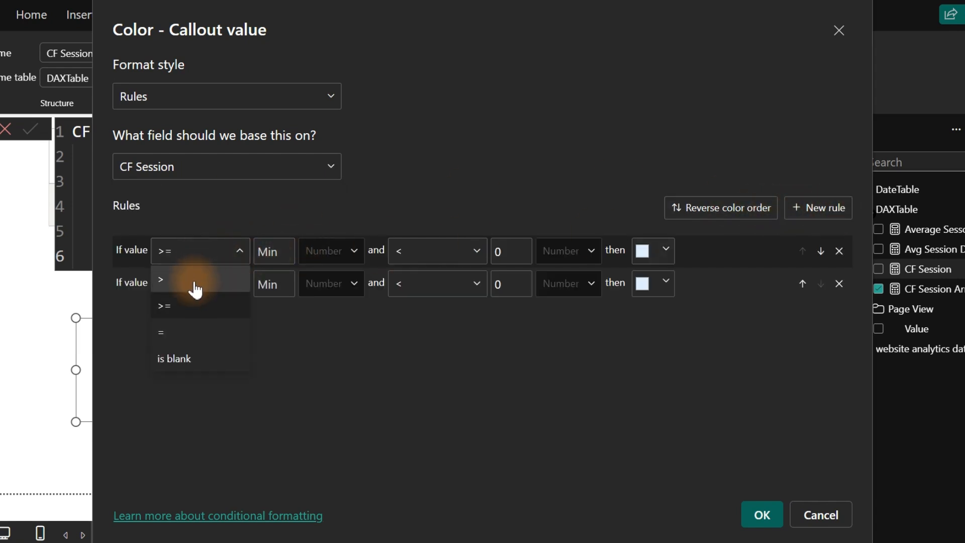
pyautogui.click(186, 332)
pyautogui.click(209, 288)
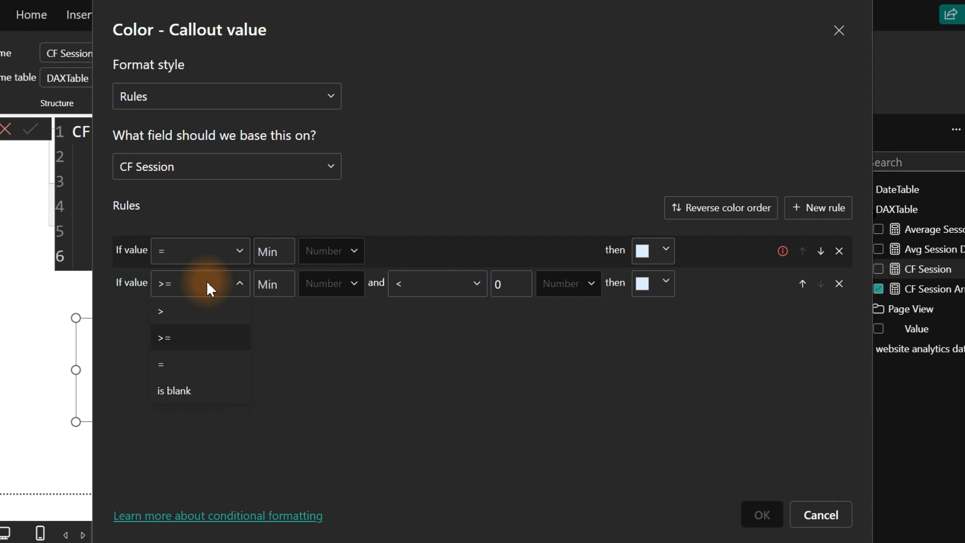
pyautogui.click(172, 368)
pyautogui.click(268, 256)
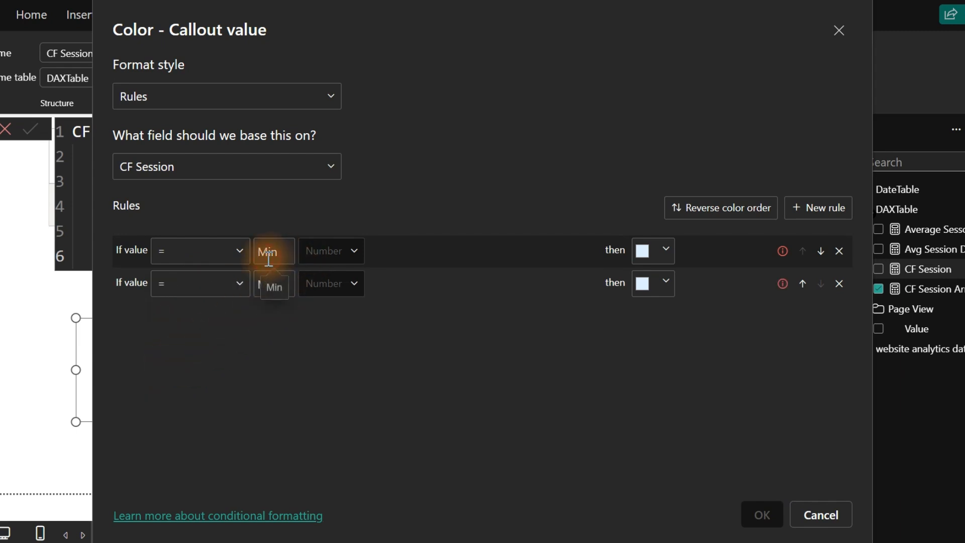
pyautogui.click(256, 285)
pyautogui.write('0')
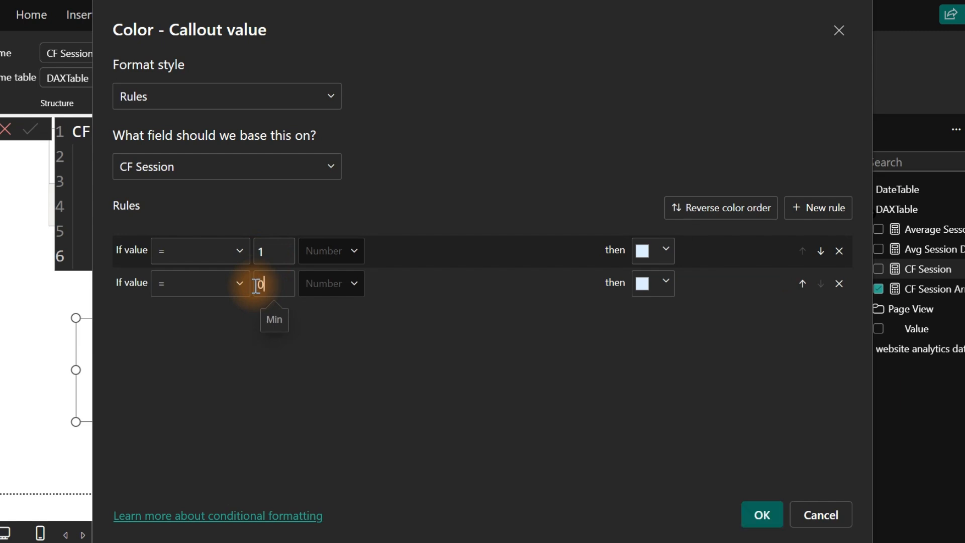
# Step: Color the value = 1 rule custom green #00FB0D and the value = 0 rule the red theme color
pyautogui.click(653, 253)
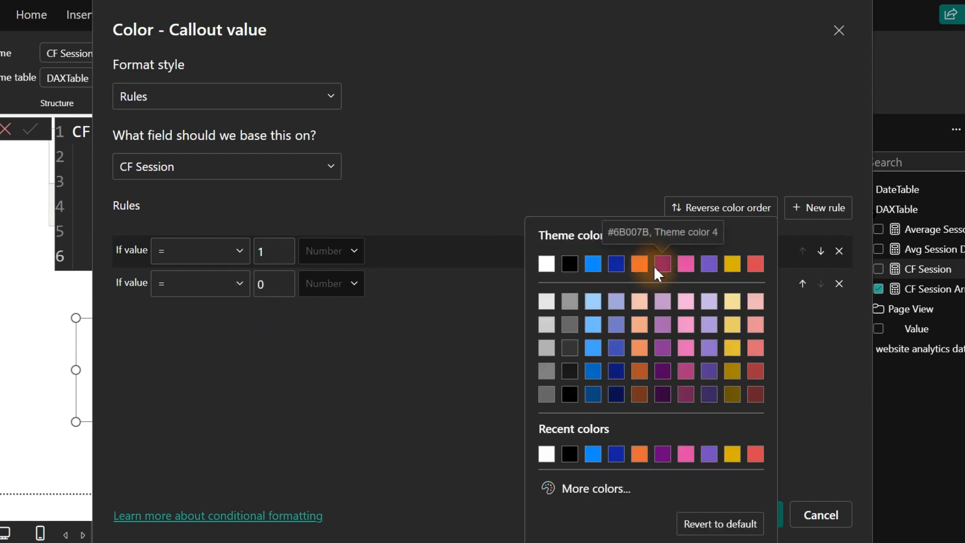
pyautogui.click(610, 495)
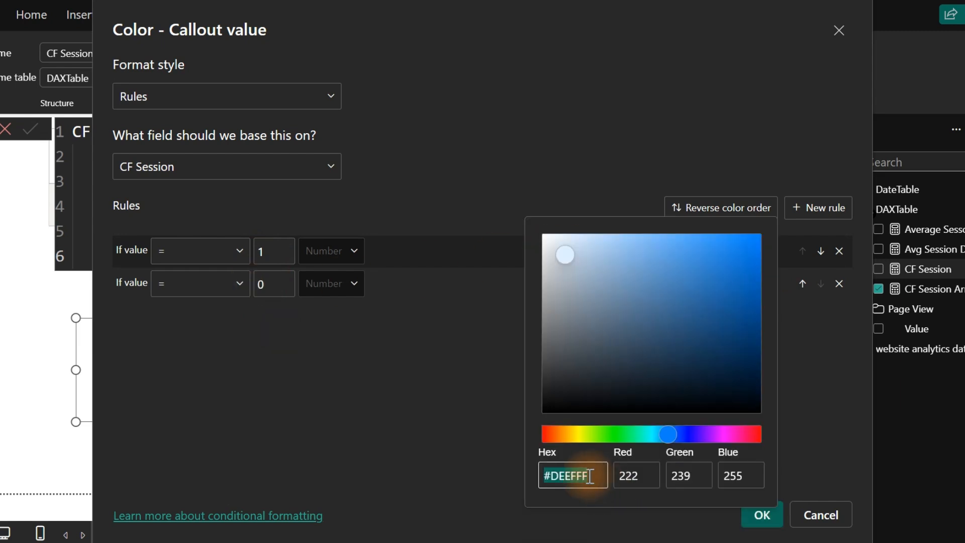
pyautogui.click(610, 434)
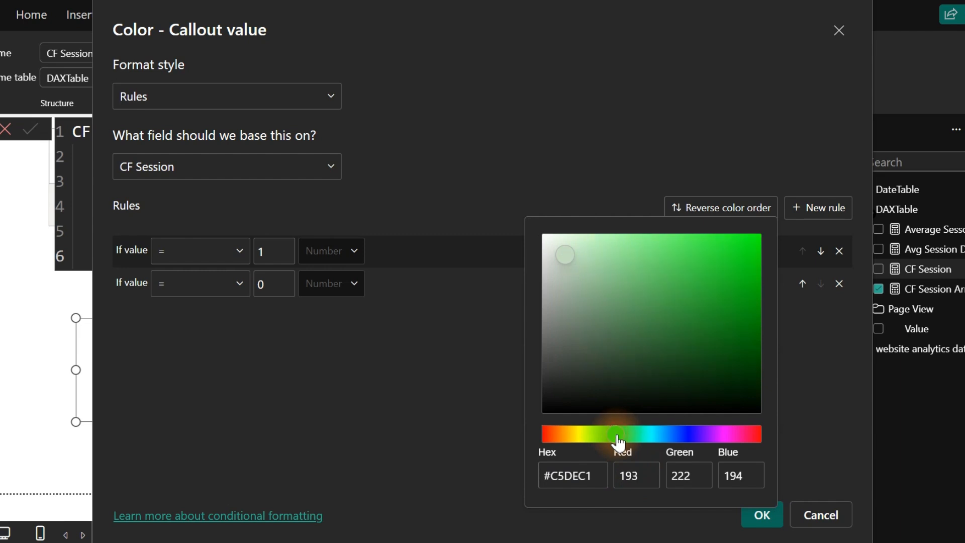
pyautogui.moveTo(728, 271); pyautogui.dragTo(764, 238)
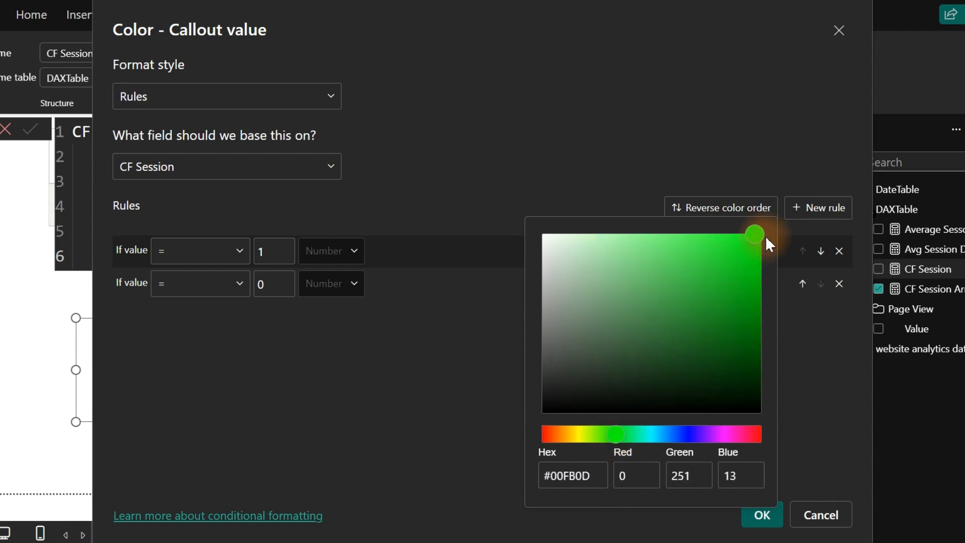
pyautogui.click(420, 436)
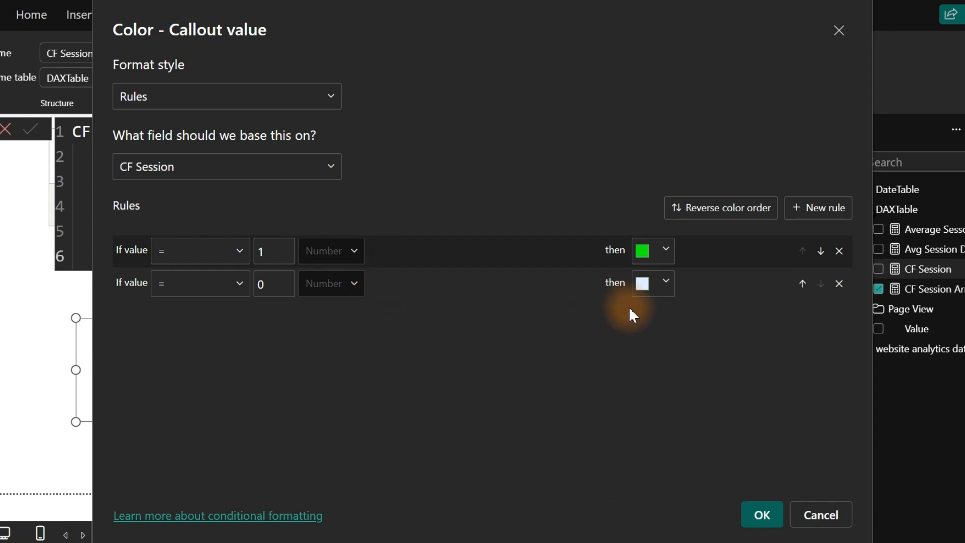
pyautogui.click(666, 281)
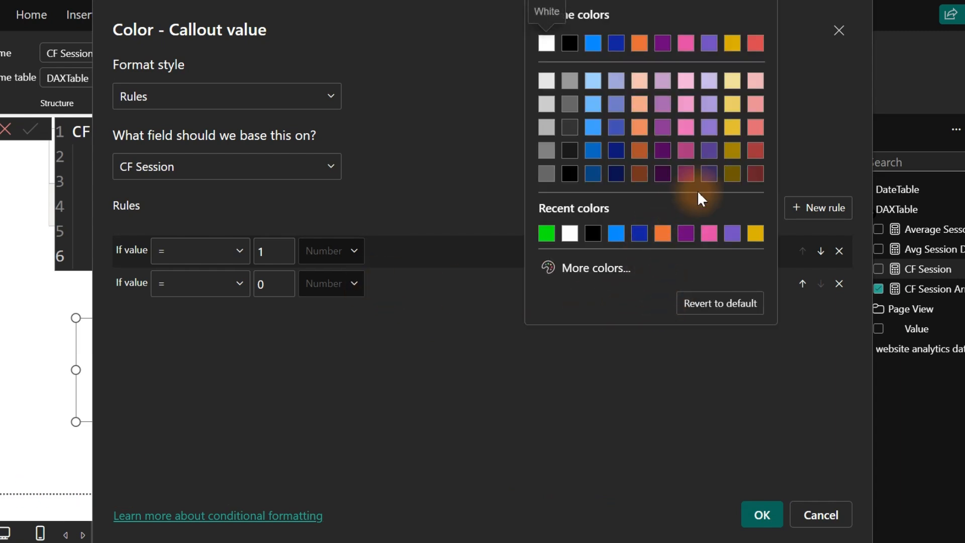
pyautogui.click(757, 42)
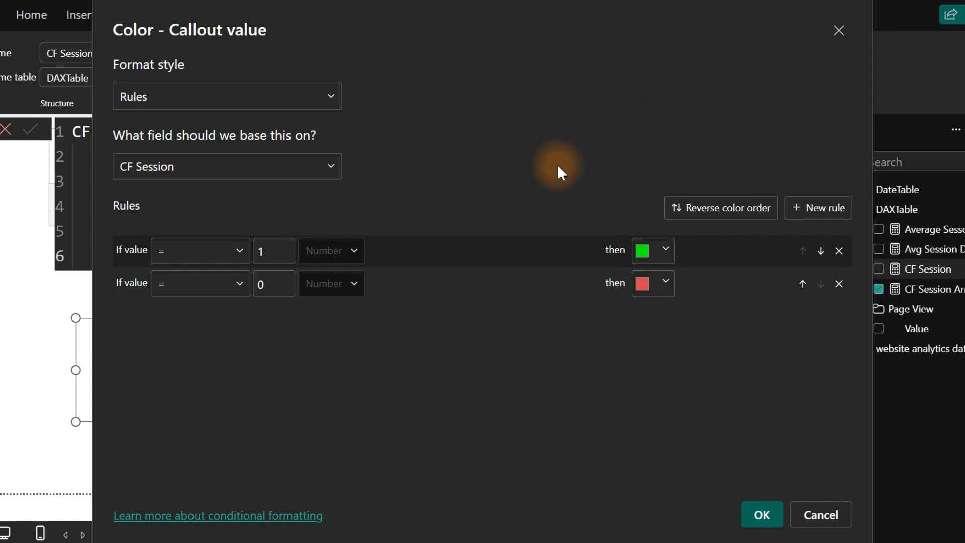
# Step: Darken the value = 1 rule's green to #0DD217 and apply the callout value color rules
pyautogui.click(658, 260)
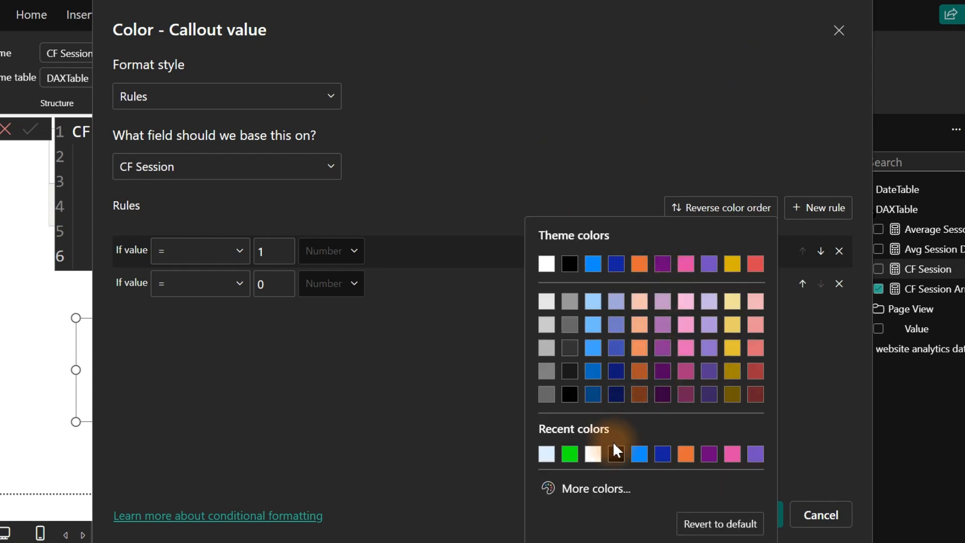
pyautogui.click(596, 488)
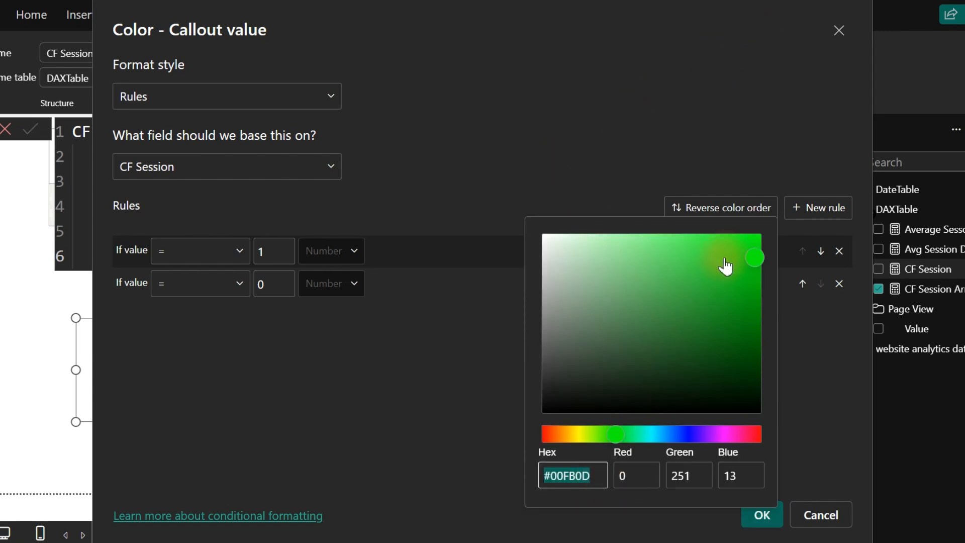
pyautogui.moveTo(725, 261); pyautogui.dragTo(749, 274)
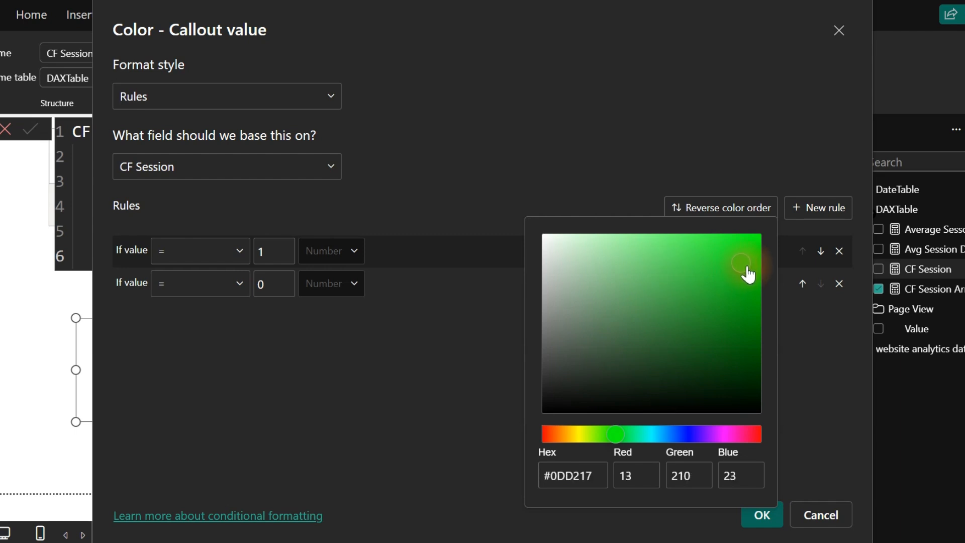
pyautogui.click(586, 477)
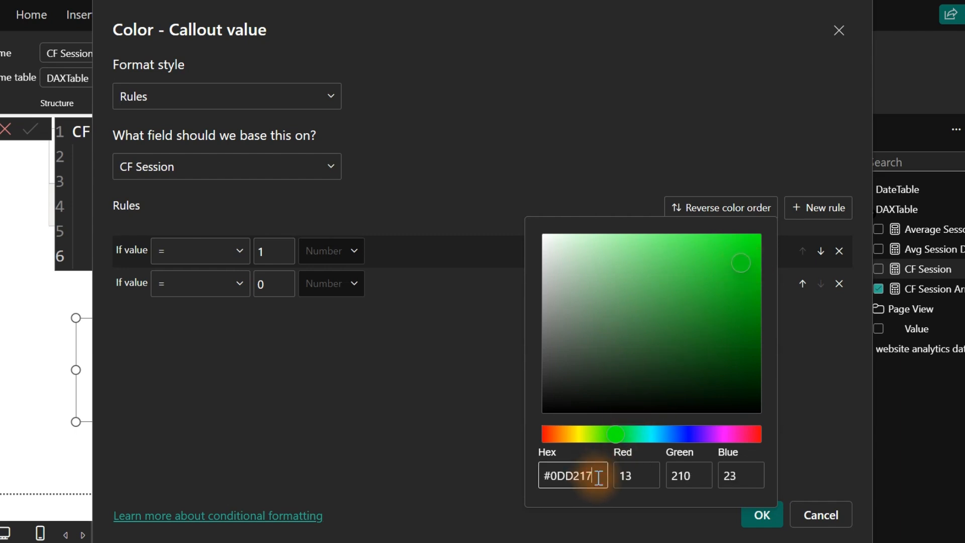
pyautogui.click(431, 455)
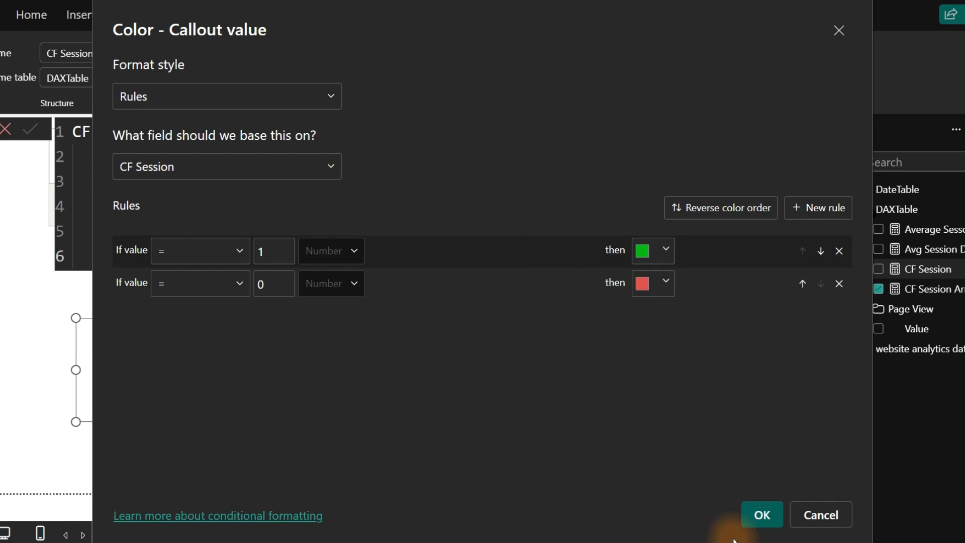
pyautogui.click(761, 515)
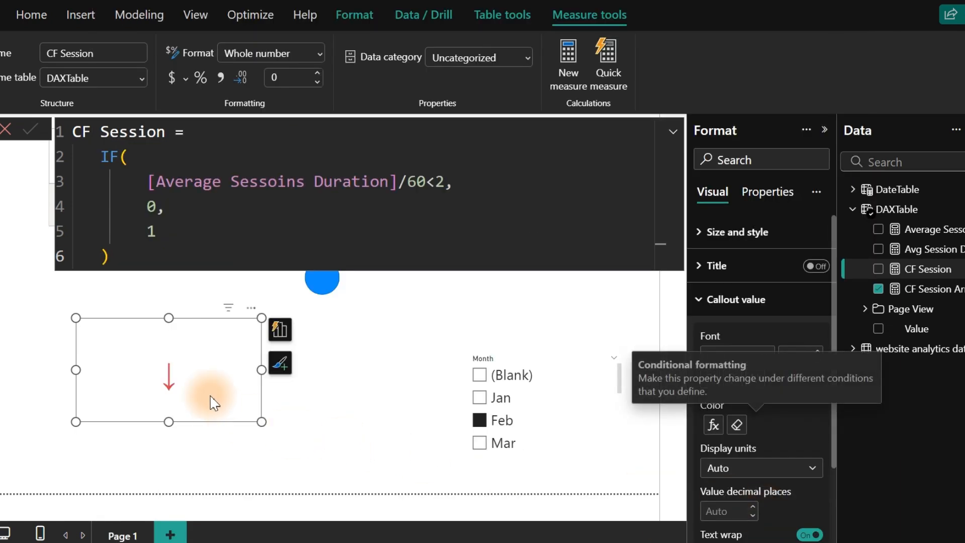
# Step: Check the arrow's direction and color by filtering the Month slicer to Mar, May, Jun and finally Nov
pyautogui.click(484, 397)
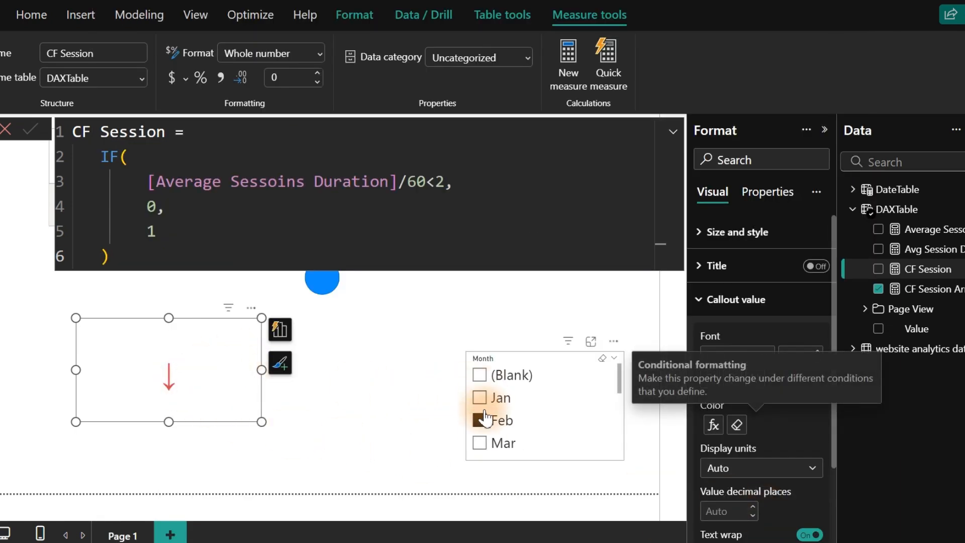
pyautogui.click(480, 443)
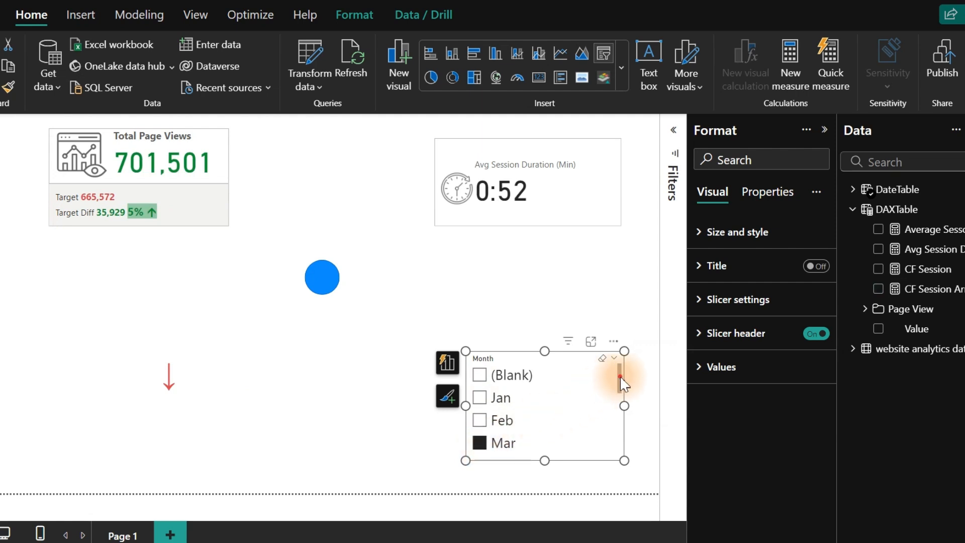
pyautogui.moveTo(620, 375); pyautogui.dragTo(618, 402)
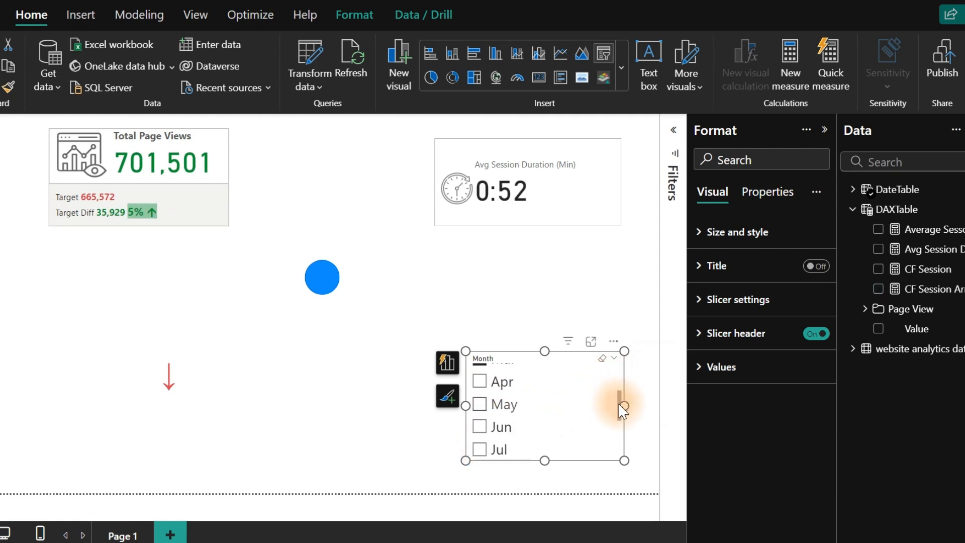
pyautogui.click(479, 405)
pyautogui.click(480, 427)
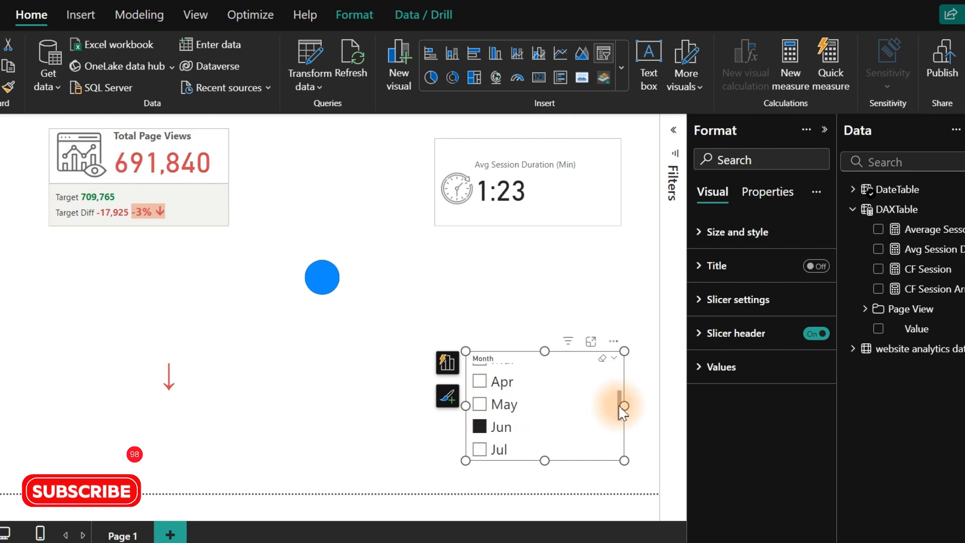
pyautogui.moveTo(620, 406); pyautogui.dragTo(621, 445)
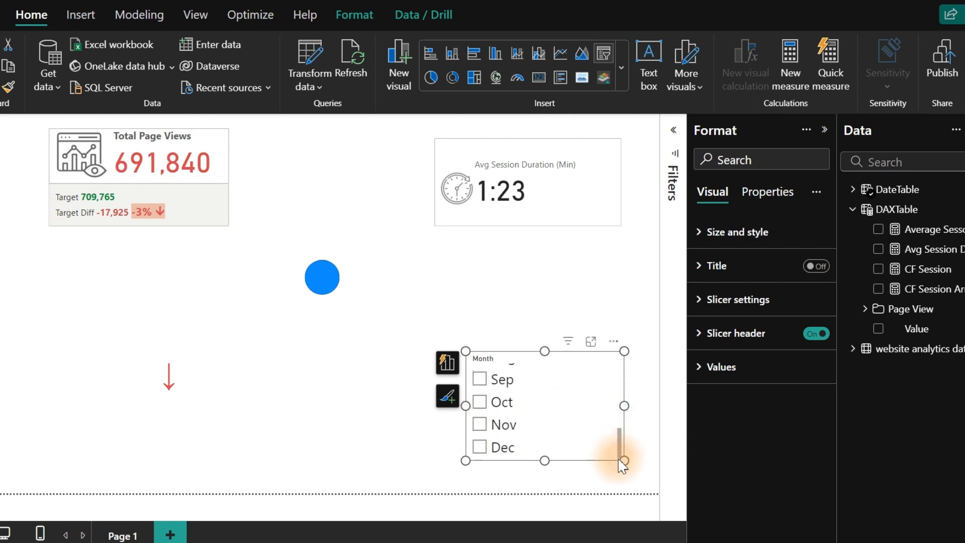
pyautogui.click(480, 425)
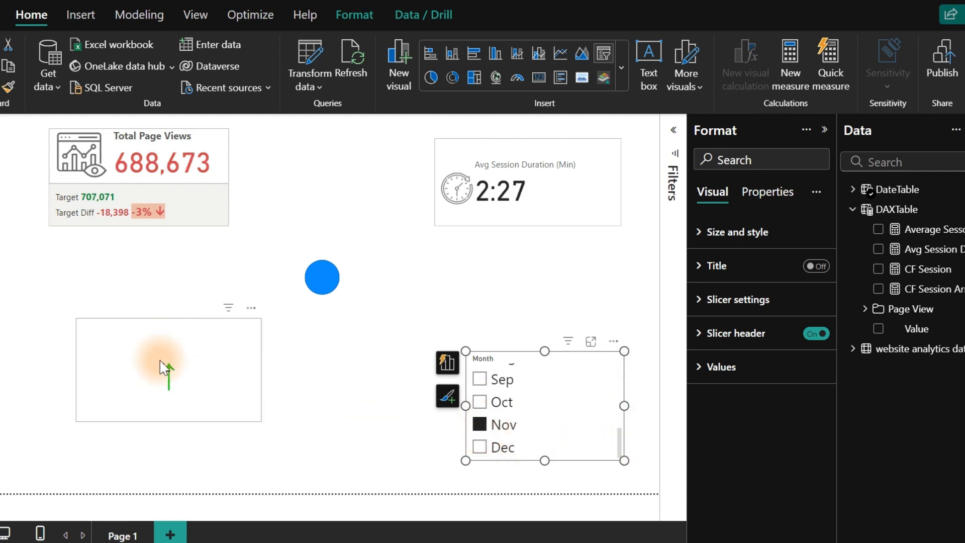
# Step: Set the circle's fill color to conditional formatting by rules based on the CF Session measure
pyautogui.click(324, 278)
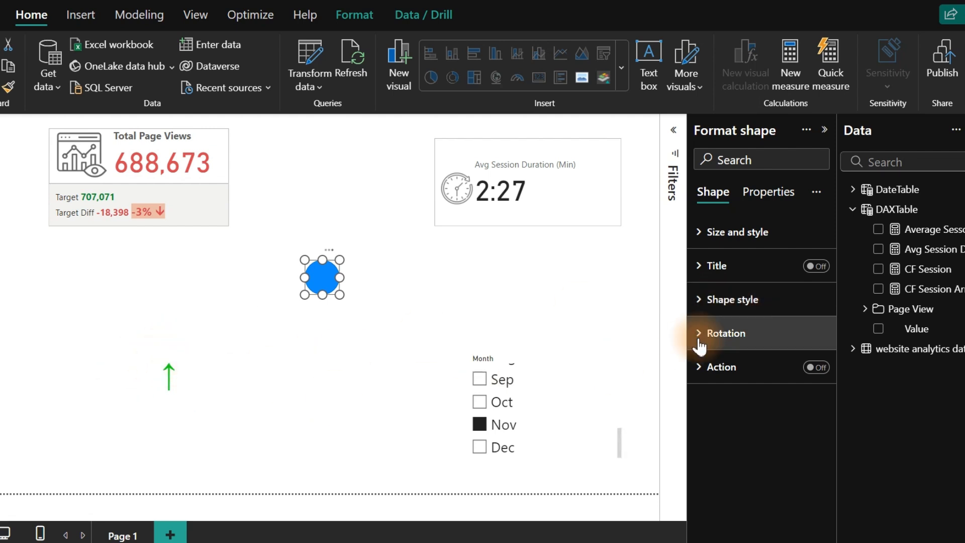
pyautogui.click(776, 315)
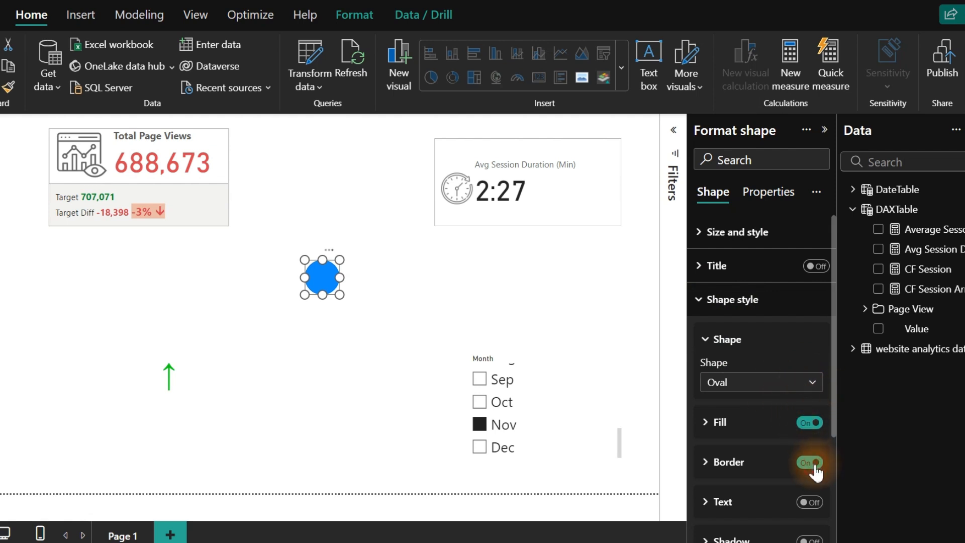
pyautogui.click(721, 436)
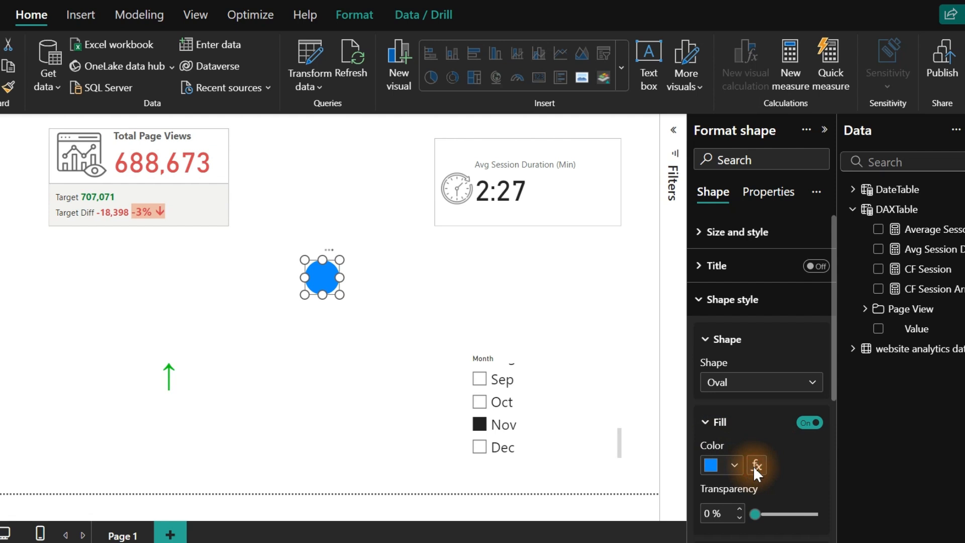
pyautogui.click(754, 467)
pyautogui.click(209, 91)
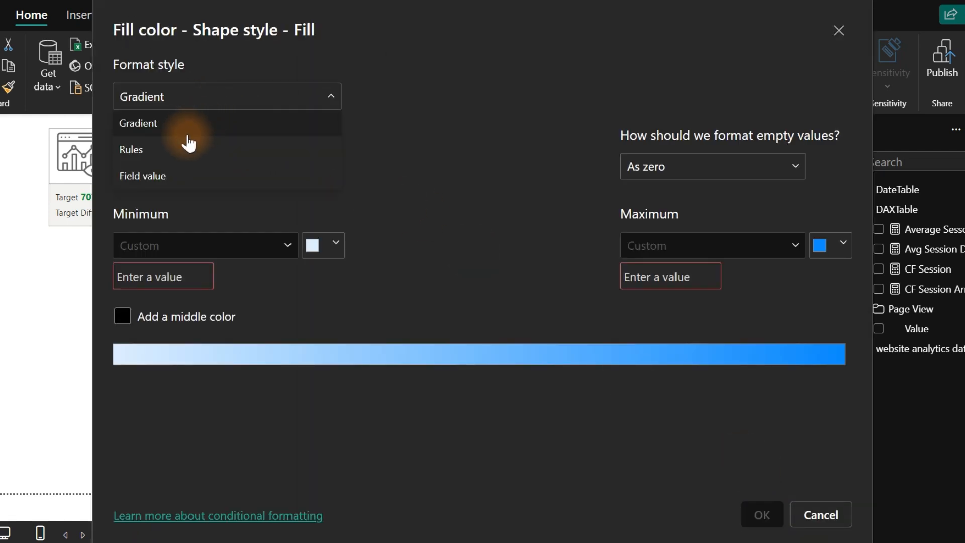
pyautogui.click(174, 149)
pyautogui.click(209, 173)
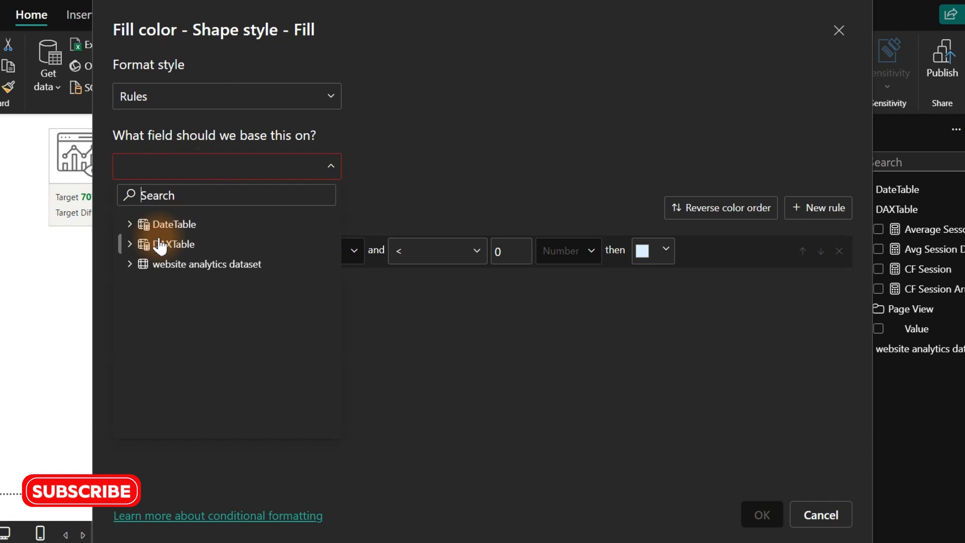
pyautogui.write('cf')
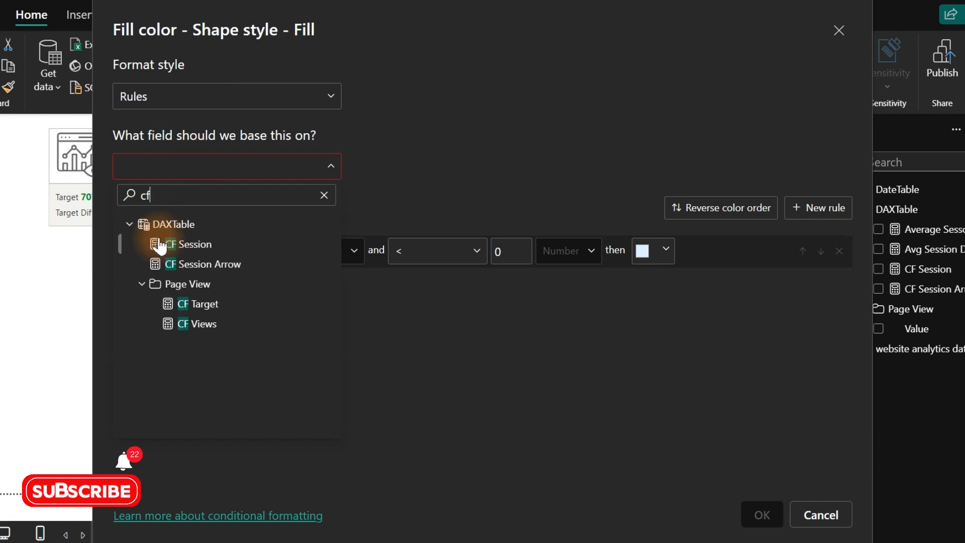
pyautogui.click(214, 253)
# Step: Add a second fill color rule and set the two rule conditions to value = 1 and value = 0
pyautogui.click(807, 212)
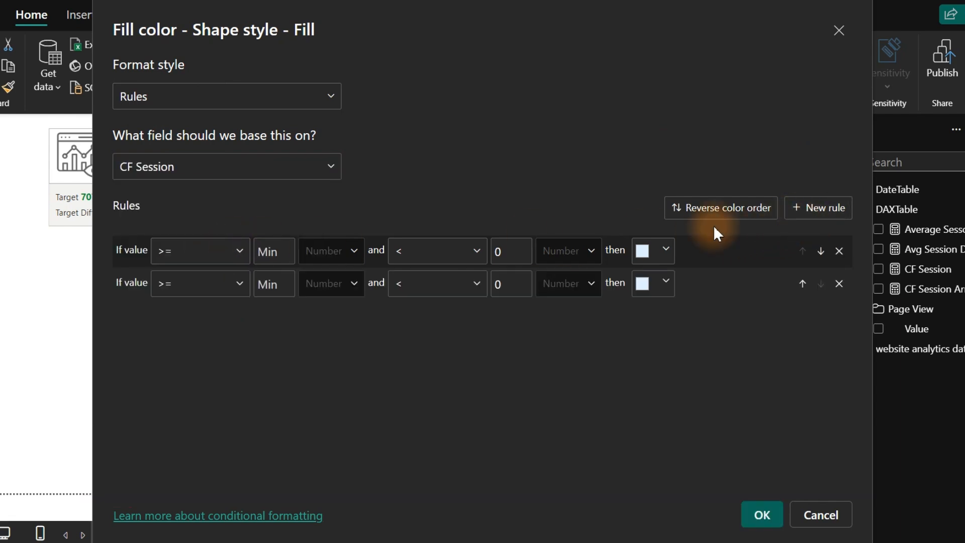
pyautogui.click(166, 254)
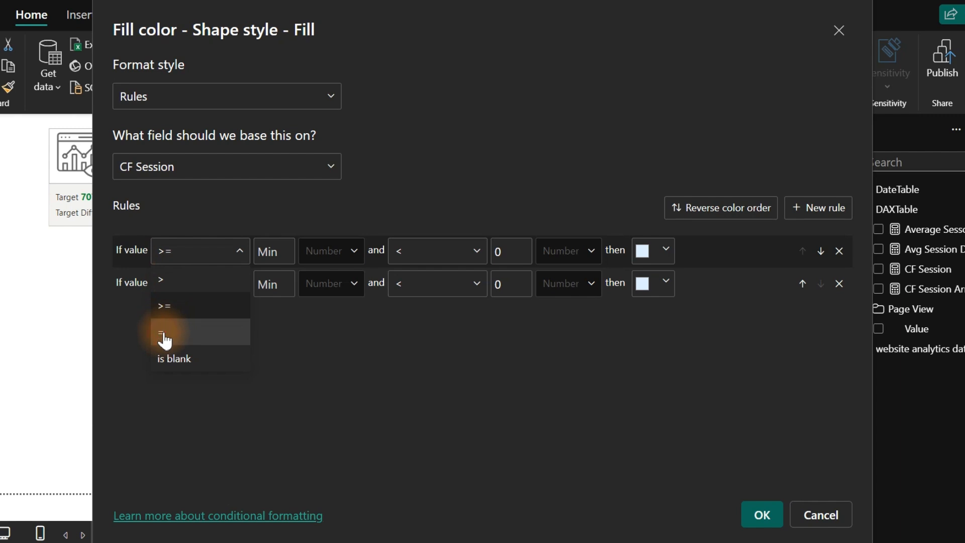
pyautogui.click(165, 341)
pyautogui.click(189, 291)
pyautogui.click(176, 366)
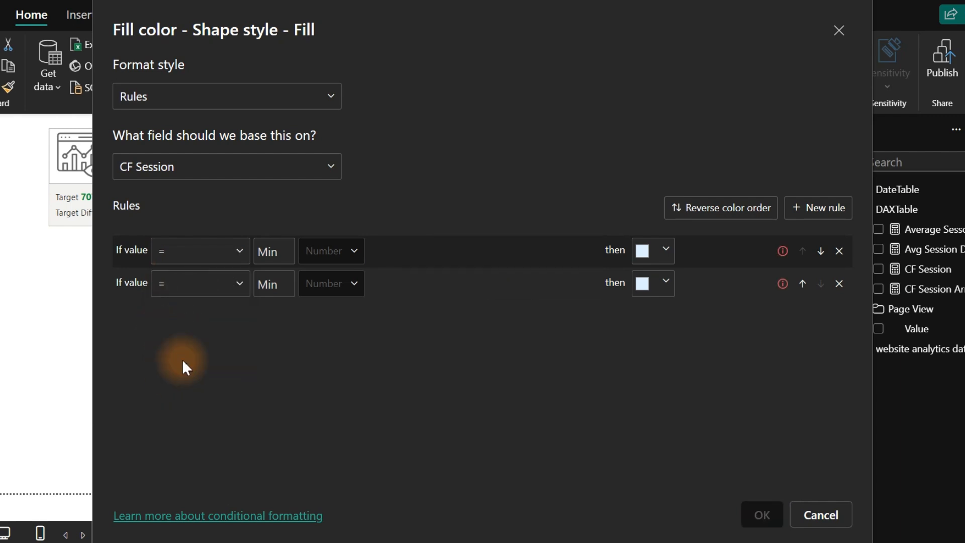
pyautogui.click(275, 253)
pyautogui.write('1')
pyautogui.click(262, 288)
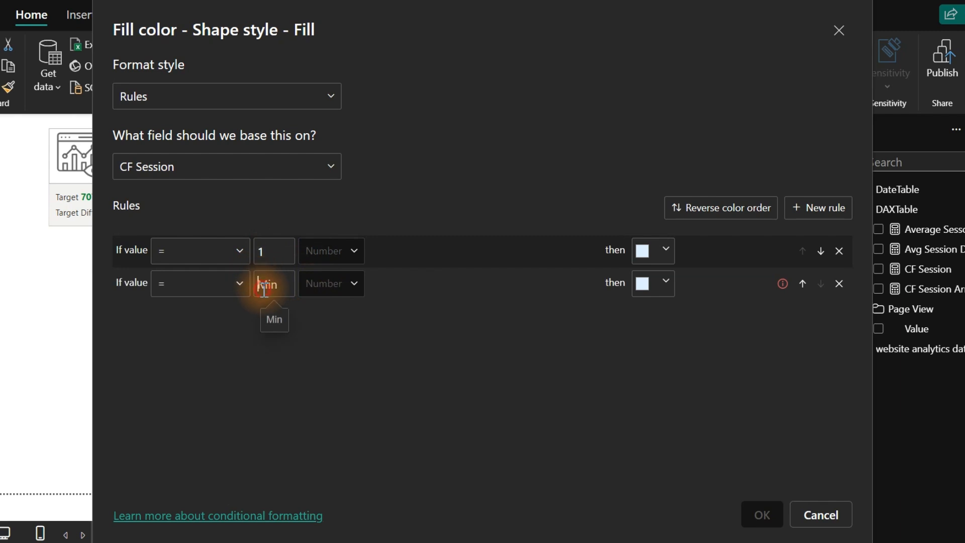
pyautogui.write('0')
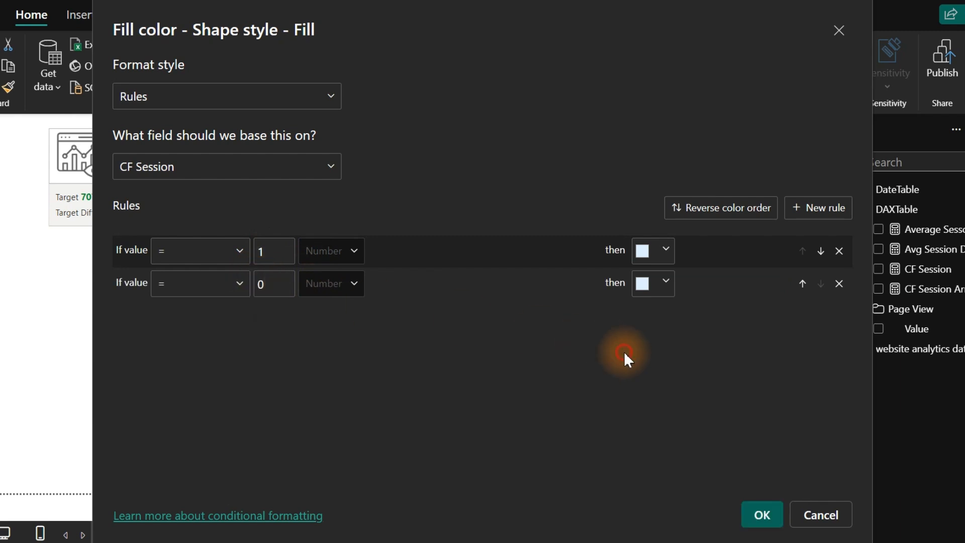
# Step: Give the circle's value = 1 rule a custom light green, about #95E09C
pyautogui.click(654, 251)
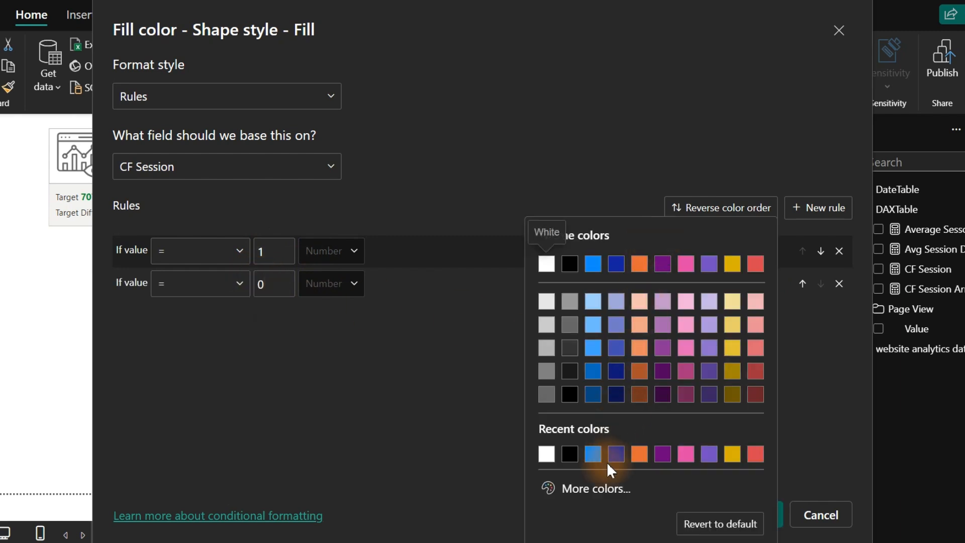
pyautogui.click(592, 499)
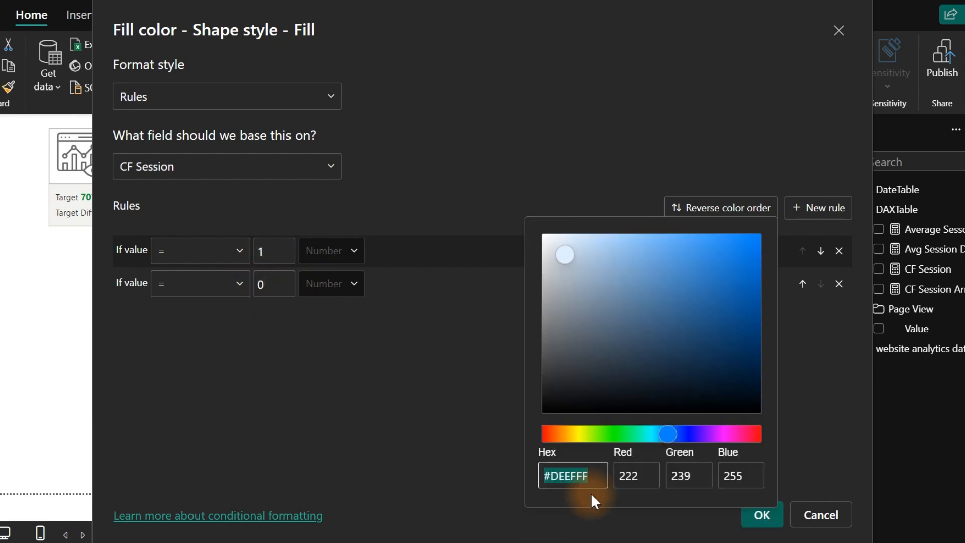
pyautogui.click(620, 435)
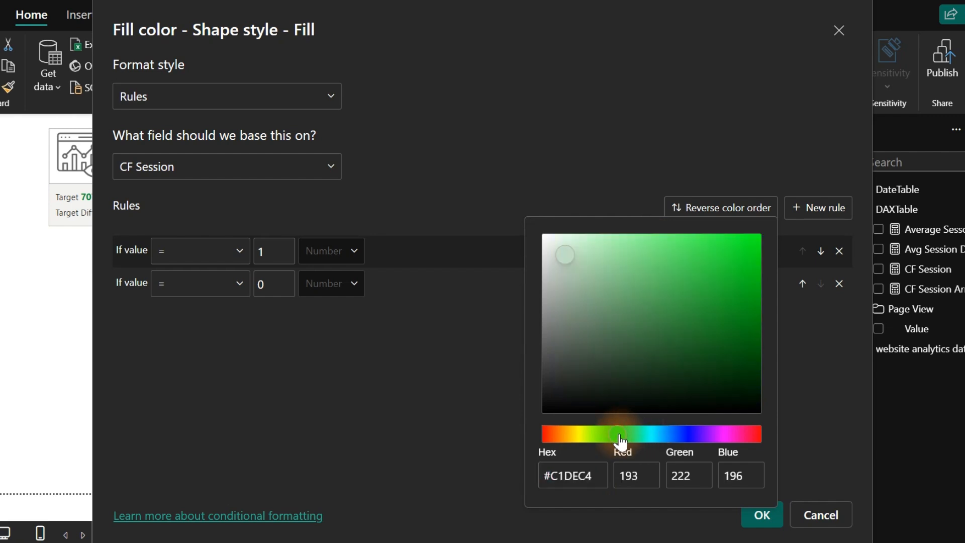
pyautogui.click(613, 252)
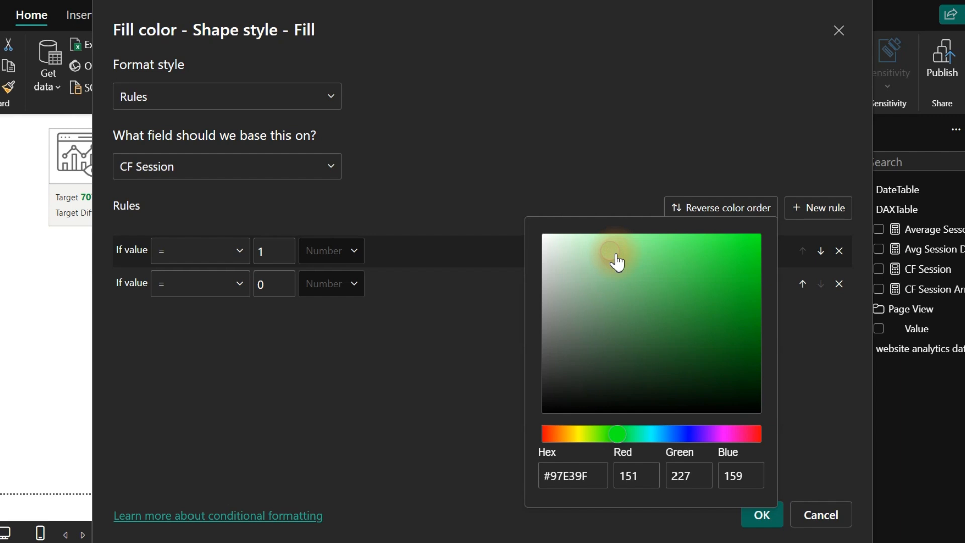
pyautogui.moveTo(617, 262); pyautogui.dragTo(617, 264)
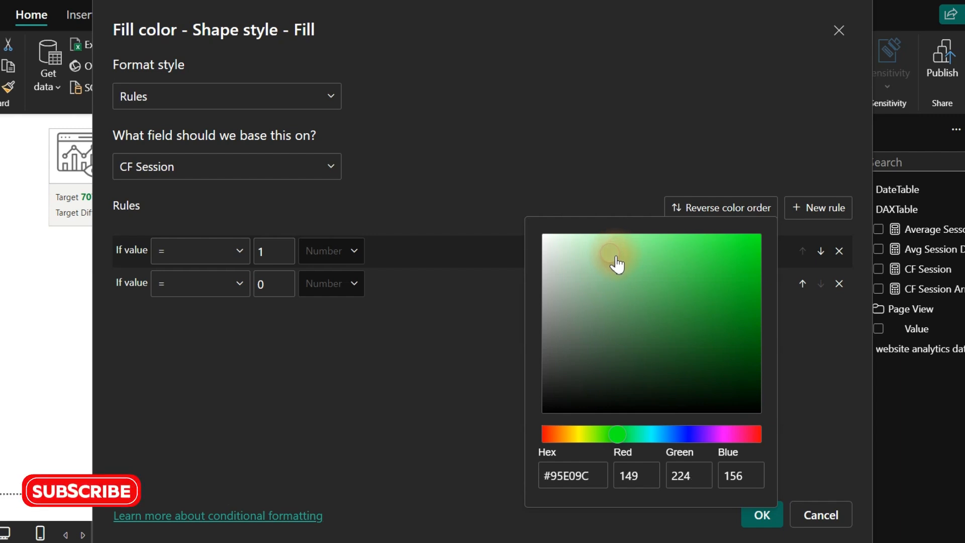
pyautogui.click(391, 403)
# Step: Give the value = 0 rule a light red, about #E59BA1, and apply the circle's fill color rules
pyautogui.click(653, 284)
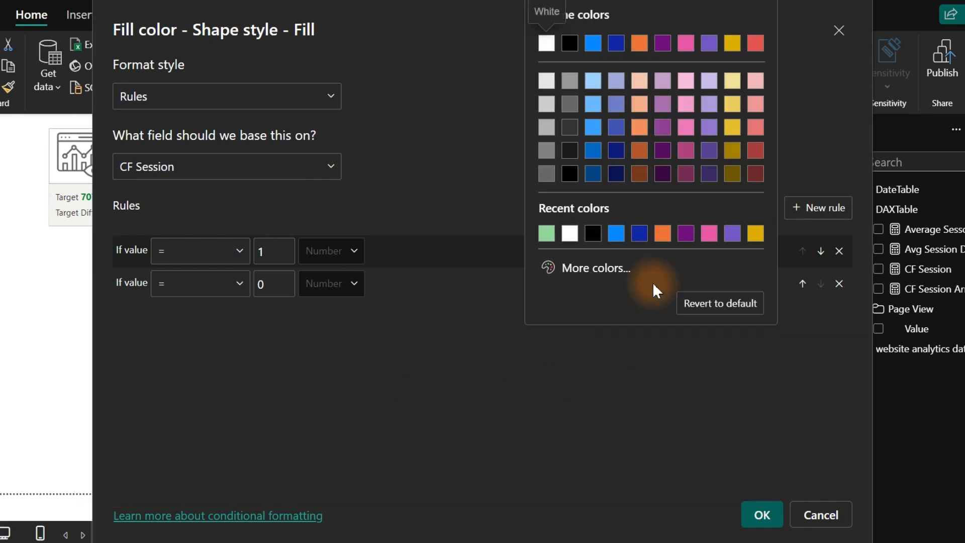
pyautogui.click(755, 43)
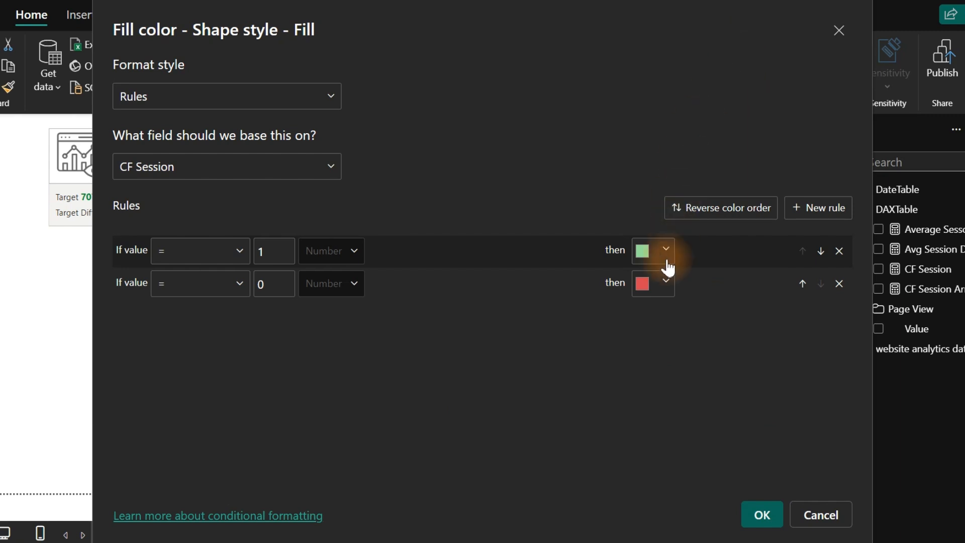
pyautogui.click(659, 282)
pyautogui.click(604, 271)
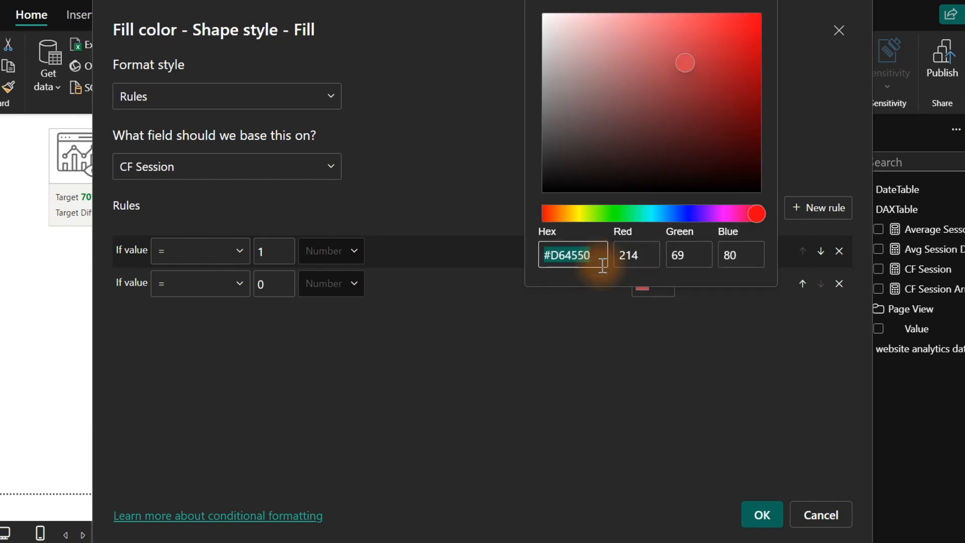
pyautogui.moveTo(613, 54); pyautogui.dragTo(614, 40)
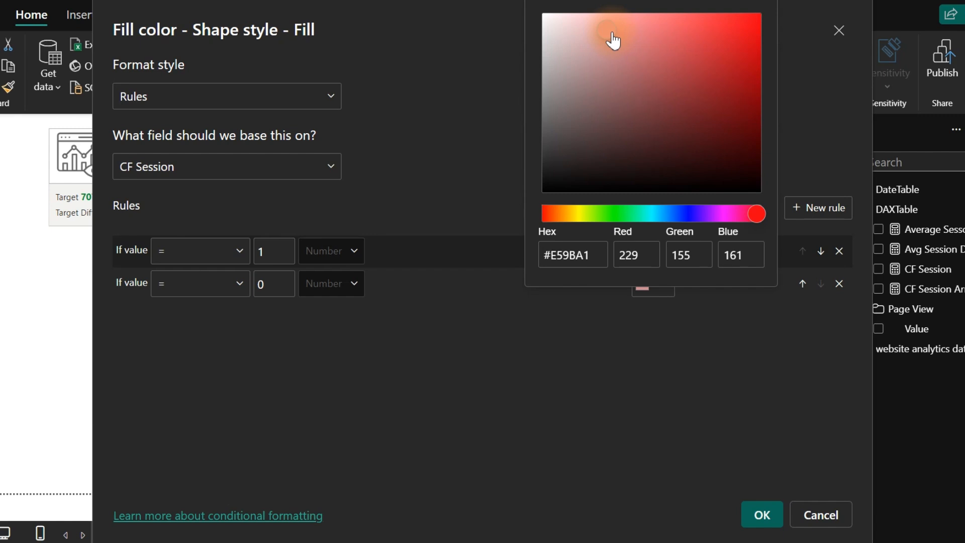
pyautogui.click(570, 373)
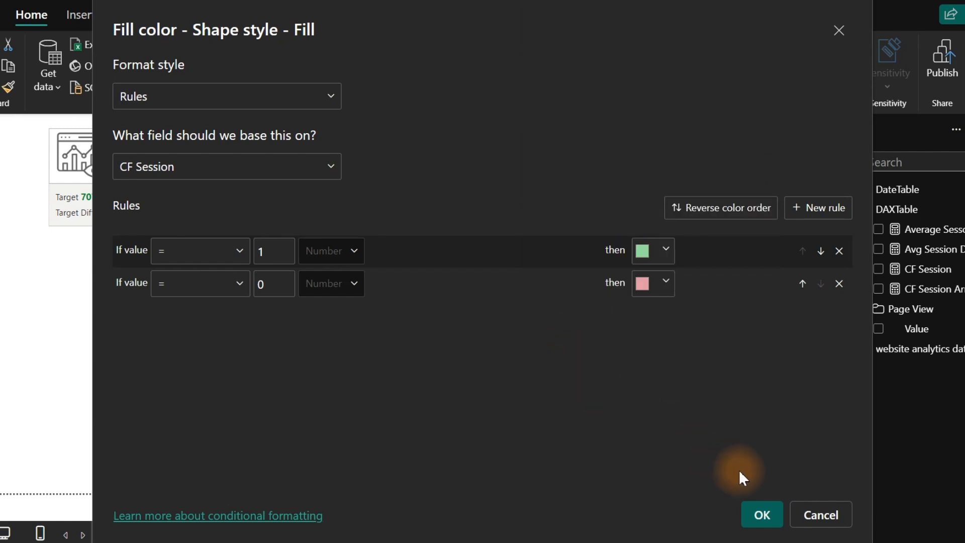
pyautogui.click(758, 515)
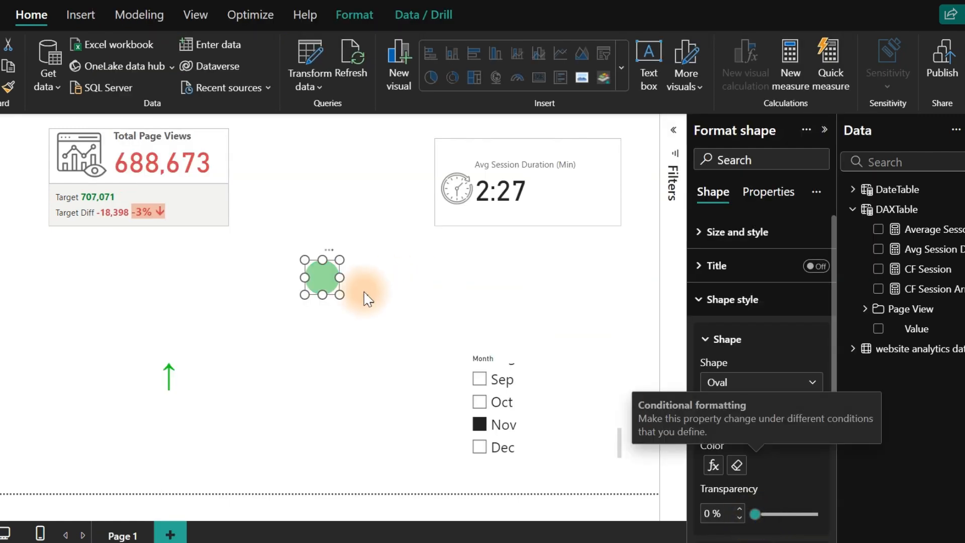
# Step: Shrink the arrow card closely around its arrow and set its callout value font size to 30
pyautogui.click(225, 352)
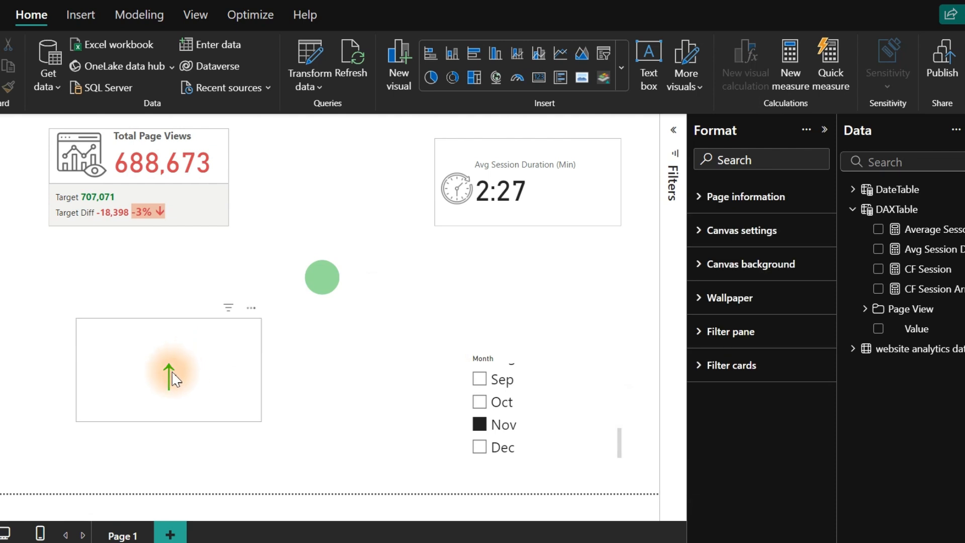
pyautogui.click(260, 423)
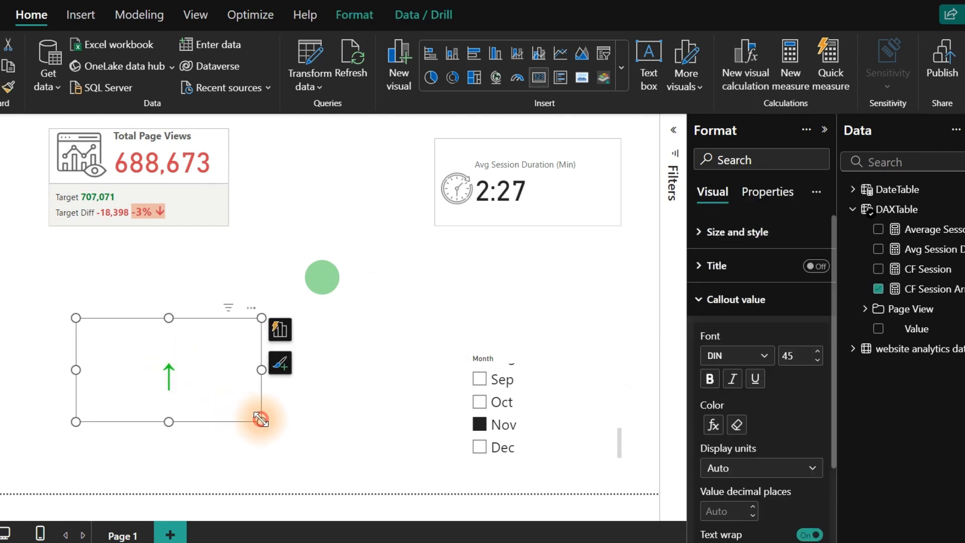
pyautogui.moveTo(259, 419); pyautogui.dragTo(133, 370)
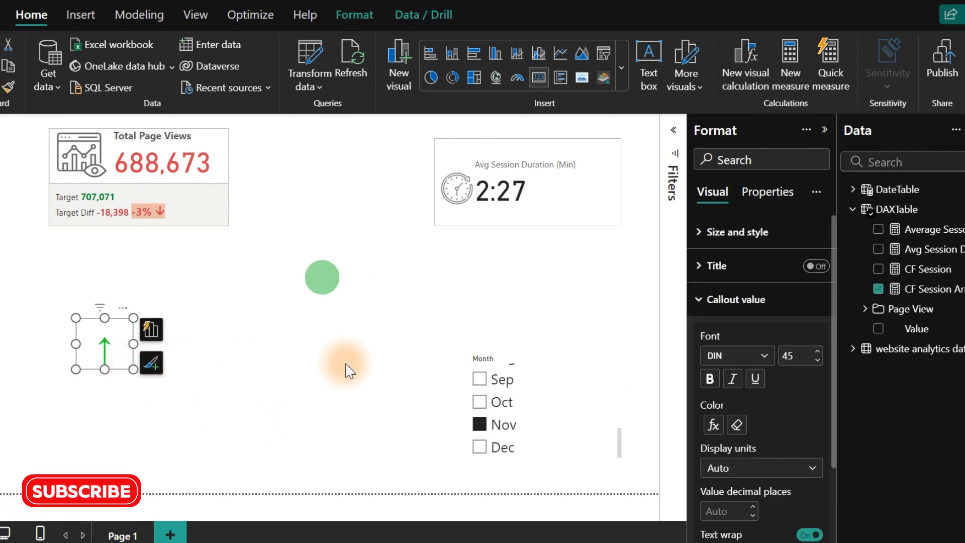
pyautogui.doubleClick(797, 356)
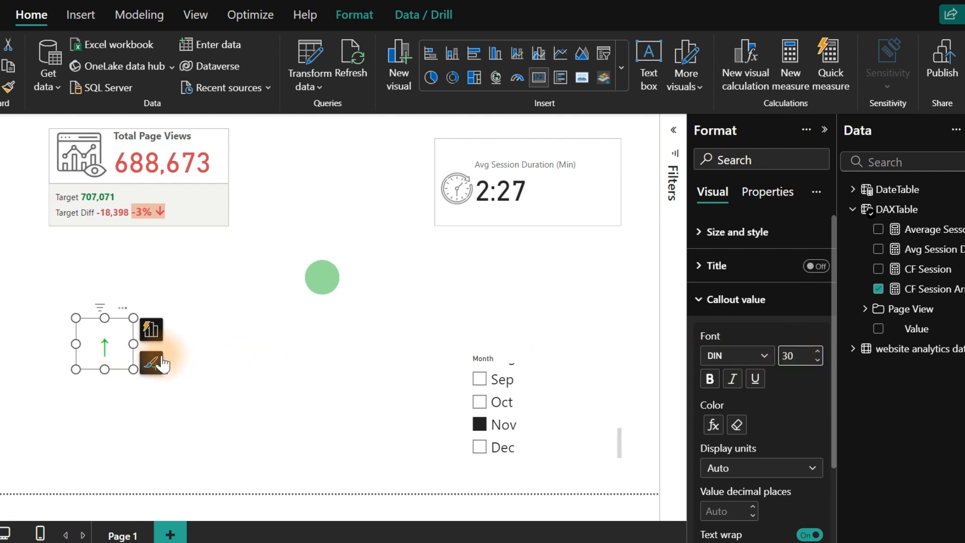
# Step: Reduce the arrow card to about 45 by 45, place it over the circle and turn off its background
pyautogui.moveTo(133, 369); pyautogui.dragTo(327, 280)
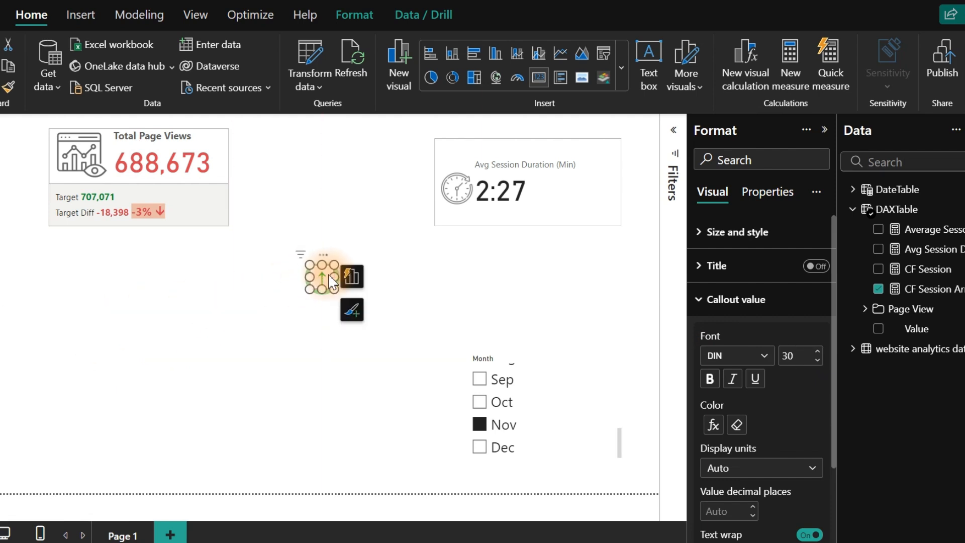
pyautogui.click(745, 233)
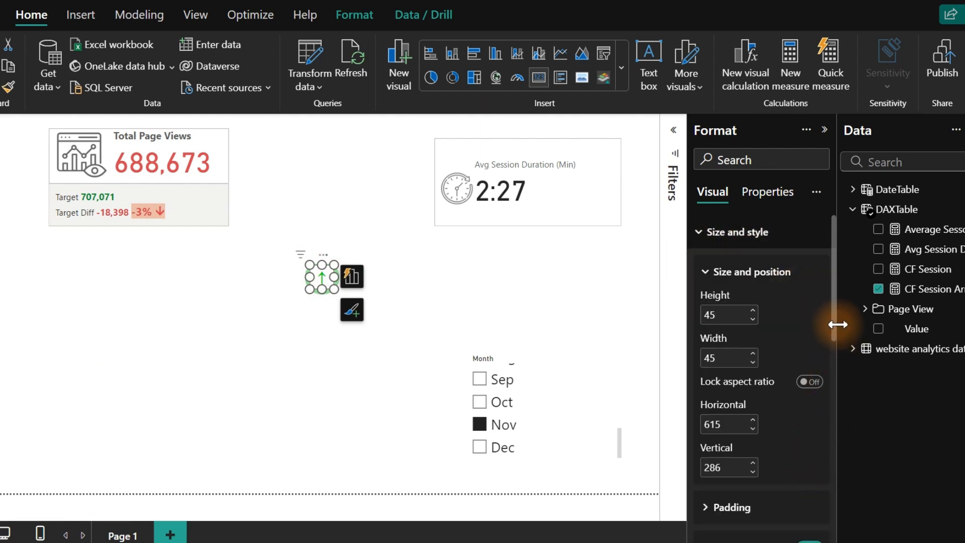
pyautogui.moveTo(834, 324); pyautogui.dragTo(834, 392)
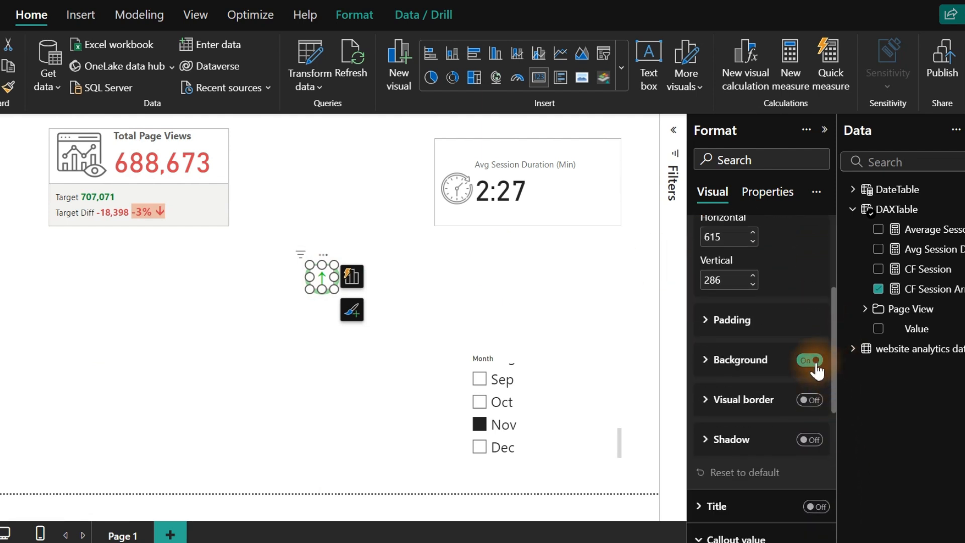
pyautogui.click(816, 366)
pyautogui.click(356, 344)
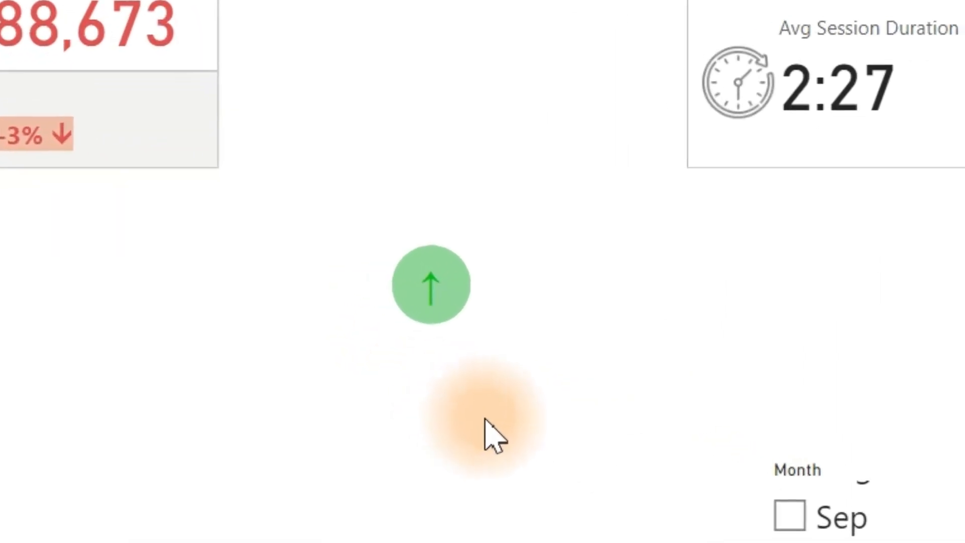
# Step: Move the arrow card aside, shrink the circle to about the card's size, and center the arrow back on it
pyautogui.click(413, 286)
pyautogui.click(493, 309)
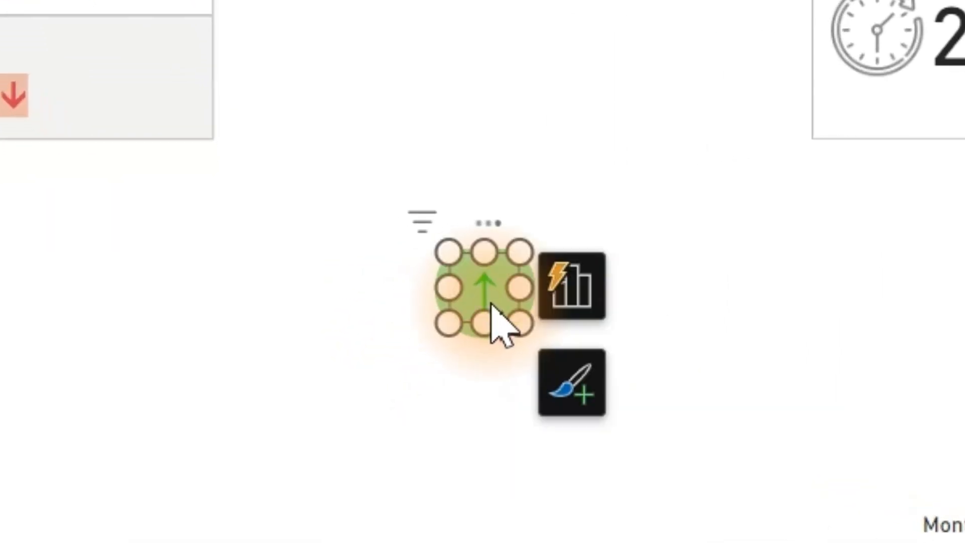
pyautogui.moveTo(491, 319); pyautogui.dragTo(319, 379)
pyautogui.click(494, 306)
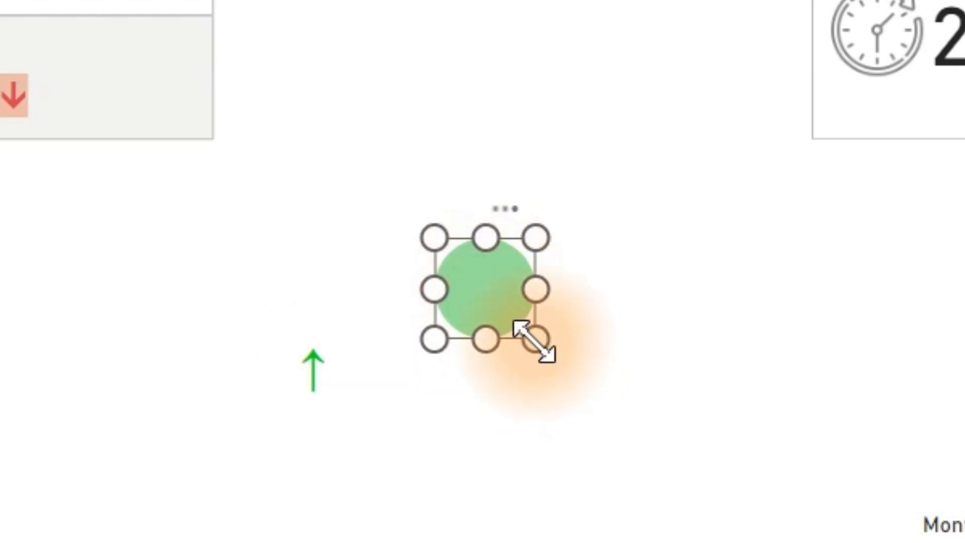
pyautogui.moveTo(536, 339); pyautogui.dragTo(505, 311)
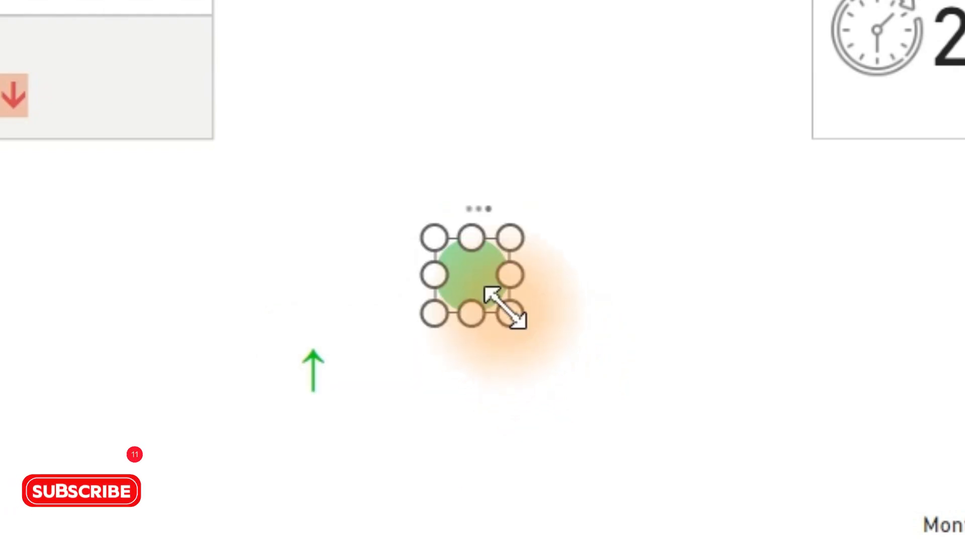
pyautogui.click(314, 387)
pyautogui.moveTo(315, 387); pyautogui.dragTo(470, 273)
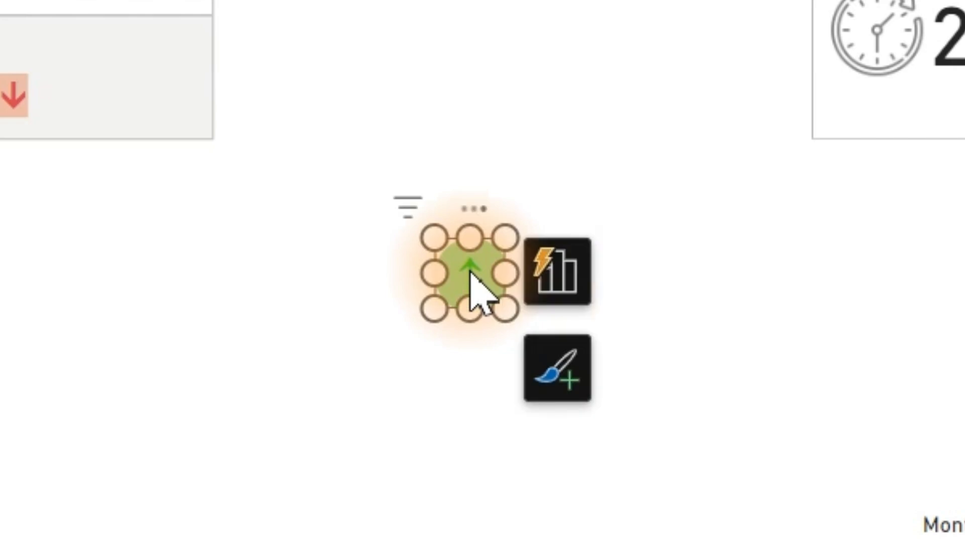
pyautogui.click(404, 538)
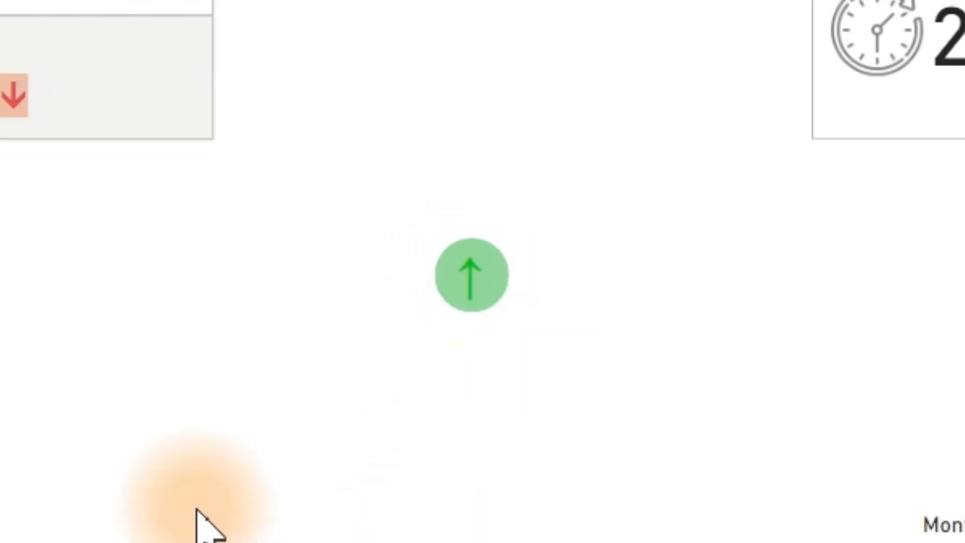
# Step: Group the circle and the arrow card into a single object
pyautogui.moveTo(268, 164); pyautogui.dragTo(638, 418)
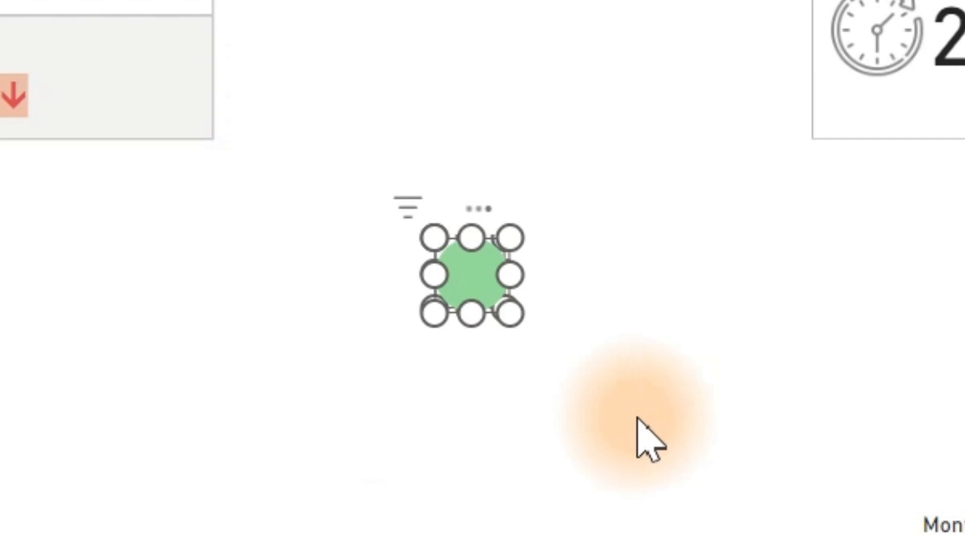
pyautogui.rightClick(475, 283)
pyautogui.click(764, 315)
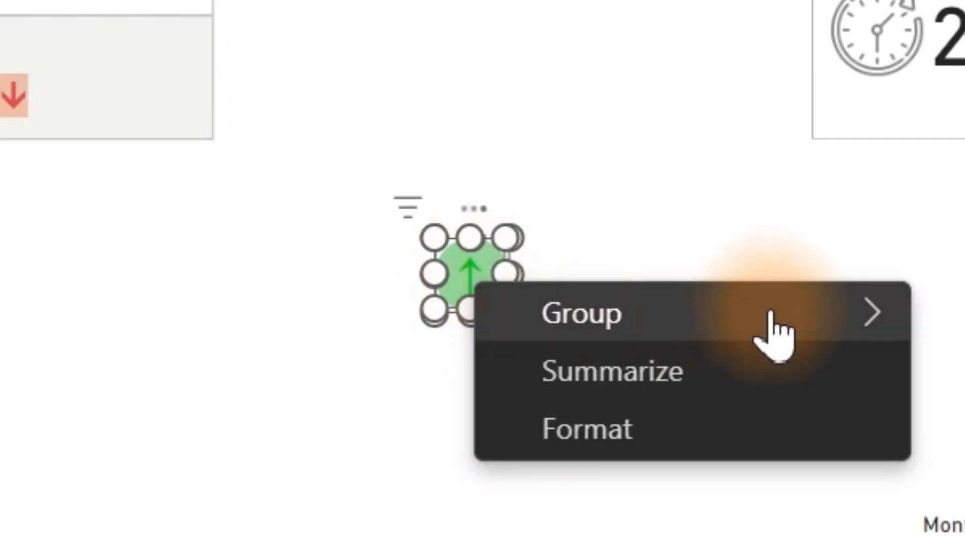
pyautogui.click(938, 313)
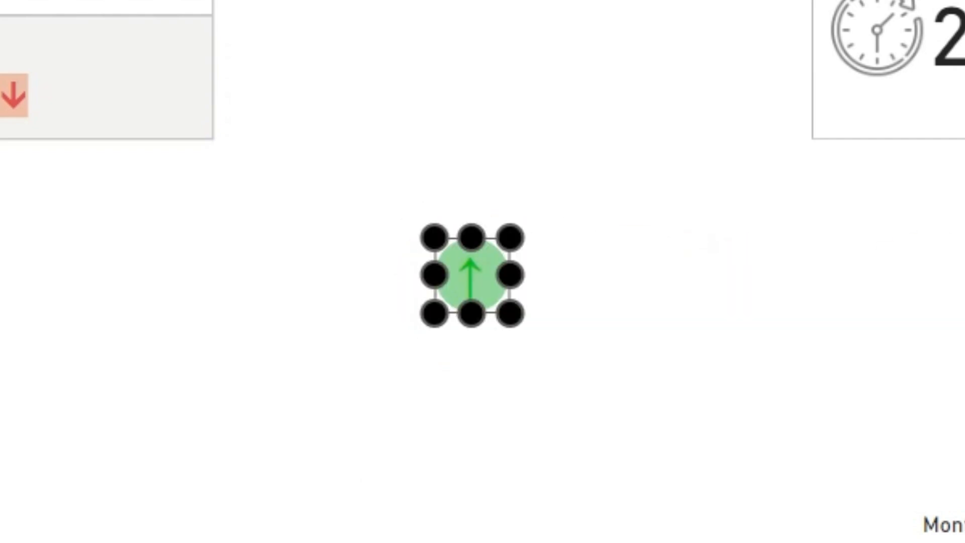
pyautogui.click(428, 464)
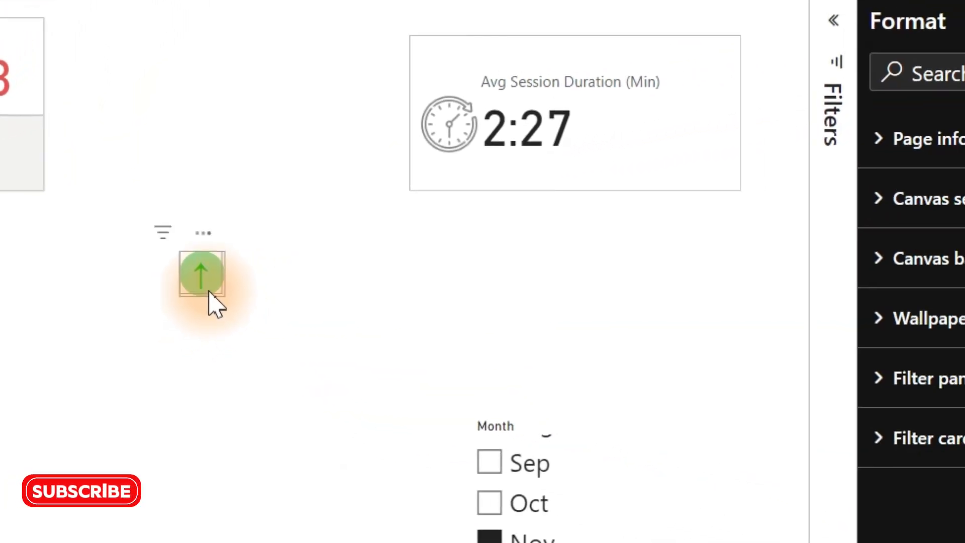
# Step: Place the grouped arrow indicator beside the value in the Avg Session Duration card and filter the report to Oct
pyautogui.moveTo(203, 246); pyautogui.dragTo(697, 107)
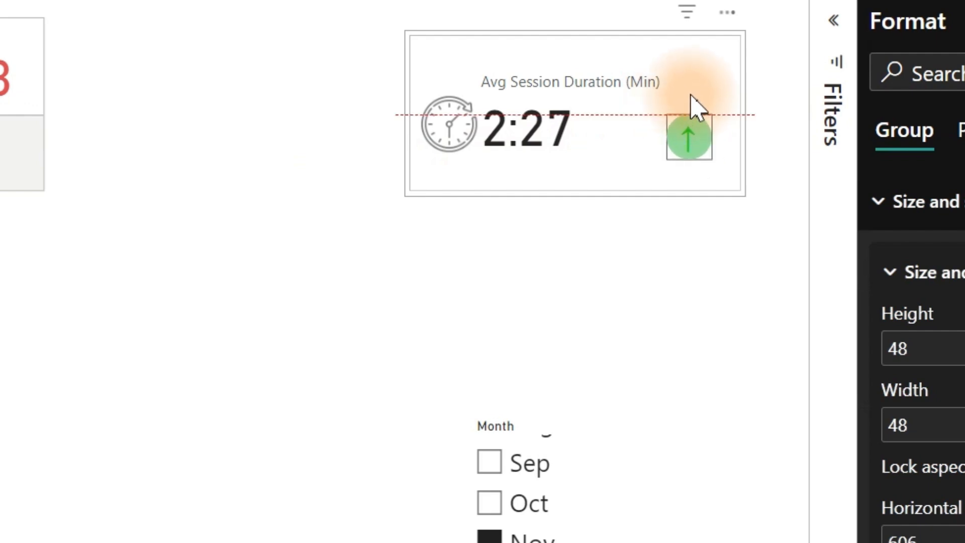
pyautogui.moveTo(696, 106); pyautogui.dragTo(692, 104)
pyautogui.click(428, 325)
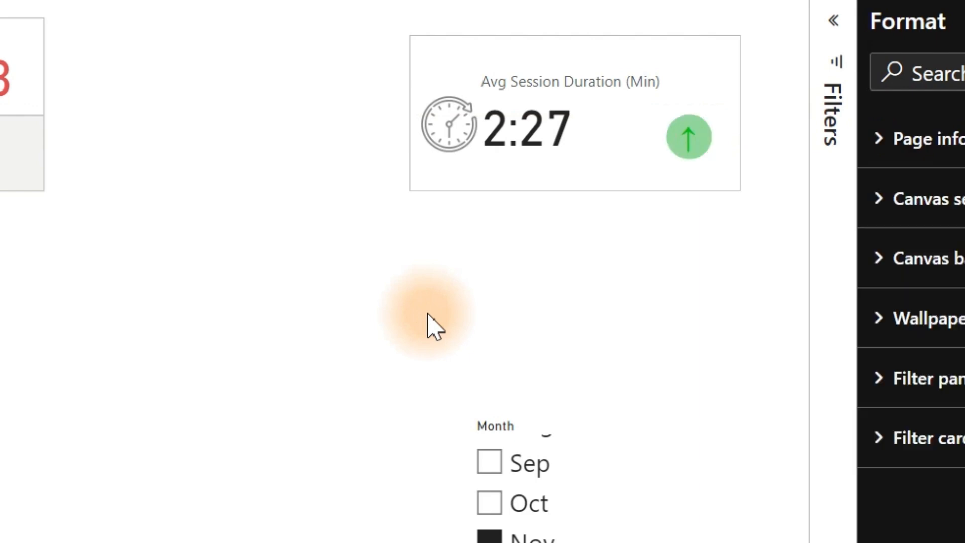
pyautogui.click(518, 515)
pyautogui.click(426, 229)
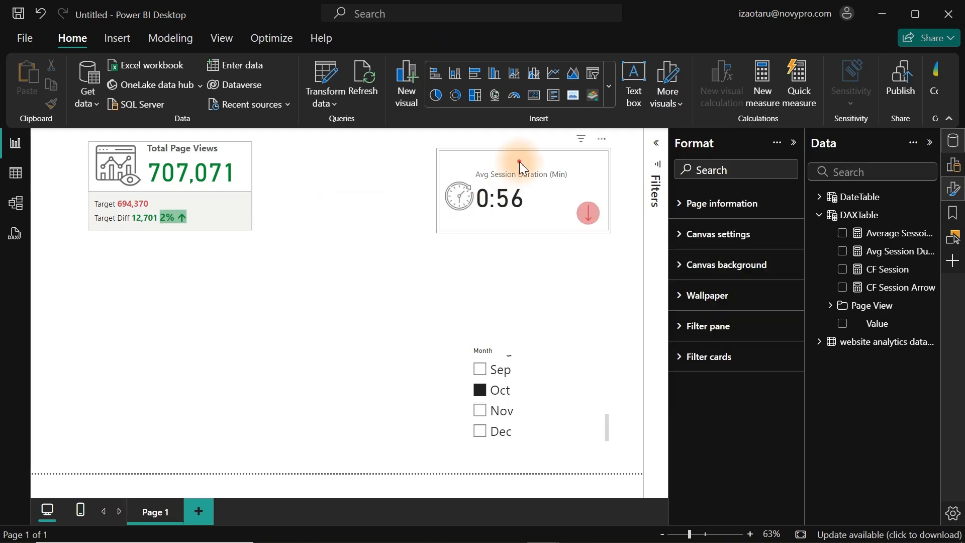
# Step: Duplicate the Avg Session Duration card and place the copy below Total Page Views, at about 244 horizontal and 313 vertical
pyautogui.click(520, 166)
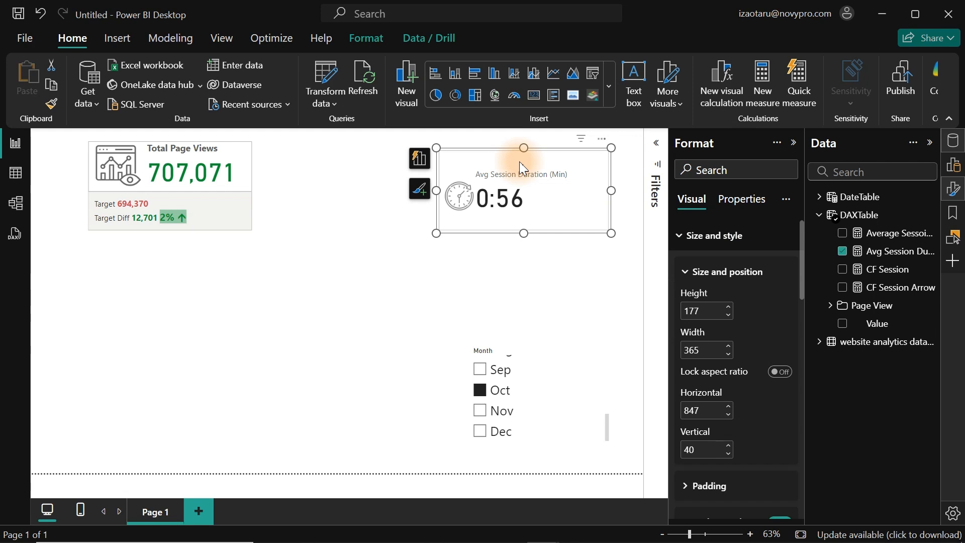
pyautogui.hotkey('ctrl', 'c')
pyautogui.hotkey('ctrl', 'v')
pyautogui.moveTo(530, 157); pyautogui.dragTo(240, 291)
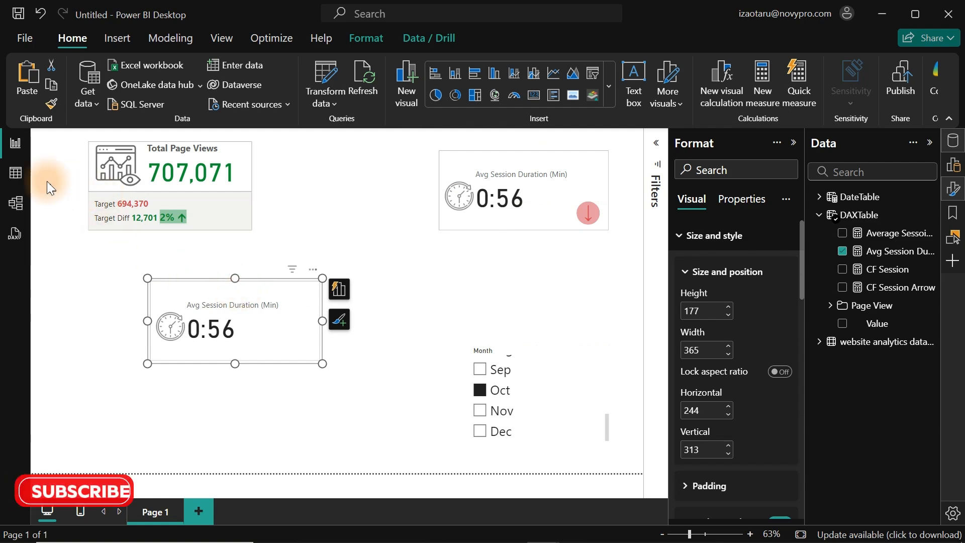
# Step: Examine the Bounce Rate (%) column in the website analytics dataset table
pyautogui.click(15, 173)
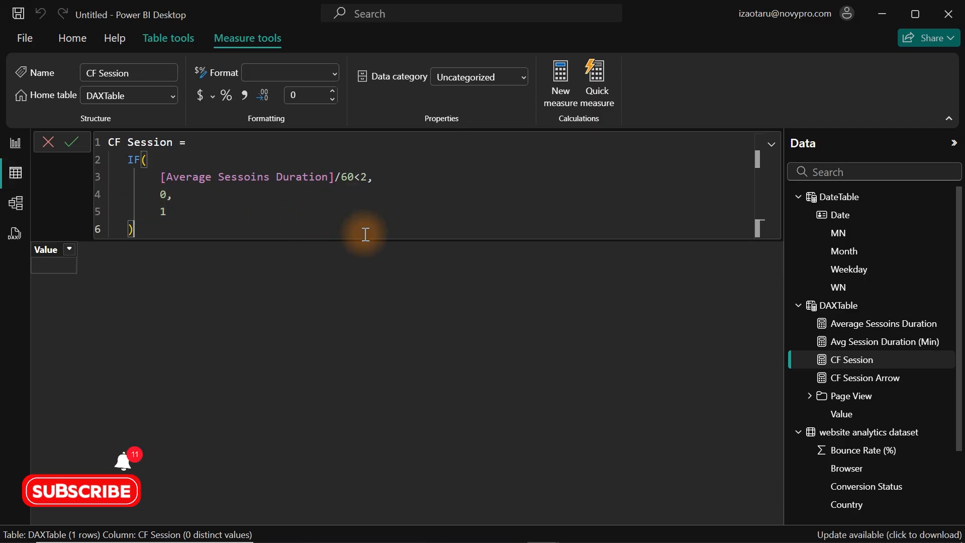
pyautogui.click(799, 306)
pyautogui.click(798, 324)
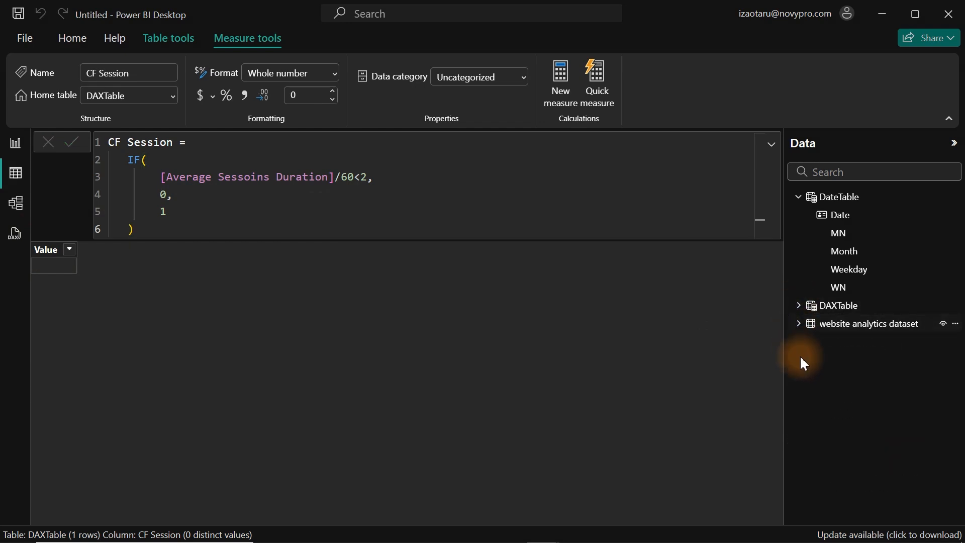
pyautogui.click(858, 326)
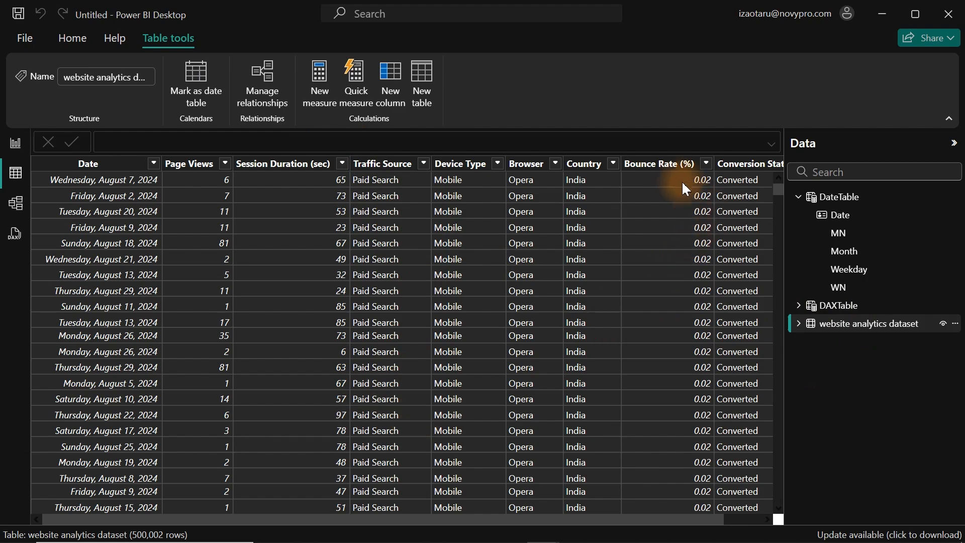
pyautogui.click(662, 168)
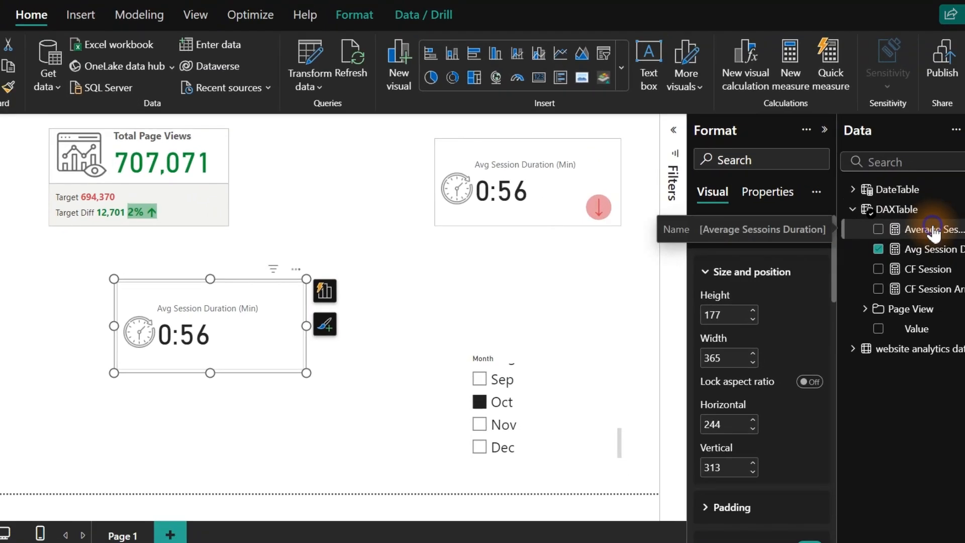
# Step: Put the two average session duration measures, CF Session and CF Session Arrow into a display folder named Session
pyautogui.rightClick(933, 224)
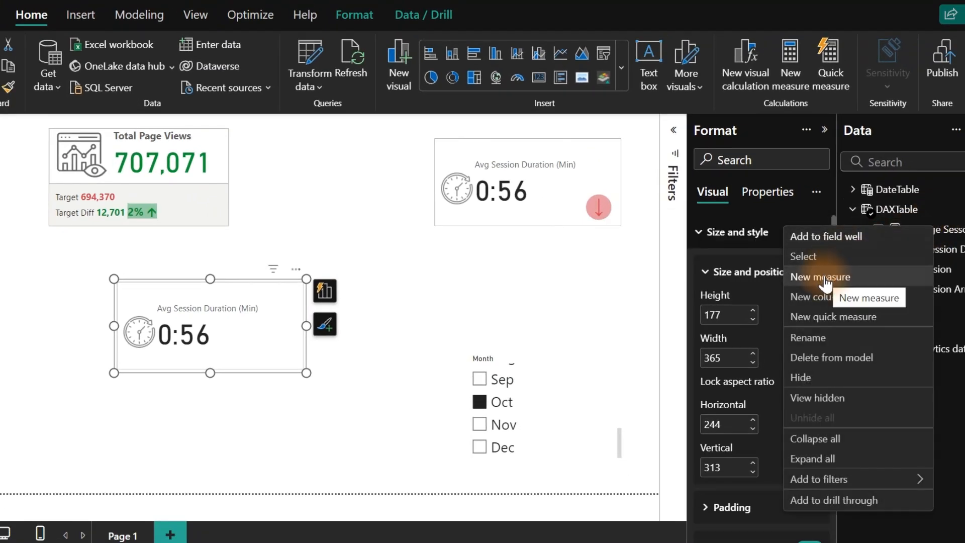
pyautogui.click(520, 276)
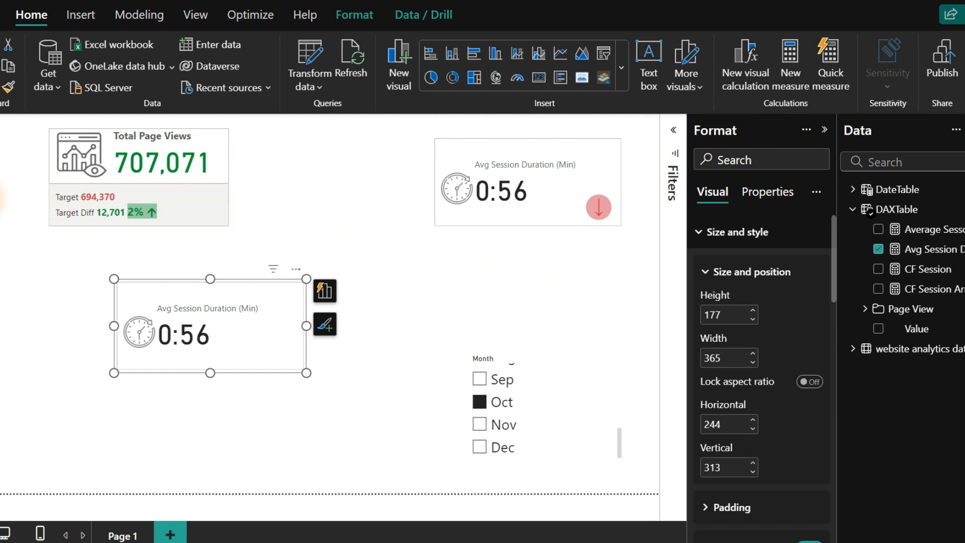
pyautogui.click(4, 194)
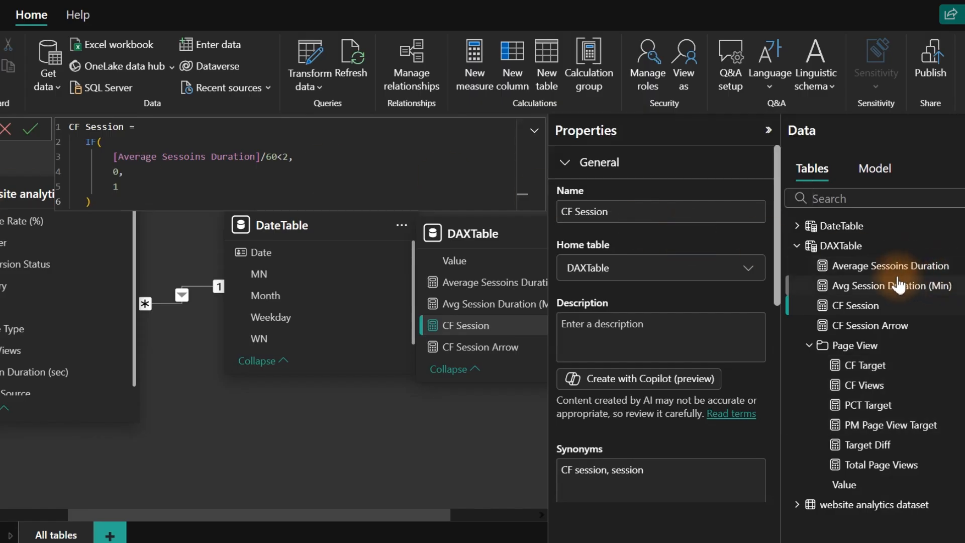
pyautogui.click(861, 271)
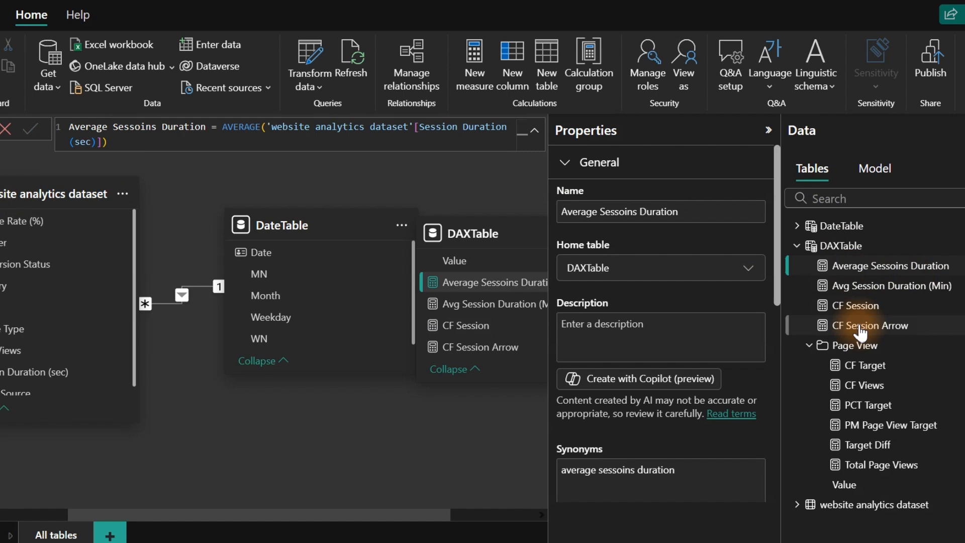
pyautogui.click(810, 345)
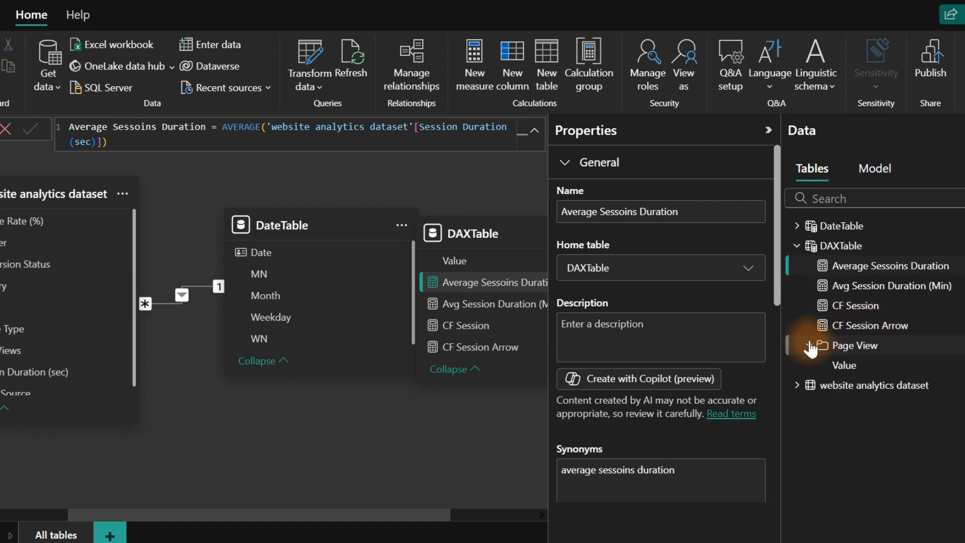
pyautogui.keyDown('shift'); pyautogui.click(883, 332); pyautogui.keyUp('shift')
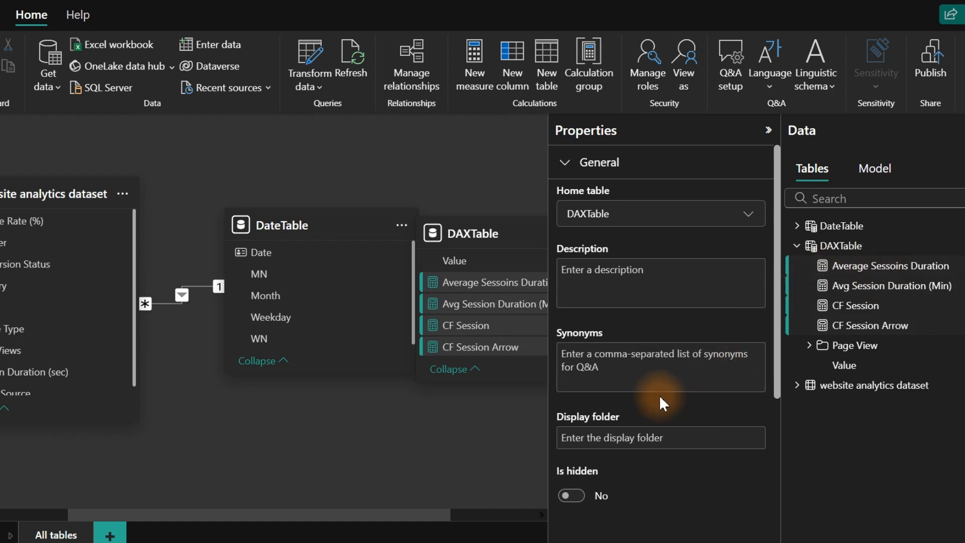
pyautogui.click(610, 438)
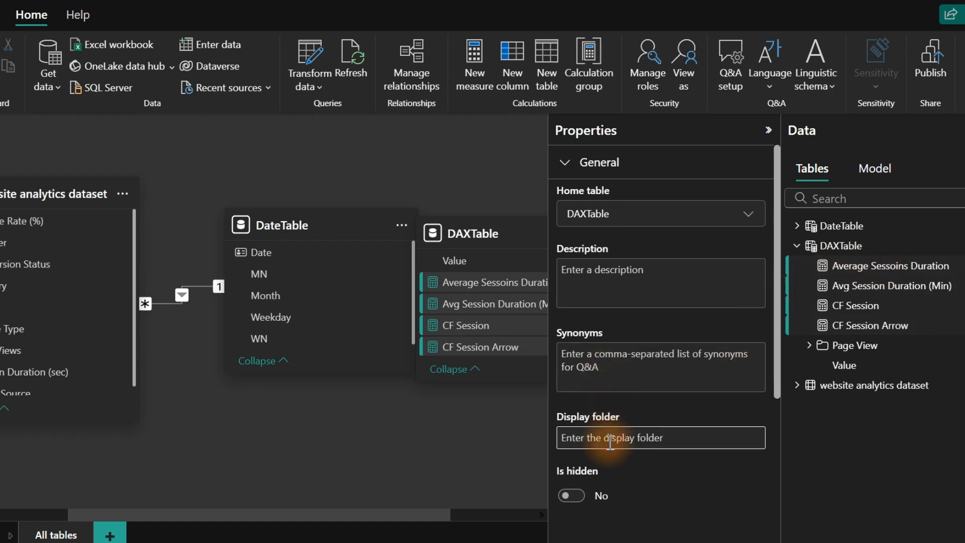
pyautogui.write('Session')
pyautogui.press('Return')
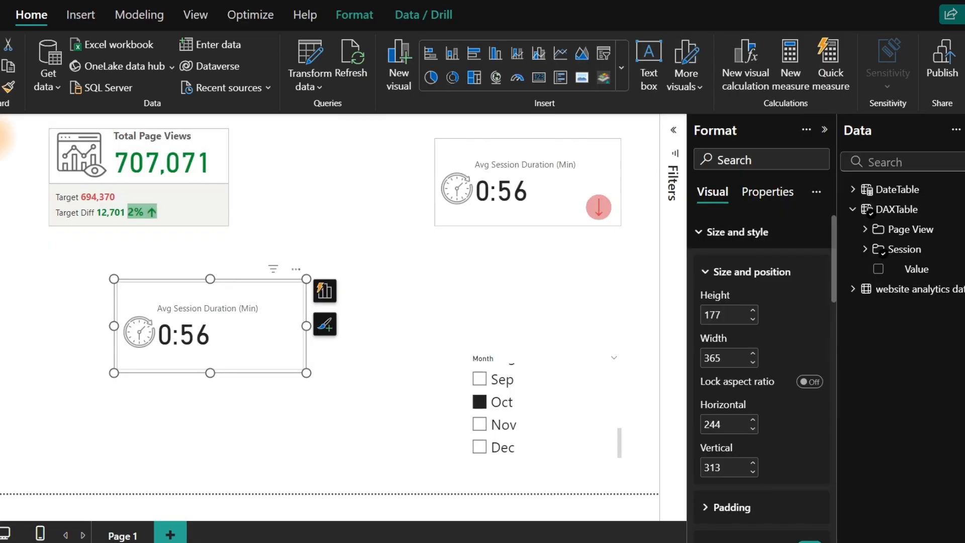
# Step: Create a DAXTable measure Avg Bounce Rate = AVERAGE('website analytics dataset'[Bounce Rate (%)])
pyautogui.rightClick(922, 270)
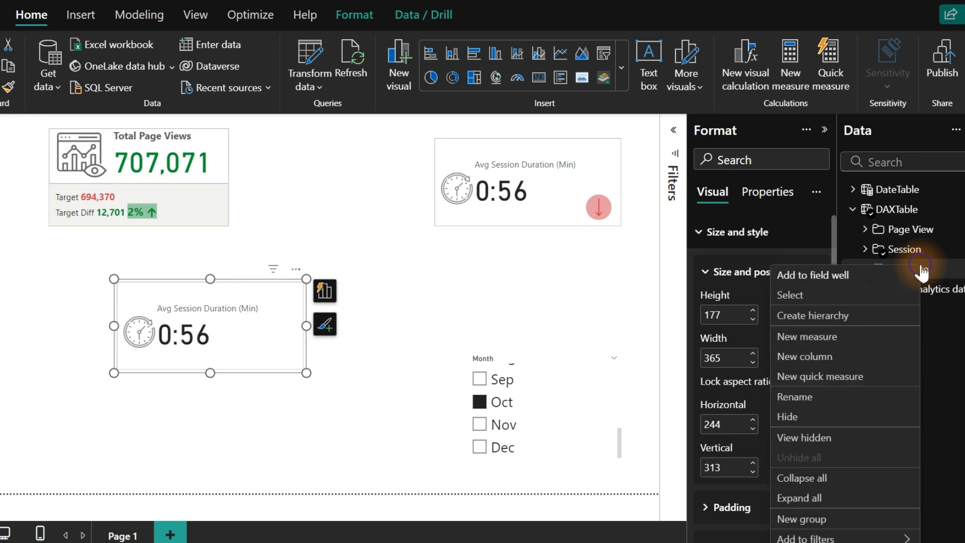
pyautogui.click(802, 336)
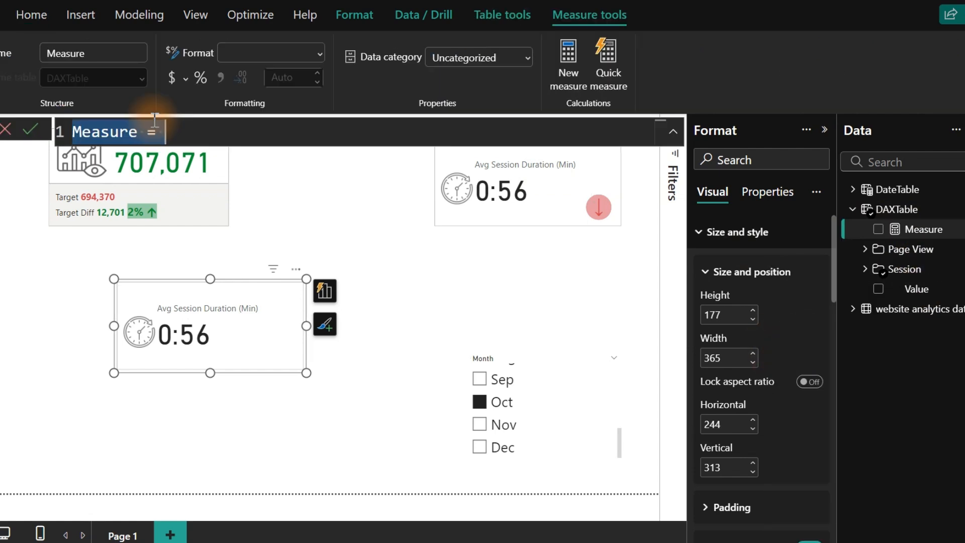
pyautogui.write('Avg ')
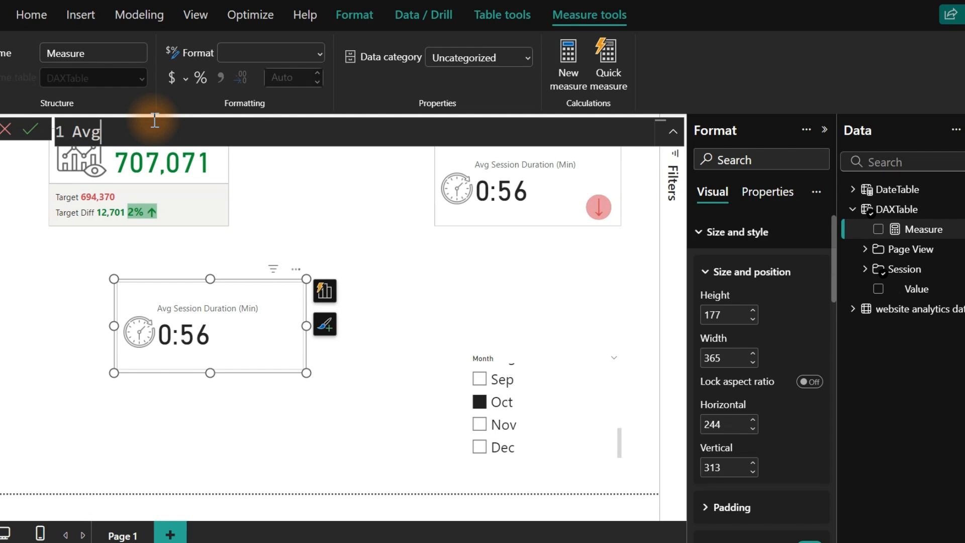
pyautogui.write('Bounce Rate ')
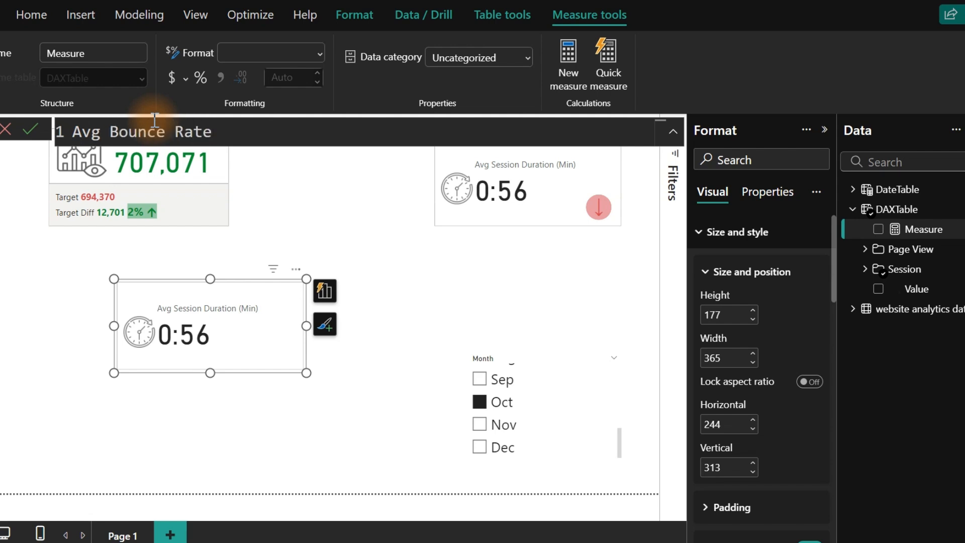
pyautogui.write('= aver')
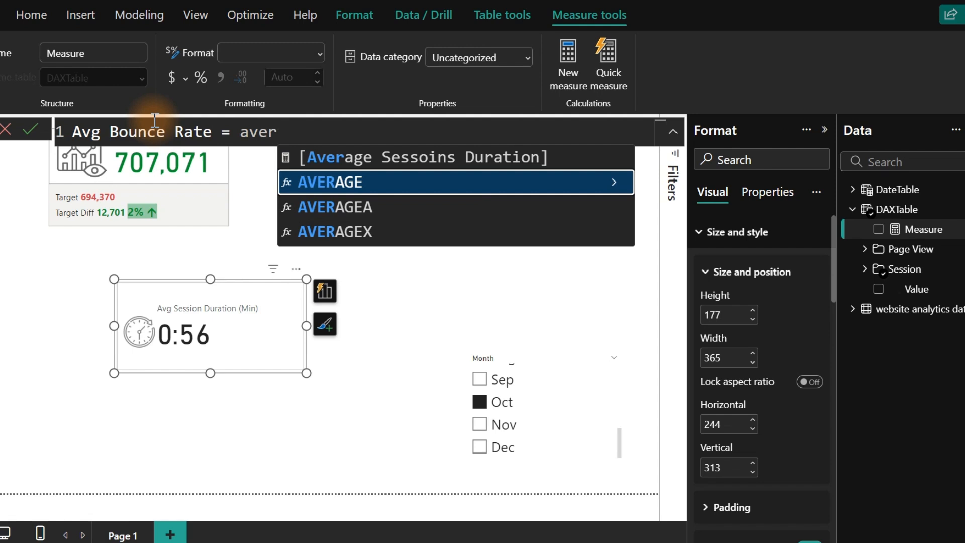
pyautogui.press('Tab')
pyautogui.write('bou')
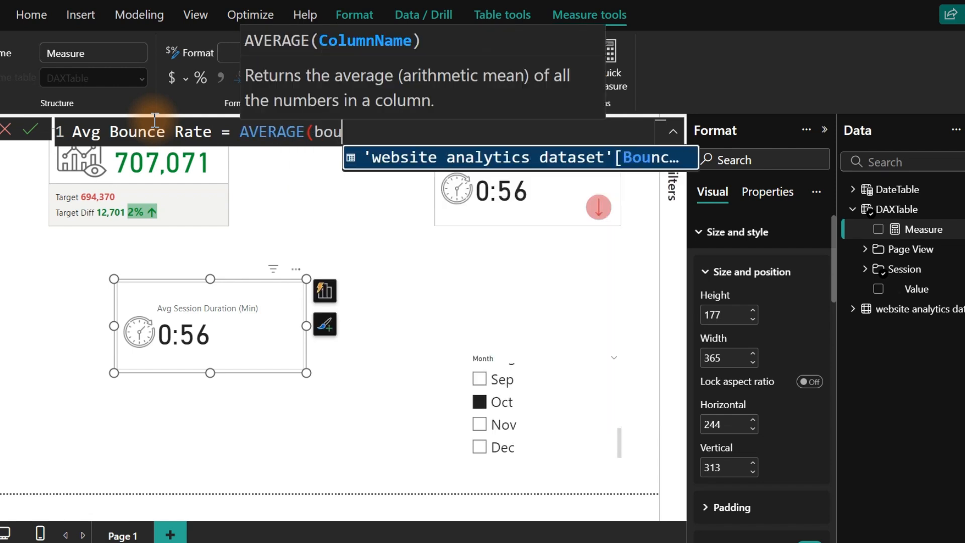
pyautogui.press('Tab')
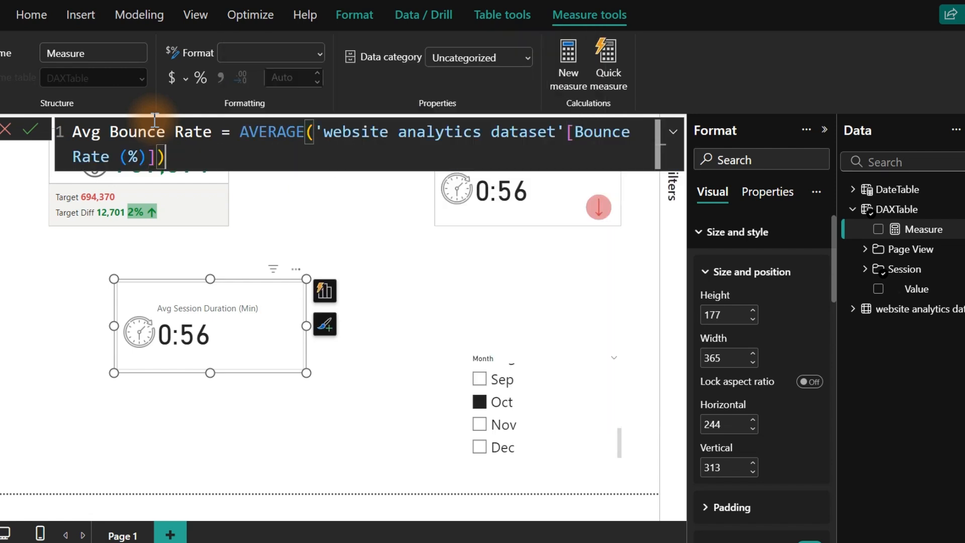
pyautogui.write(')')
pyautogui.press('Return')
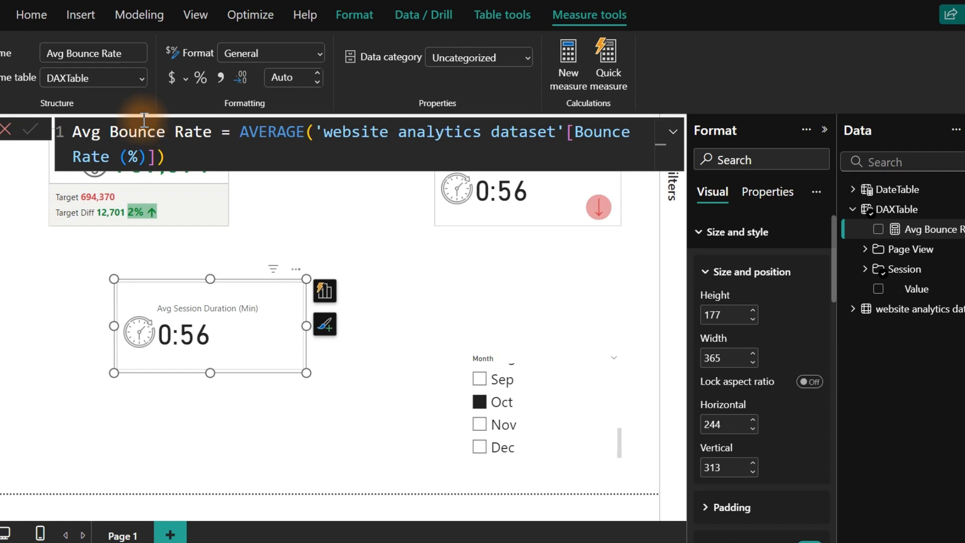
# Step: Add a new DAXTable measure named CF Bounce, with its formula starting on a second line
pyautogui.rightClick(911, 231)
pyautogui.click(797, 220)
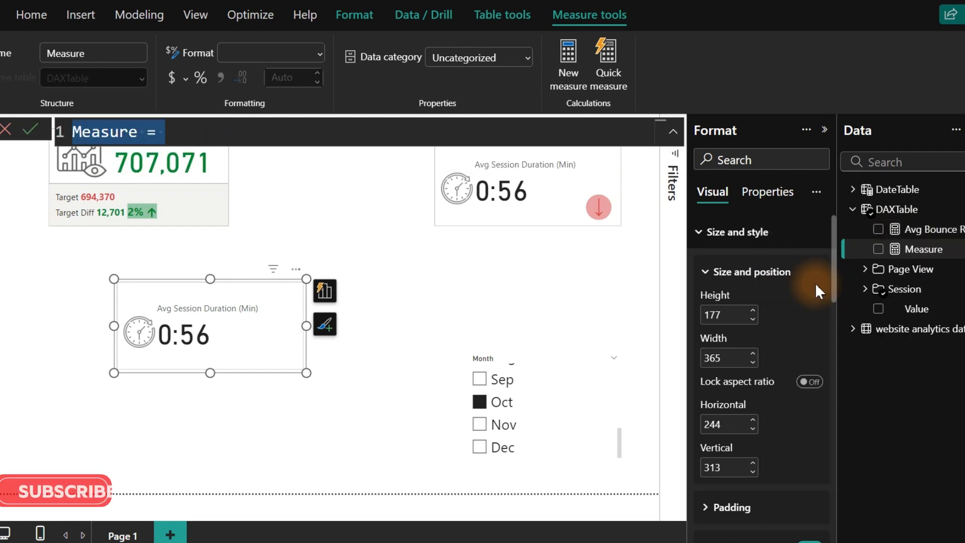
pyautogui.write('CF')
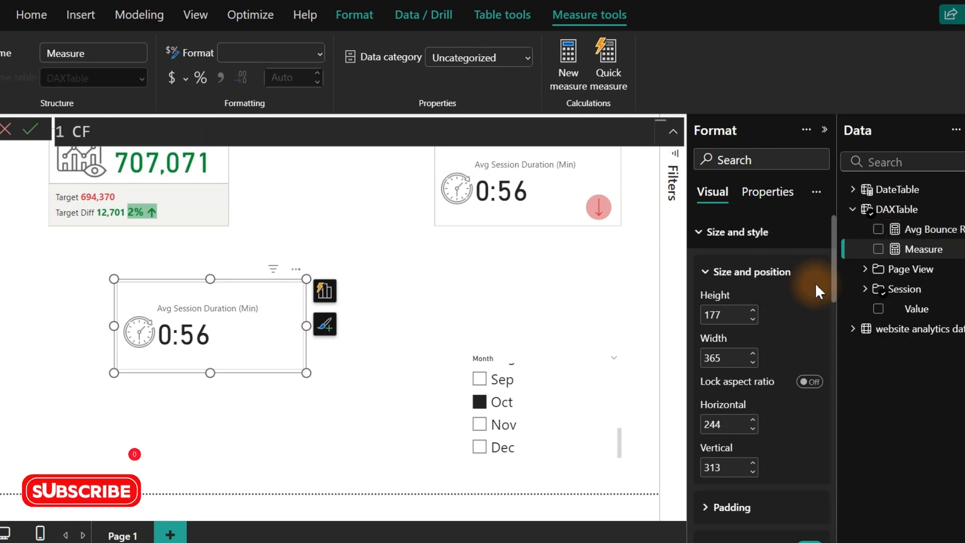
pyautogui.write(' Biu')
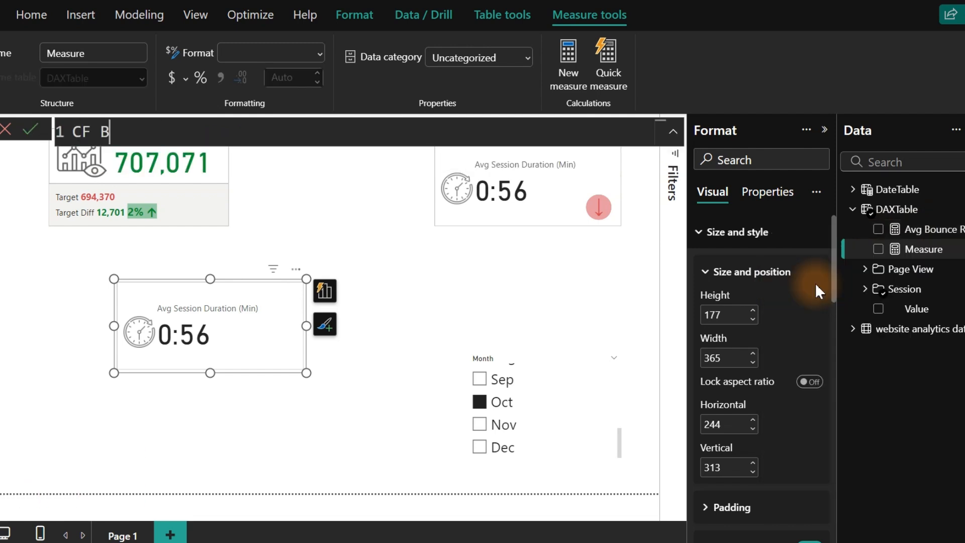
pyautogui.press('BackSpace')
pyautogui.press('BackSpace')
pyautogui.write('ounce =')
pyautogui.hotkey('shift', 'Return')
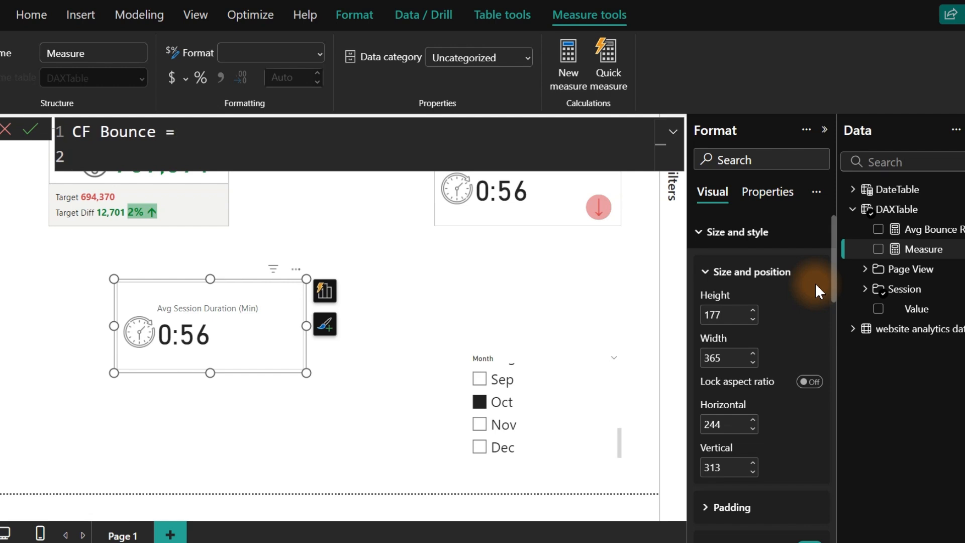
# Step: Start the CF Bounce formula with an IF function that tests whether [Avg Bounce Rate]<=0.30
pyautogui.write('I')
pyautogui.press('BackSpace')
pyautogui.press('Tab')
pyautogui.write('IF(')
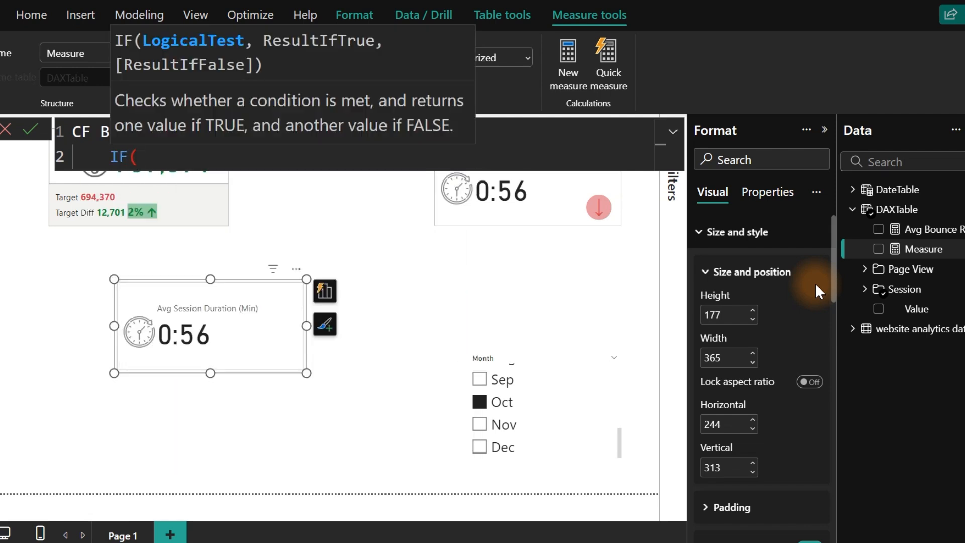
pyautogui.hotkey('shift', 'Return')
pyautogui.write('[')
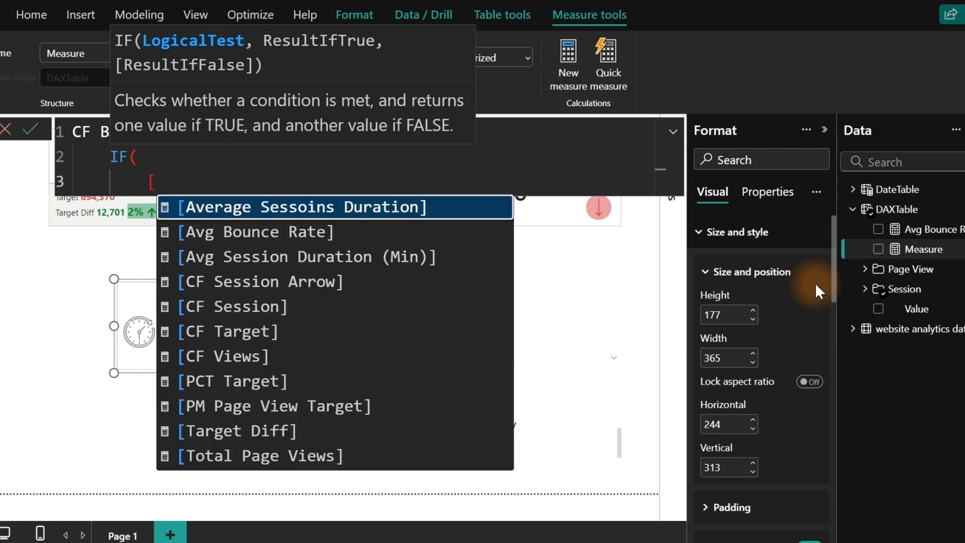
pyautogui.press('Down')
pyautogui.press('Tab')
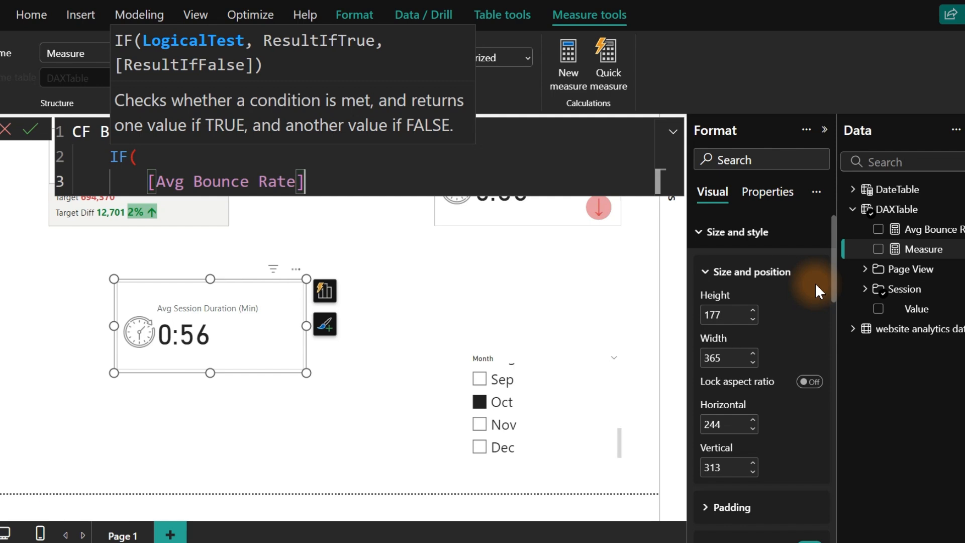
pyautogui.write('<=')
pyautogui.write('0')
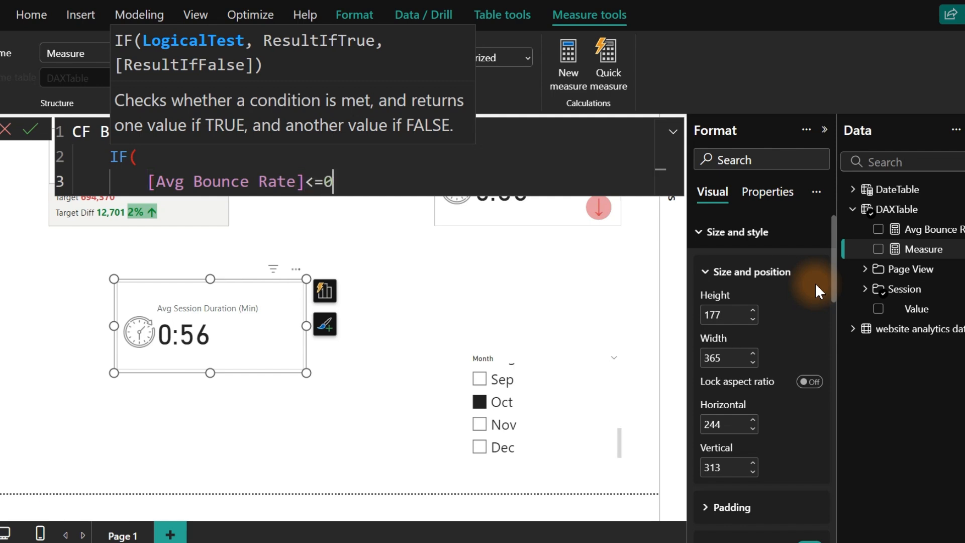
pyautogui.write('.30')
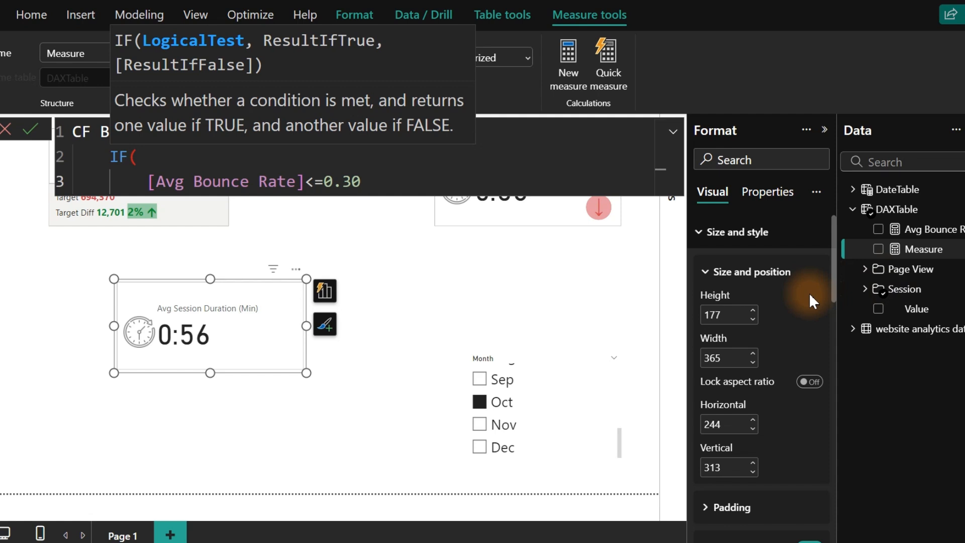
pyautogui.write(',')
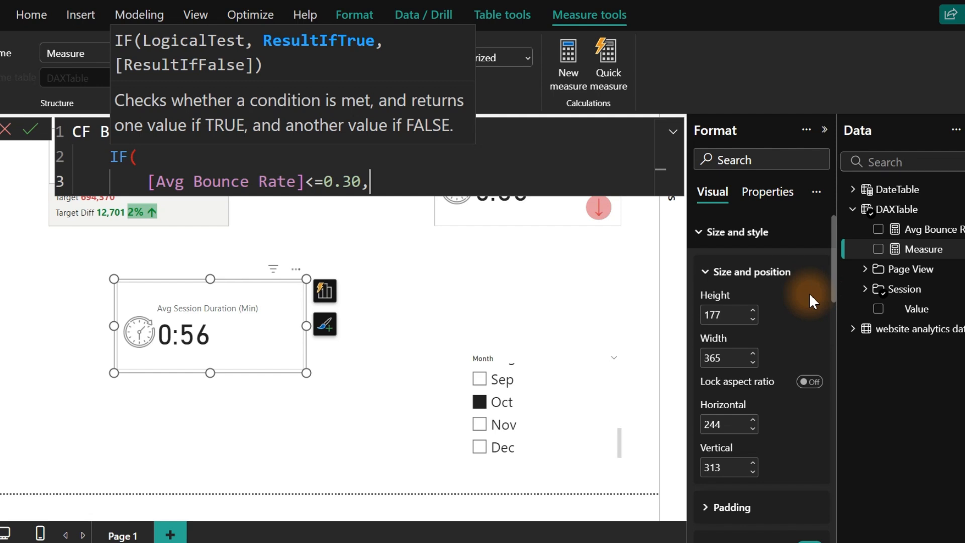
pyautogui.press('BackSpace')
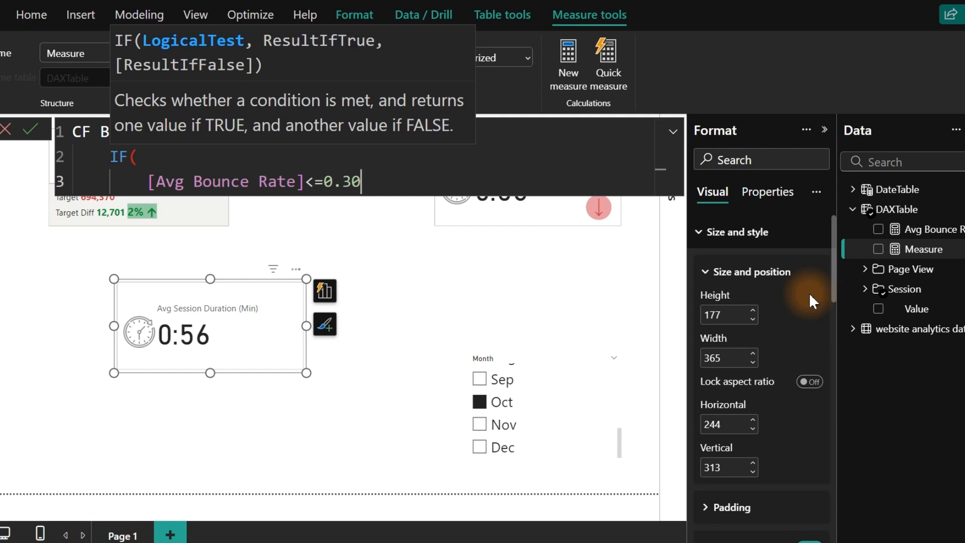
pyautogui.write(',')
# Step: Make the CF Bounce formula return 1 when the test is true and 0 otherwise, and commit the measure
pyautogui.hotkey('shift', 'Return')
pyautogui.write('1')
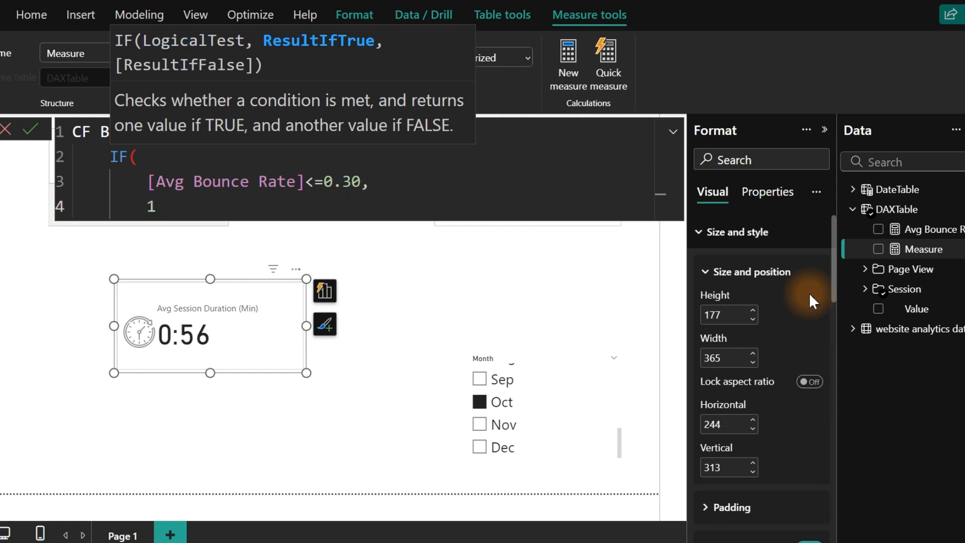
pyautogui.write(',')
pyautogui.hotkey('shift', 'Return')
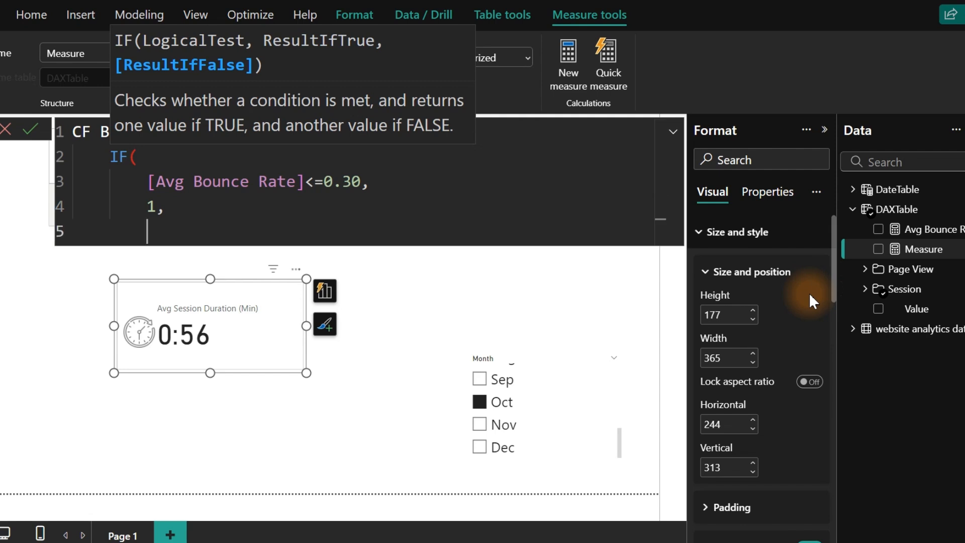
pyautogui.write('0')
pyautogui.hotkey('shift', 'Return')
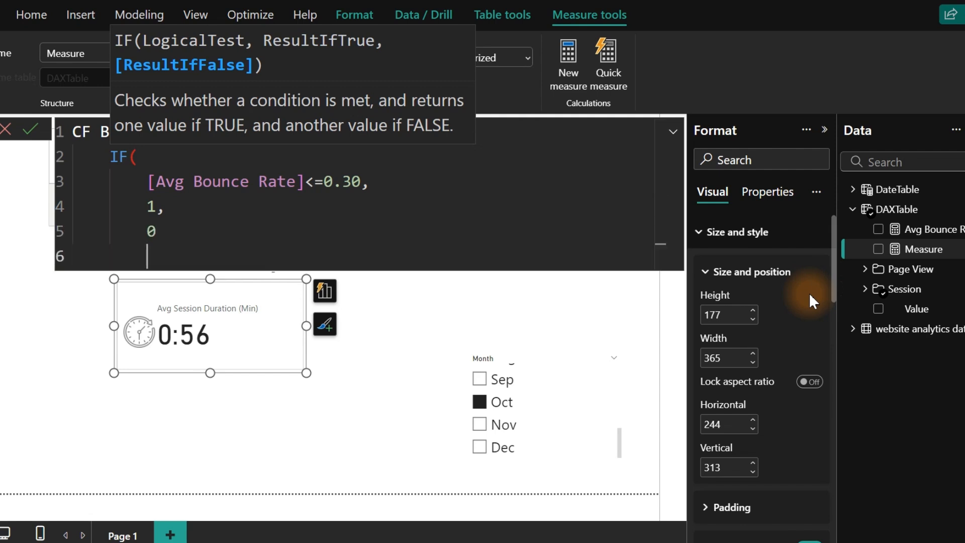
pyautogui.write(')')
pyautogui.press('Return')
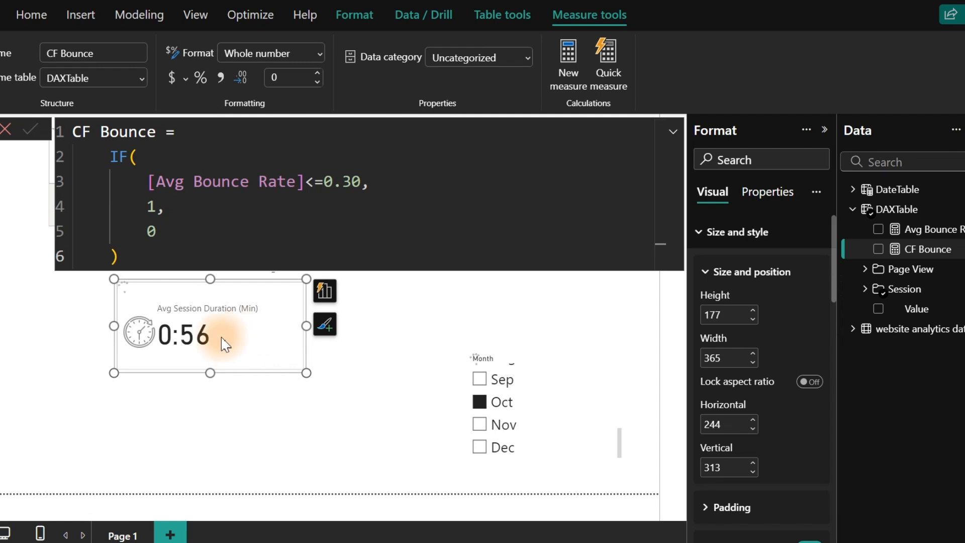
# Step: Replace the Avg Session Duration (Min) measure in the duplicated card with Avg Bounce Rate
pyautogui.click(924, 249)
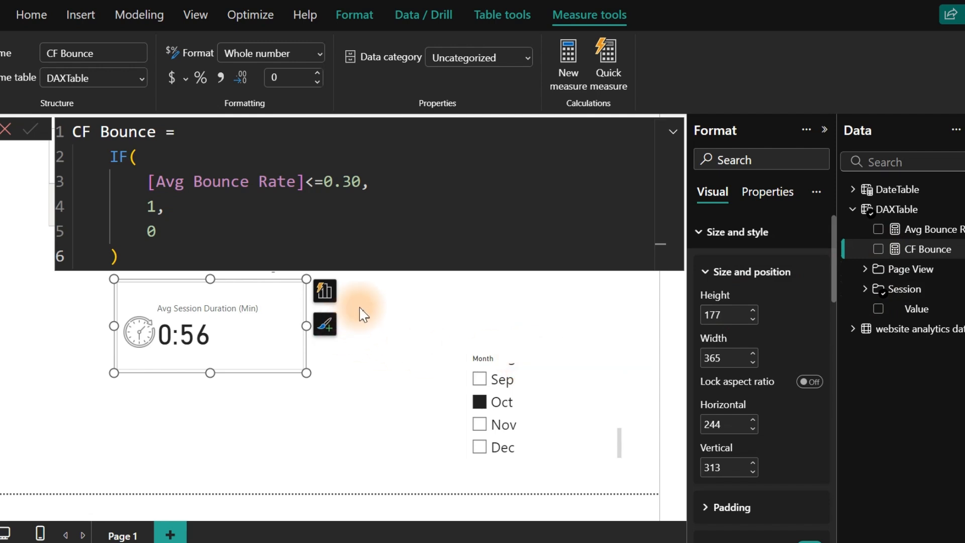
pyautogui.click(860, 290)
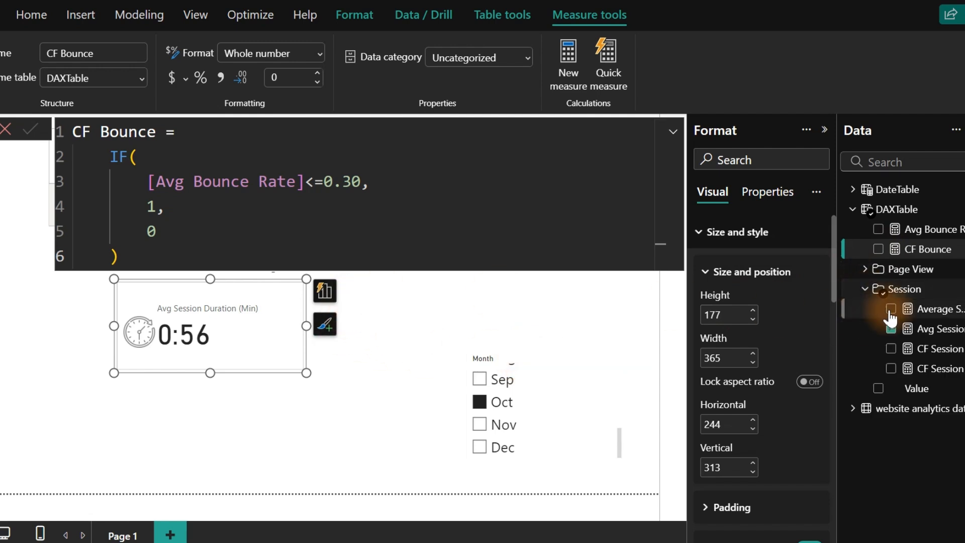
pyautogui.click(890, 329)
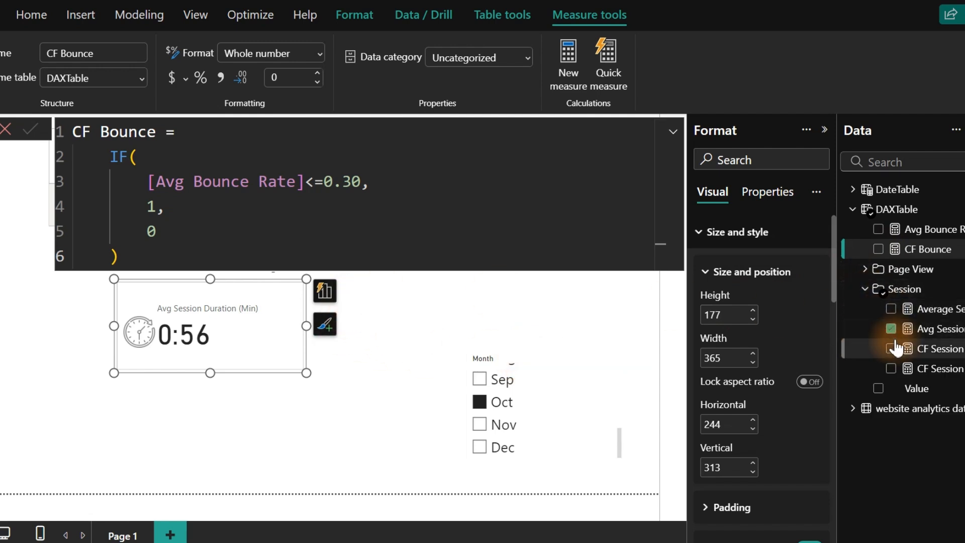
pyautogui.click(863, 291)
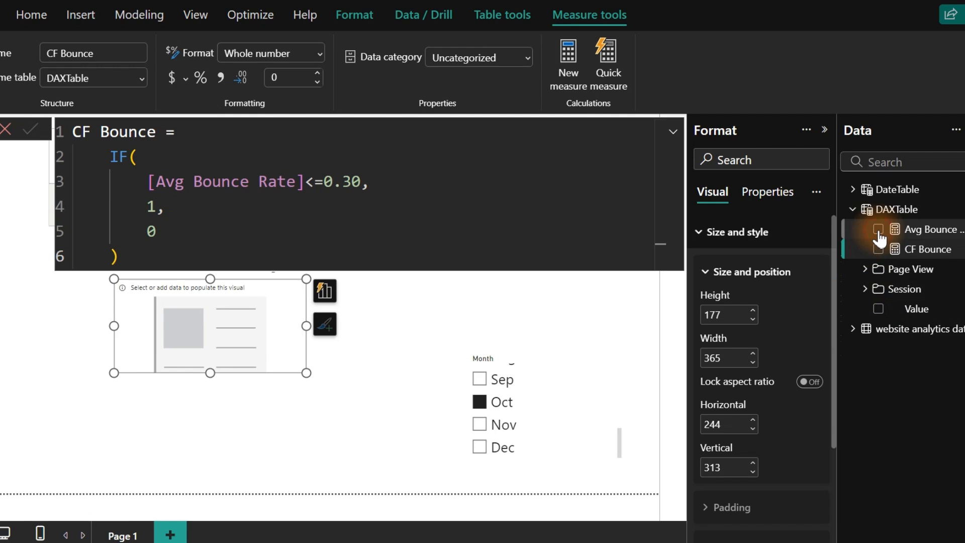
pyautogui.click(879, 232)
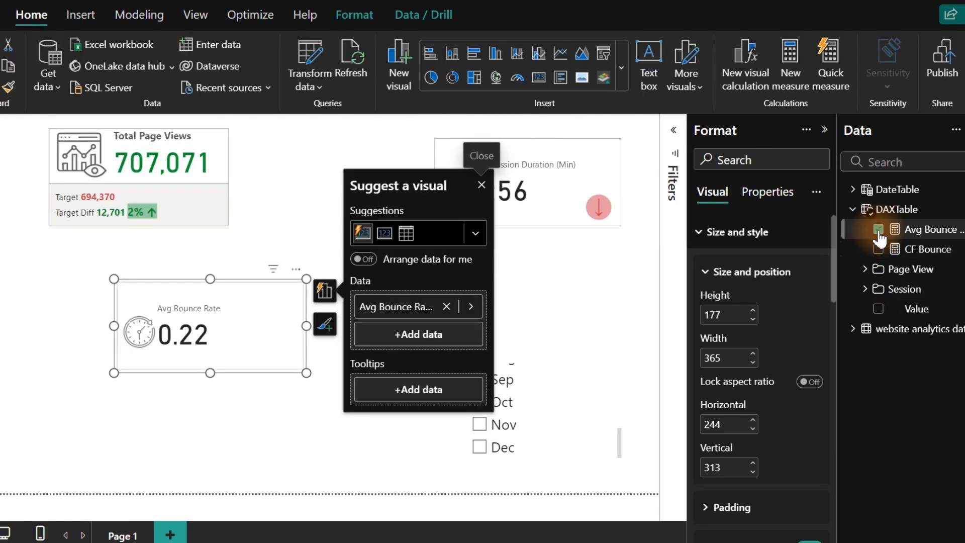
pyautogui.click(212, 363)
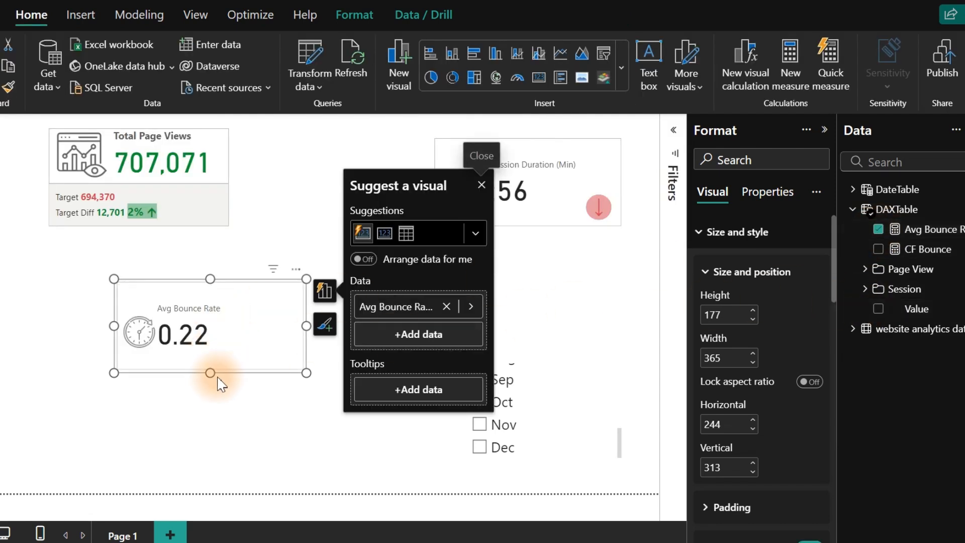
# Step: Set up rules-based conditional formatting for the bounce rate card's callout value color, based on the CF Bounce measure
pyautogui.click(729, 233)
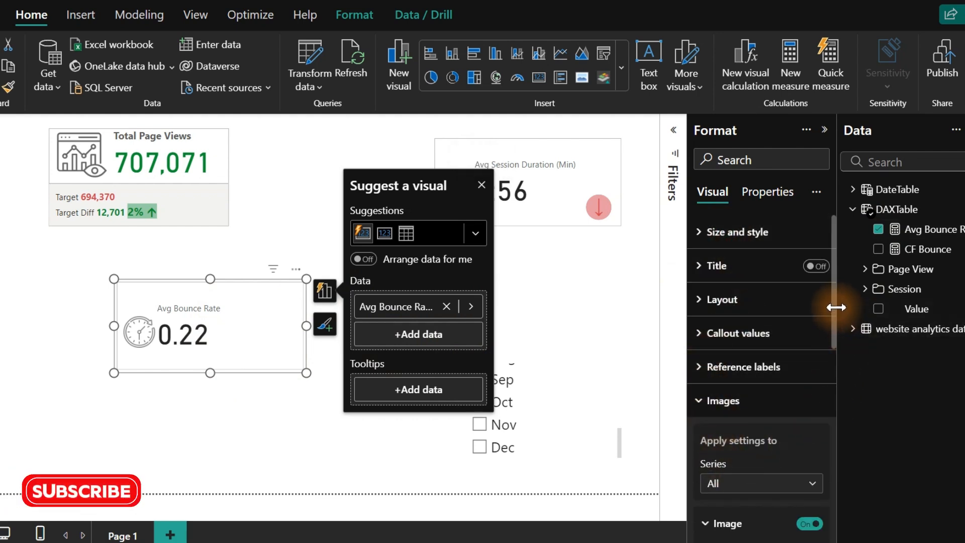
pyautogui.moveTo(834, 304); pyautogui.dragTo(834, 316)
pyautogui.click(703, 370)
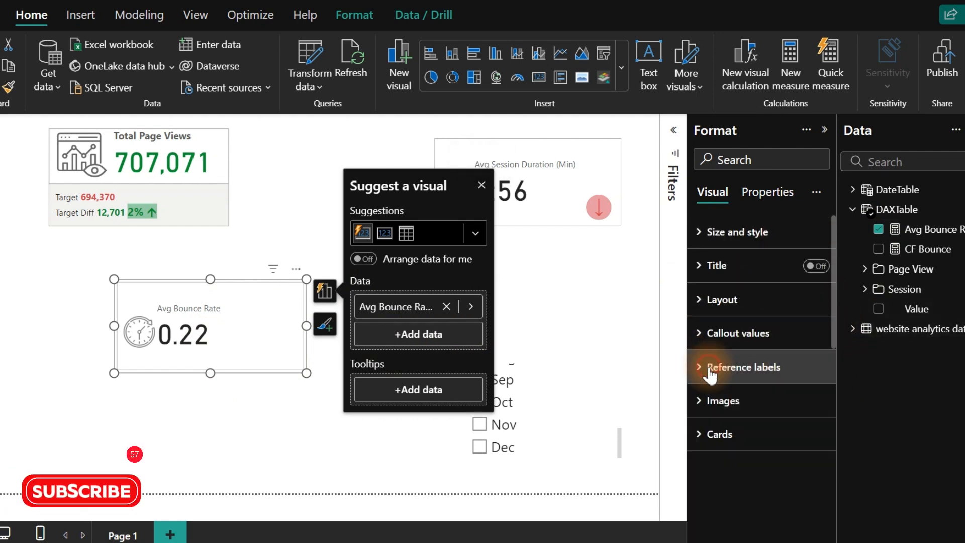
pyautogui.click(708, 333)
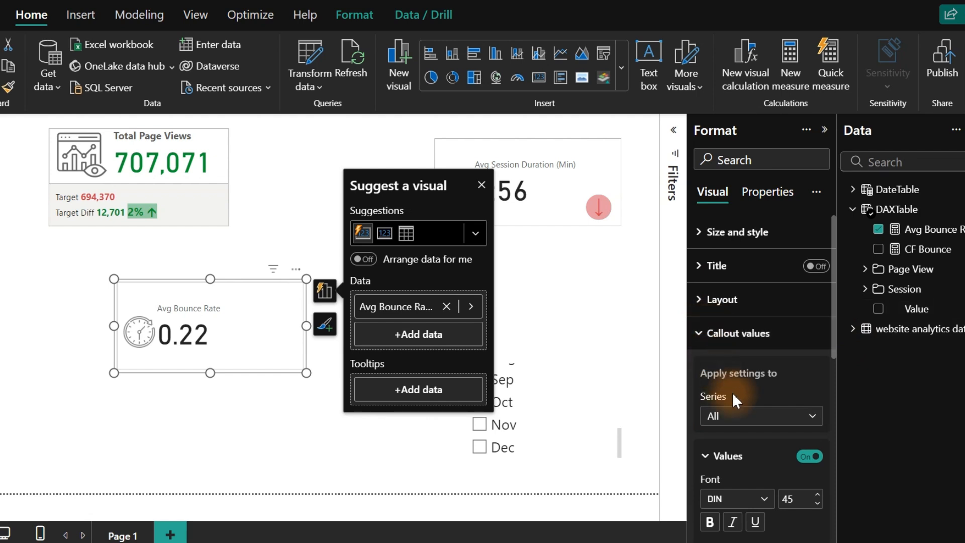
pyautogui.moveTo(835, 337); pyautogui.dragTo(832, 398)
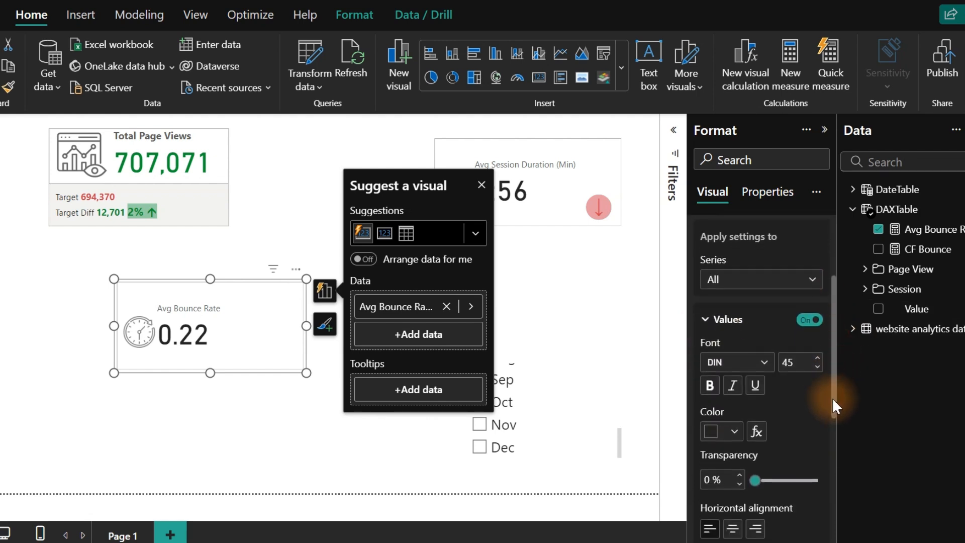
pyautogui.click(757, 428)
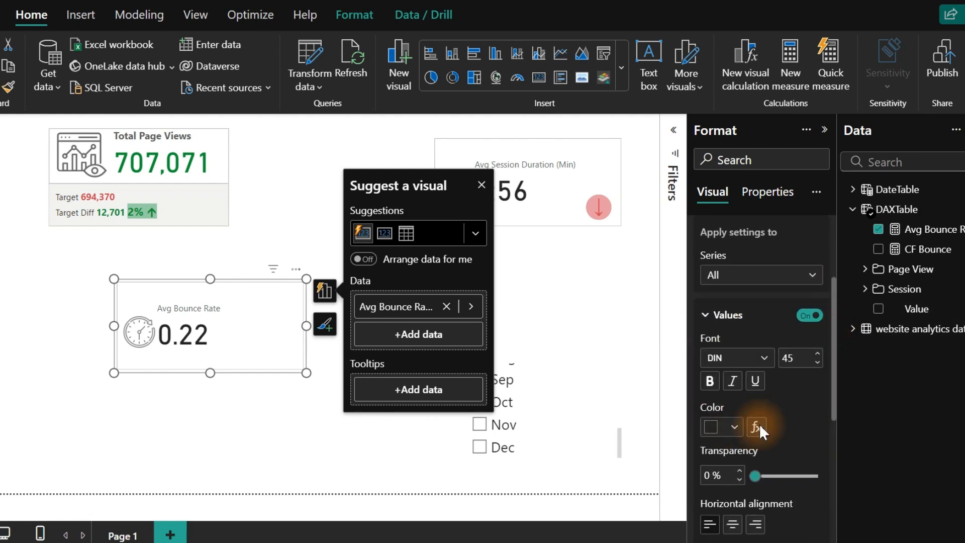
pyautogui.click(165, 98)
pyautogui.click(171, 145)
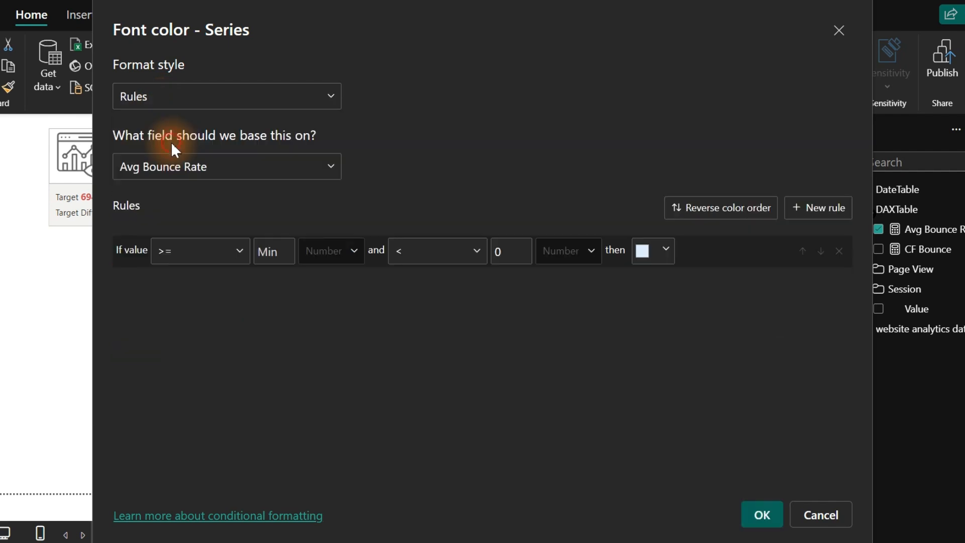
pyautogui.click(174, 175)
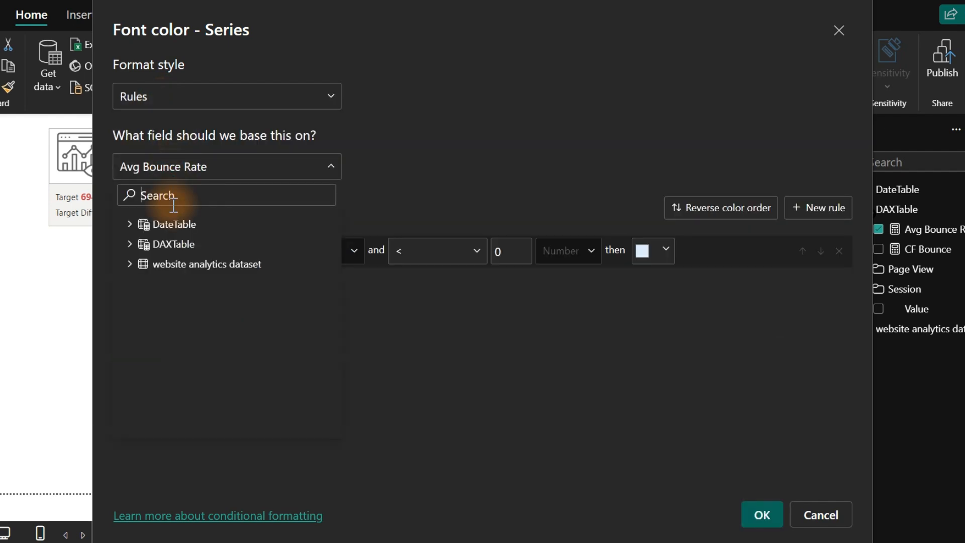
pyautogui.write('cf')
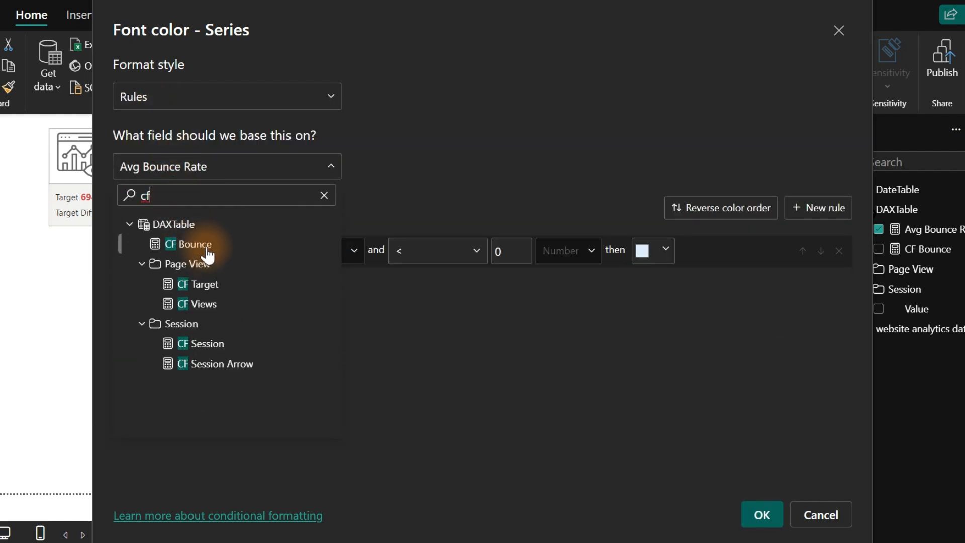
pyautogui.click(208, 255)
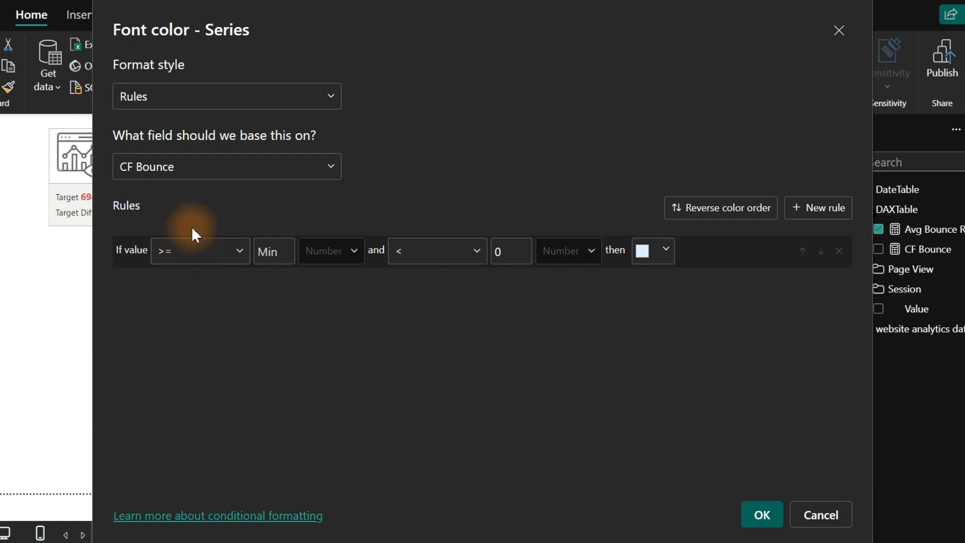
# Step: Define two font color rules, green when the value equals 1 and red when it equals 0, and apply them
pyautogui.click(834, 210)
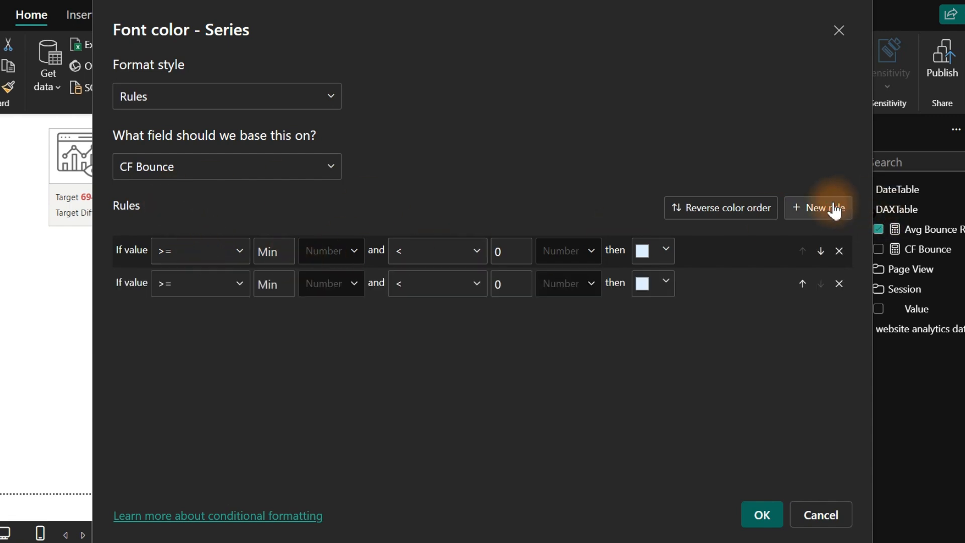
pyautogui.click(655, 276)
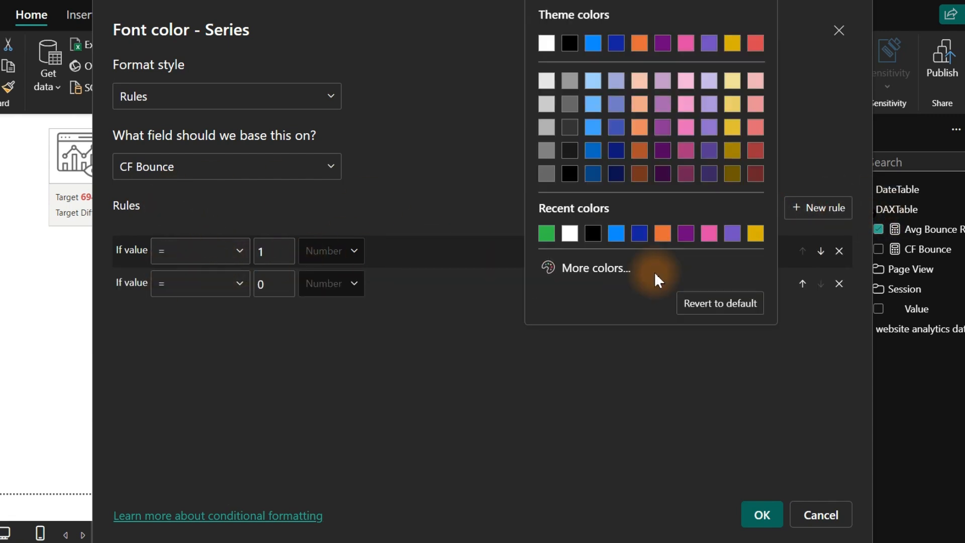
pyautogui.click(755, 46)
pyautogui.click(762, 517)
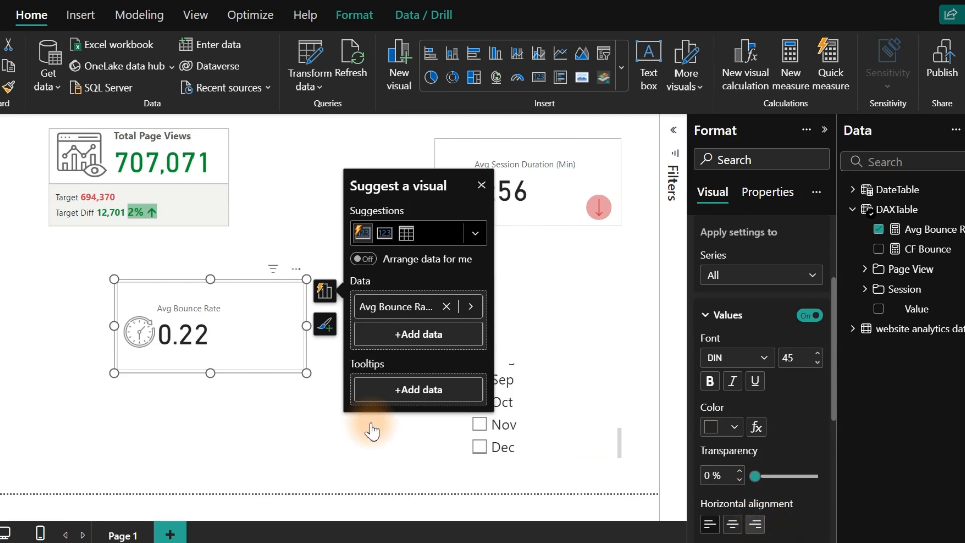
# Step: Close the visual suggestions and extend the Month slicer upward so it lists Mar through Dec
pyautogui.click(482, 185)
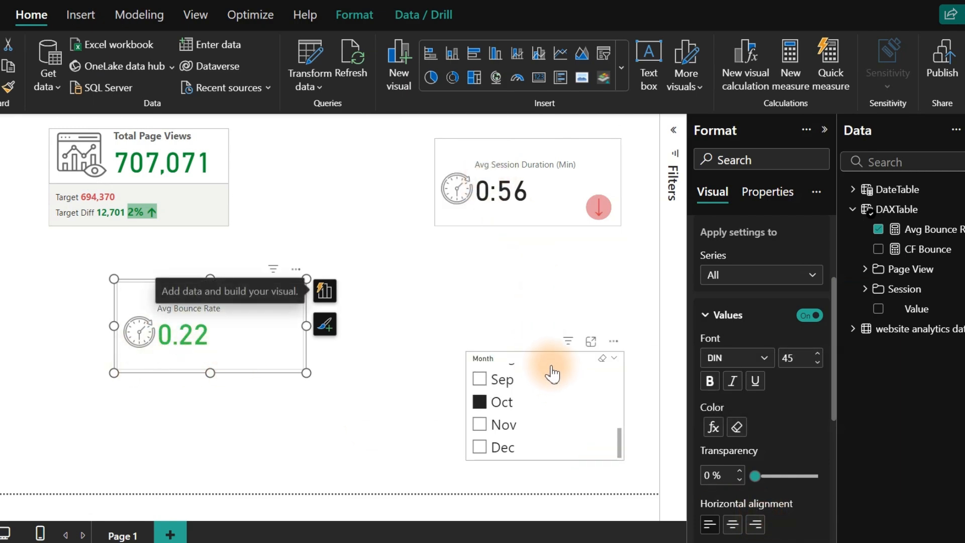
pyautogui.click(548, 356)
pyautogui.moveTo(545, 352); pyautogui.dragTo(537, 220)
# Step: Filter the report by different months, including Jul, Aug, Nov, Oct and May, to check the bounce rate card's color
pyautogui.click(497, 334)
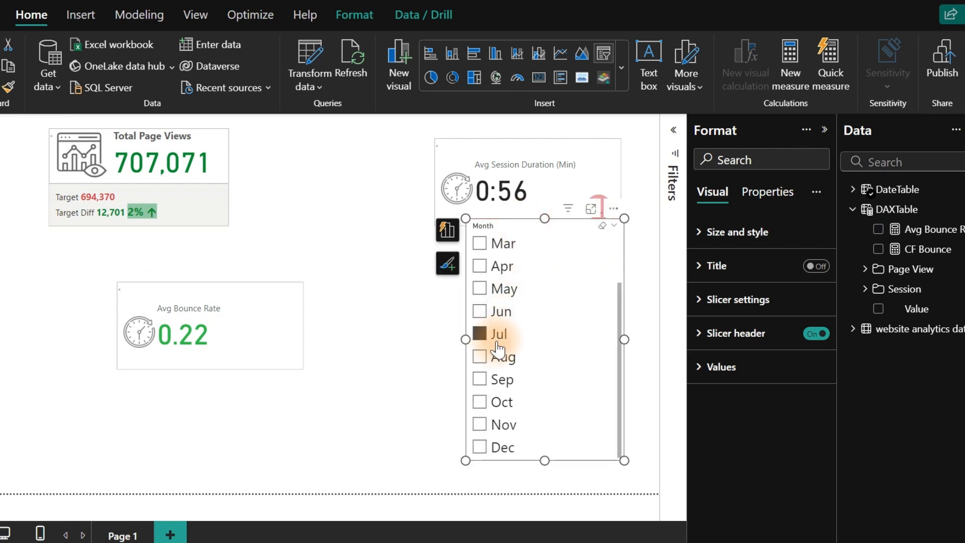
pyautogui.click(497, 357)
pyautogui.click(492, 426)
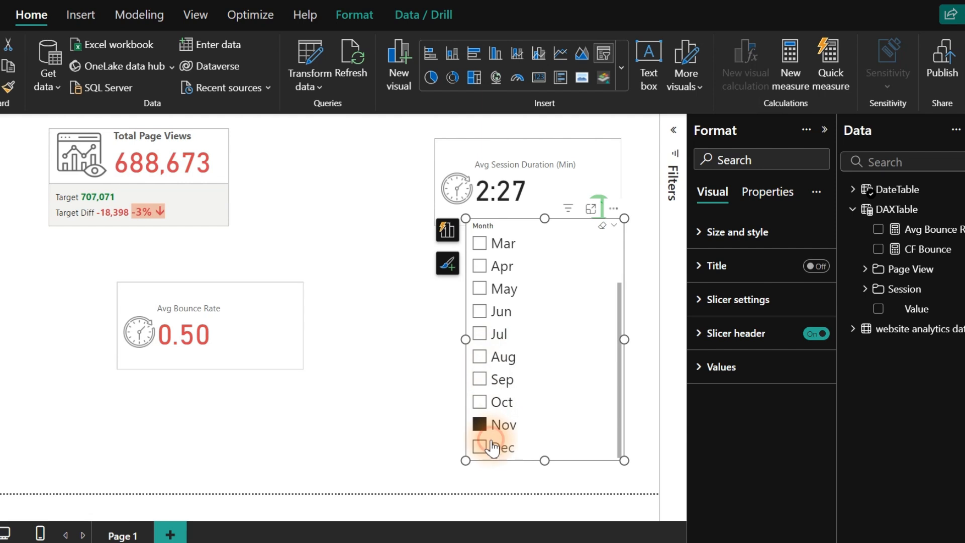
pyautogui.click(492, 446)
pyautogui.click(497, 404)
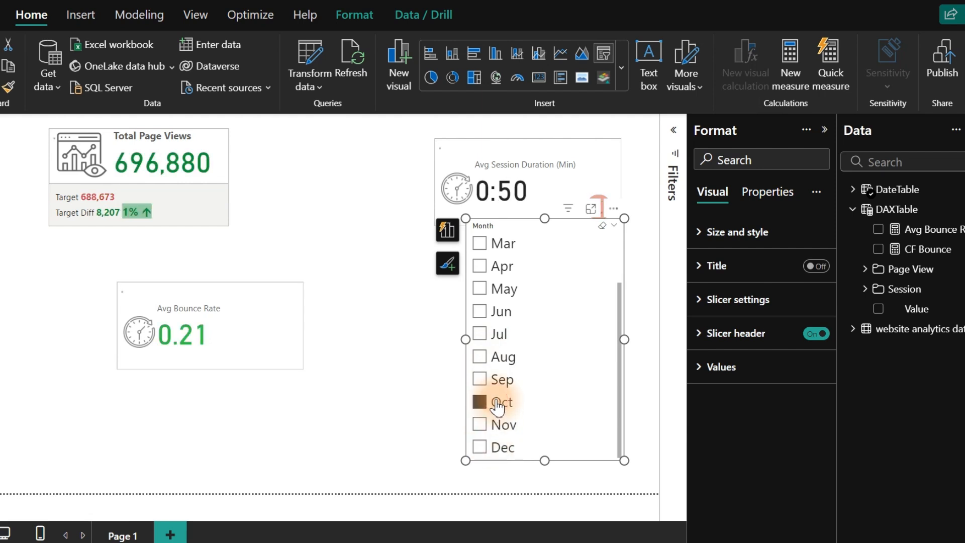
pyautogui.click(491, 359)
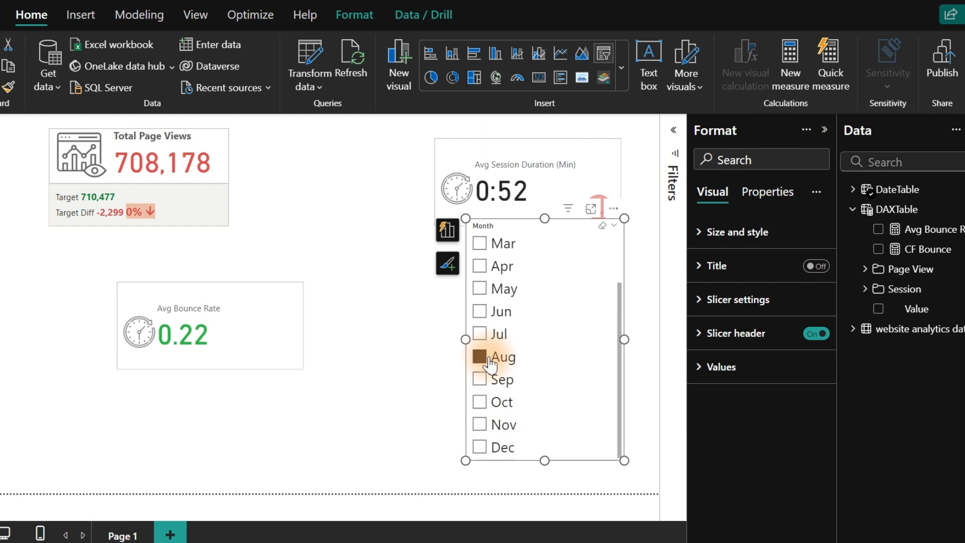
pyautogui.click(482, 334)
pyautogui.click(482, 311)
pyautogui.click(482, 288)
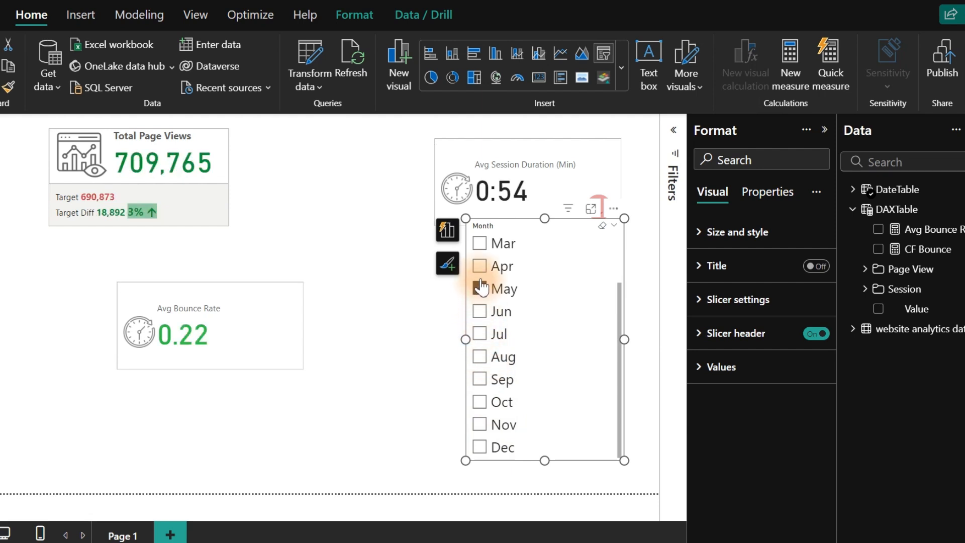
# Step: Filter the report by Apr, Mar and Apr again to check the bounce rate card's color
pyautogui.click(480, 266)
pyautogui.click(479, 245)
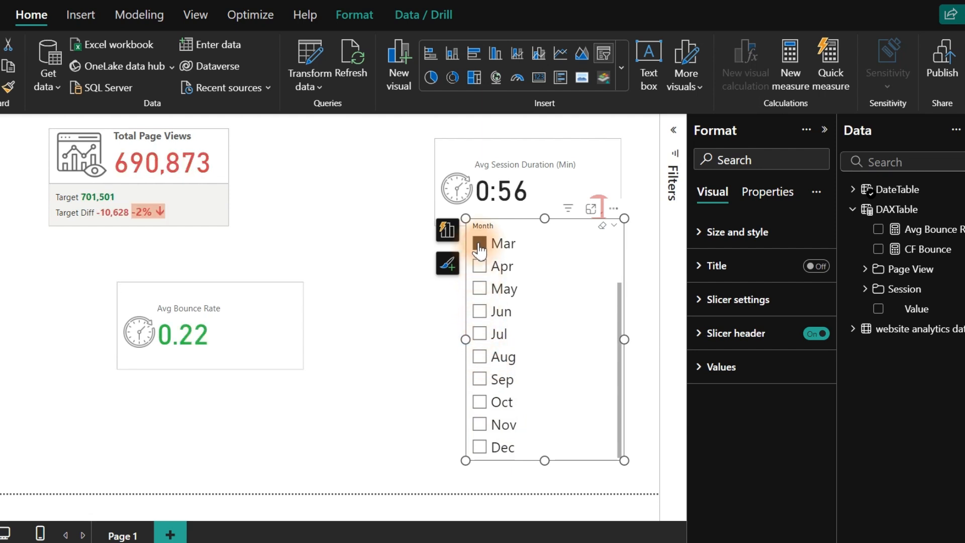
pyautogui.click(480, 266)
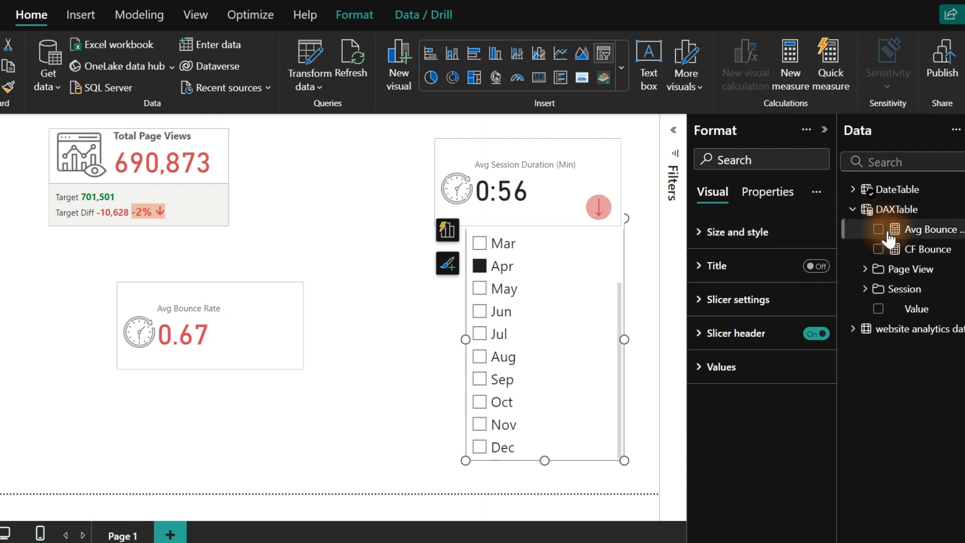
# Step: Format the Avg Bounce Rate measure as a percentage with 1 decimal place
pyautogui.click(941, 236)
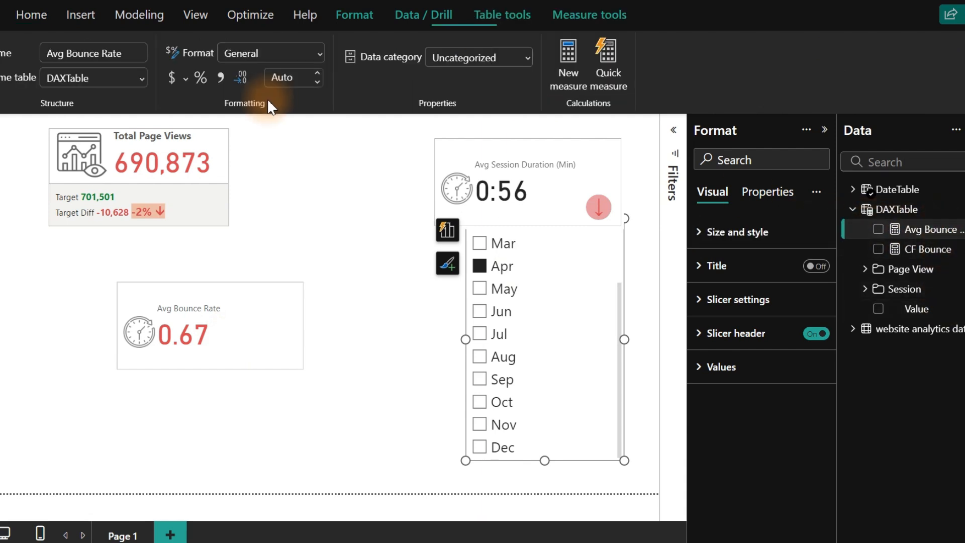
pyautogui.click(202, 77)
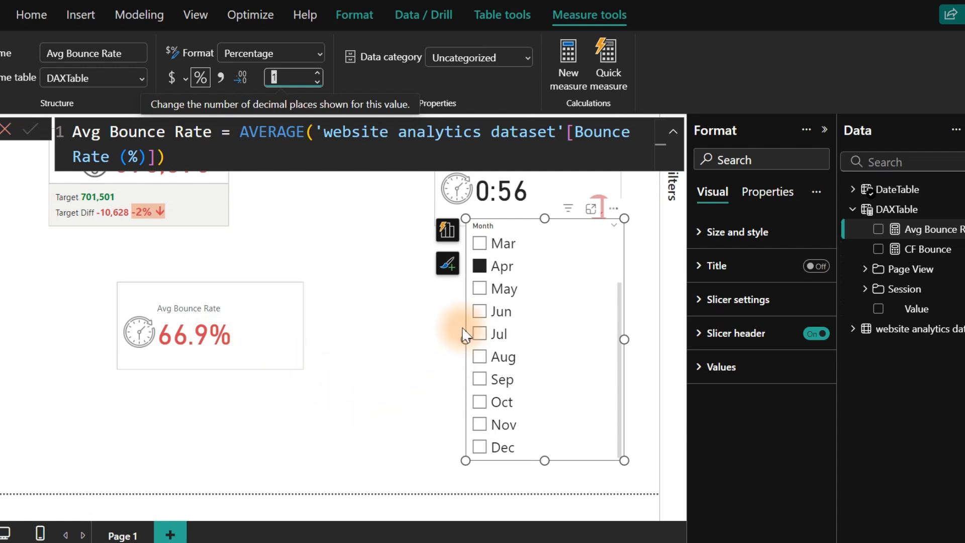
# Step: Filter the report by Jun, Jul and Aug in turn to check the bounce rate card's percentage and color
pyautogui.click(502, 320)
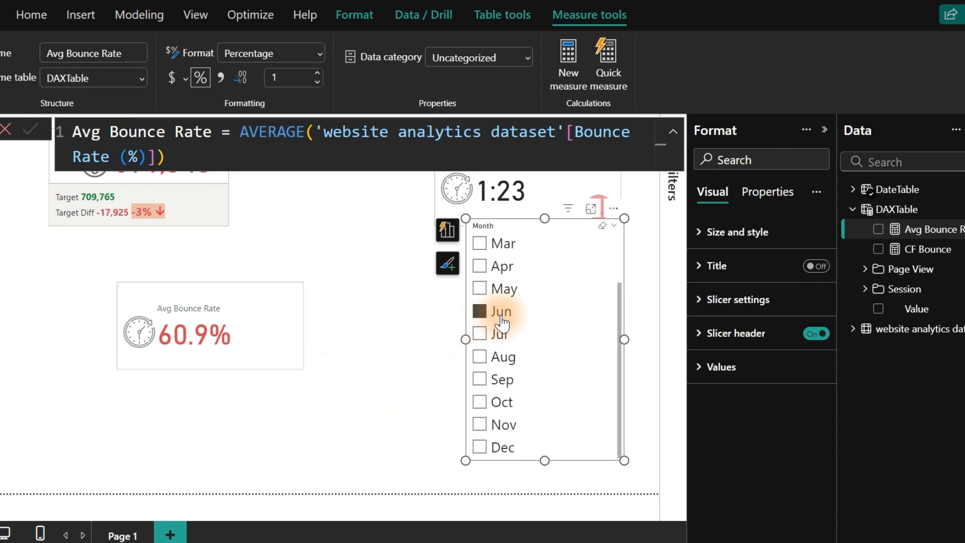
pyautogui.click(484, 337)
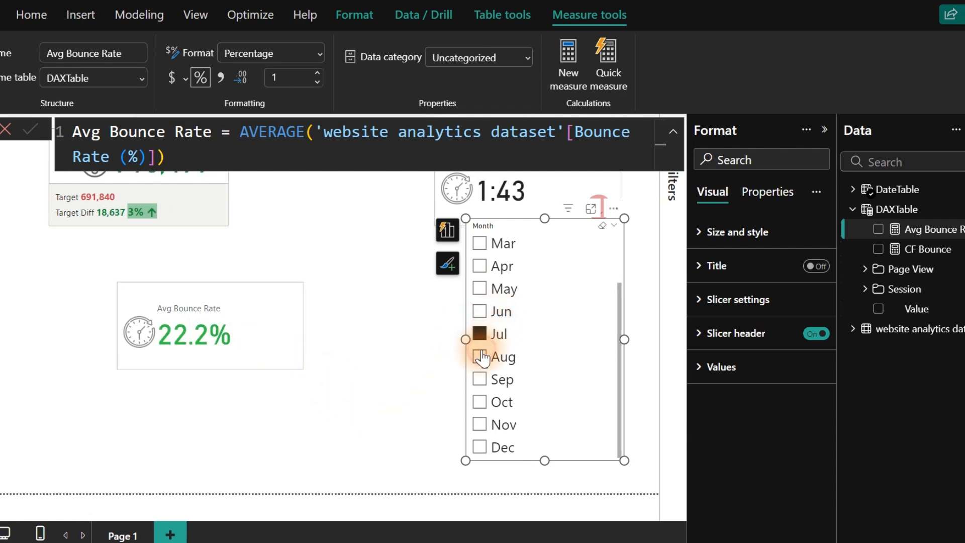
pyautogui.click(481, 357)
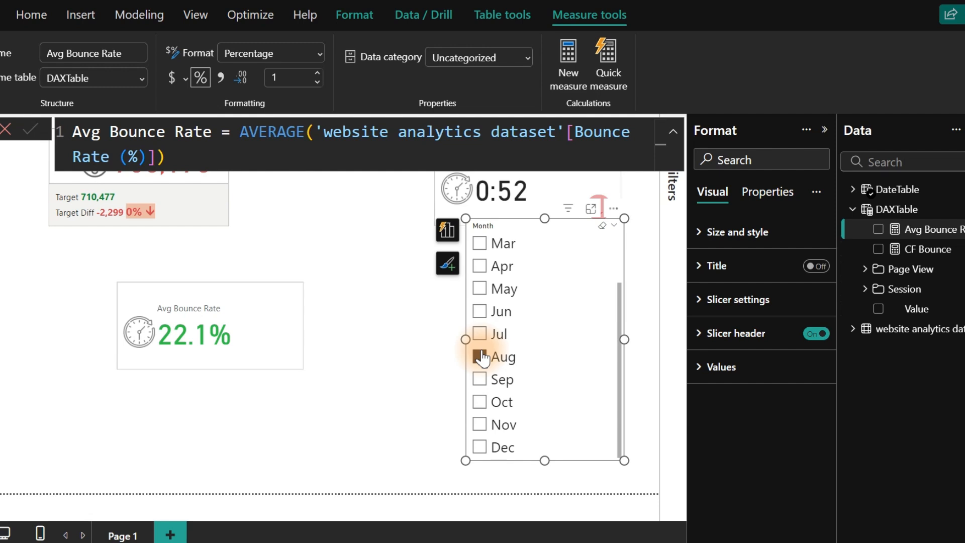
# Step: Select the Avg Bounce Rate card and go to the formatting options that follow its callout values
pyautogui.click(268, 340)
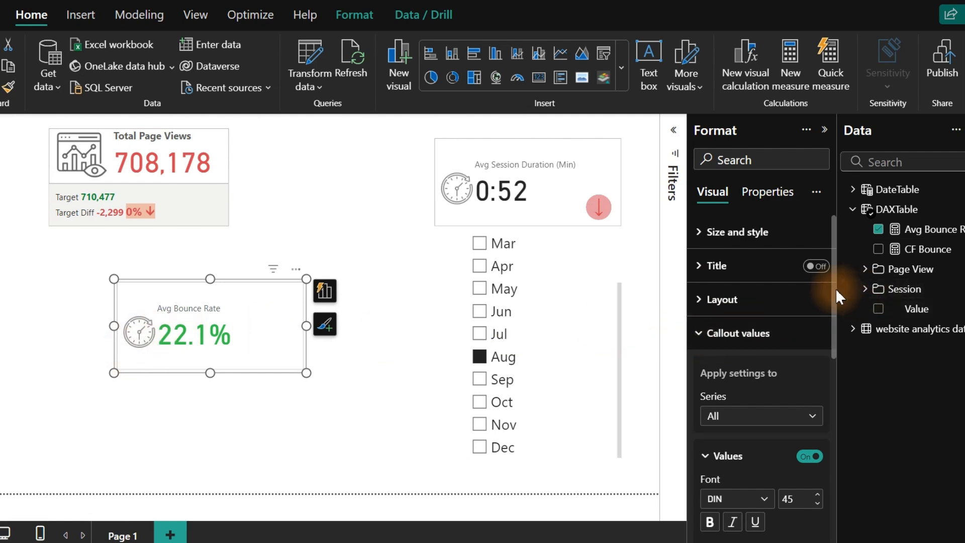
pyautogui.moveTo(834, 288); pyautogui.dragTo(833, 478)
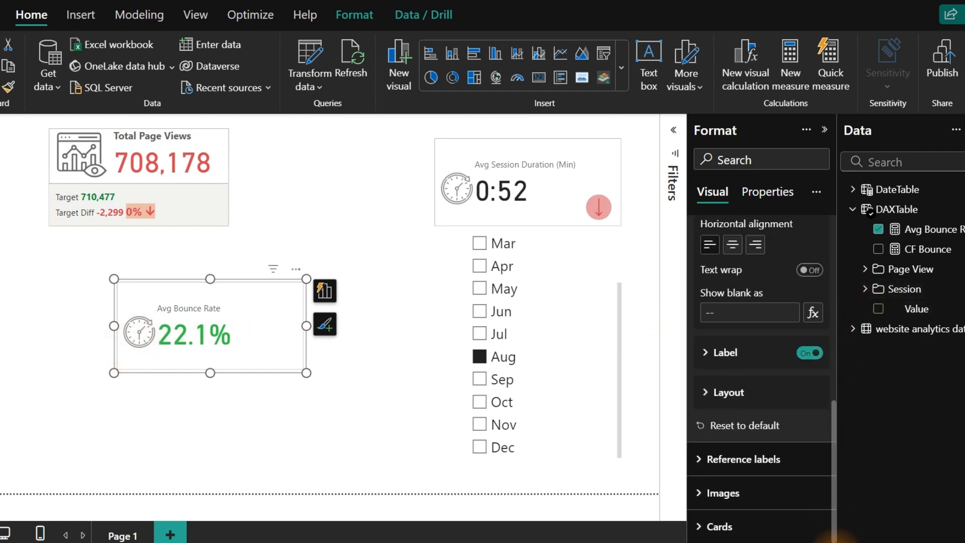